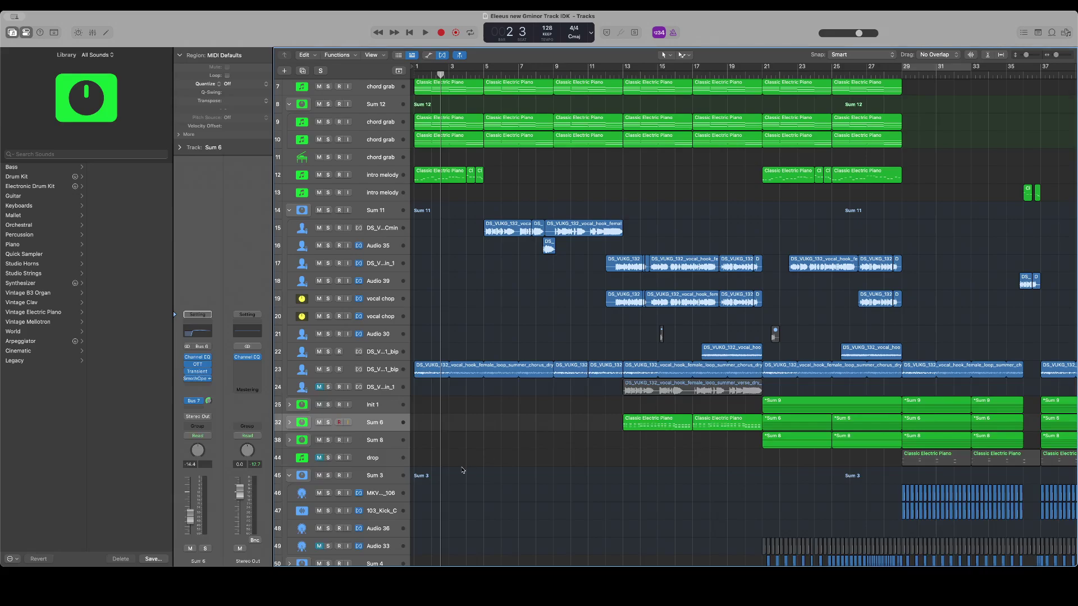
Lower the volume automation of the vocal loop on track 23 to about -23 dB from the start through bar 21
click(382, 376)
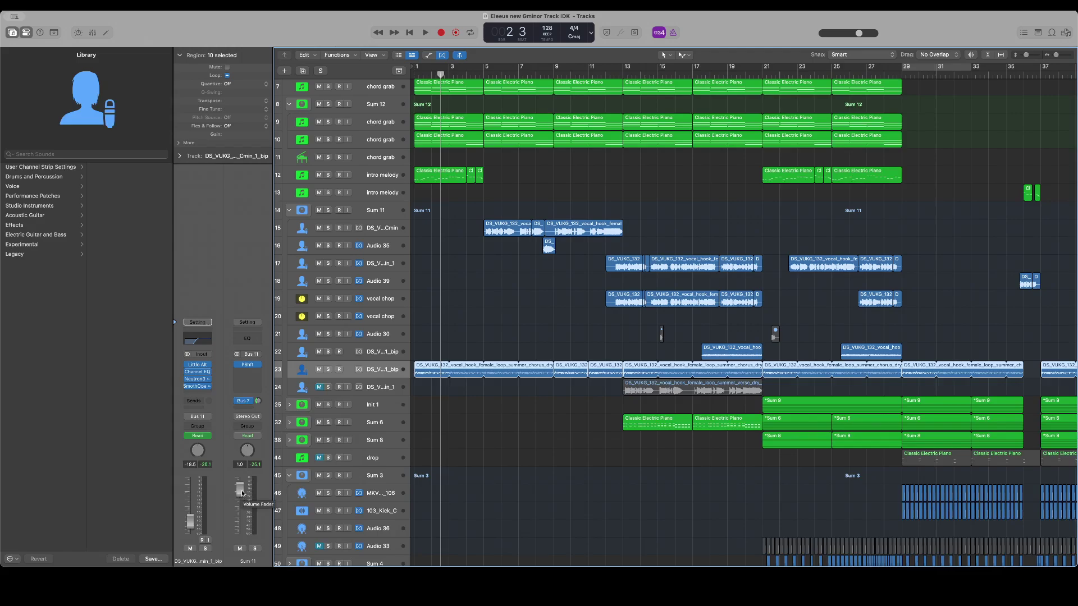
key(space)
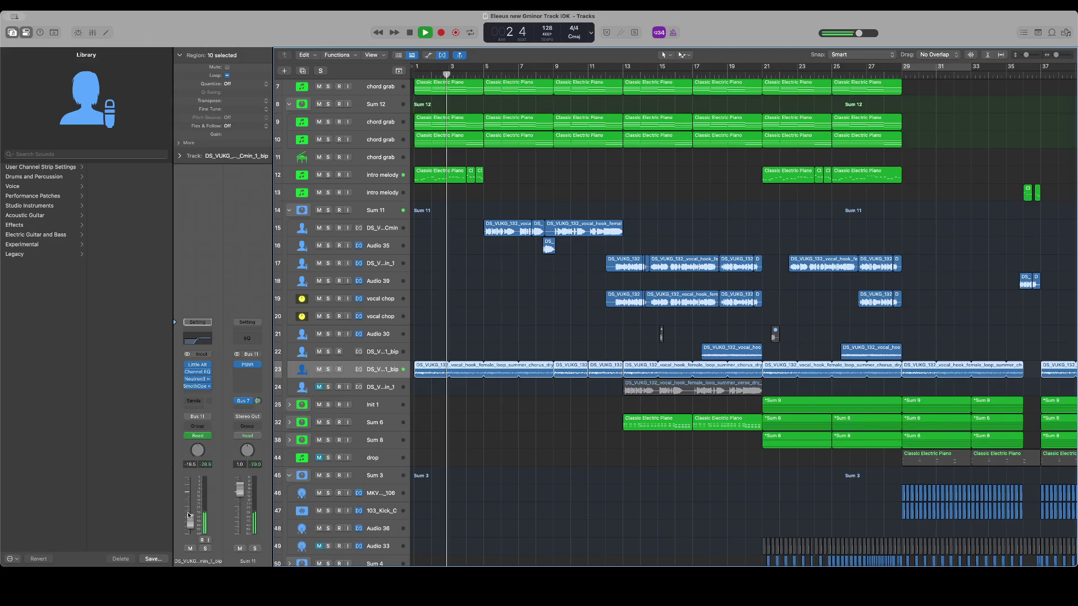
drag(192, 525, 190, 519)
key(a)
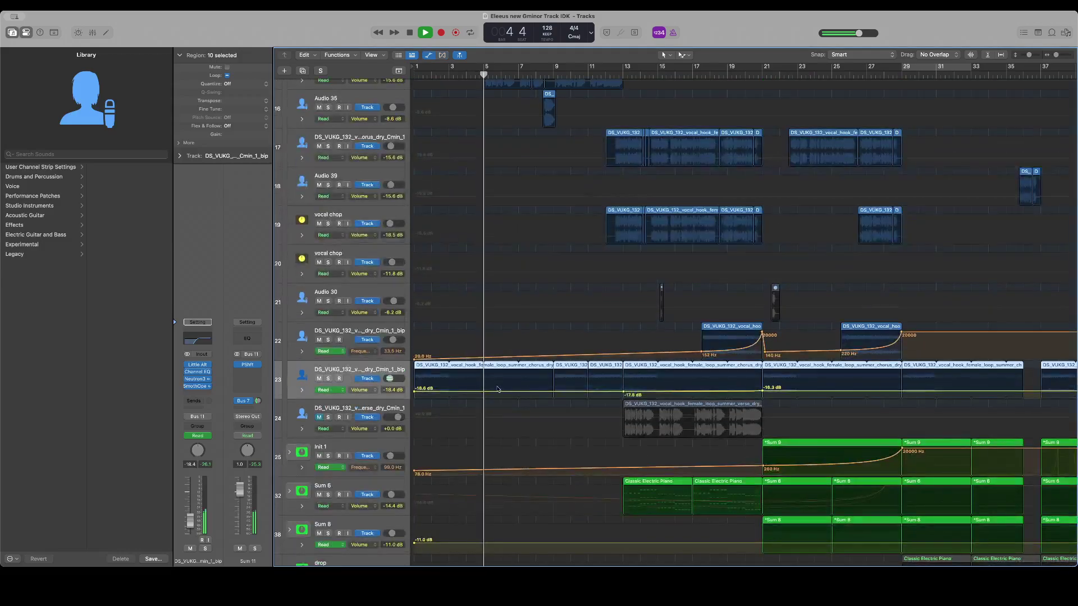
drag(513, 392, 513, 395)
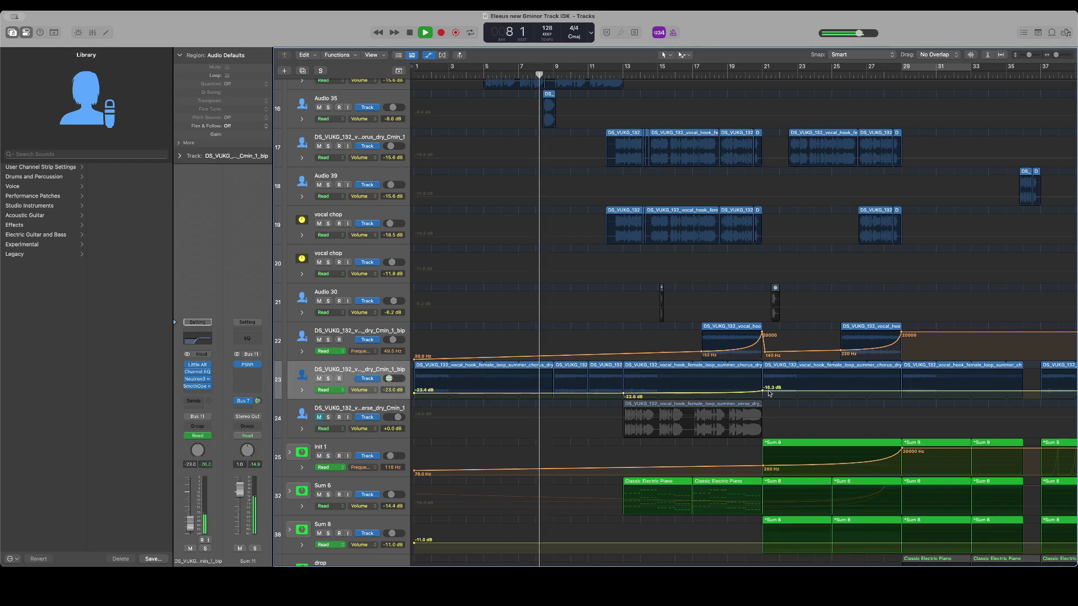
drag(769, 394, 770, 397)
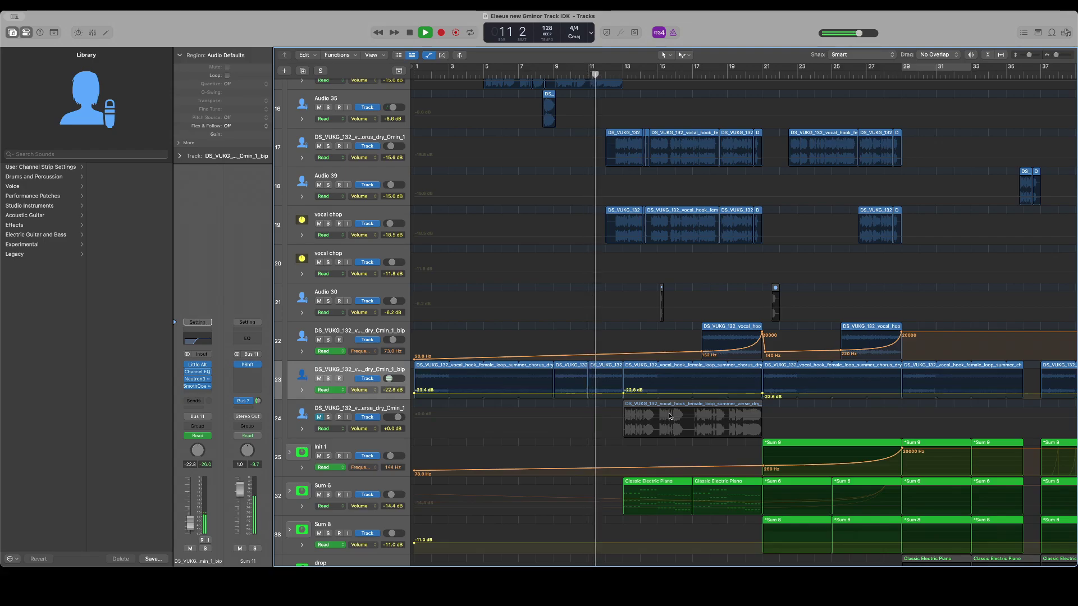
Solo the Sum 12 stack during playback and raise its volume to +1.4 dB
scroll(669, 416, up, 15)
key(space)
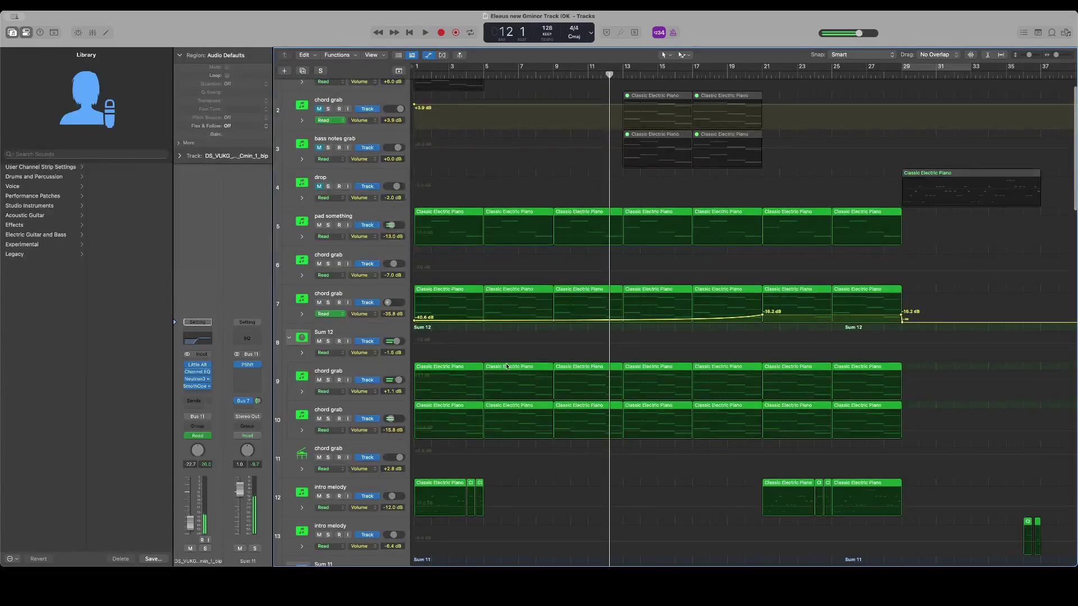
click(328, 341)
key(space)
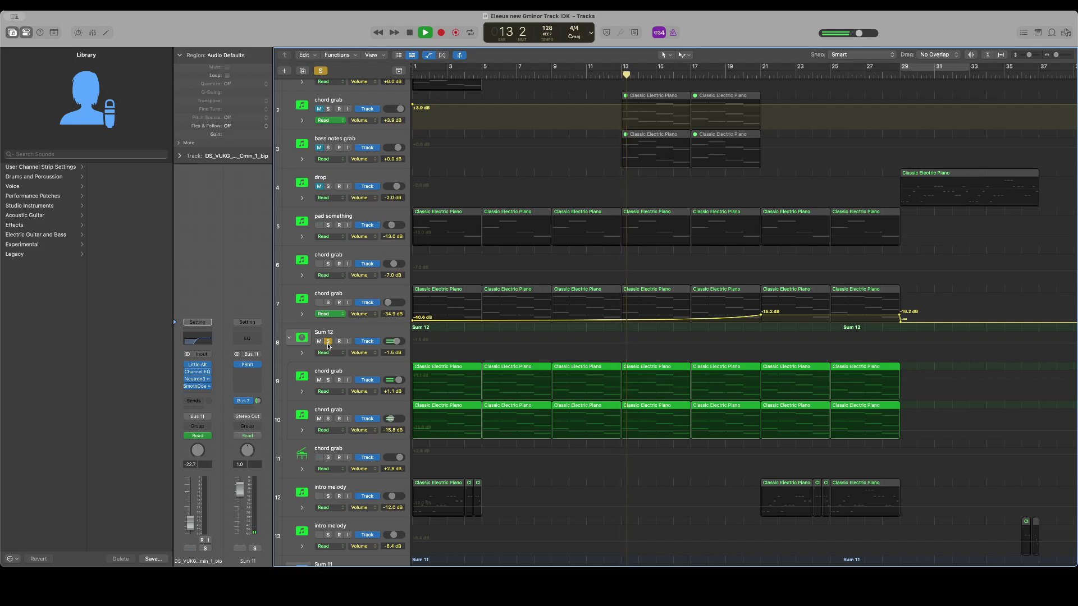
click(398, 332)
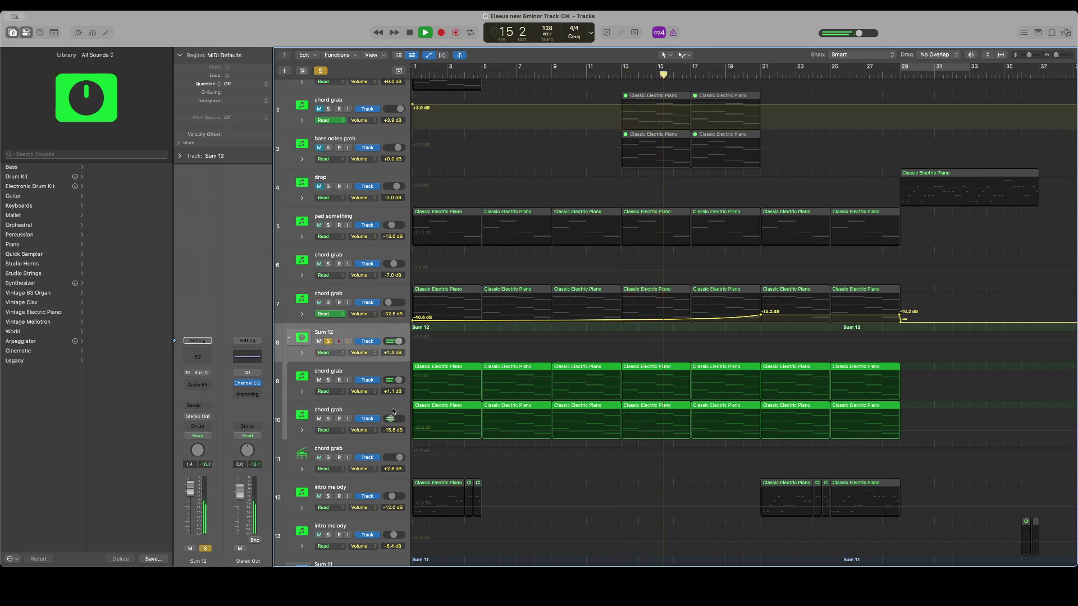
Solo and select the second chord grab track inside Sum 12, listen to it alone, and stop playback
click(329, 419)
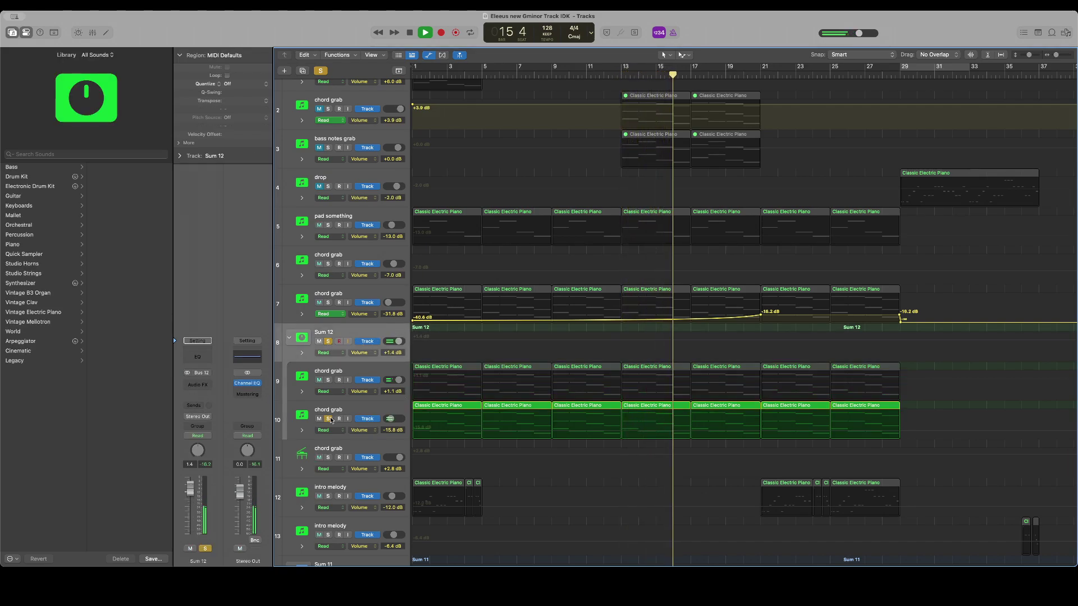
click(367, 410)
key(space)
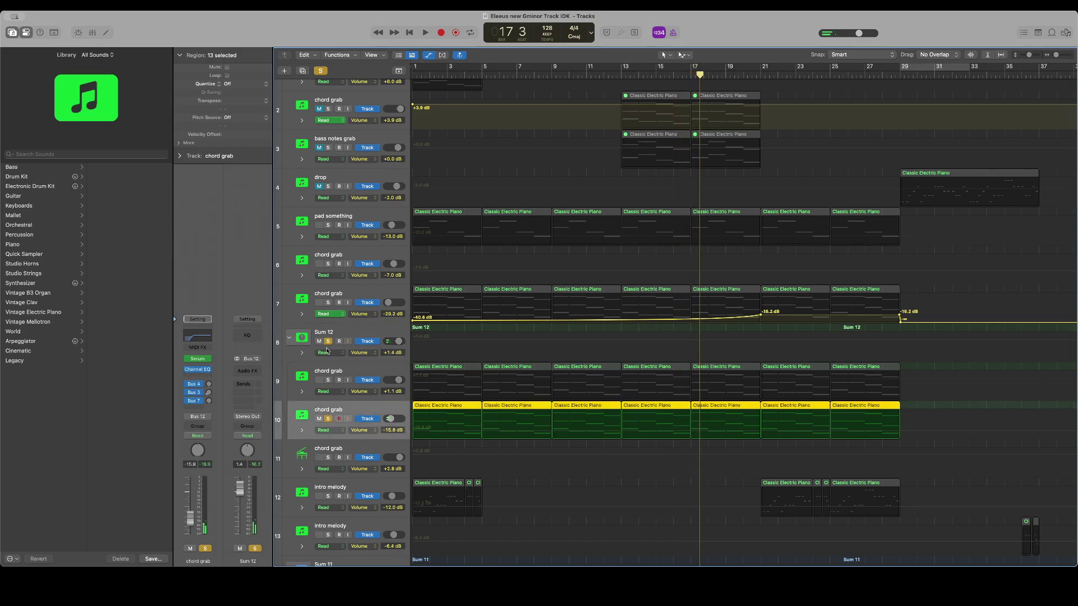
Move the first chord grab track out of Sum 12 to just above it, and play with track 7's chord grab soloed
drag(354, 375, 348, 337)
key(space)
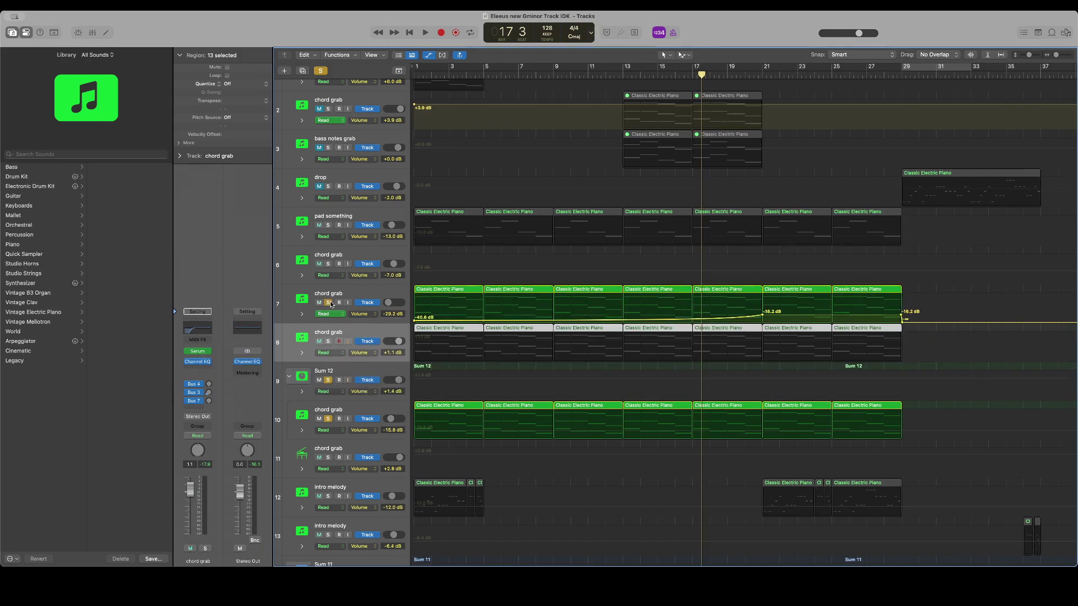
click(390, 303)
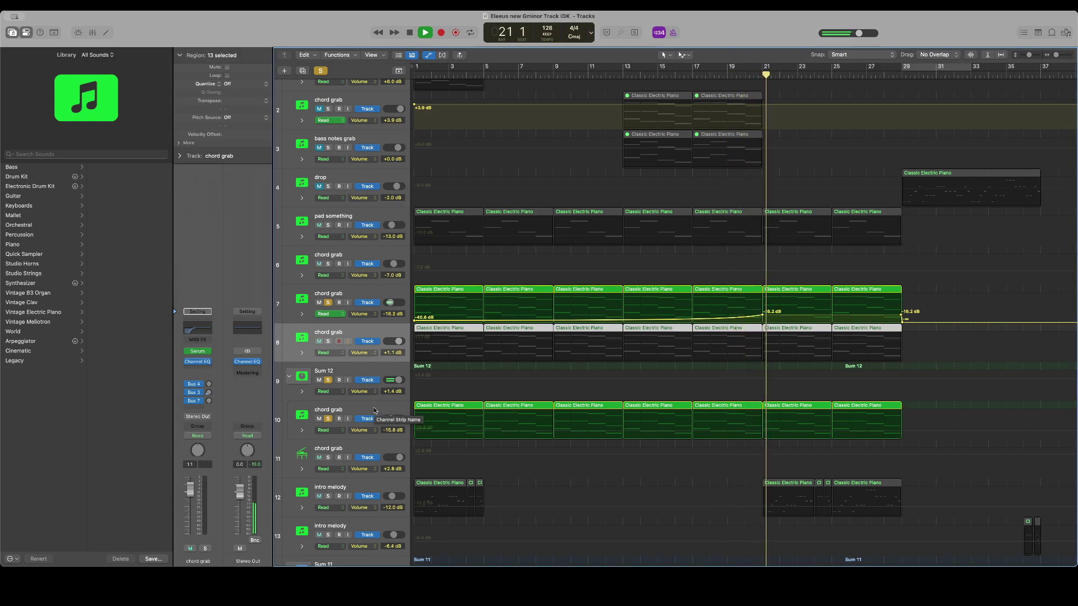
Solo the chord grab track above Sum 12, then return it to the stack as its first track and resume playback
click(328, 342)
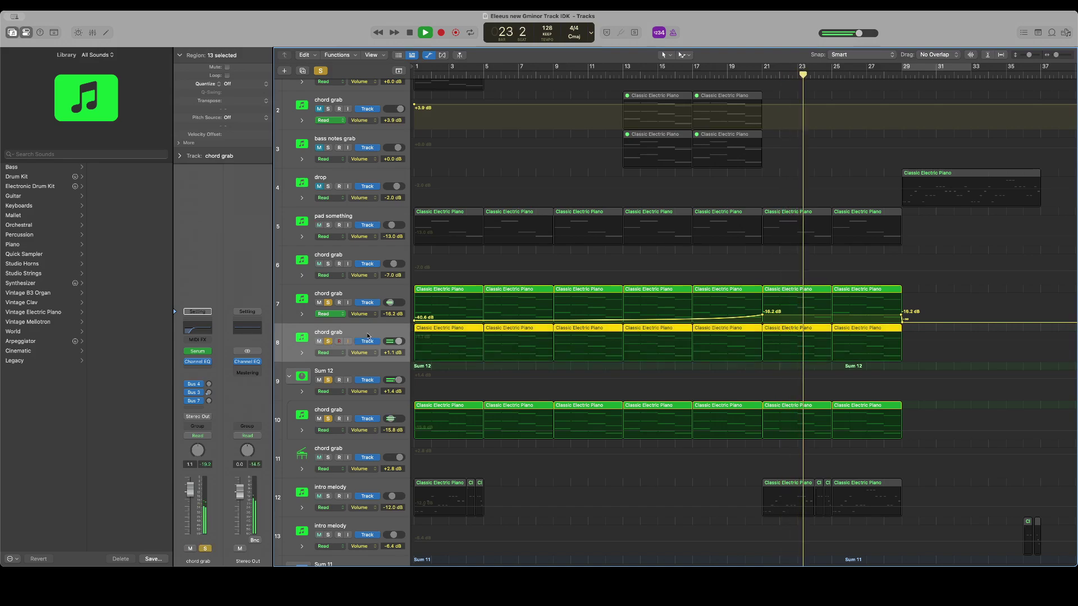
key(space)
drag(367, 336, 368, 388)
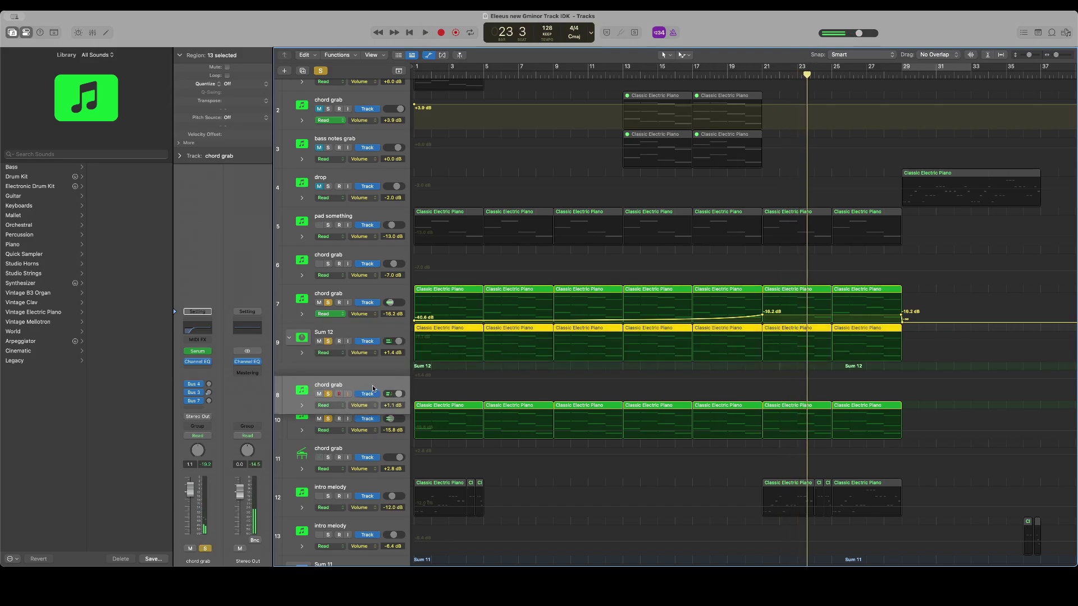
key(space)
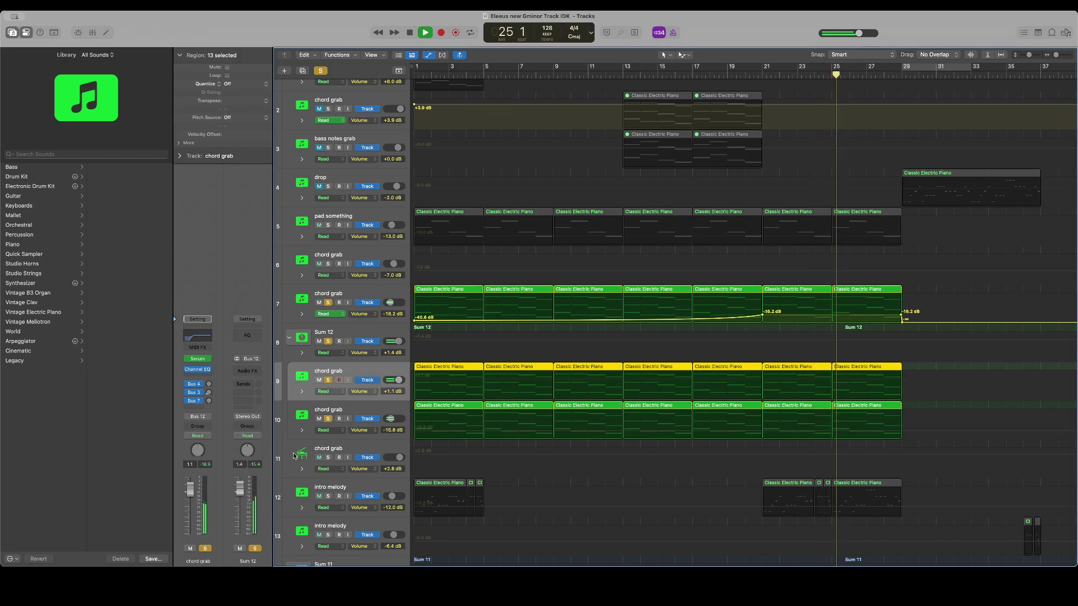
Play from bar 4 with the vocal verse track 15 soloed together with the chord tracks
key(space)
scroll(463, 213, down, 10)
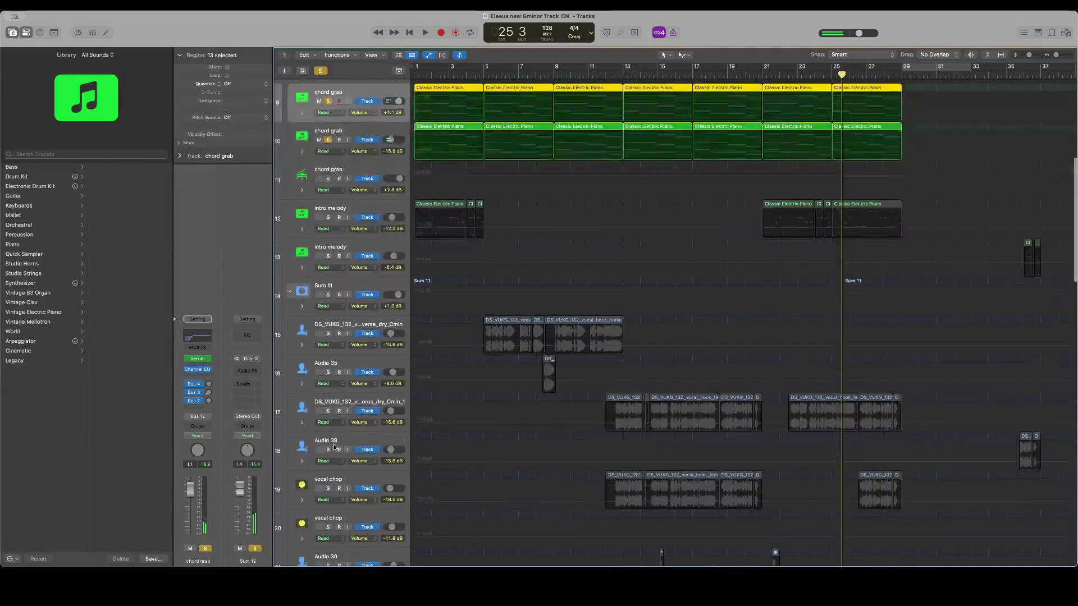
click(475, 75)
key(space)
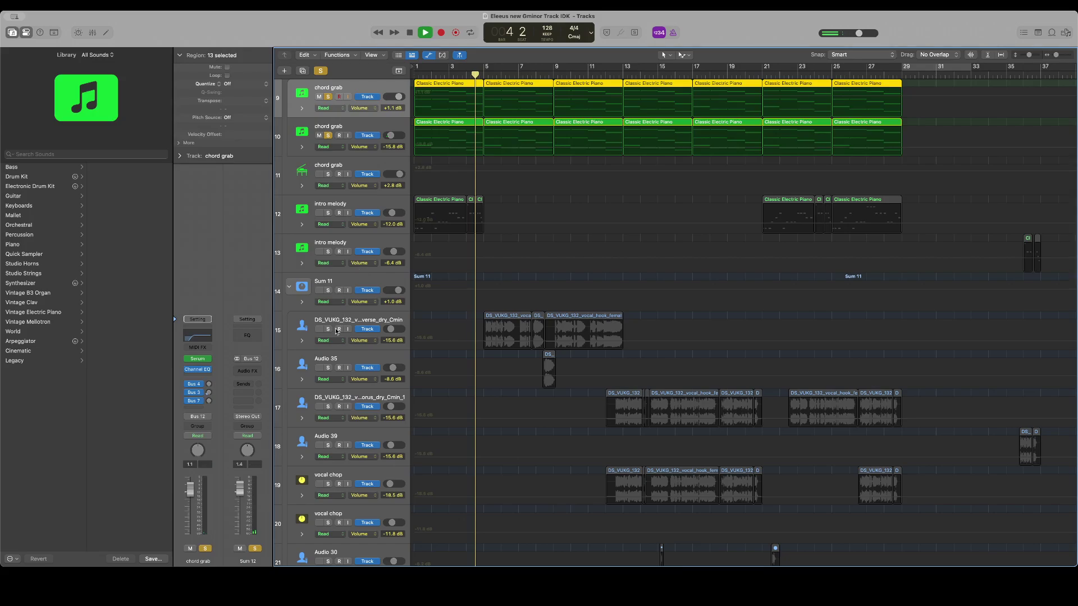
click(330, 329)
click(359, 320)
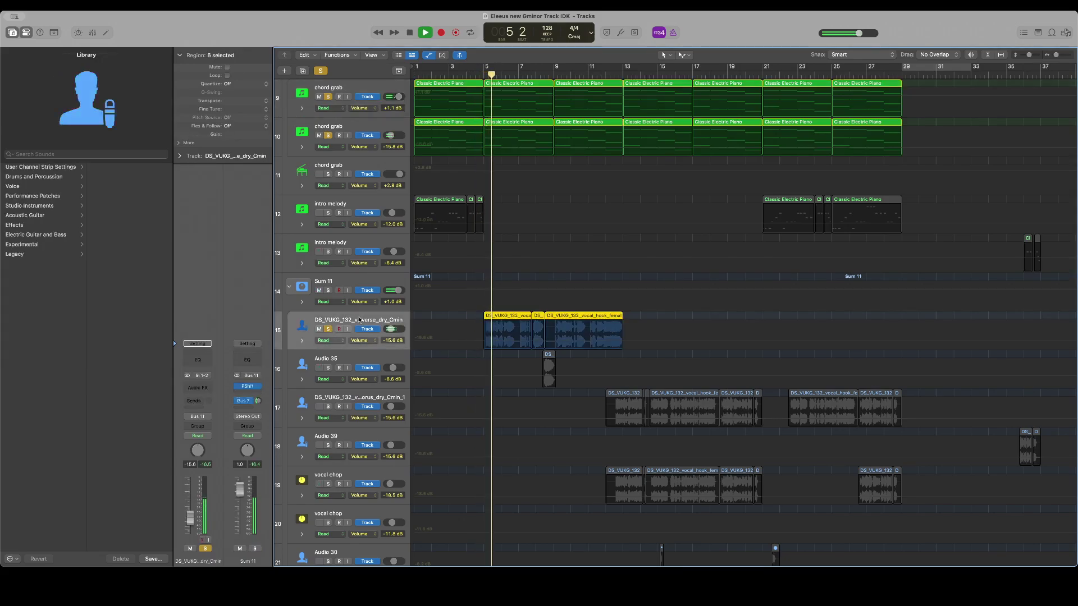
Replace Serum on the first chord grab track inside Sum 12 with Kontakt 7 and load The Gentleman piano
scroll(359, 320, up, 7)
scroll(360, 320, up, 2)
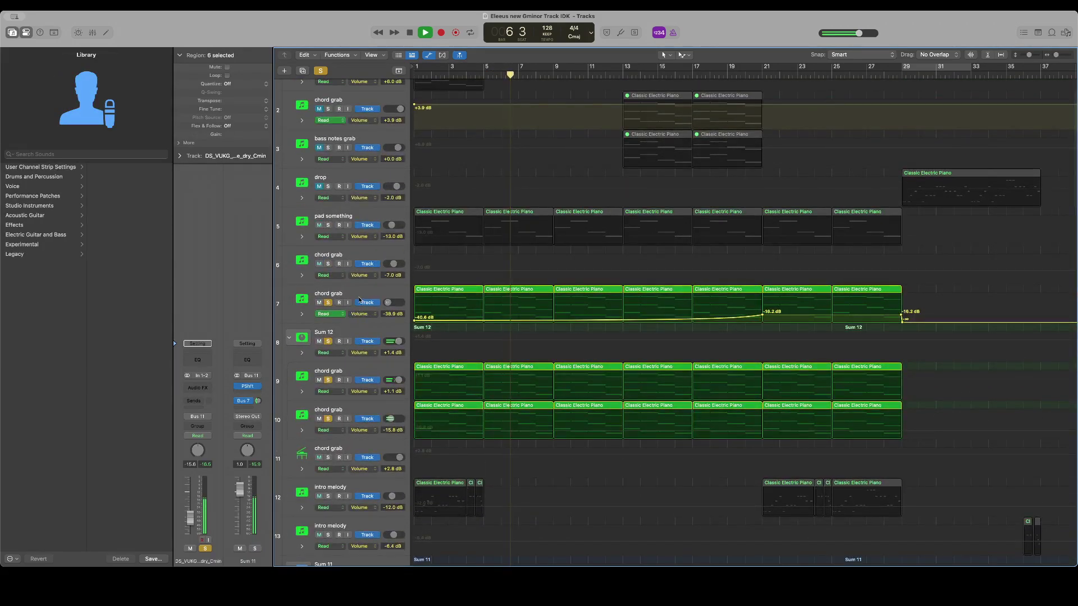
click(360, 373)
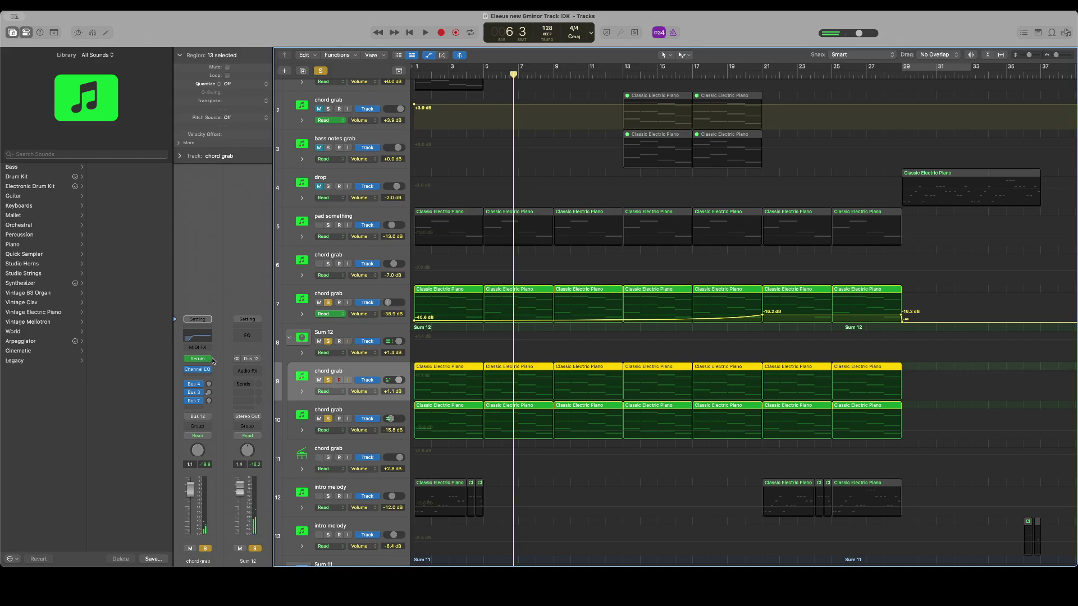
click(210, 360)
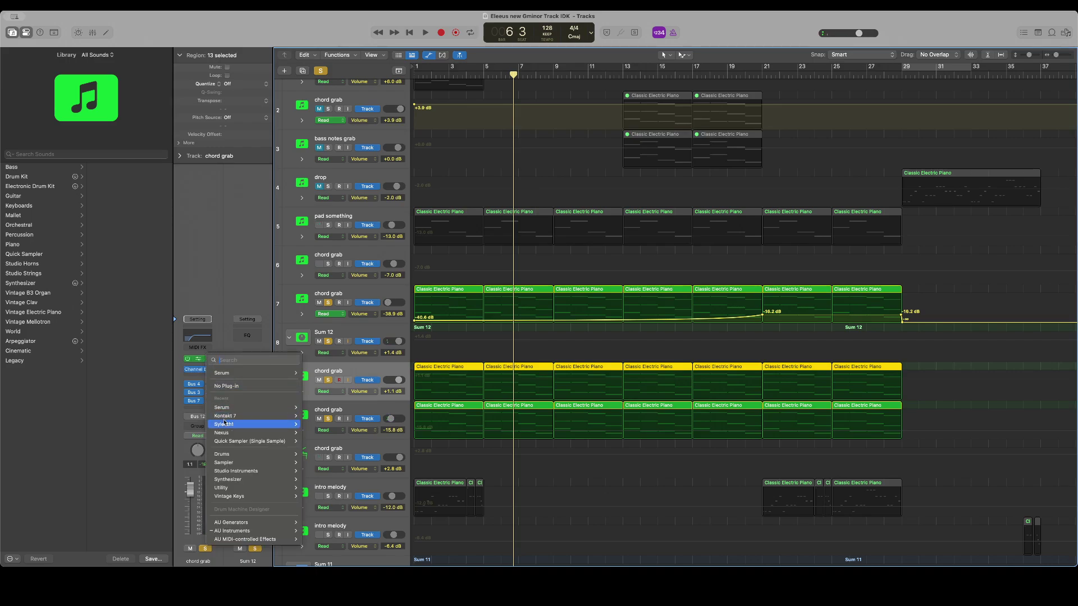
click(307, 418)
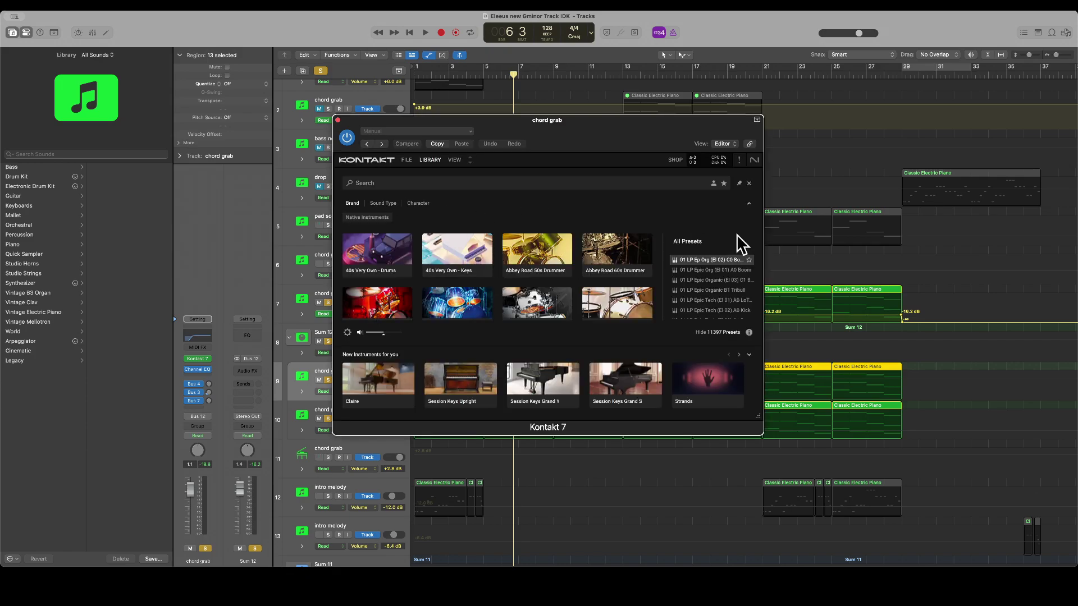
scroll(446, 283, down, 10)
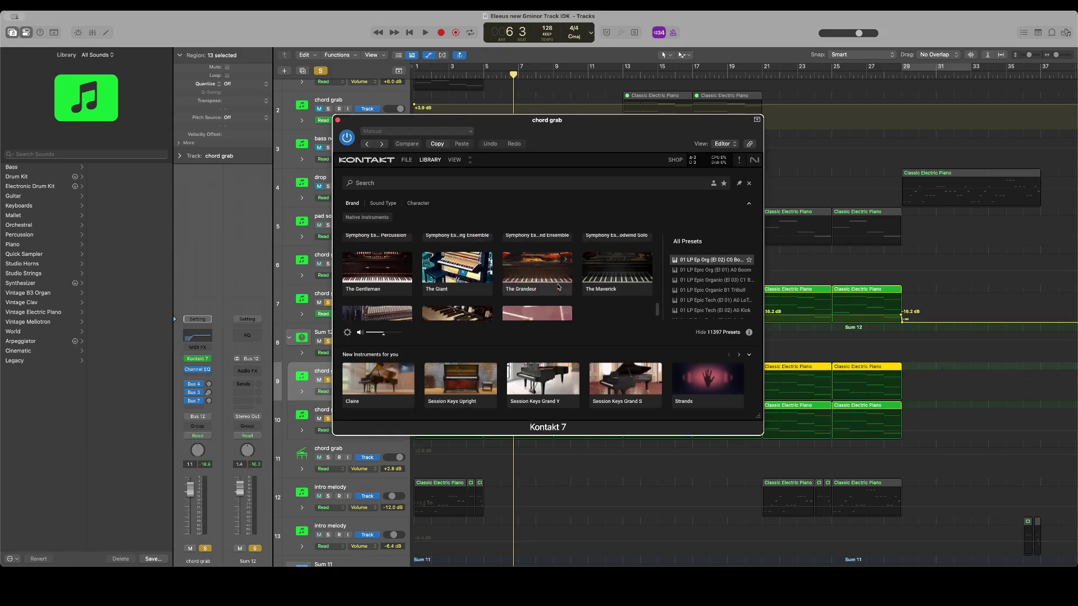
click(378, 272)
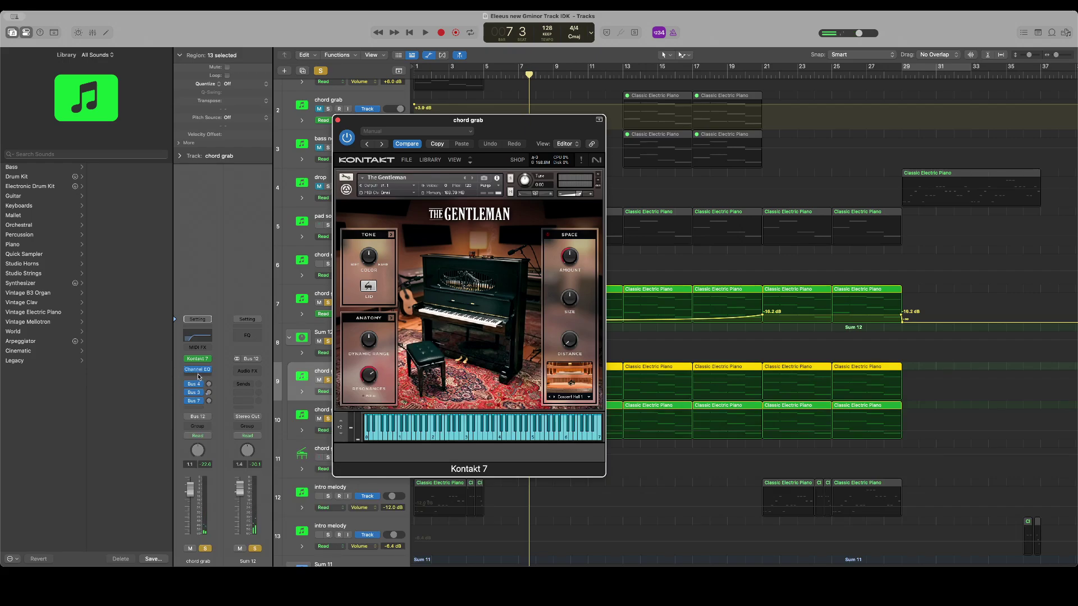
Insert Little AlterBoy after the Channel EQ on the piano chord grab track
click(198, 377)
mouse_move(229, 560)
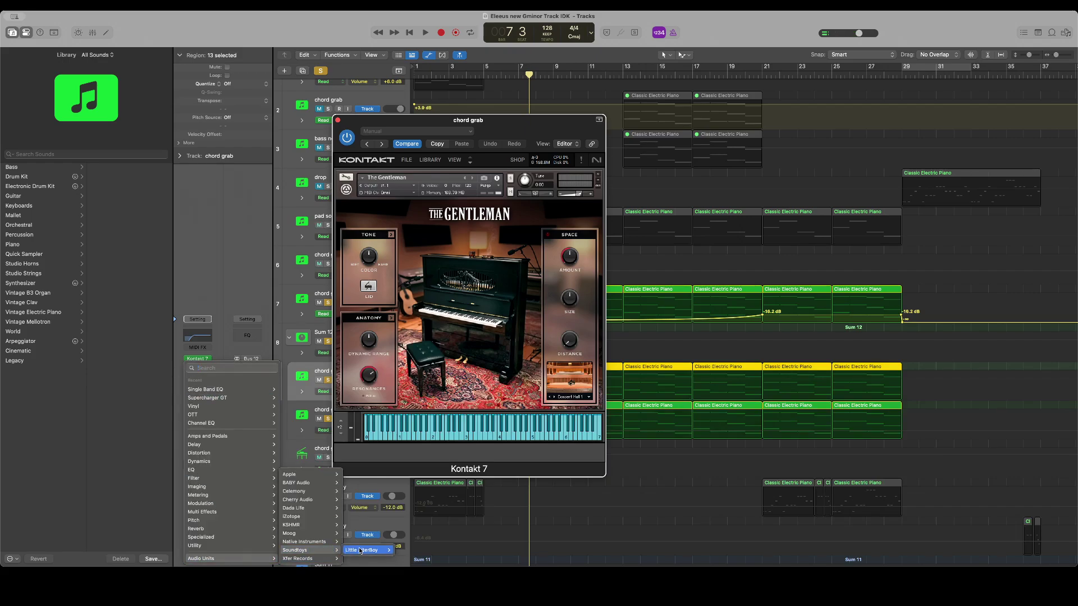
click(404, 550)
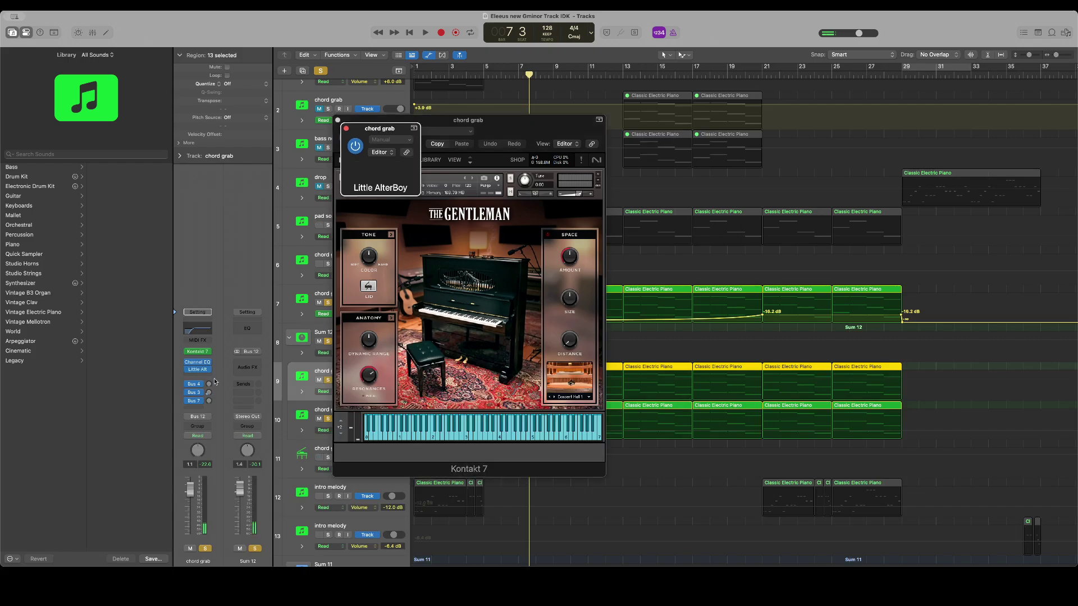
Replace Little AlterBoy with a stereo Sausage Fattener, set its Fatness to 26%, and close both plug-in windows
click(205, 369)
mouse_move(264, 561)
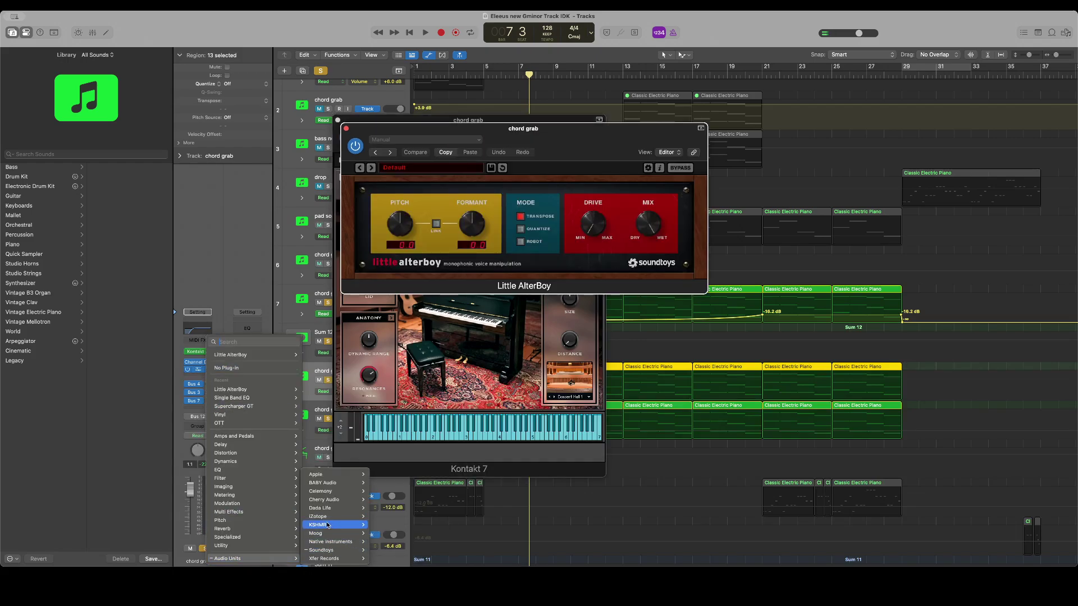
mouse_move(325, 519)
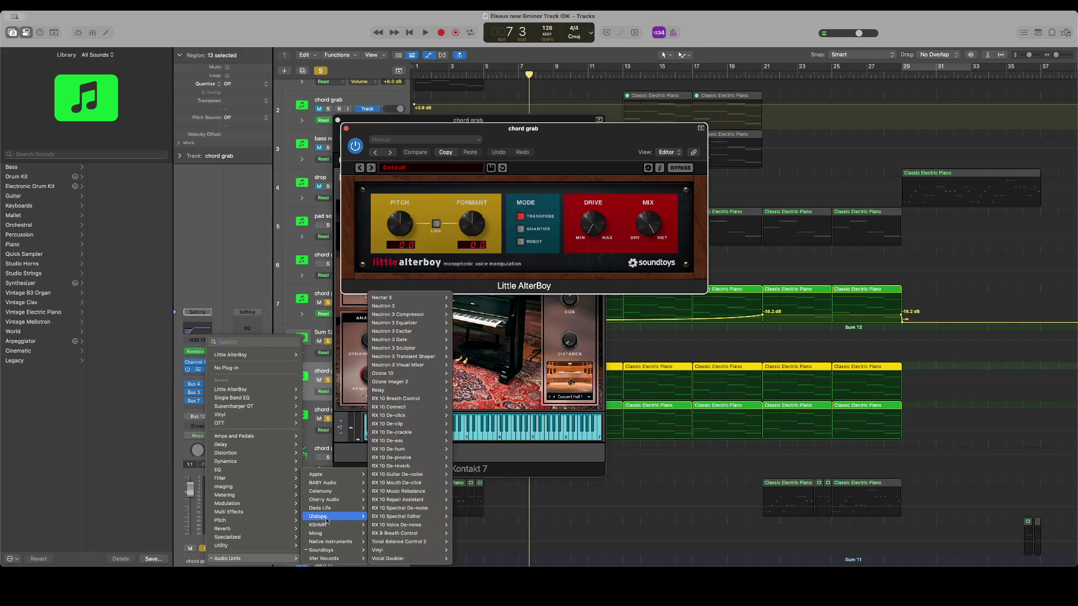
mouse_move(408, 508)
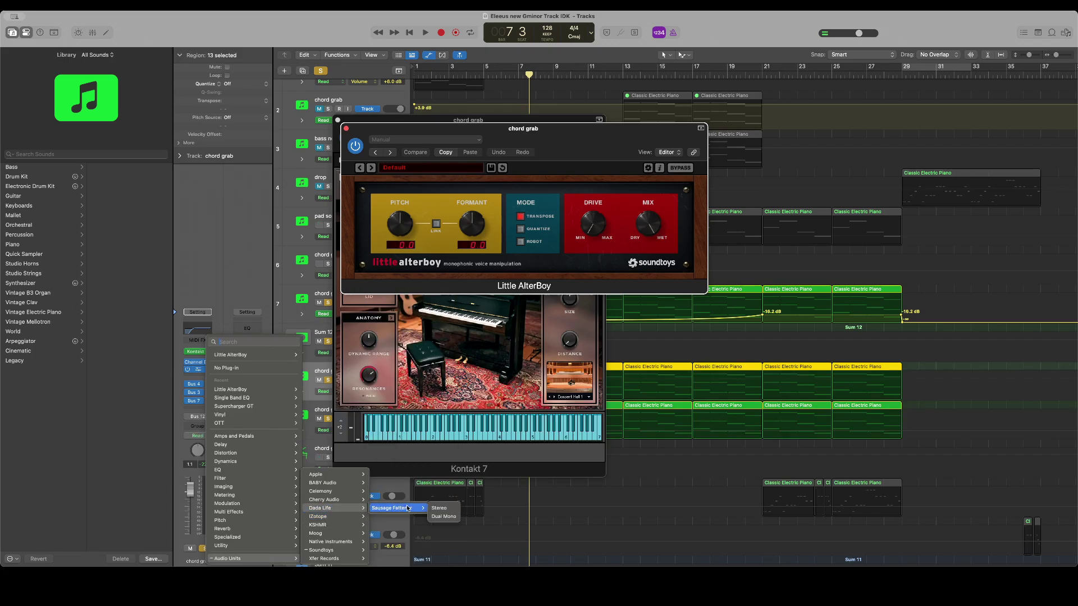
click(441, 508)
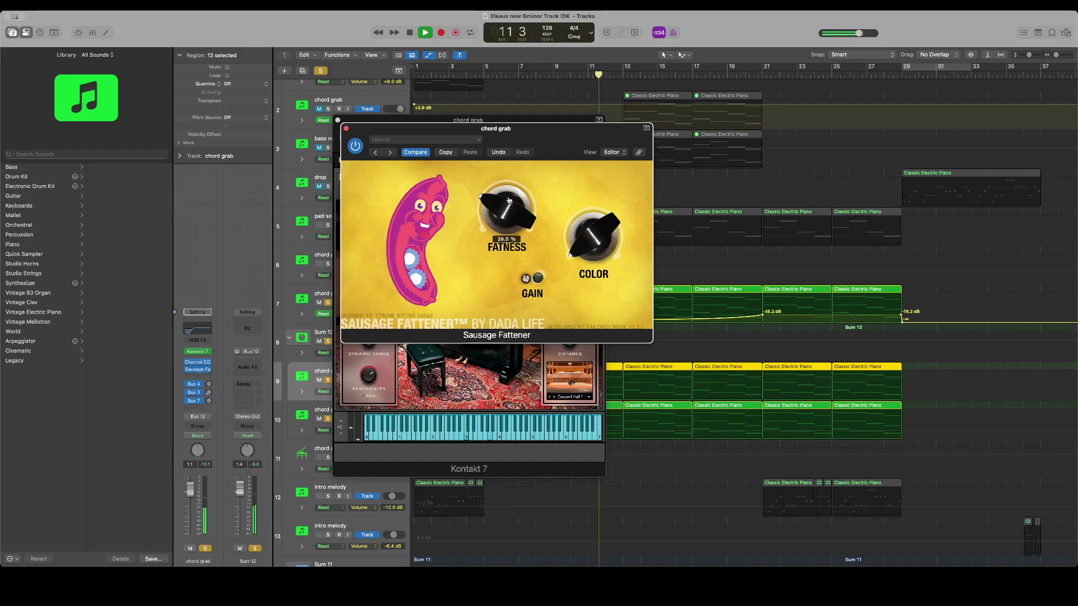
click(346, 129)
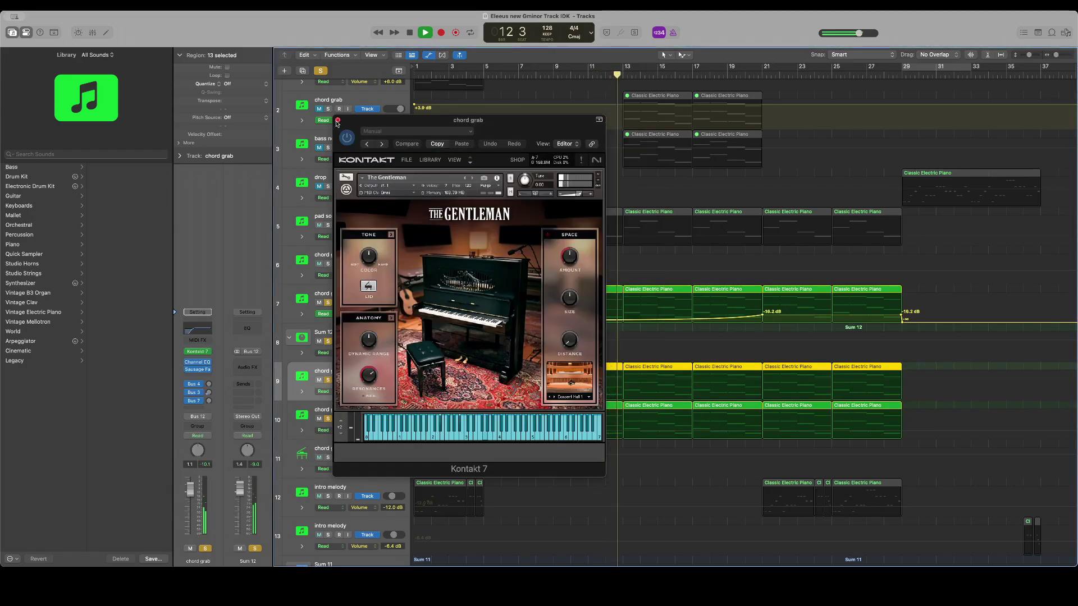
click(338, 119)
Turn off all track solos and play the full arrangement from the start
key(space)
click(321, 70)
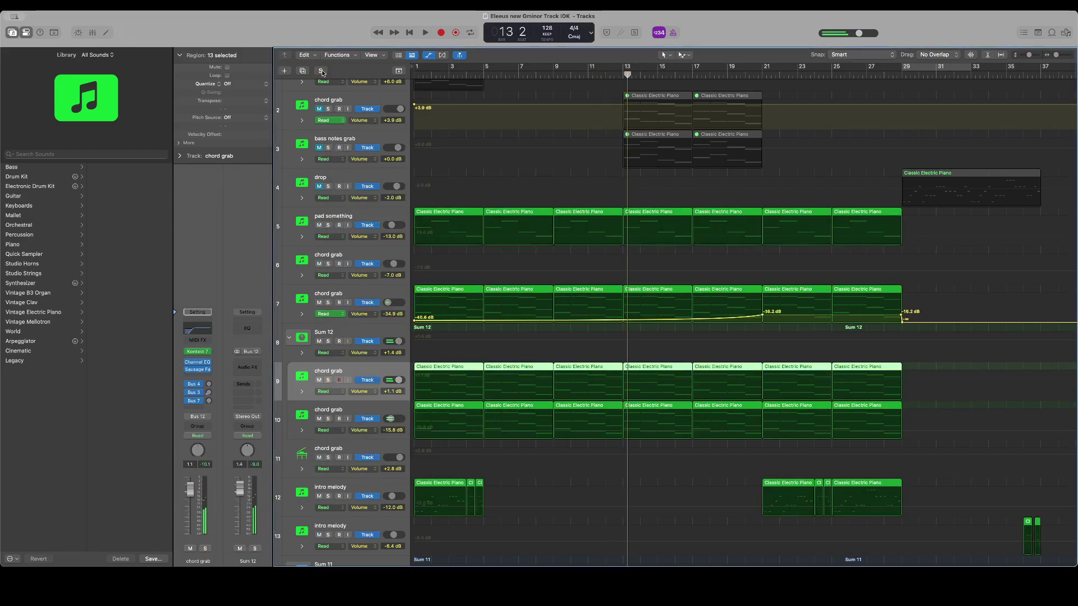
key(Return)
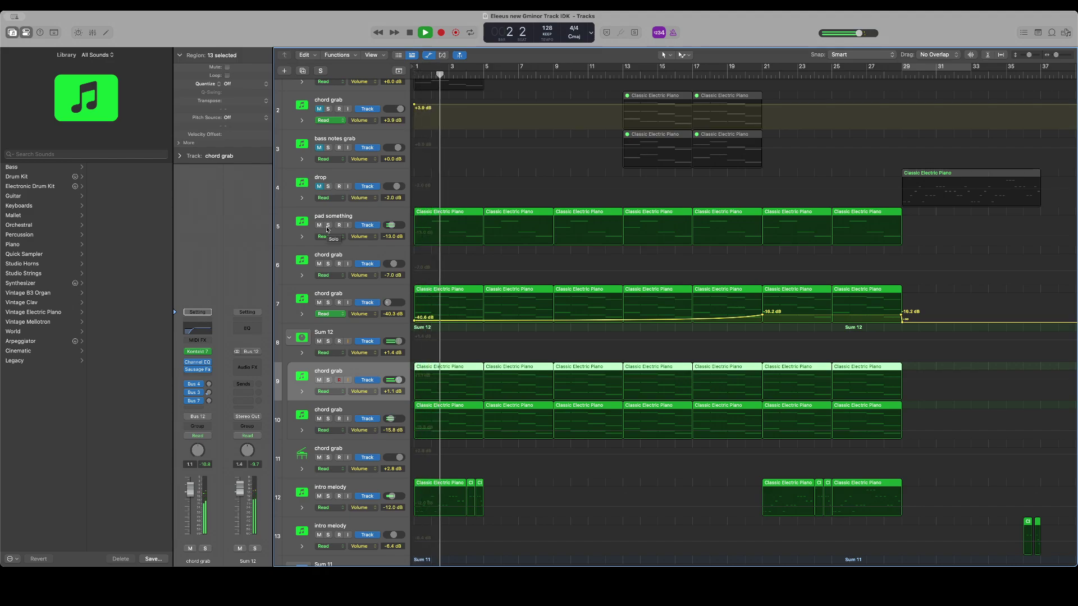
Lower the volume of the first chord grab track inside Sum 12 to -0.5 dB
click(361, 333)
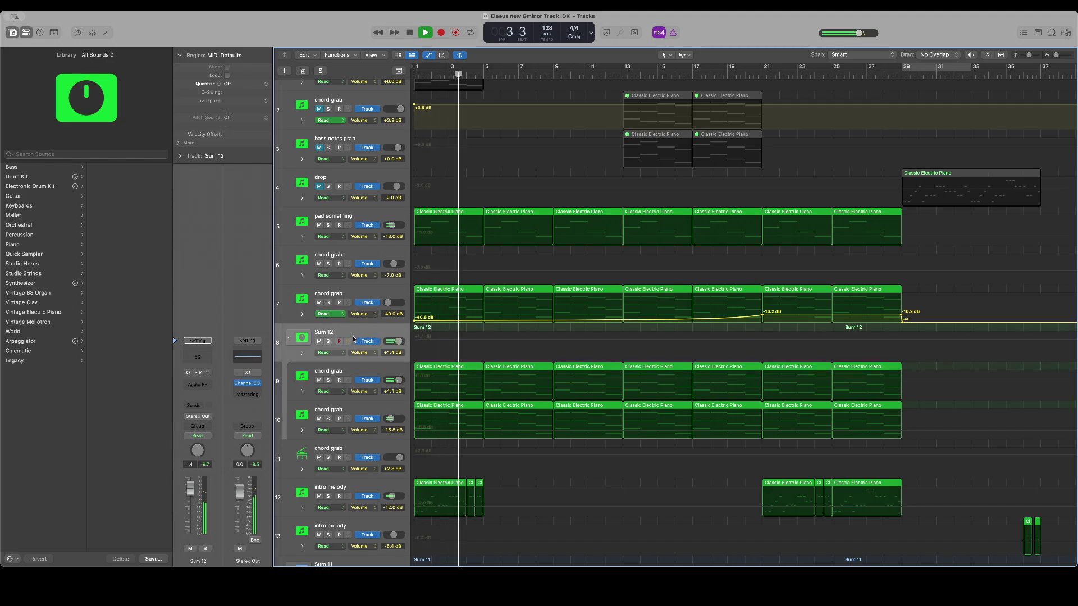
click(360, 372)
alt+click(189, 500)
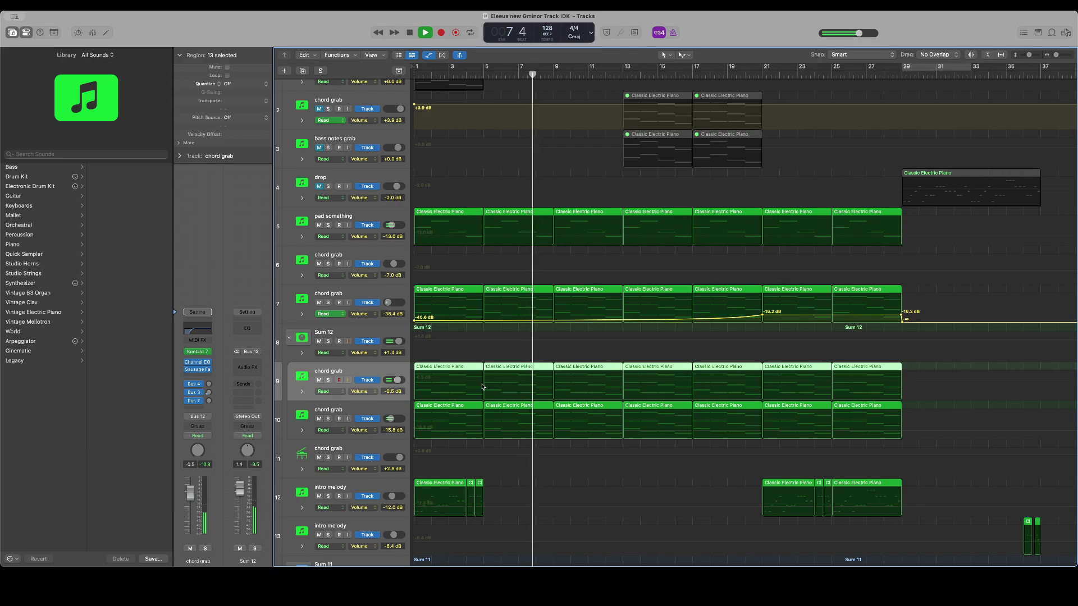
Raise the volume of the pad something track to -10.6 dB while the arrangement plays
click(388, 217)
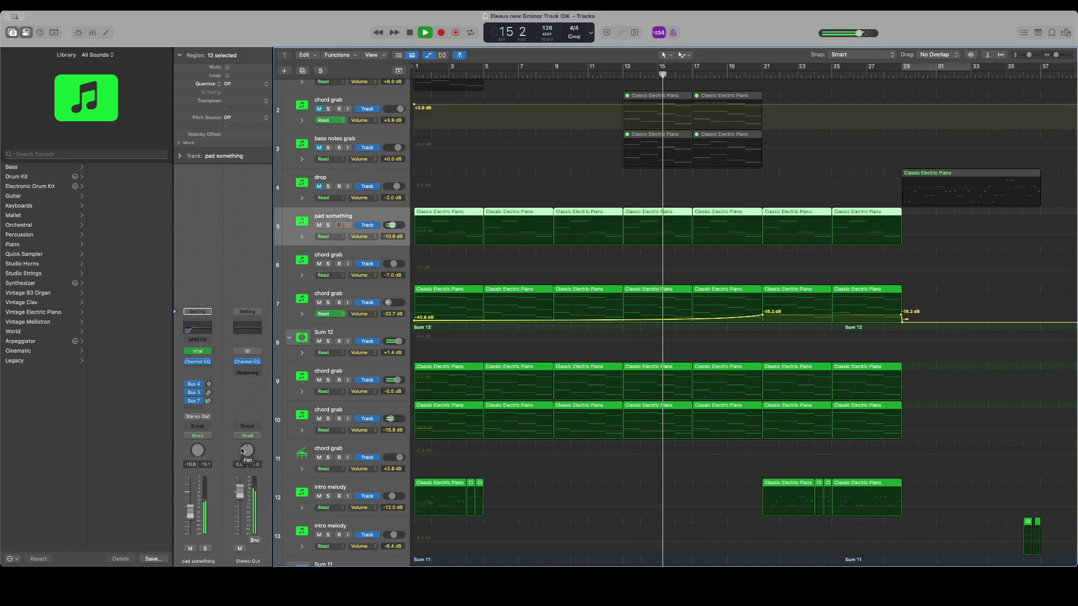
scroll(396, 408, right, 5)
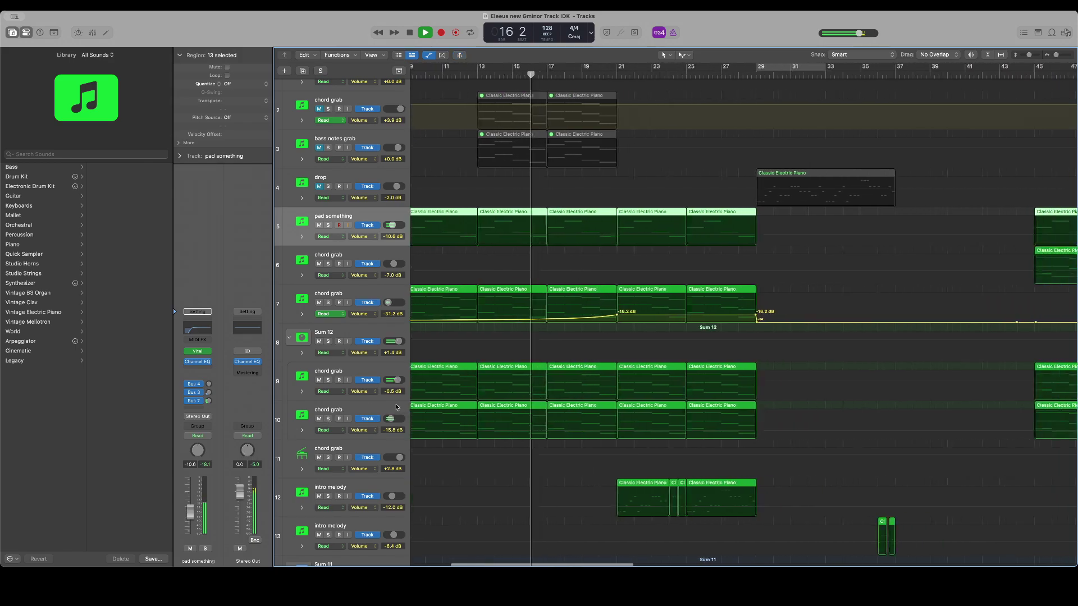
scroll(396, 407, left, 4)
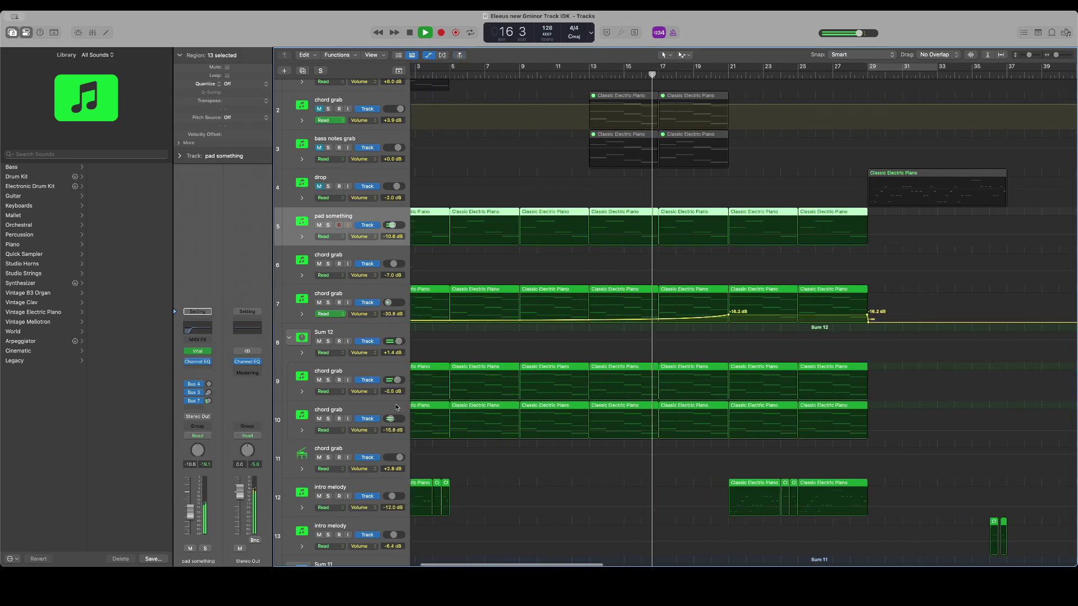
Return to the first chord grab track inside Sum 12, stop playback and hide the track automation
click(369, 371)
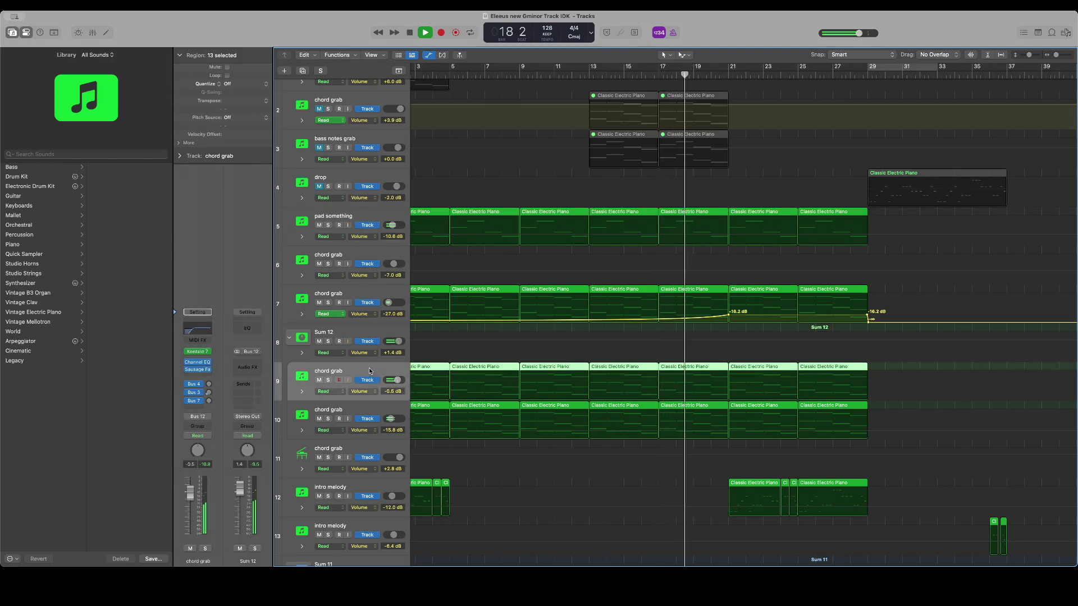
key(space)
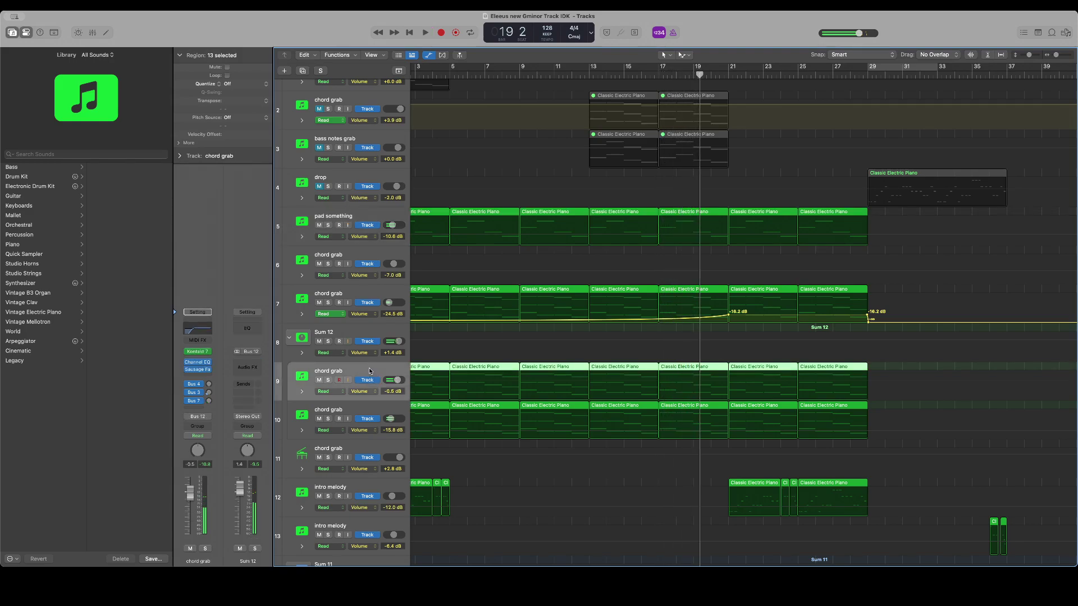
key(a)
key(a)
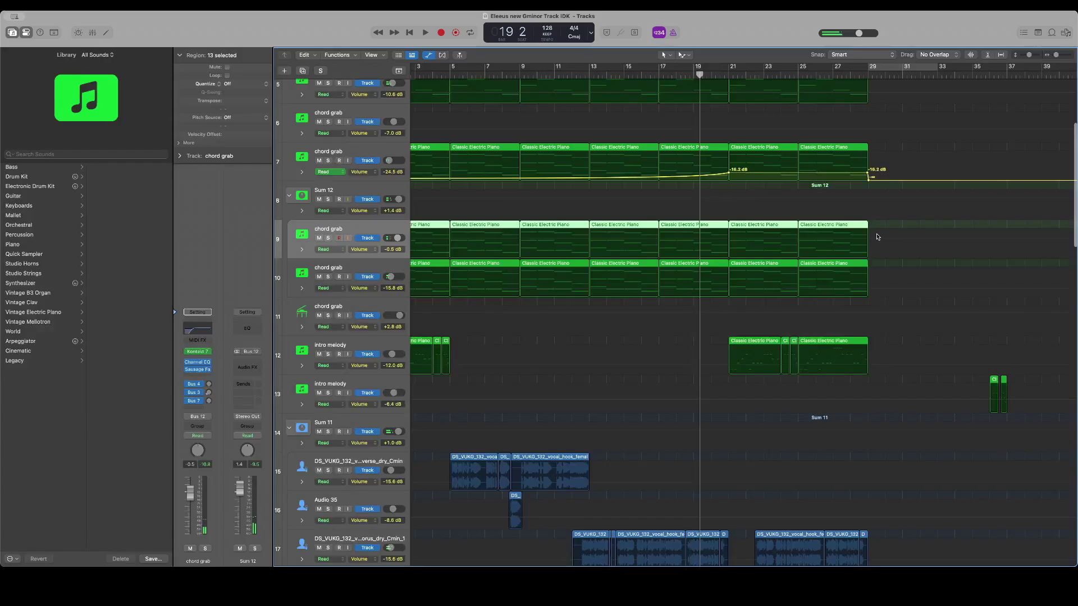
key(a)
Select the first Sum 12 chord grab track's six regions from bar 5 to bar 29 and open them in an enlarged Piano Roll
drag(874, 229, 502, 232)
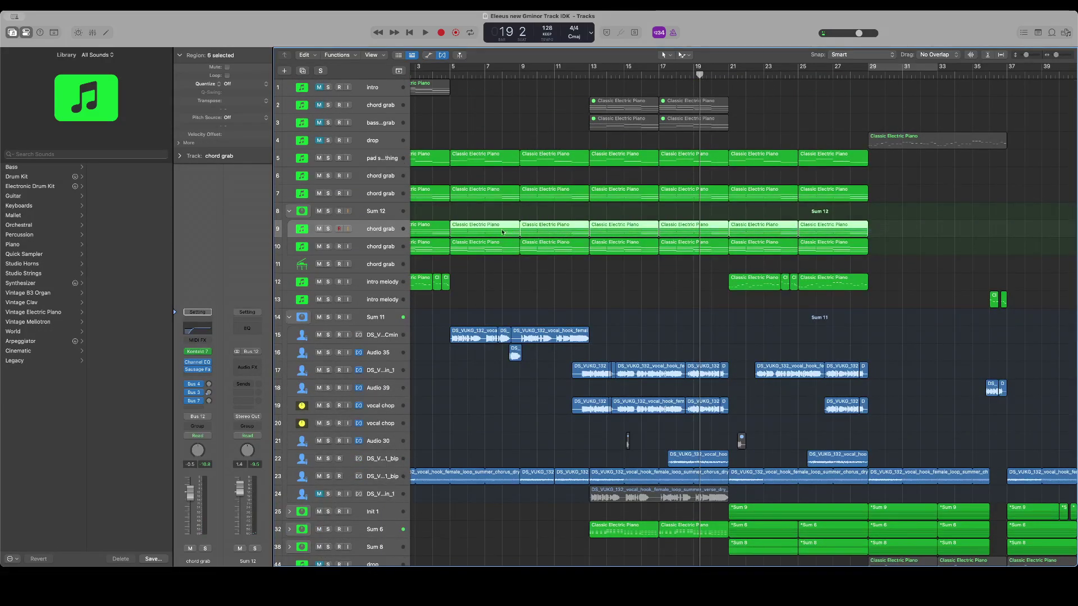
key(e)
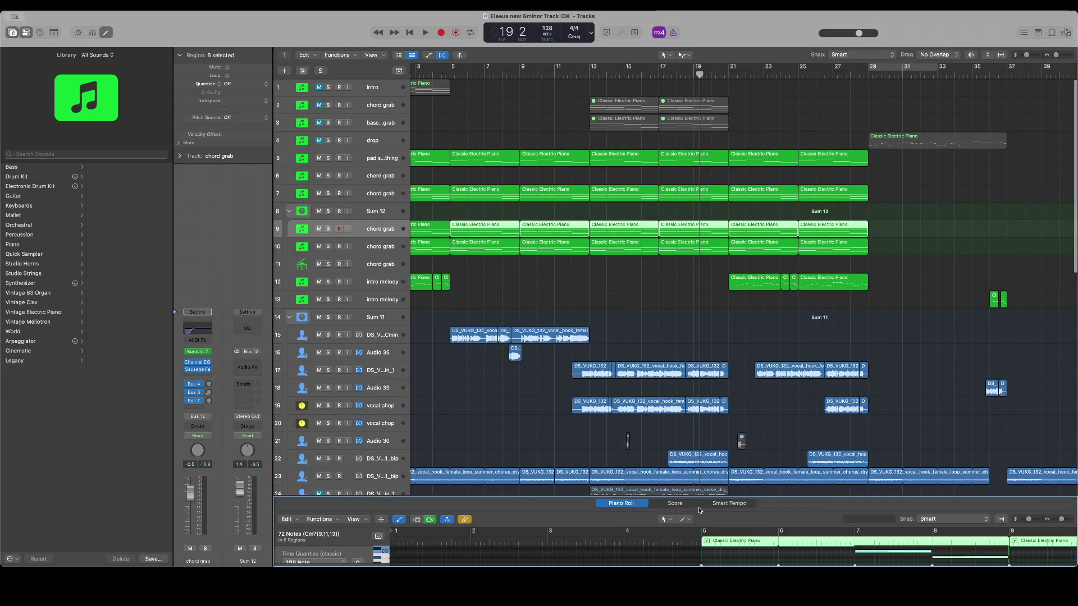
drag(697, 495, 698, 293)
scroll(643, 365, right, 5)
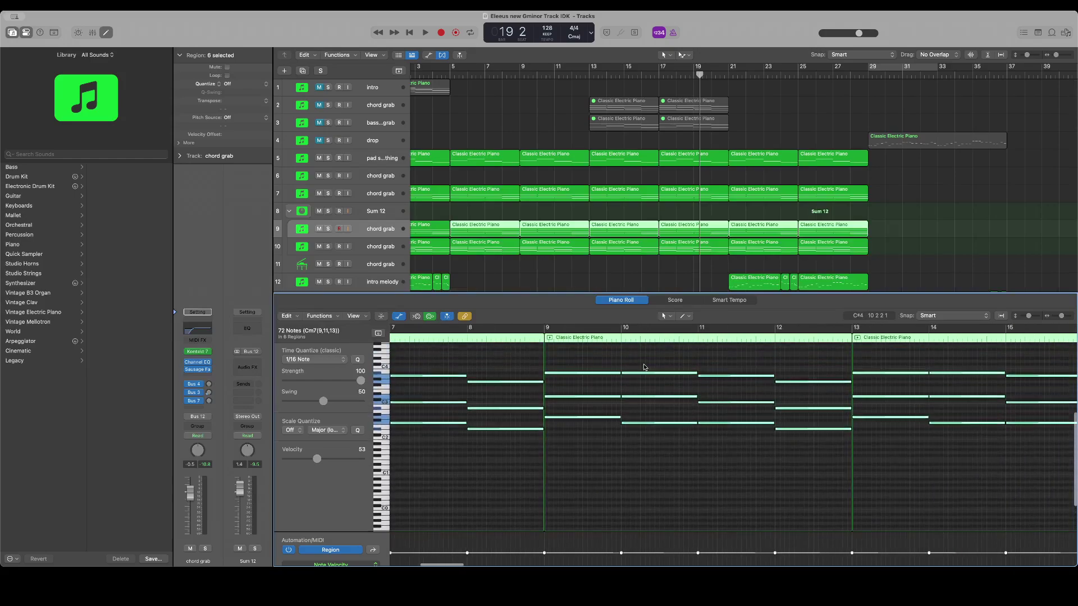
scroll(643, 366, right, 10)
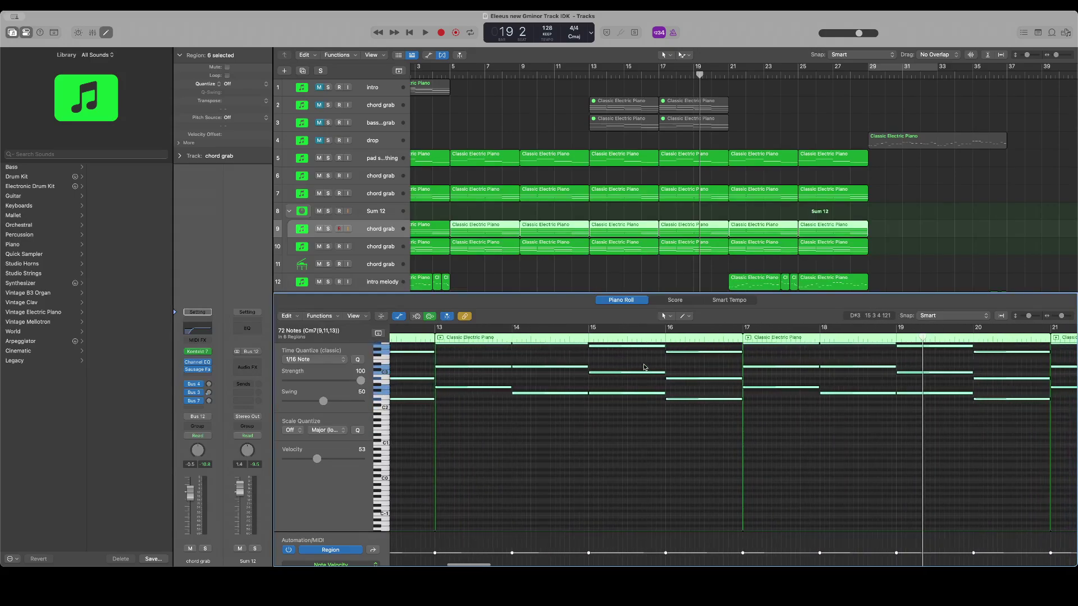
scroll(644, 367, left, 1)
scroll(575, 243, down, 5)
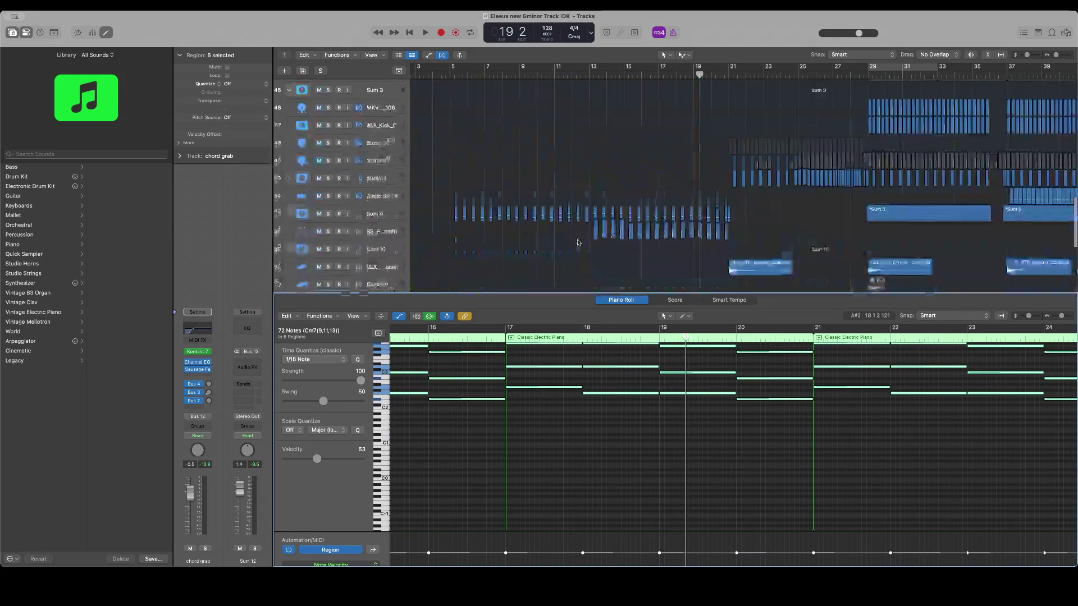
scroll(575, 243, up, 4)
Enlarge the note velocity lane and raise the velocity of the three-note chord at bar 13 to 56
click(585, 76)
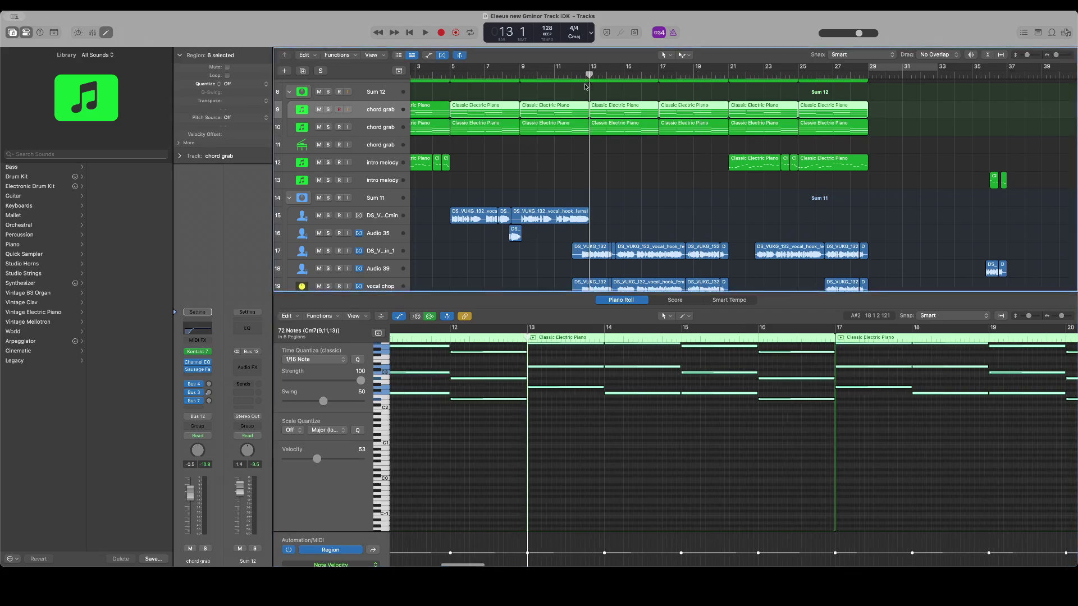
scroll(623, 405, up, 3)
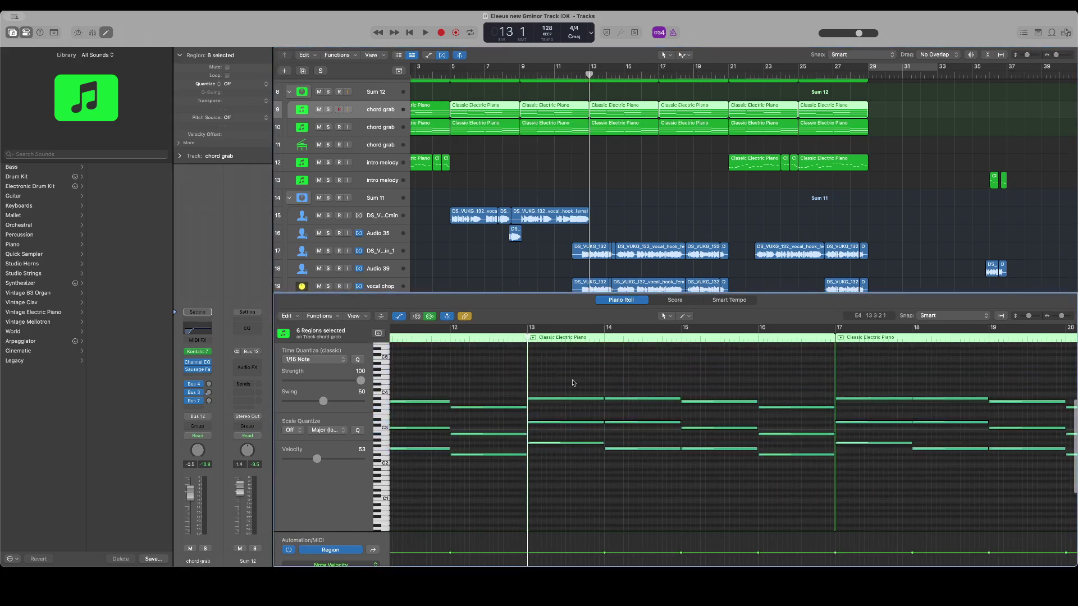
drag(567, 374, 565, 463)
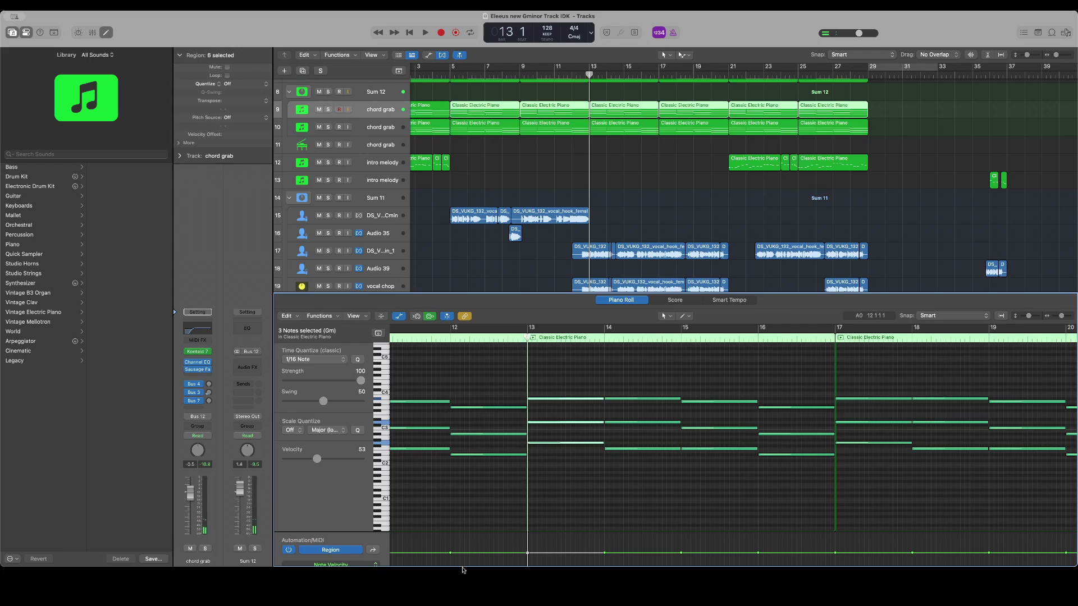
drag(469, 531, 469, 475)
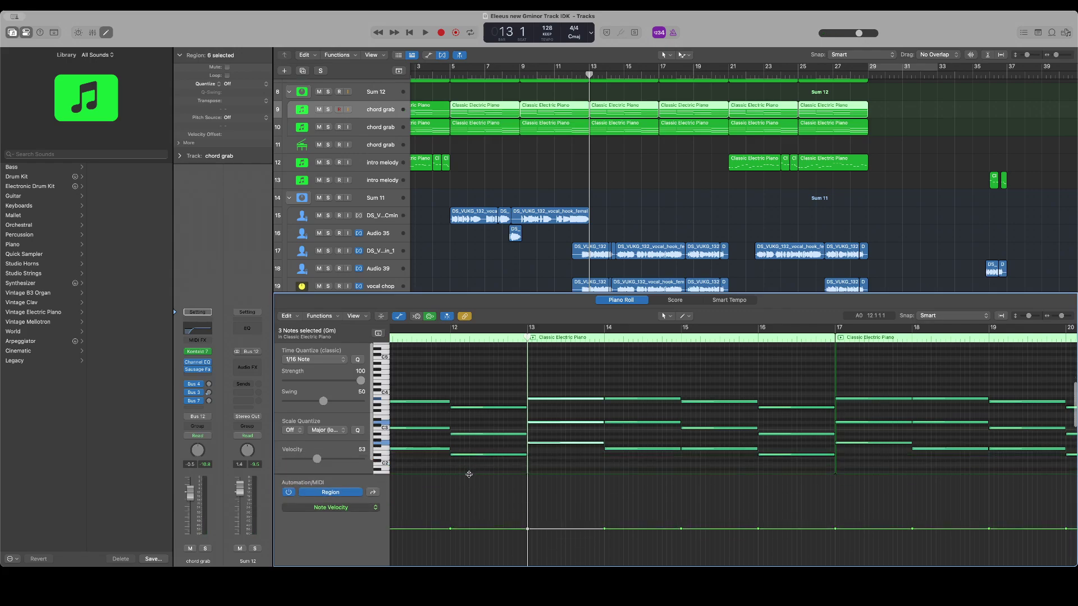
mouse_move(554, 527)
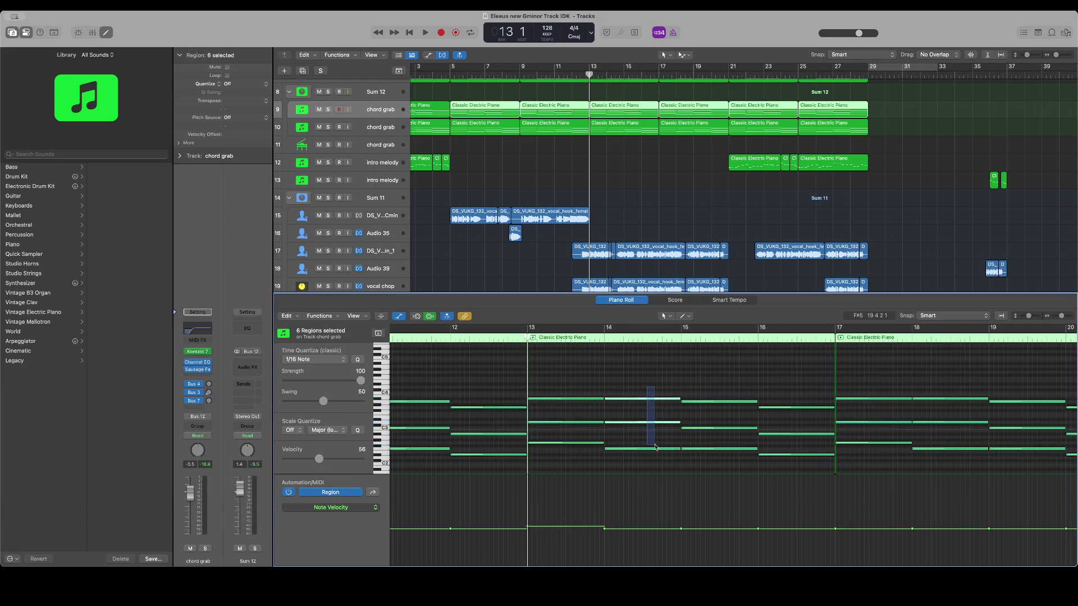
Raise the velocities of the chords at bars 14 to 16 in rising steps, with bar 15 at 61 and bar 16 at 64
drag(655, 447, 657, 462)
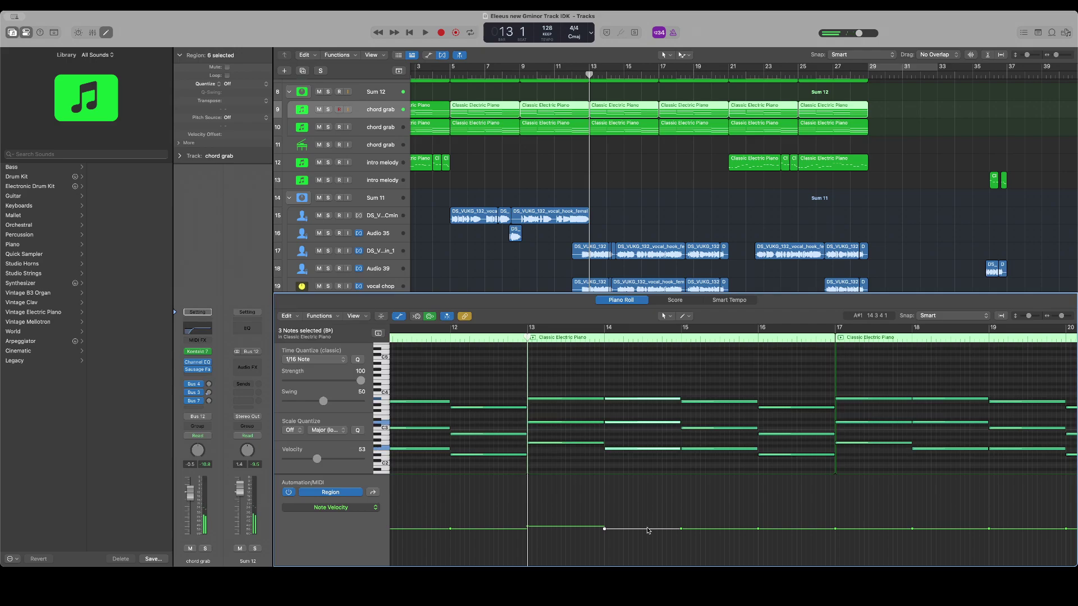
mouse_move(648, 527)
drag(698, 374, 720, 462)
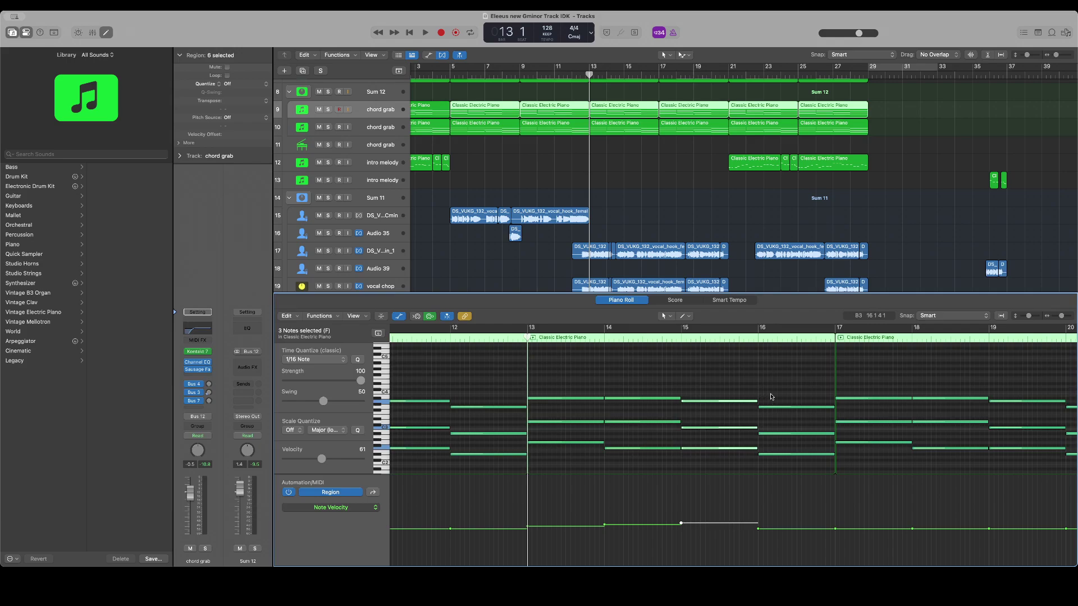
drag(771, 396, 779, 462)
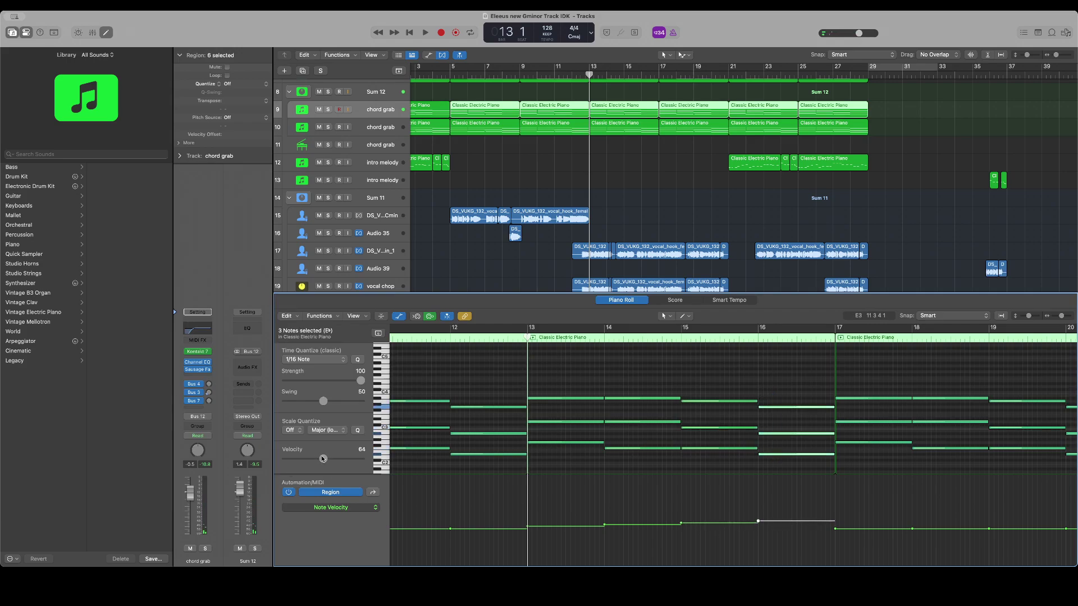
Play the arrangement from bar 17 for about a bar to check the chord level
scroll(601, 443, right, 10)
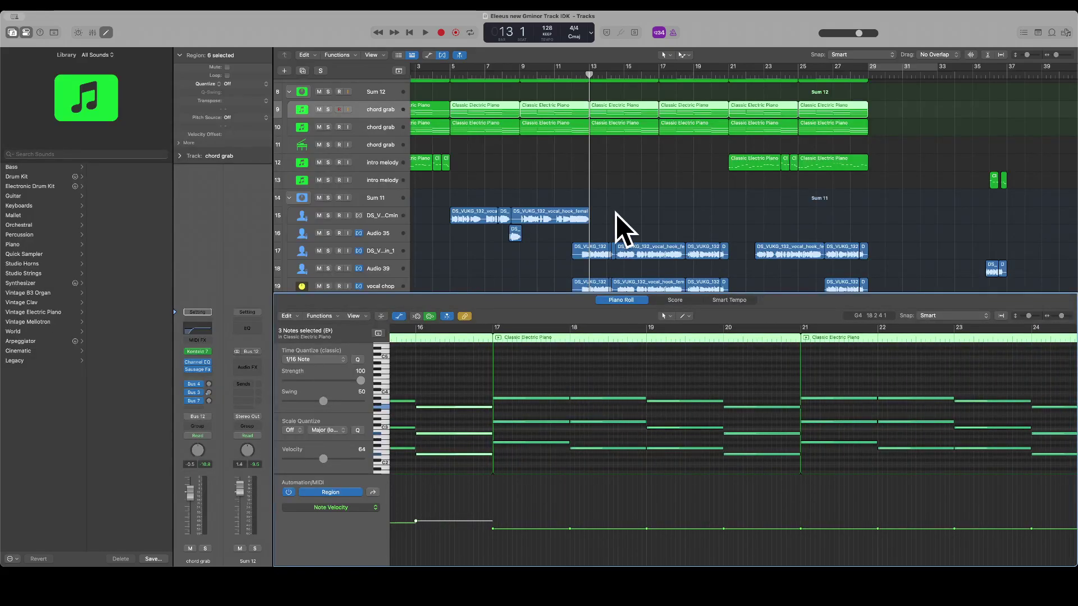
click(653, 77)
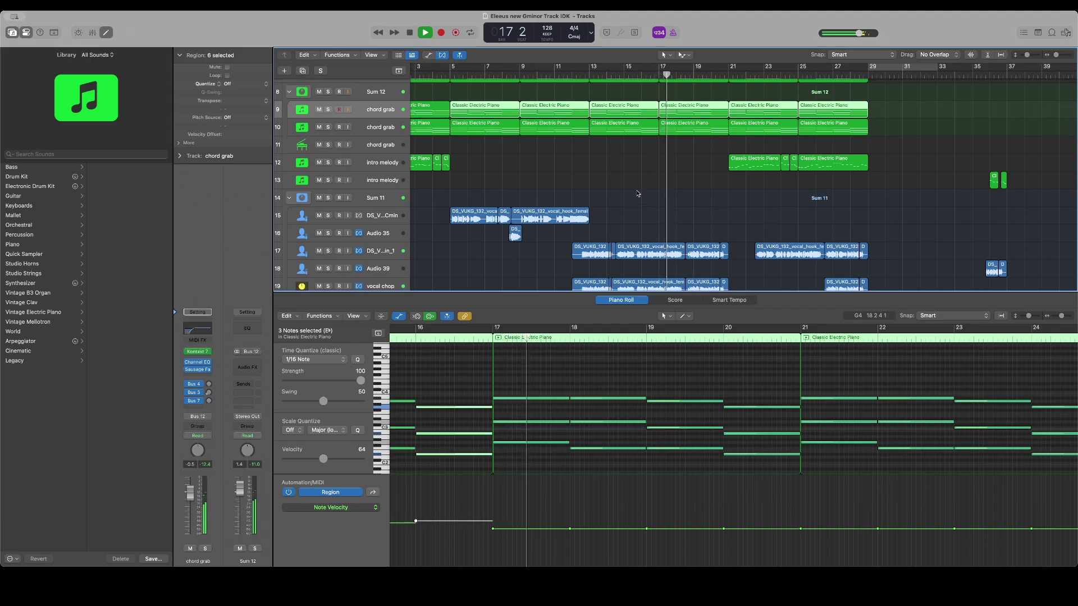
key(space)
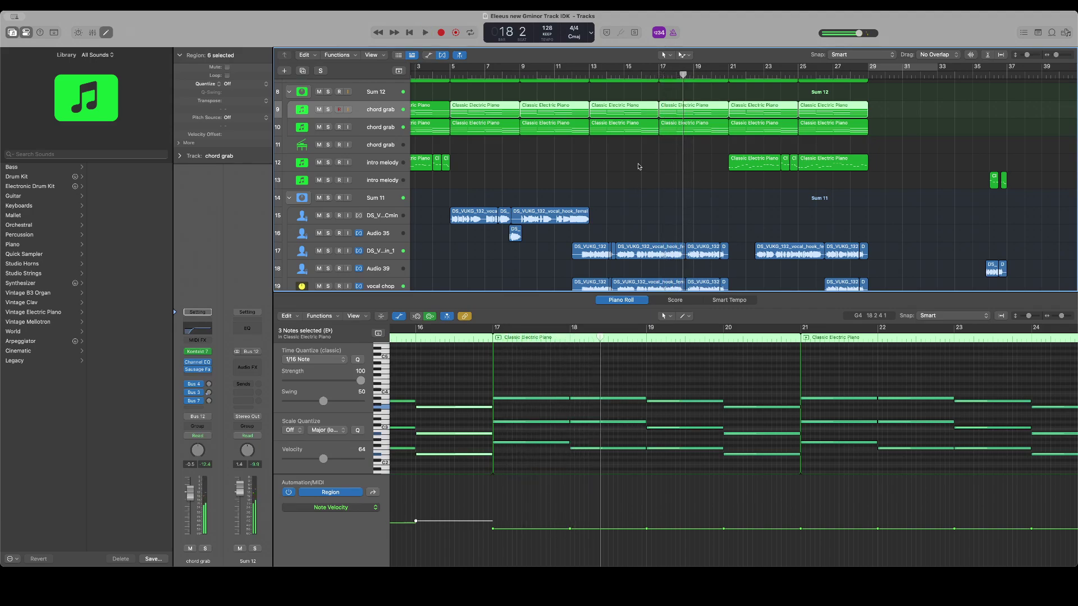
Set the velocities of the chords at bars 17, 18 and 19 to 65, 67 and 69
scroll(562, 348, left, 3)
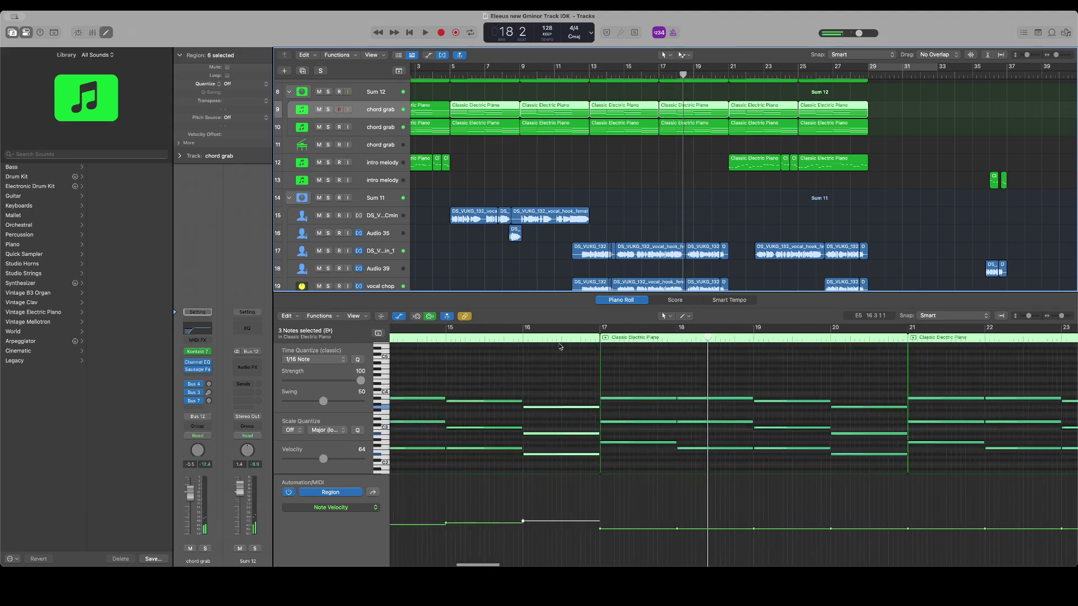
drag(632, 380, 640, 475)
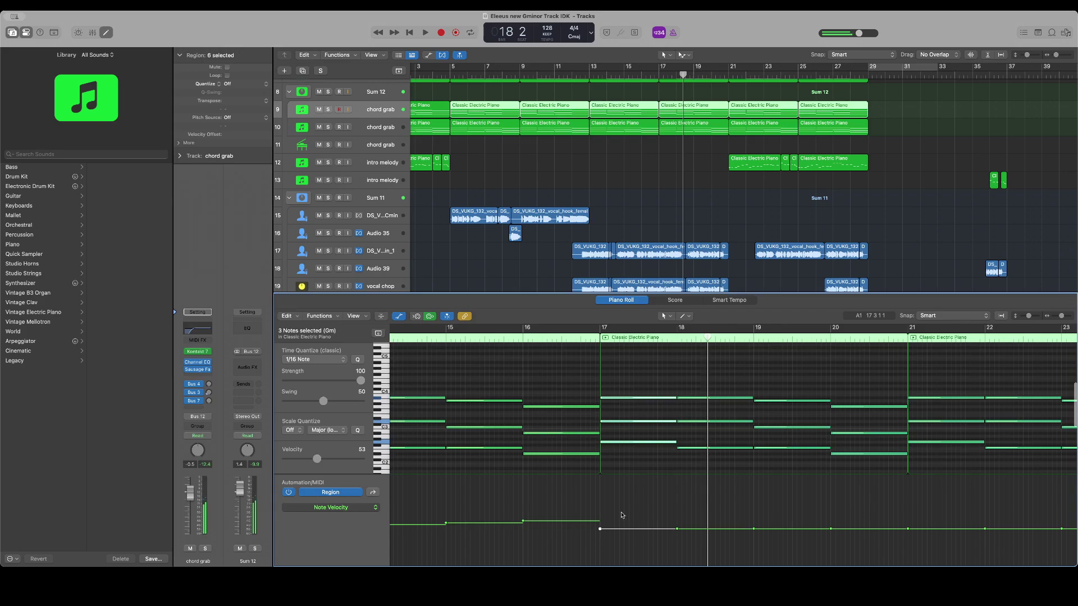
drag(321, 460, 327, 460)
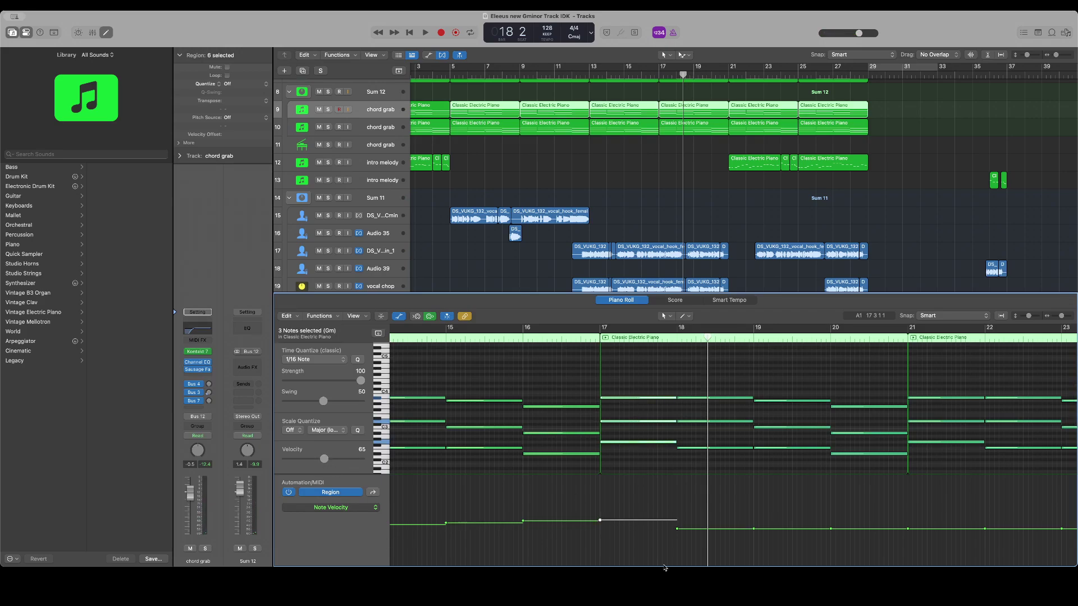
drag(696, 382, 712, 449)
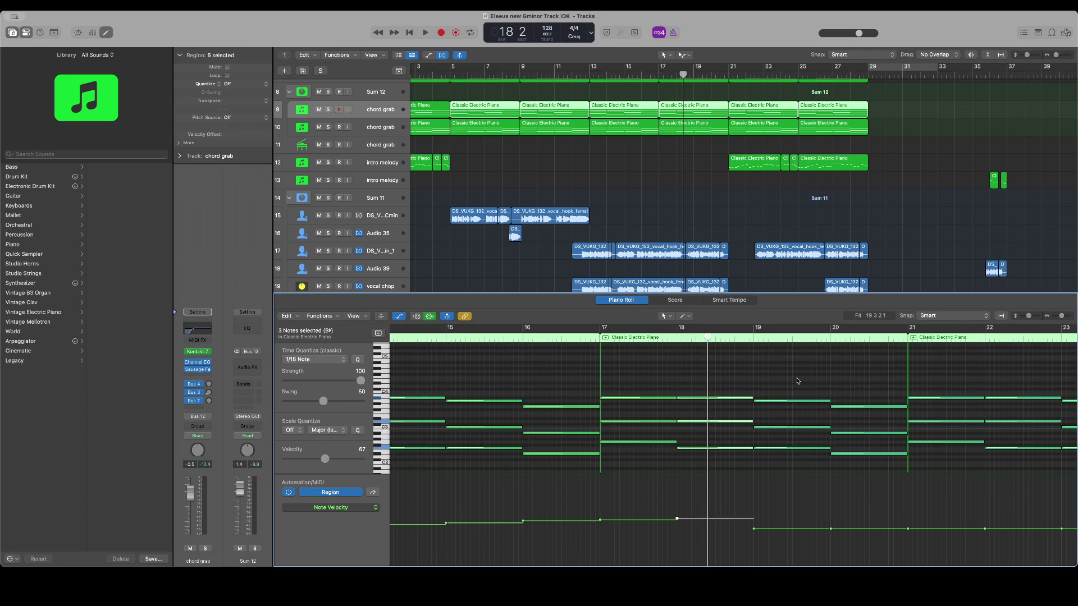
drag(798, 381, 802, 473)
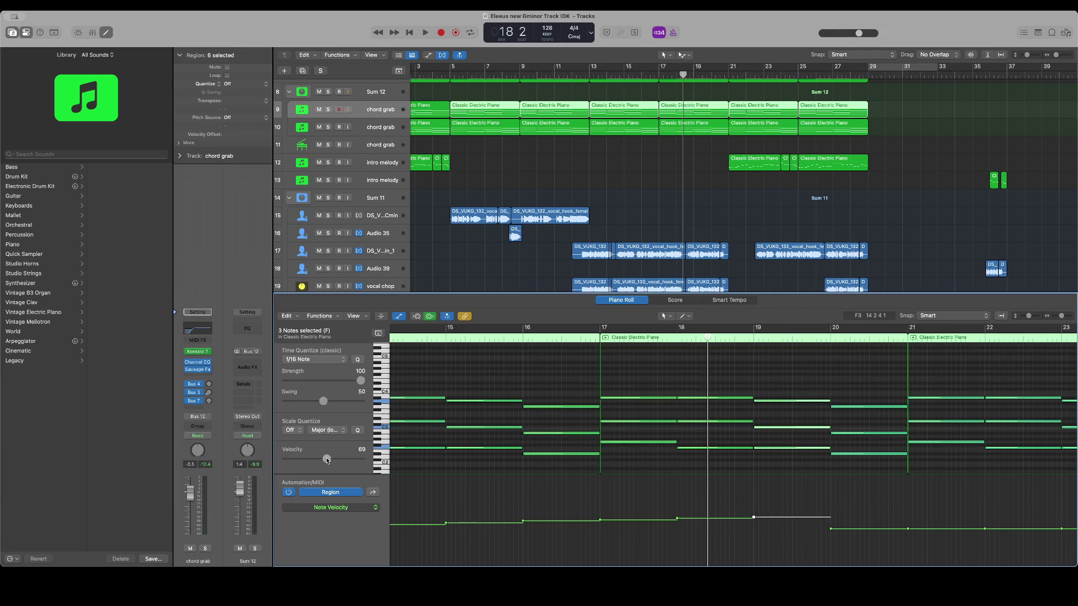
Set the velocities of the chords at bars 20 and 21 to 71
scroll(489, 409, right, 3)
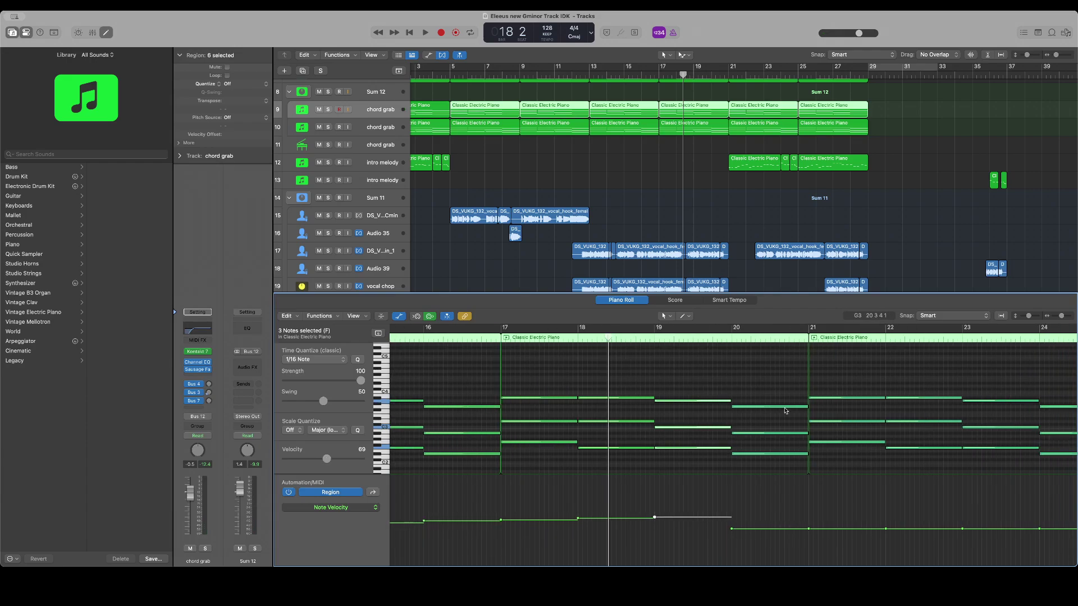
drag(772, 391, 775, 460)
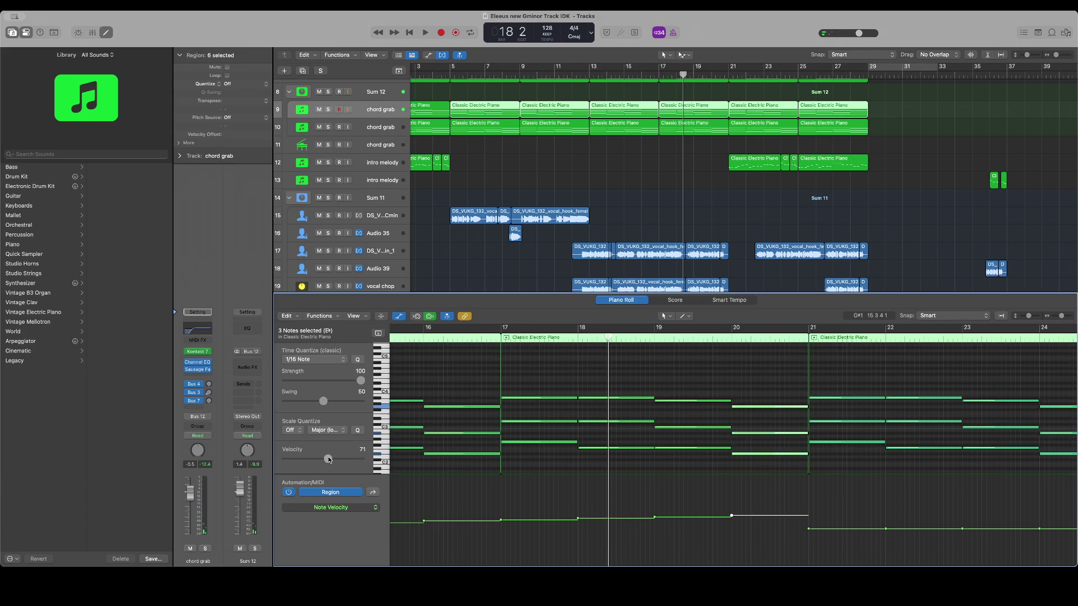
scroll(571, 432, right, 8)
drag(574, 384, 577, 451)
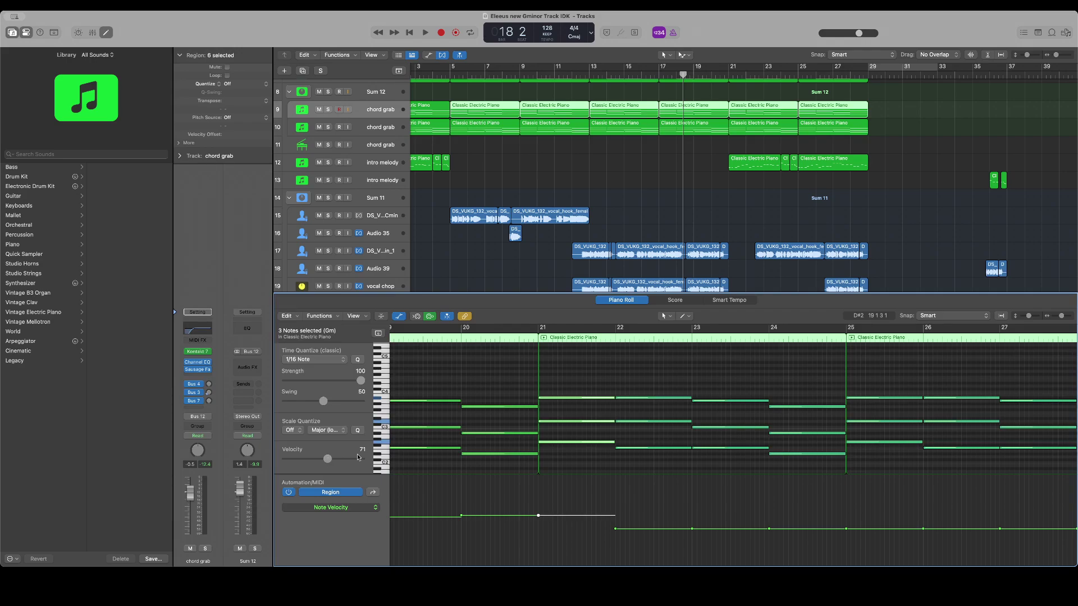
Play the arrangement from bar 18 into bar 22 to hear the gradual velocity rise
key(space)
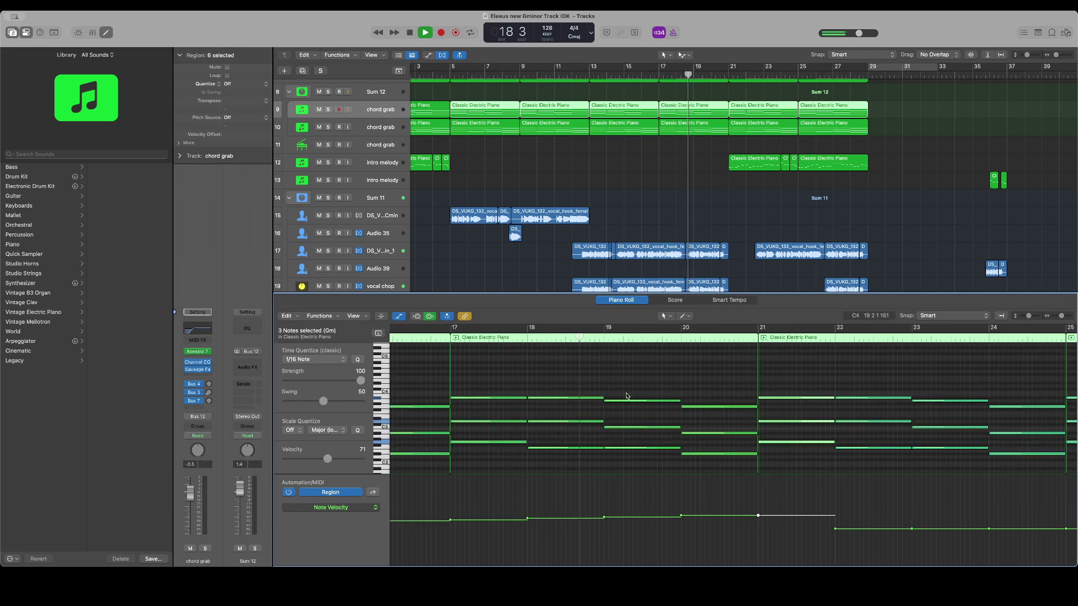
scroll(627, 395, left, 2)
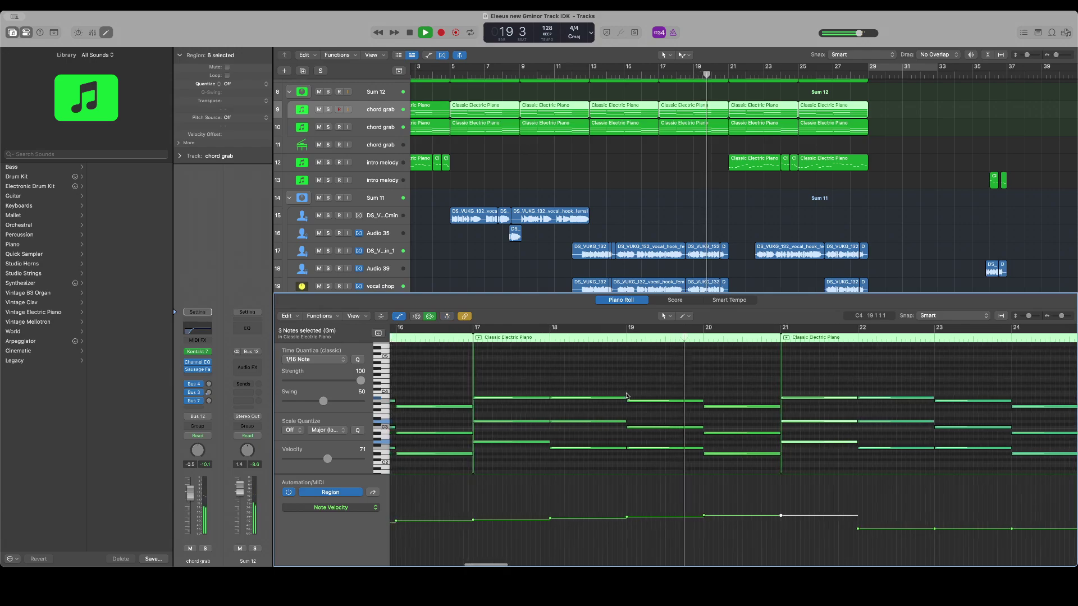
scroll(627, 396, right, 5)
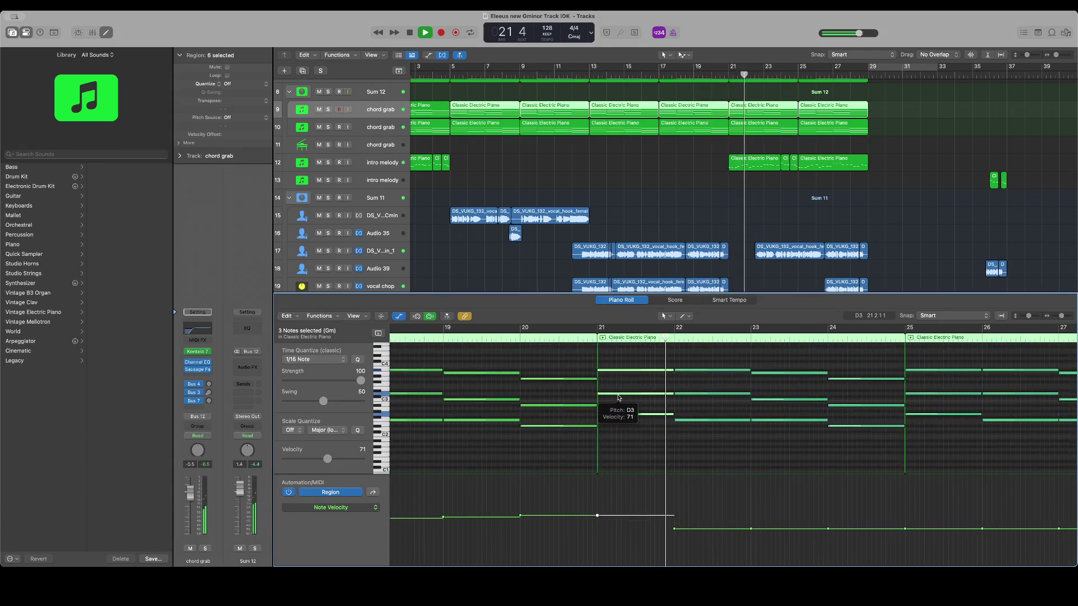
key(space)
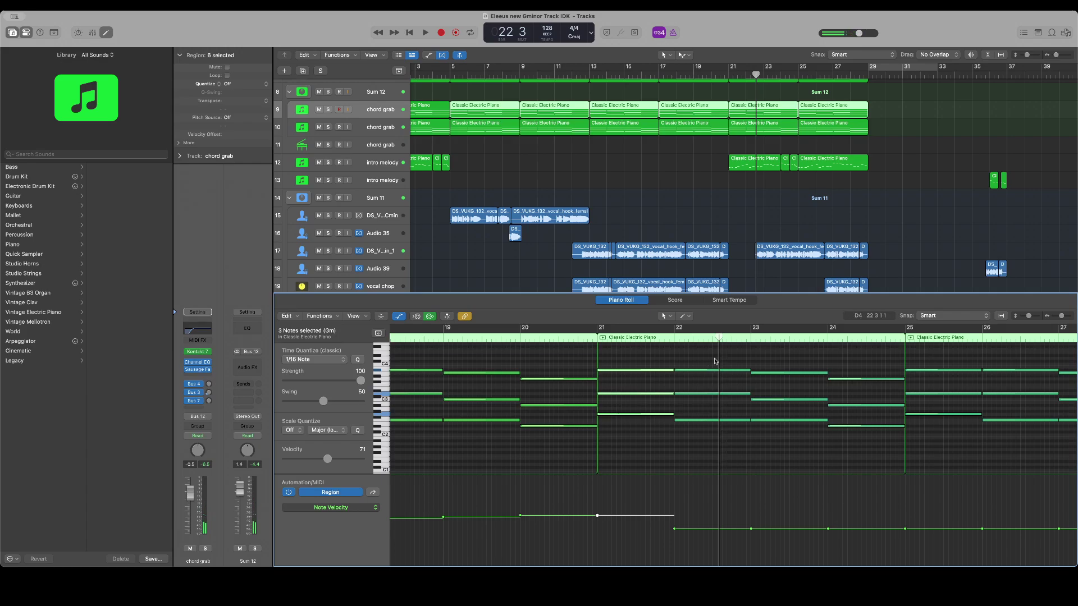
Set the velocities of all chords from bar 22 through bar 28 to 71
scroll(714, 414, right, 4)
drag(554, 343, 946, 462)
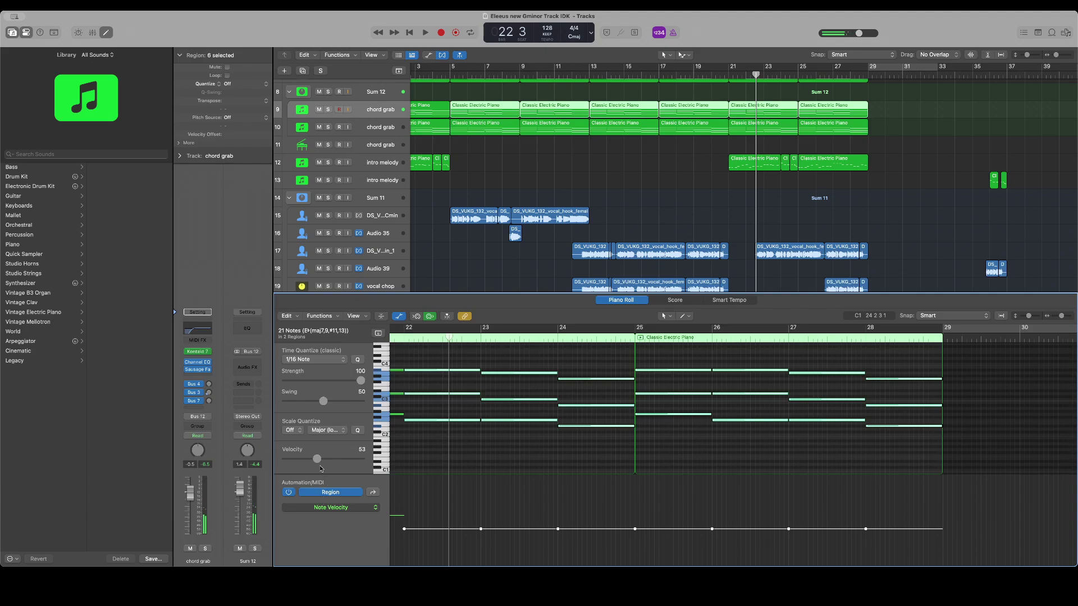
drag(317, 465, 329, 464)
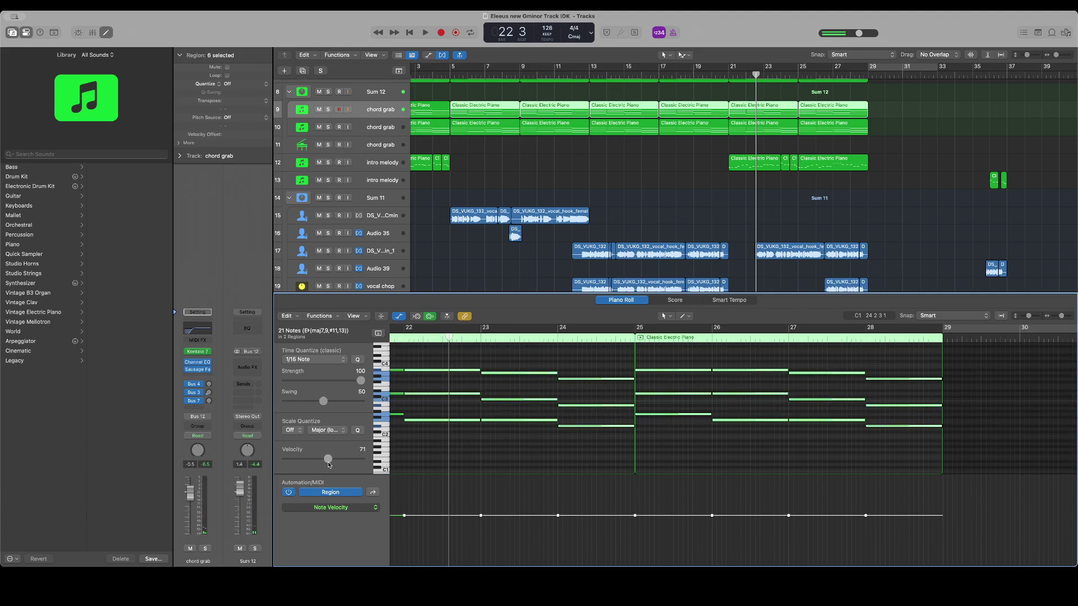
While playing the arrangement, set the Kontakt chord track's volume to -4.9 dB and the Serum chord track's volume to -19.0 dB
scroll(491, 434, left, 5)
click(459, 337)
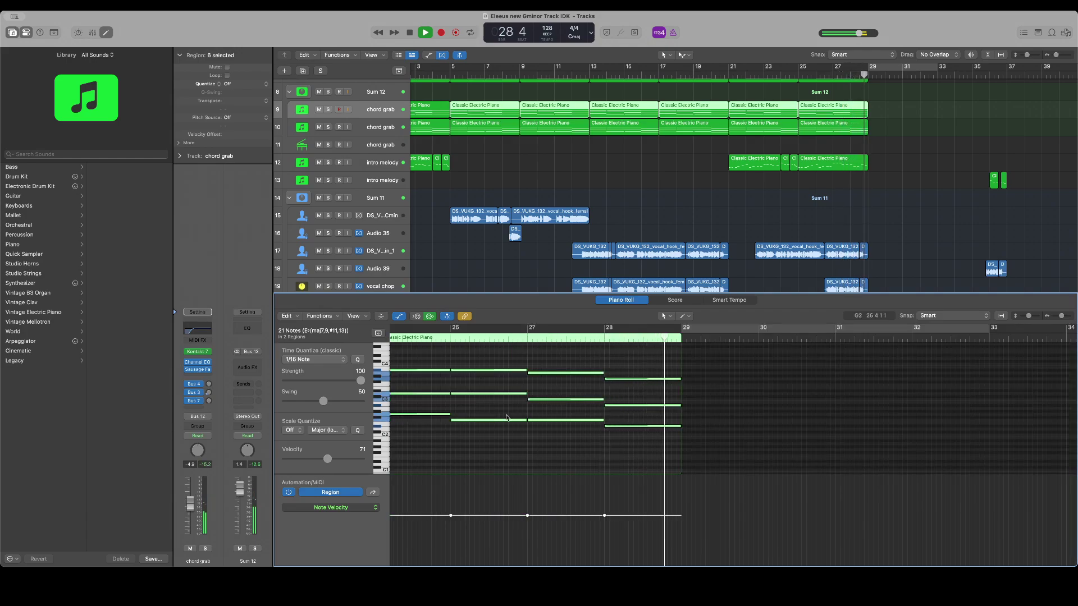
key(Return)
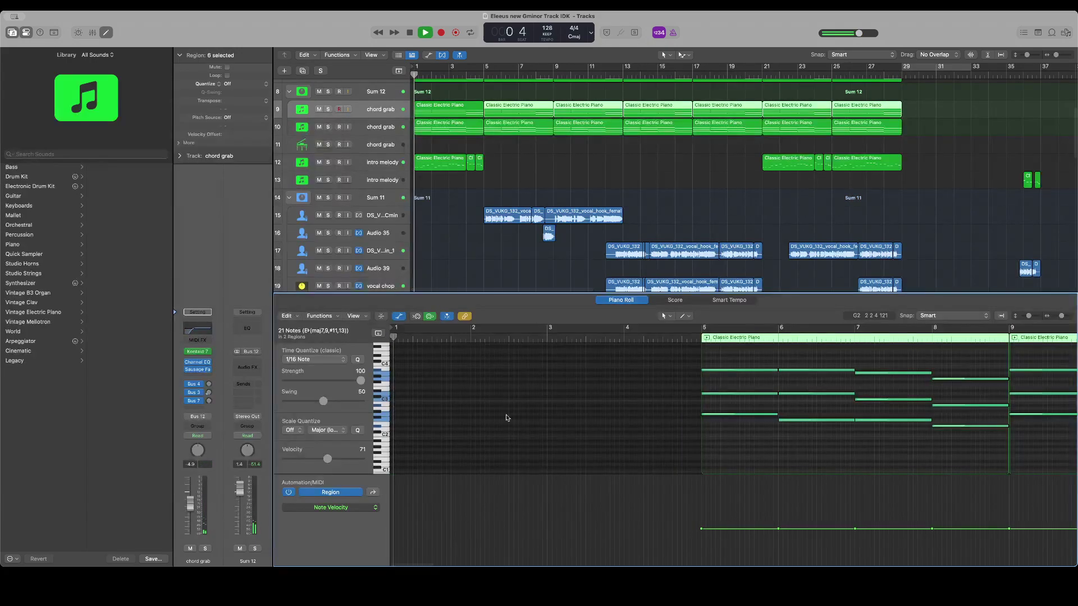
click(498, 180)
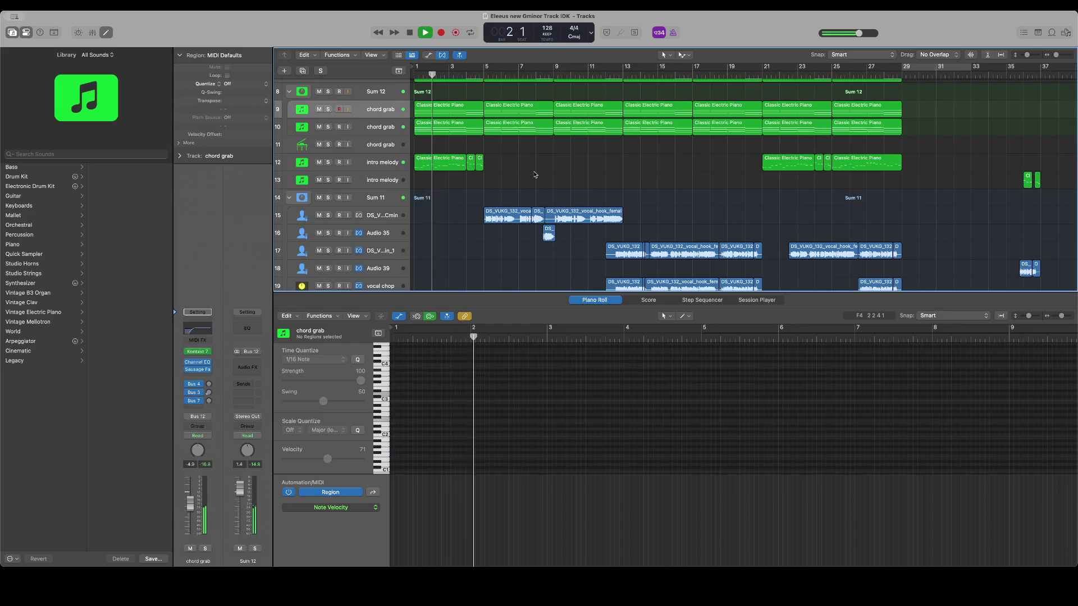
click(373, 128)
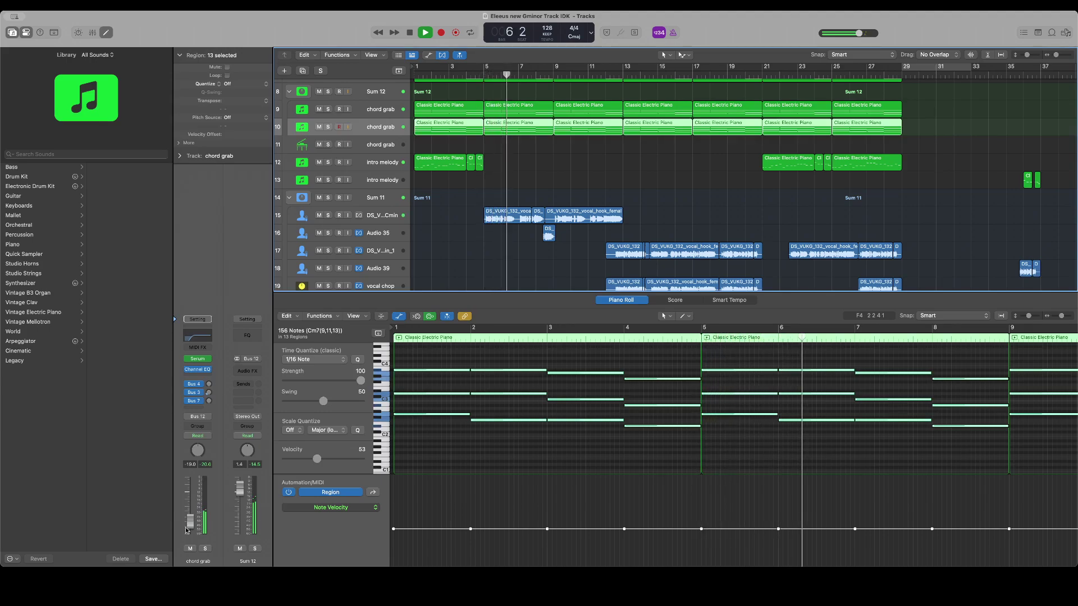
key(space)
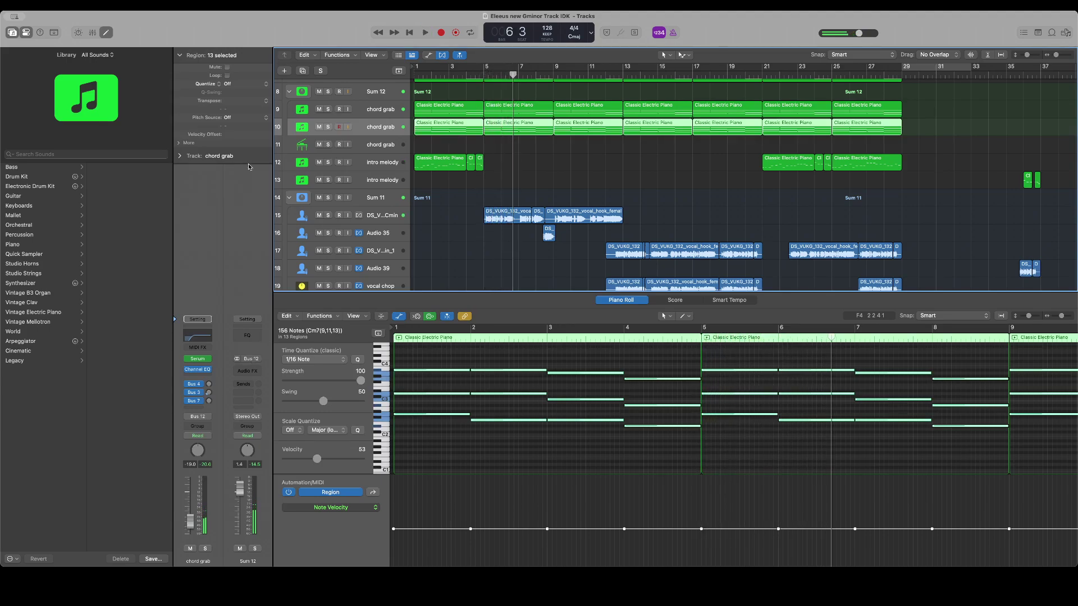
Collapse the region inspector, open the mixer and enlarge it to show the channel strips' effect and send slots
click(180, 55)
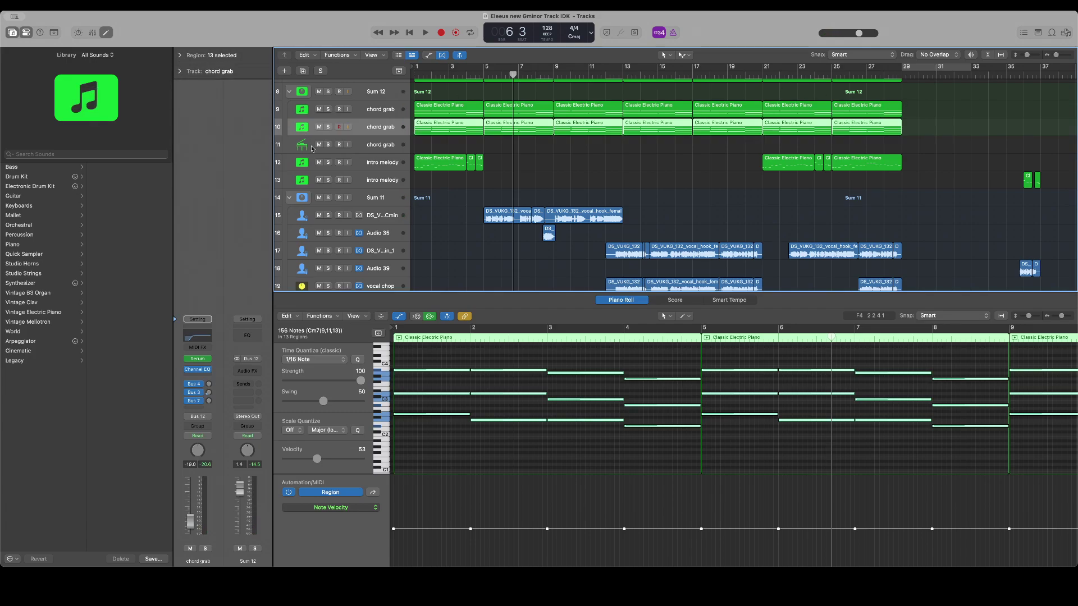
click(91, 32)
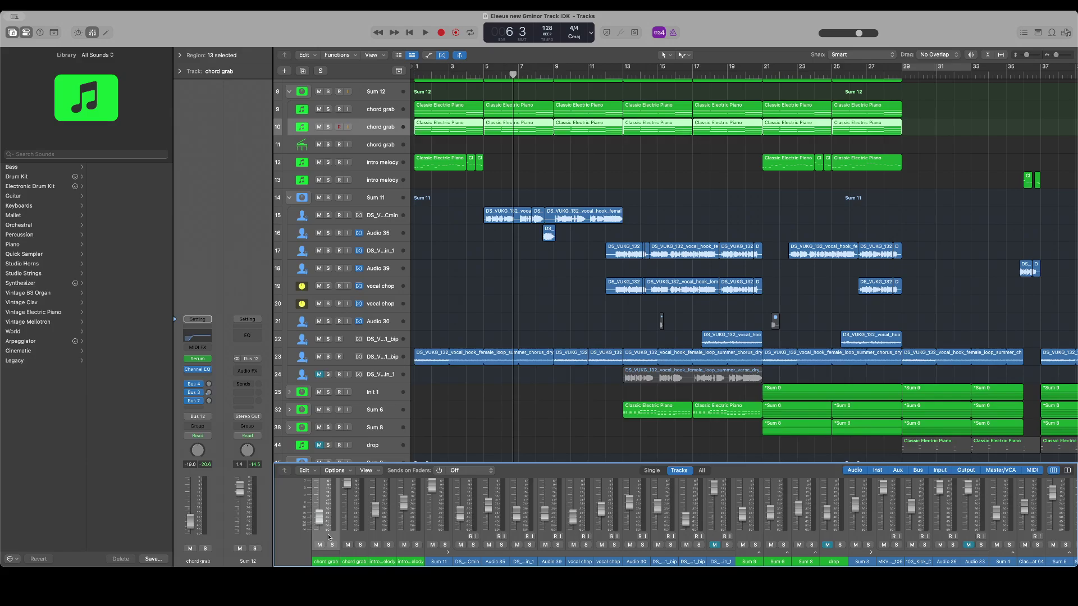
scroll(330, 537, right, 10)
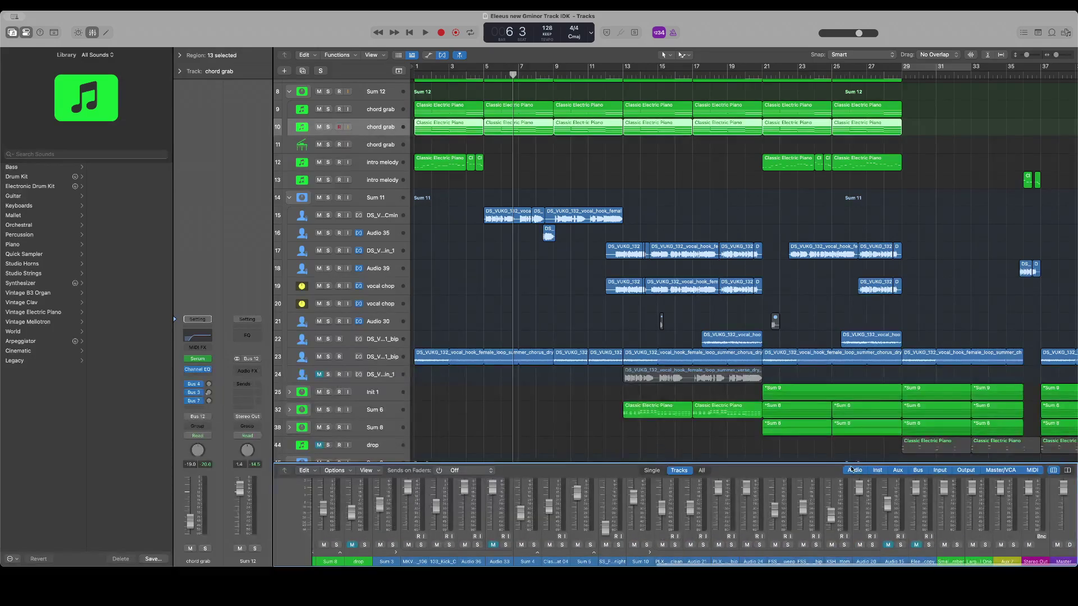
drag(849, 463, 851, 341)
scroll(924, 466, up, 5)
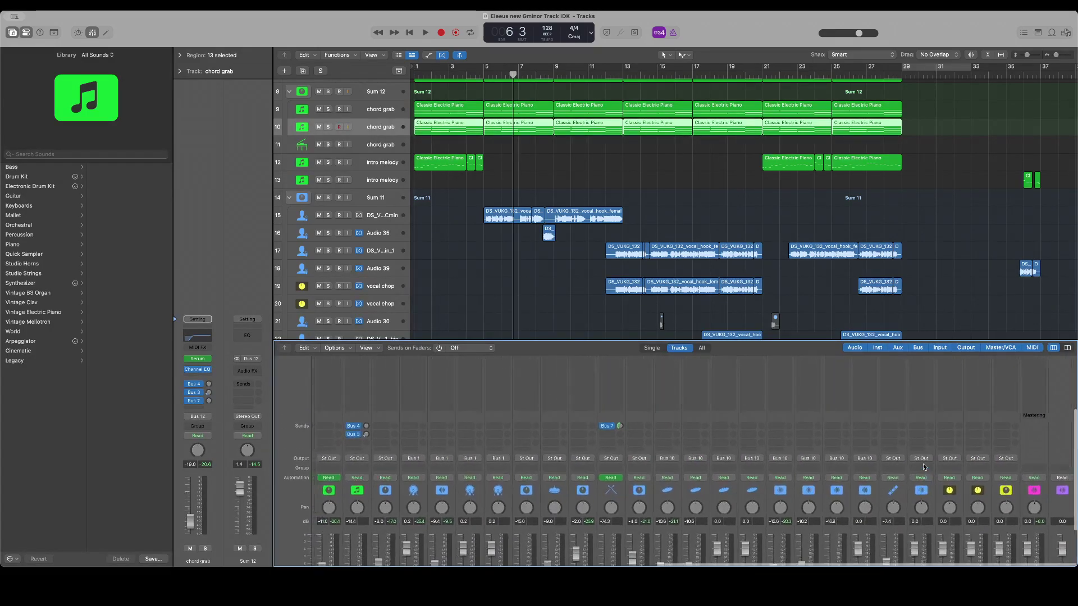
scroll(924, 467, up, 1)
scroll(1040, 497, up, 5)
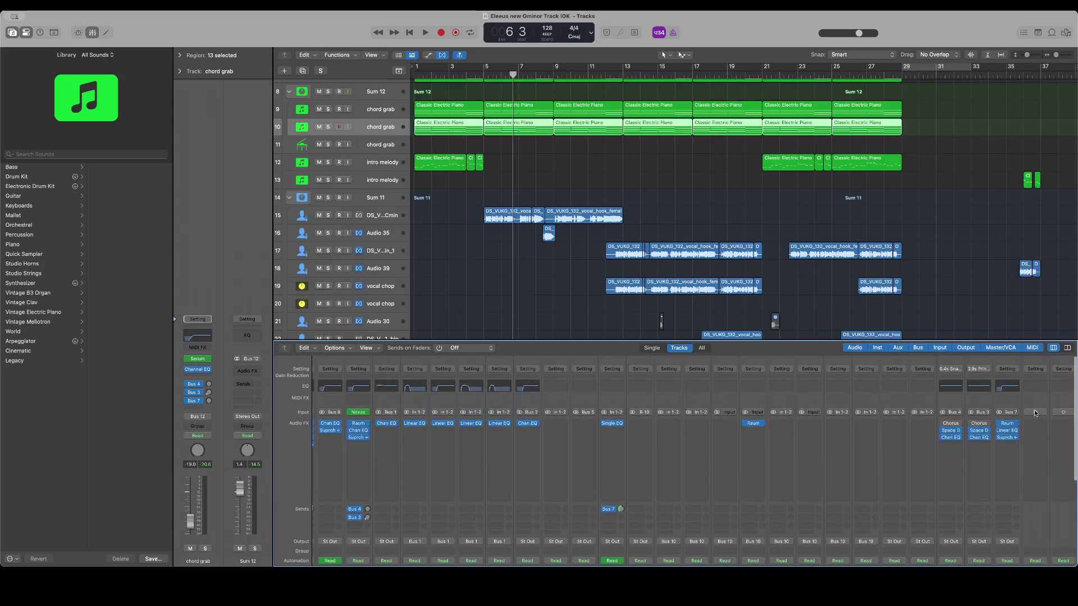
scroll(1033, 410, down, 1)
click(1035, 405)
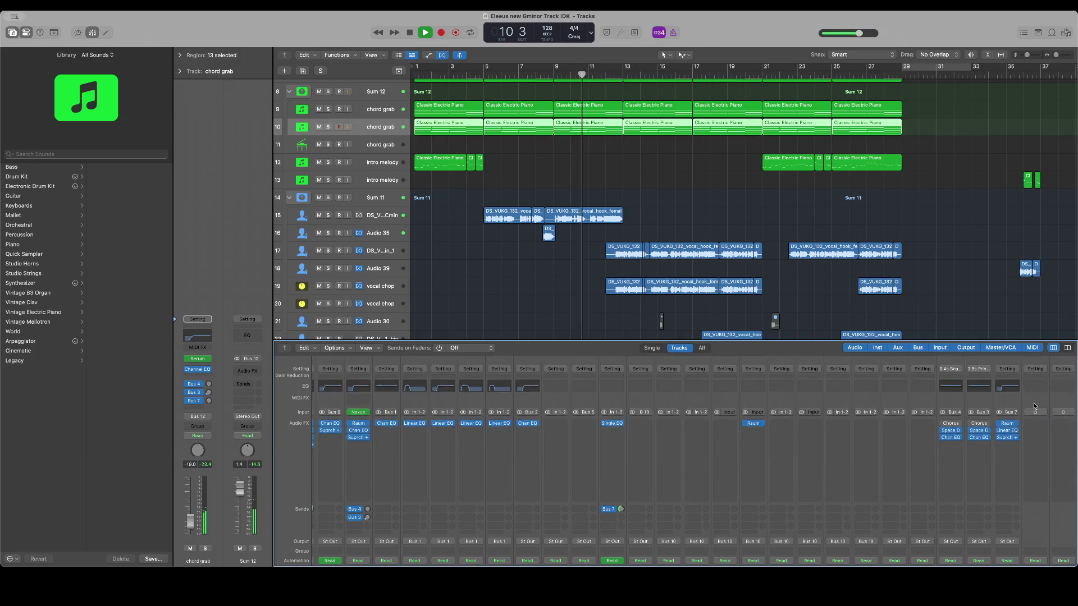
During playback, lower the Kontakt chord channel to -5.4 dB and the chord channel just before Sum 12 to -20.8 dB
key(space)
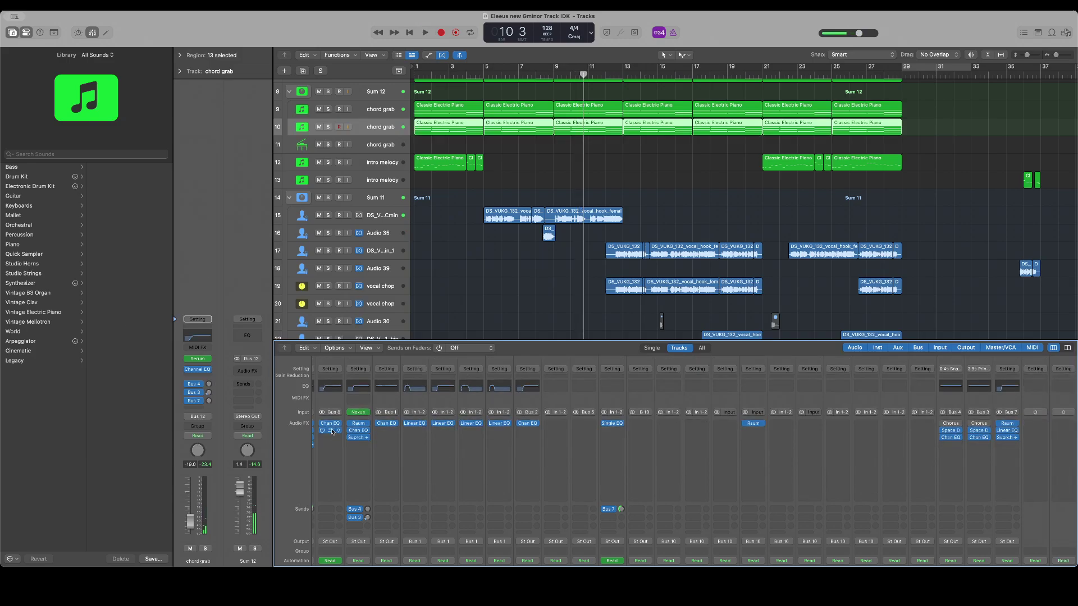
scroll(331, 431, down, 5)
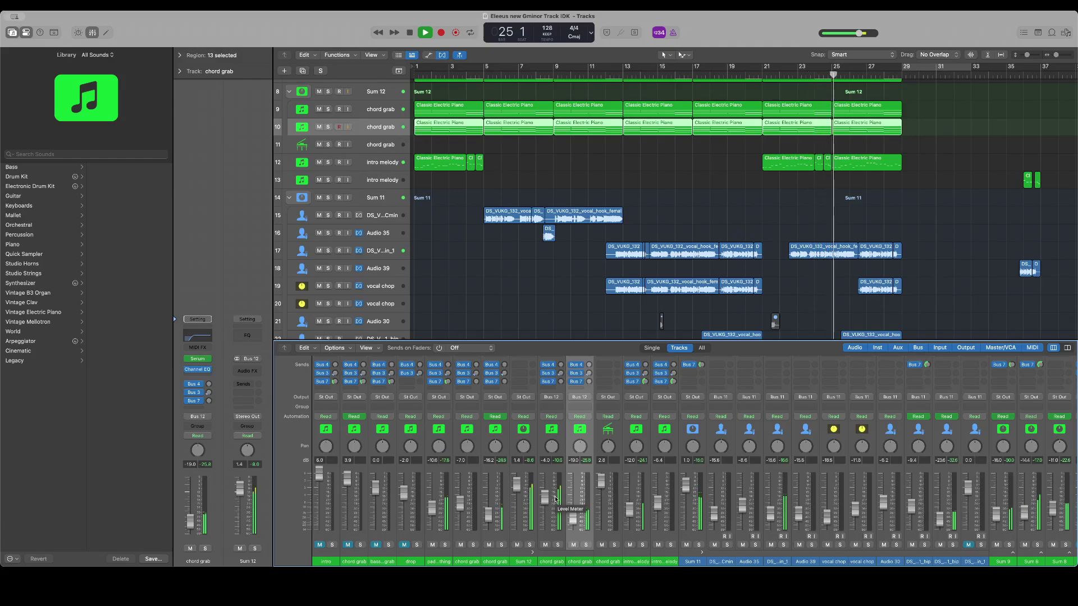
key(space)
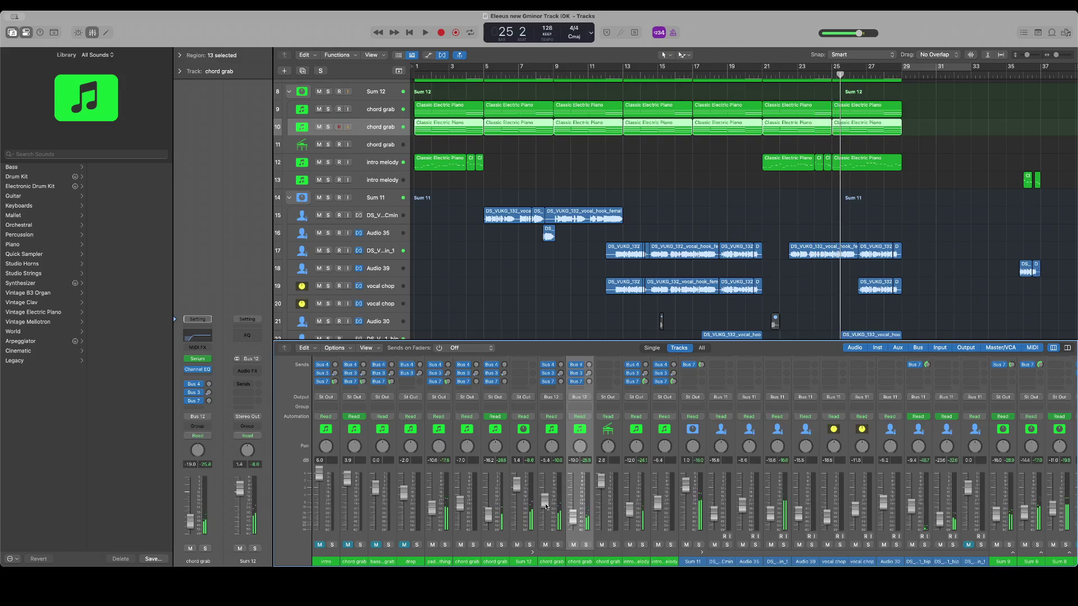
key(space)
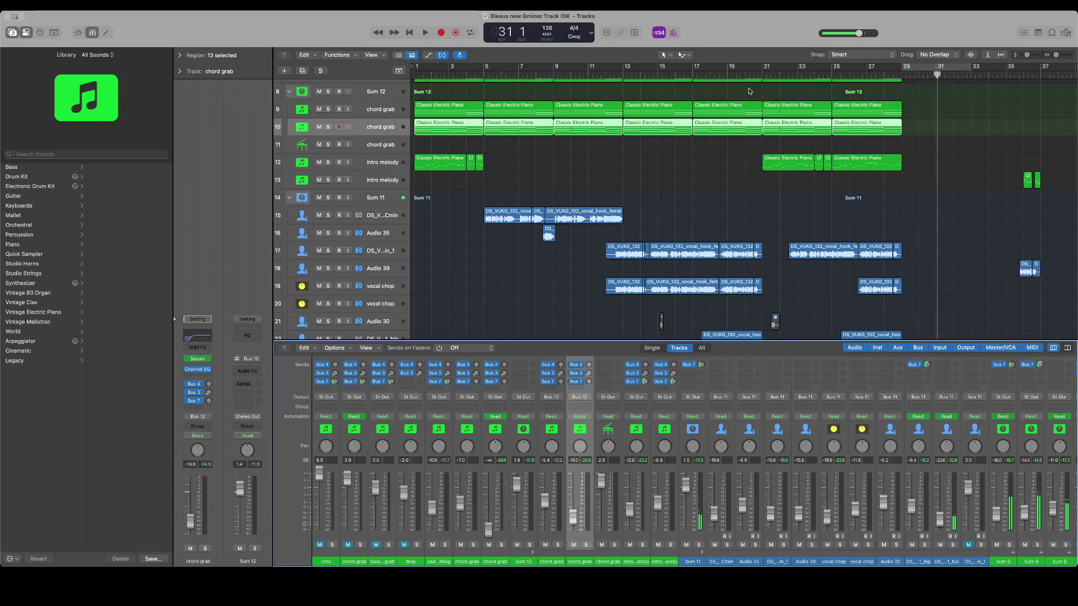
click(749, 73)
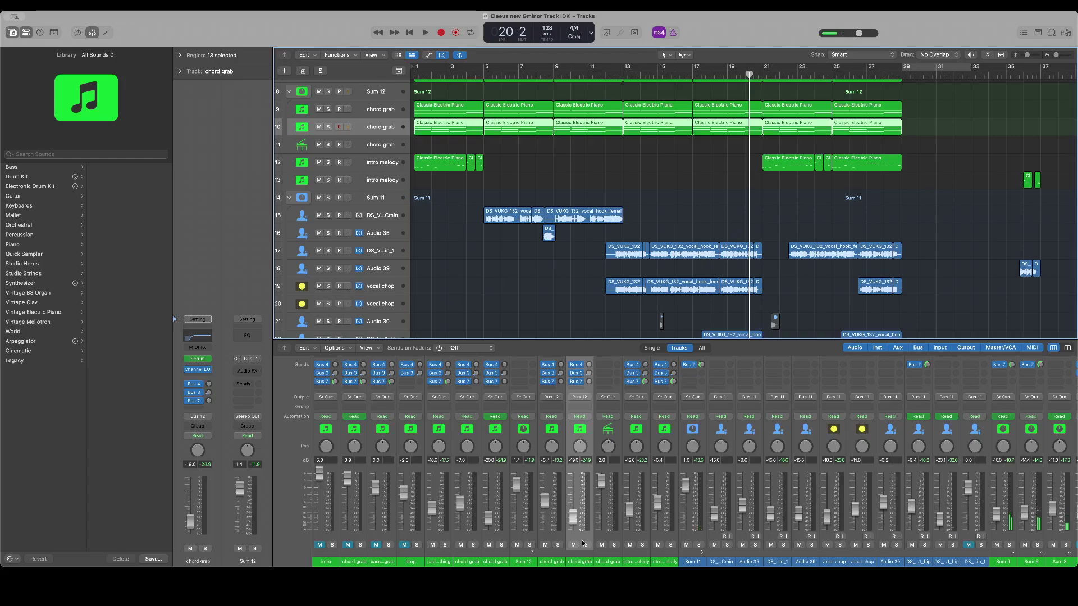
Try to move the Kontakt chord channel strip out of the Sum 12 stack within the mixer
click(561, 539)
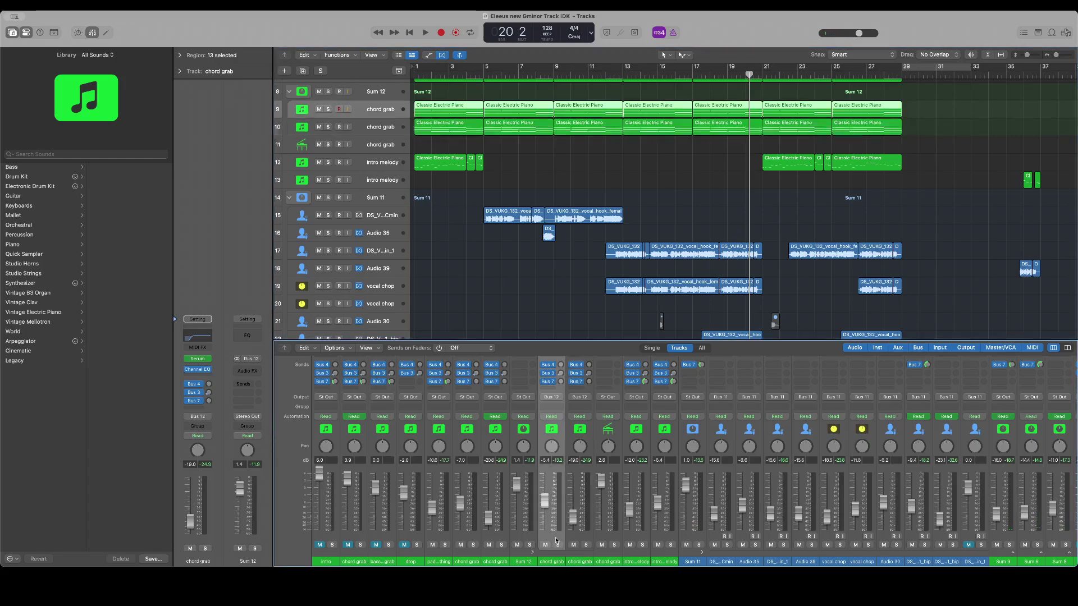
drag(515, 538, 557, 539)
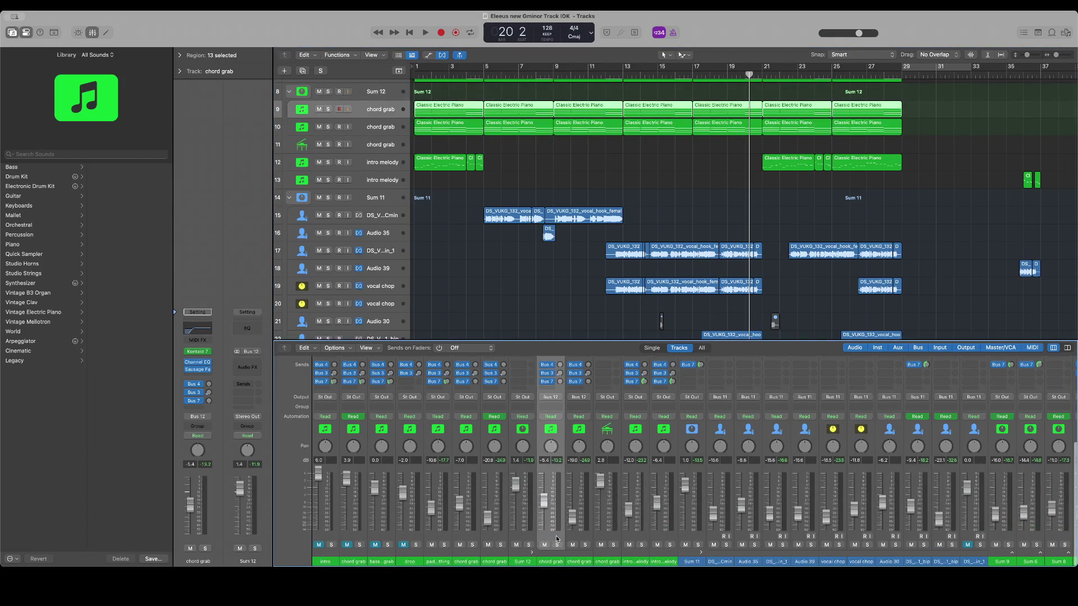
scroll(557, 539, up, 1)
click(576, 541)
click(556, 540)
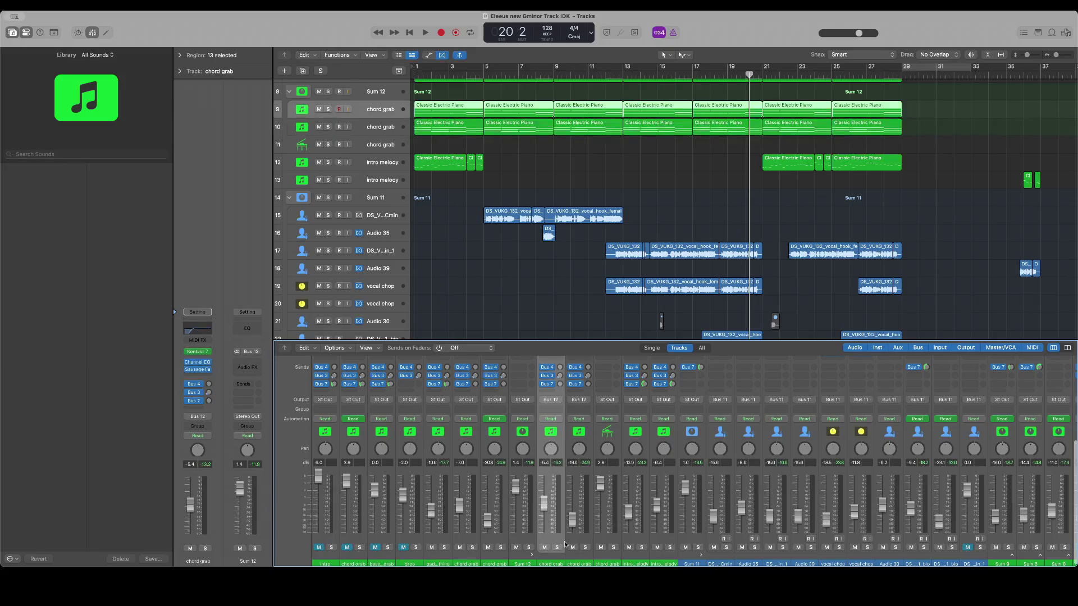
click(573, 539)
scroll(560, 515, up, 5)
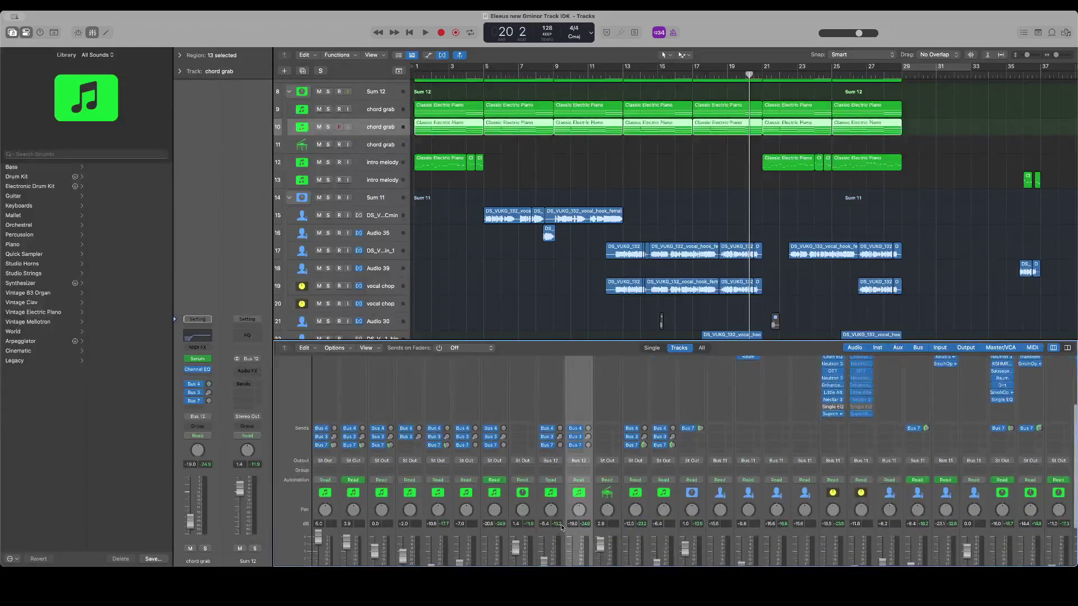
scroll(560, 515, down, 5)
click(543, 537)
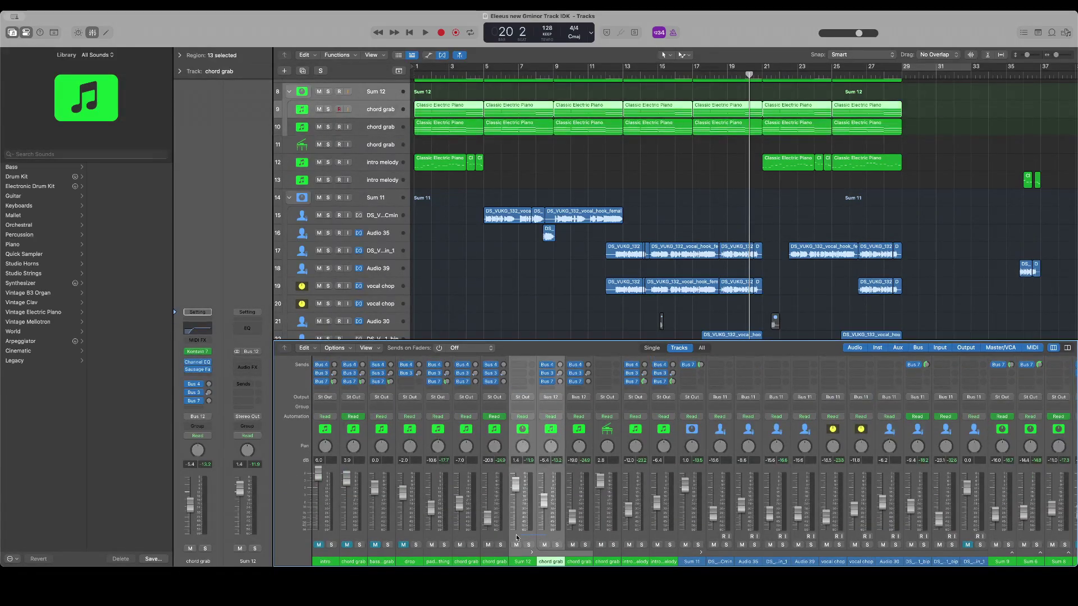
Move the Kontakt chord track out of the Sum 12 stack to just above it, and solo both the track and the stack
scroll(352, 164, up, 2)
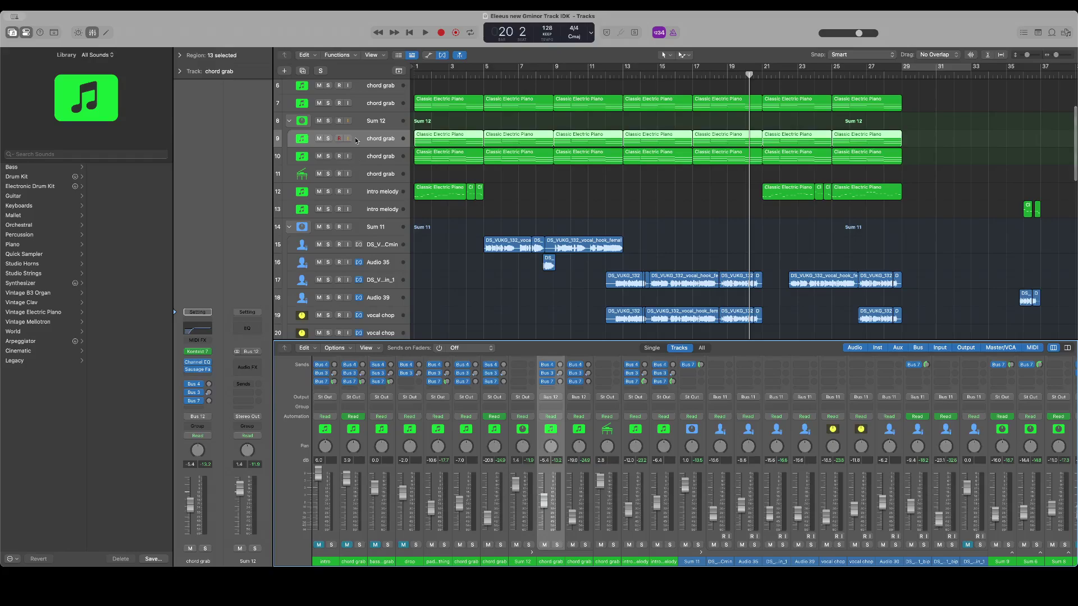
drag(356, 140, 352, 120)
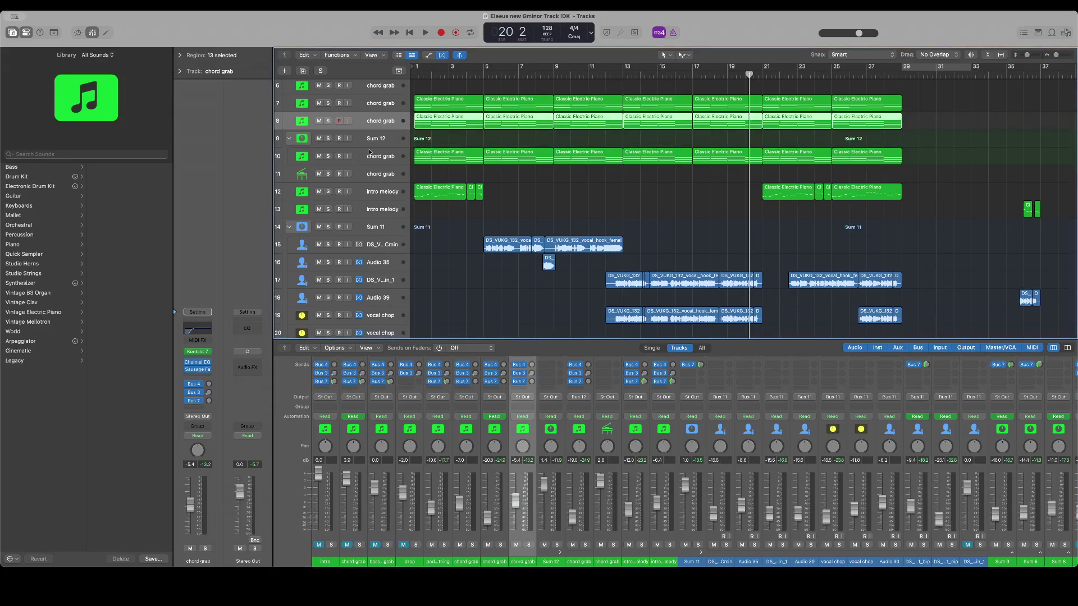
click(290, 141)
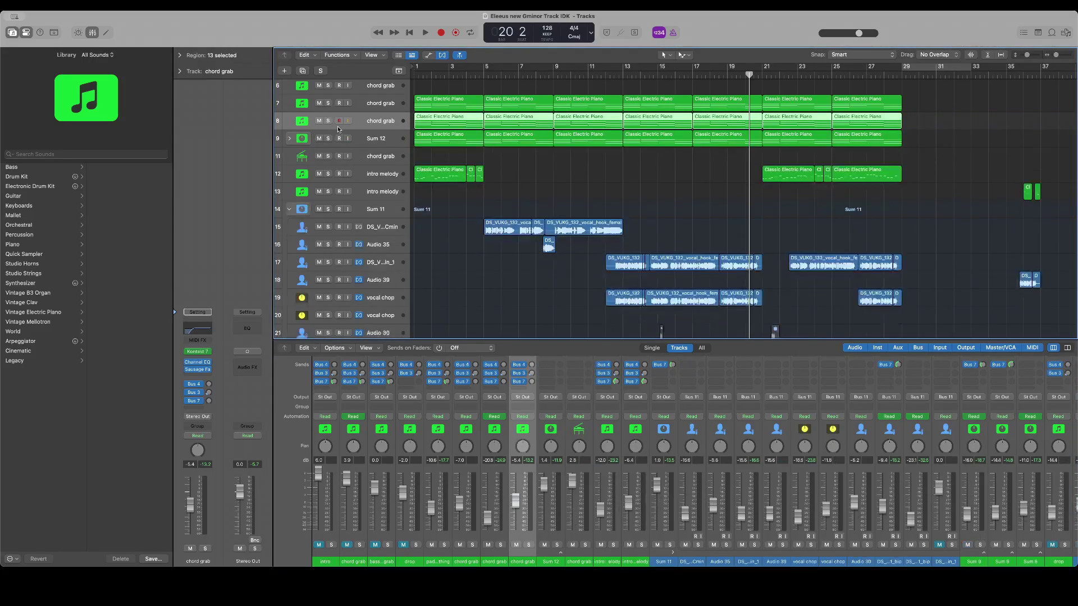
click(328, 120)
click(329, 139)
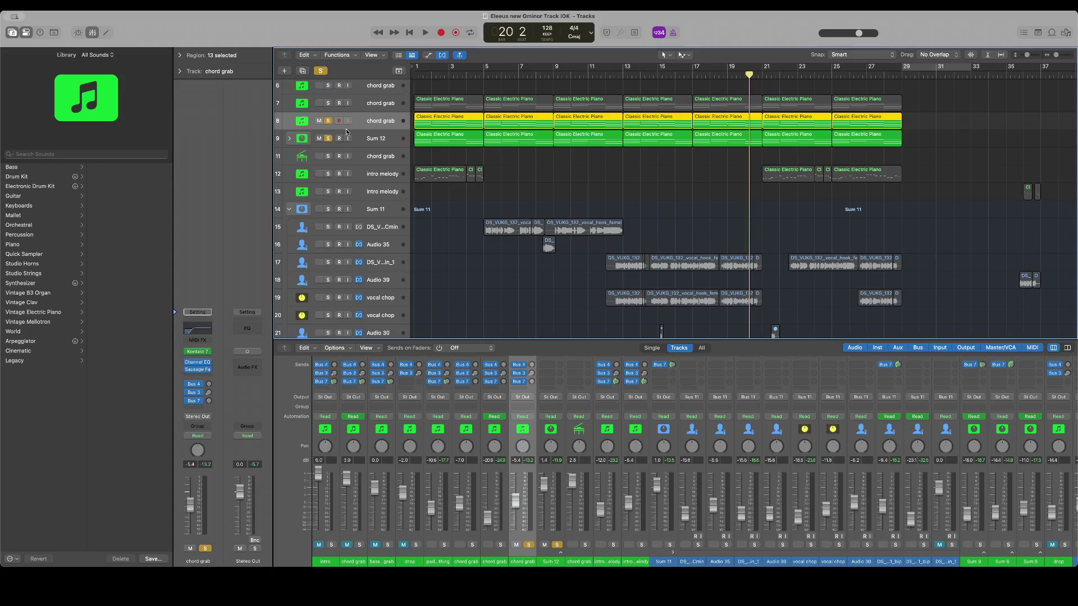
Expand the Sum 12 stack and move the quieter chord grab track on row 7 into it
click(289, 139)
drag(380, 104, 357, 138)
scroll(426, 122, up, 1)
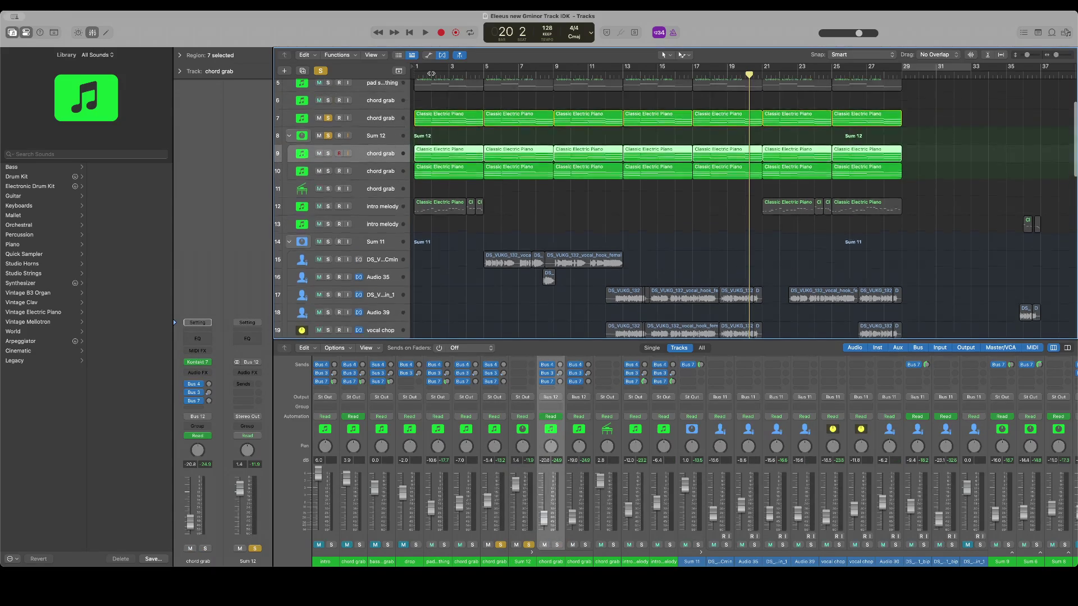
Play the soloed chord layers from bar 1 with Sum 12 collapsed, and set a cycle range over bars 1 to 5
key(Return)
key(space)
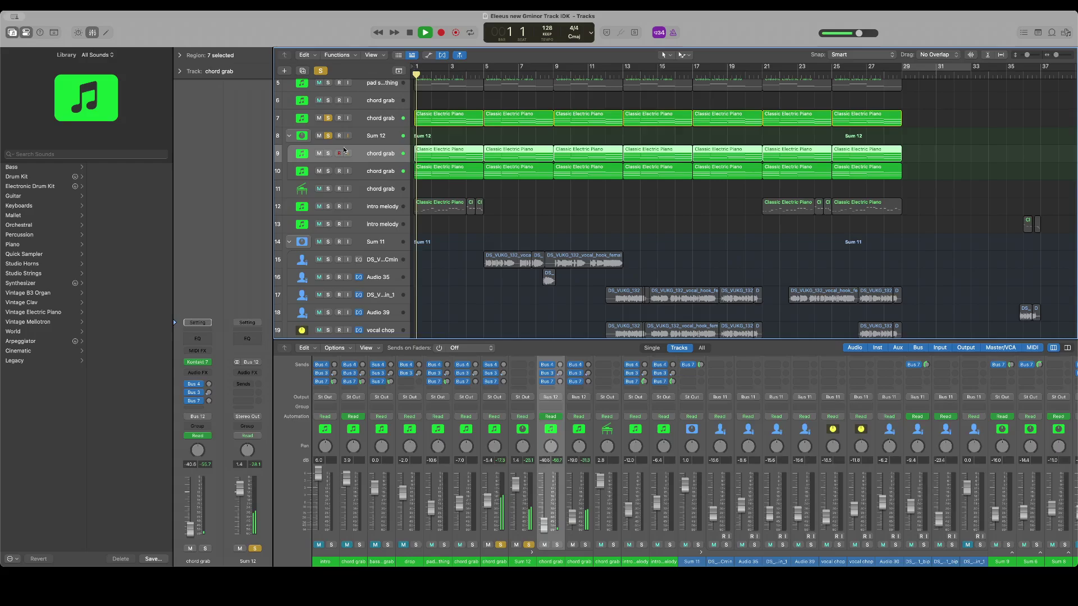
click(290, 136)
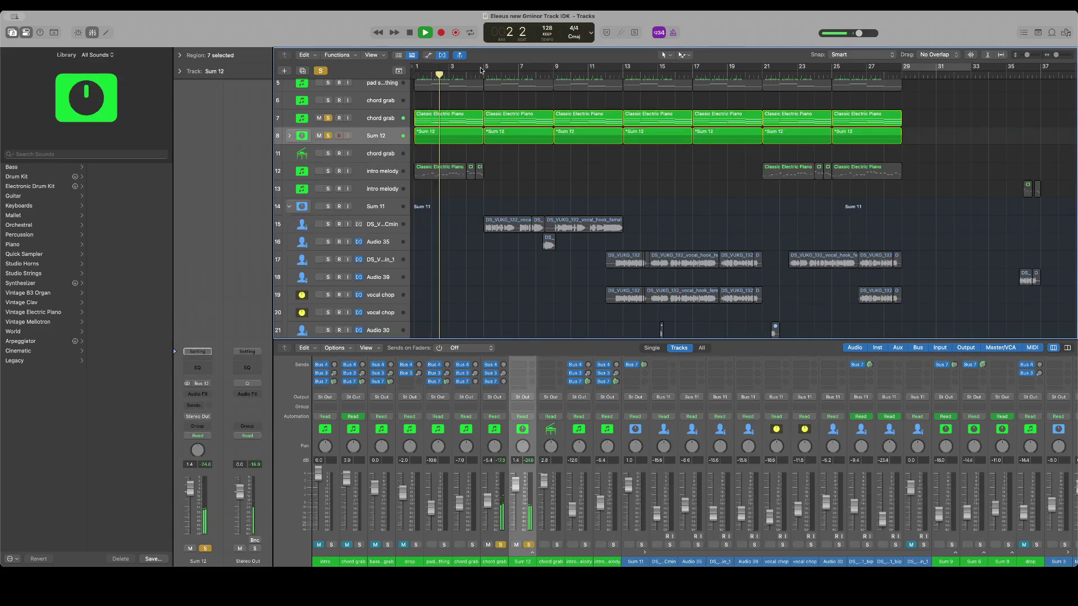
drag(482, 67, 416, 67)
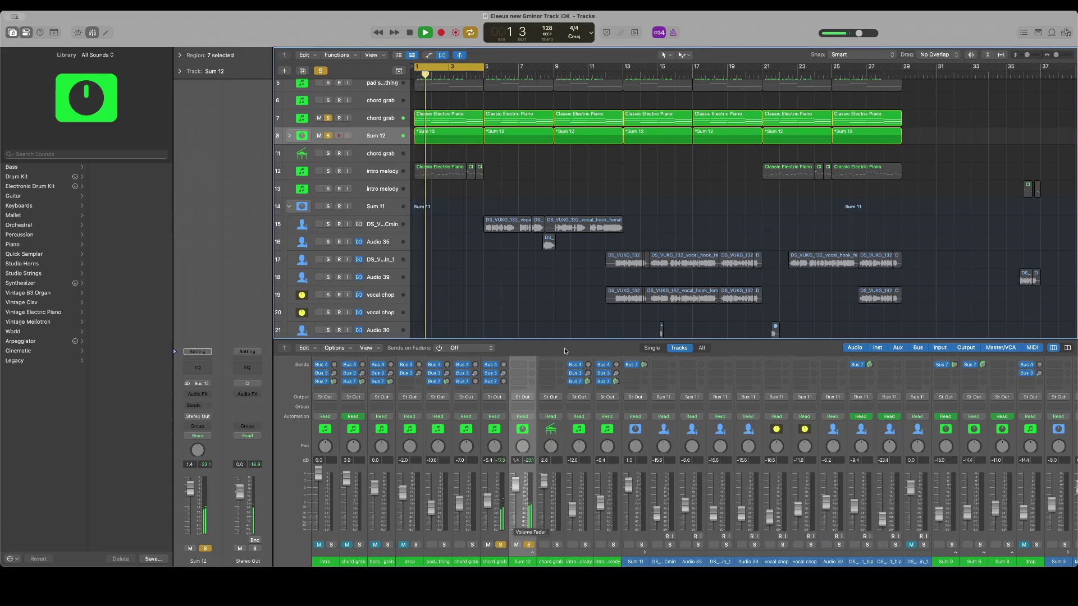
Compare the soloed chord layers from bars 16 and 20, lower Sum 12 to -4.4 dB, and clear all solos
click(687, 73)
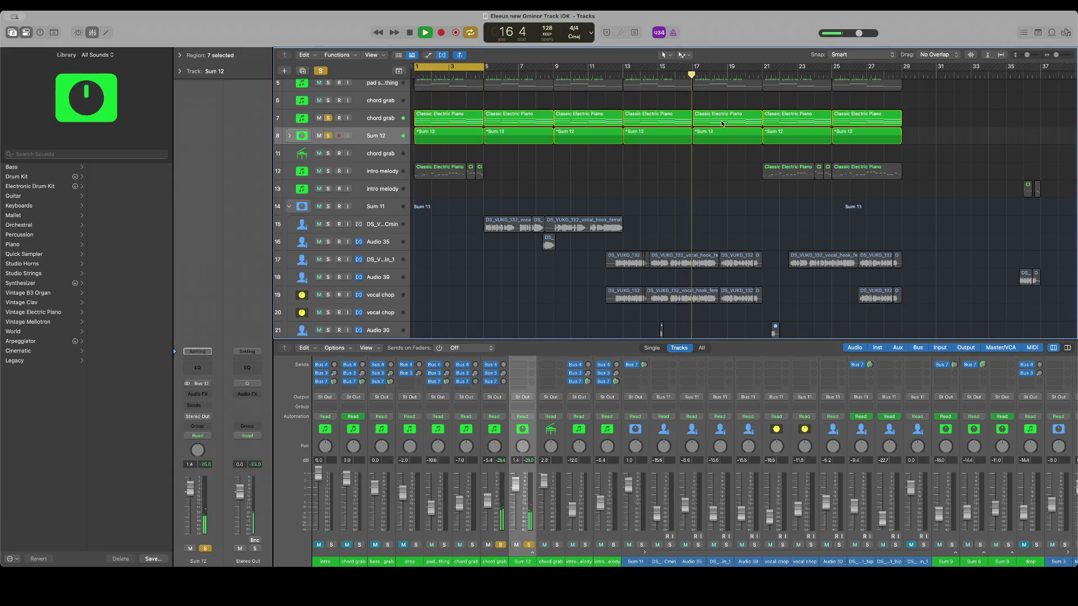
click(758, 75)
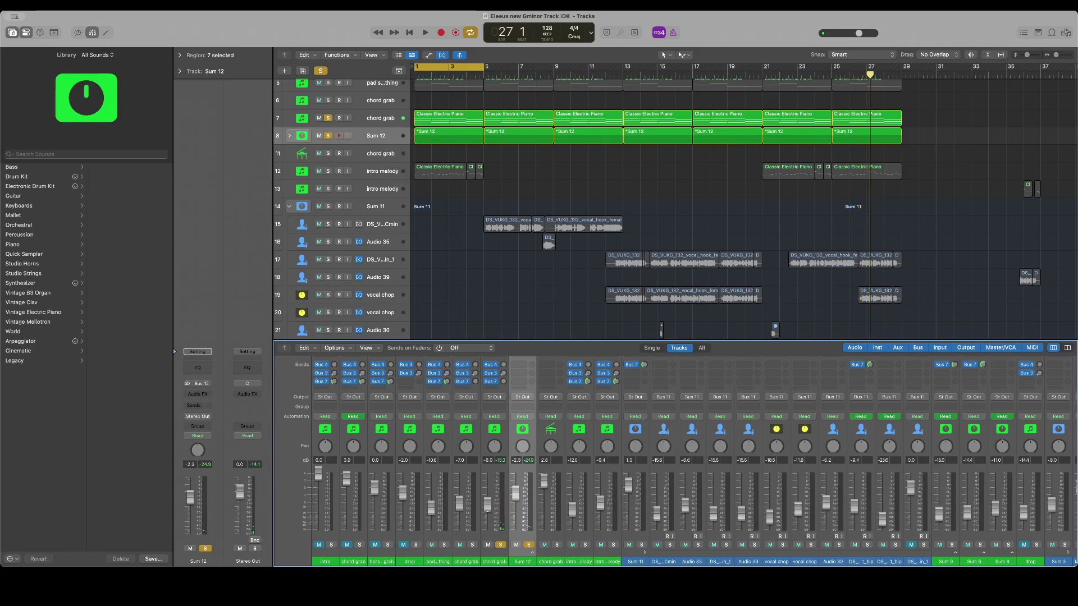
key(space)
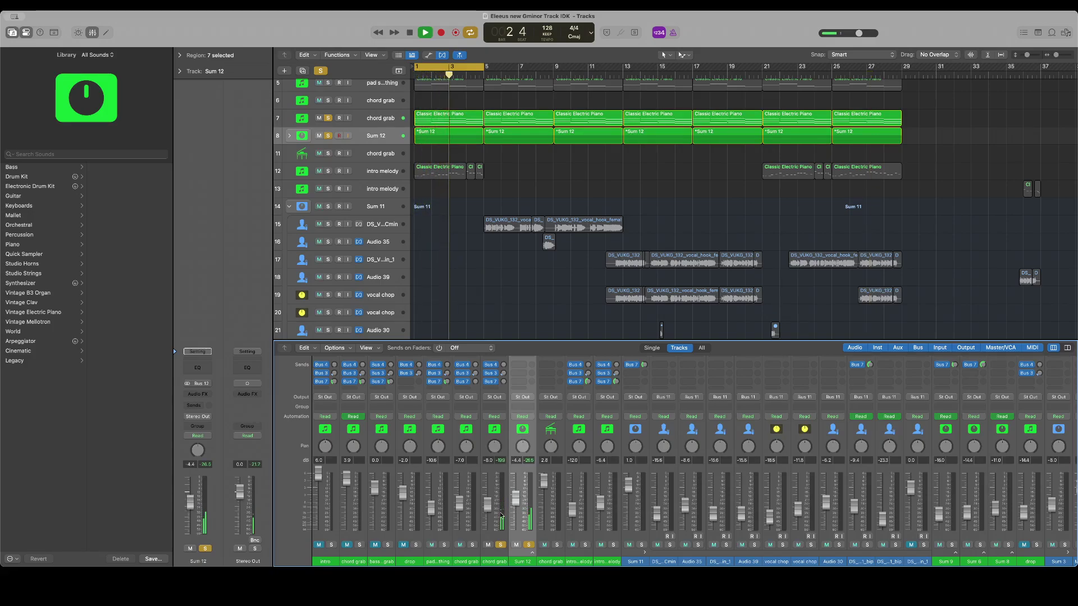
click(319, 73)
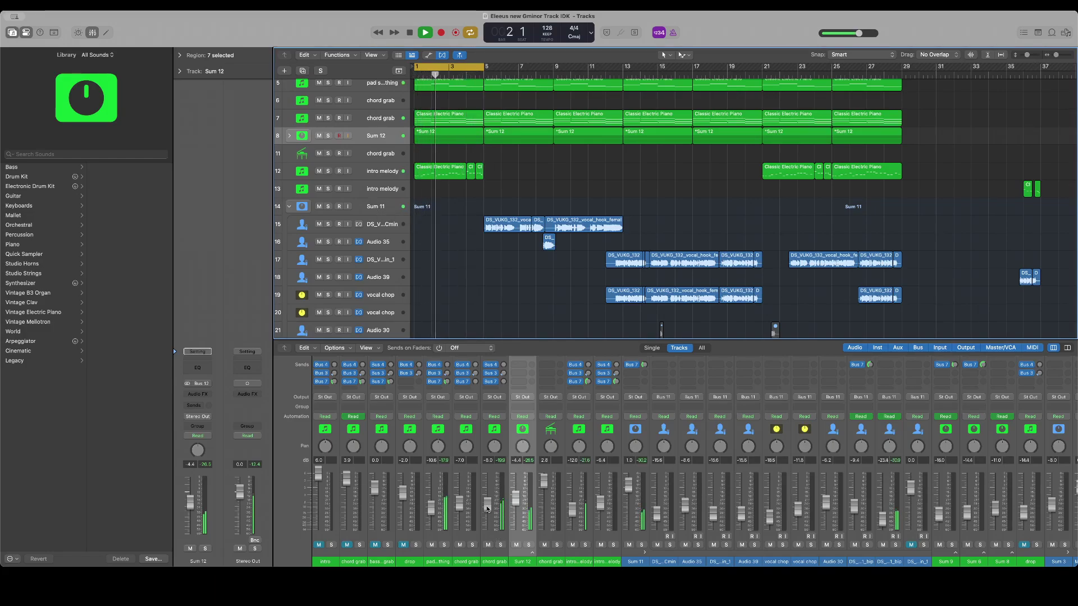
Set the chord grab track beside Sum 12 to -7.0 dB and play the arrangement from about bar 16
drag(487, 509, 488, 507)
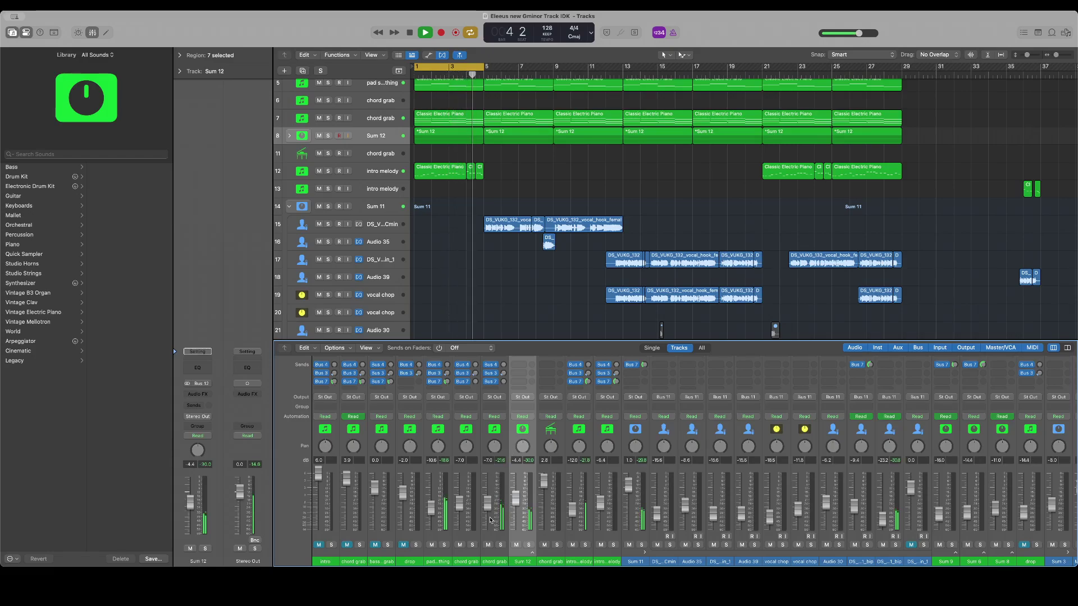
click(686, 75)
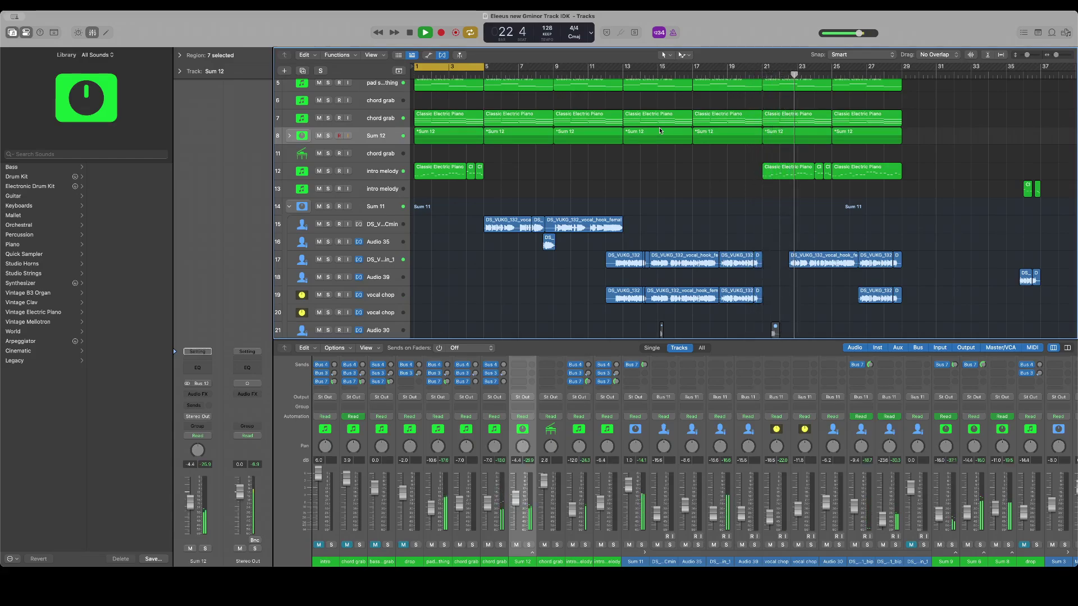
key(space)
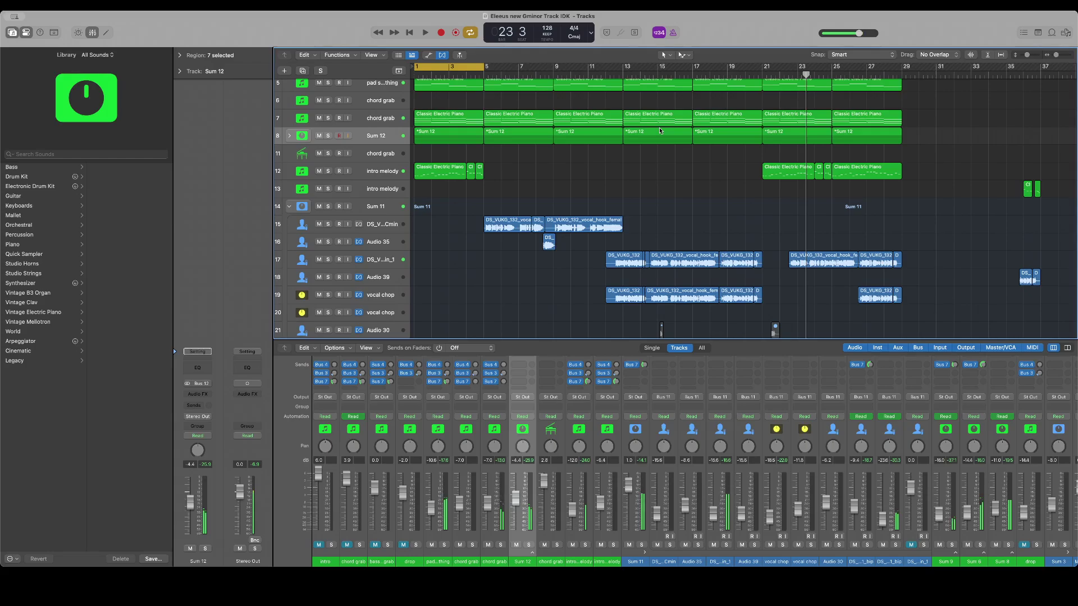
key(space)
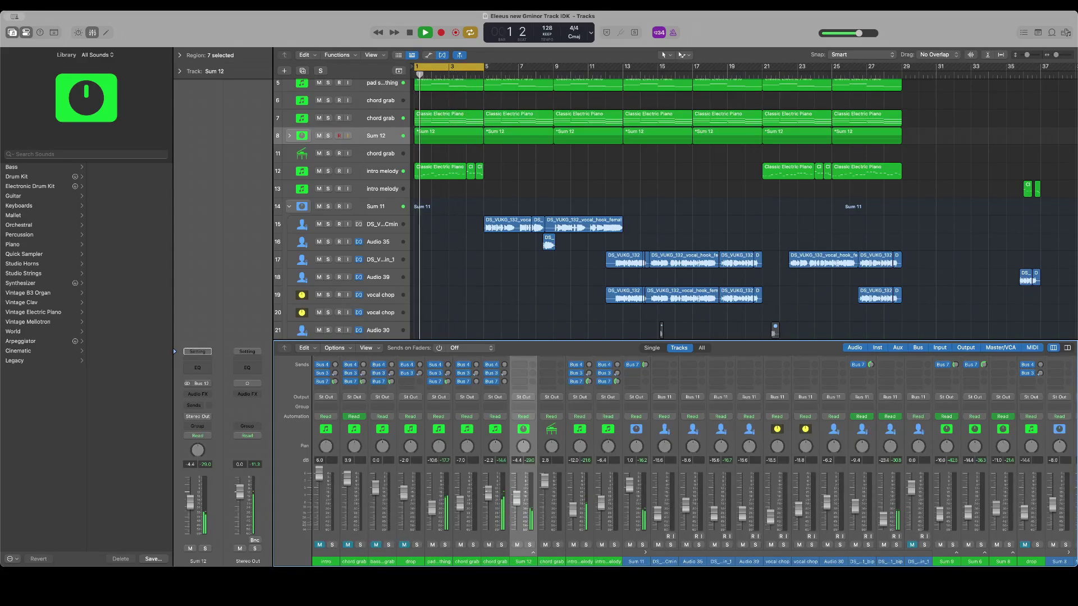
Check the low cut in the chord grab track's Channel EQ and resume playback without the cycle range
scroll(487, 492, up, 8)
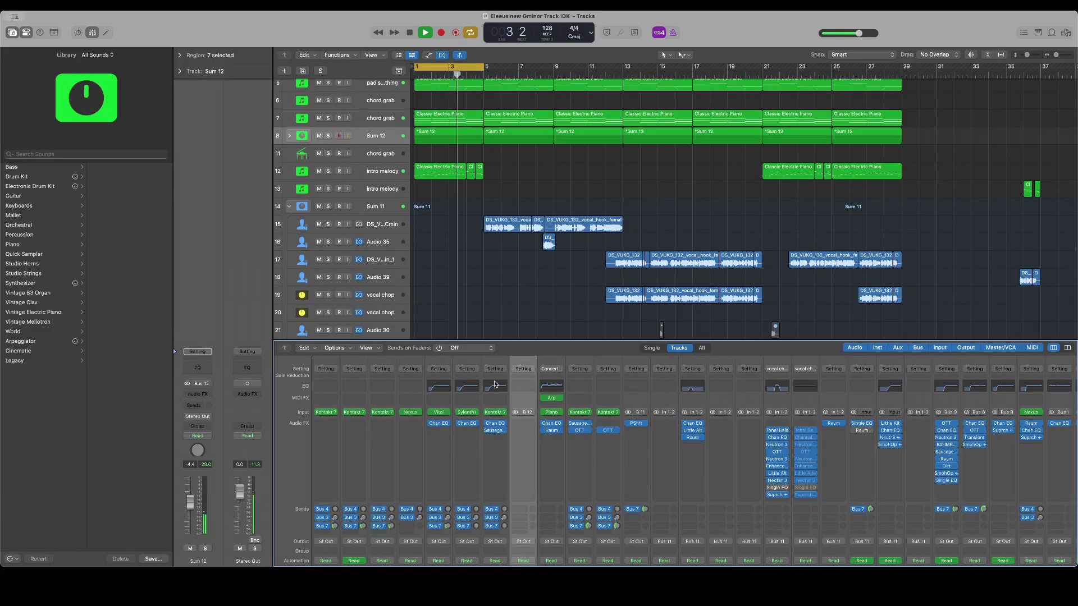
click(494, 386)
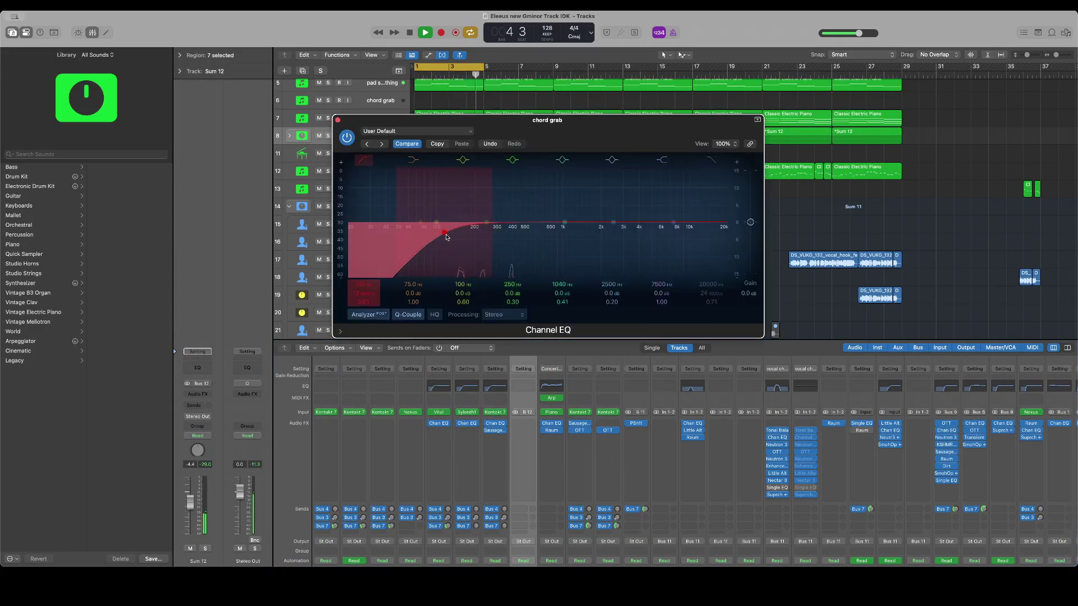
click(337, 120)
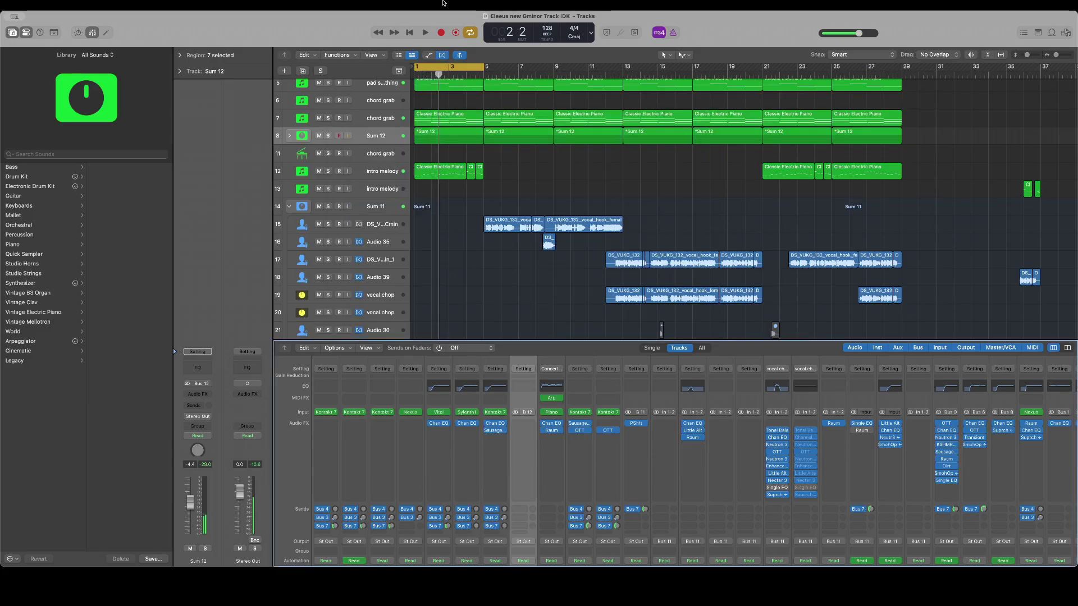
click(438, 68)
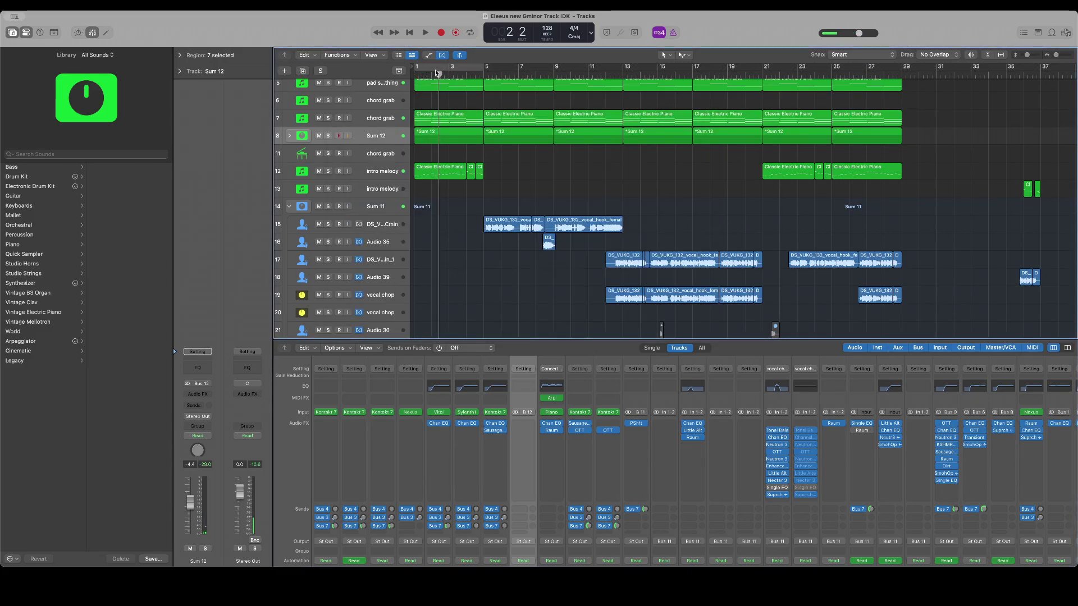
key(space)
Try to lower the channel fader of the vocal chorus loop on track 23
scroll(646, 207, down, 5)
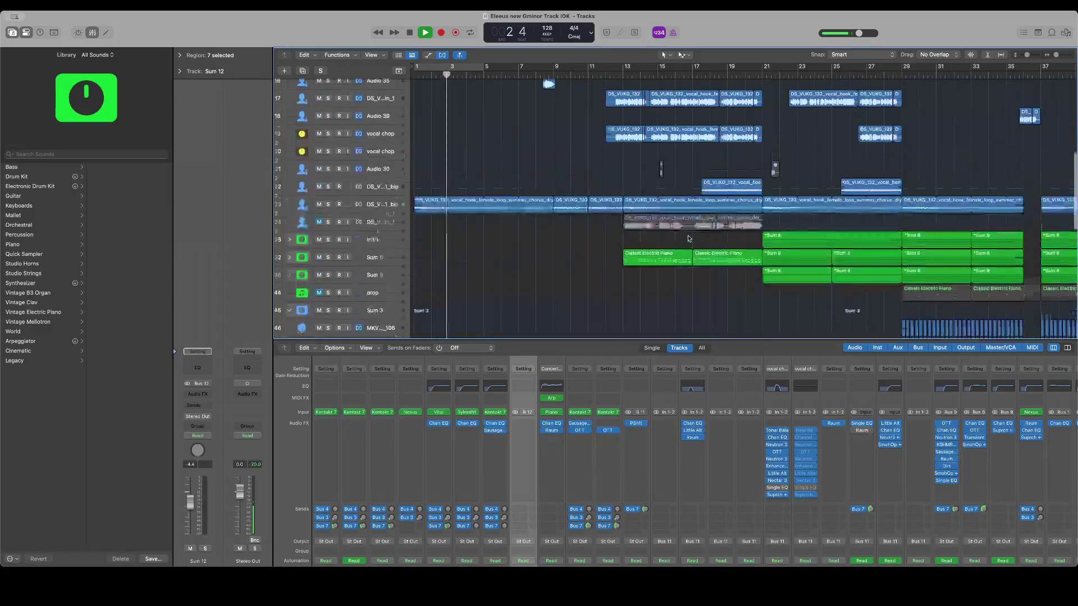
scroll(673, 236, up, 3)
scroll(483, 222, down, 8)
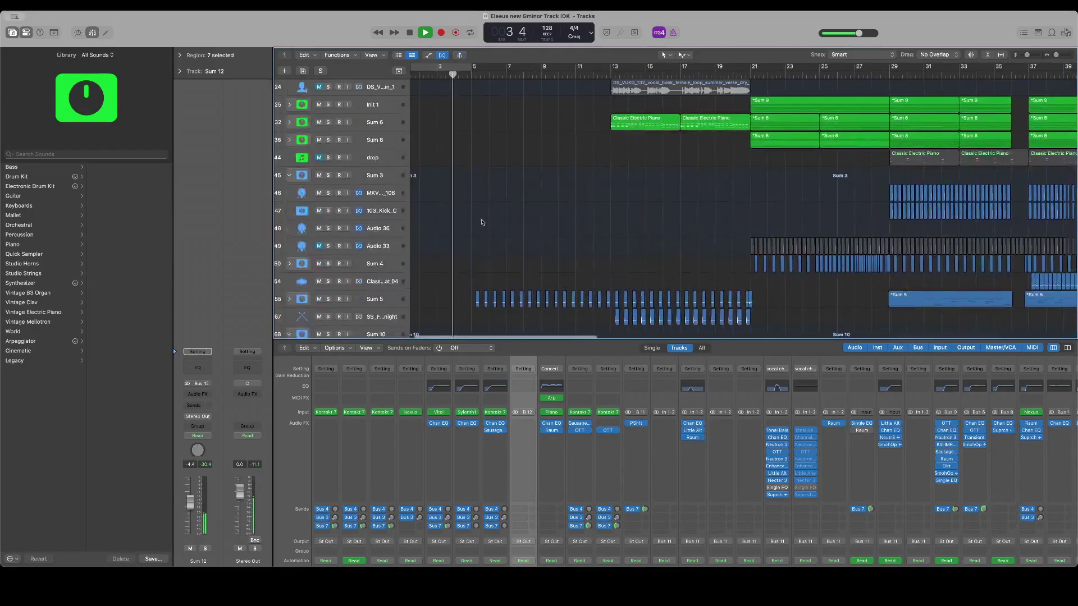
click(382, 184)
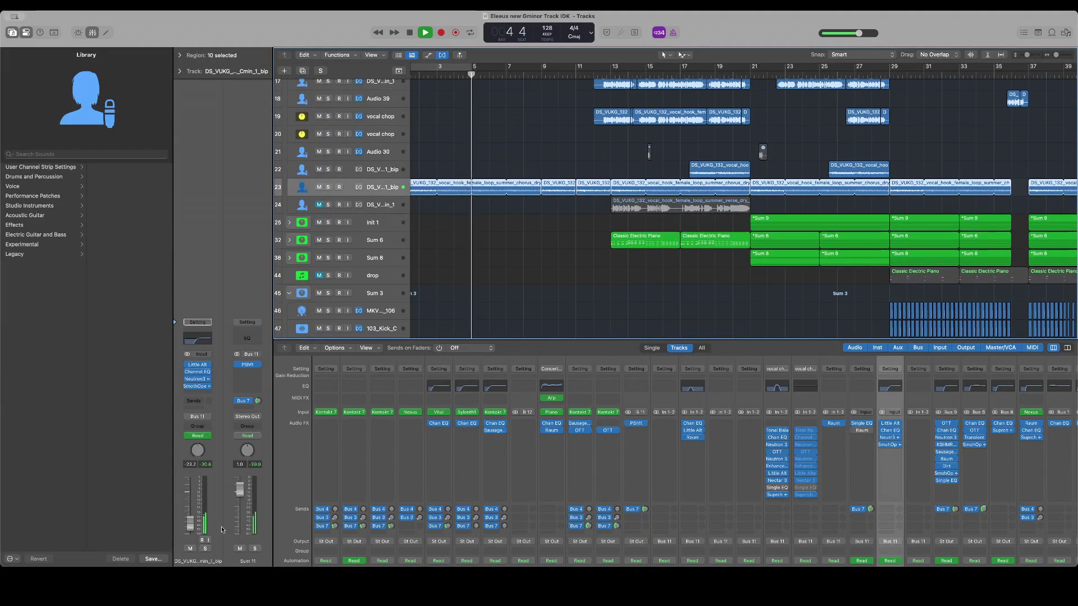
drag(189, 530, 189, 531)
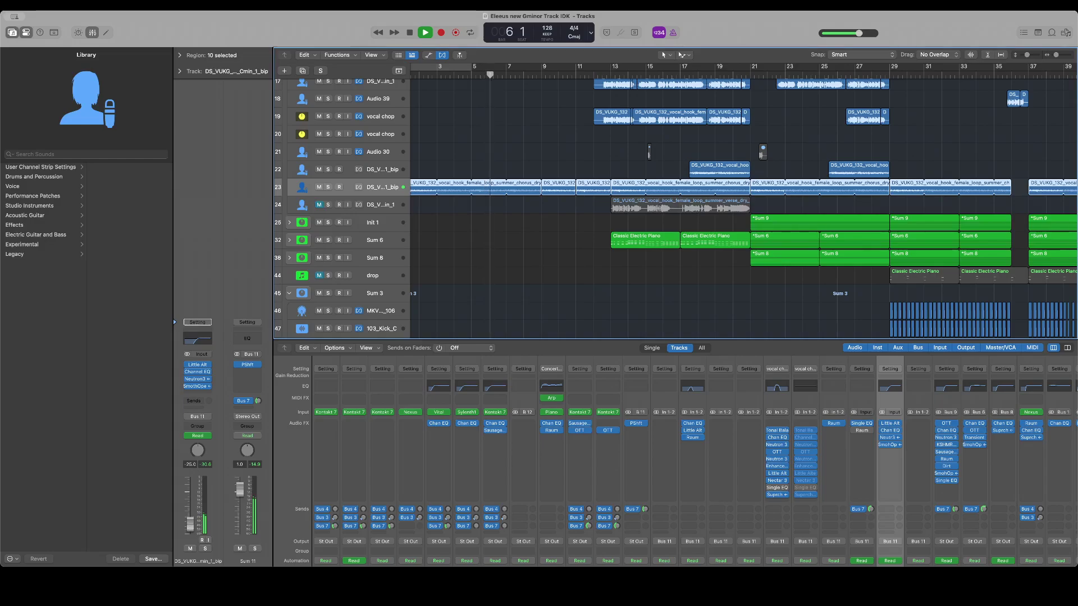
Lower track 23's volume automation points to -26.0 dB at bar 13 and -27.0 dB at bar 21, and hide the automation
key(a)
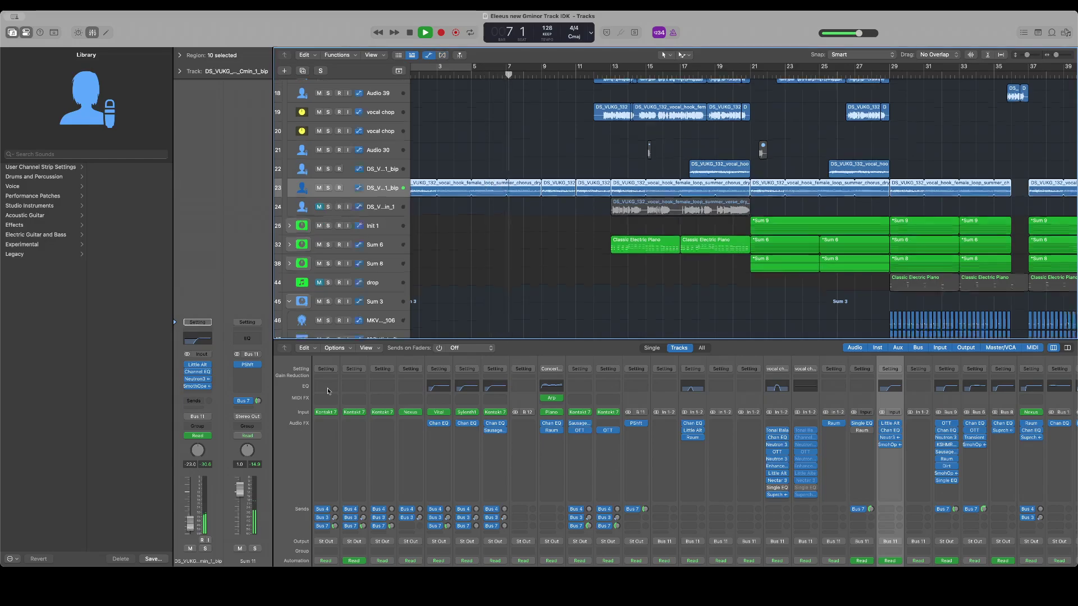
drag(492, 192, 807, 218)
click(644, 212)
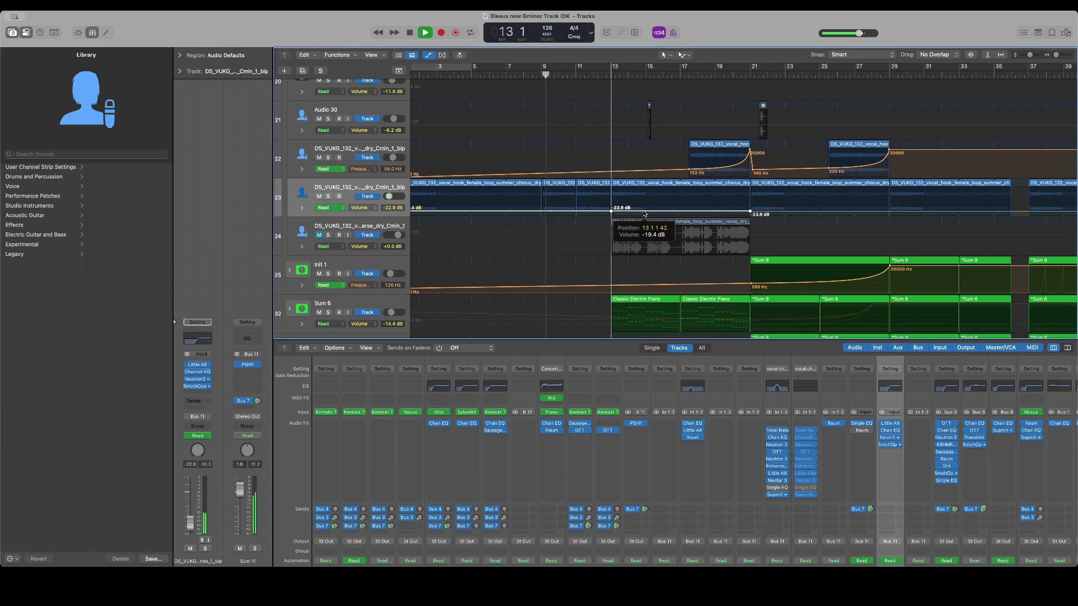
drag(644, 213, 644, 215)
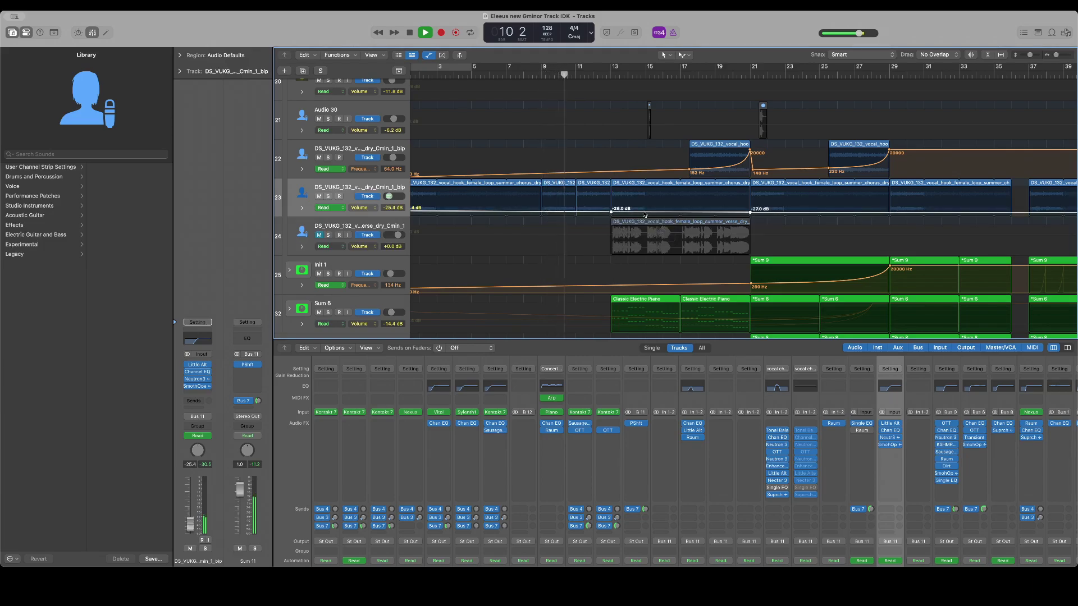
scroll(644, 214, left, 1)
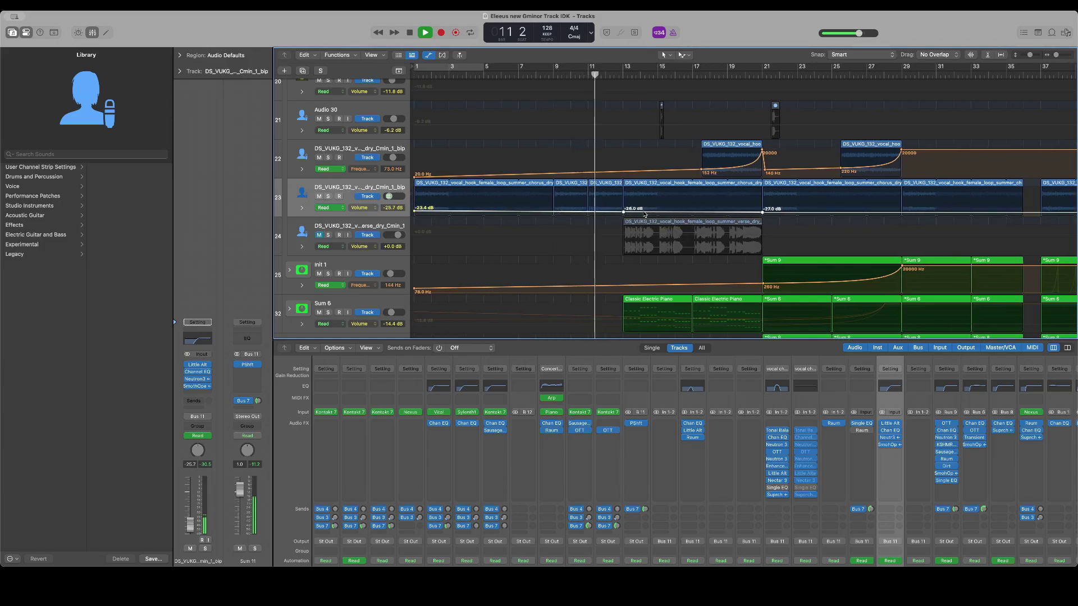
key(super+f)
Raise the Sum 5 percussion stack's level to -0.1 dB during playback
scroll(381, 172, down, 10)
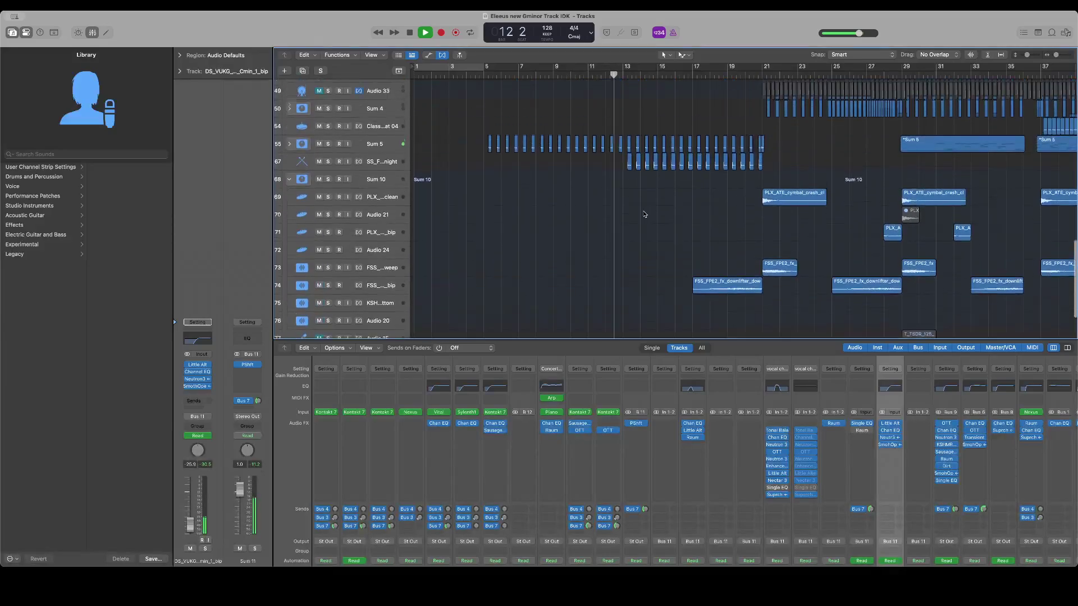
click(380, 171)
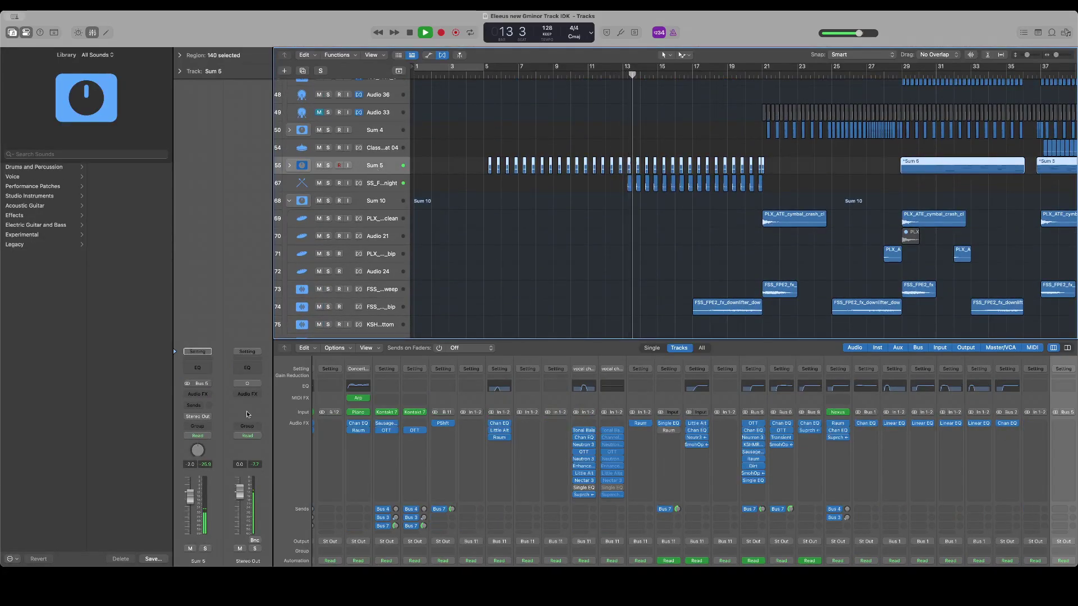
drag(191, 497, 192, 493)
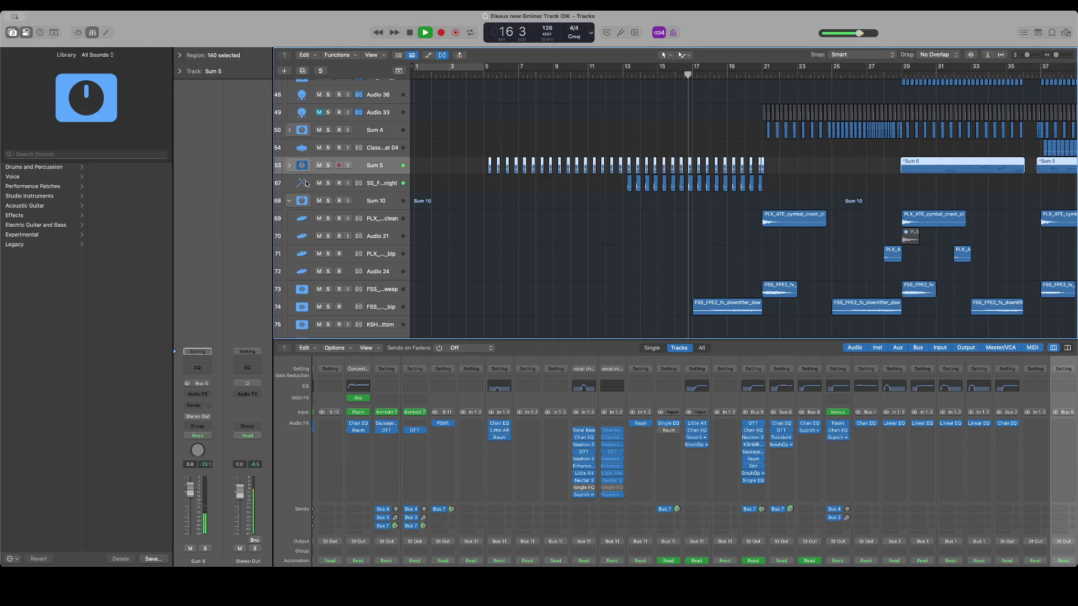
Expand the Sum 5 stack and look through its percussion tracks
click(289, 165)
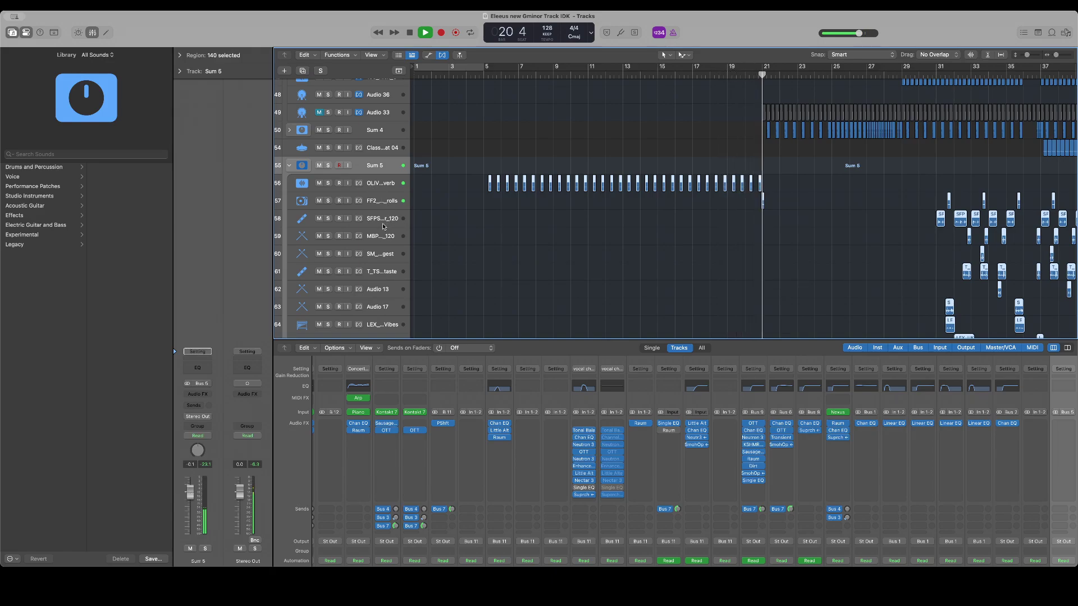
scroll(395, 226, down, 5)
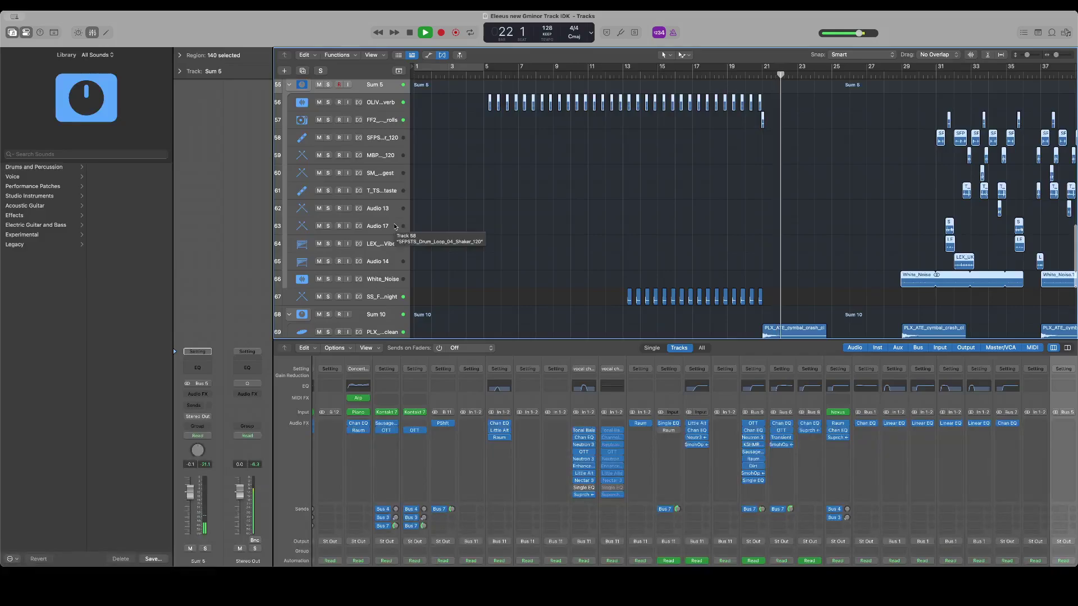
scroll(393, 289, down, 3)
scroll(420, 275, right, 5)
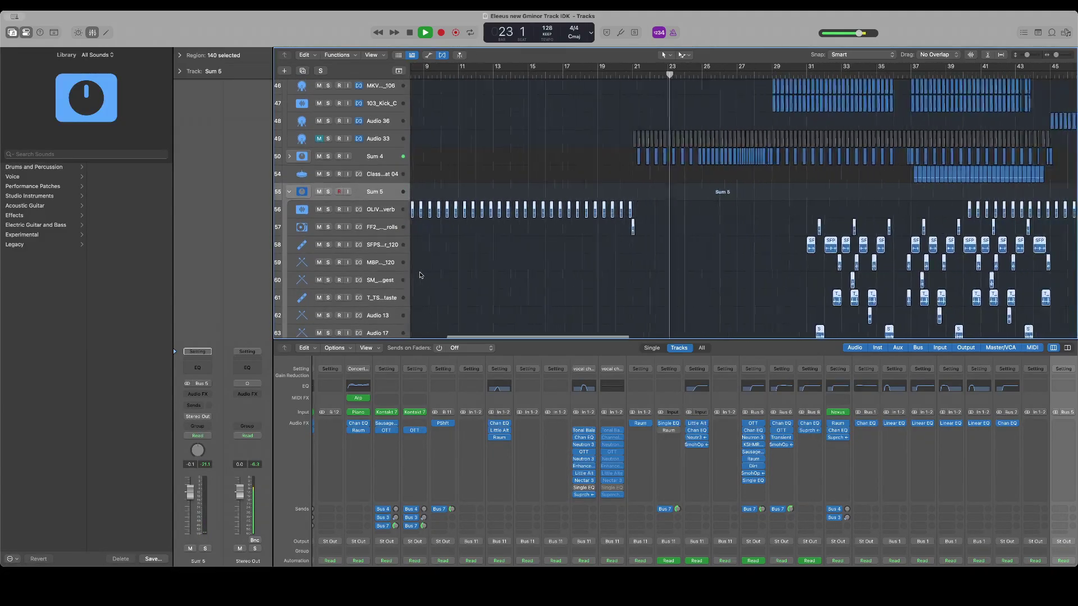
Expand the Sum 6 stack, view its first drop track's channel, and check the Sum 6 level and peak reading
scroll(420, 275, up, 15)
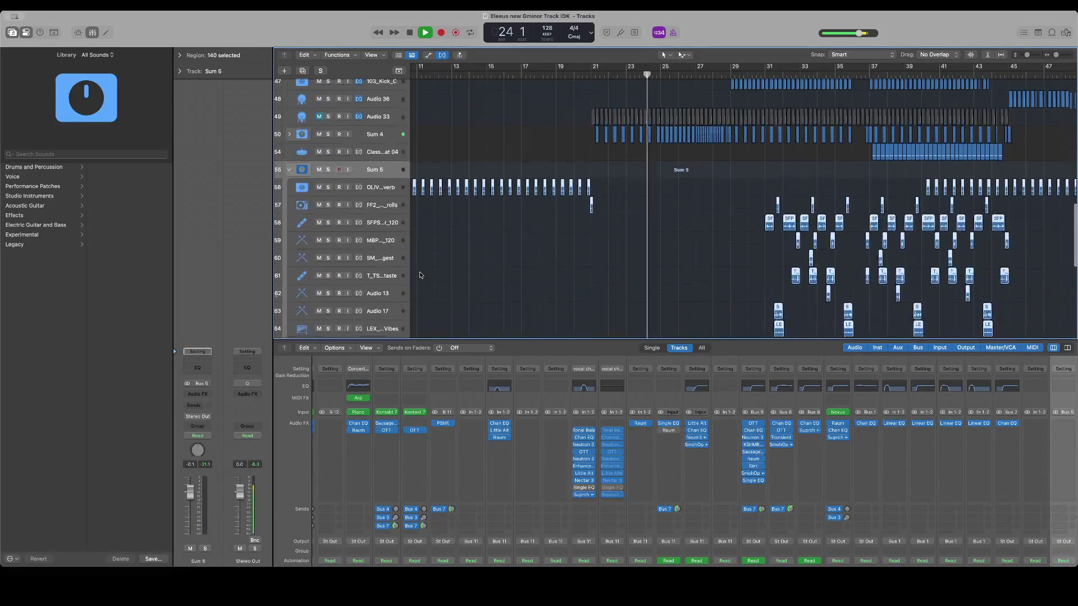
scroll(420, 275, up, 1)
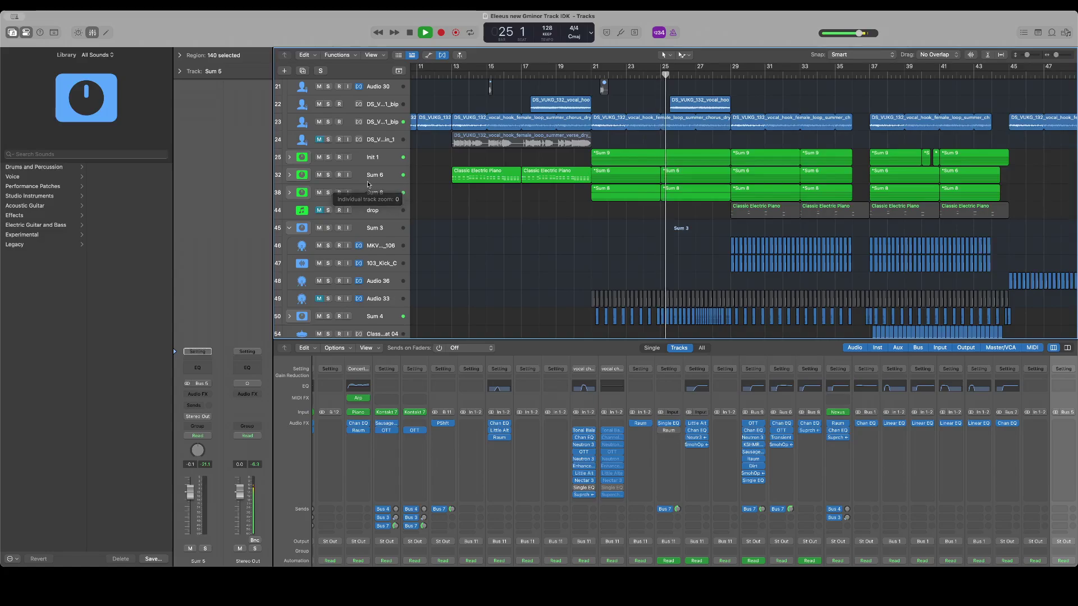
click(289, 174)
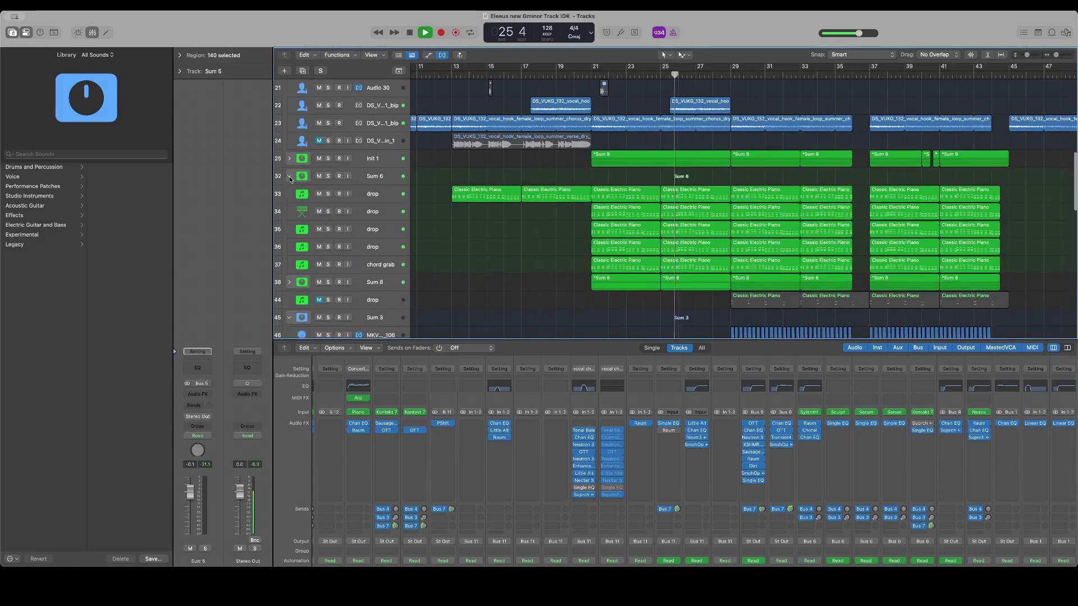
click(385, 194)
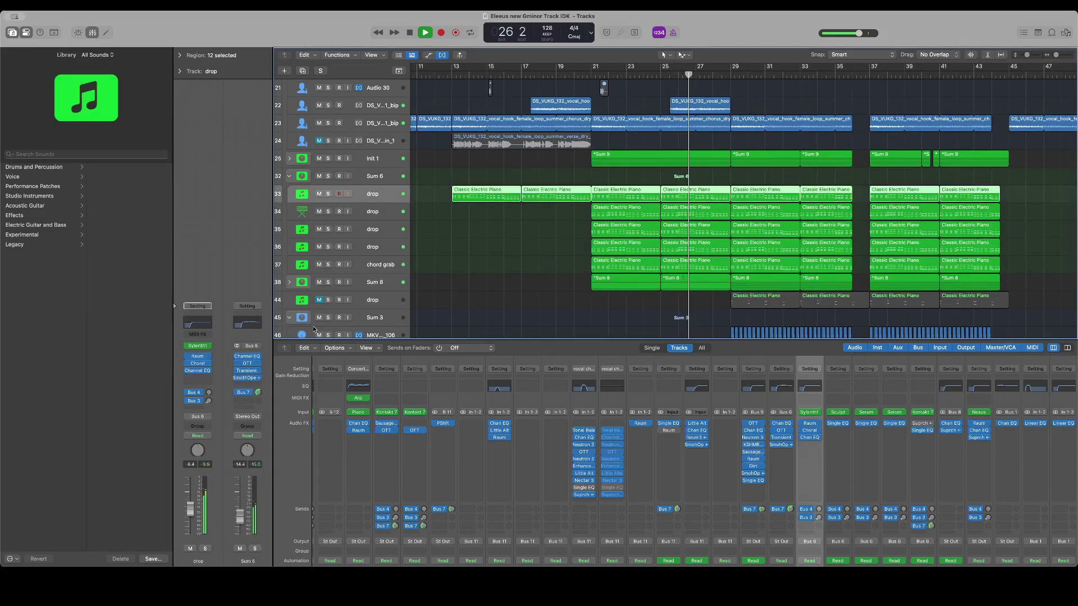
click(361, 175)
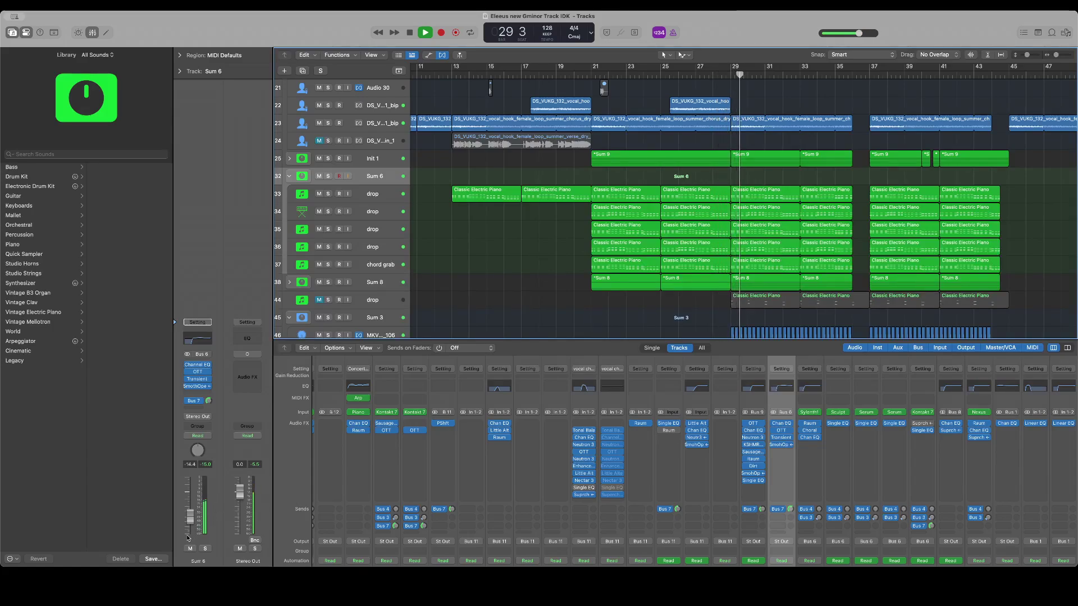
click(204, 465)
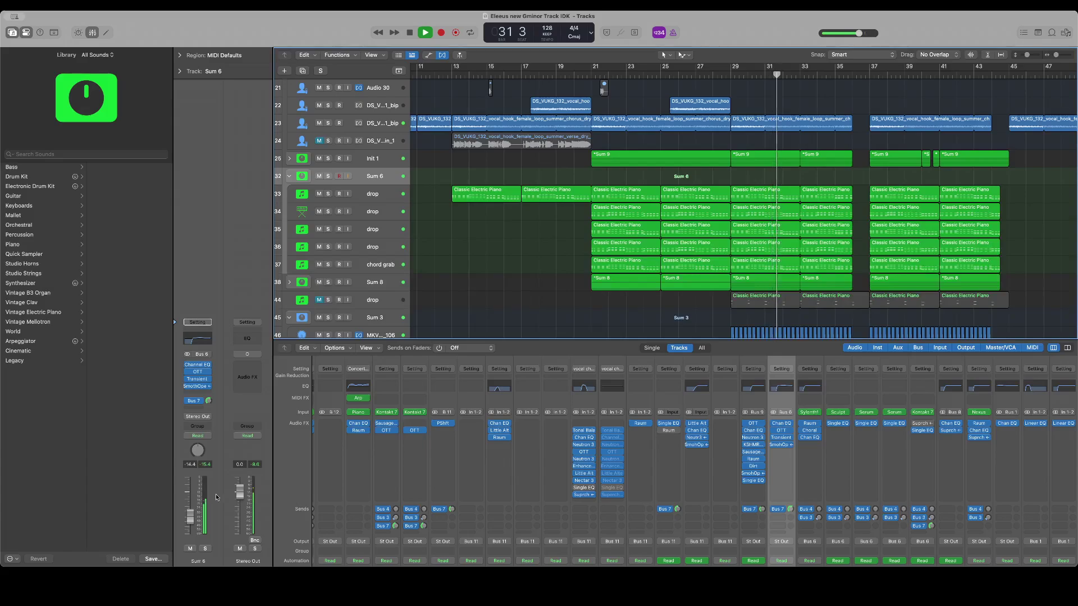
Close the mixer, then unmute and select the drop track on row 44
key(x)
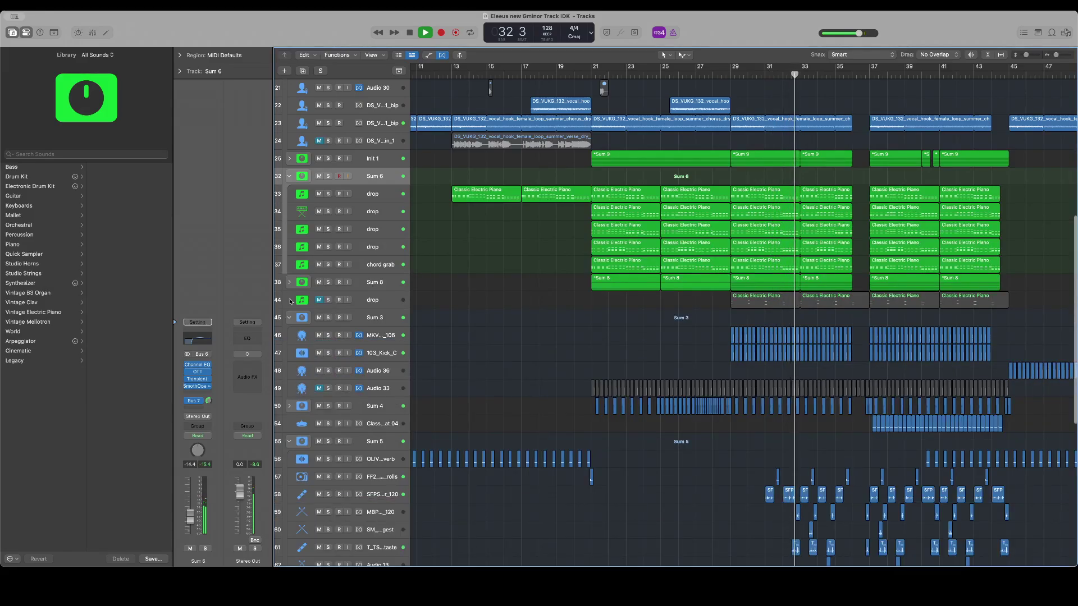
key(space)
click(318, 300)
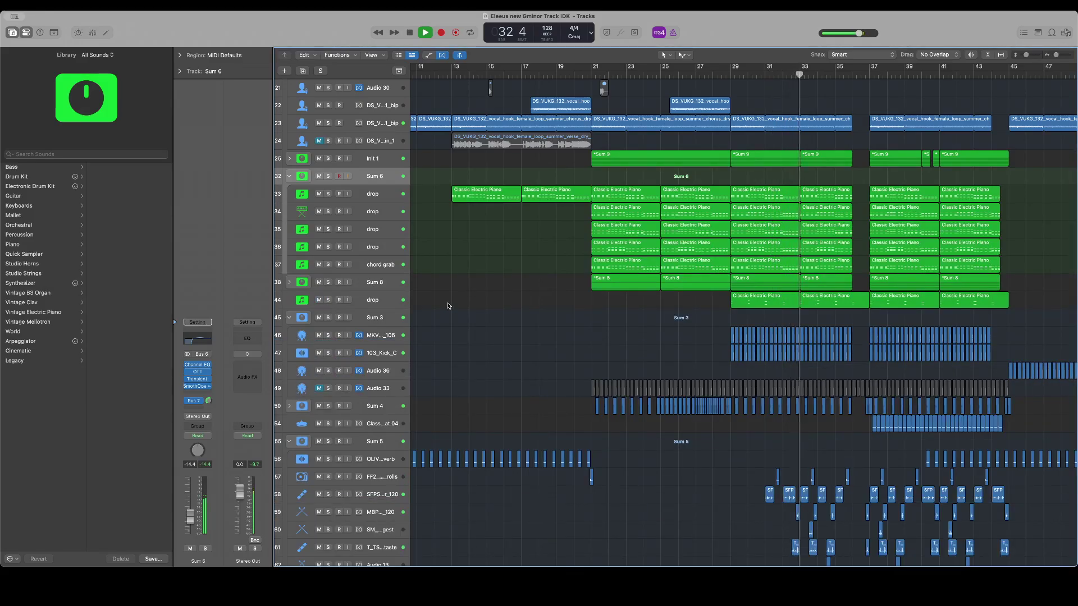
click(389, 308)
Look through the percussion and effects tracks below the drop track, and view the Sum 3 stack's channel
scroll(596, 397, down, 10)
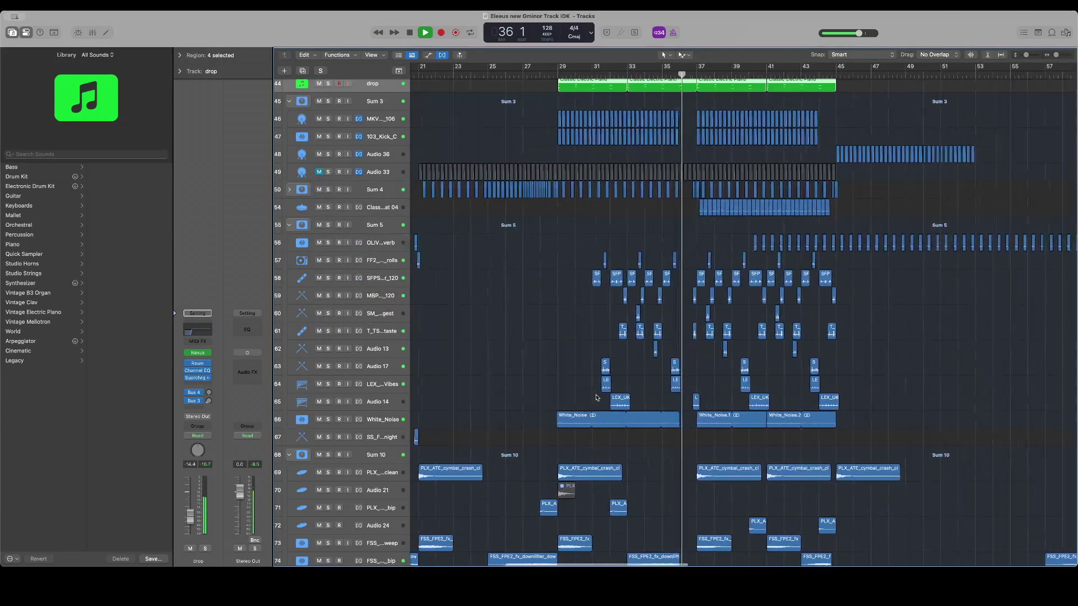
scroll(596, 397, down, 8)
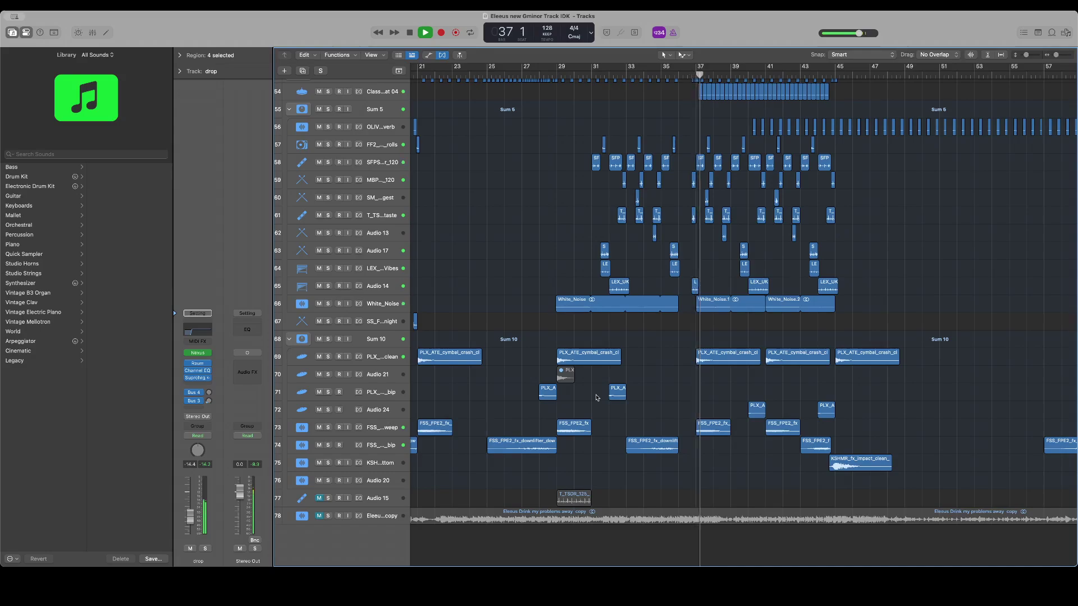
scroll(596, 398, up, 3)
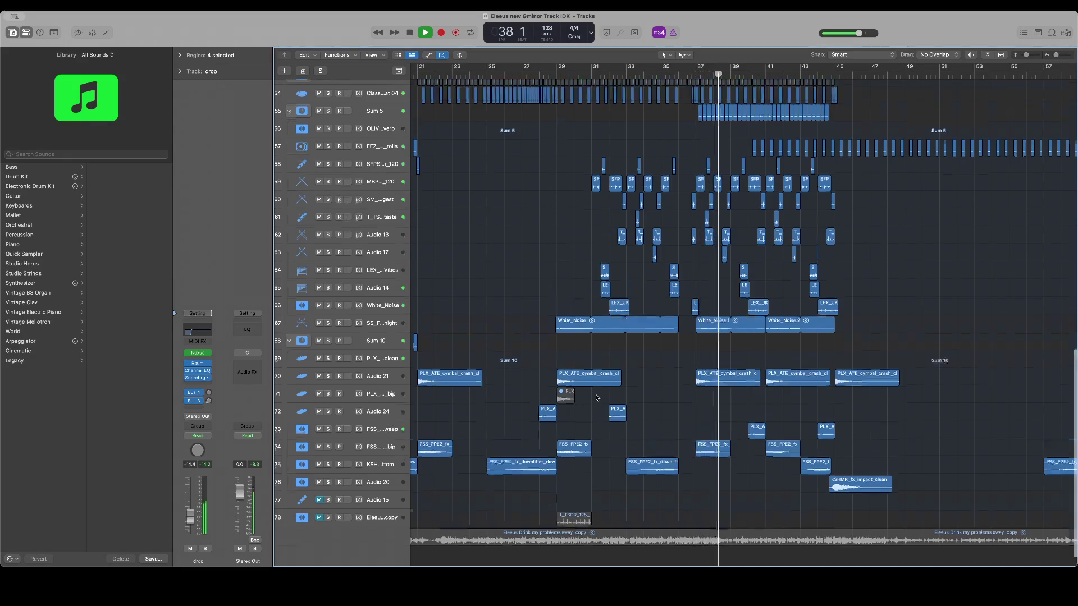
scroll(596, 398, up, 10)
key(space)
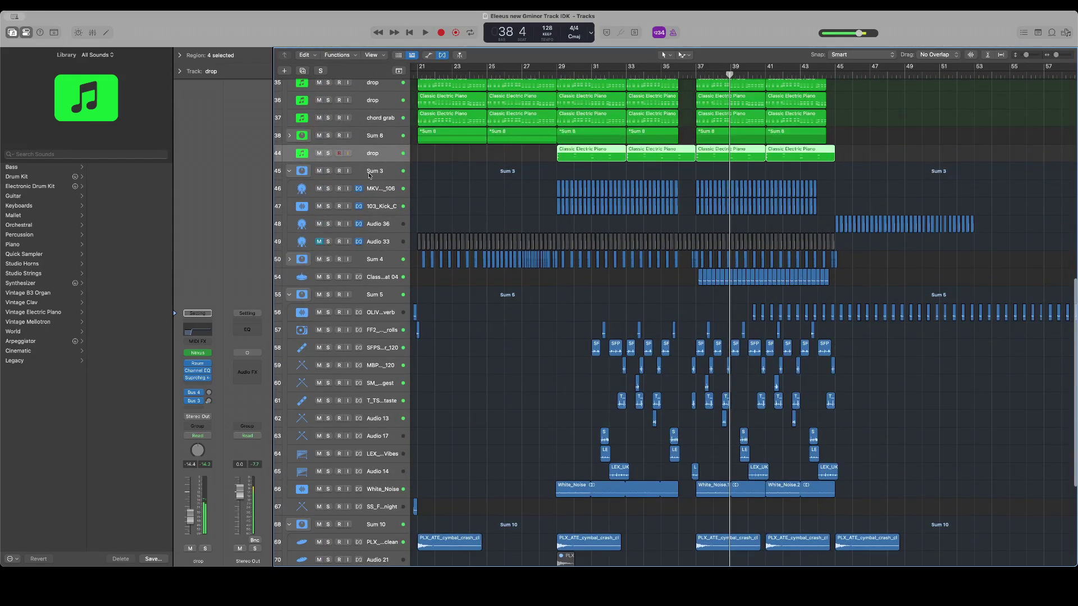
click(369, 175)
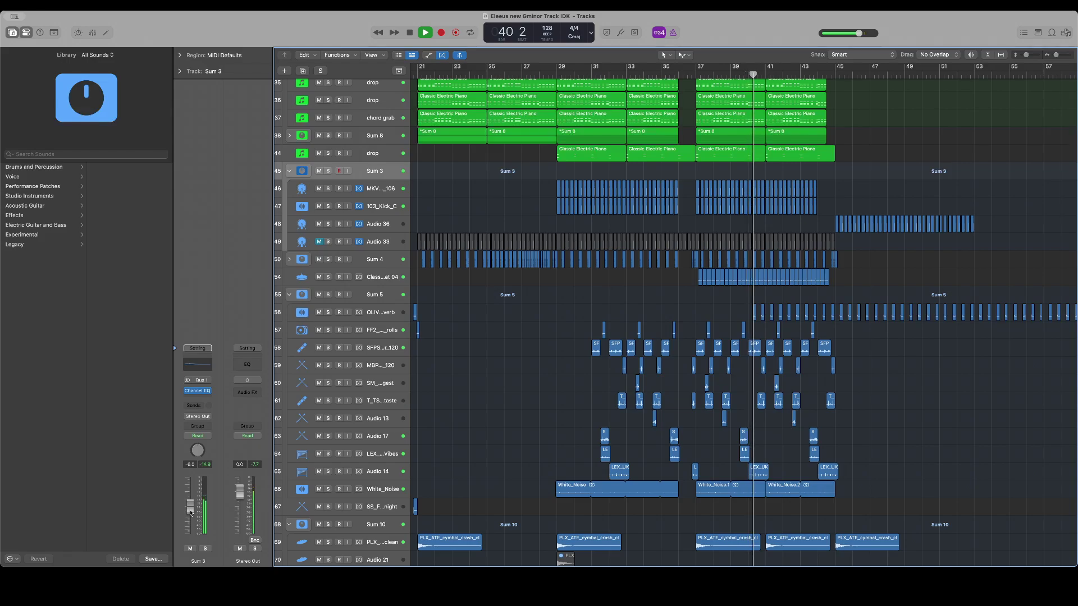
Collapse the Sum 6 stack and stop playback in the section after the drop
scroll(473, 496, up, 10)
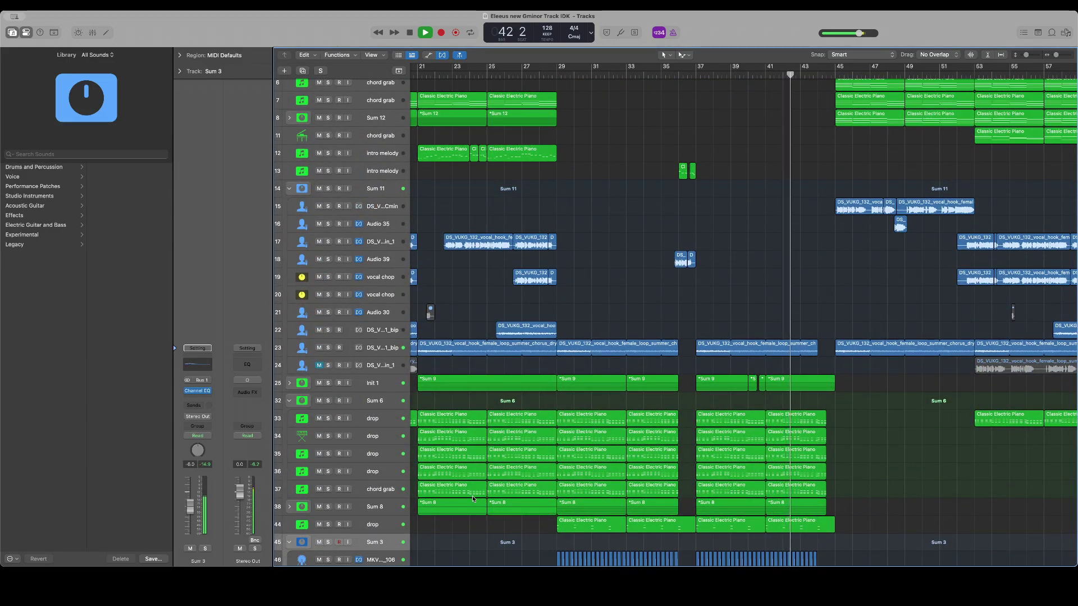
scroll(472, 496, left, 5)
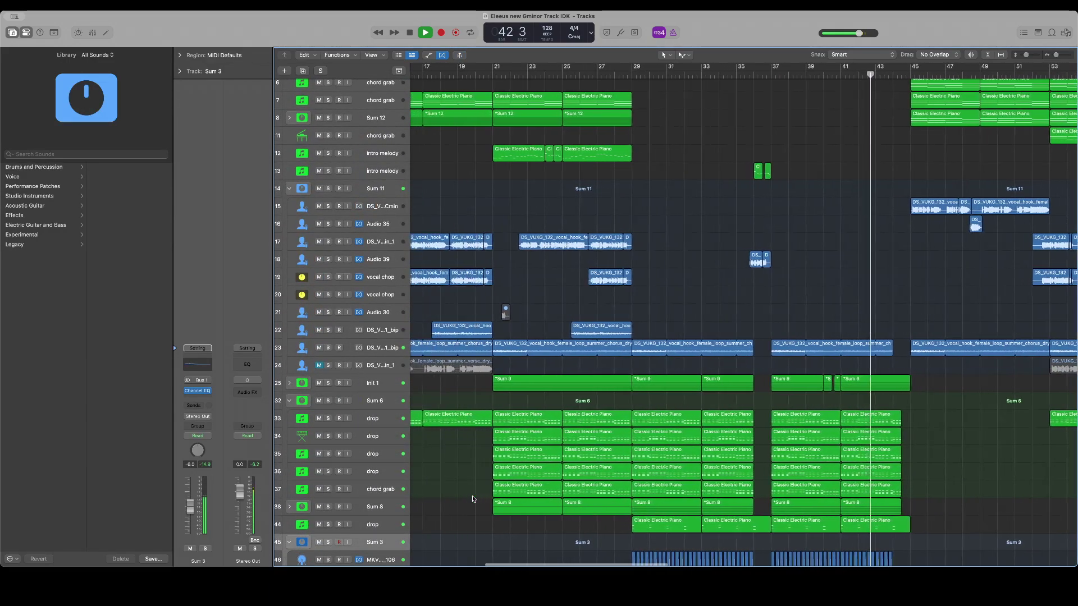
click(289, 400)
scroll(498, 426, right, 8)
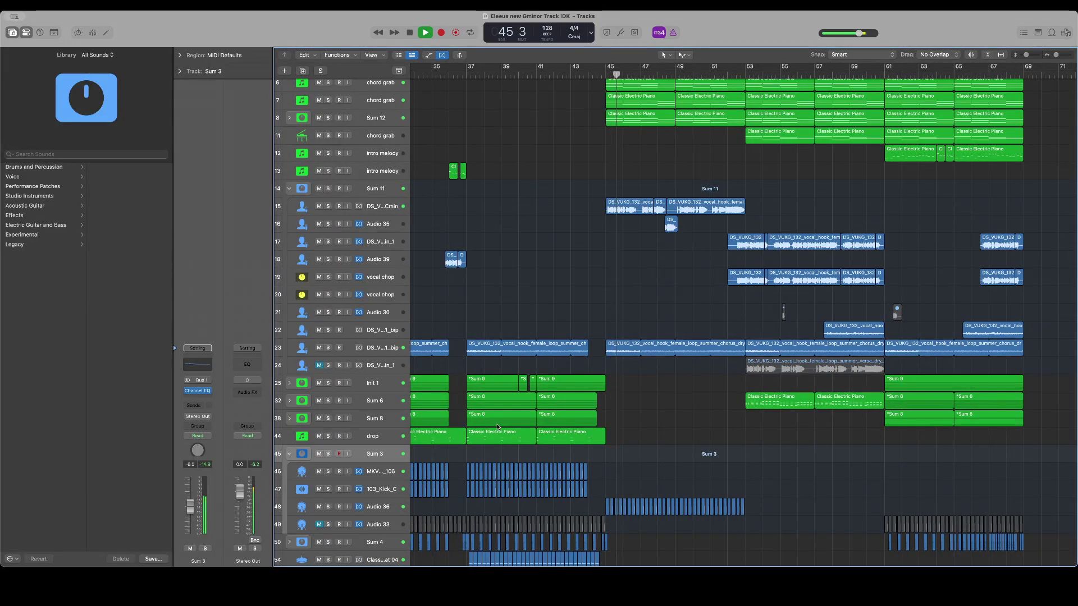
scroll(498, 426, up, 5)
scroll(497, 427, left, 5)
key(space)
scroll(497, 427, left, 1)
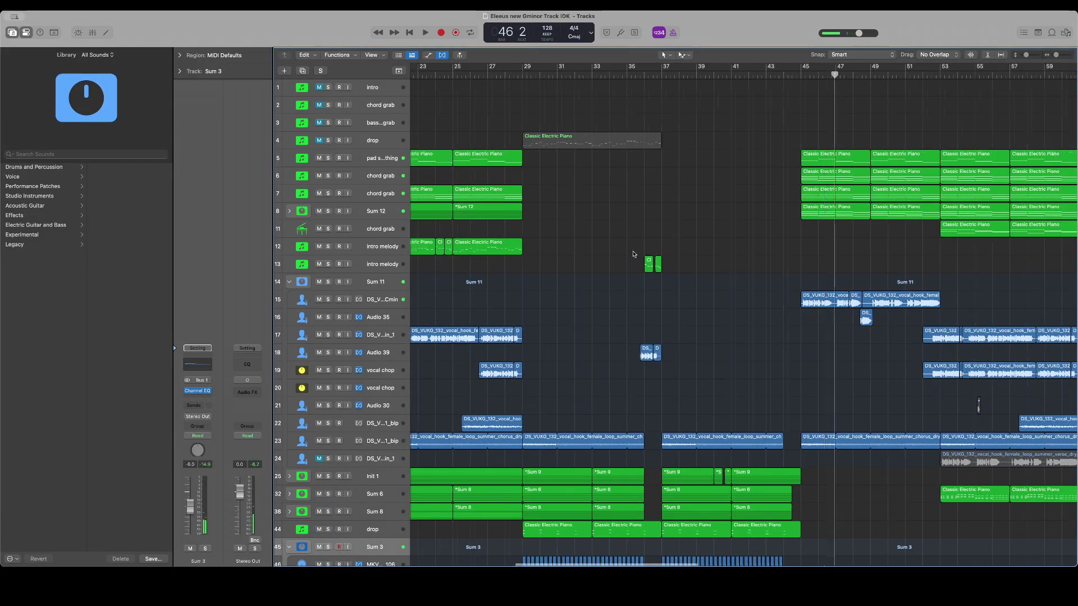
scroll(629, 280, left, 5)
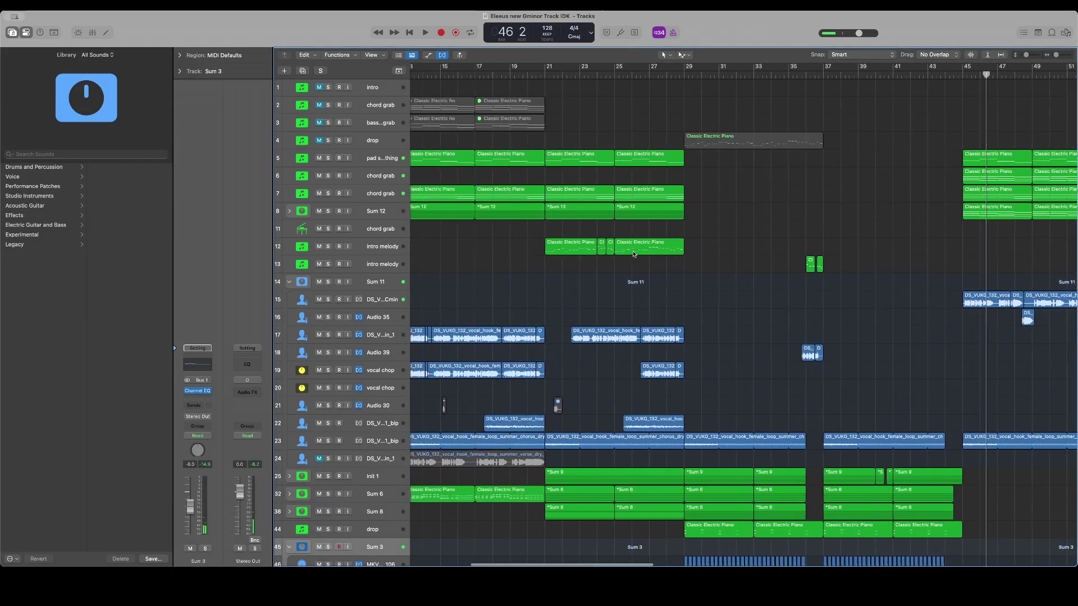
Play the section from bar 21 and check the tracks' volume automation, leaving the automation view hidden
double_click(542, 73)
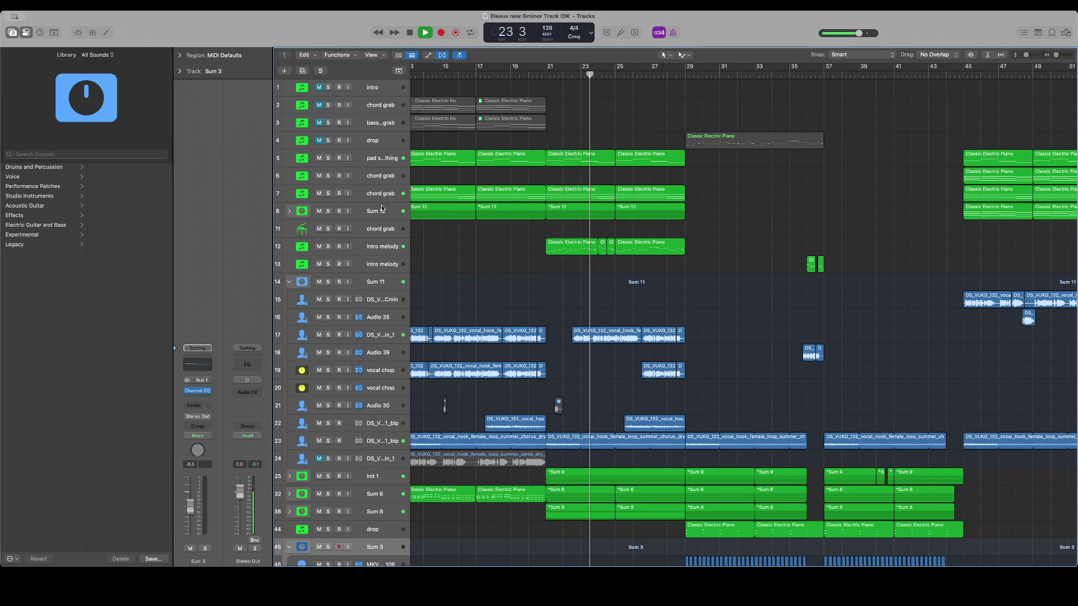
key(a)
scroll(539, 258, up, 4)
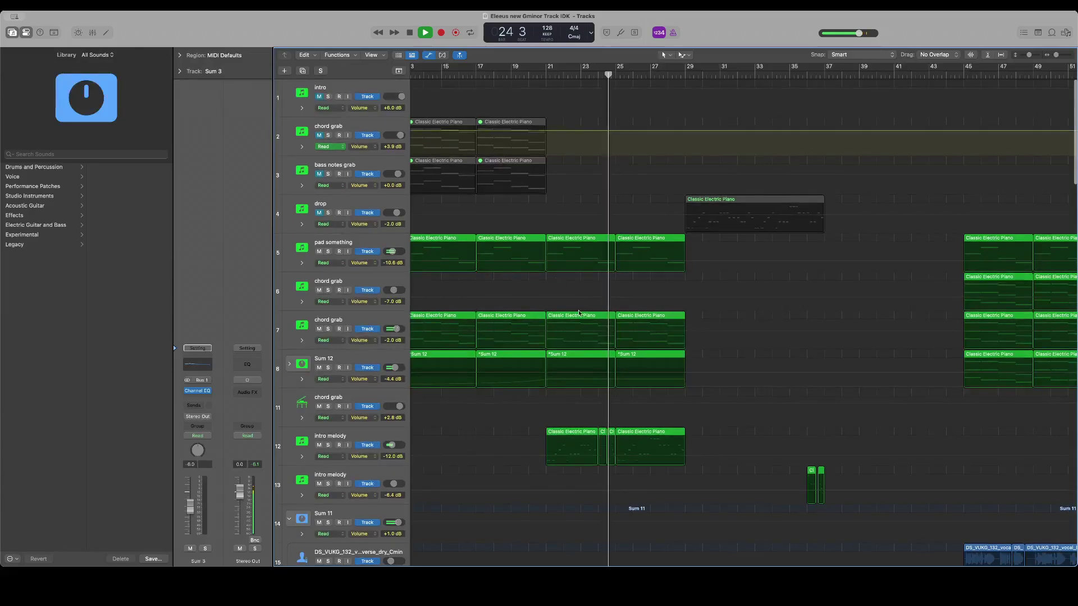
key(space)
key(a)
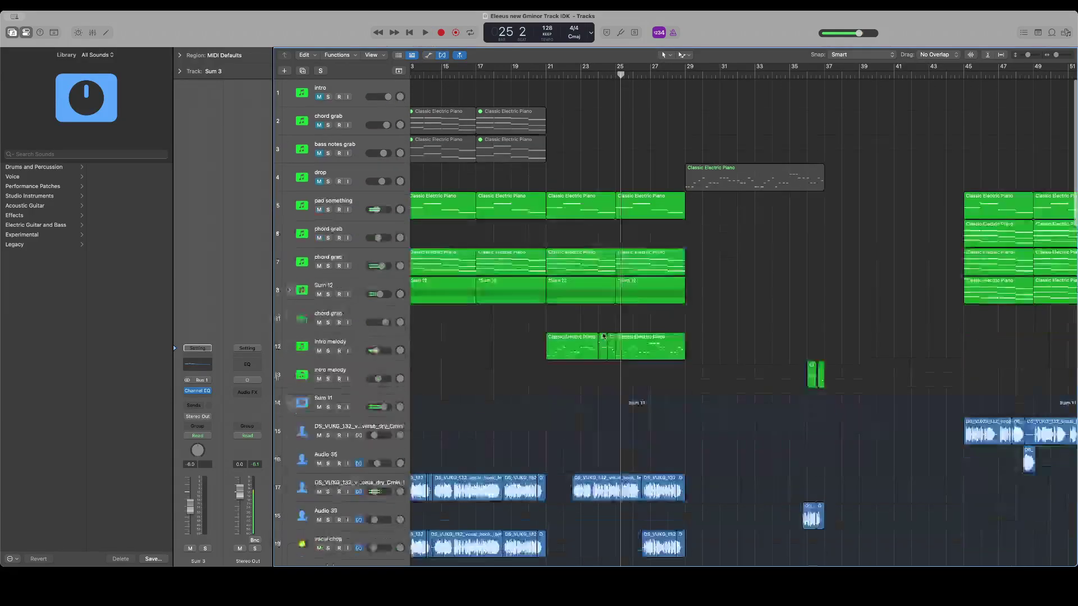
Expand the Sum 12 stack, play from the song's start, and solo Sum 12 and the chord grab track on row 7
scroll(575, 247, left, 3)
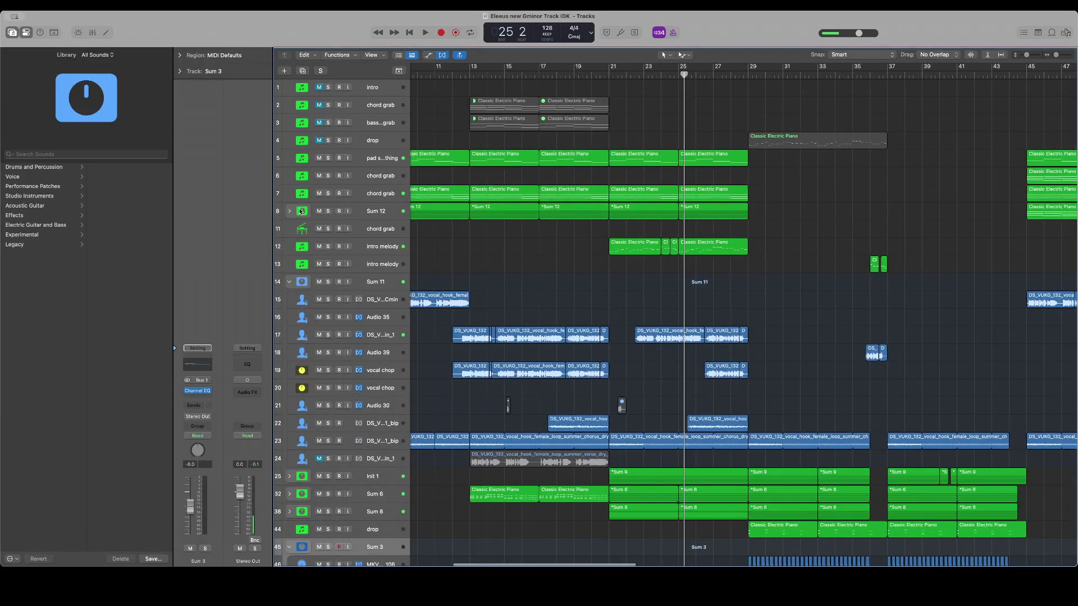
click(288, 212)
key(Return)
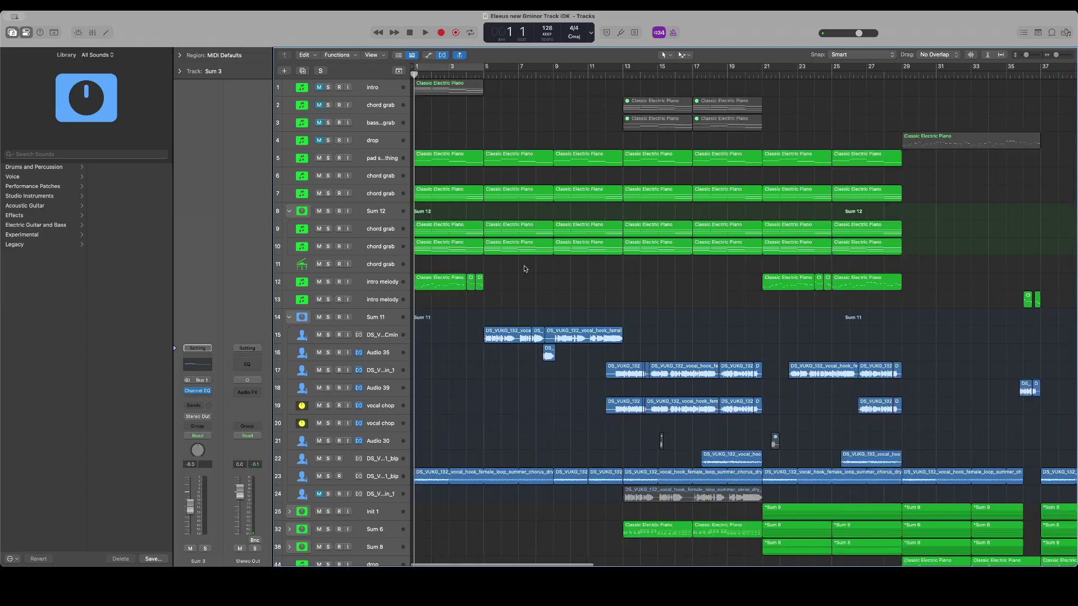
key(space)
click(329, 211)
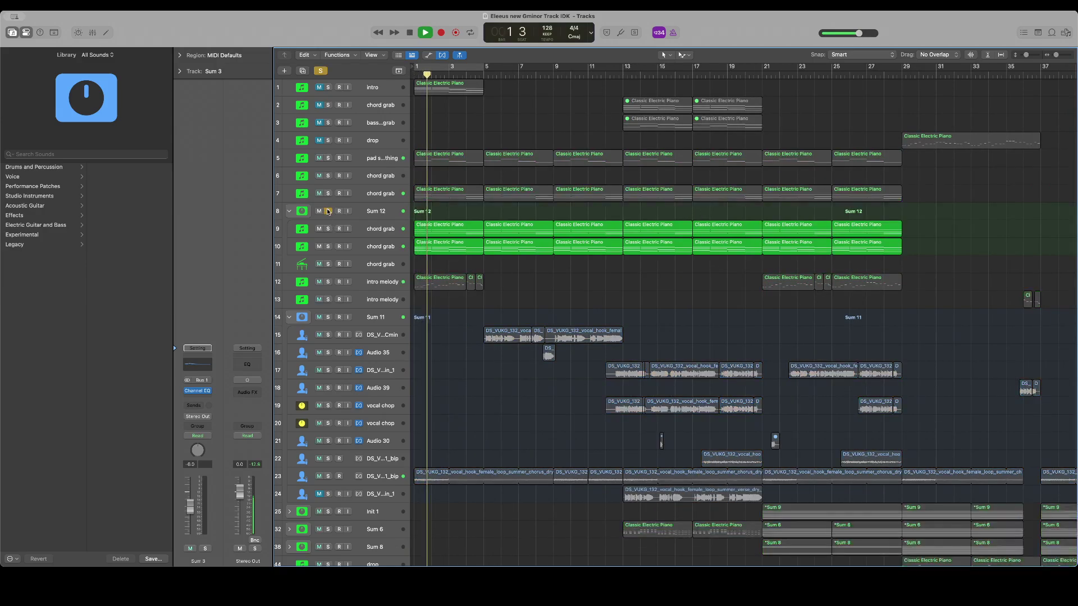
click(329, 193)
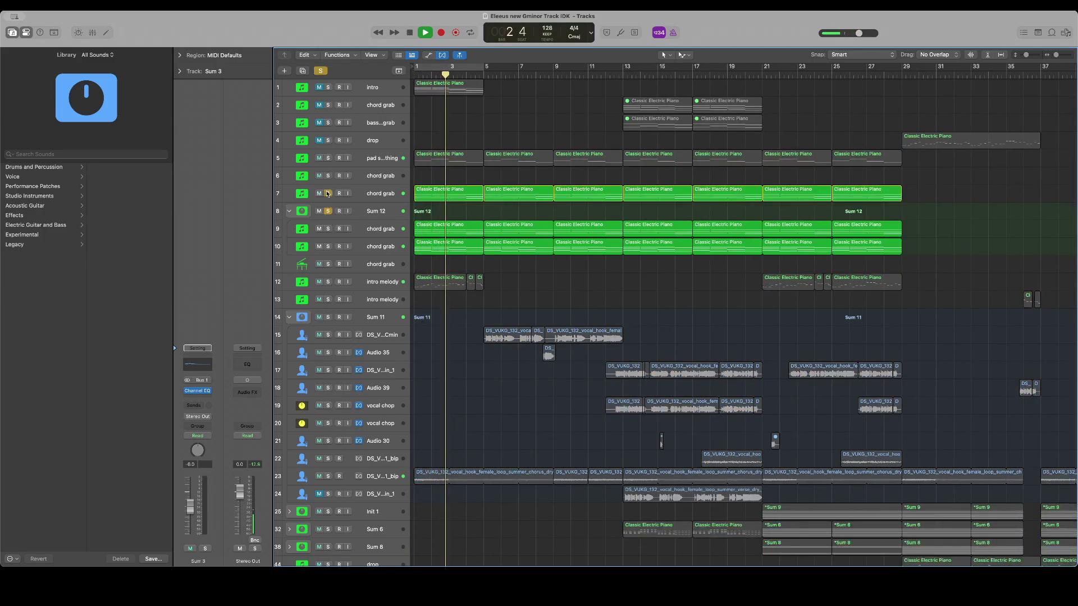
Replace the row 7 chord grab regions between bars 13 and 29 with copies of the track's earlier regions
click(339, 199)
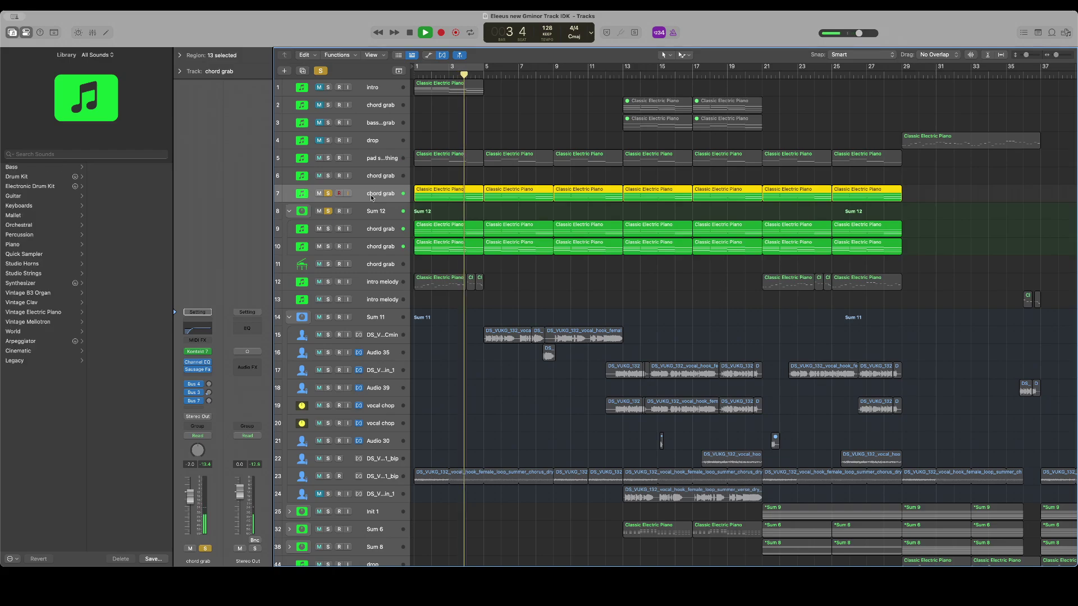
key(a)
key(a)
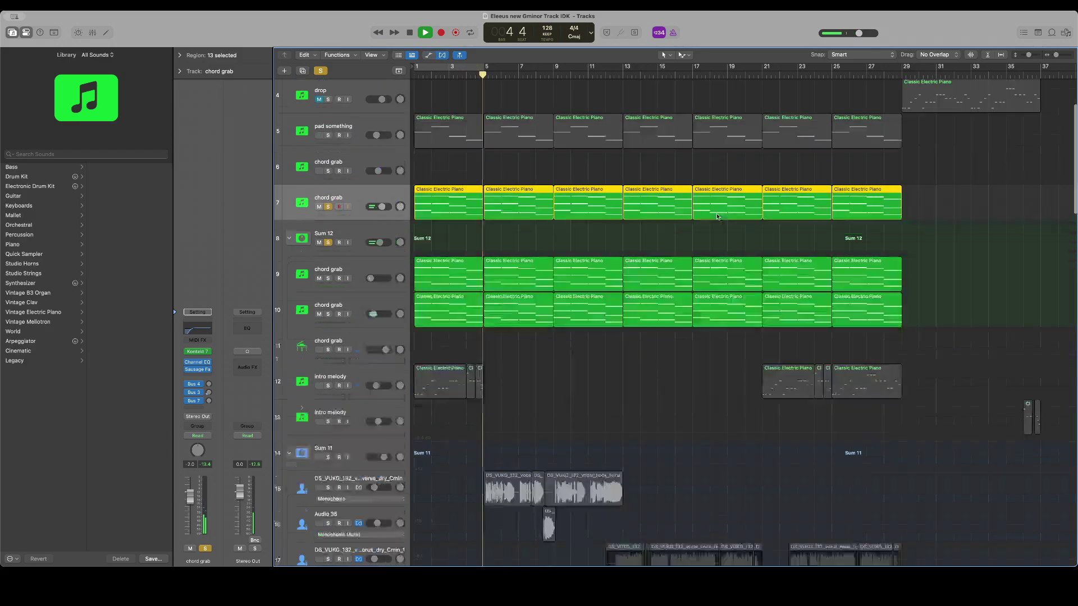
drag(662, 183, 875, 211)
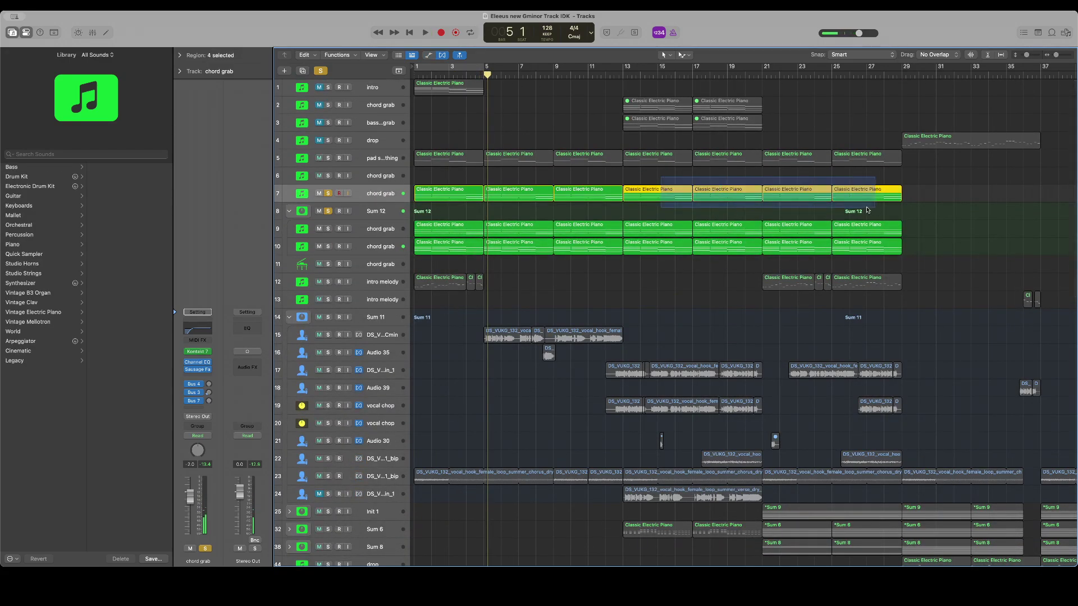
key(Delete)
drag(691, 191, 668, 199)
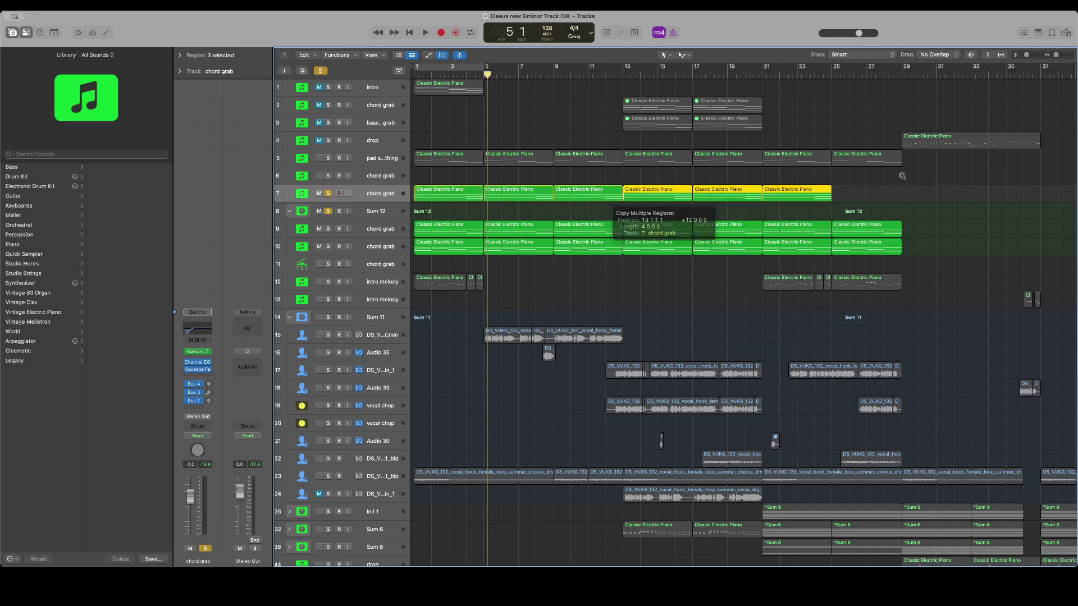
click(902, 175)
drag(786, 193, 855, 195)
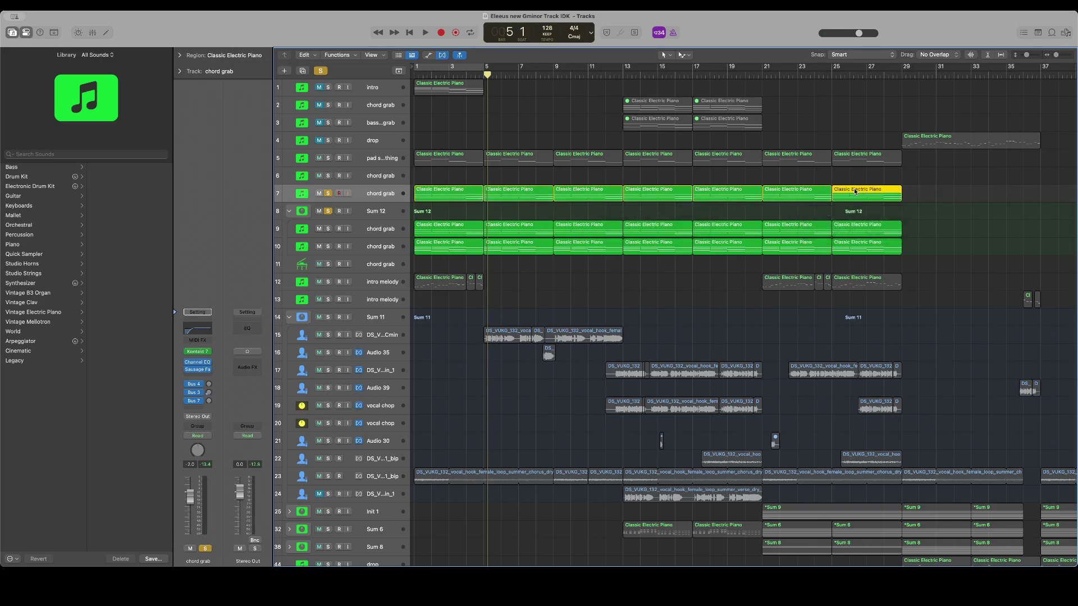
Start playback from about bar 27 and clear all solos
key(space)
click(867, 74)
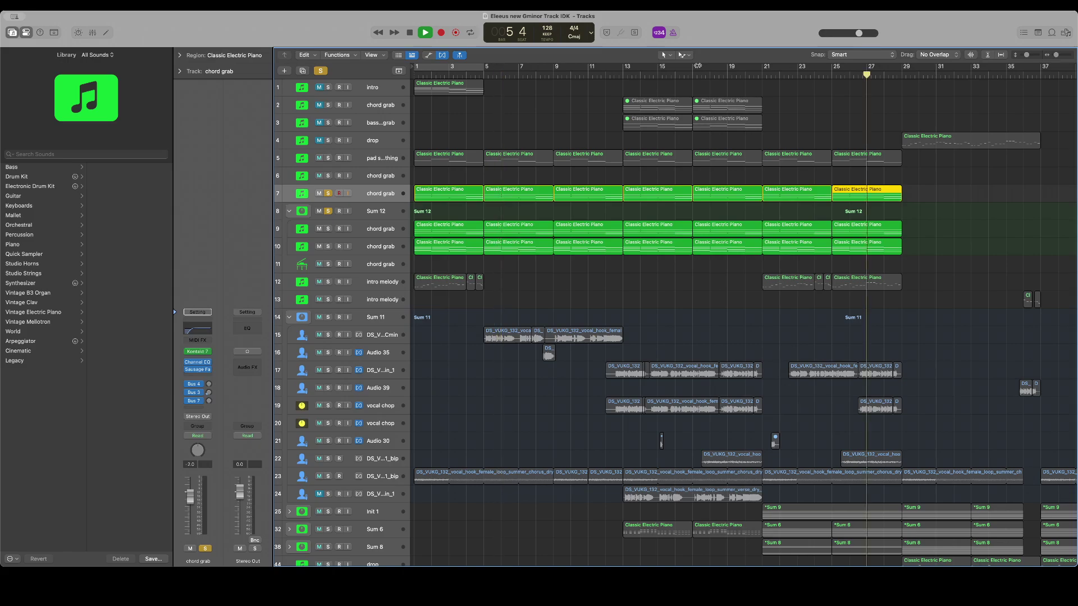
click(321, 71)
Listen to the drop and its transition into bar 45 while examining the layers in that part of the arrangement
scroll(419, 161, right, 4)
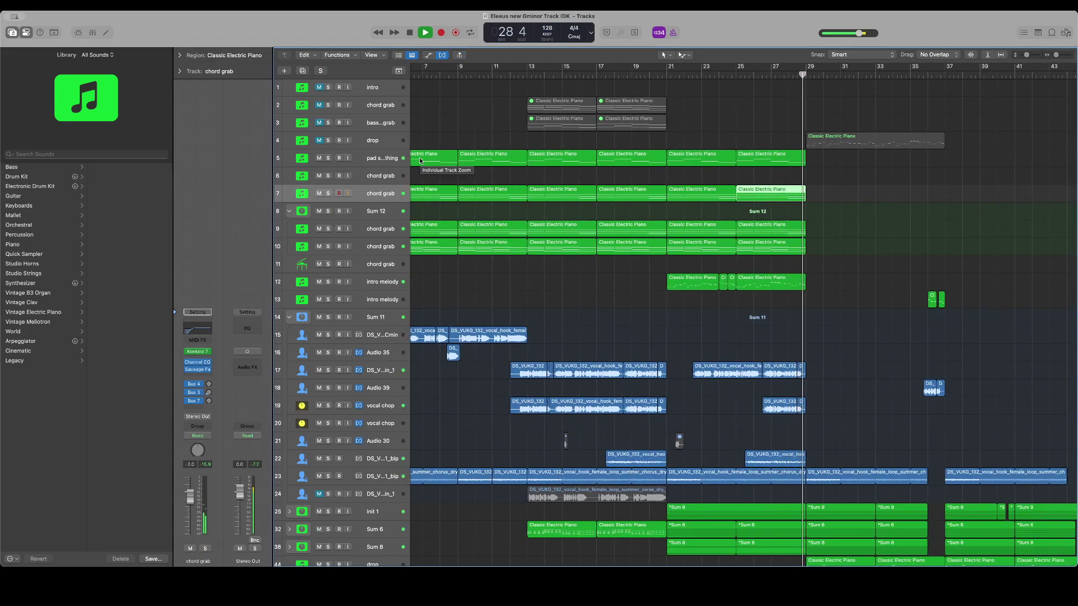
scroll(420, 161, right, 2)
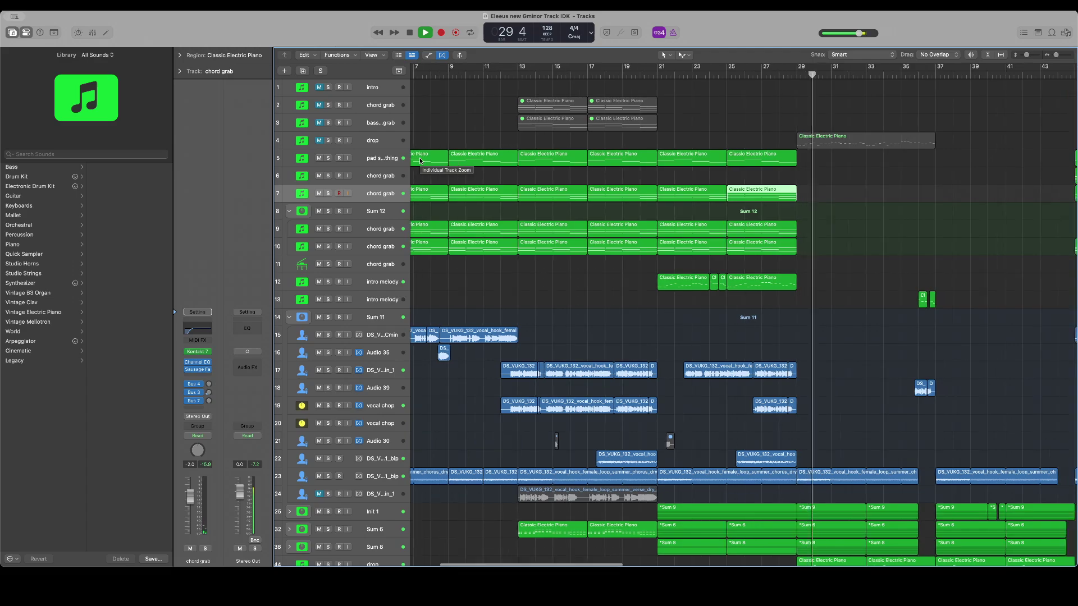
scroll(420, 161, right, 10)
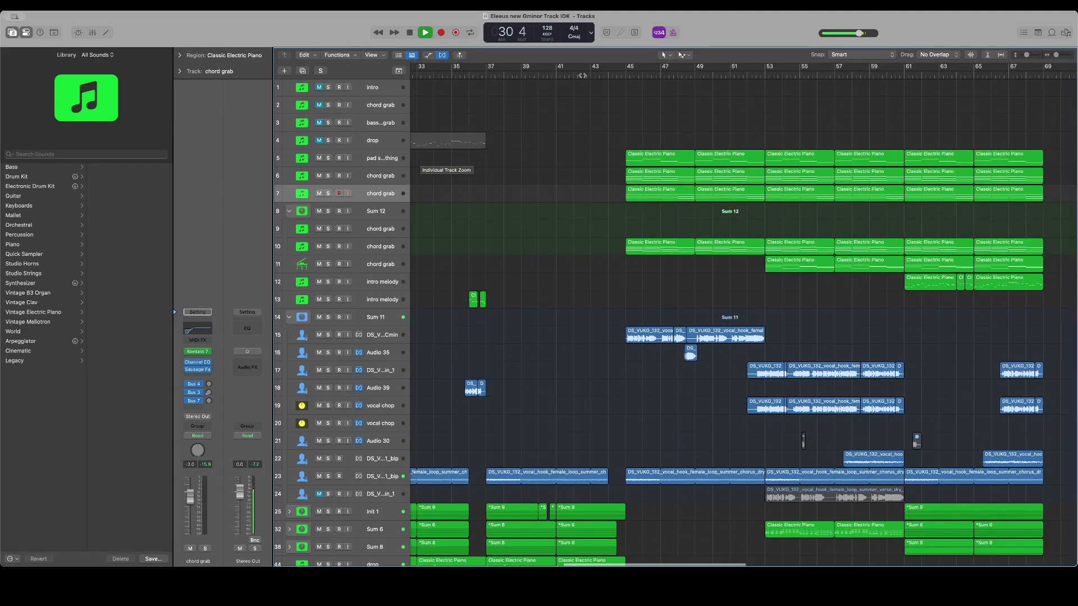
scroll(552, 148, down, 5)
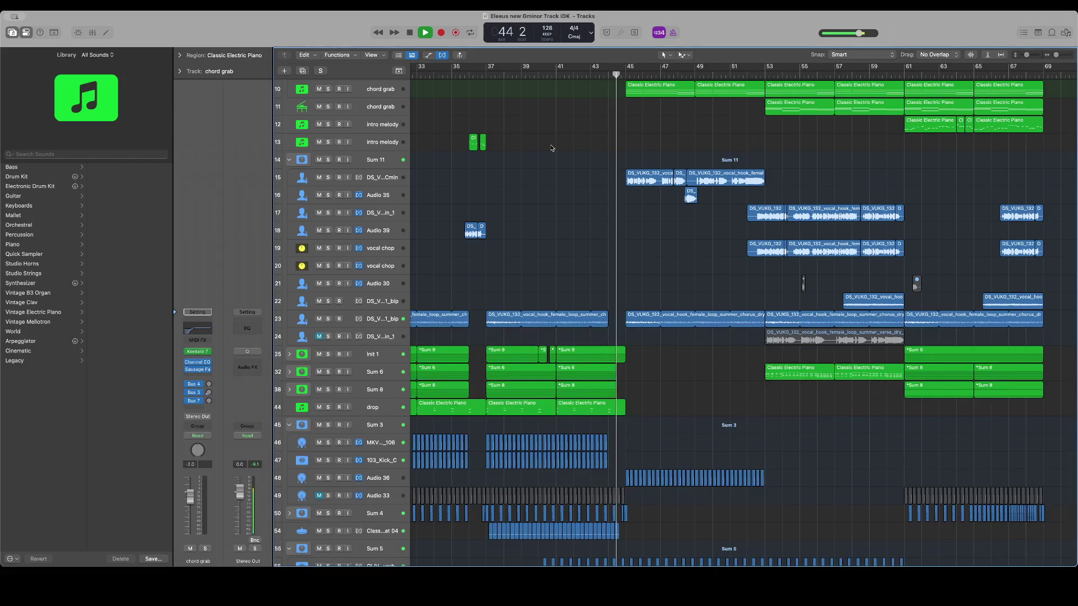
scroll(552, 149, up, 2)
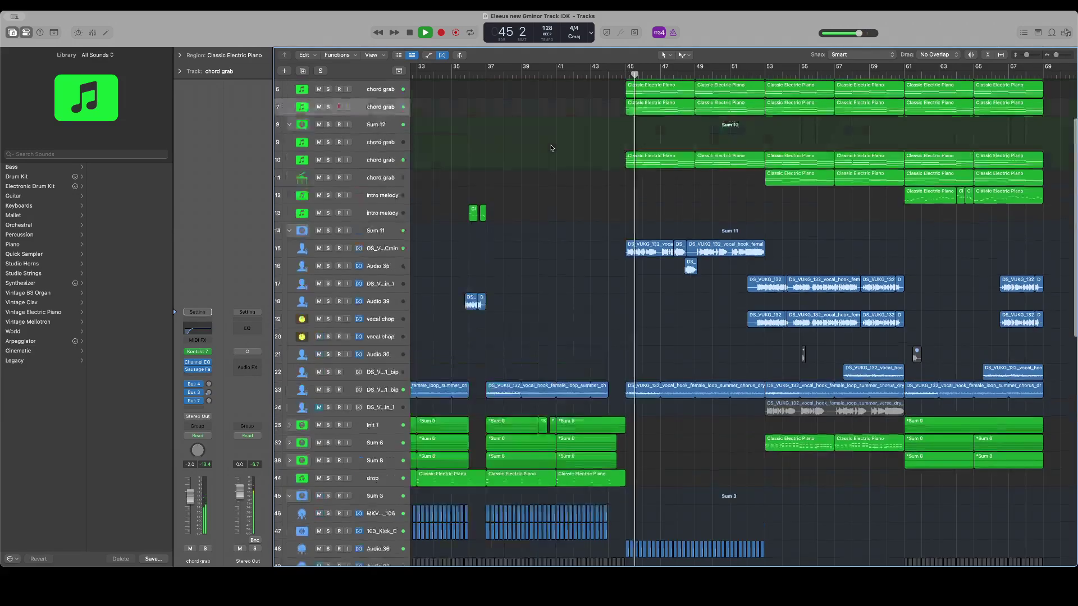
scroll(552, 148, up, 3)
key(space)
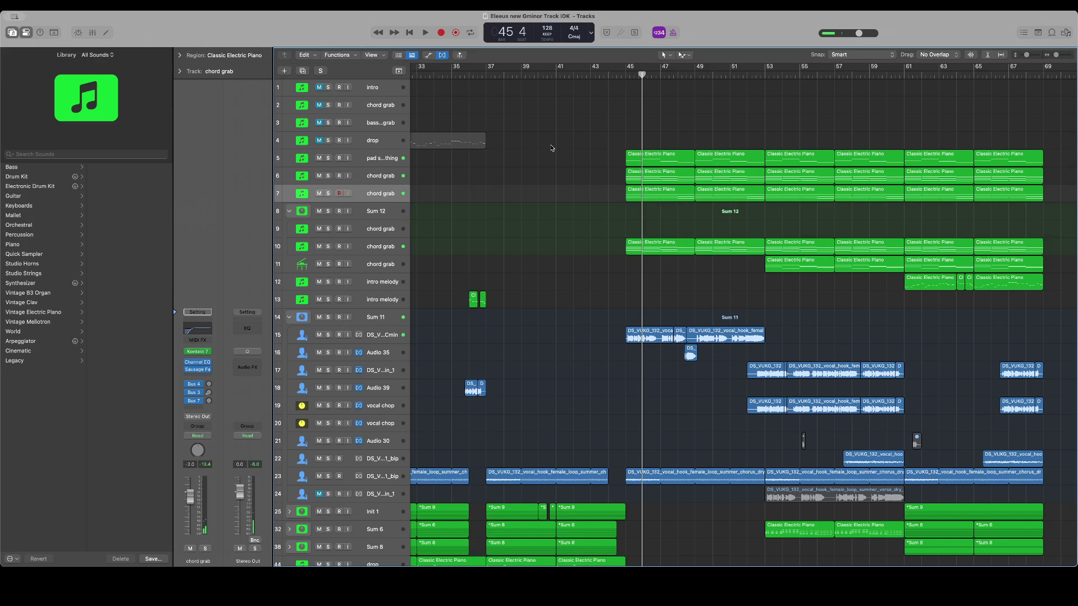
Play the song's start and the section from about bar 12, examining the percussion and effects tracks
key(Return)
key(space)
scroll(548, 170, down, 2)
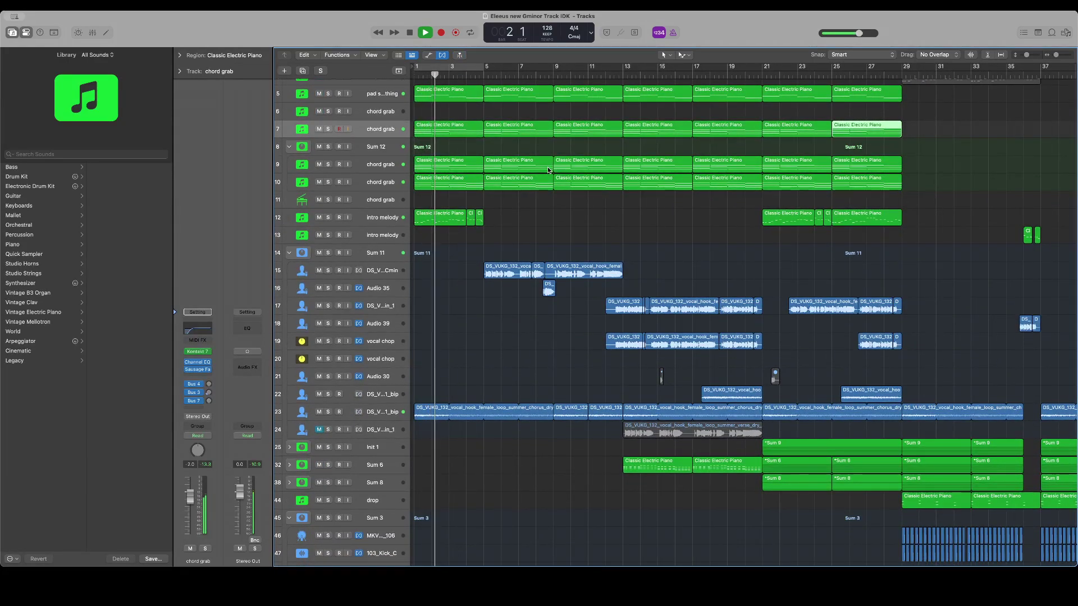
scroll(547, 167, down, 6)
click(611, 75)
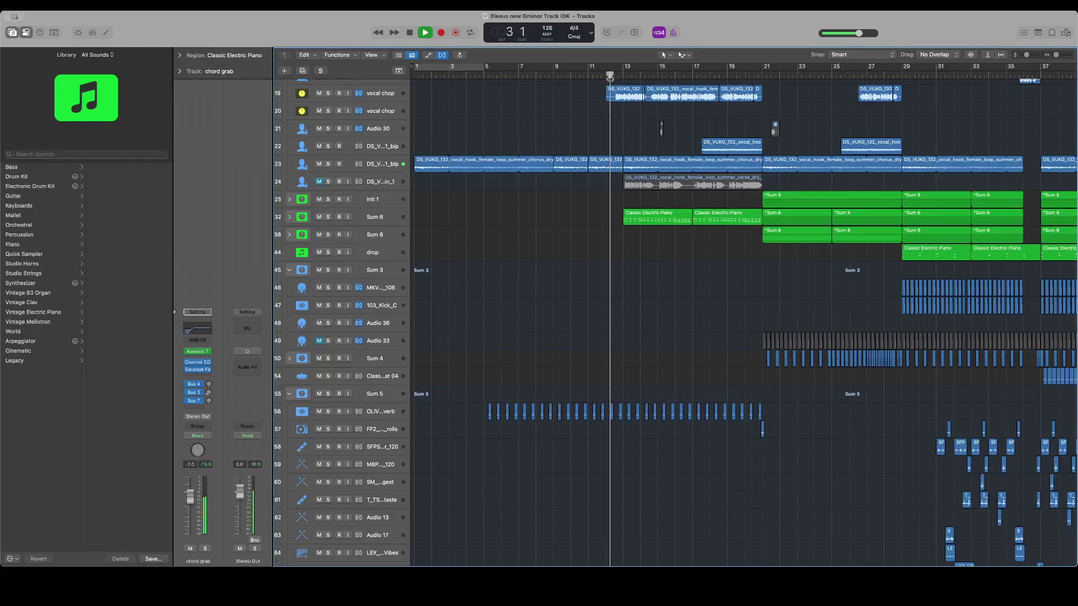
scroll(612, 151, down, 15)
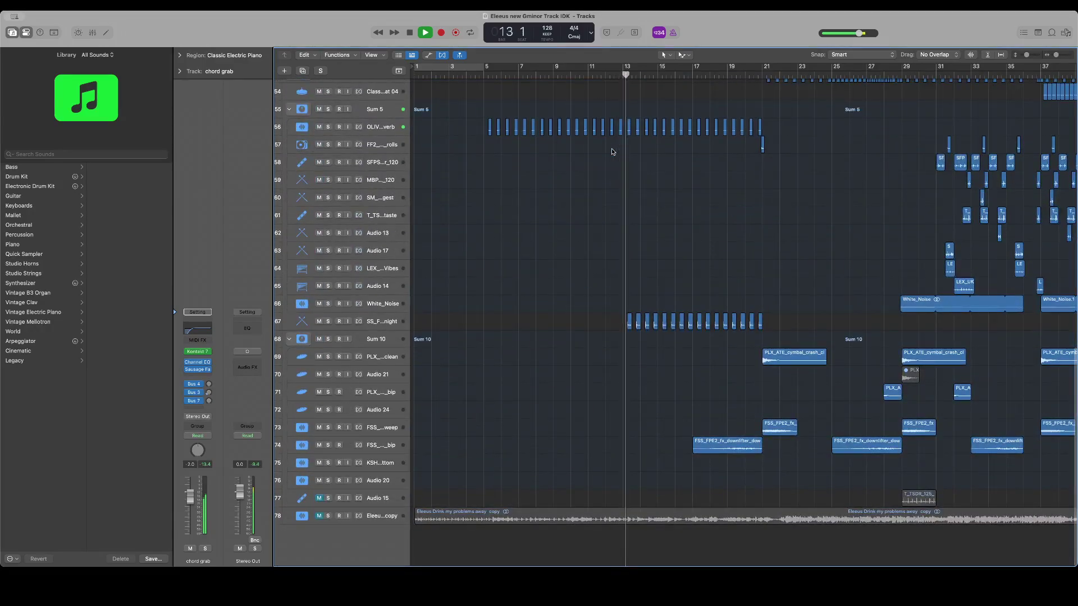
scroll(612, 151, right, 3)
scroll(611, 151, left, 2)
scroll(611, 152, right, 2)
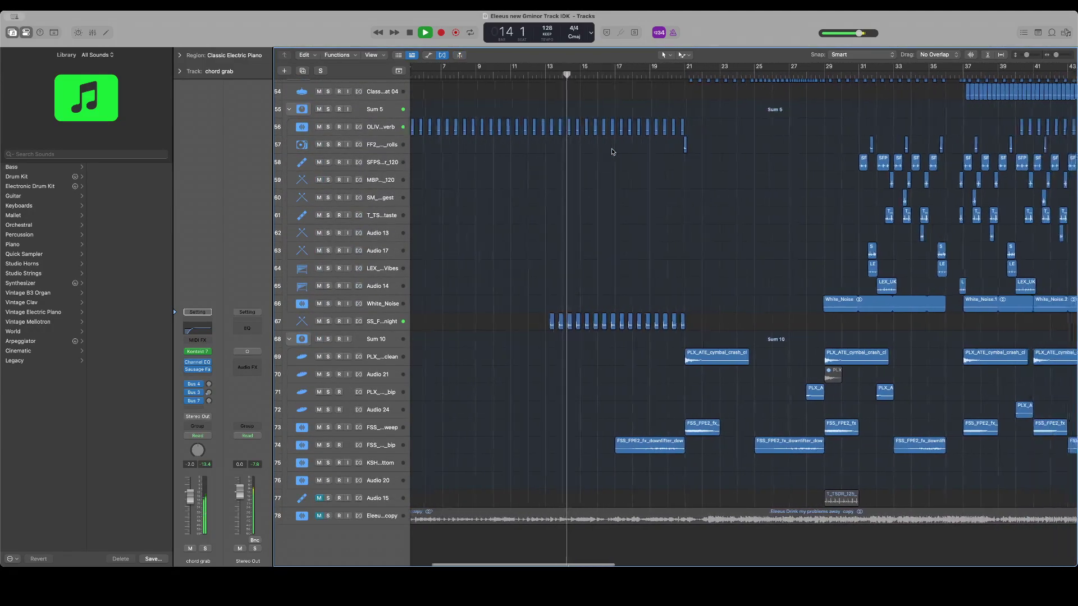
Delete the row 74 downlifter region between bars 17 and 21 and play the transition from about bar 20
click(651, 75)
key(space)
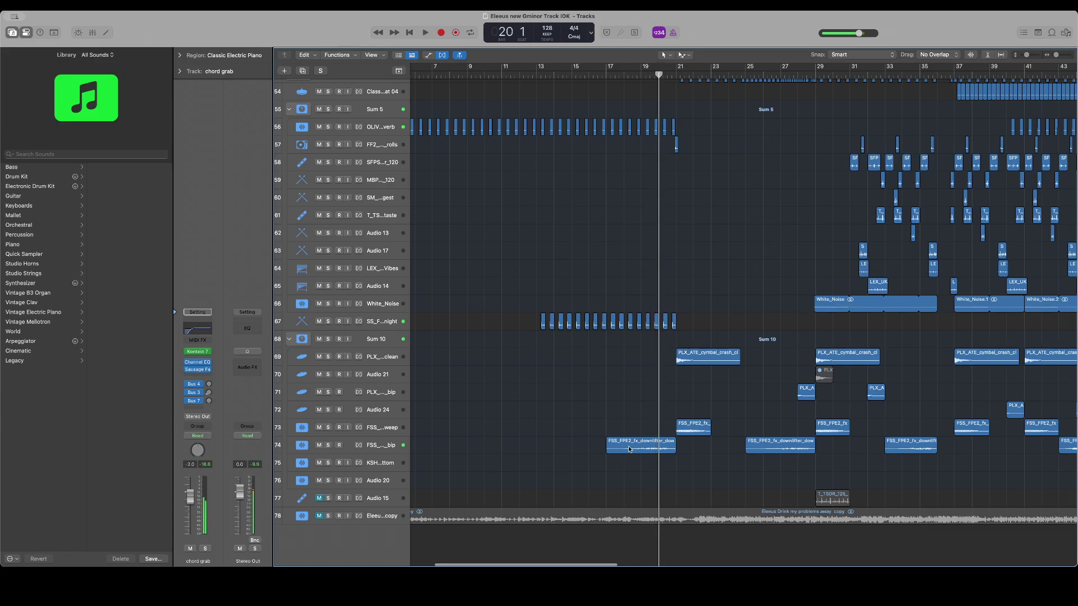
key(Delete)
key(space)
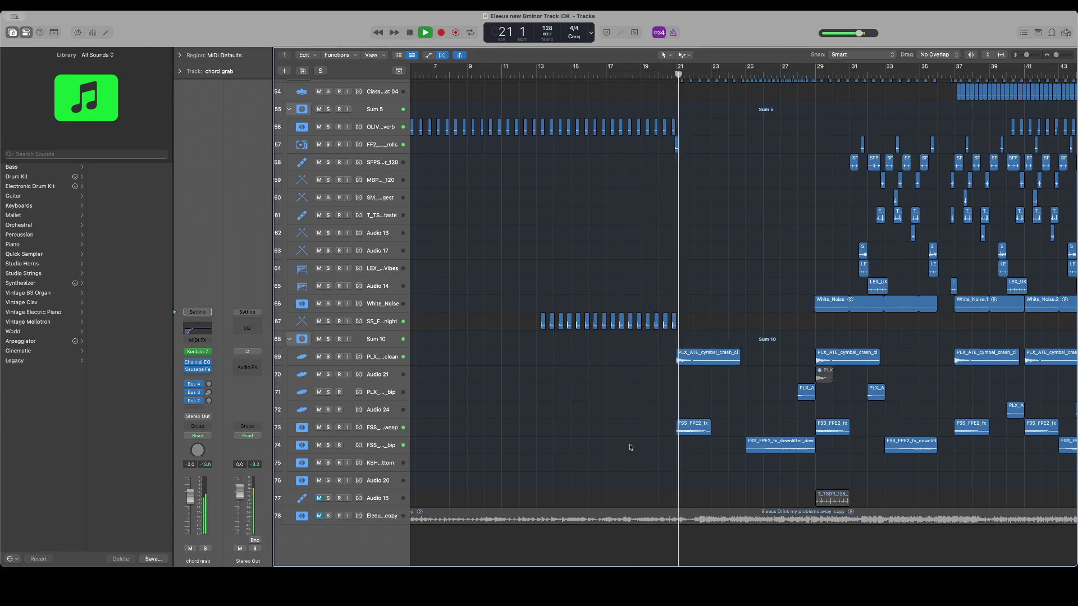
Delete the row 73 sweep region at bar 21 and replay the transition into that bar
key(space)
click(692, 432)
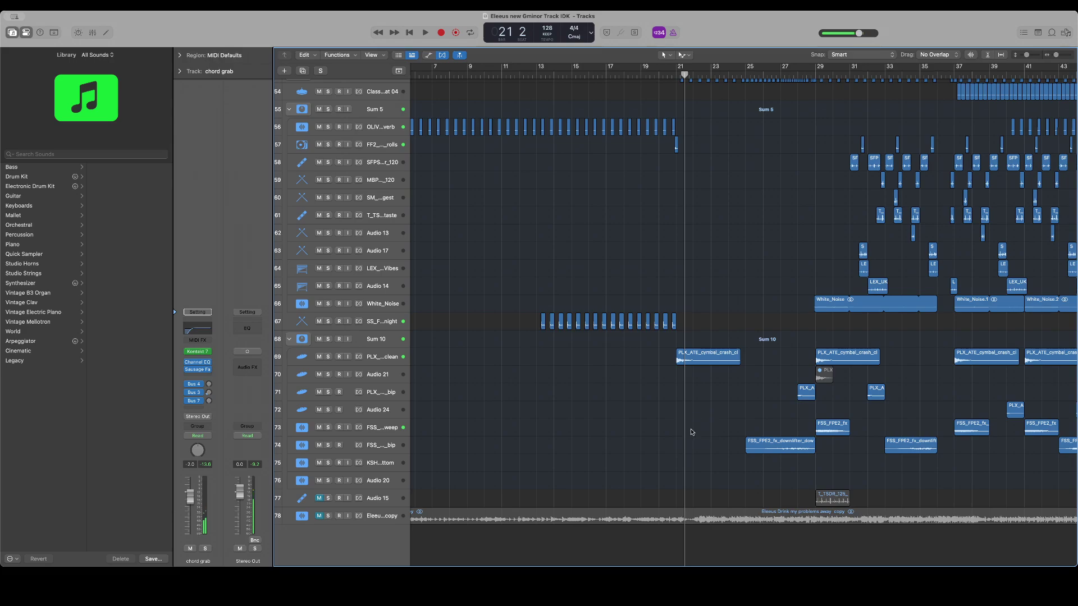
click(314, 357)
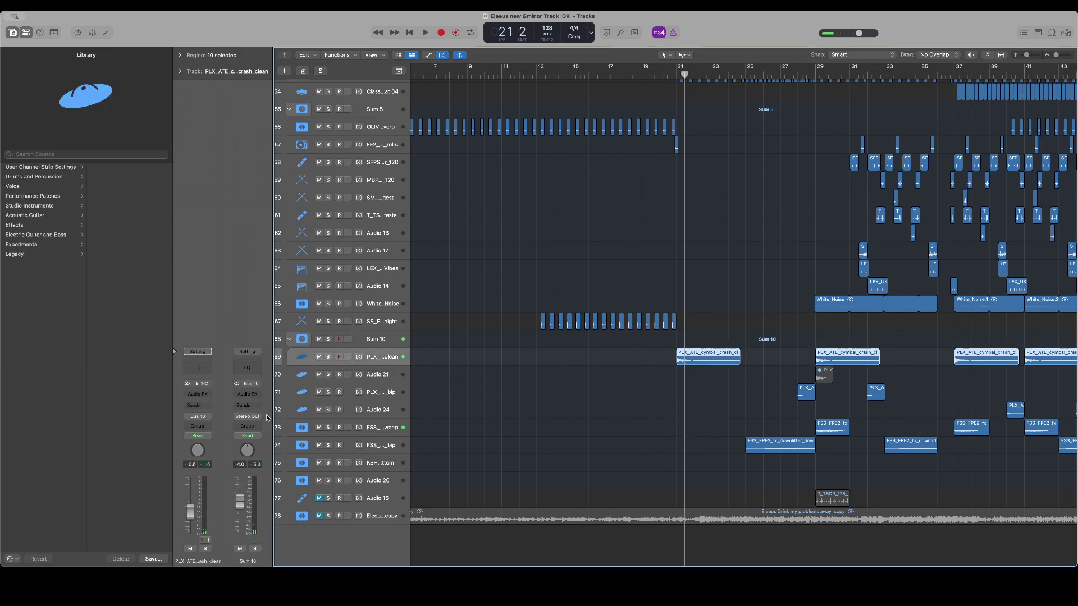
key(space)
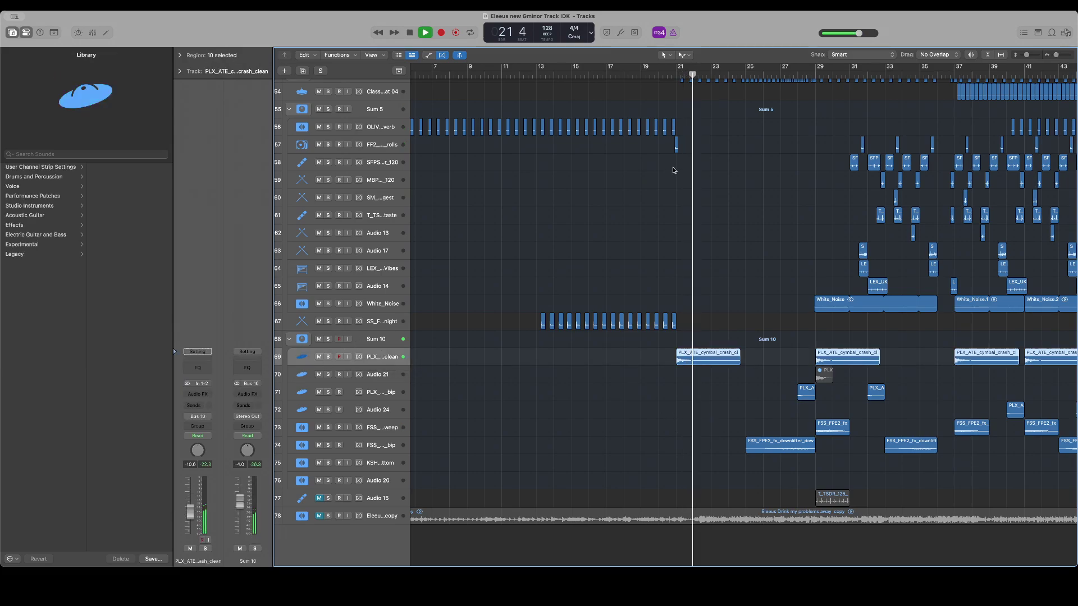
click(659, 75)
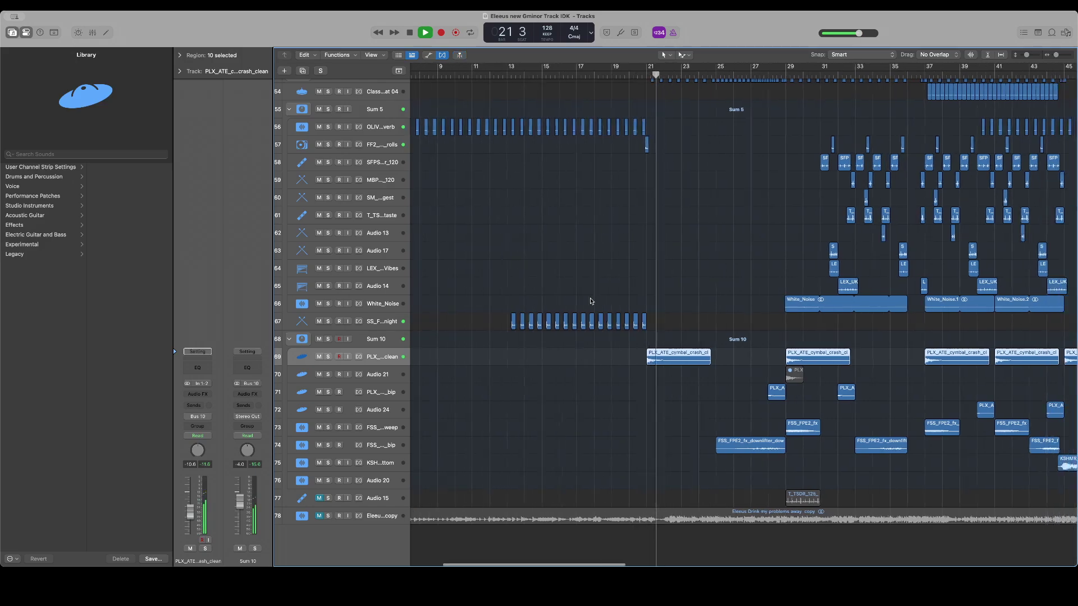
key(space)
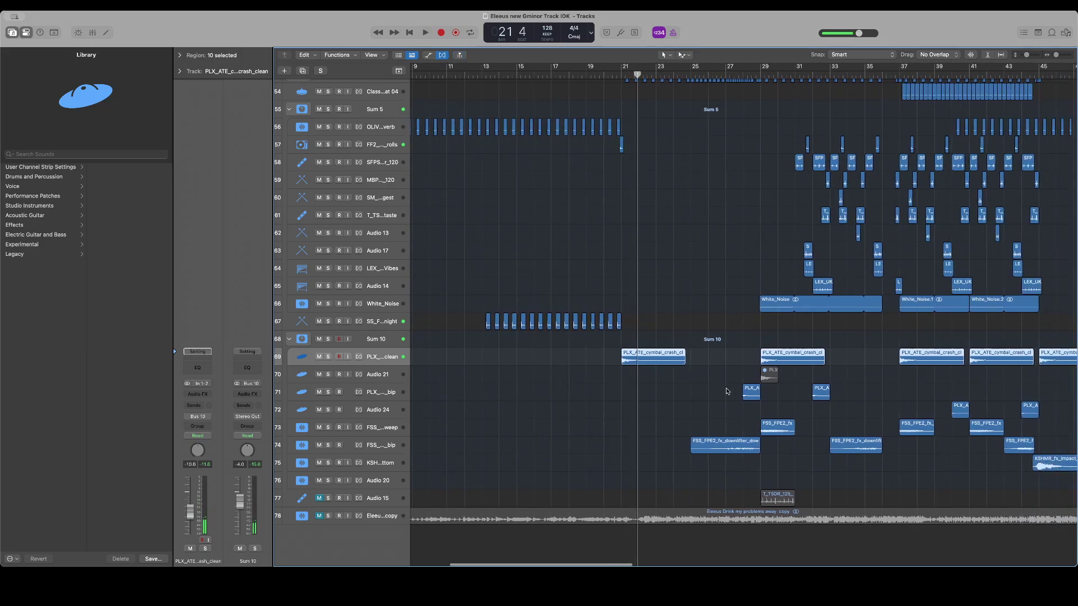
Copy the row 71 cymbal region that ends at bar 29 so it ends at bar 21, and delete the row 69 crash at bar 21
click(747, 394)
drag(748, 394, 610, 393)
click(643, 359)
key(Delete)
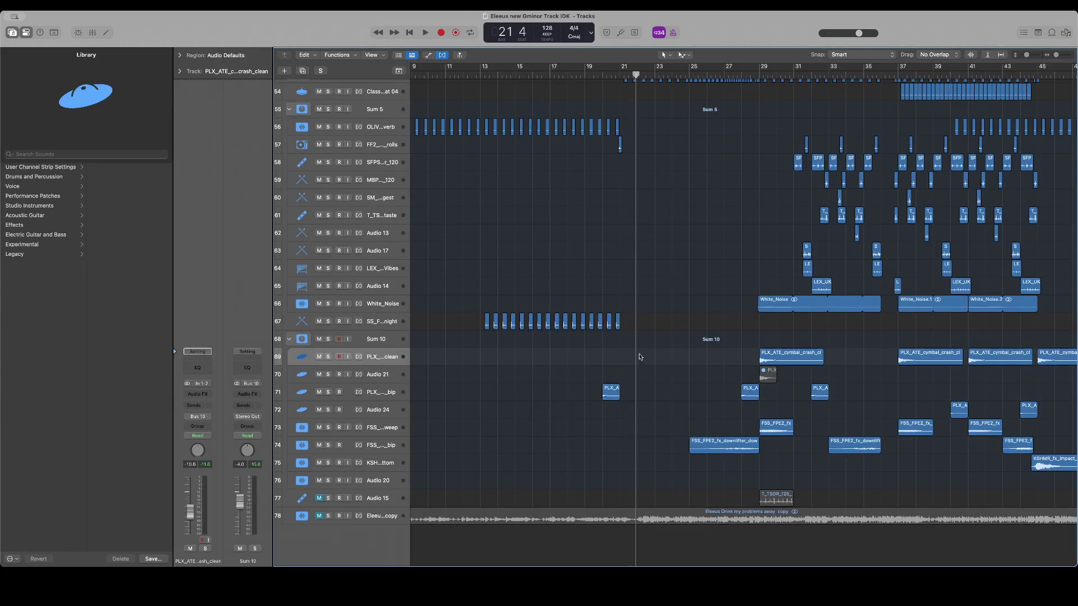
Listen from about bar 19 into the drop, examining the vocal, synth, percussion and effects layers along the way
click(590, 66)
key(space)
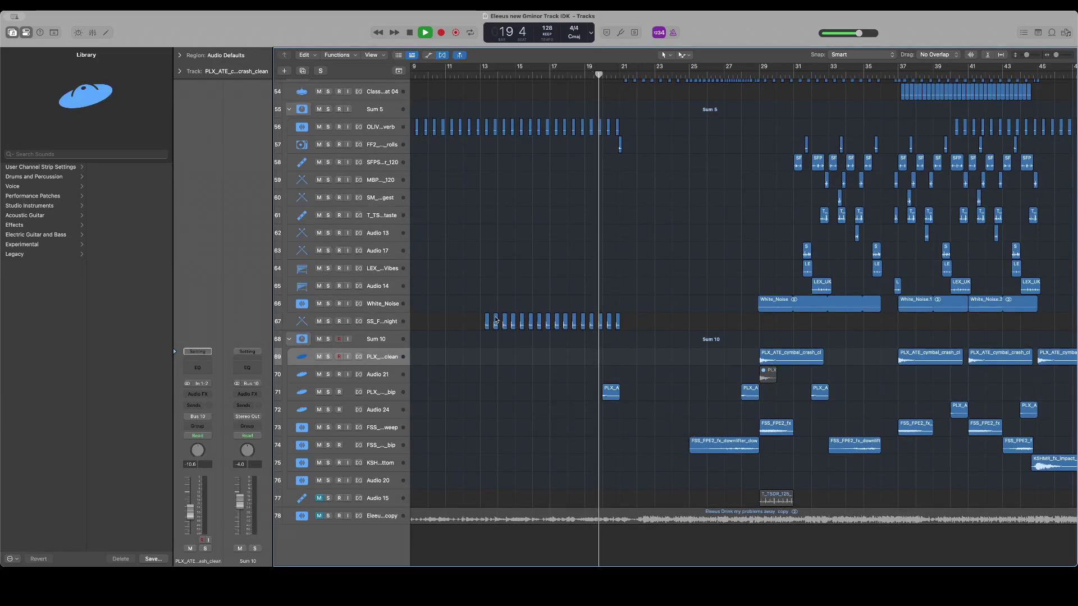
click(368, 396)
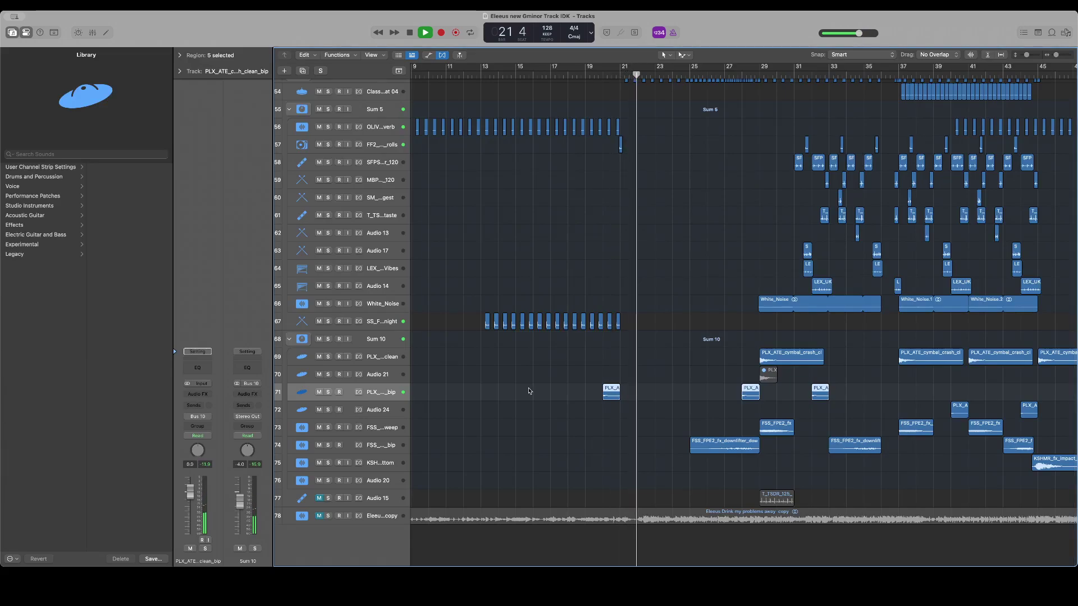
scroll(455, 409, up, 20)
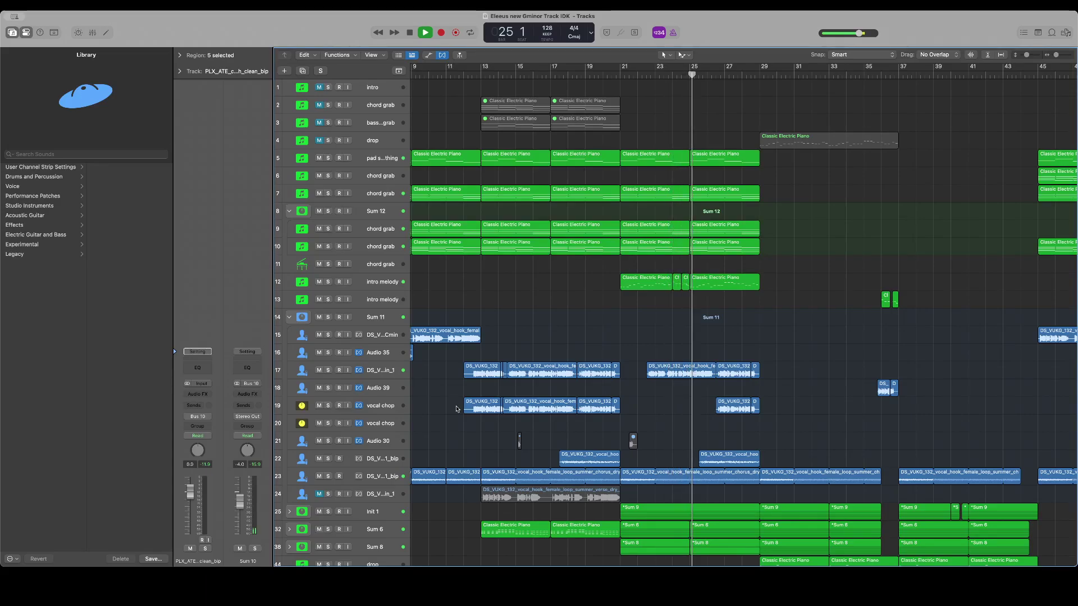
scroll(562, 340, right, 8)
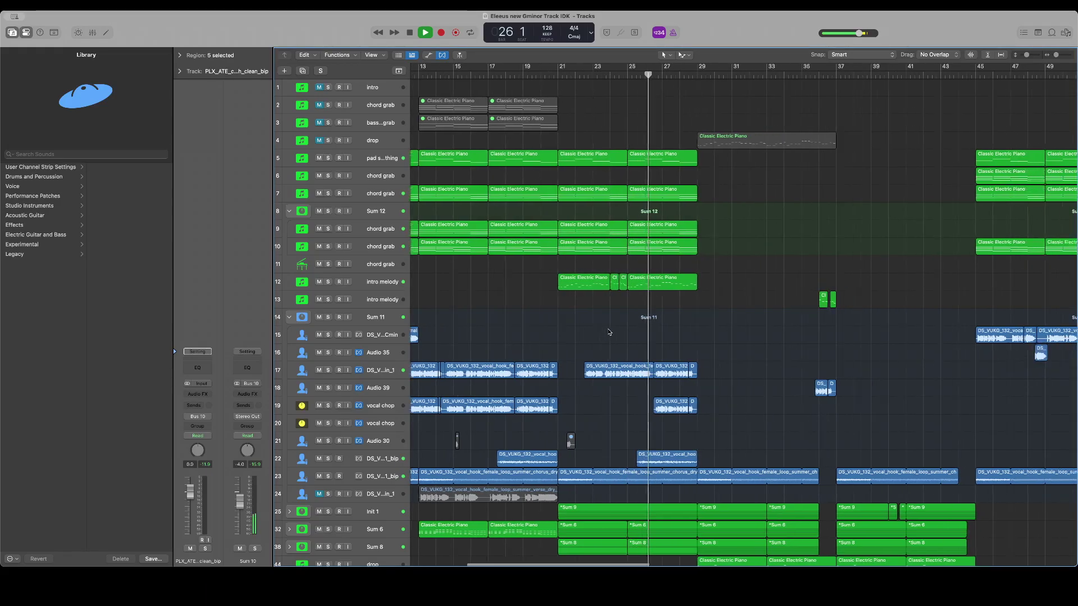
scroll(609, 332, right, 2)
scroll(561, 337, down, 5)
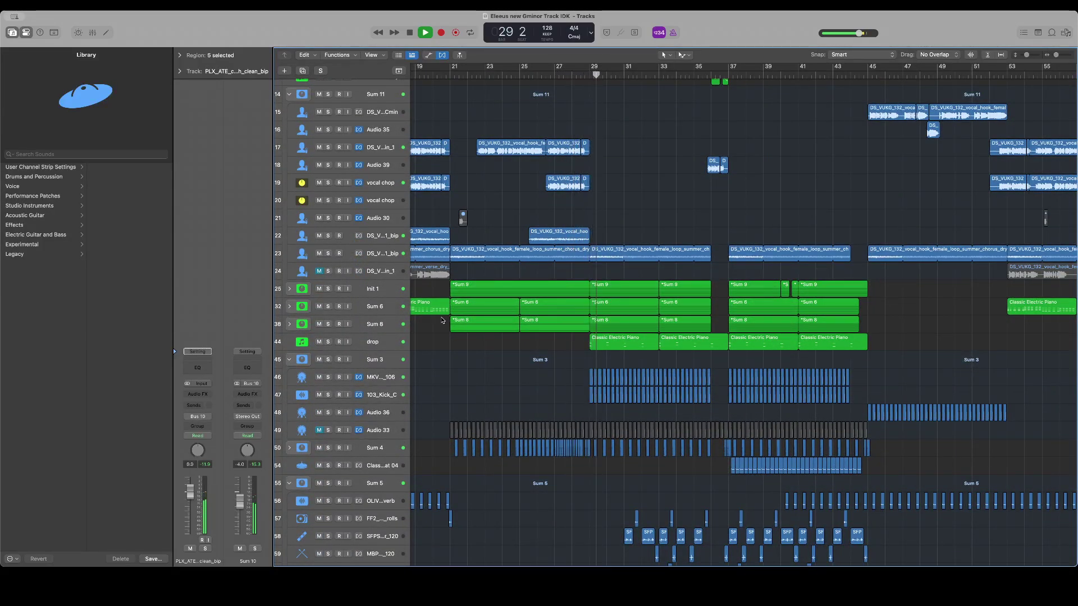
scroll(442, 320, down, 5)
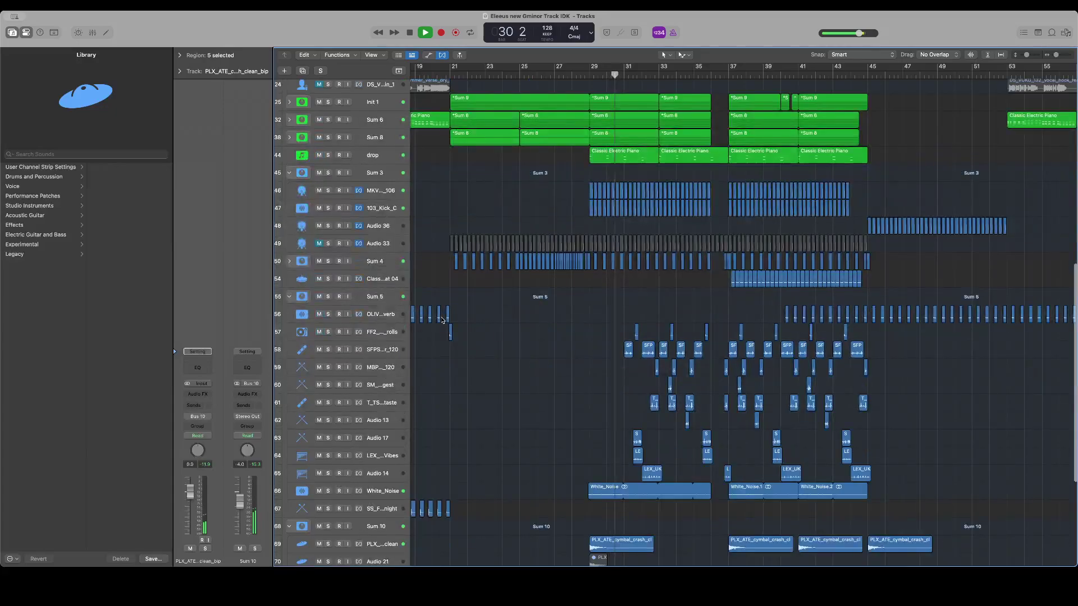
scroll(499, 300, down, 5)
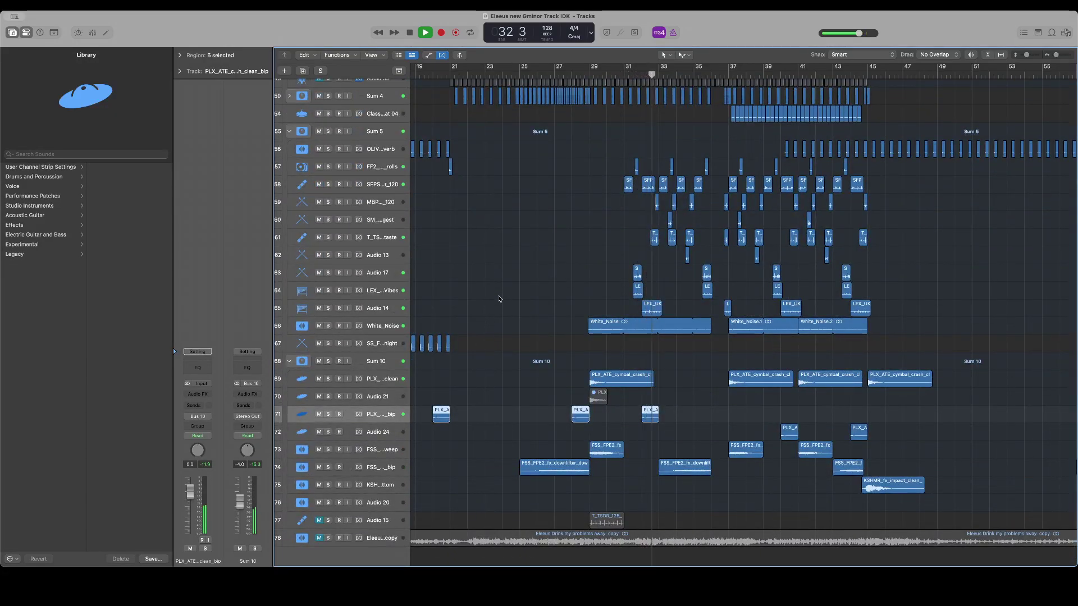
scroll(500, 299, left, 10)
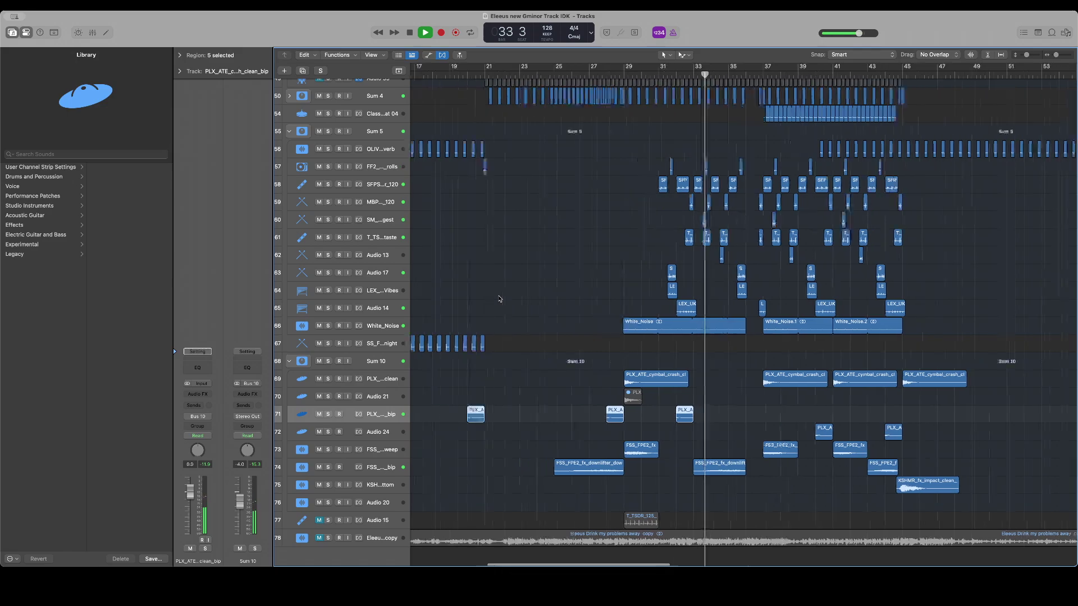
key(space)
Play the song from its start and select the row 5 pad track to check it against the other intro layers
scroll(500, 299, left, 1)
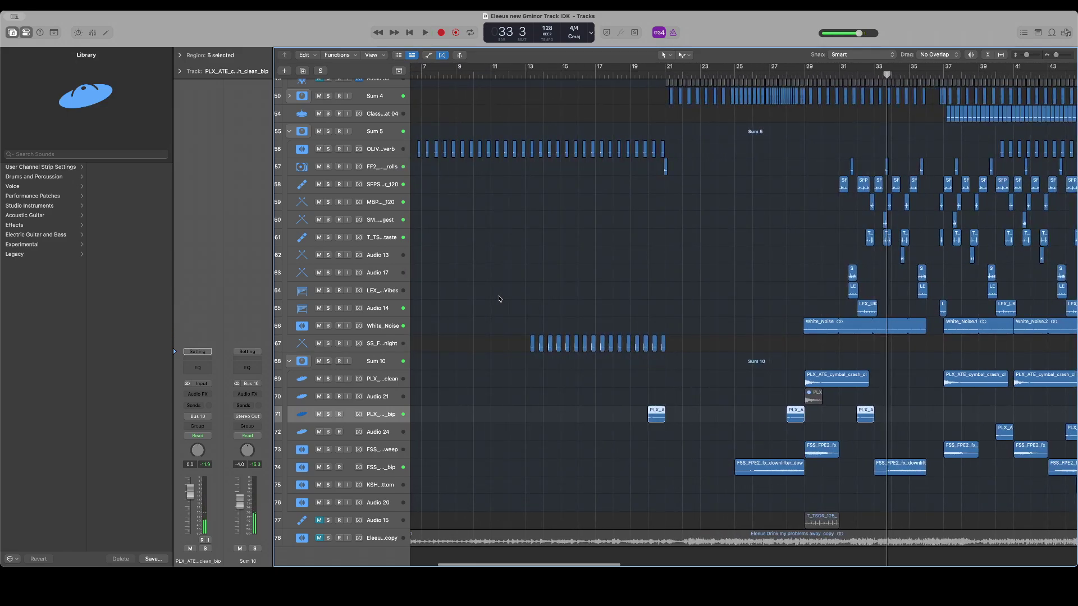
scroll(500, 299, up, 20)
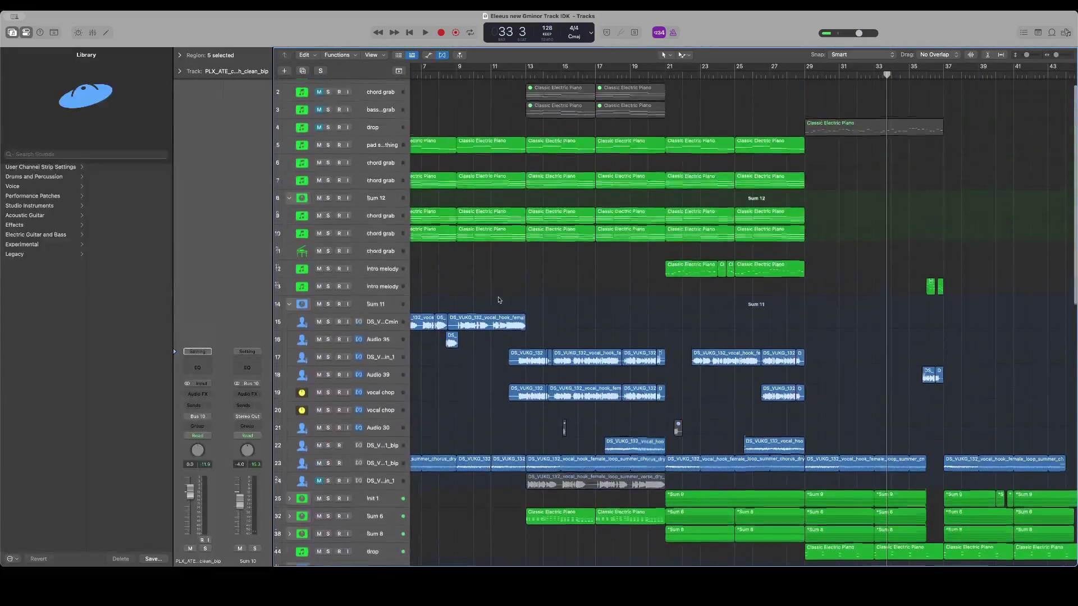
scroll(500, 300, up, 1)
scroll(481, 258, left, 6)
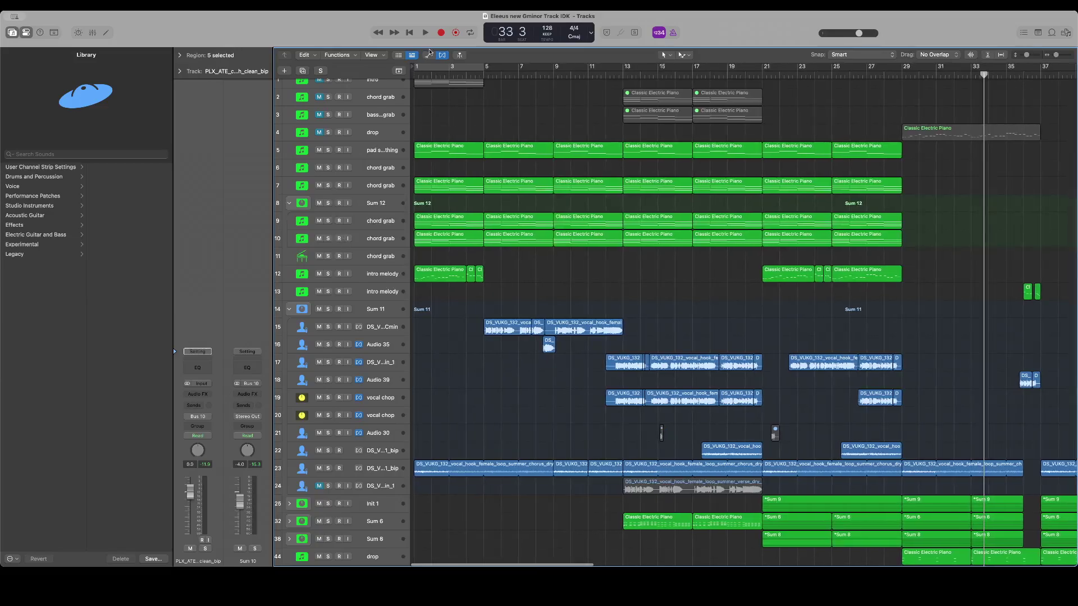
key(Return)
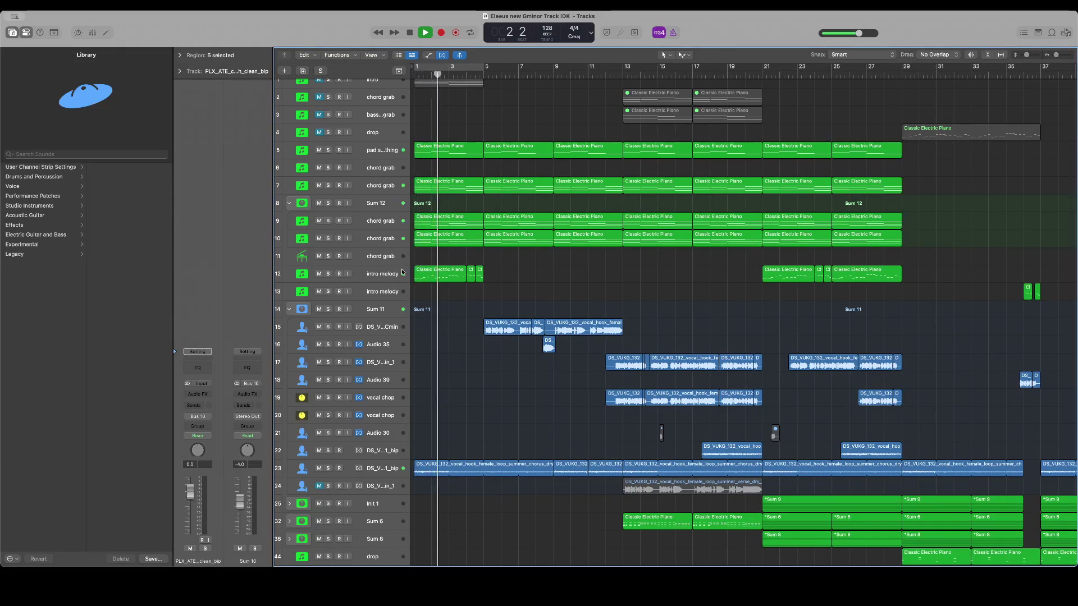
click(337, 156)
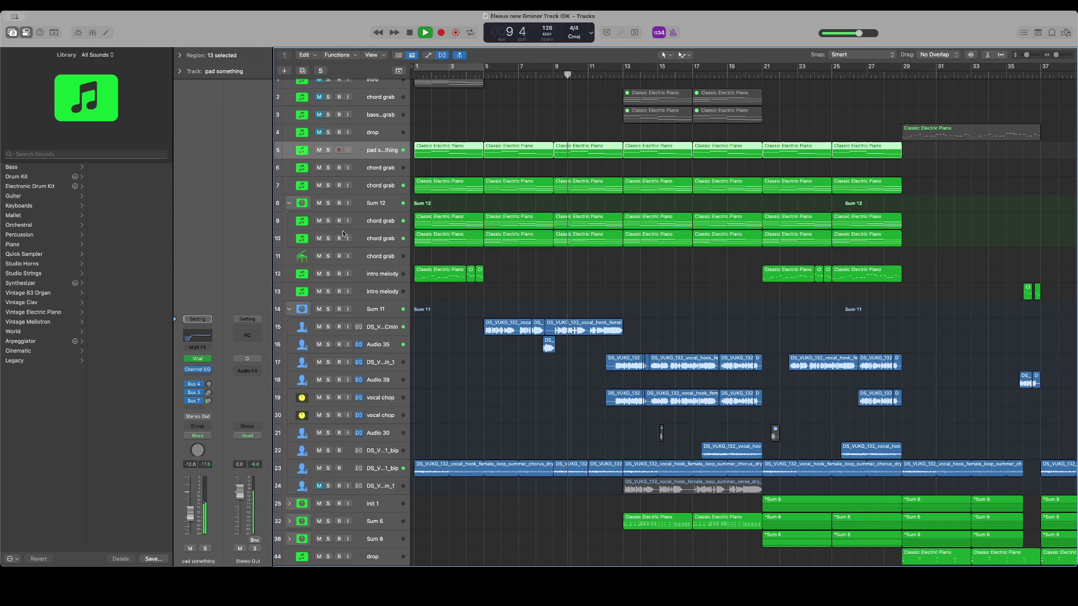
Set the volume of the row 7 chord grab track to -1.8 dB and stop playback
click(357, 192)
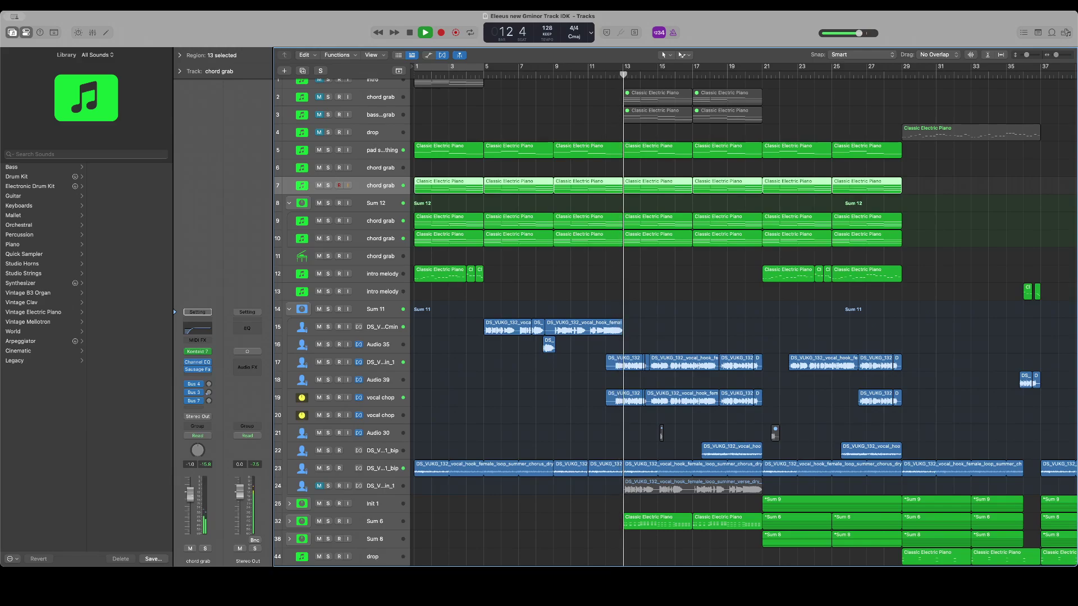
drag(192, 499, 193, 497)
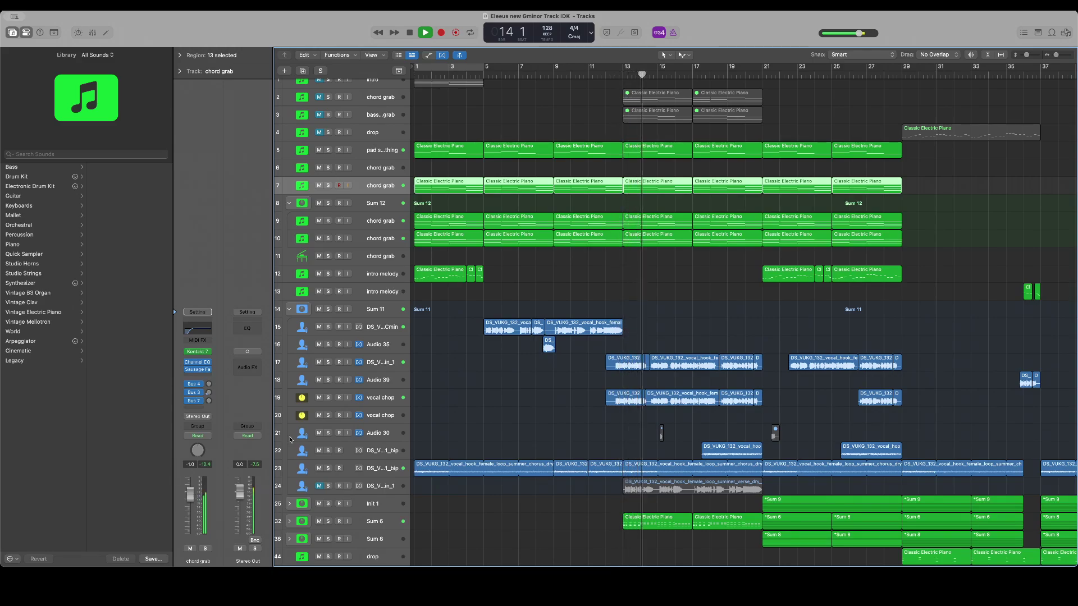
key(space)
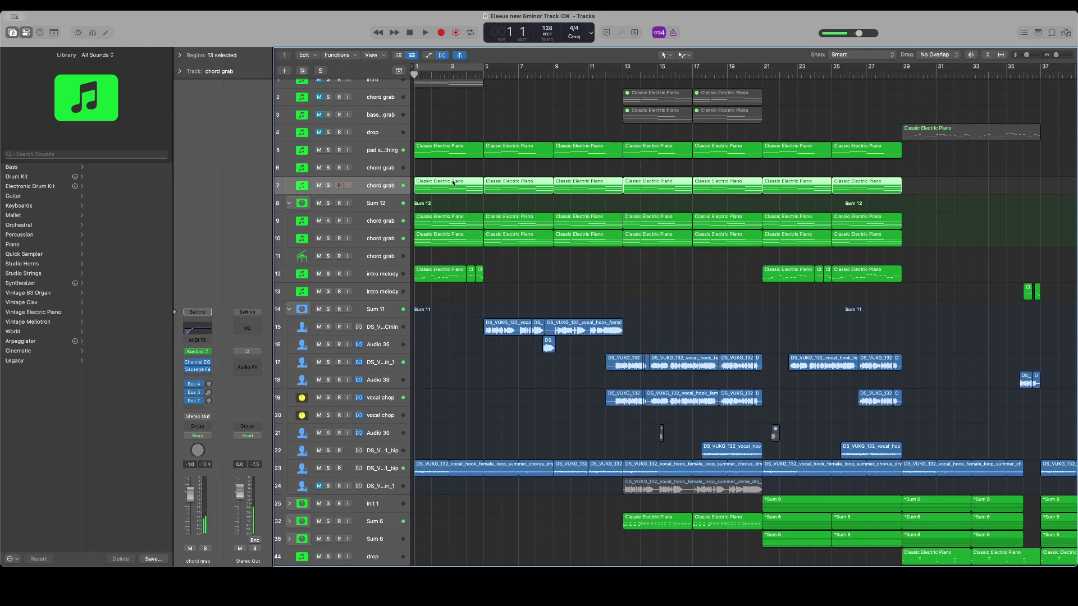
Try the intro without the pad track's three regions between bars 1 and 13, and undo their deletion
drag(463, 135, 569, 158)
key(Delete)
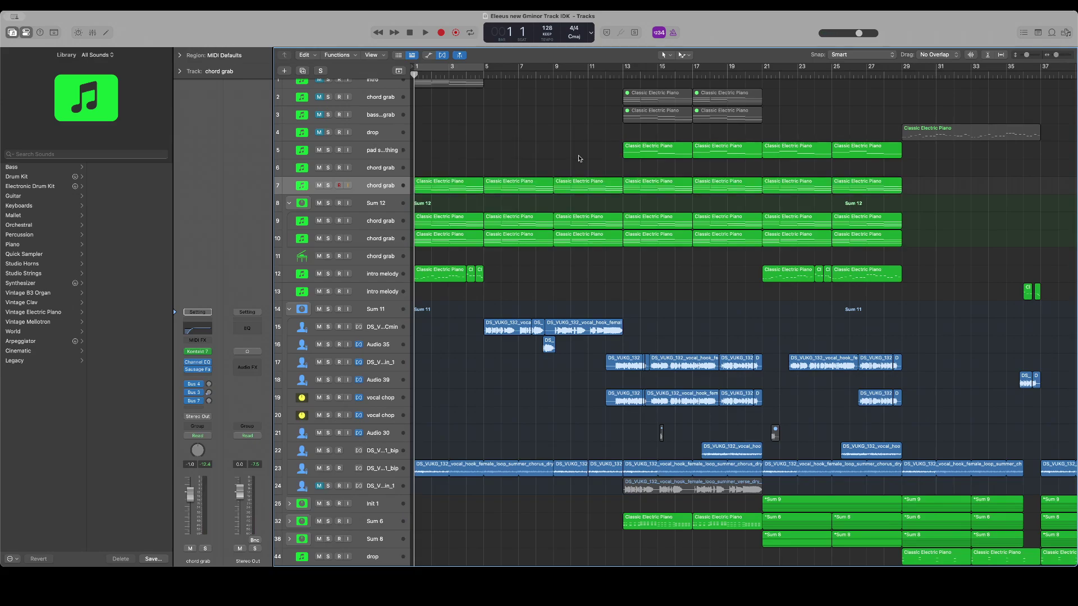
key(space)
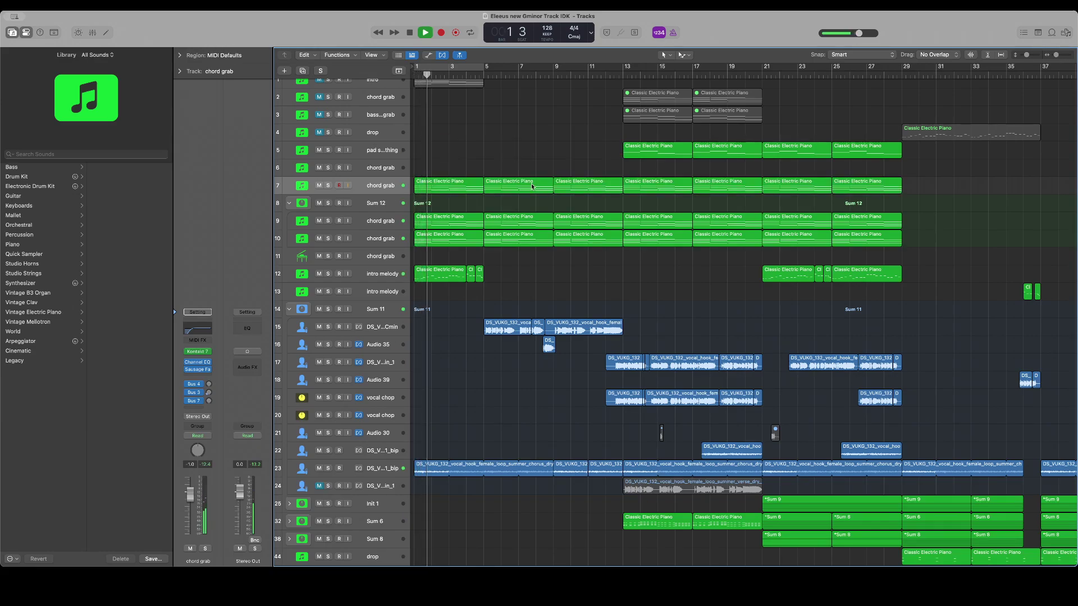
key(space)
key(super+z)
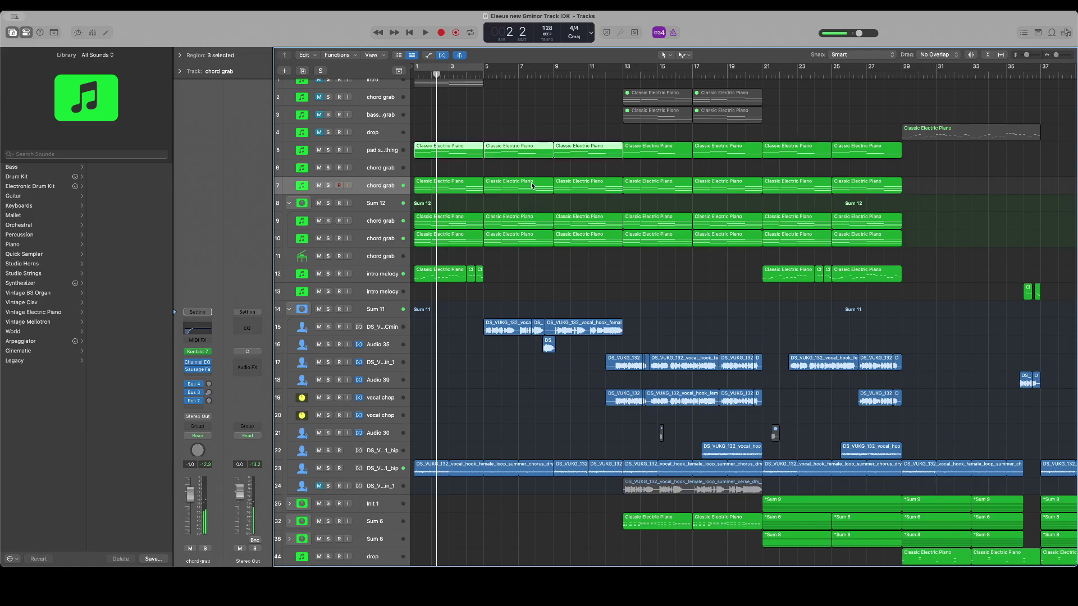
Play from the start and lower the low cut in the pad track's Channel EQ to 20 Hz
key(Return)
key(space)
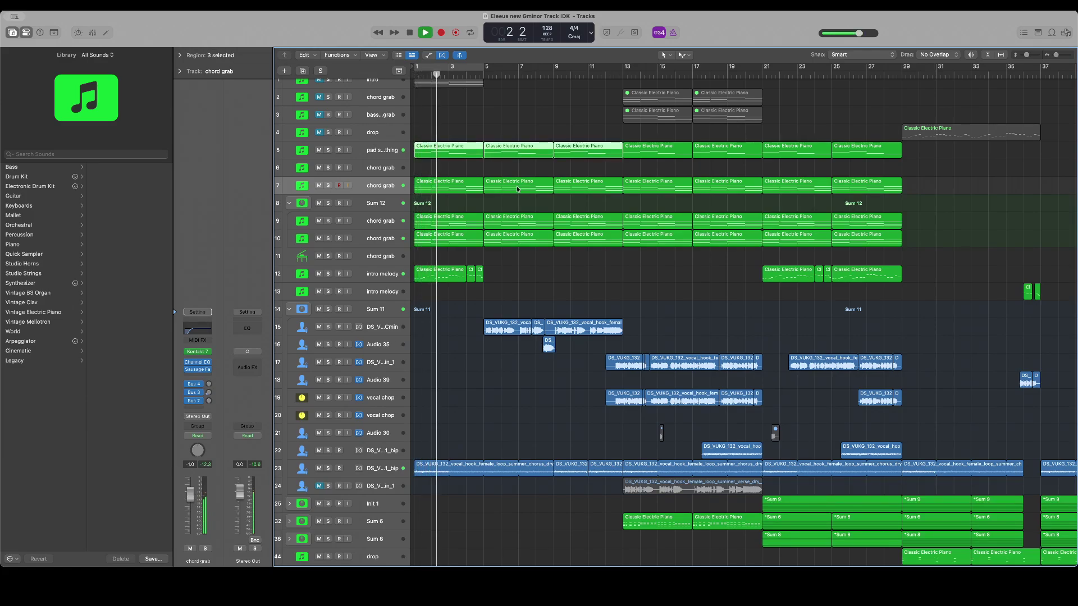
click(359, 149)
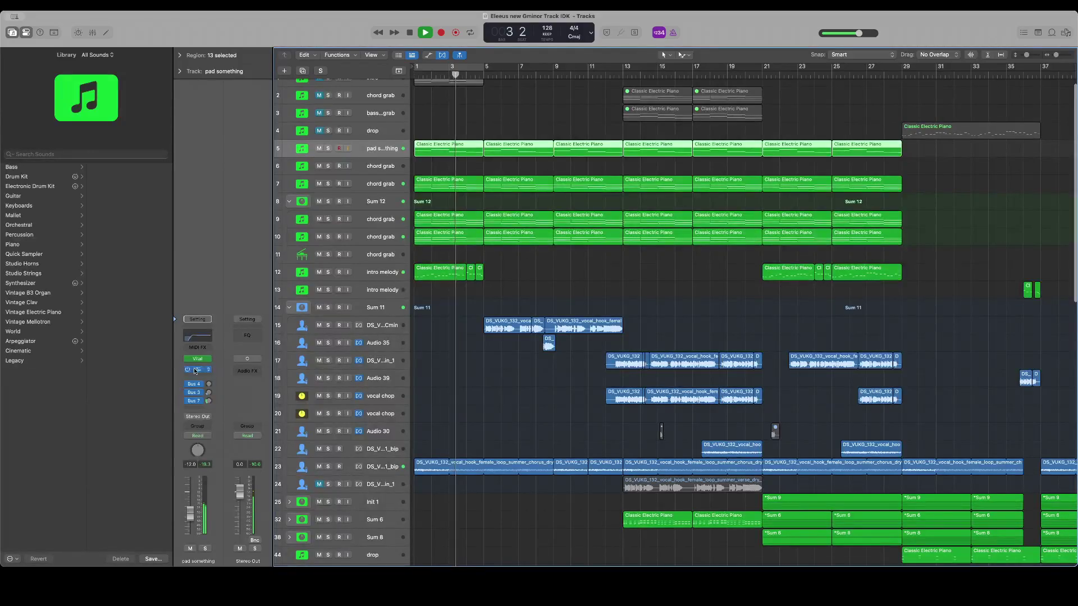
click(199, 339)
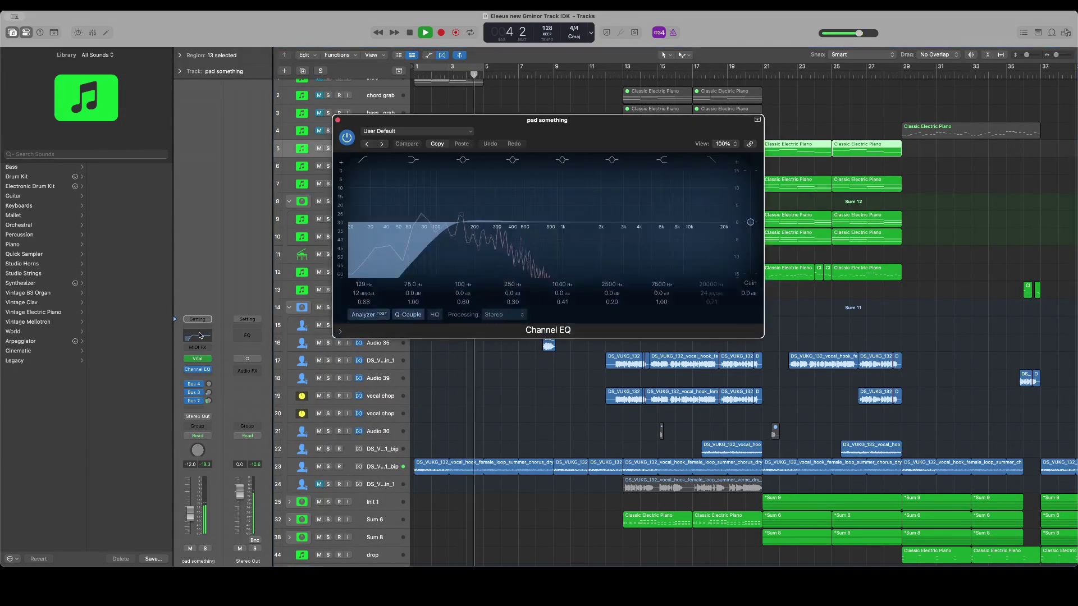
click(200, 337)
double_click(198, 336)
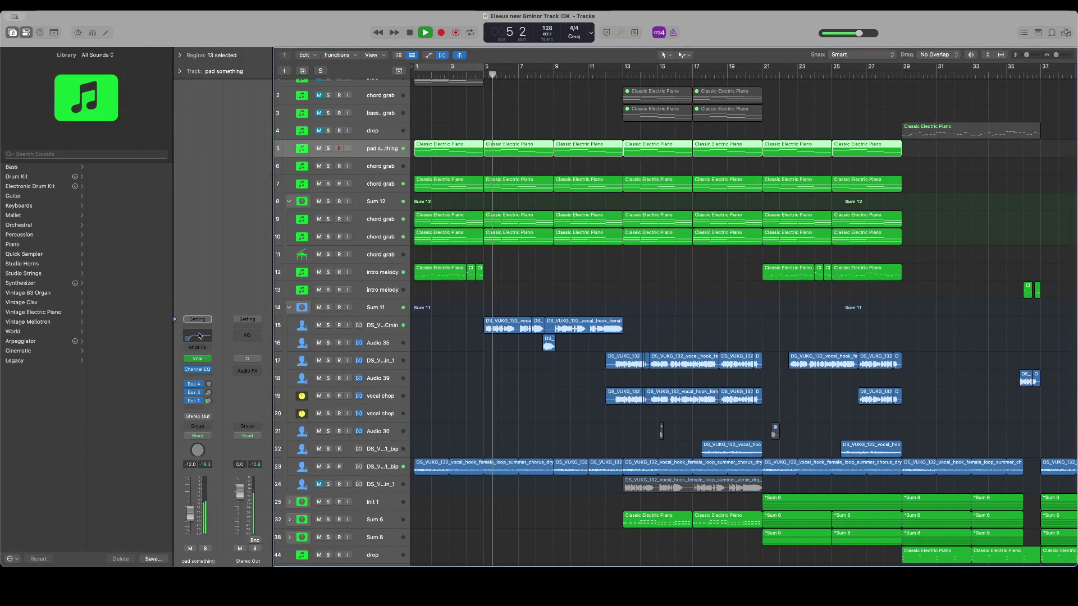
click(198, 335)
key(space)
drag(394, 250, 339, 231)
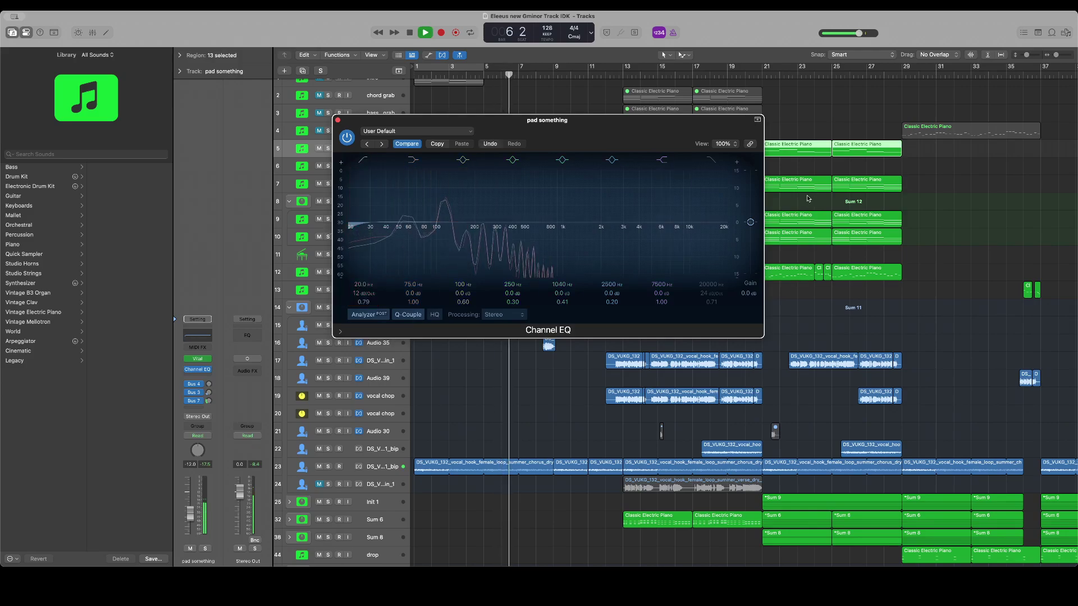
Apply a high cut at 230 Hz in the pad track's Channel EQ and stop playback
drag(709, 288, 709, 359)
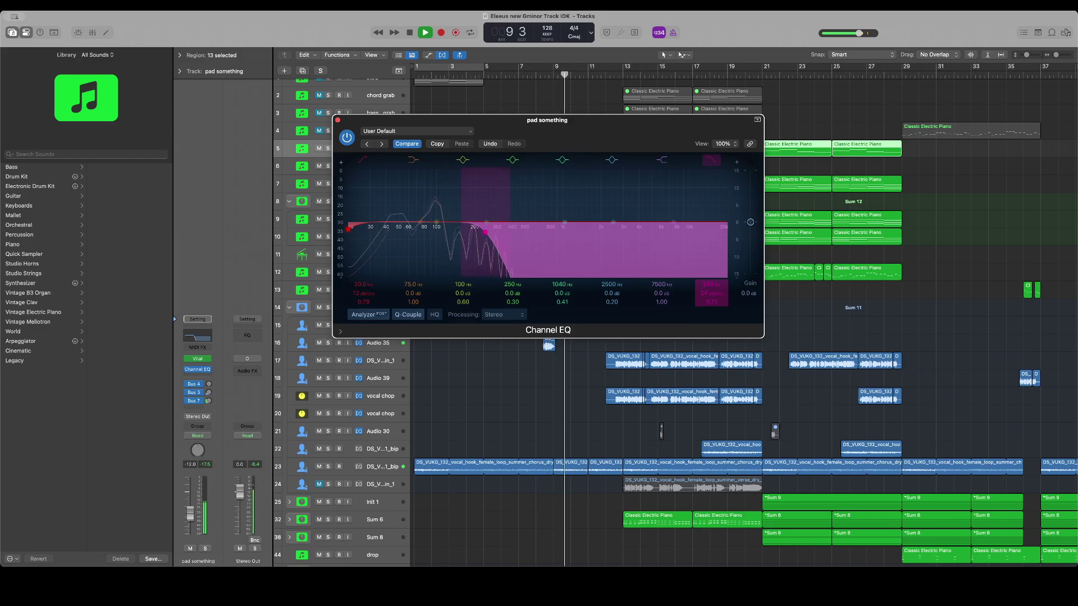
drag(618, 120, 842, 154)
key(space)
Open the row 7 chord grab track's Channel EQ beside the pad's EQ and raise its low-cut frequency
click(368, 178)
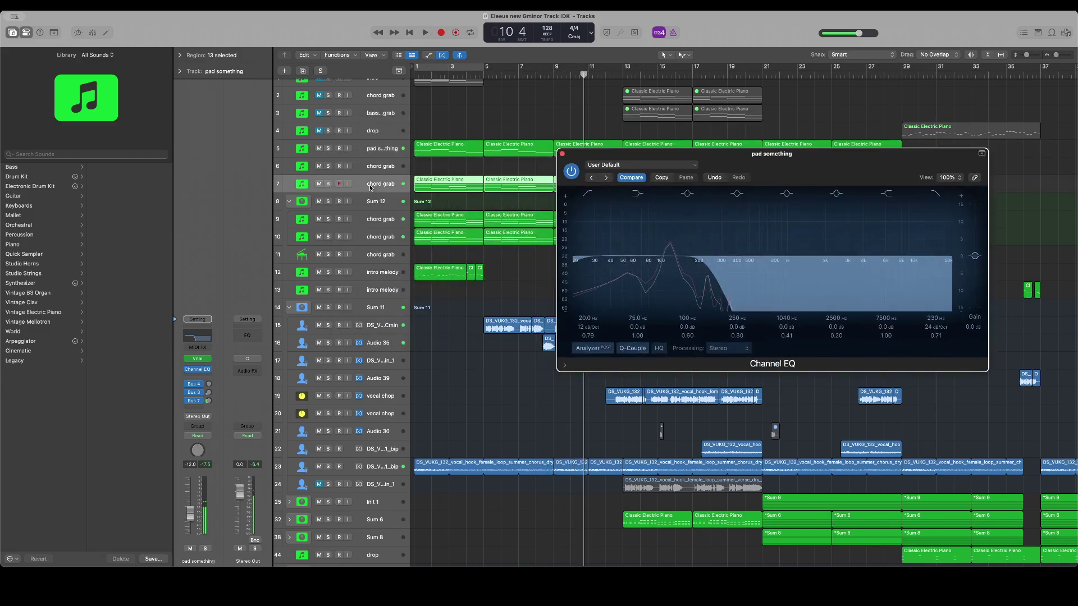
click(201, 332)
drag(553, 115, 419, 163)
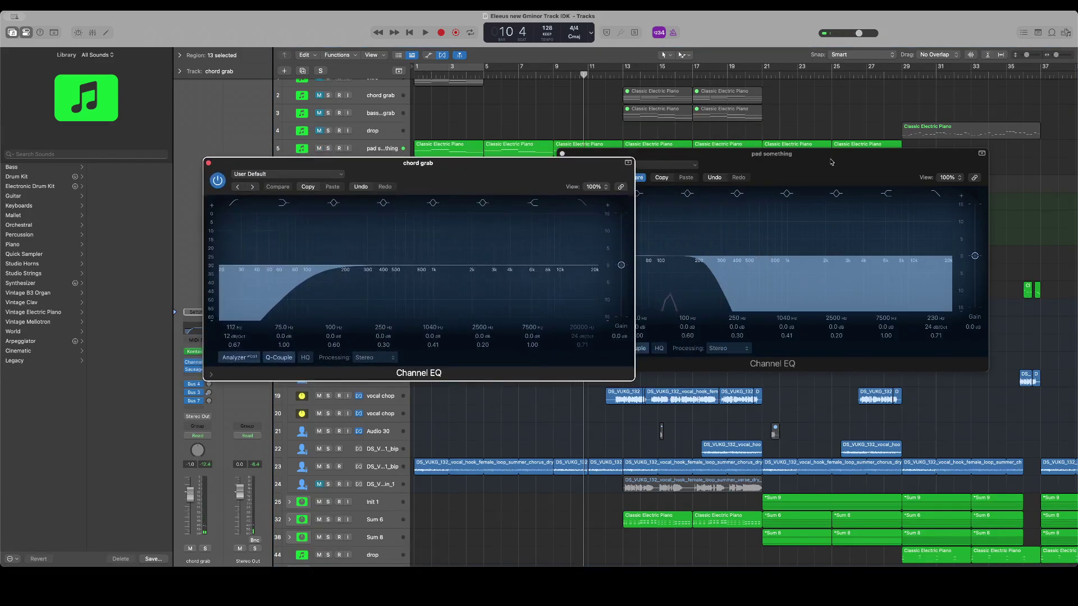
drag(832, 162, 339, 122)
drag(539, 181, 911, 114)
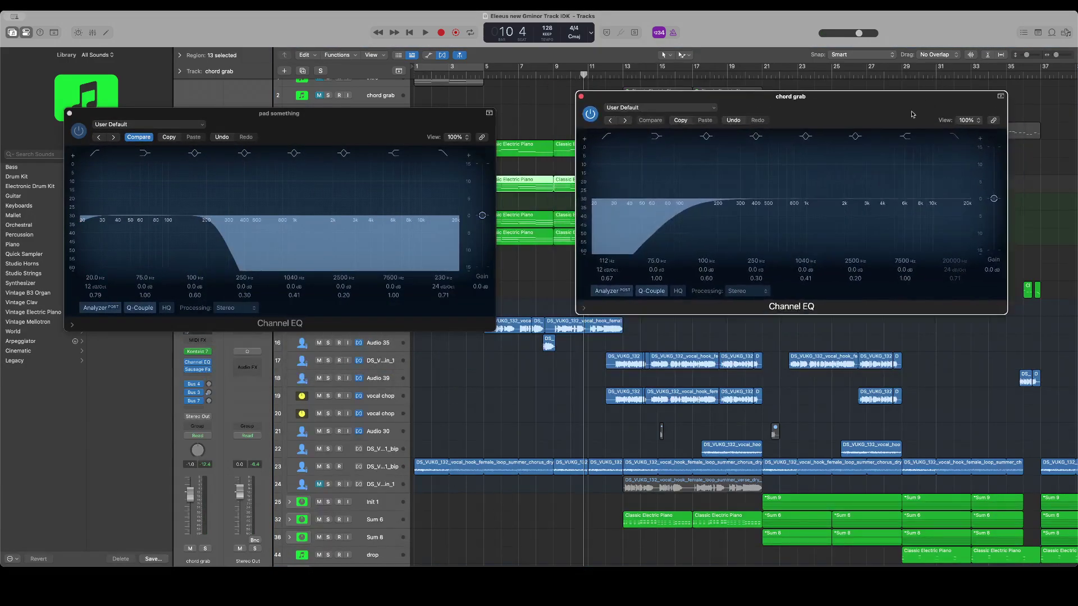
drag(687, 212, 730, 213)
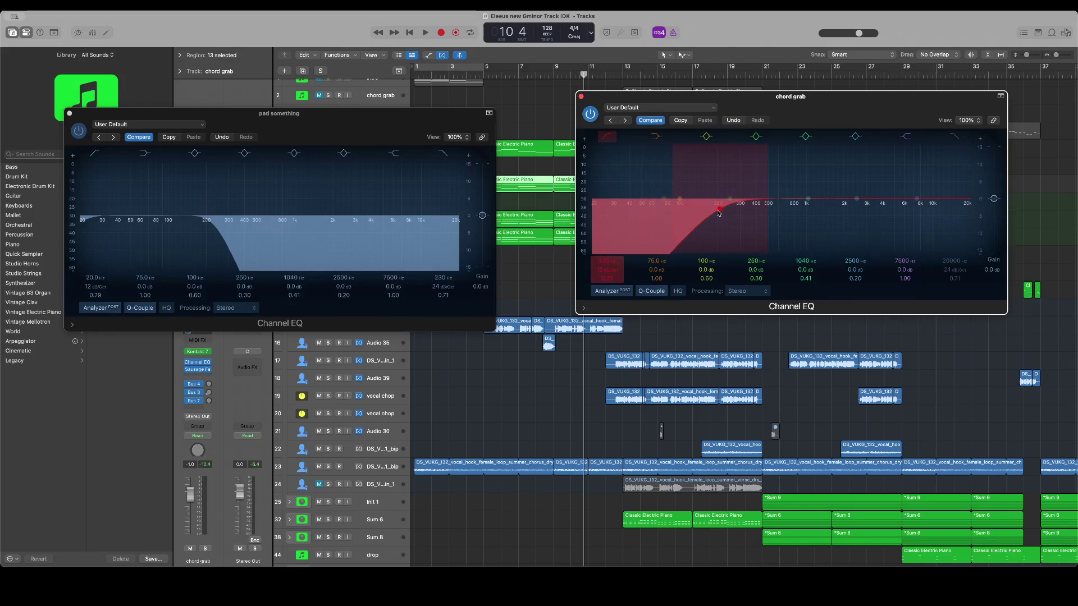
During playback, close the pad's EQ window, add a Channel EQ to the Sum 12 stack and place it beside the chord grab EQ
click(476, 76)
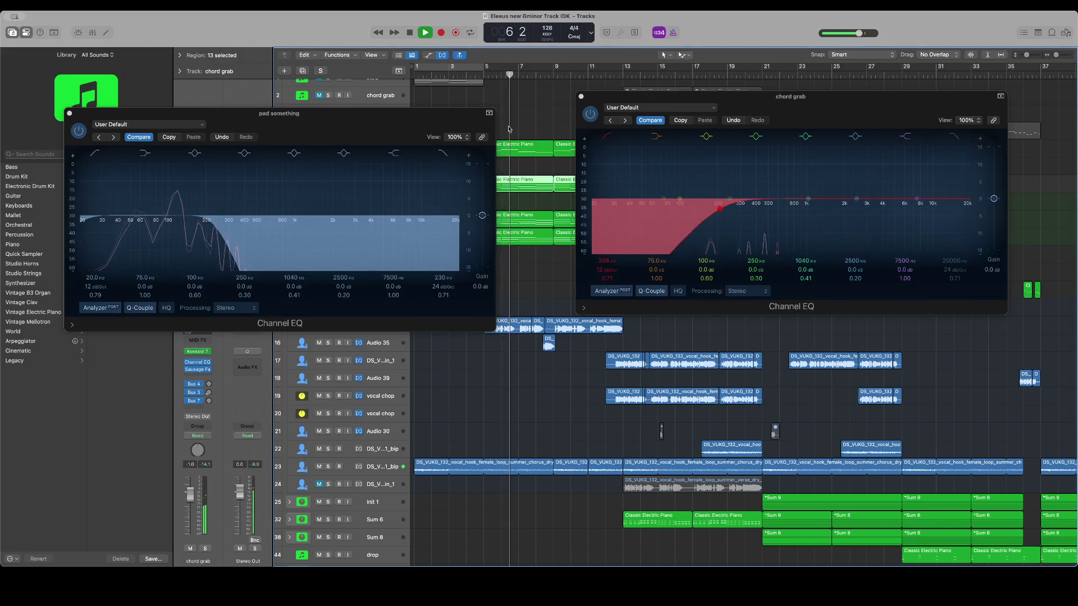
click(69, 113)
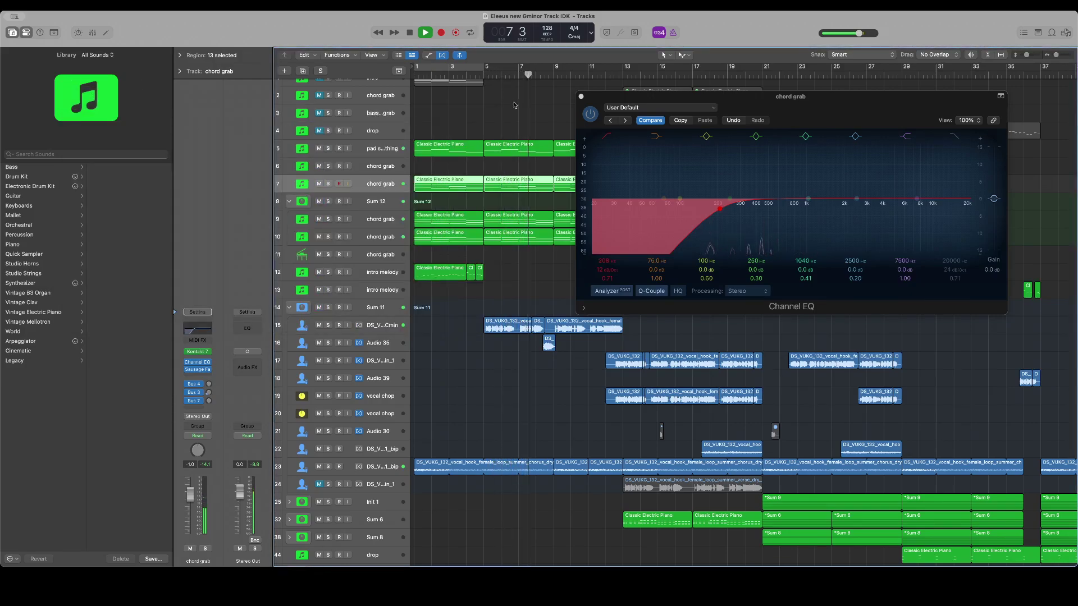
click(357, 205)
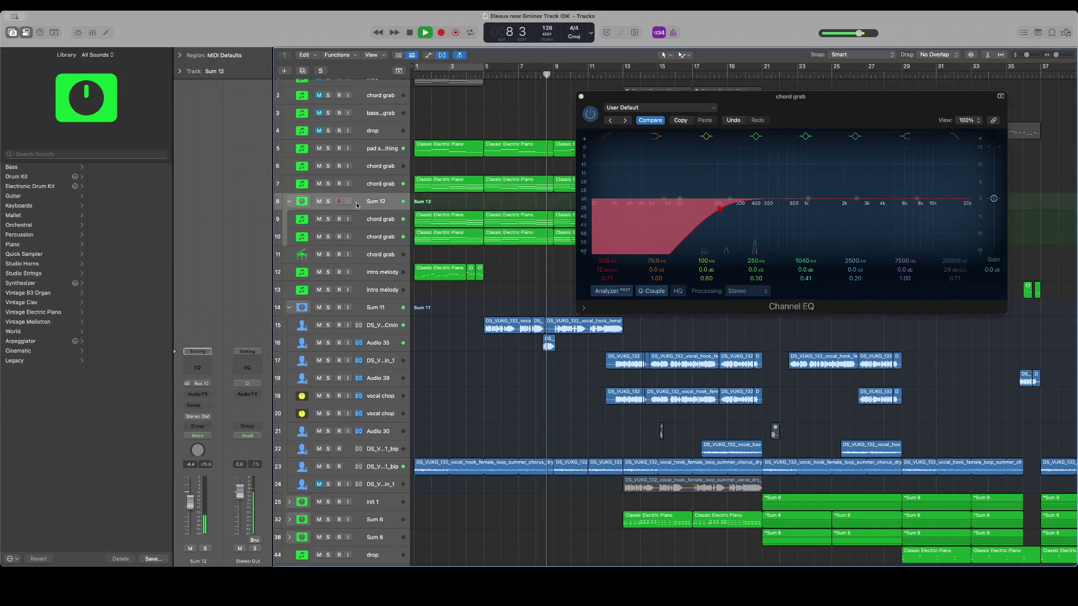
click(197, 363)
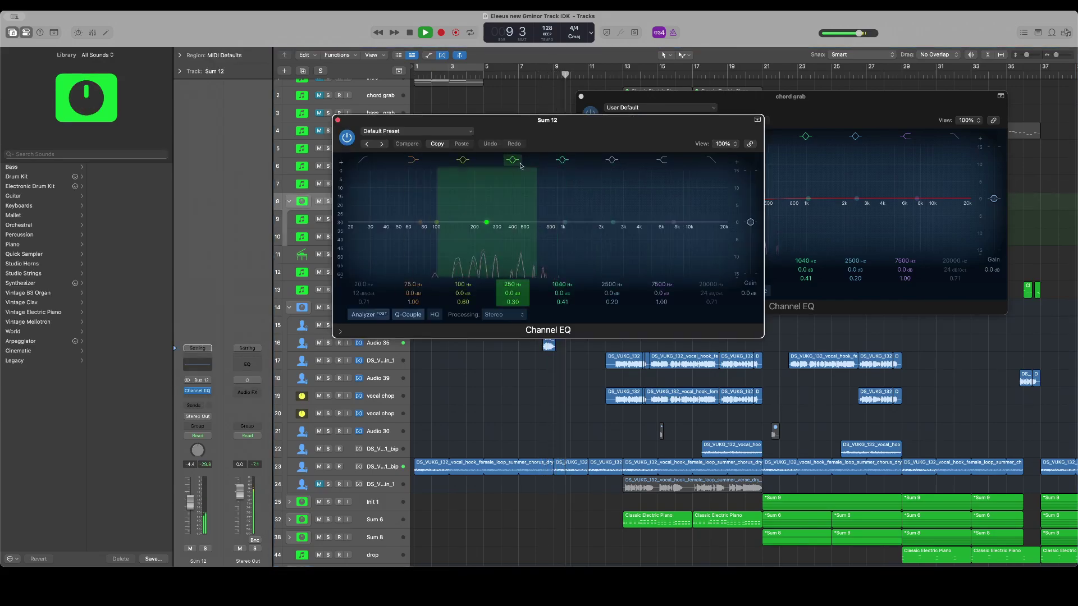
drag(575, 142, 330, 212)
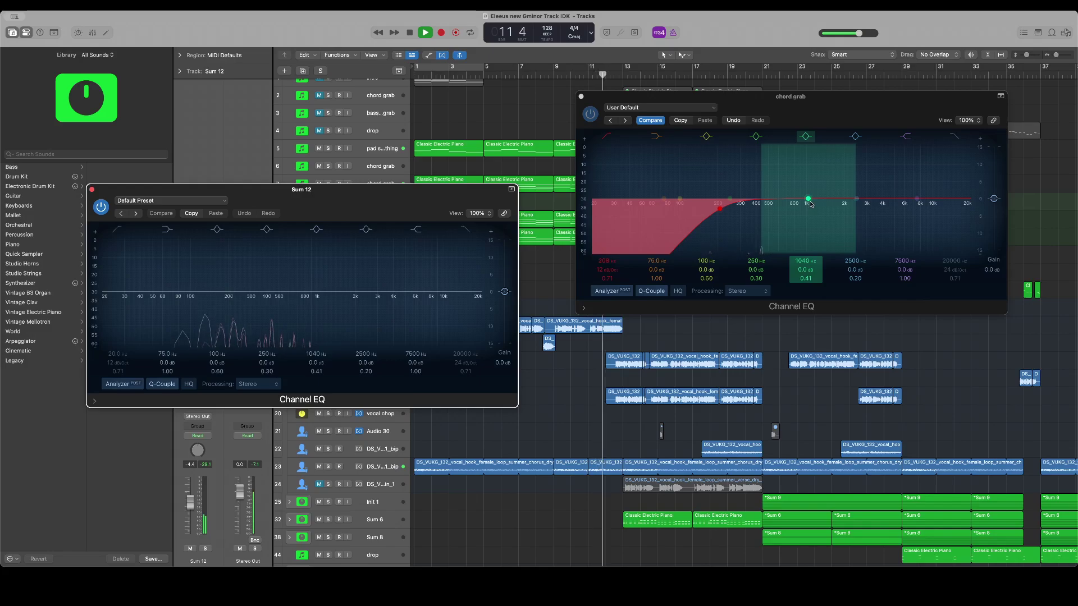
Boost the 1040 Hz band of the chord grab Channel EQ by 2.8 dB, retuned to 492 Hz, and close both EQ windows
drag(809, 200, 797, 200)
drag(771, 204, 769, 192)
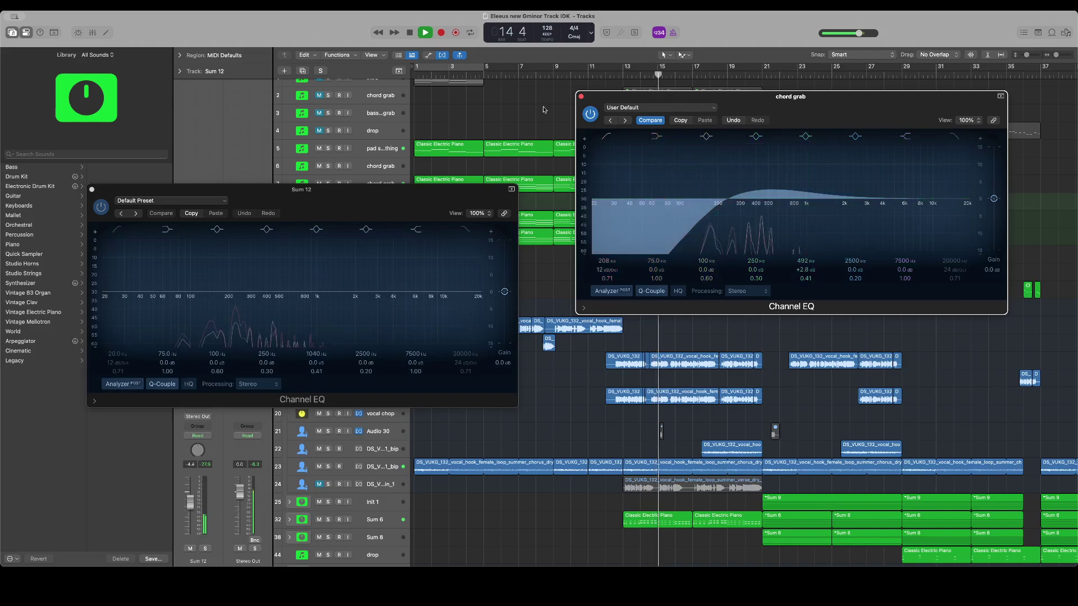
click(581, 96)
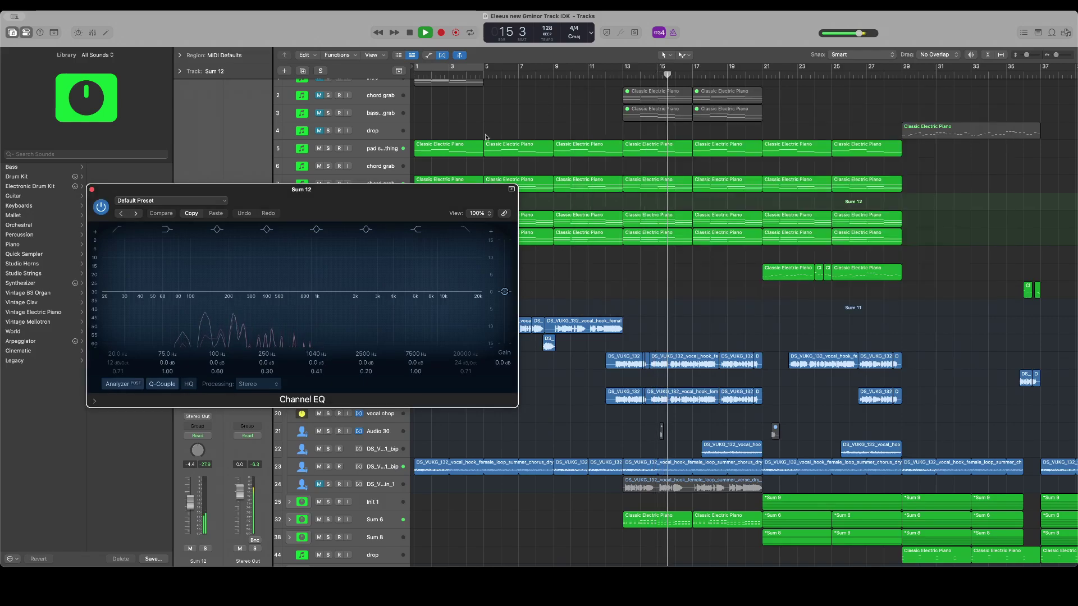
click(92, 190)
Audition the Sum 12 stack in solo, view its row 10 chord grab channel and clear the solo
click(328, 202)
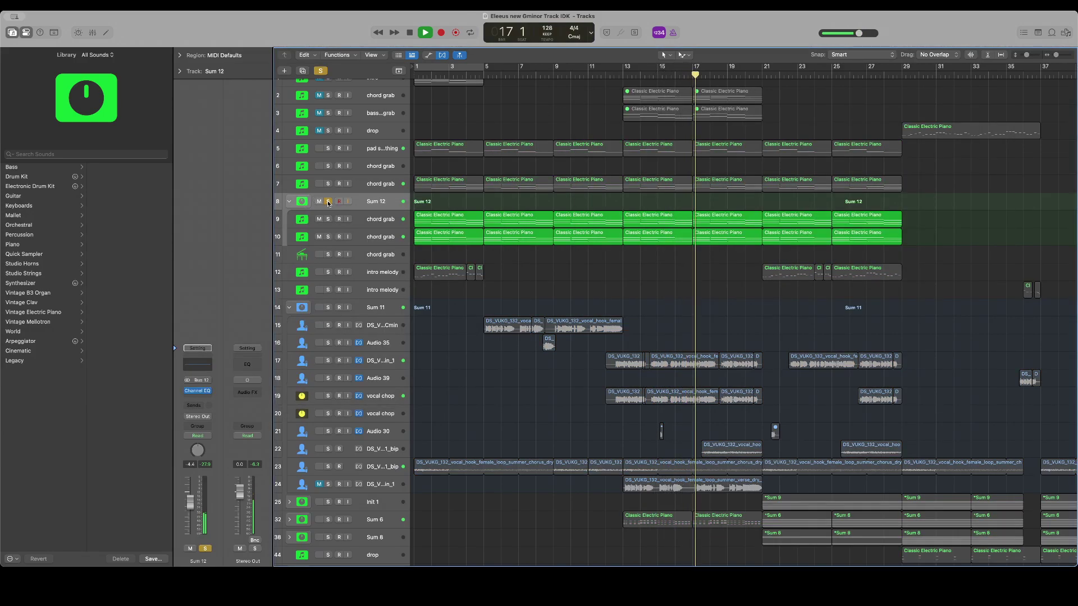
click(337, 236)
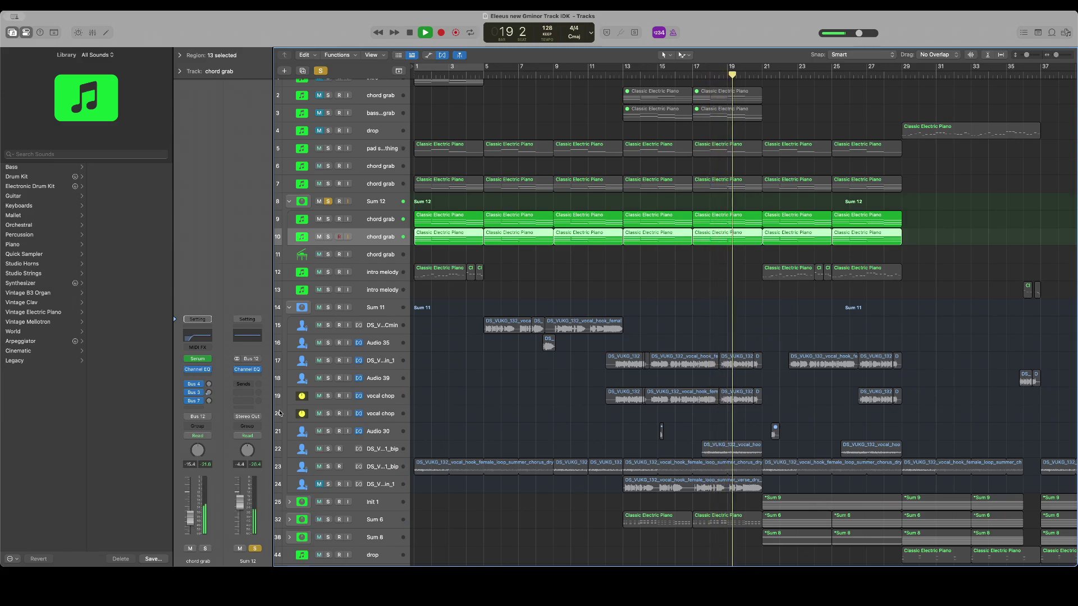
click(321, 71)
Audition the Sum 6 stack in solo with its subtracks expanded and its channel strip shown, and clear the solo
scroll(356, 292, right, 5)
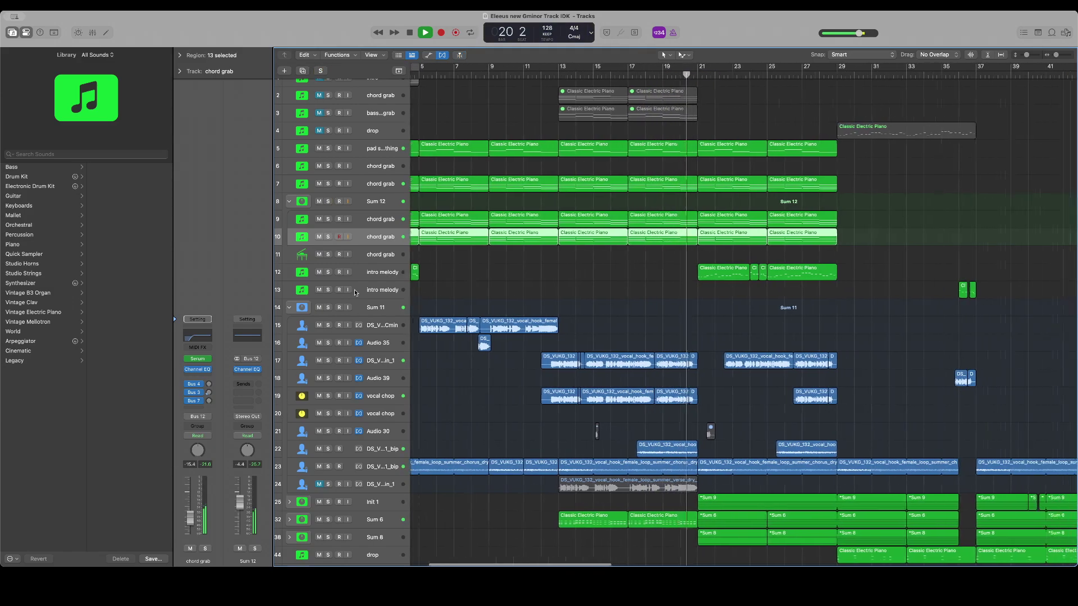
scroll(355, 292, down, 6)
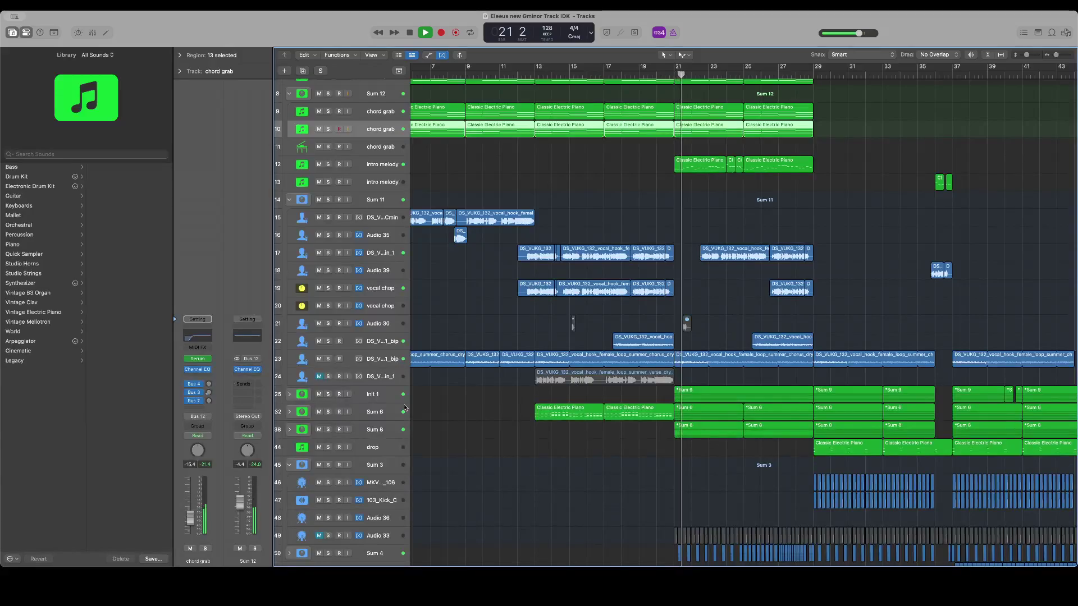
scroll(414, 404, up, 6)
scroll(414, 404, down, 10)
scroll(414, 404, up, 6)
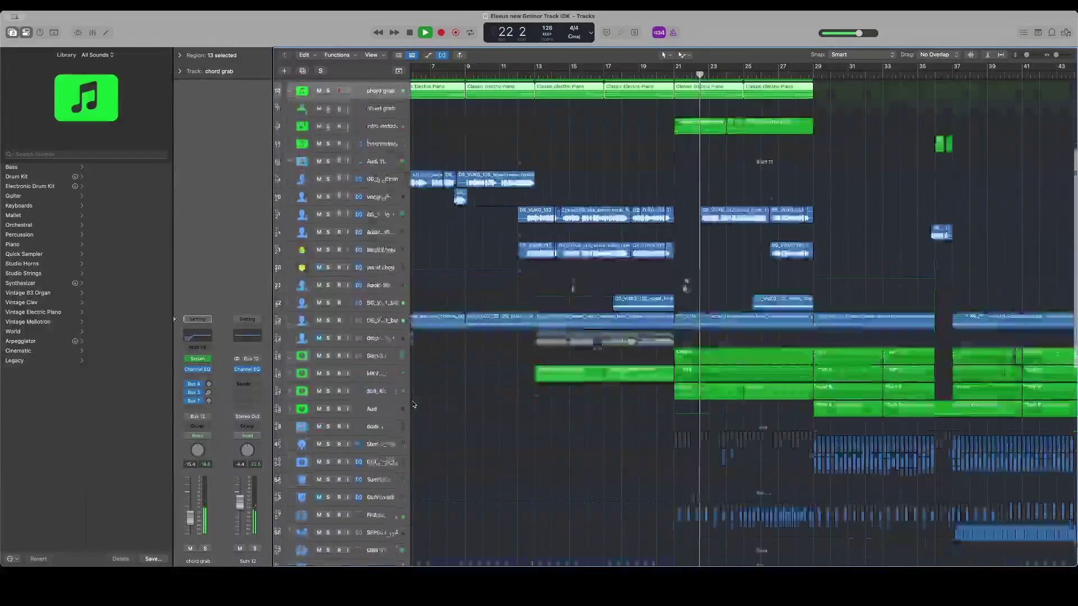
scroll(413, 404, down, 9)
scroll(413, 404, right, 5)
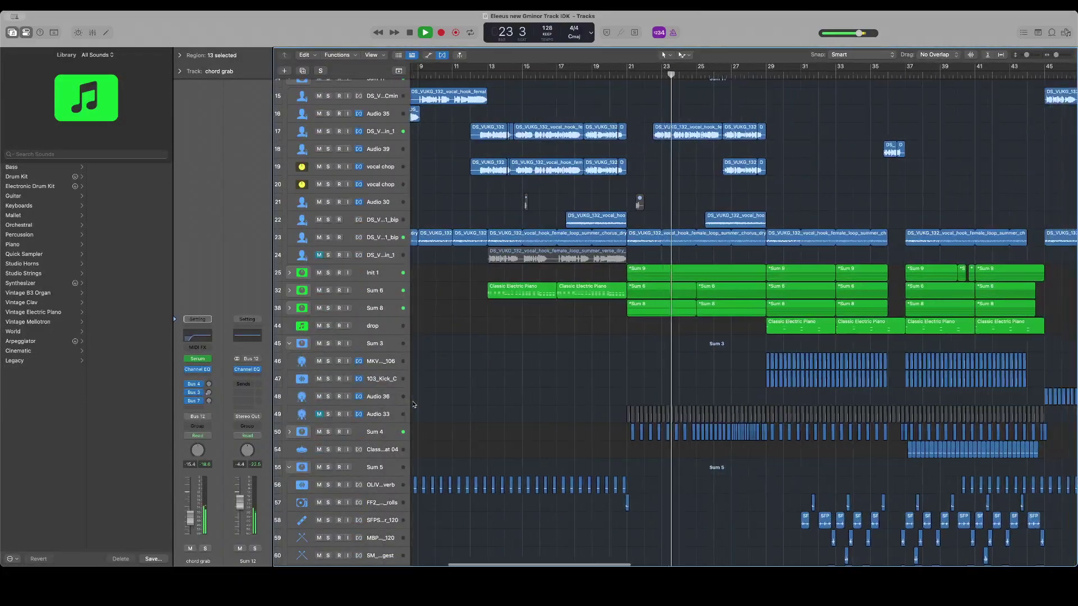
click(329, 291)
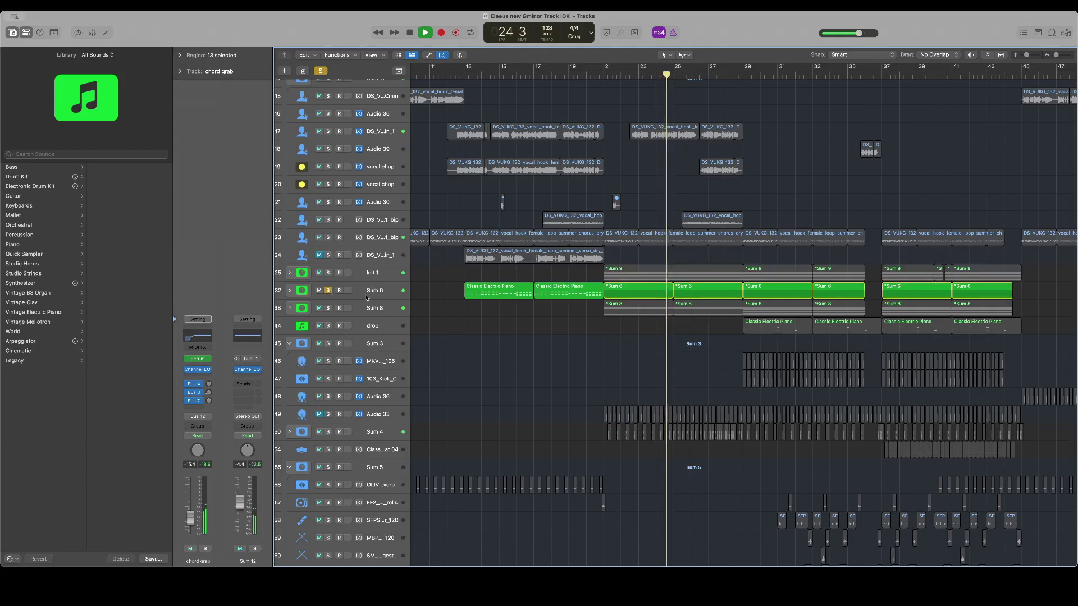
click(289, 290)
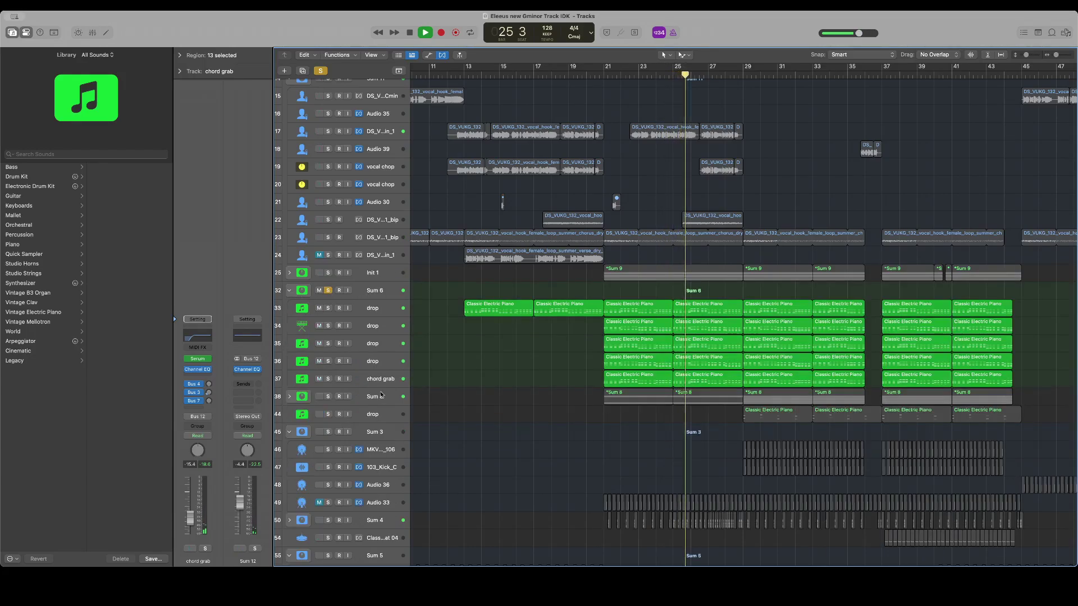
click(378, 290)
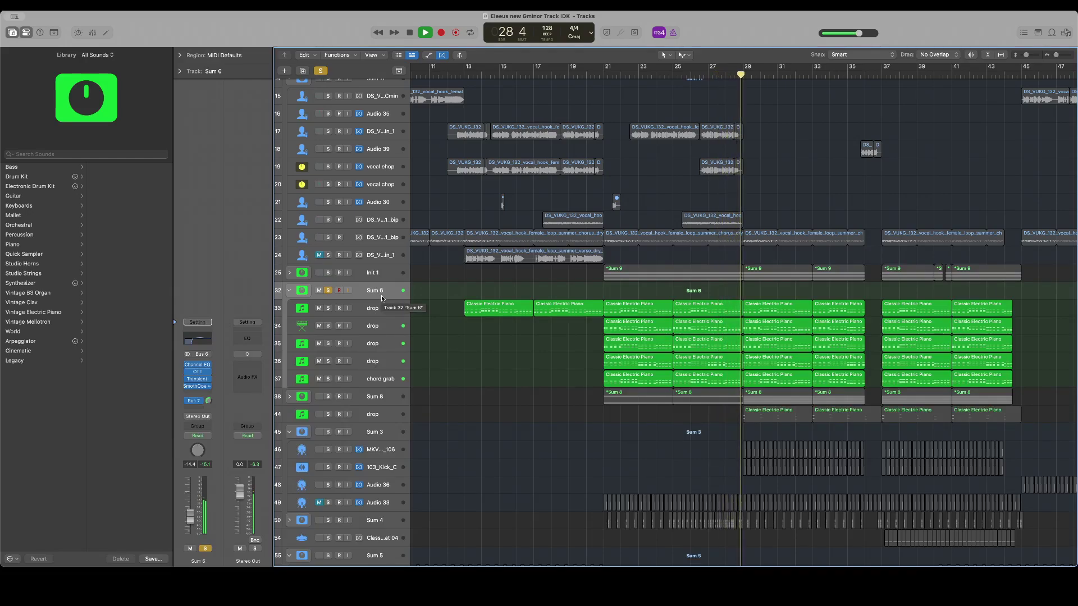
scroll(381, 296, up, 1)
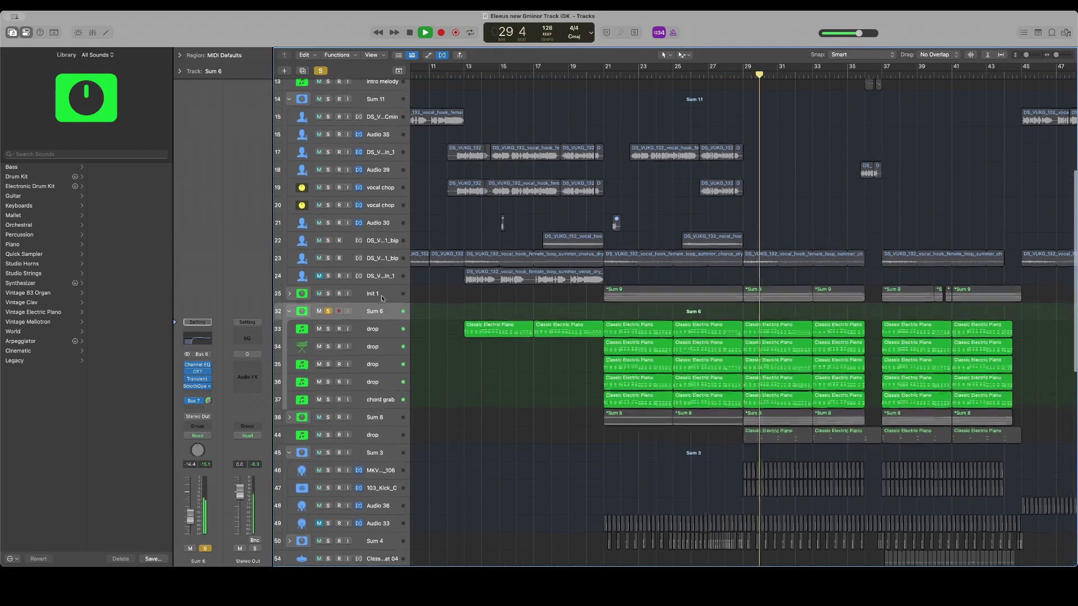
click(320, 70)
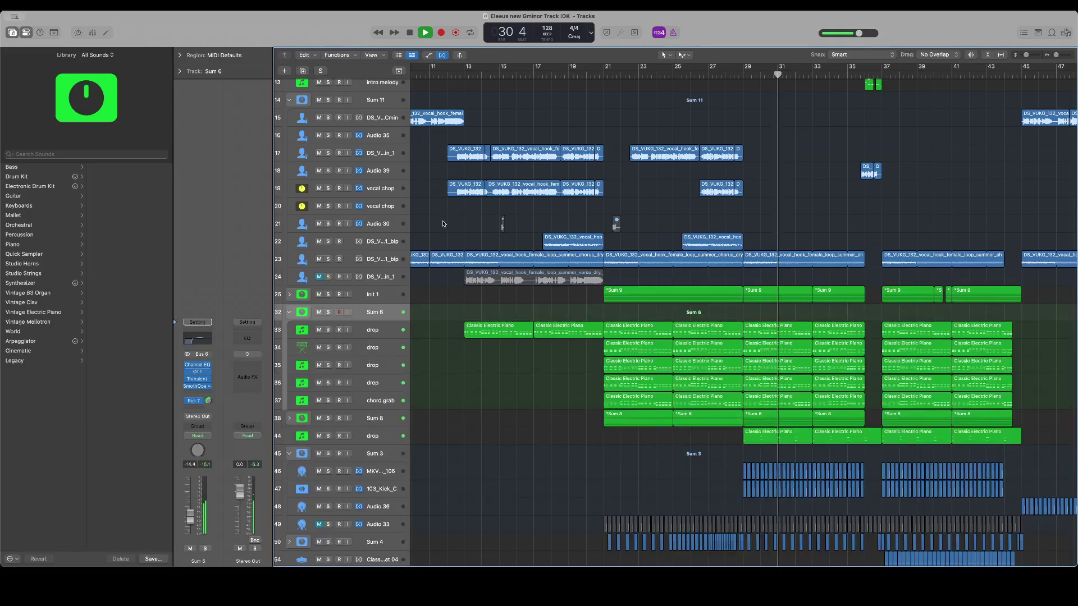
Listen to the transition after the drop by playing the arrangement from bar 44, beat 3
scroll(443, 224, right, 5)
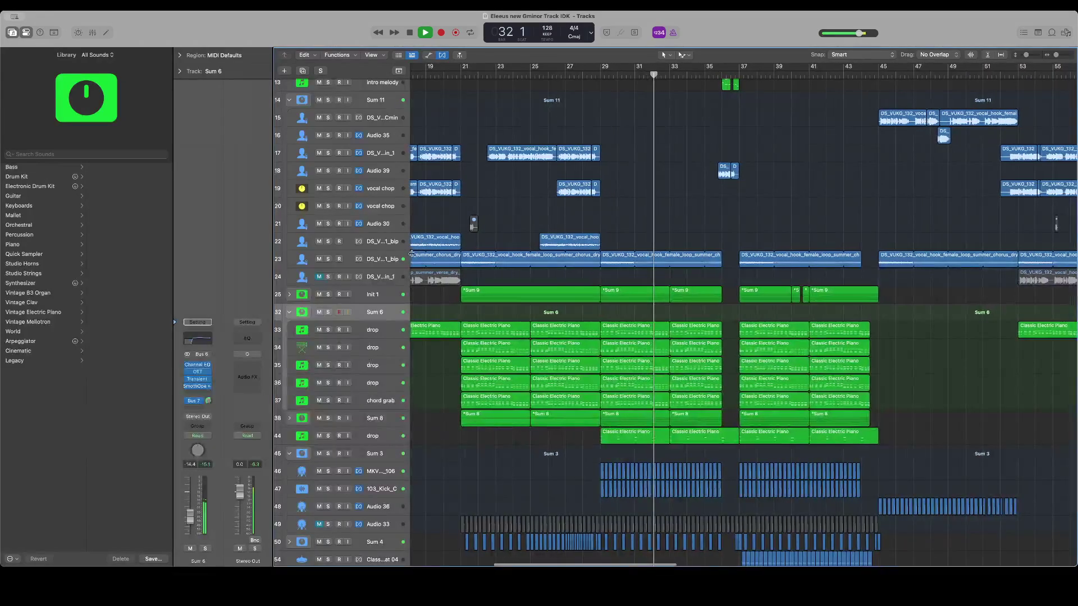
scroll(412, 254, right, 10)
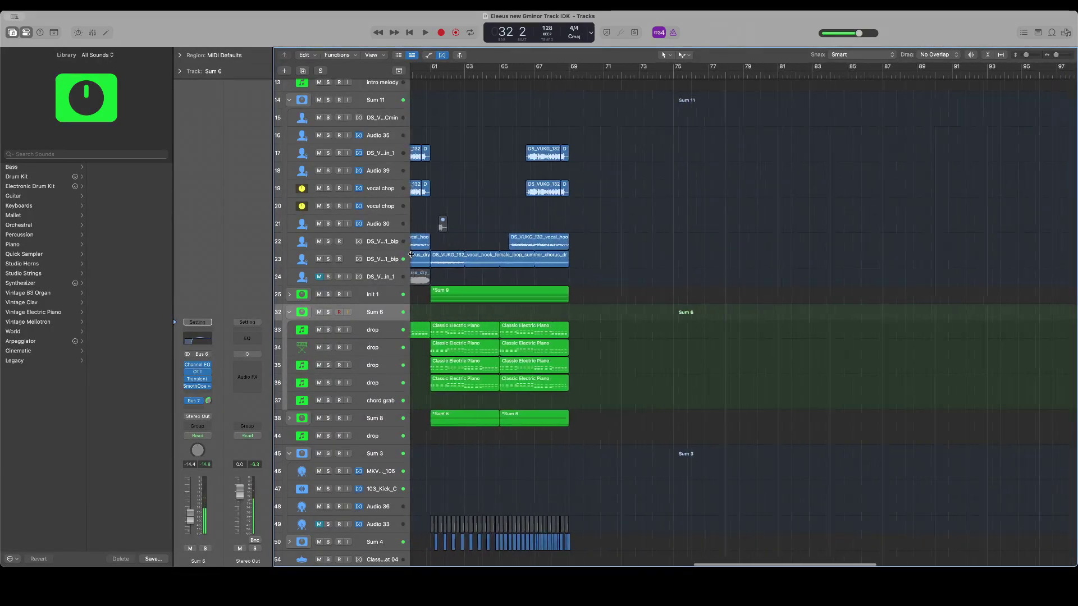
scroll(412, 255, left, 6)
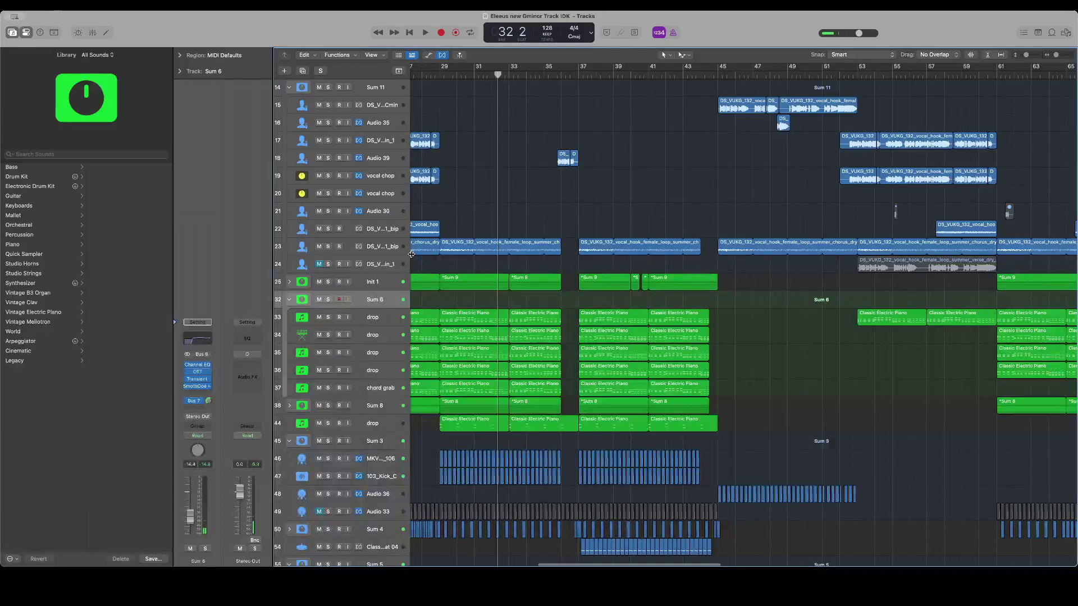
scroll(411, 254, right, 3)
click(608, 76)
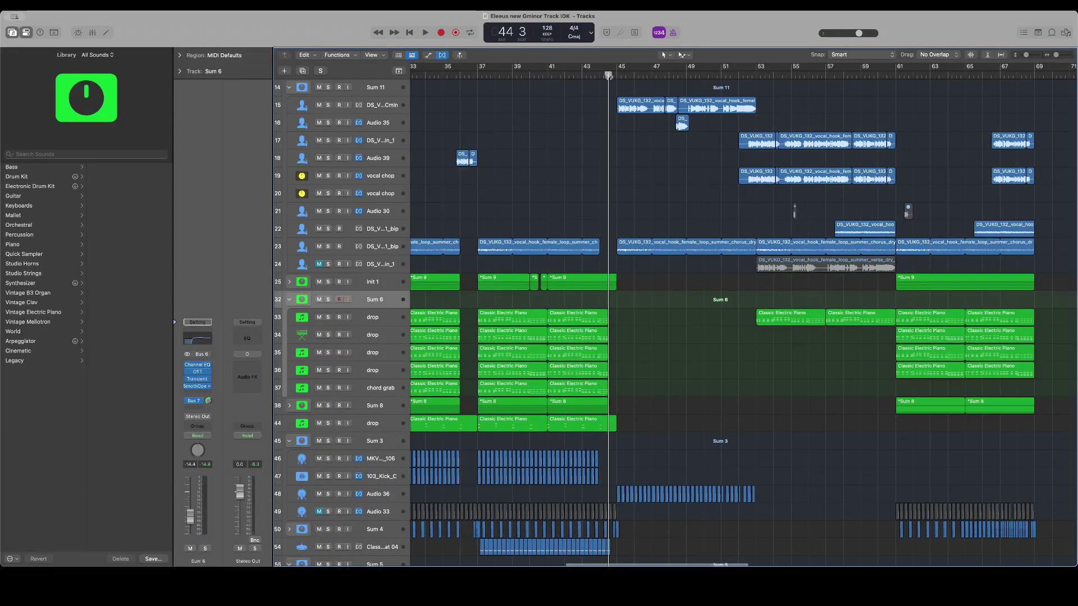
key(space)
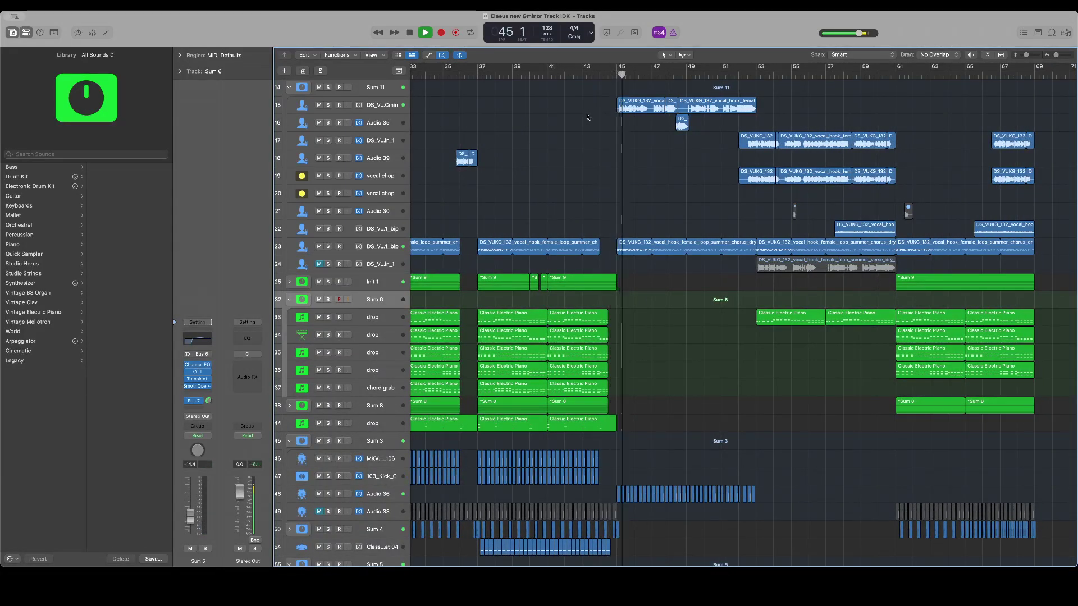
scroll(587, 117, up, 2)
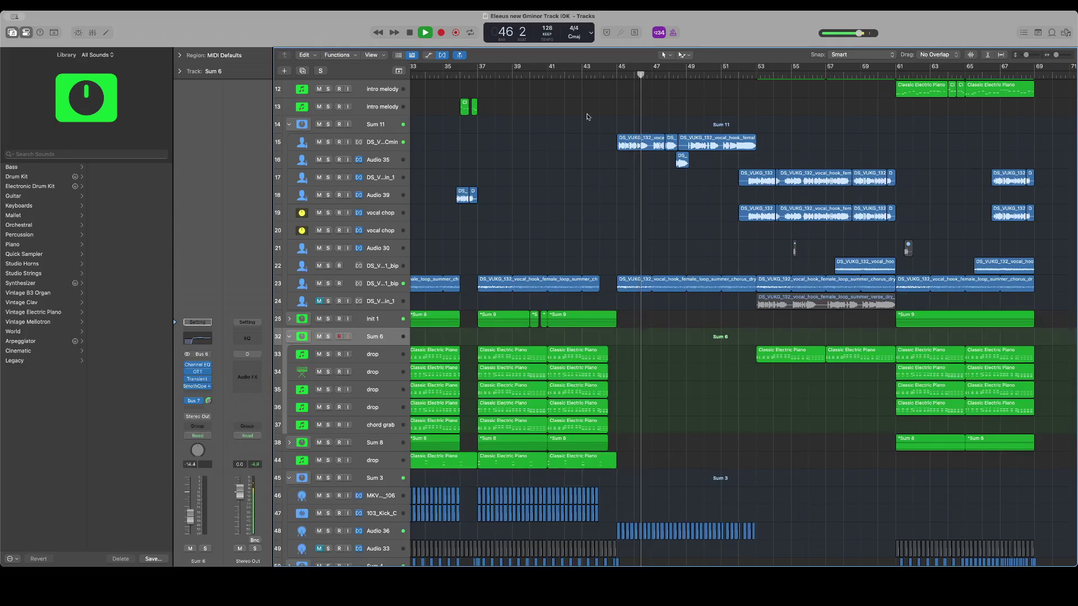
scroll(587, 117, right, 2)
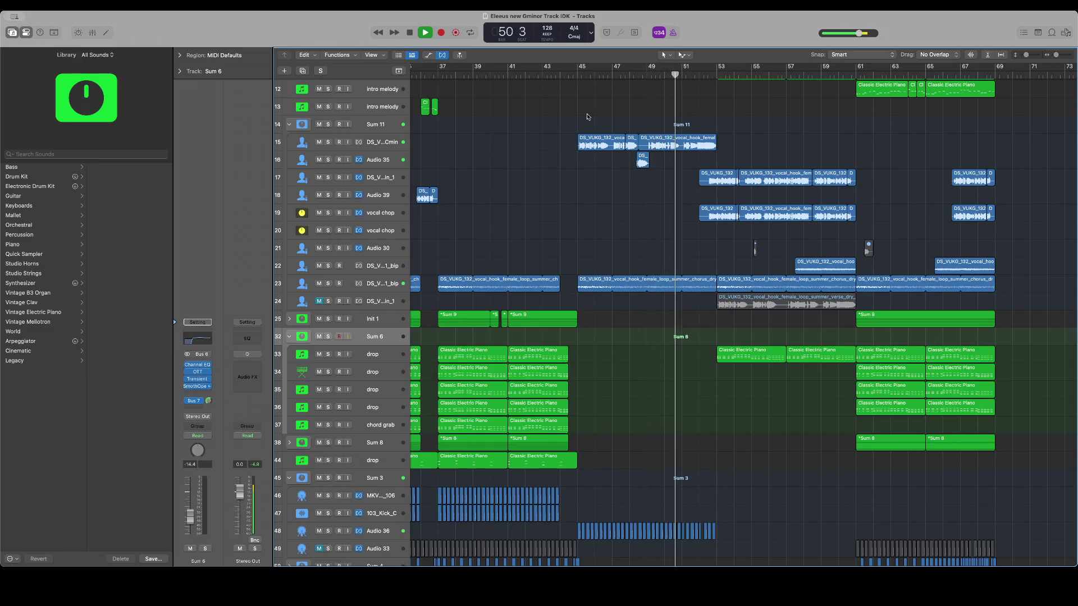
scroll(587, 116, right, 2)
Briefly toggle solo on the row 11 Concert Grand chord grab track and select it to inspect its channel during playback
scroll(587, 117, up, 5)
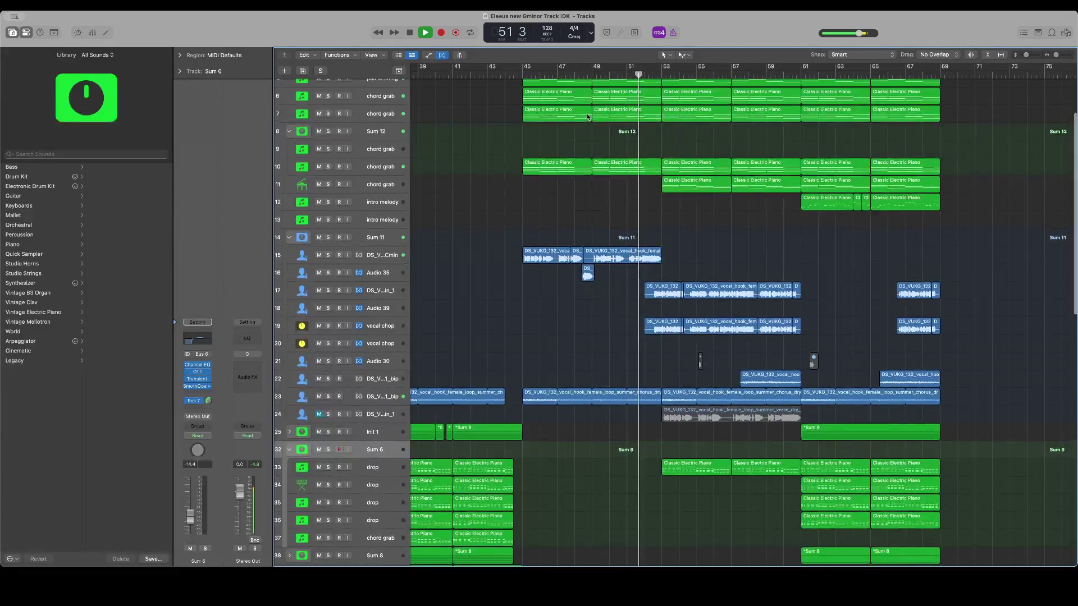
scroll(587, 117, up, 5)
scroll(587, 116, right, 1)
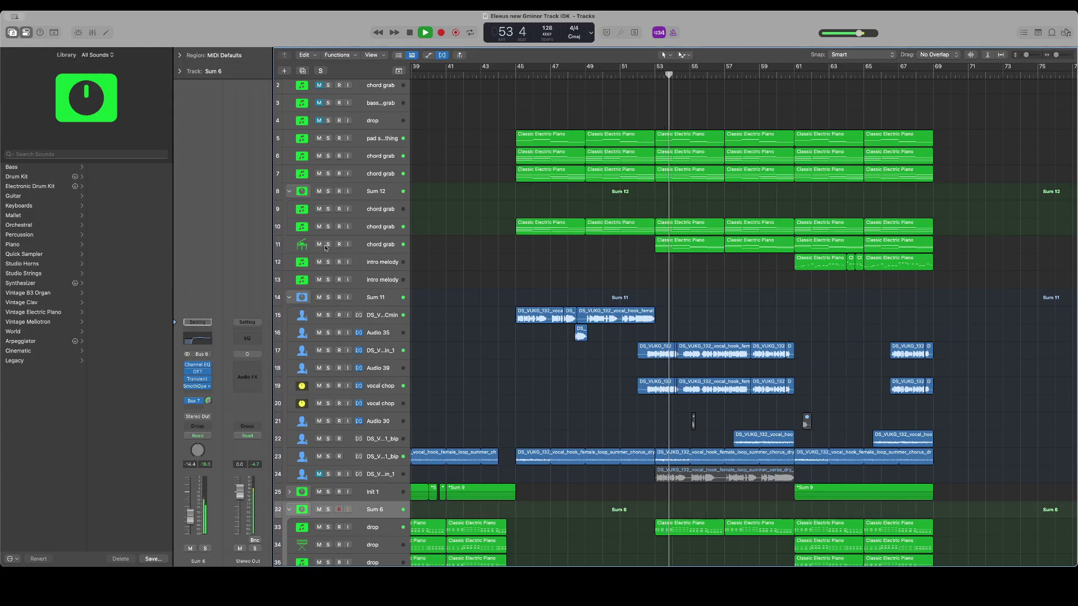
click(327, 245)
click(328, 245)
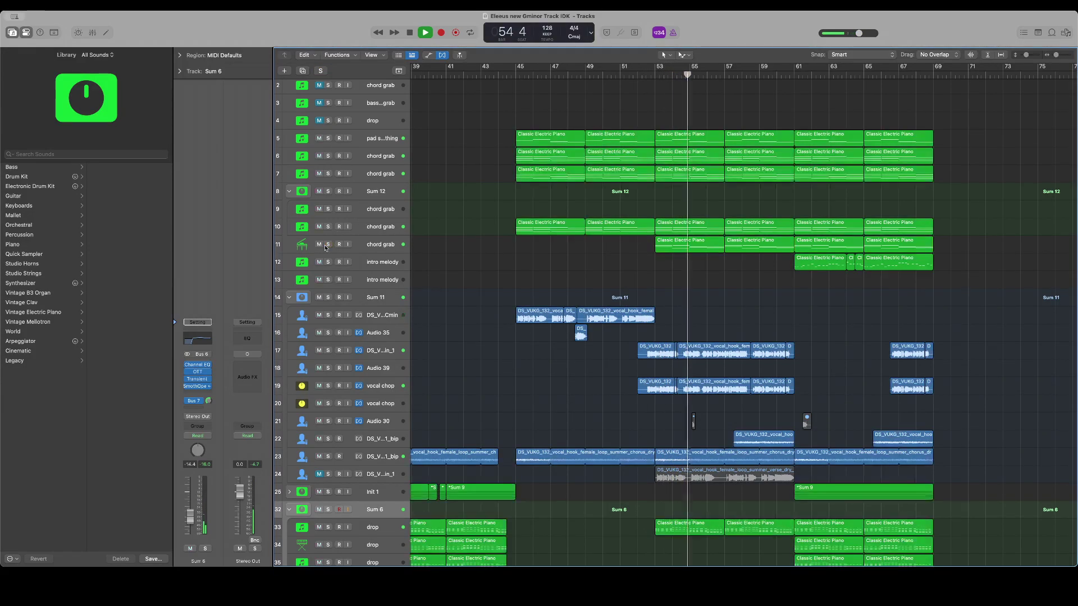
click(363, 247)
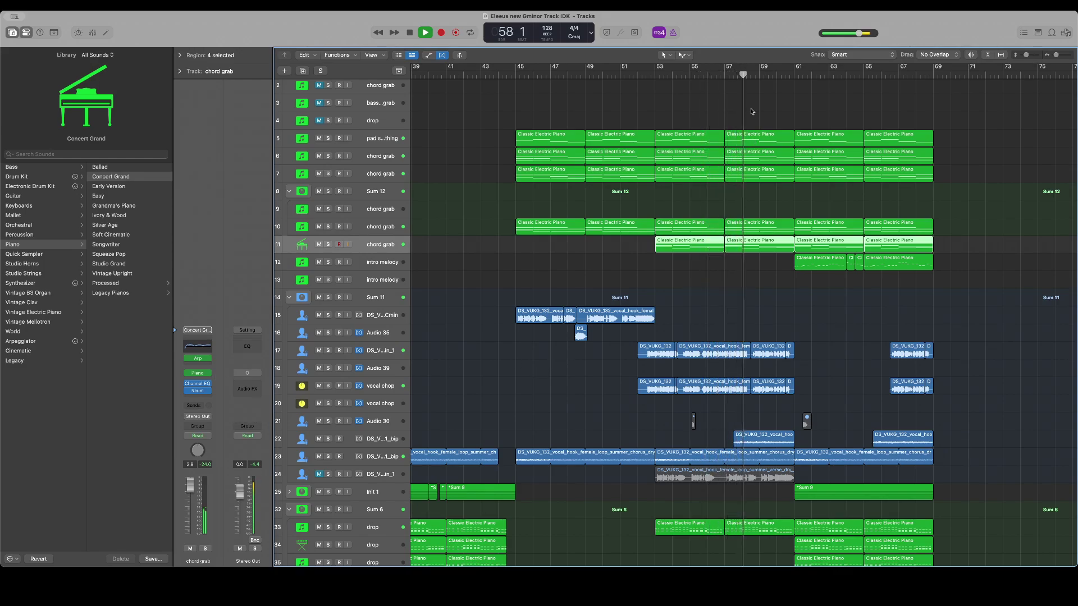
Expand the Sum 4 stack, zoomed in on bars 59 to 71, and play its clap and snare build-up from before bar 67
scroll(834, 320, down, 10)
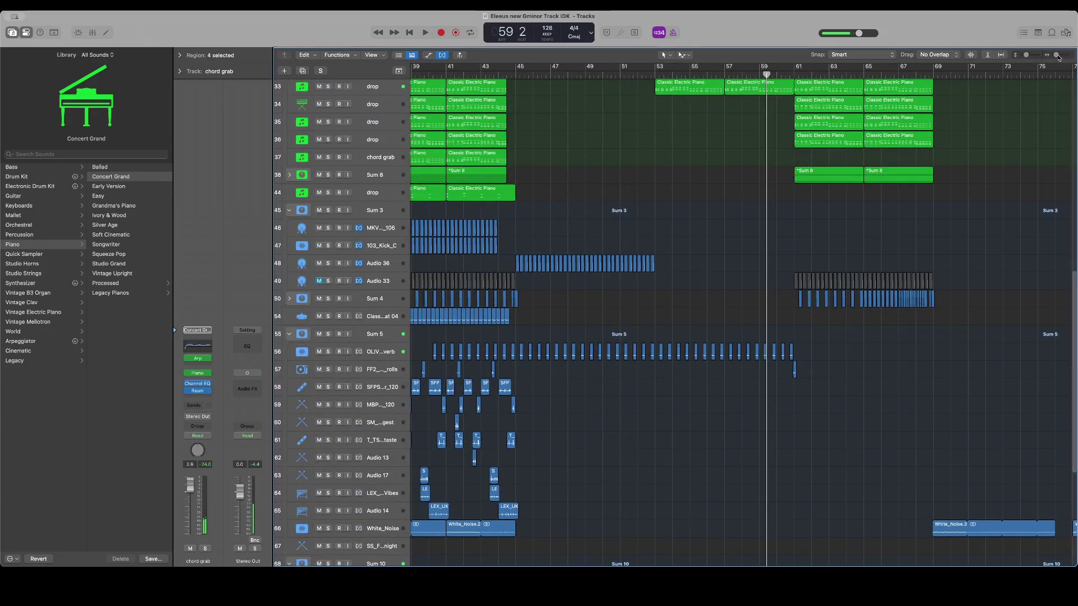
drag(1055, 55, 1029, 56)
scroll(1028, 166, right, 6)
scroll(1028, 166, right, 4)
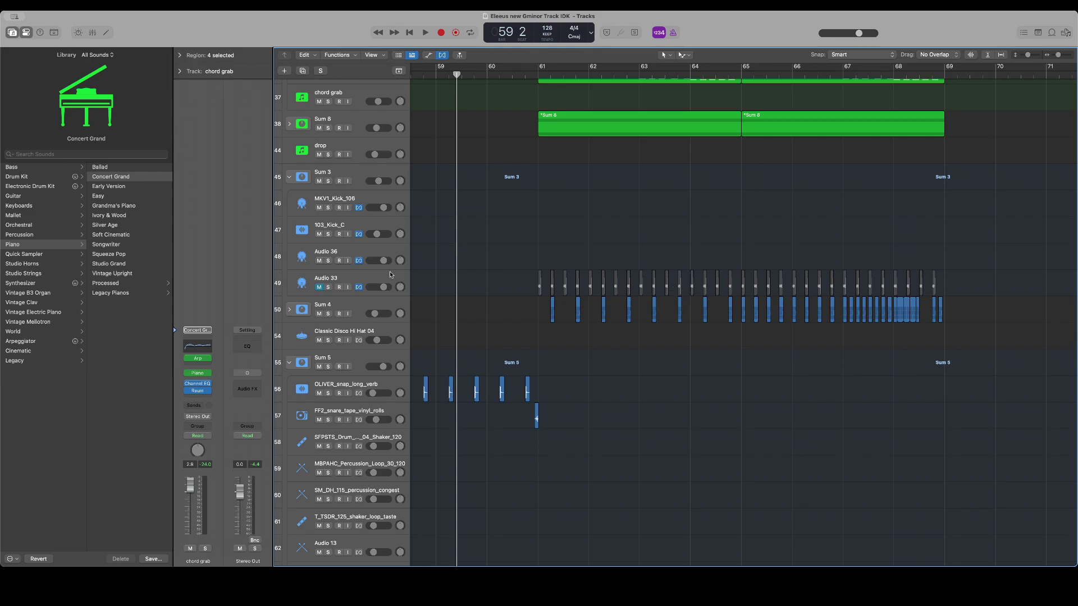
click(288, 311)
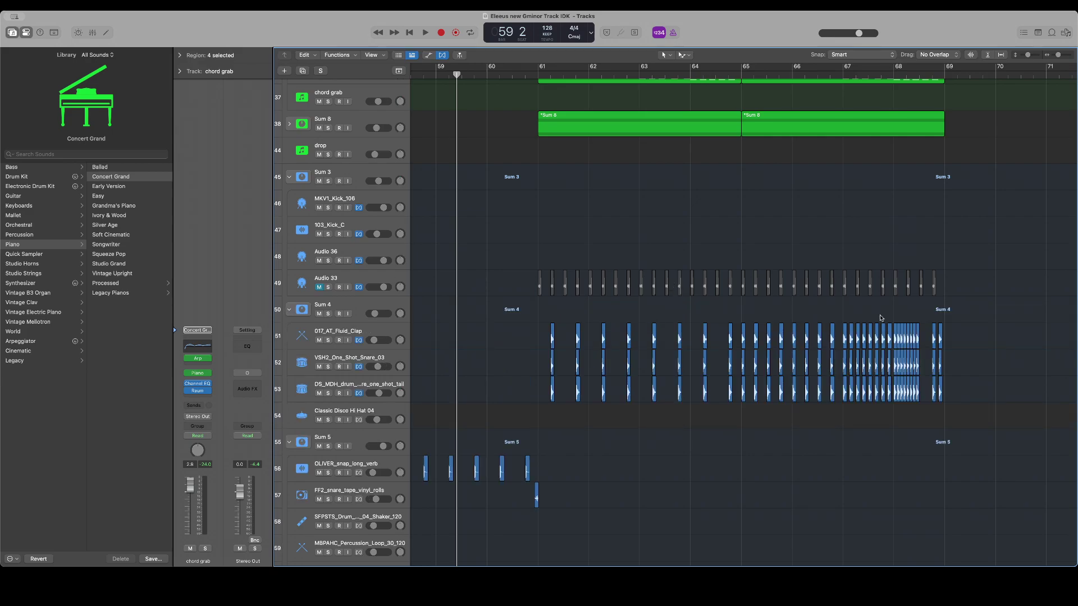
click(836, 74)
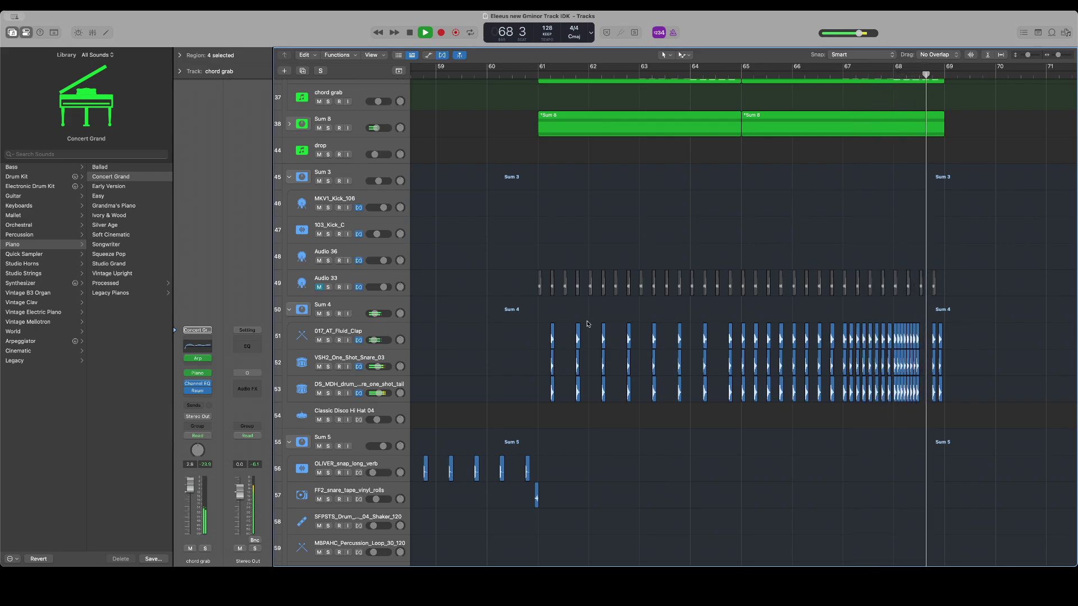
key(space)
Delete the Sum 4 clap and snare hits outside the fast roll in bar 68, and extend the roll with copies up to bar 69
drag(541, 313, 889, 411)
key(Delete)
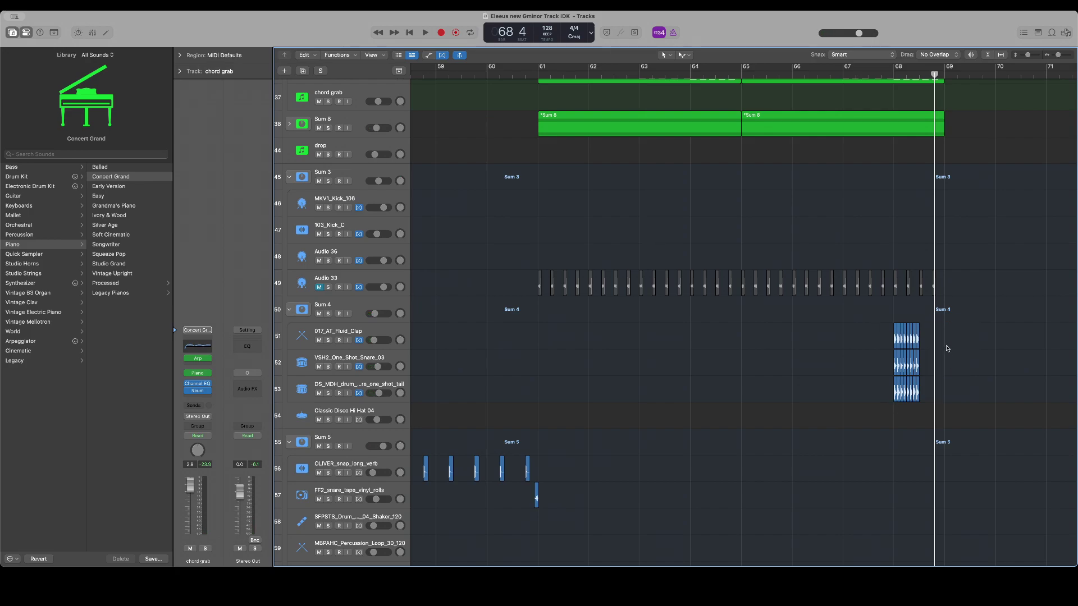
drag(947, 348, 920, 385)
drag(862, 331, 1038, 411)
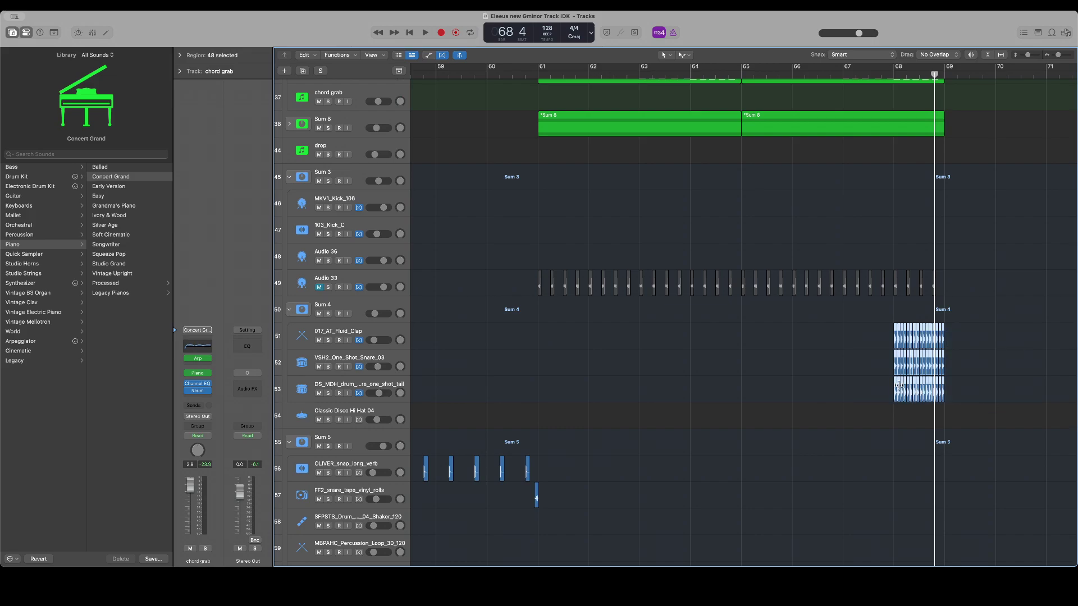
Copy the Sum 4 clap and snare roll backwards in doubling blocks so it fills bars 61 to 69
drag(896, 383, 847, 385)
drag(805, 311, 998, 437)
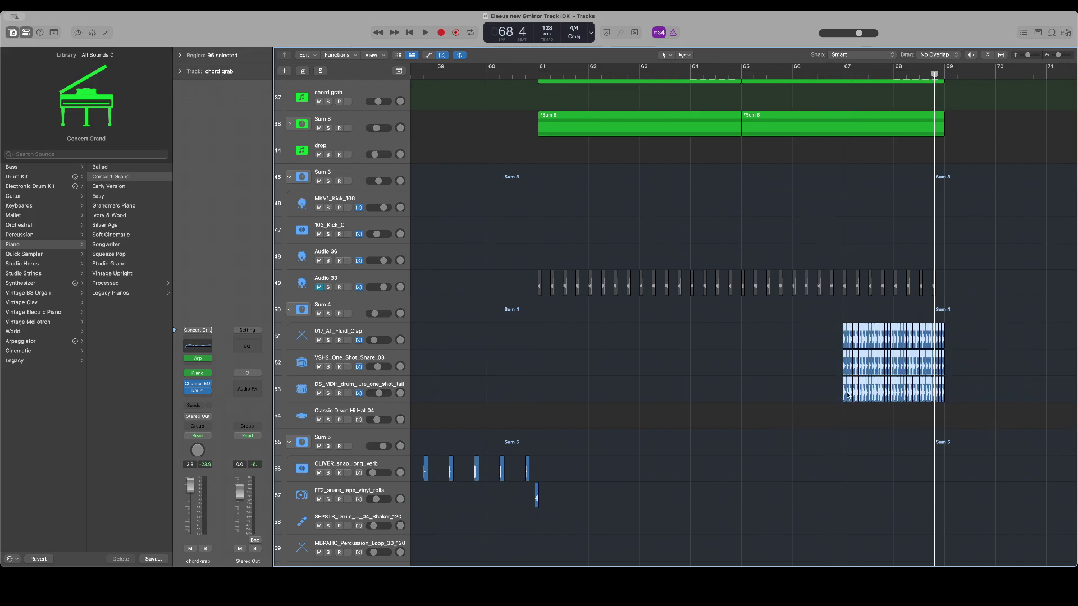
drag(825, 387, 729, 377)
scroll(729, 378, up, 15)
scroll(729, 378, down, 4)
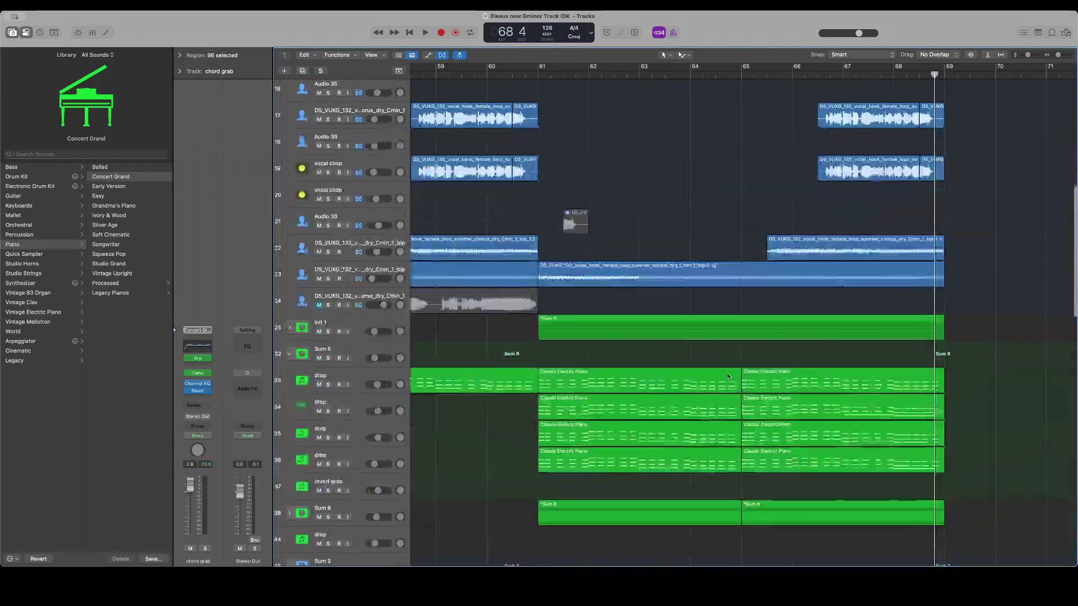
scroll(729, 376, down, 8)
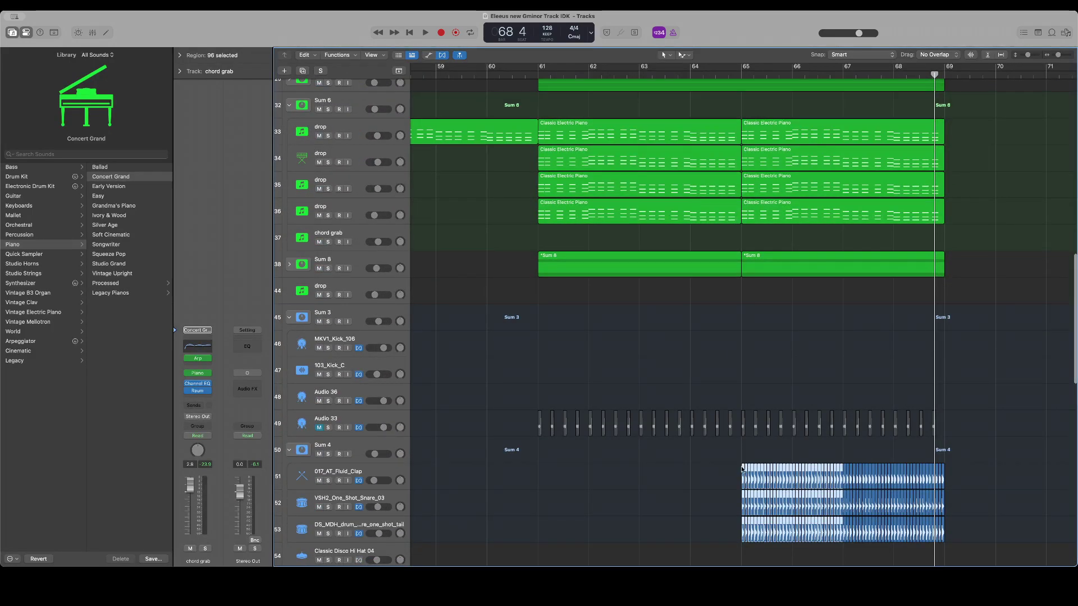
drag(726, 462, 1023, 542)
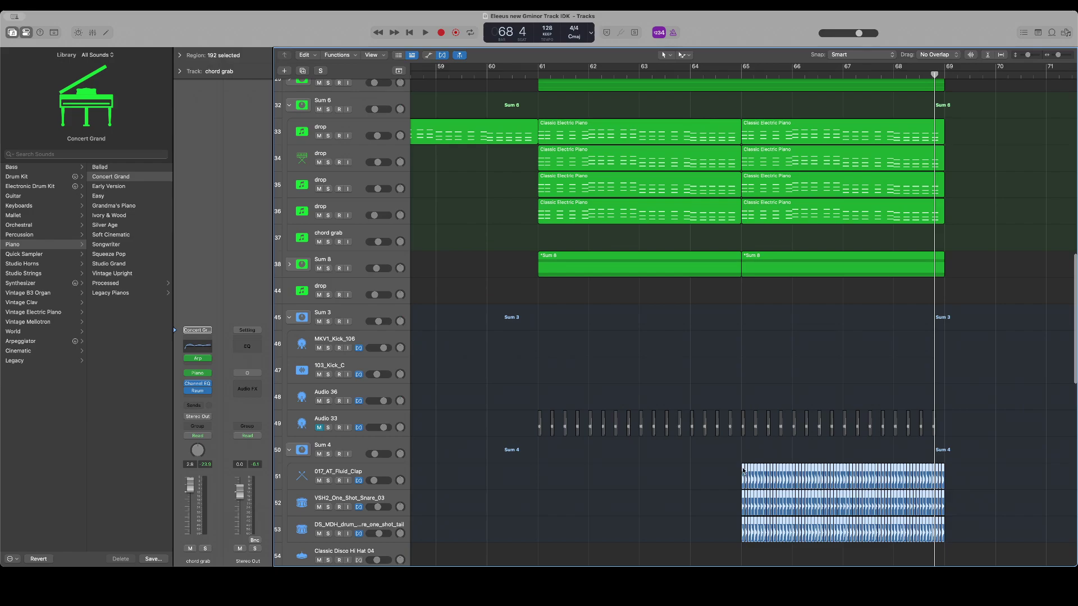
drag(743, 470, 549, 476)
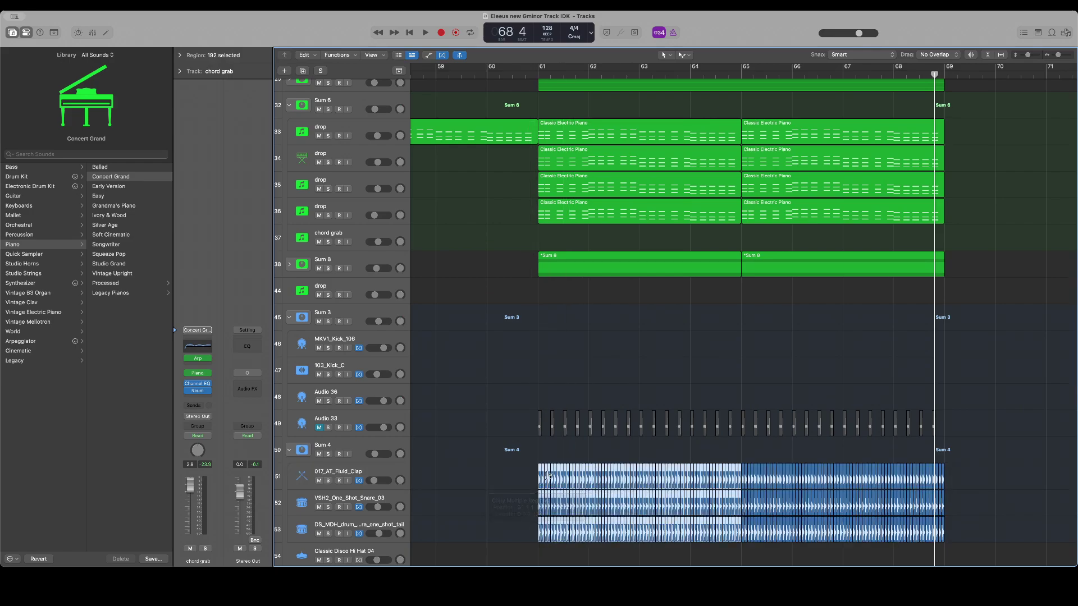
Show the track automation and select the Sum 4 stack to inspect its channel
scroll(479, 472, left, 10)
key(a)
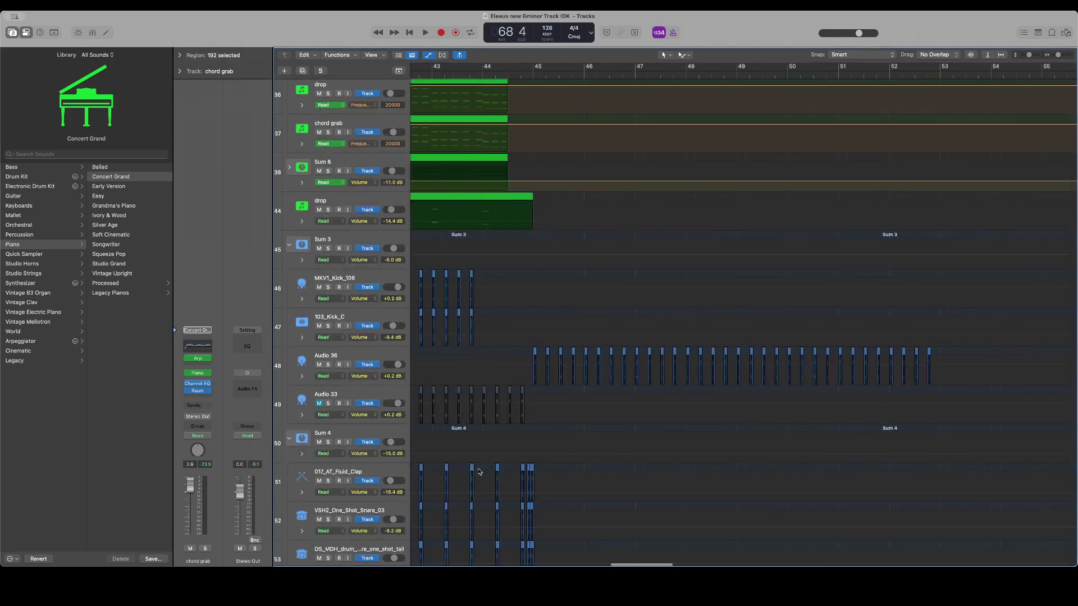
scroll(479, 471, left, 20)
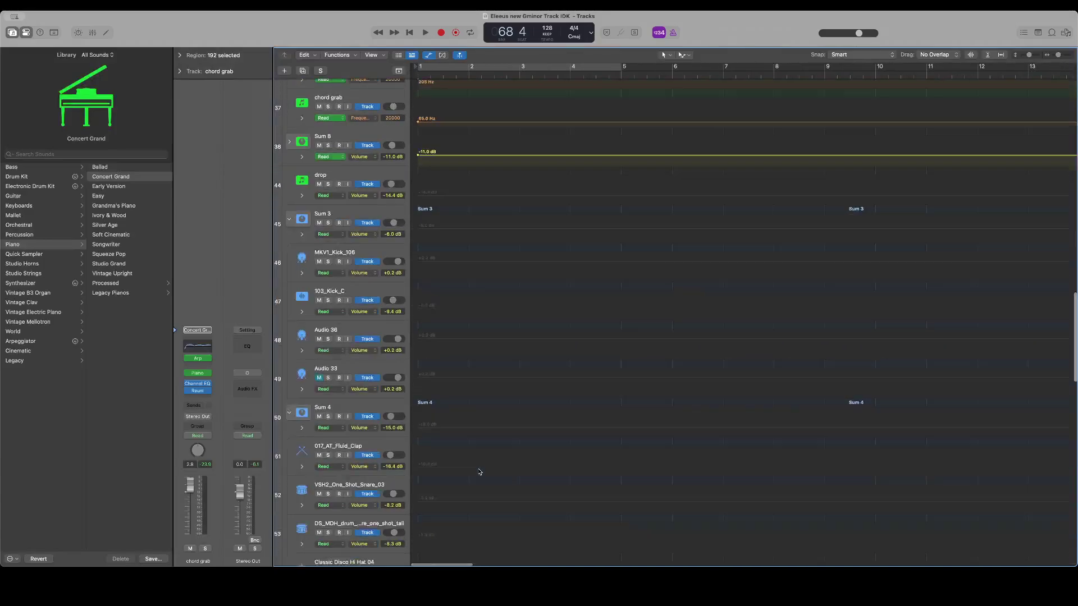
scroll(480, 472, down, 3)
scroll(480, 472, right, 11)
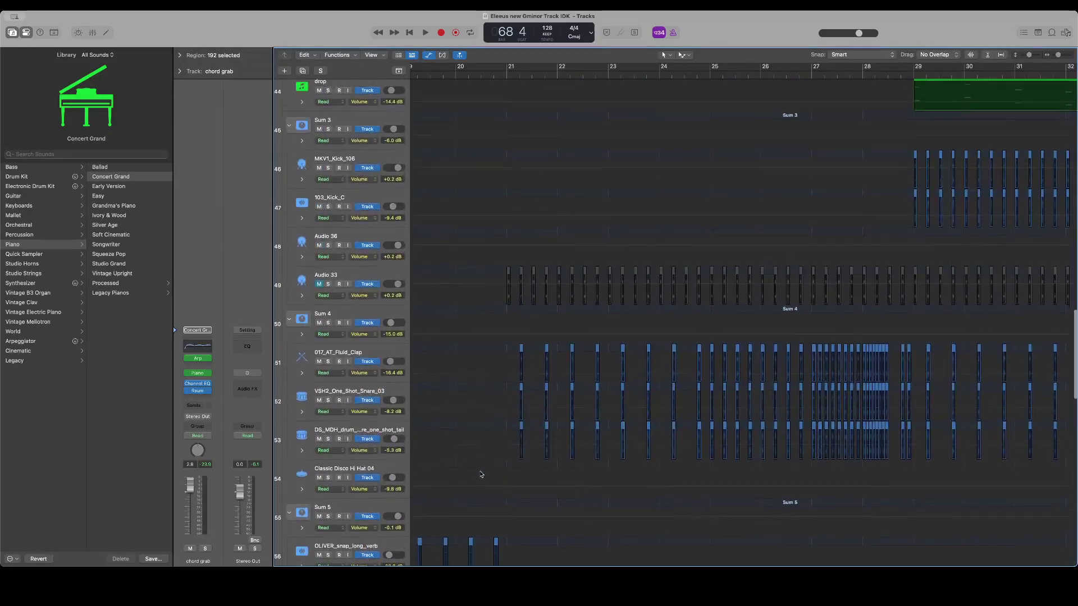
click(290, 376)
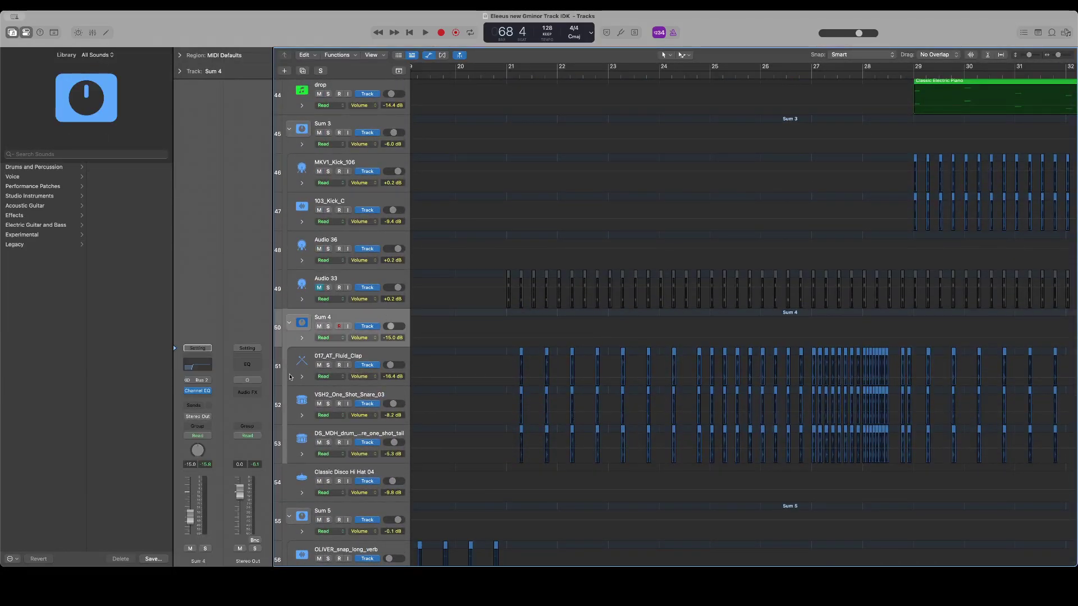
scroll(290, 377, right, 12)
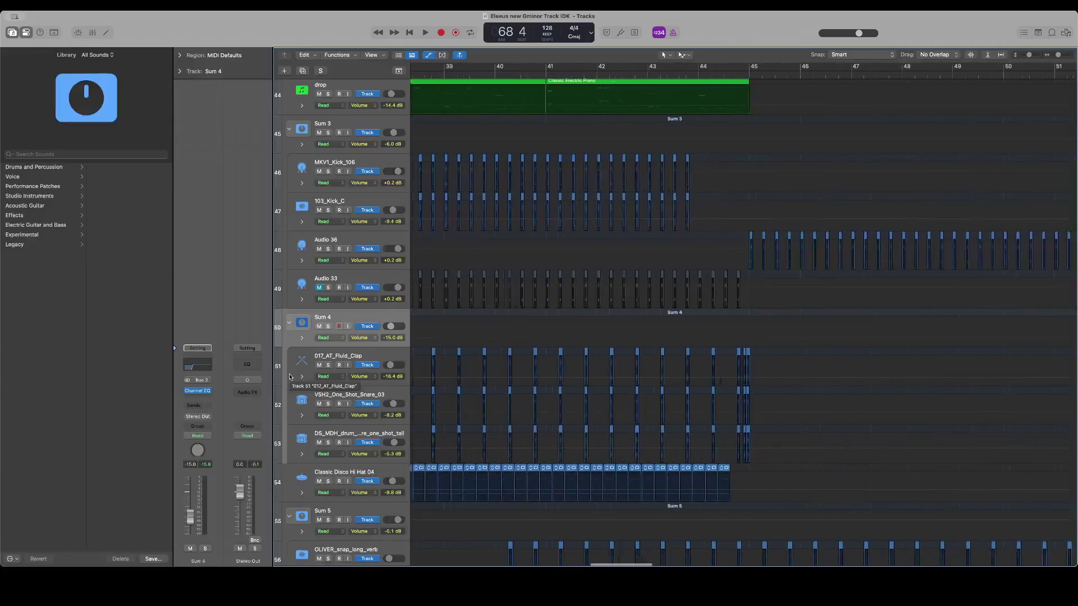
scroll(291, 377, right, 11)
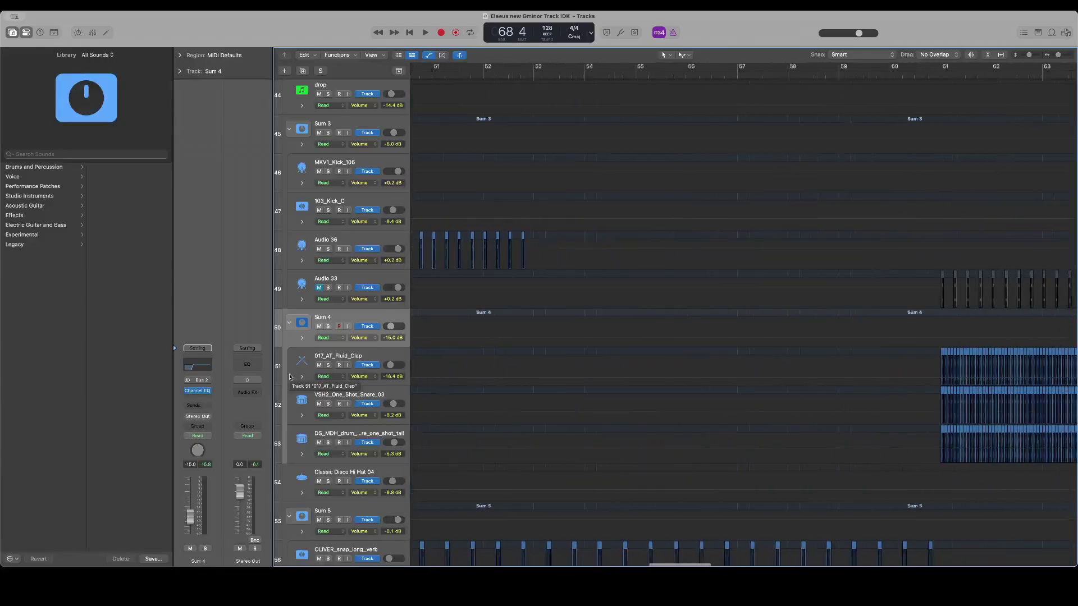
Lower the low-cut frequency in Sum 4's Channel EQ to about 130 Hz while playing the roll from bar 60
click(196, 396)
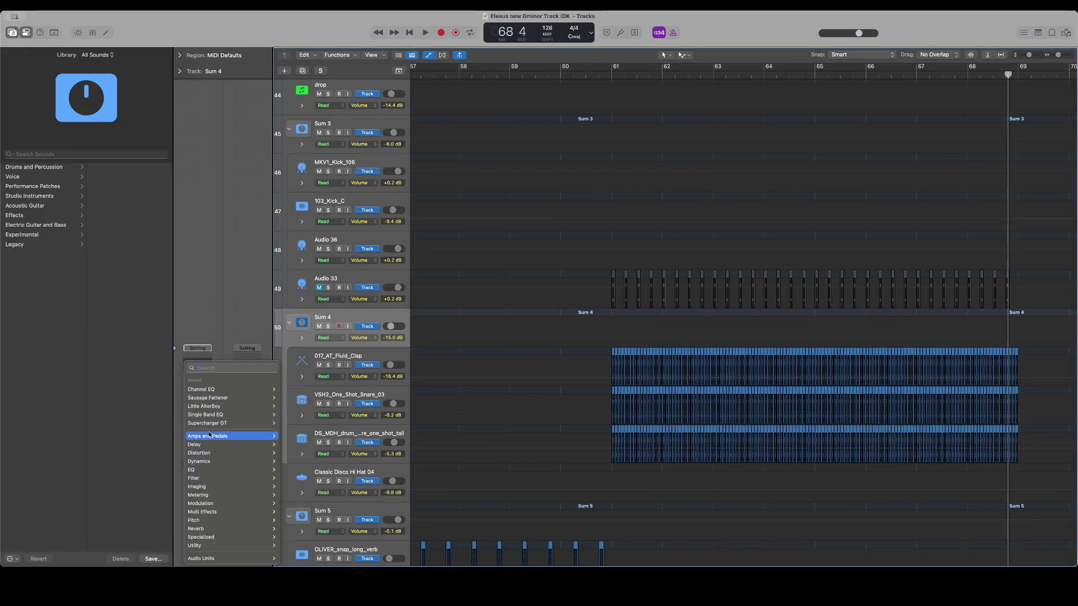
click(101, 399)
click(197, 366)
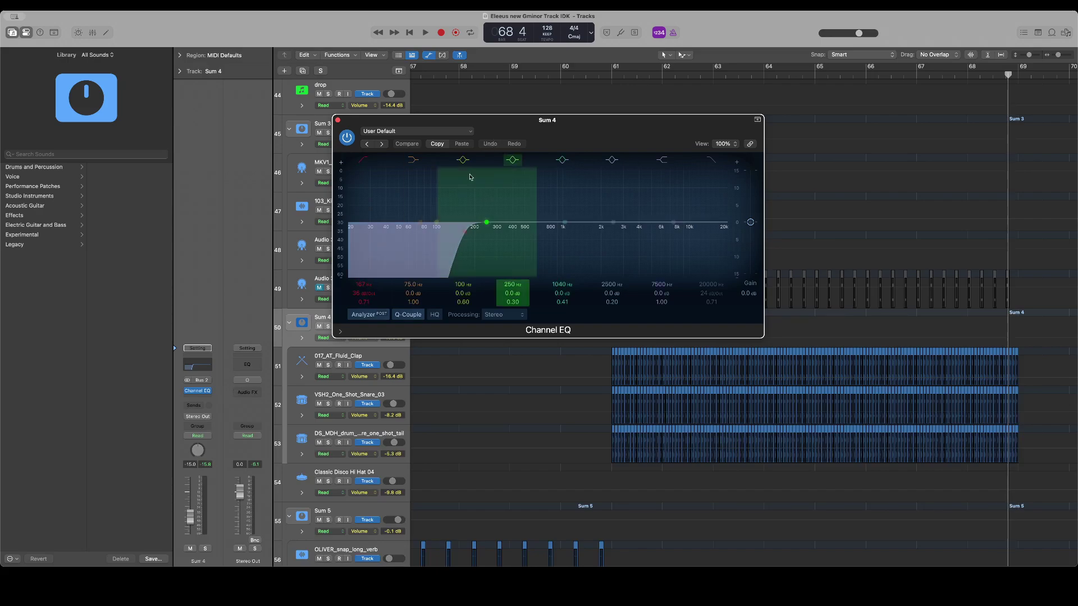
click(595, 82)
key(space)
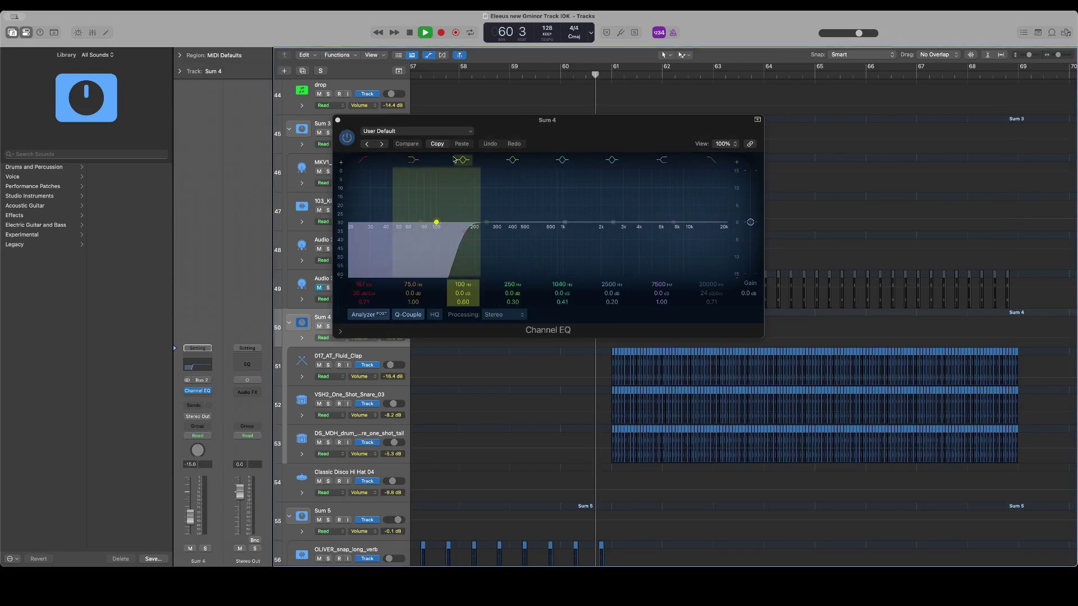
drag(467, 239, 451, 235)
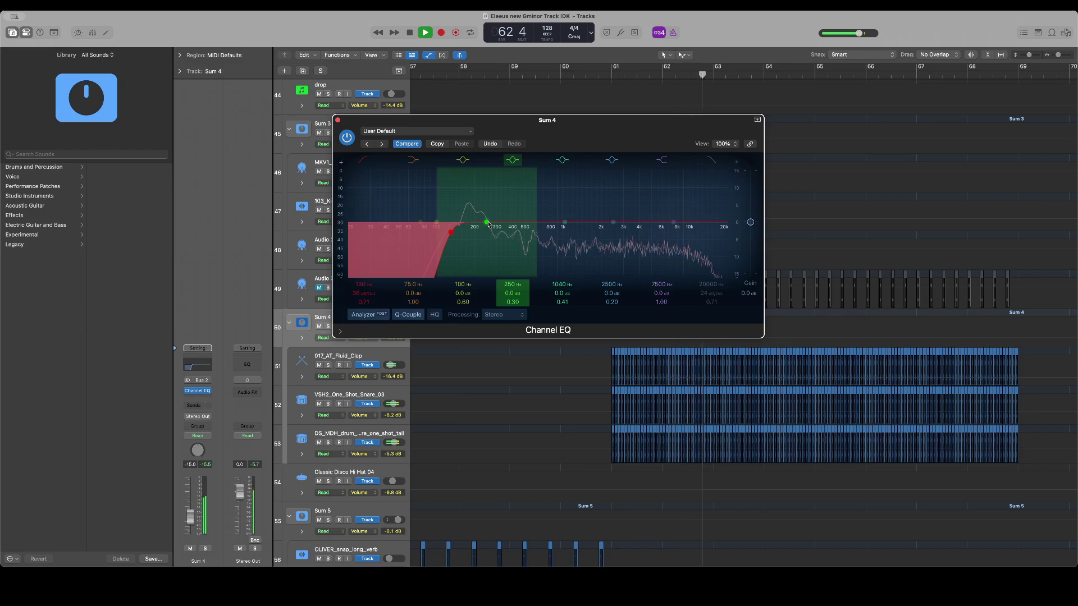
key(space)
click(338, 120)
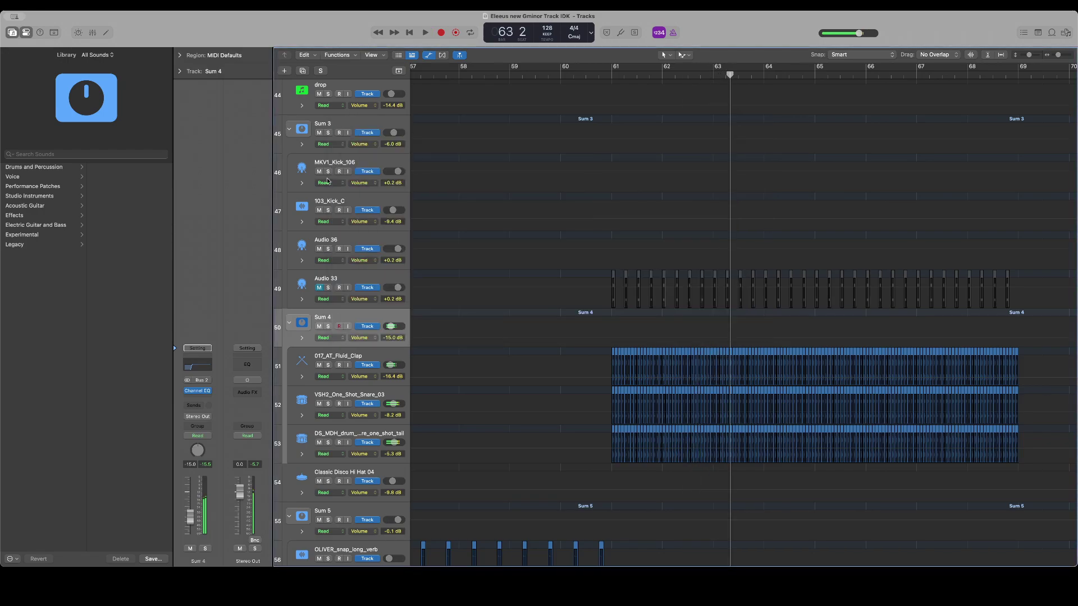
Add a Single Band EQ in High Cut mode to Sum 4 and show its frequency automation on the stack's lane
click(196, 400)
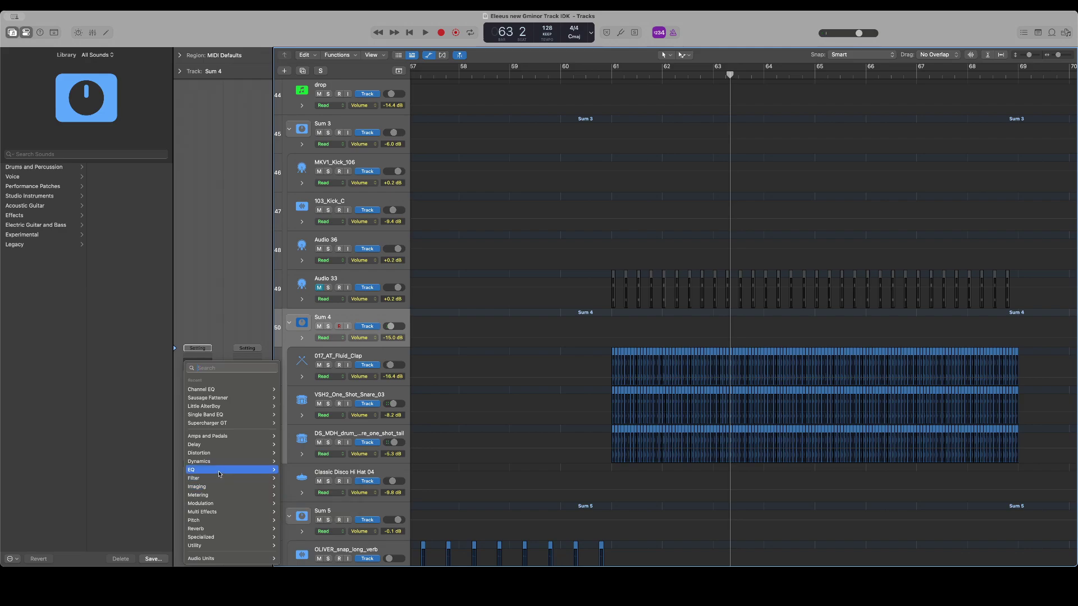
mouse_move(220, 472)
click(364, 495)
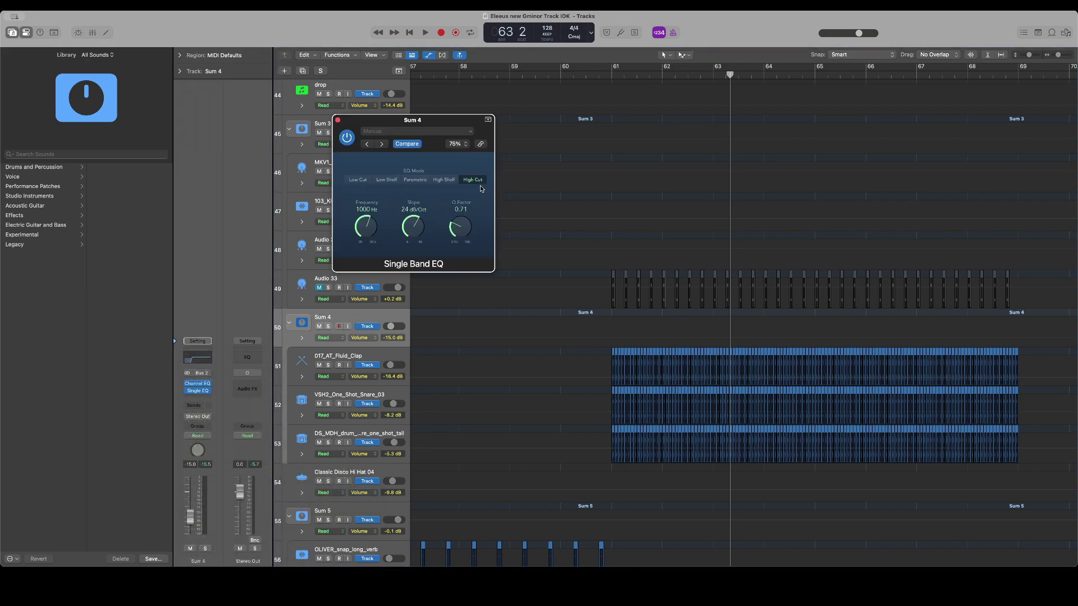
click(368, 339)
mouse_move(395, 419)
click(449, 426)
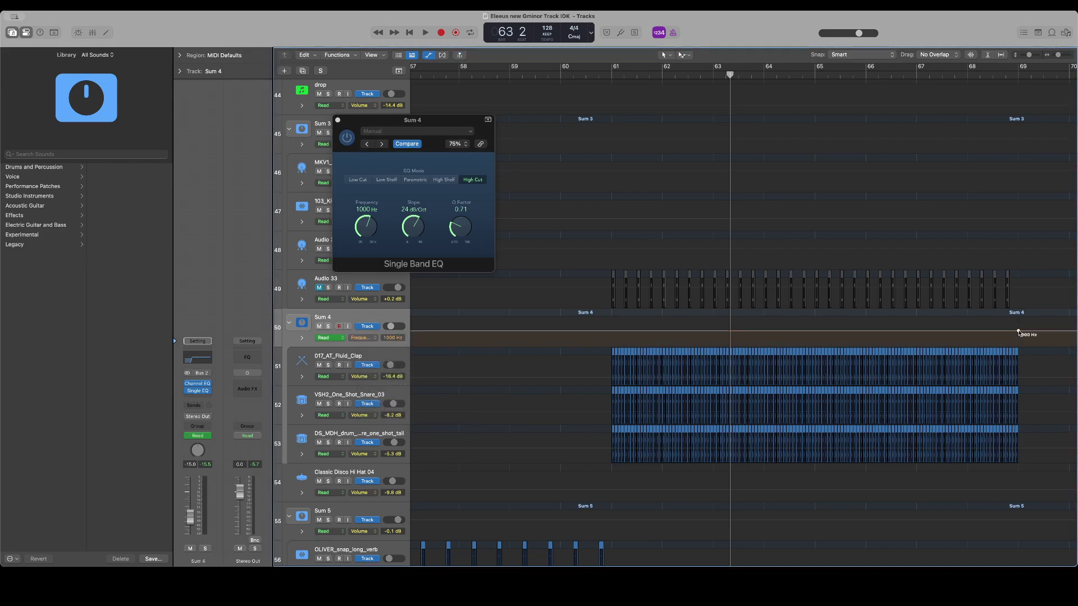
Set Sum 4's high-cut frequency automation to 20000 Hz at bar 69 and hold that value from the start of the song
drag(1018, 332, 1019, 319)
scroll(621, 331, left, 20)
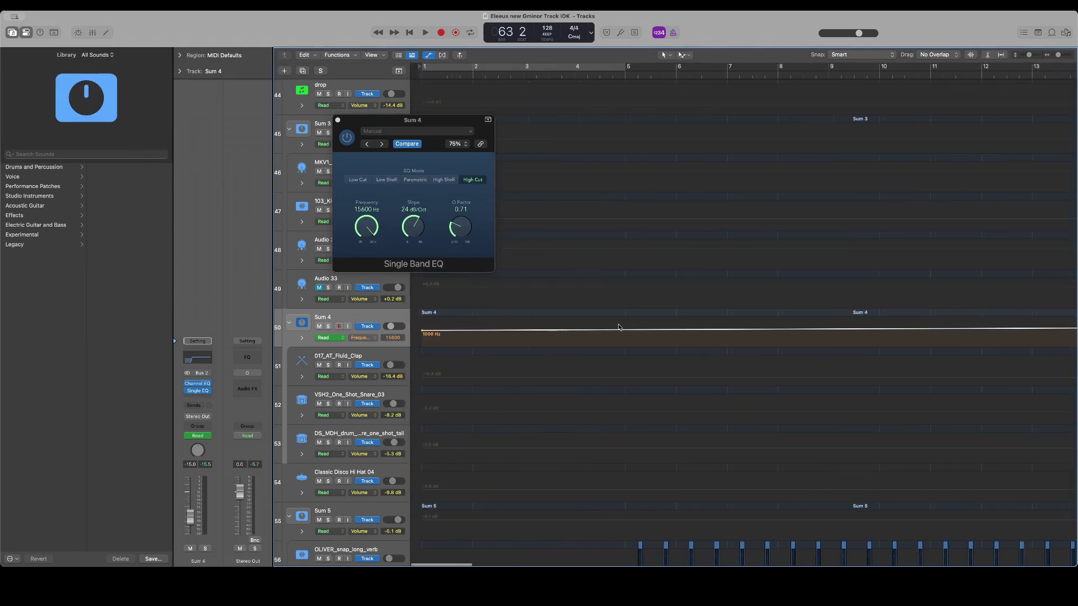
scroll(634, 330, right, 20)
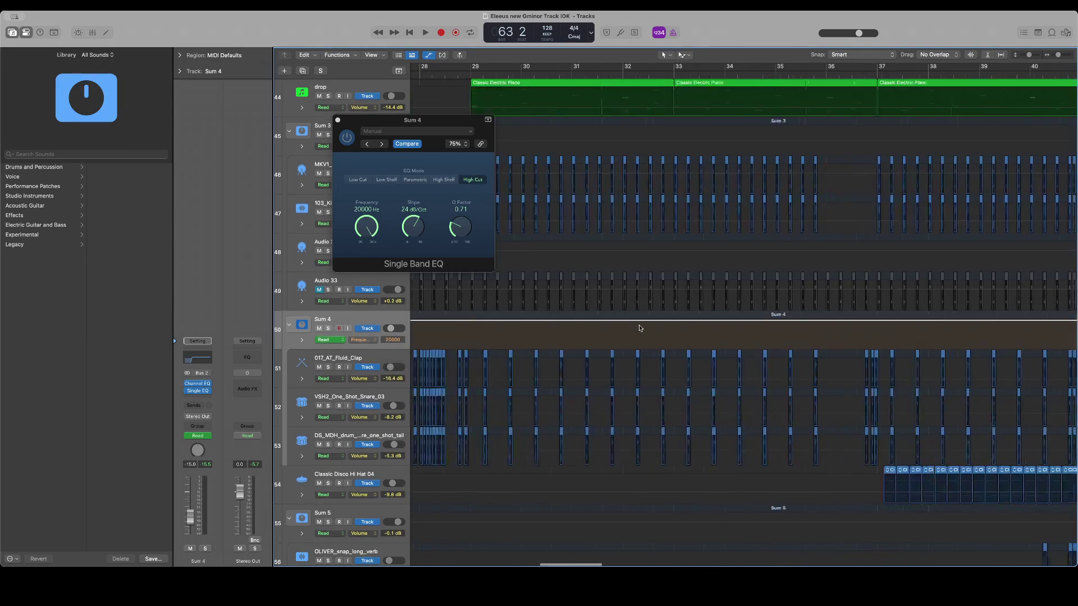
scroll(640, 328, right, 10)
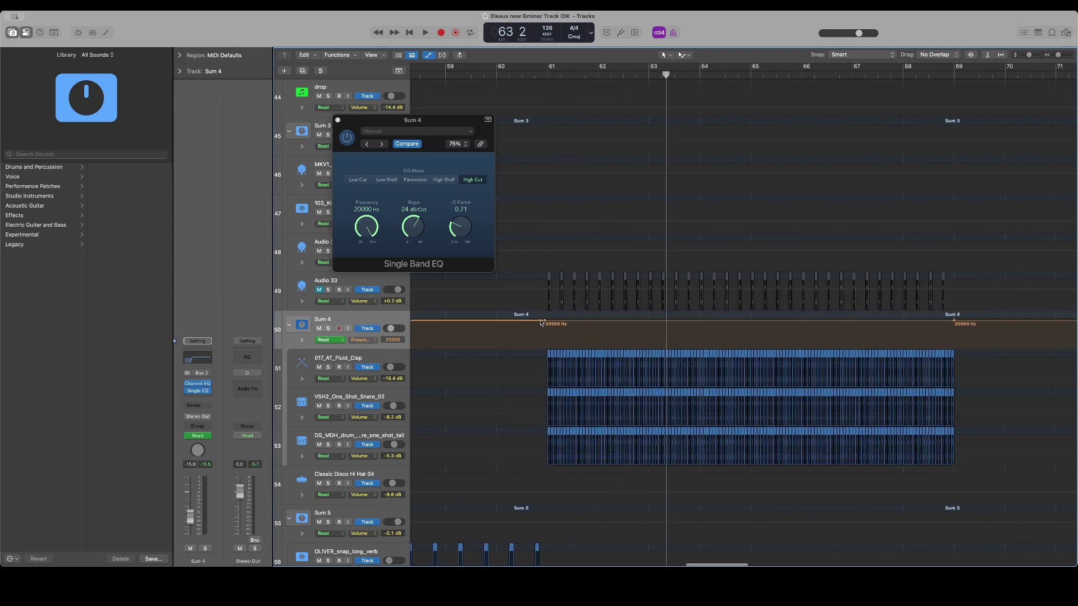
Drop Sum 4's high-cut automation to 29 Hz at bar 61, curve its rise to 20000 Hz at bar 69, and play the build-up
drag(543, 323, 544, 355)
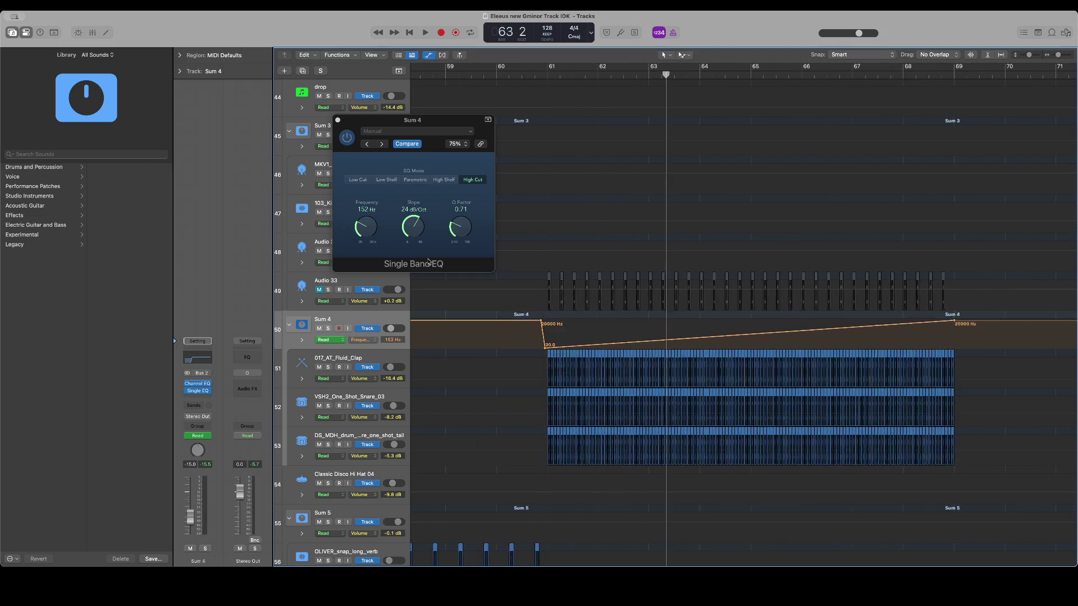
drag(864, 330, 862, 417)
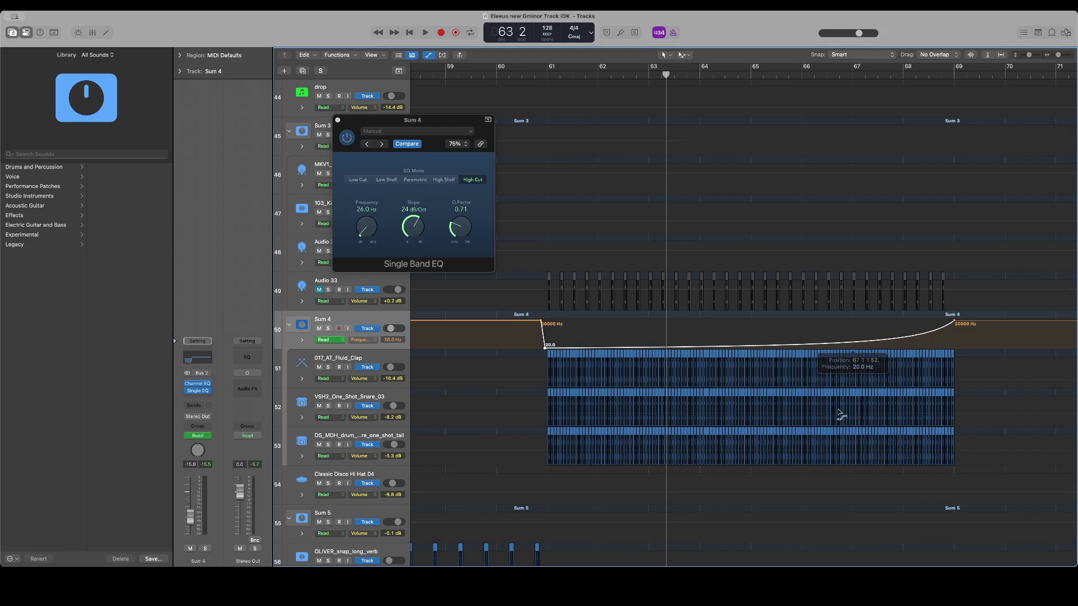
drag(546, 352, 549, 349)
key(space)
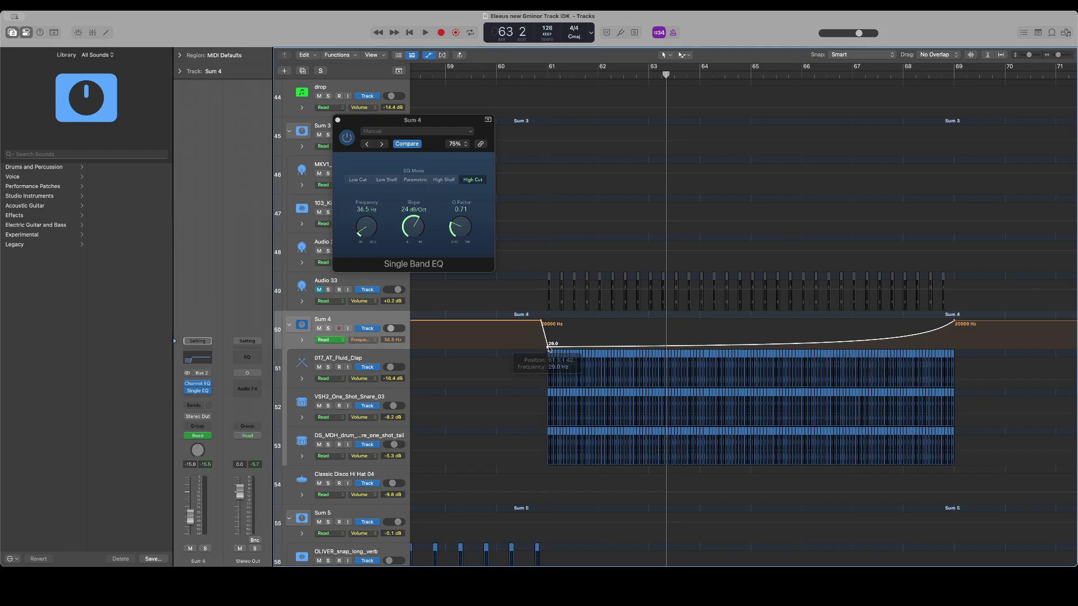
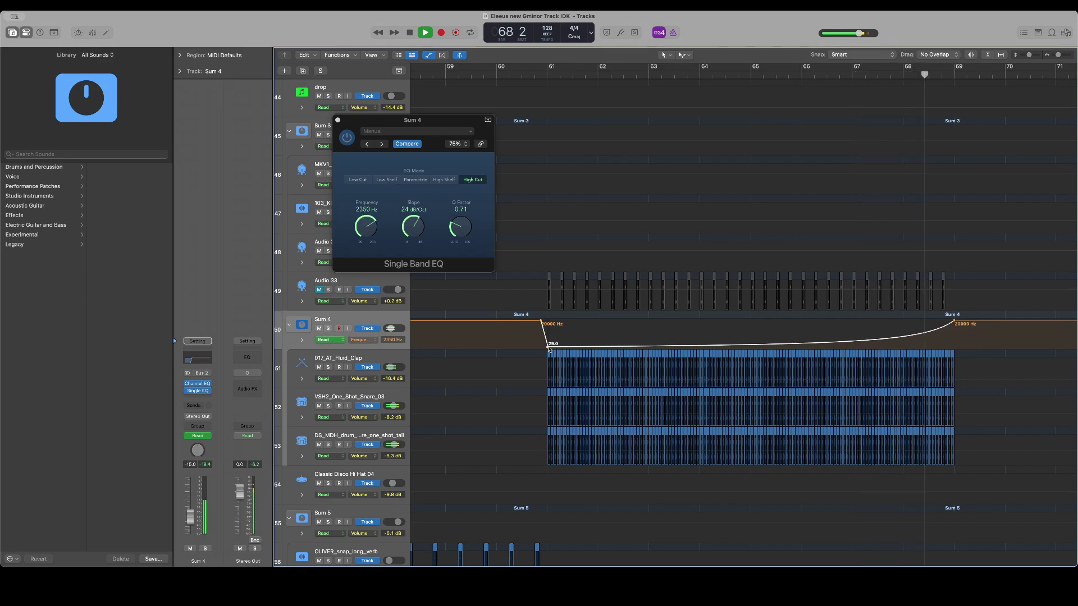
key(space)
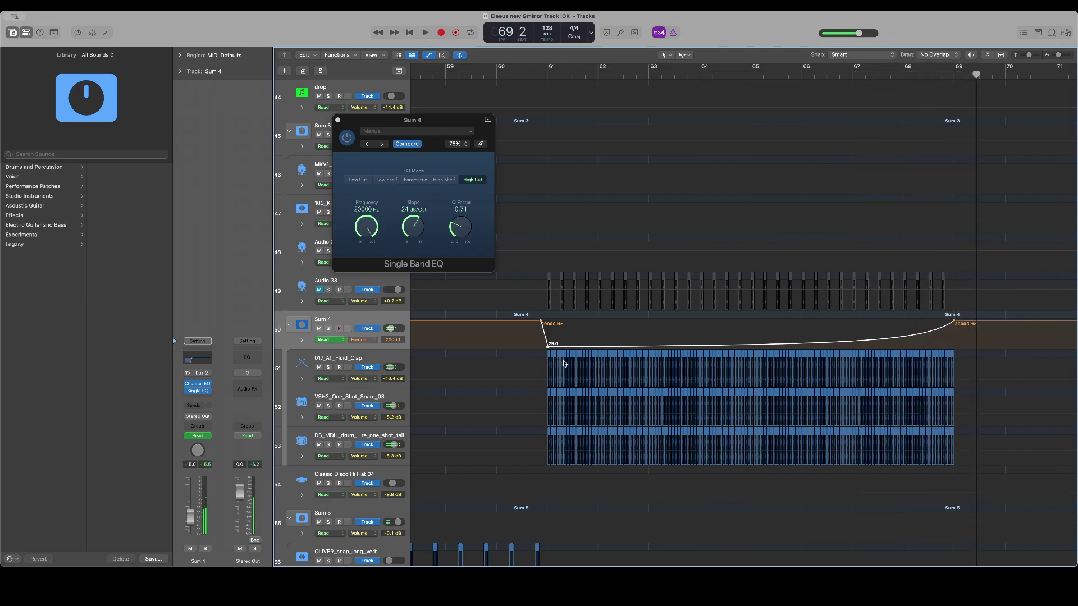
Raise the Sum 4 volume to -13.2 dB while playing the section around bar 39, and close the Single Band EQ
scroll(498, 373, left, 15)
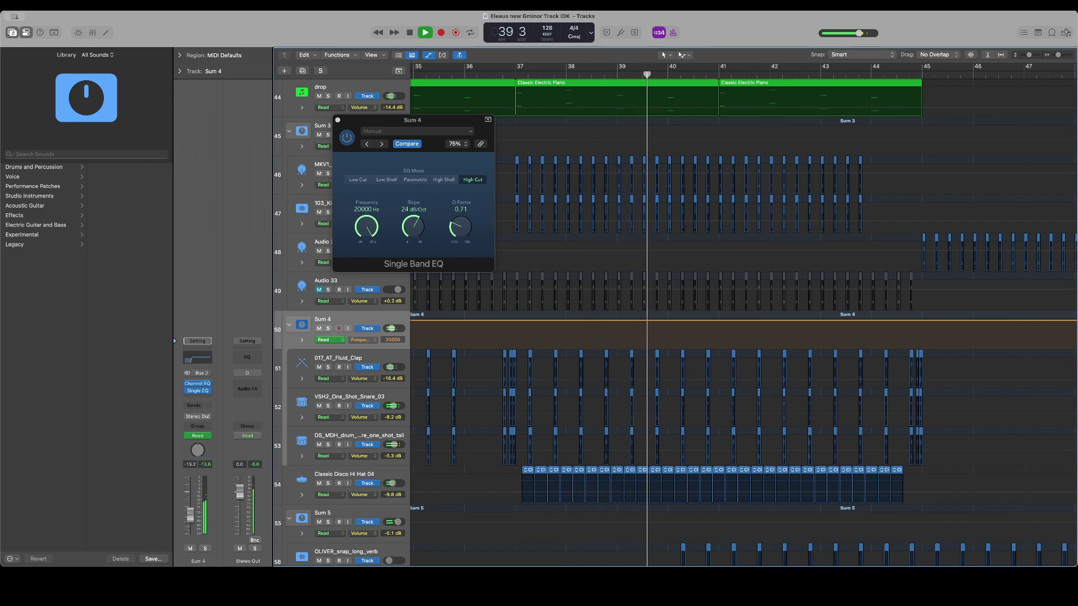
click(338, 120)
Play the filtered Sum 4 roll from just before bar 61 through bar 69 to judge the build-up
scroll(414, 261, right, 10)
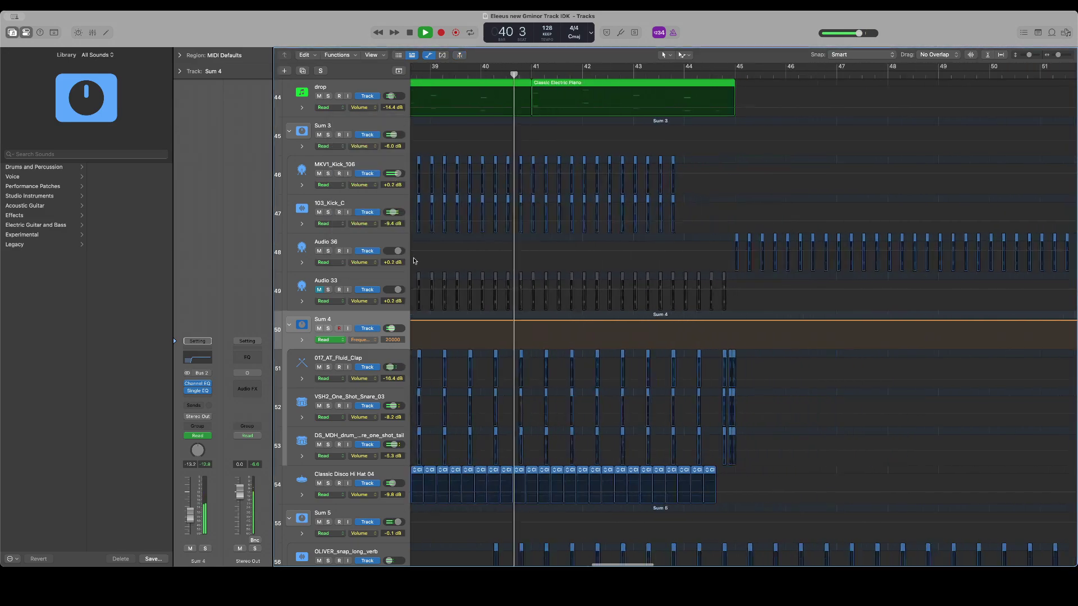
scroll(414, 260, right, 9)
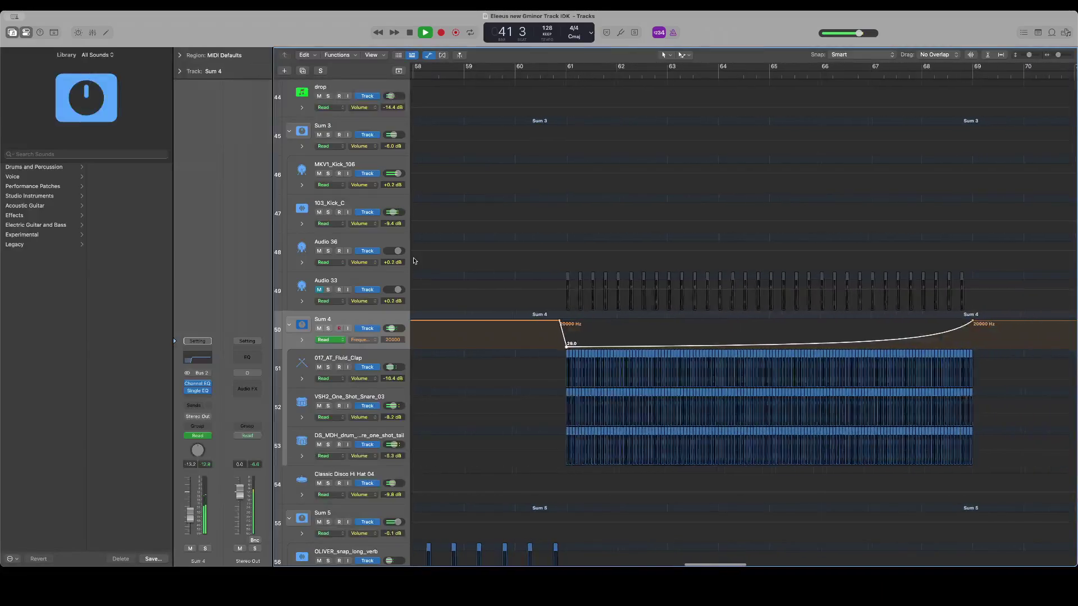
scroll(415, 261, left, 6)
scroll(414, 260, right, 3)
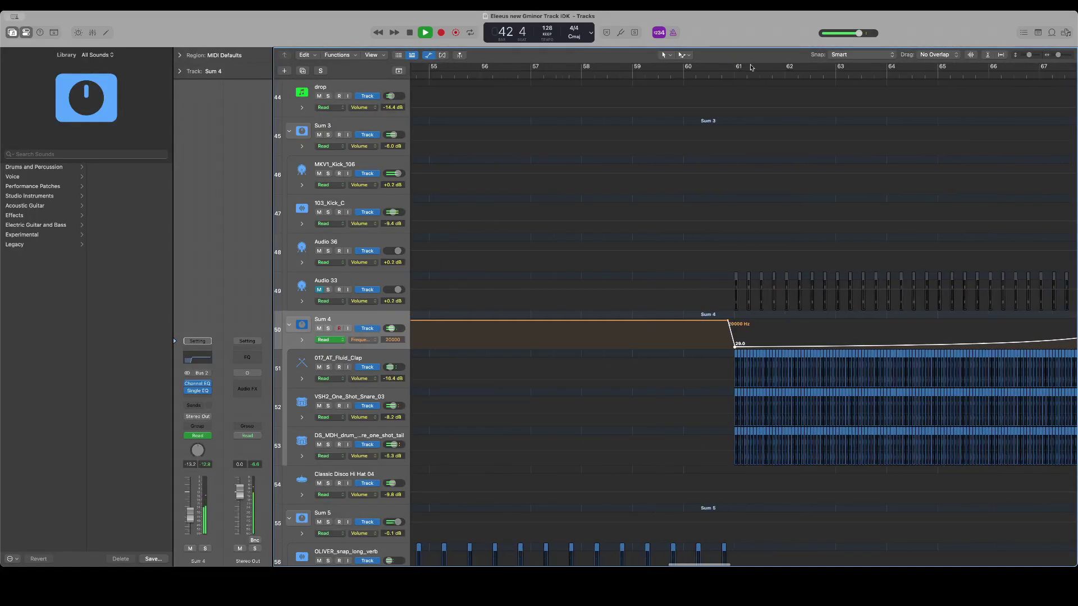
click(714, 75)
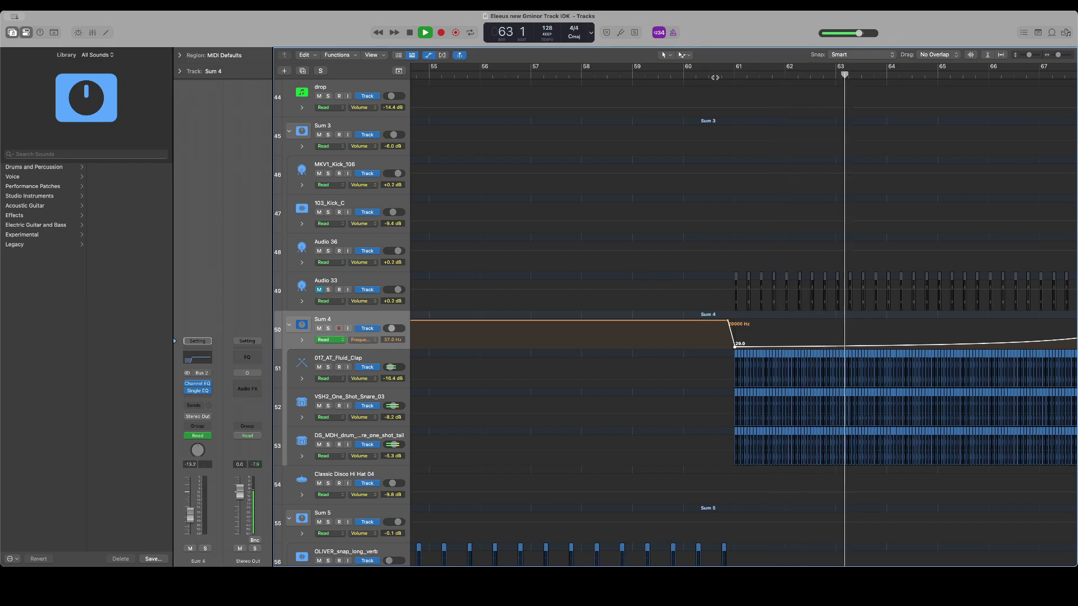
scroll(715, 77, right, 3)
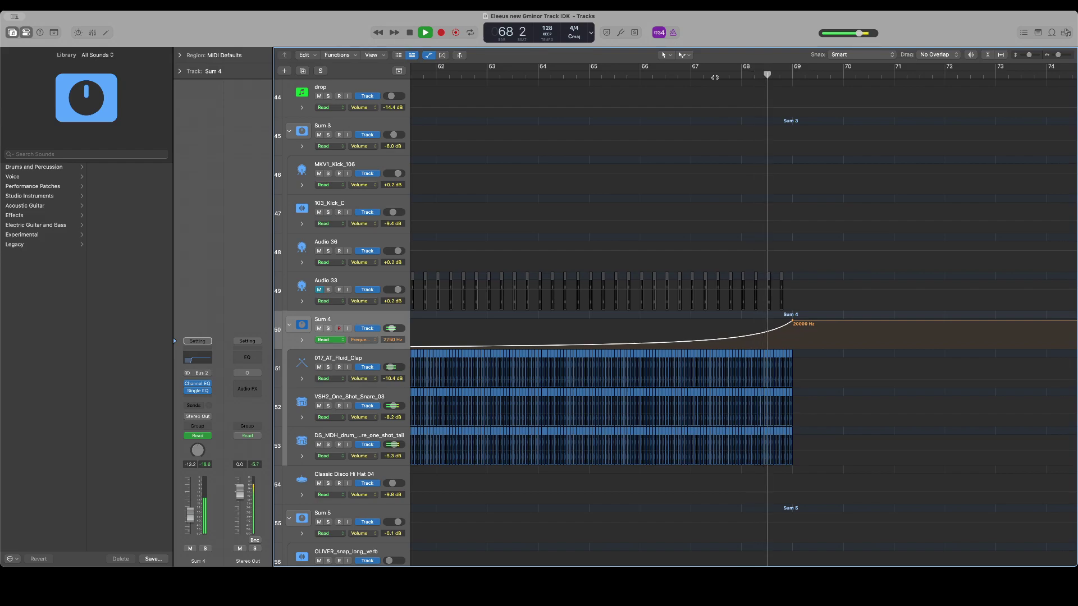
key(space)
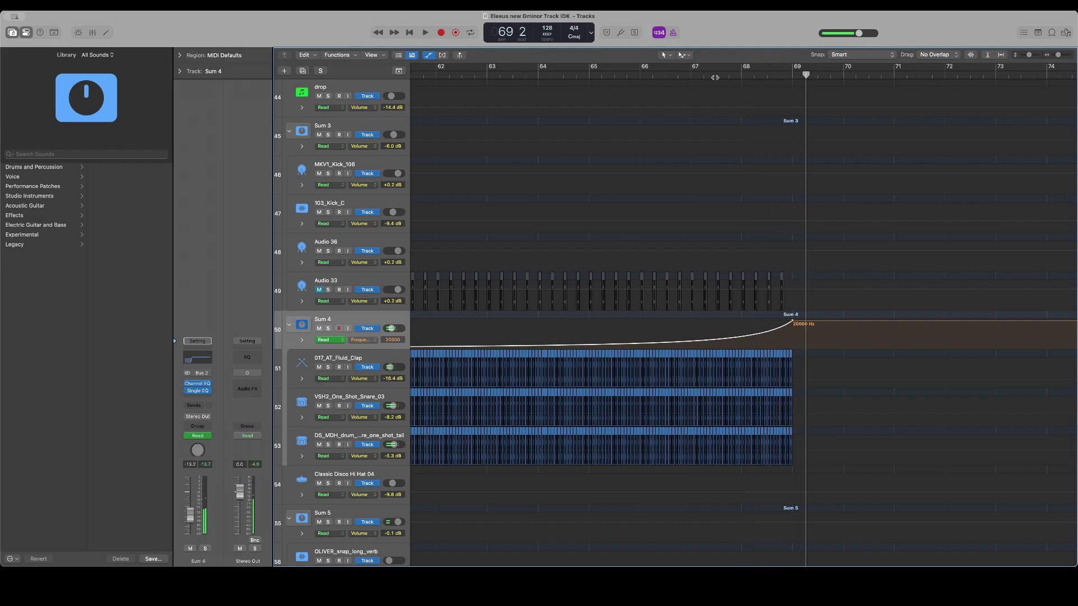
Hide the track automation and bring the Sum 6 and Sum 8 layers over bars 61 to 69 into view
key(a)
scroll(715, 77, up, 6)
scroll(714, 77, left, 7)
scroll(714, 78, right, 2)
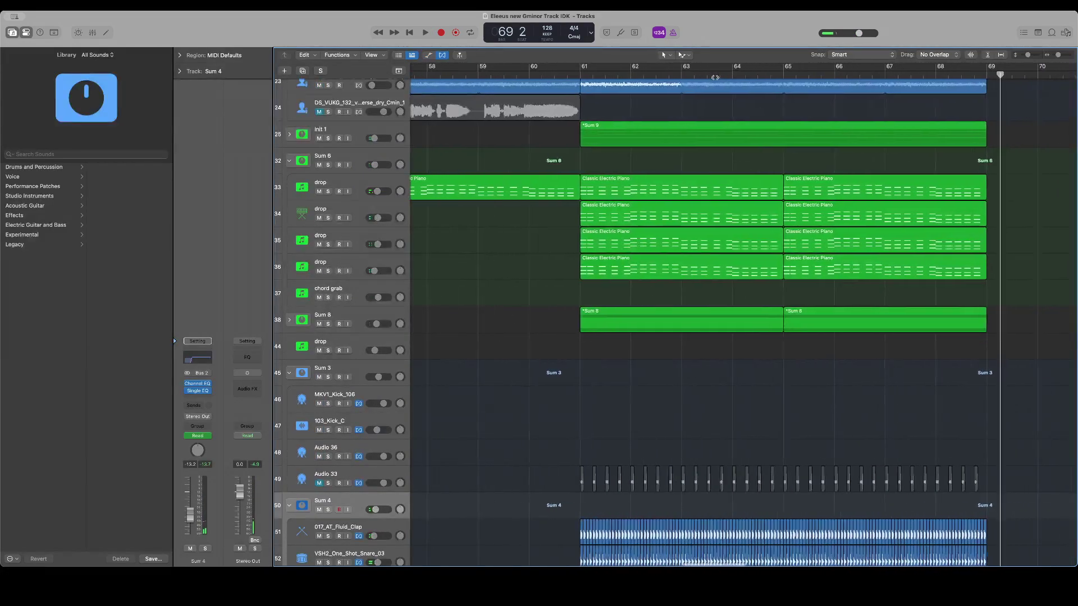
Review the vocal and synth layers around the second build-up and play the transition from just before bar 61
scroll(714, 77, up, 10)
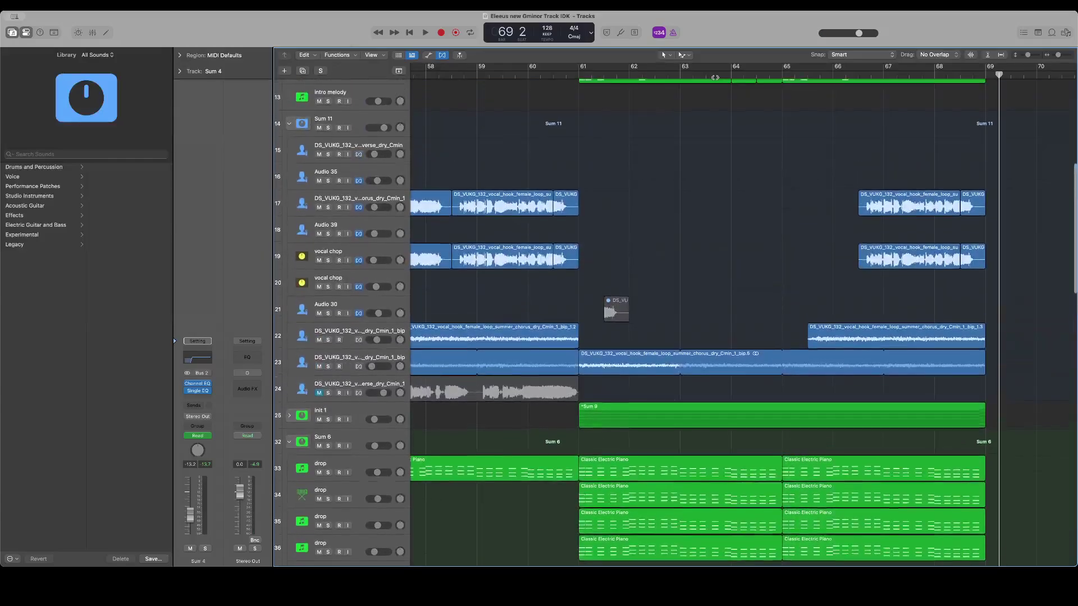
scroll(715, 78, left, 5)
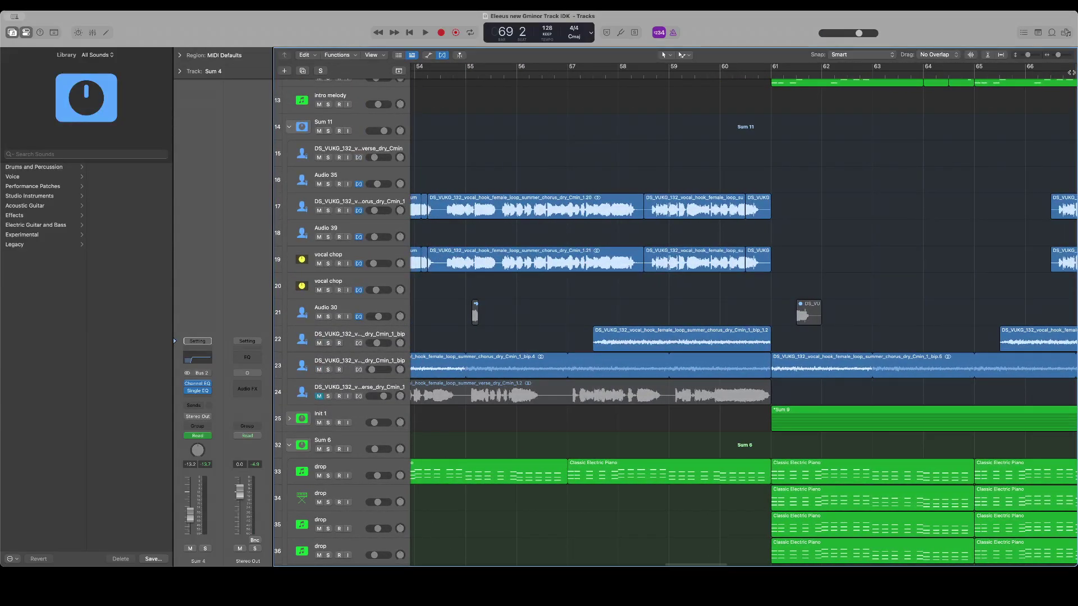
drag(1058, 56, 1057, 55)
scroll(948, 175, right, 3)
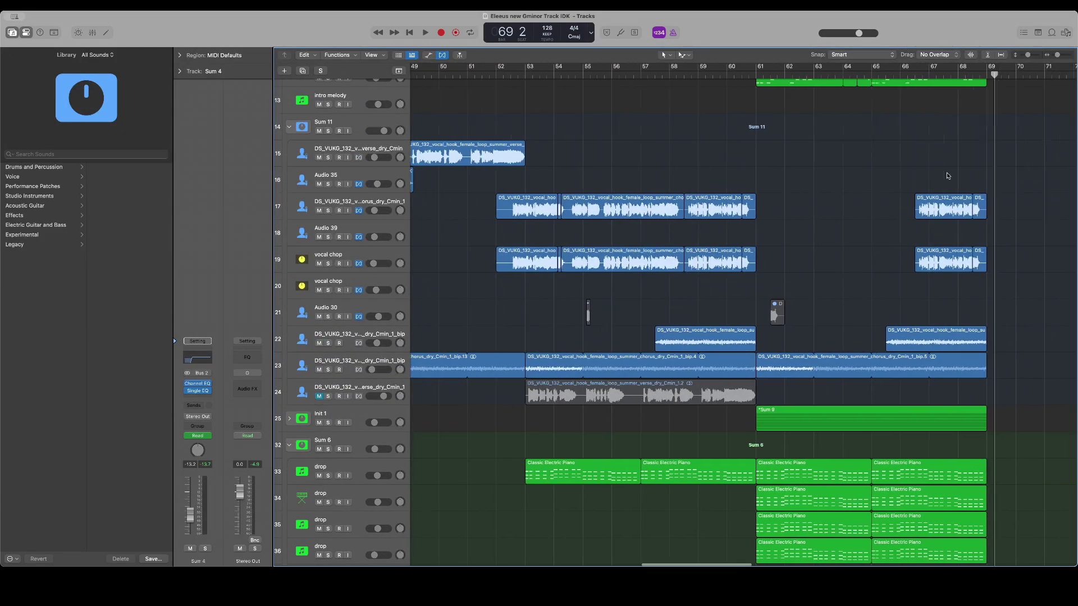
scroll(948, 176, up, 3)
scroll(948, 176, up, 2)
scroll(771, 263, down, 8)
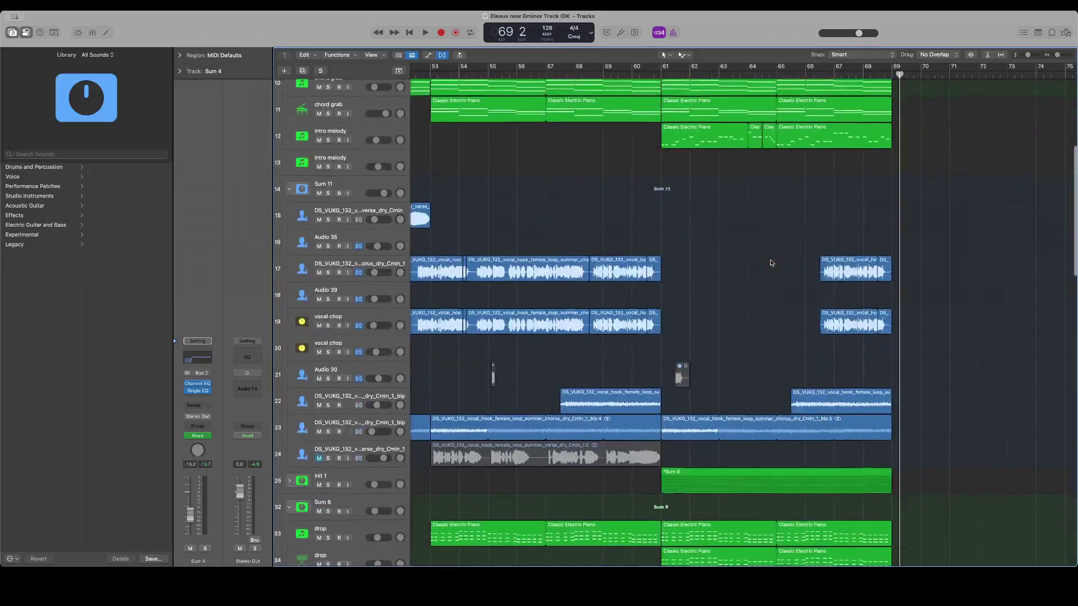
click(662, 74)
key(space)
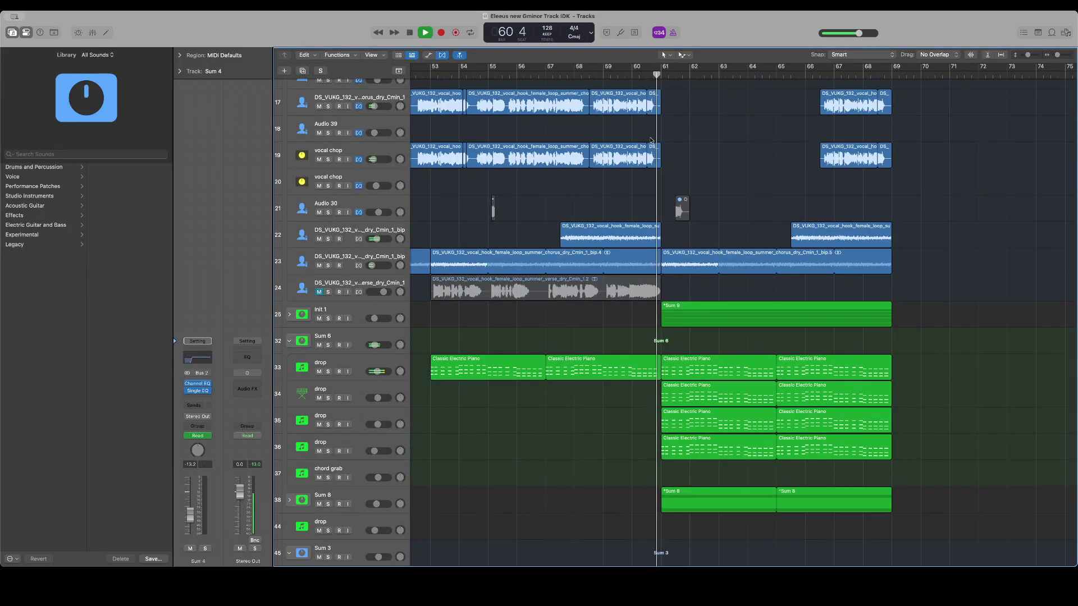
scroll(650, 140, down, 6)
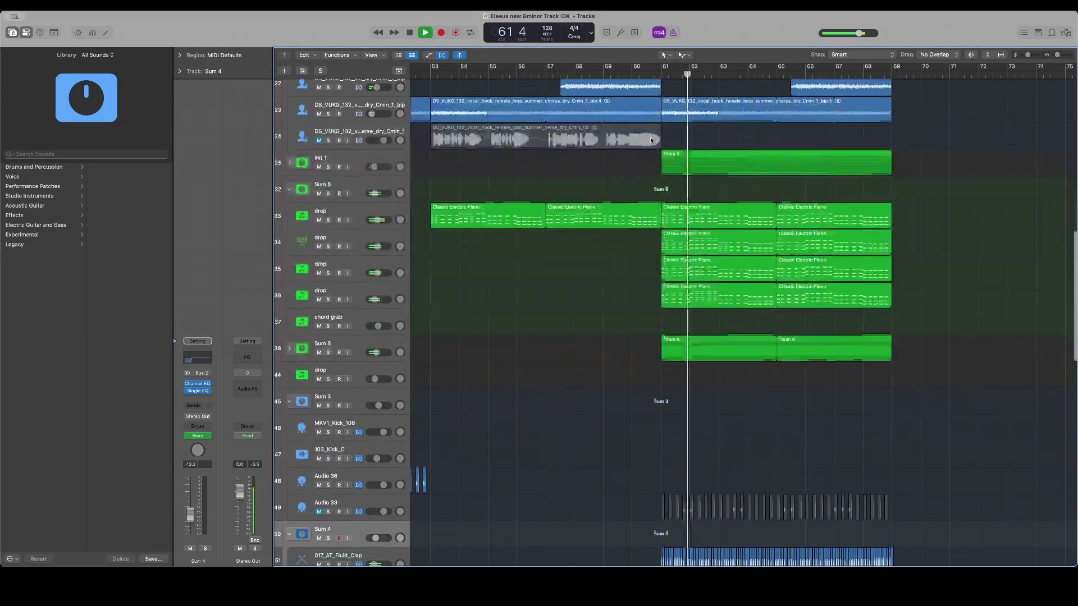
scroll(650, 140, left, 10)
key(space)
Collapse the Sum 6 stack and zoom the arrangement out to show all sections around the first drop
scroll(650, 140, left, 9)
scroll(651, 140, up, 8)
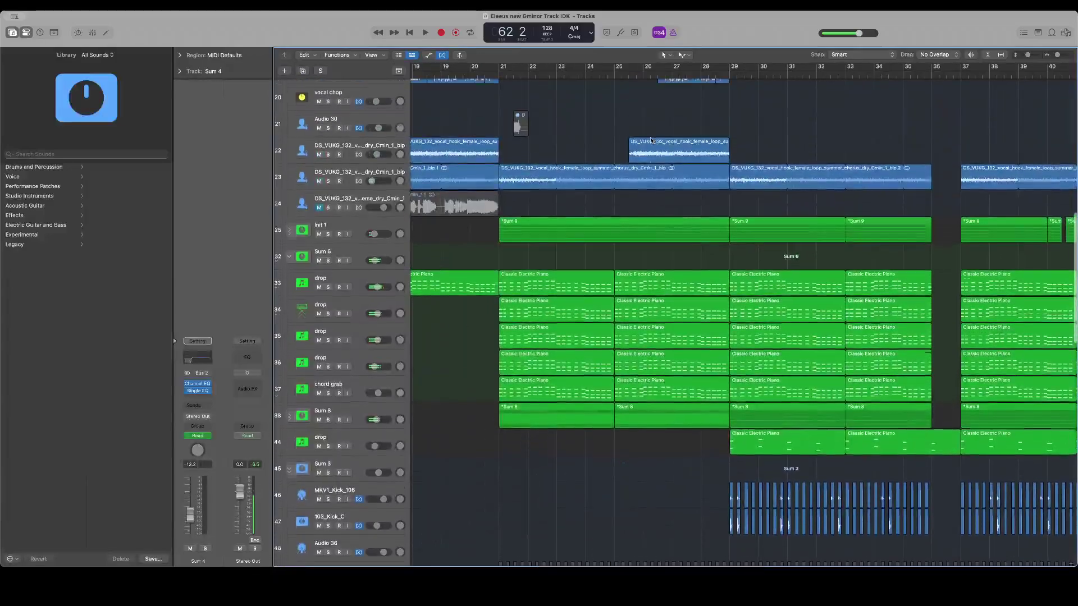
scroll(651, 140, right, 2)
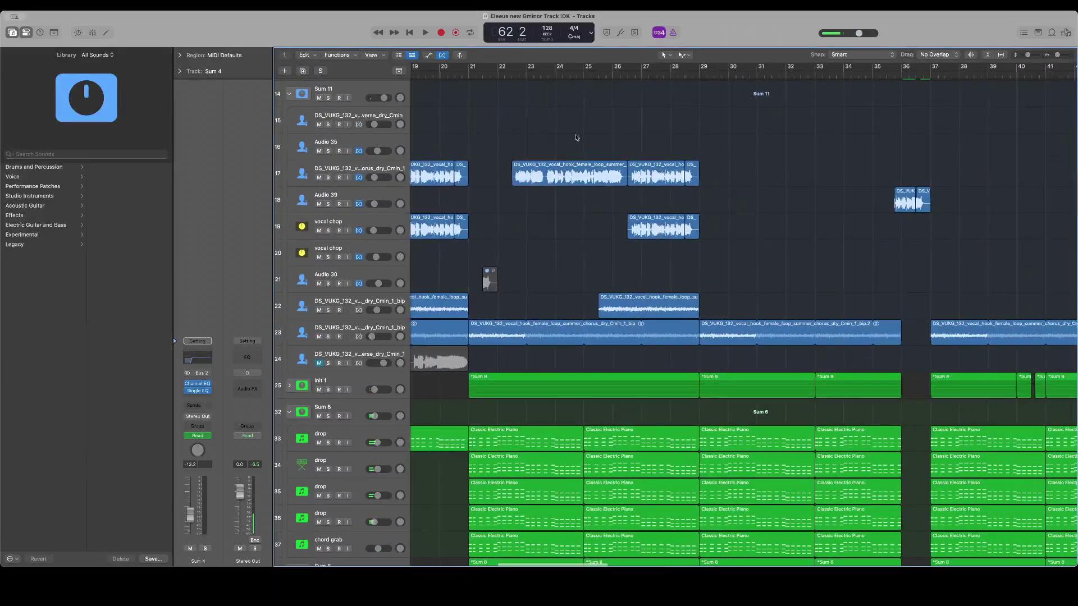
click(289, 413)
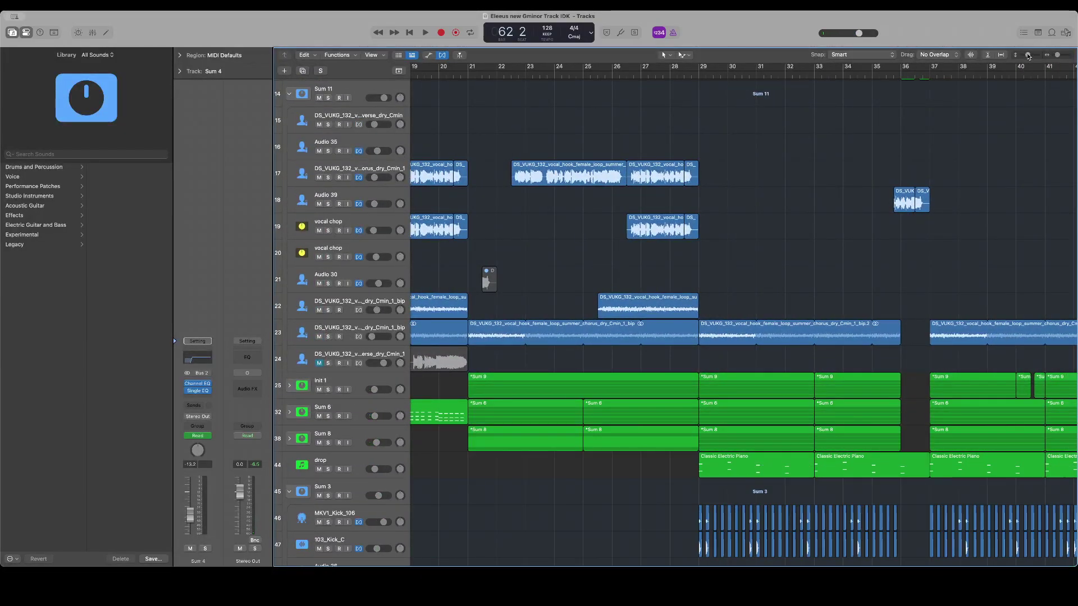
drag(1028, 56, 1053, 55)
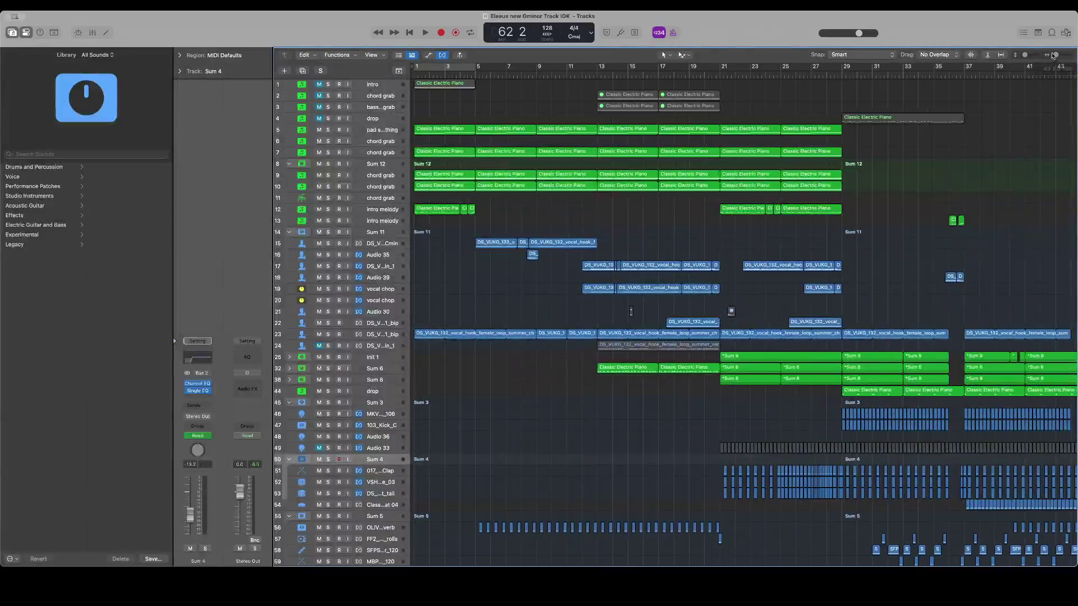
Copy all first-drop regions from bars 29 to 45 across the tracks to bar 69 as a second drop
scroll(730, 280, right, 12)
scroll(729, 280, down, 2)
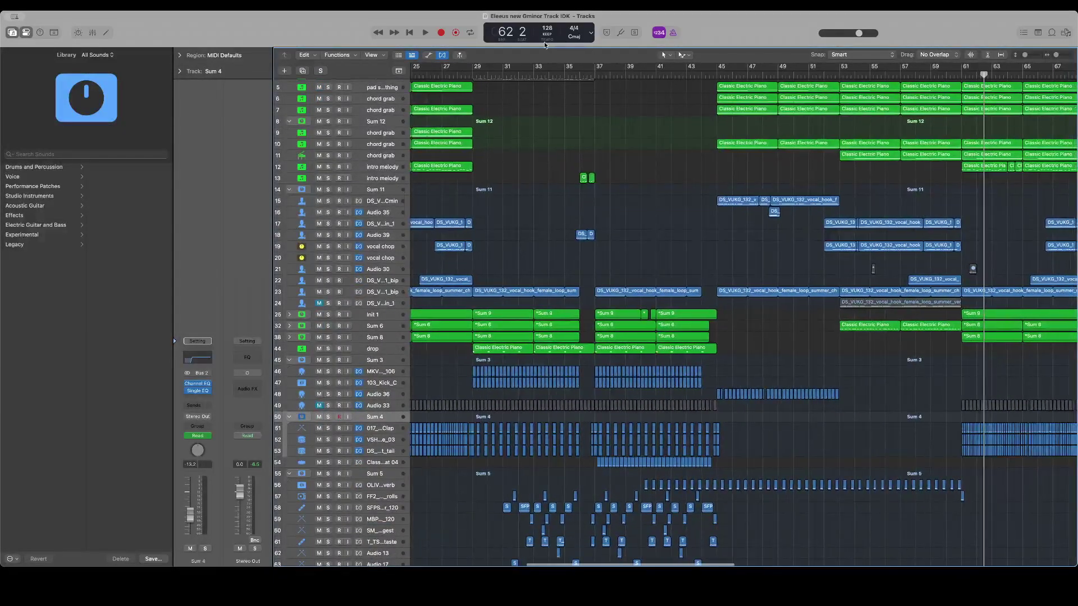
drag(474, 85, 716, 506)
scroll(476, 331, up, 10)
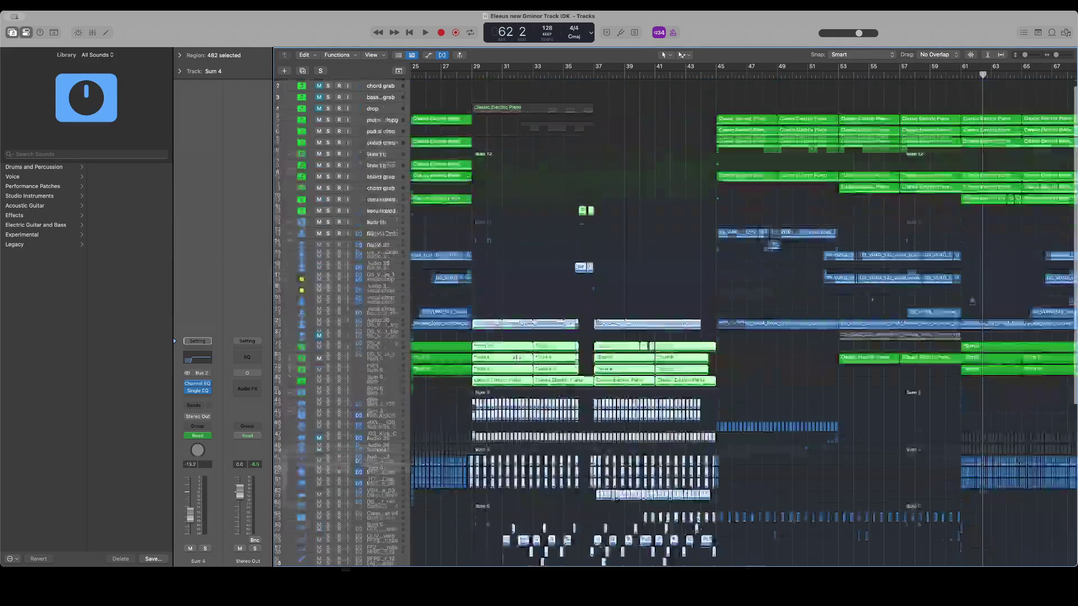
drag(478, 335, 971, 337)
Deselect the copied regions and play from bar 62 through bar 80 to check the build-up and second drop
key(space)
scroll(947, 246, right, 3)
scroll(947, 246, right, 4)
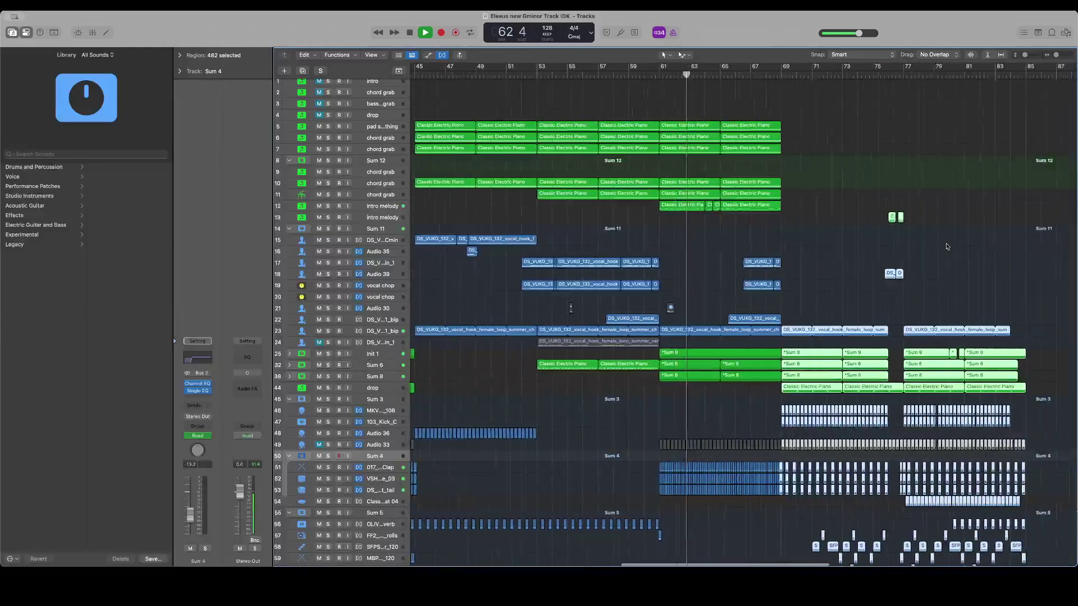
scroll(819, 352, down, 5)
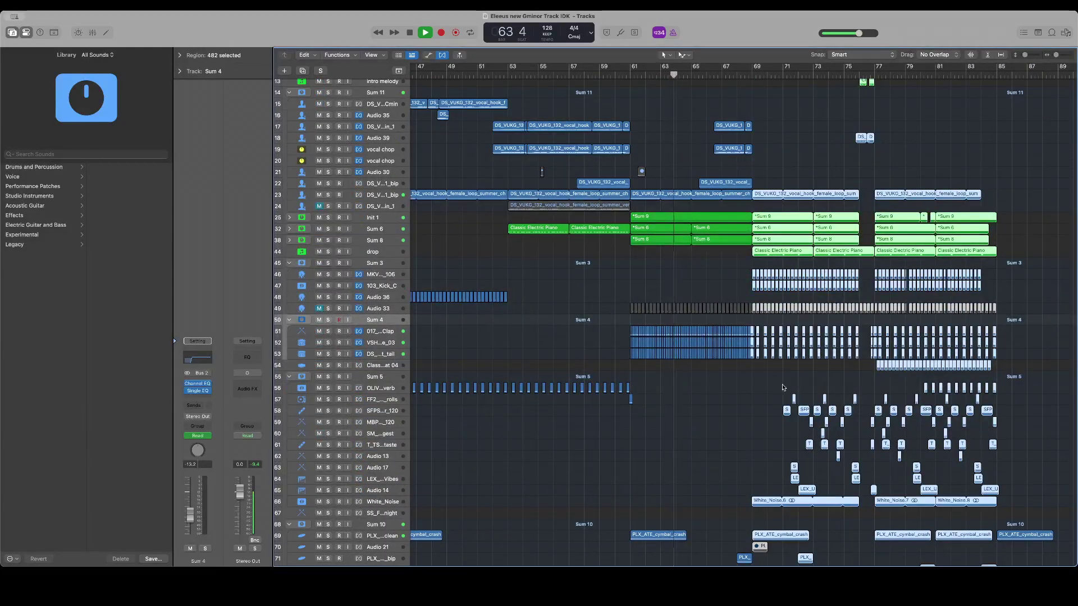
click(783, 387)
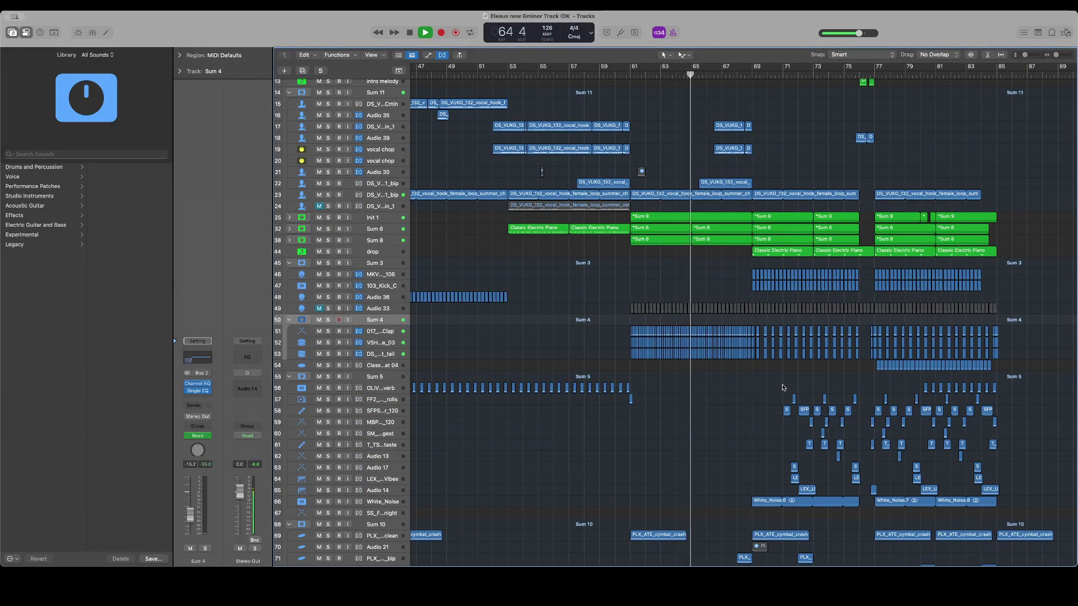
drag(1055, 55, 1061, 57)
scroll(1041, 105, right, 5)
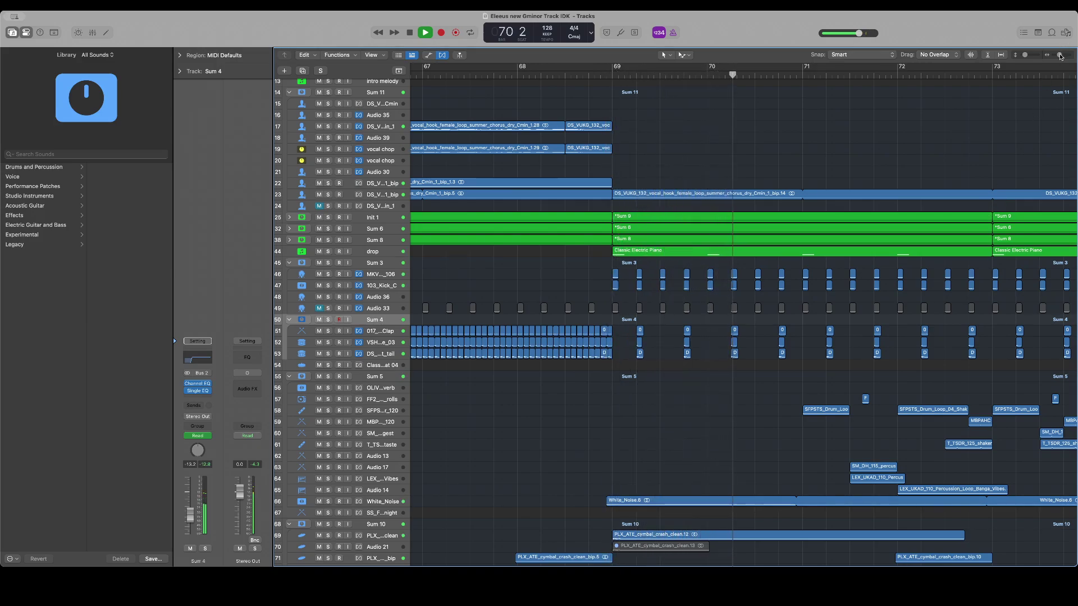
drag(1060, 56, 1057, 55)
scroll(974, 227, down, 5)
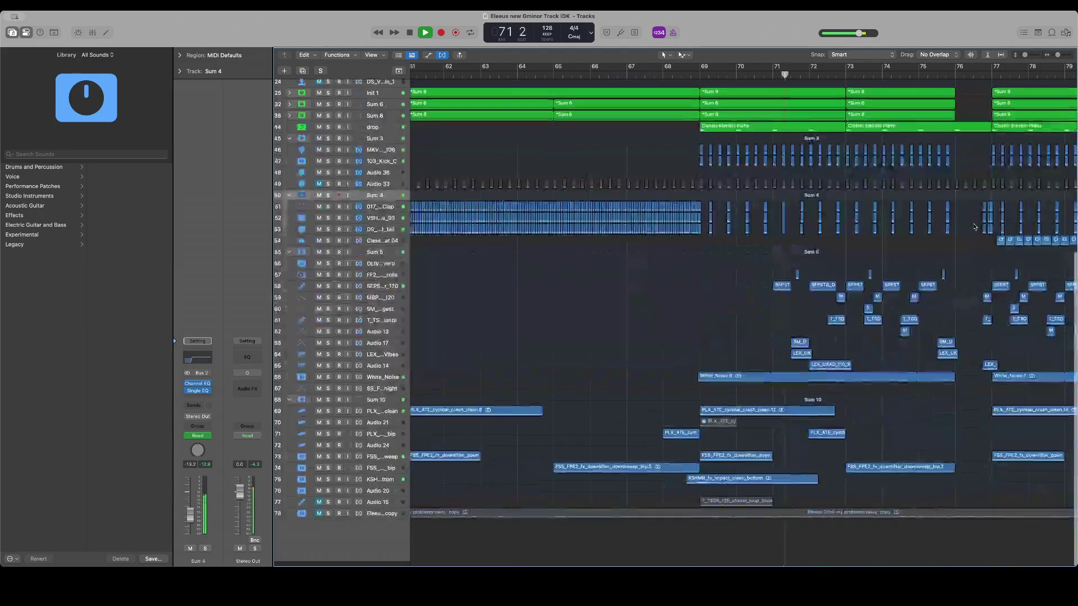
scroll(974, 227, right, 6)
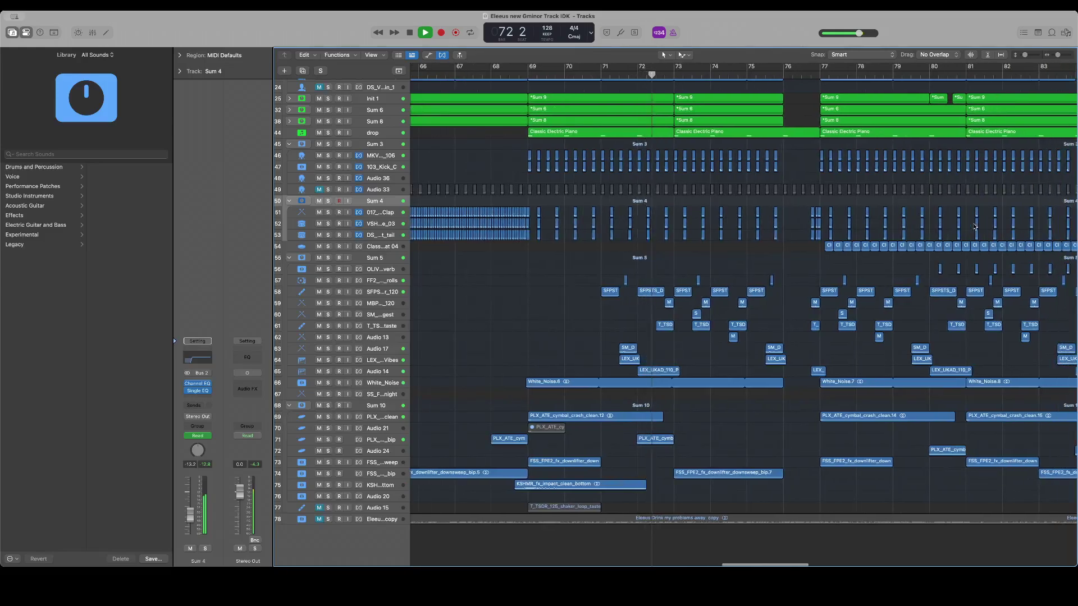
scroll(974, 227, right, 2)
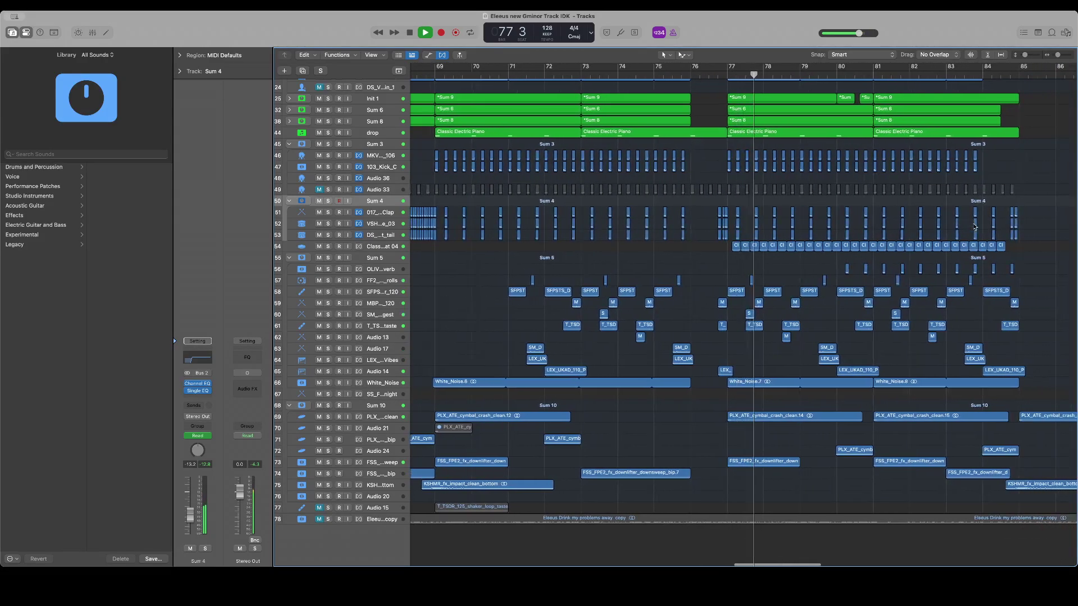
scroll(975, 227, left, 2)
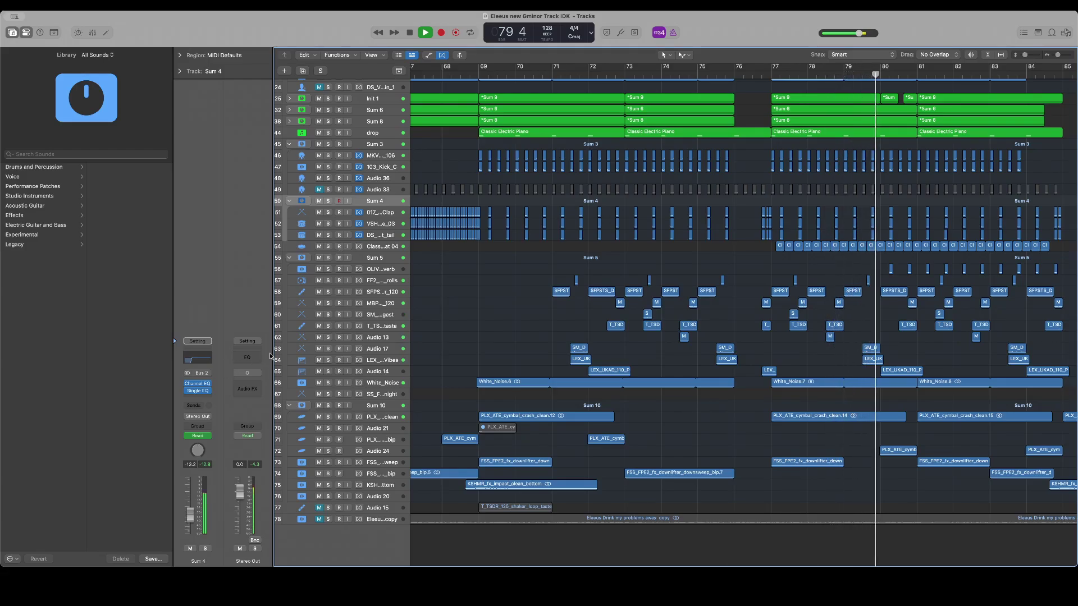
key(space)
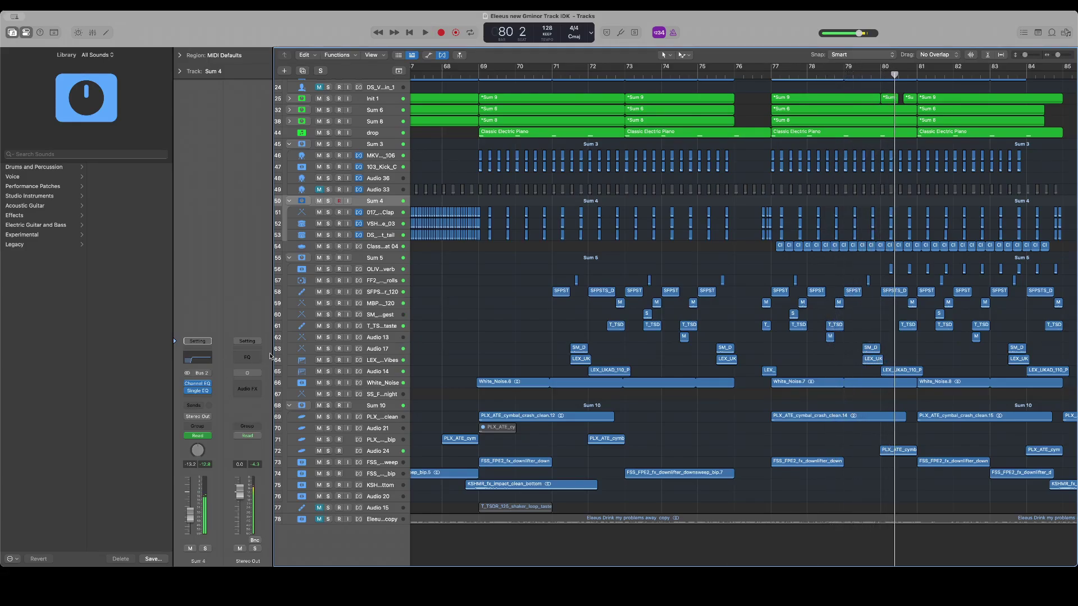
Copy the track 17 vocal hook region from the first build-up near bar 22 to the second build-up near bar 62
scroll(543, 340, up, 6)
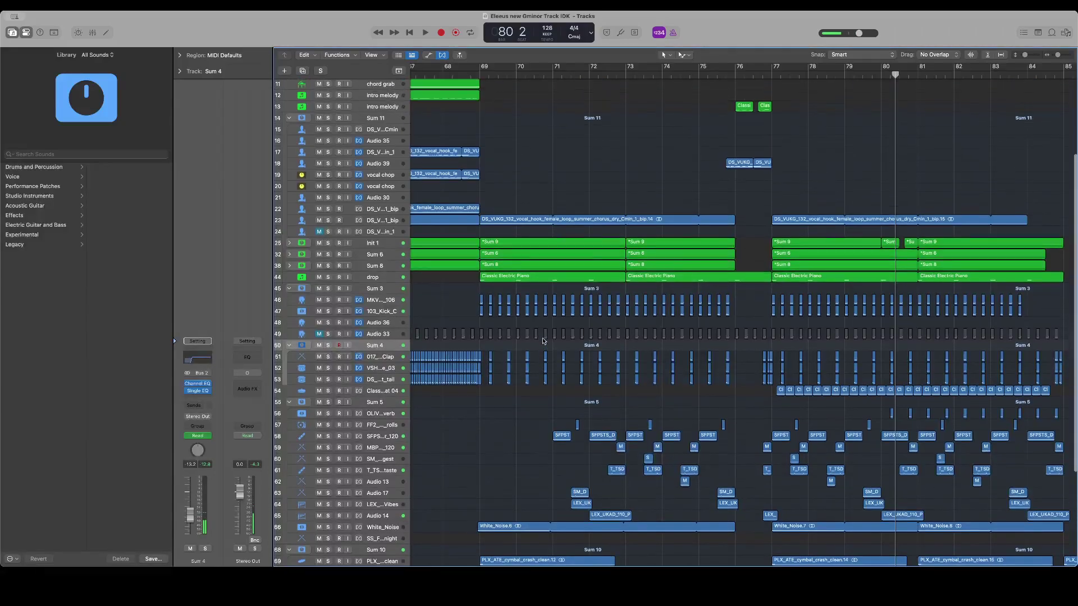
scroll(542, 341, up, 4)
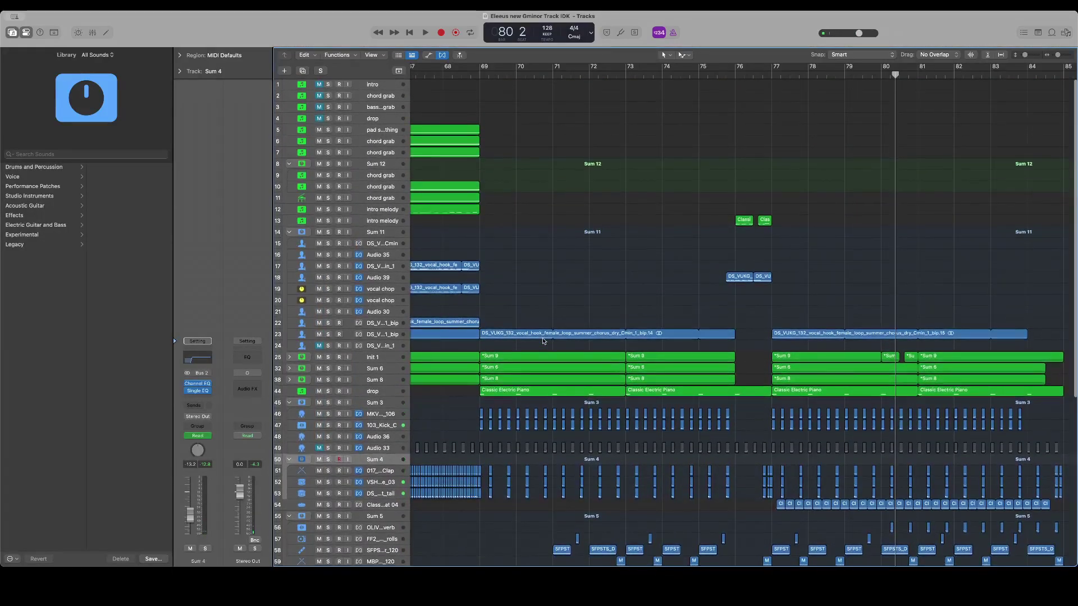
scroll(543, 340, left, 5)
scroll(543, 341, left, 20)
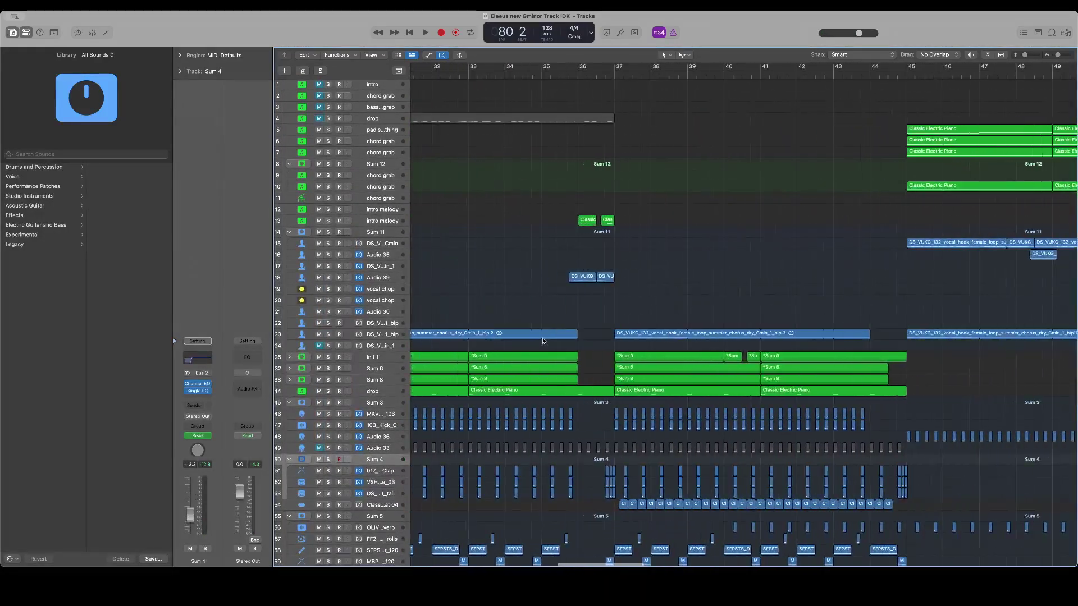
scroll(544, 340, left, 1)
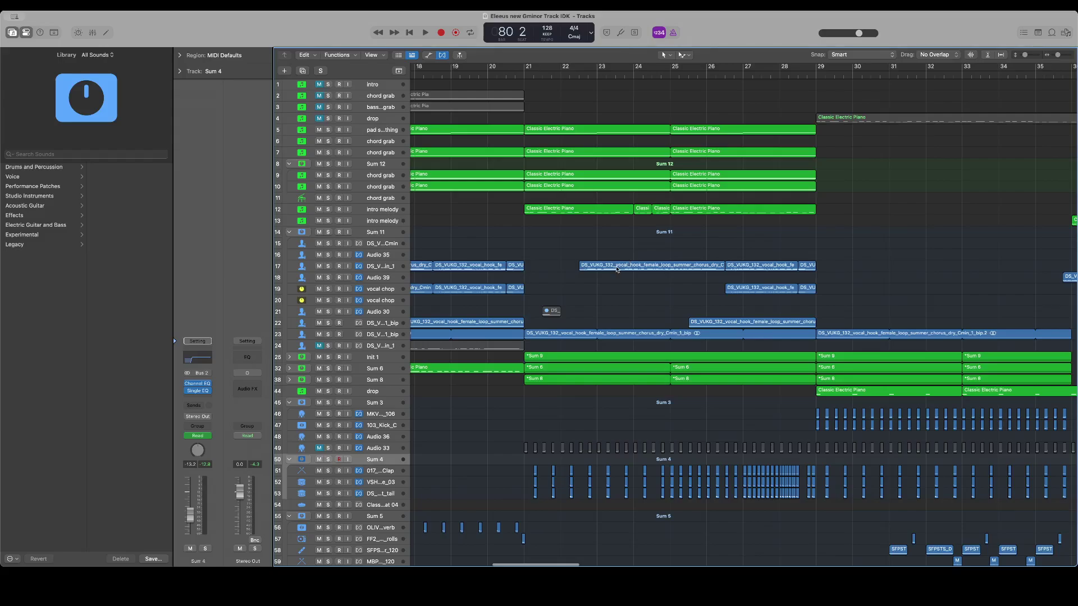
mouse_move(617, 269)
mouse_down()
mouse_move(1073, 270)
mouse_move(630, 266)
mouse_up()
Play from bar 62 to hear the copied vocal hook entering over the second build-up
click(584, 73)
key(space)
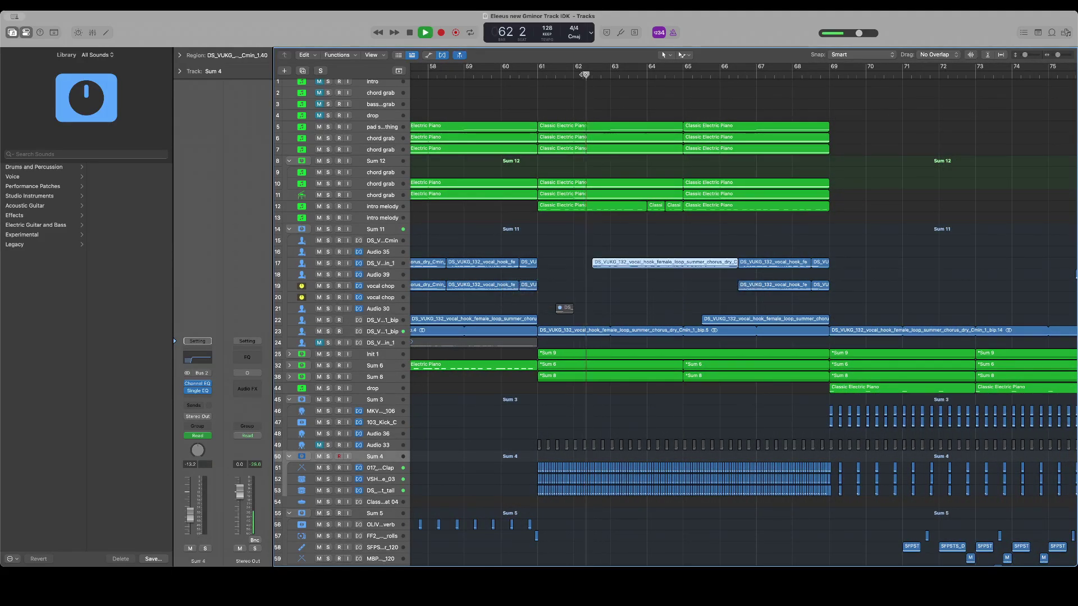
key(space)
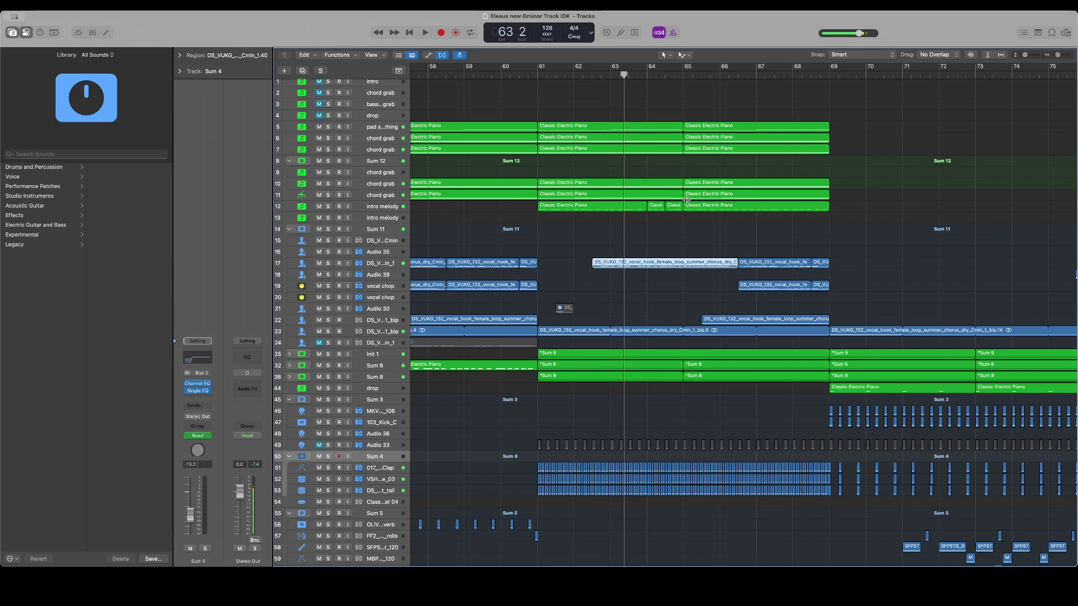
Examine the second drop's percussion and effects layers, and zoom out to compare the whole arrangement
scroll(686, 199, right, 6)
scroll(686, 199, right, 5)
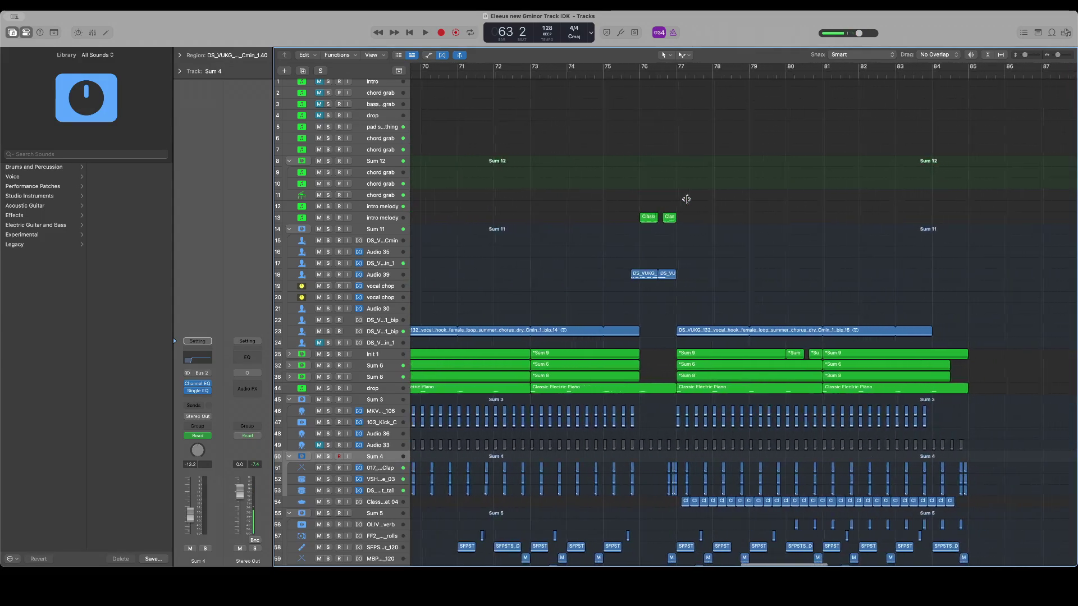
scroll(687, 200, down, 8)
scroll(687, 199, down, 2)
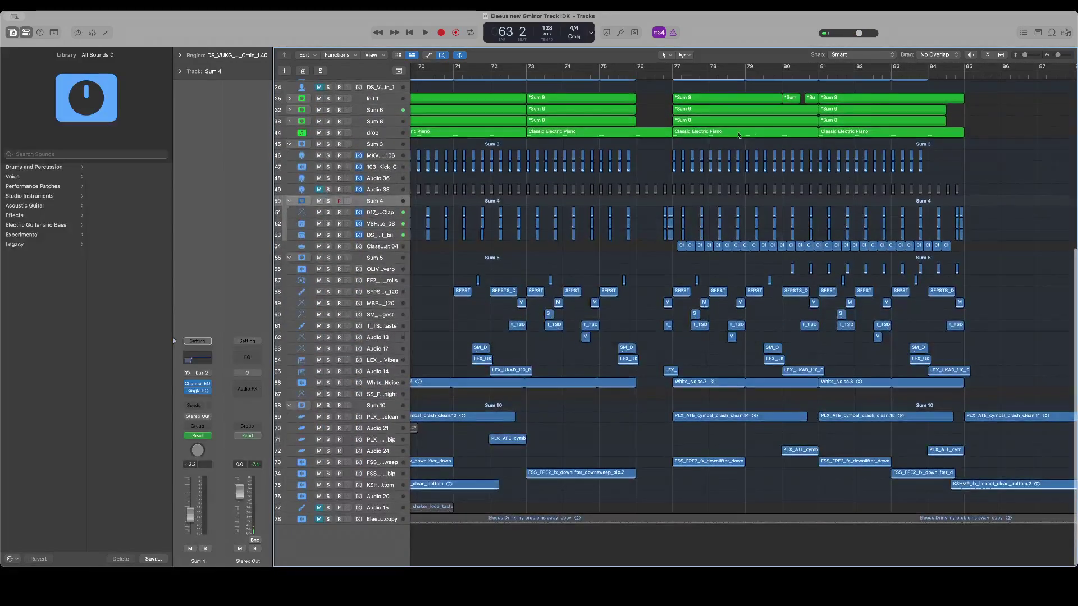
scroll(810, 180, left, 14)
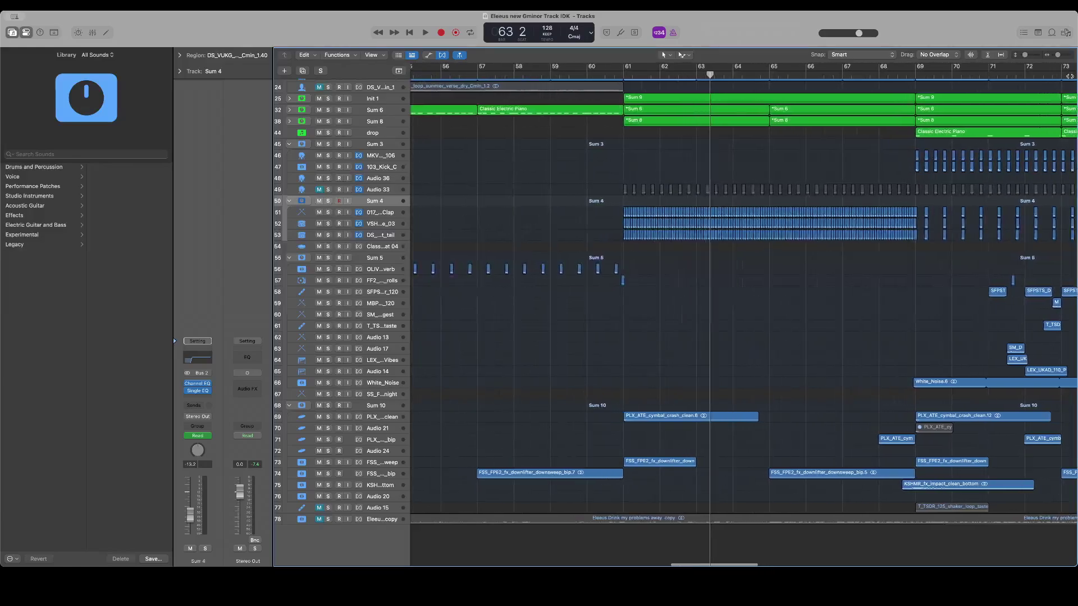
drag(1057, 55, 1023, 55)
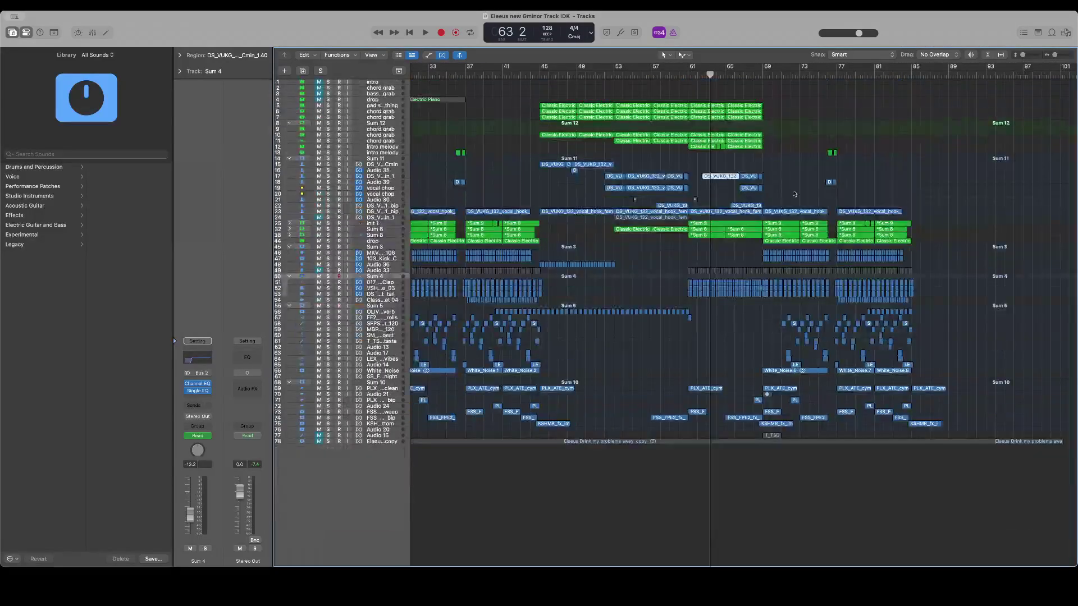
Play the track's opening from bar 1, stop playback, and place the playhead at bar 45
scroll(777, 208, left, 8)
key(Return)
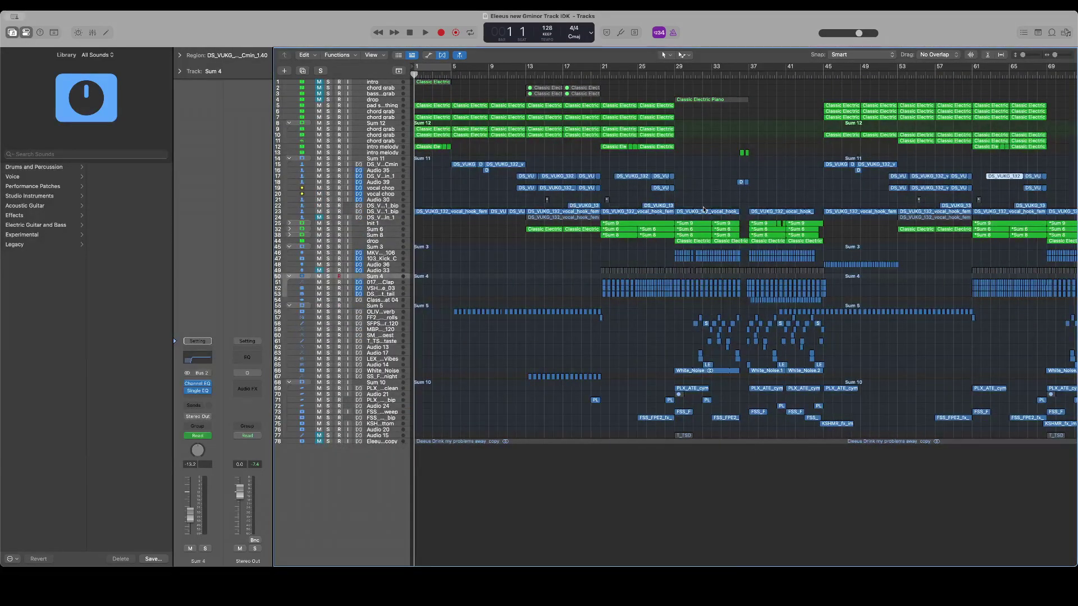
key(space)
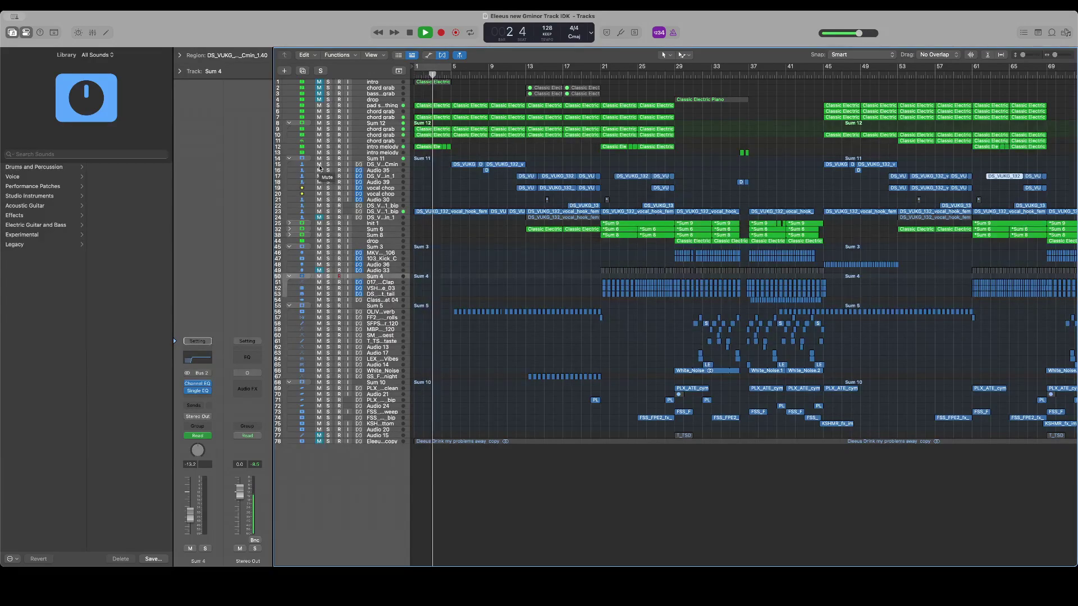
scroll(504, 141, right, 10)
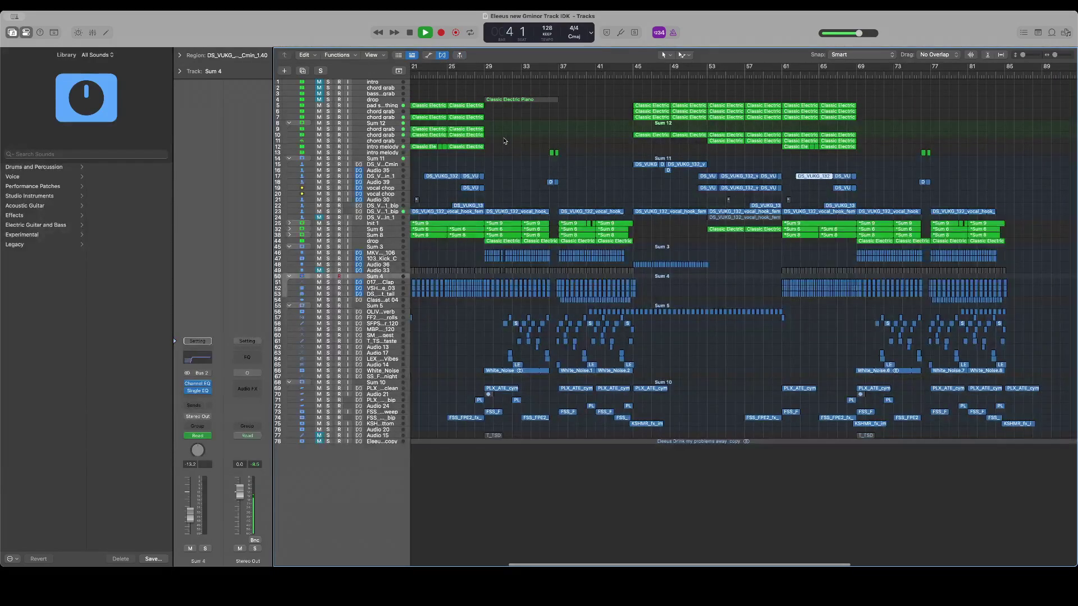
key(space)
click(634, 74)
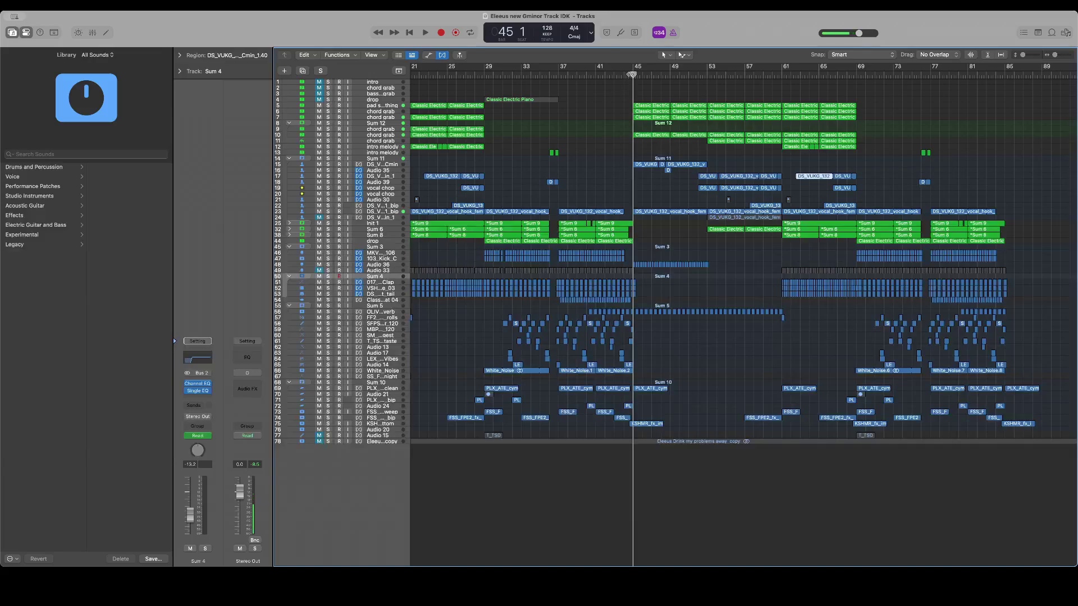
Play the second break briefly from bar 45, and select a wide block of regions across the arrangement before clearing the selection
key(space)
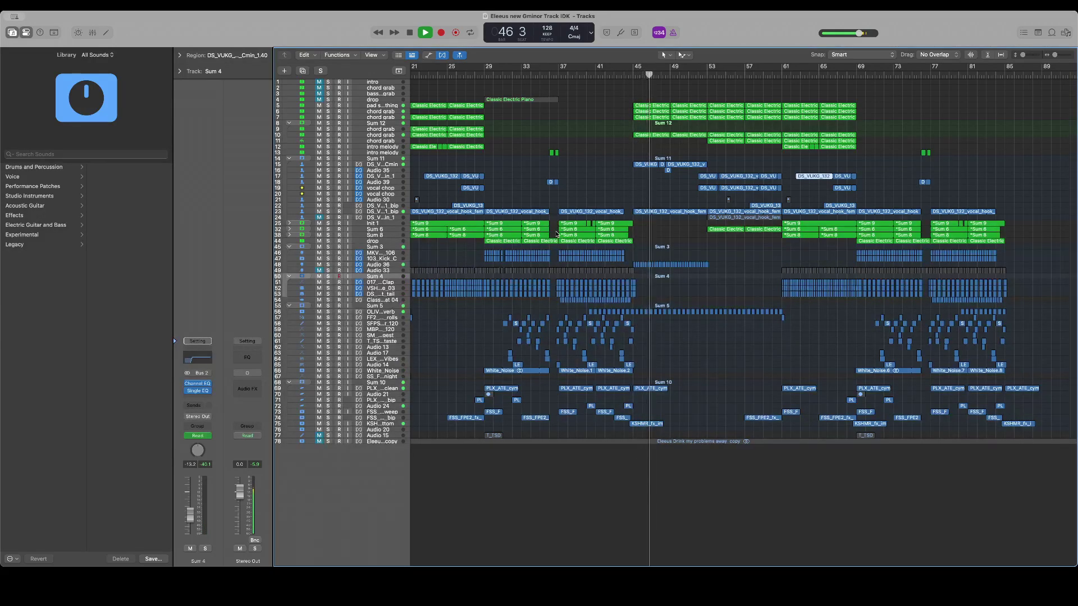
key(space)
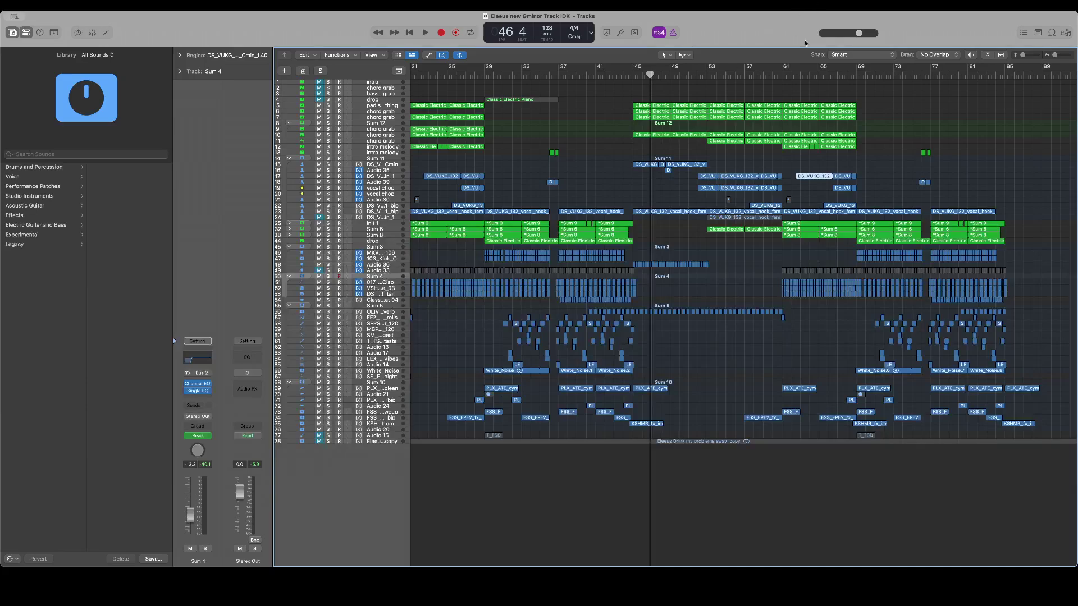
drag(969, 102, 545, 478)
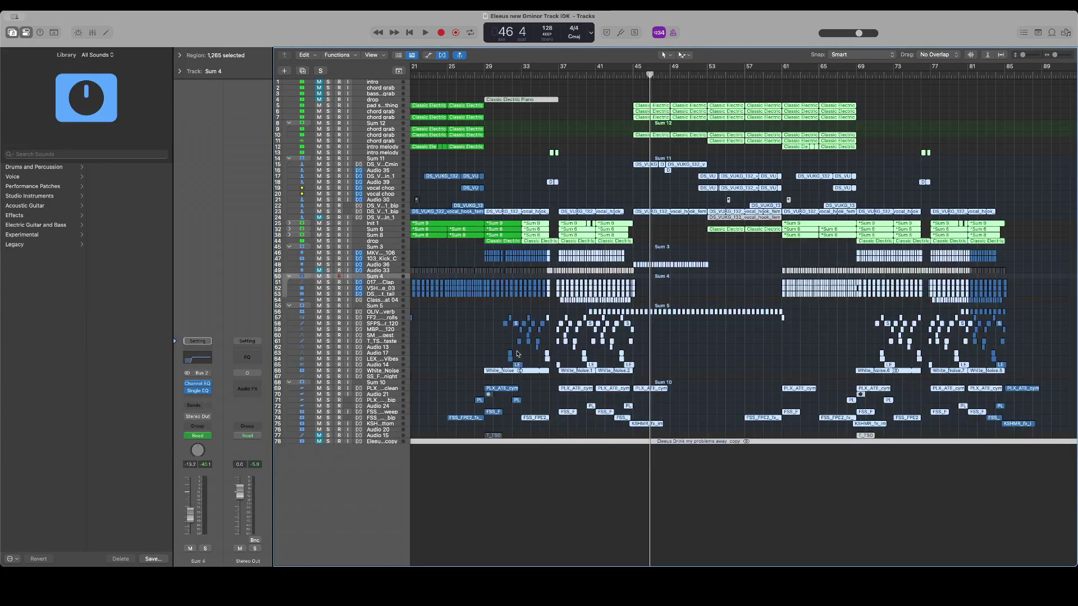
click(475, 352)
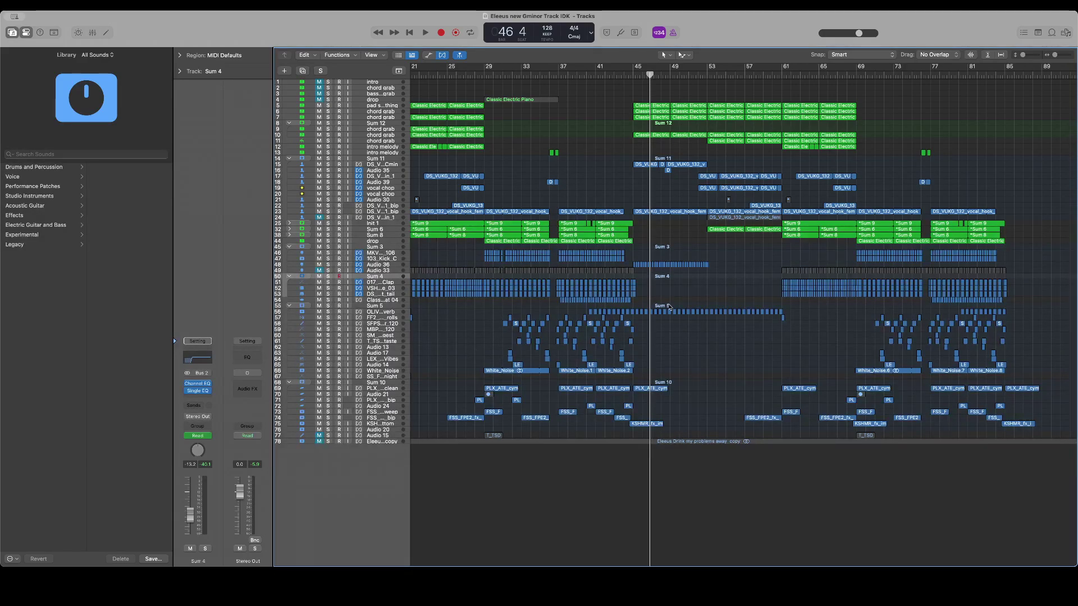
Enlarge the track rows slightly, return the playhead to bar 1, and examine the arrangement from the intro through the second drop
drag(1022, 55, 1023, 54)
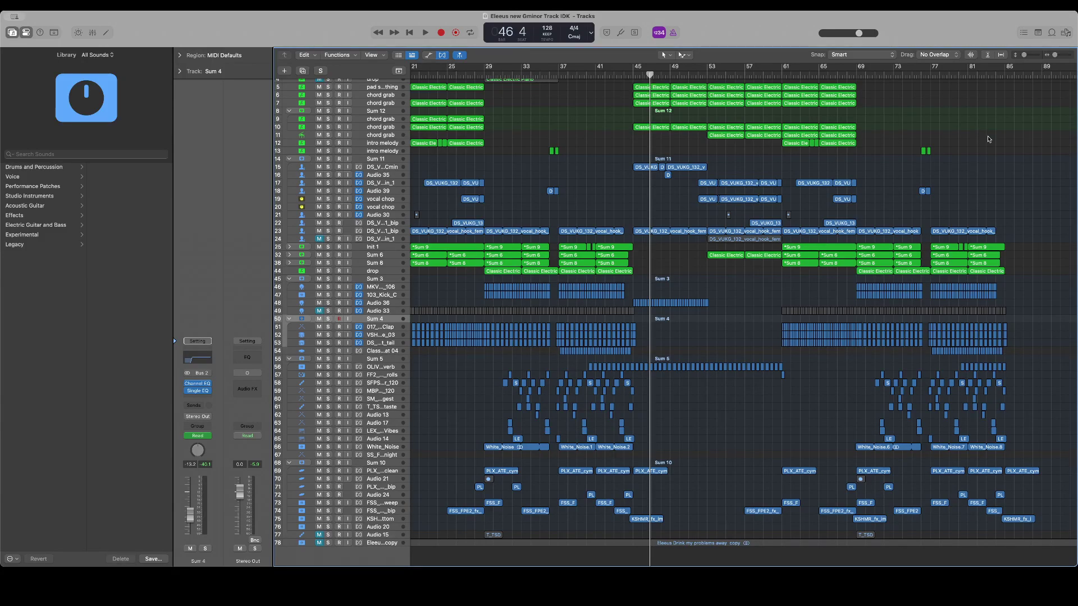
key(Return)
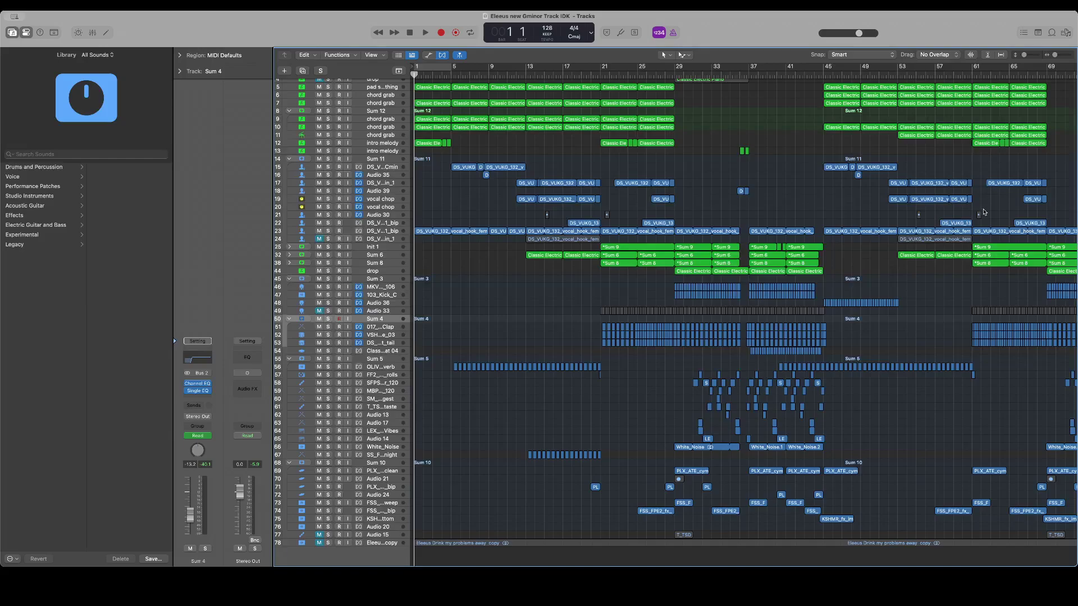
scroll(983, 212, up, 1)
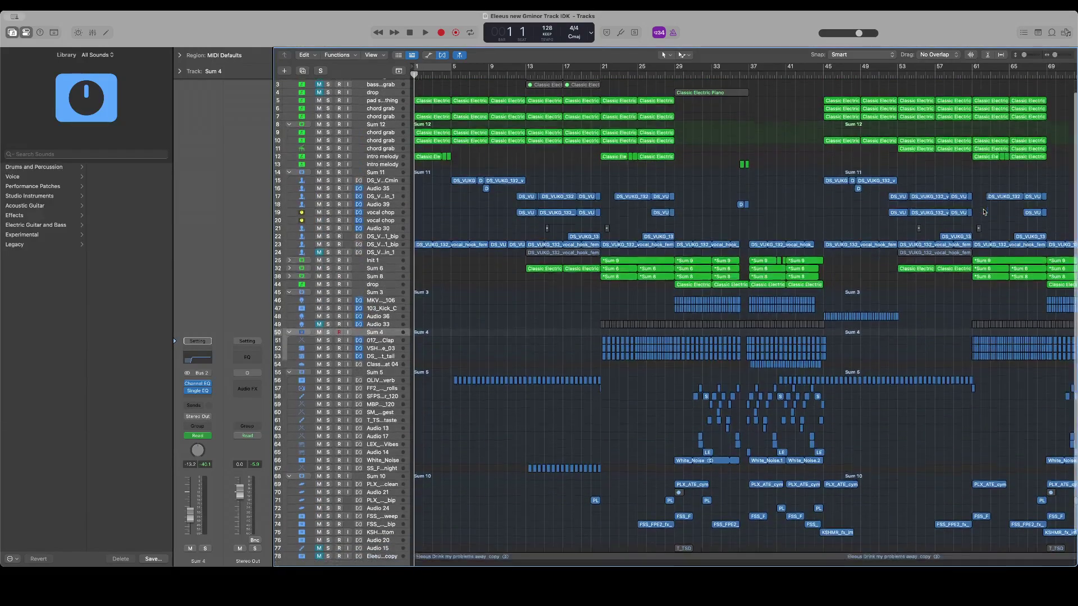
scroll(983, 212, down, 1)
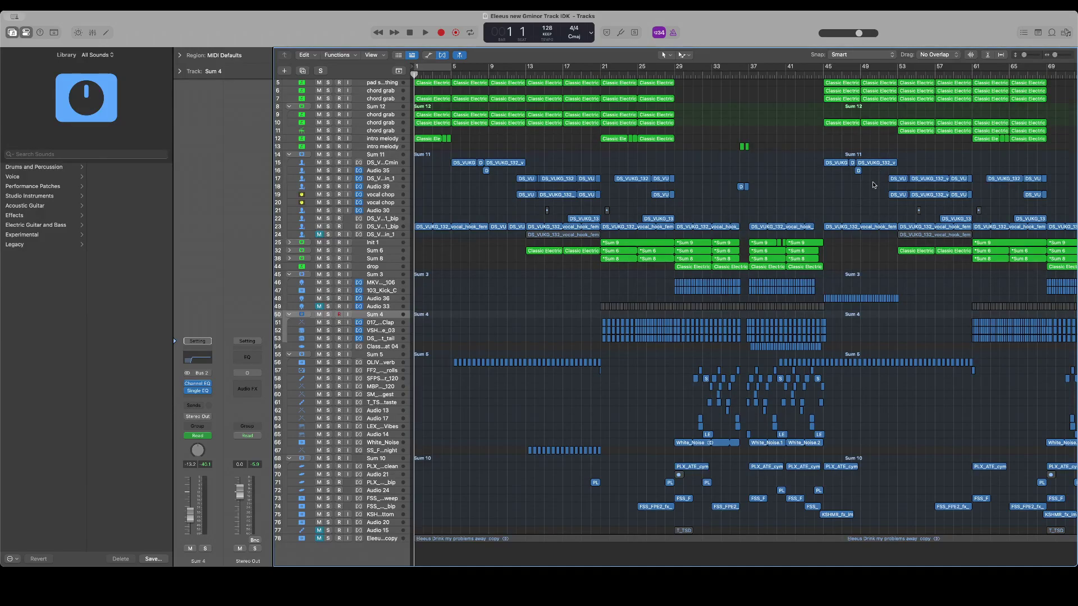
scroll(872, 185, right, 5)
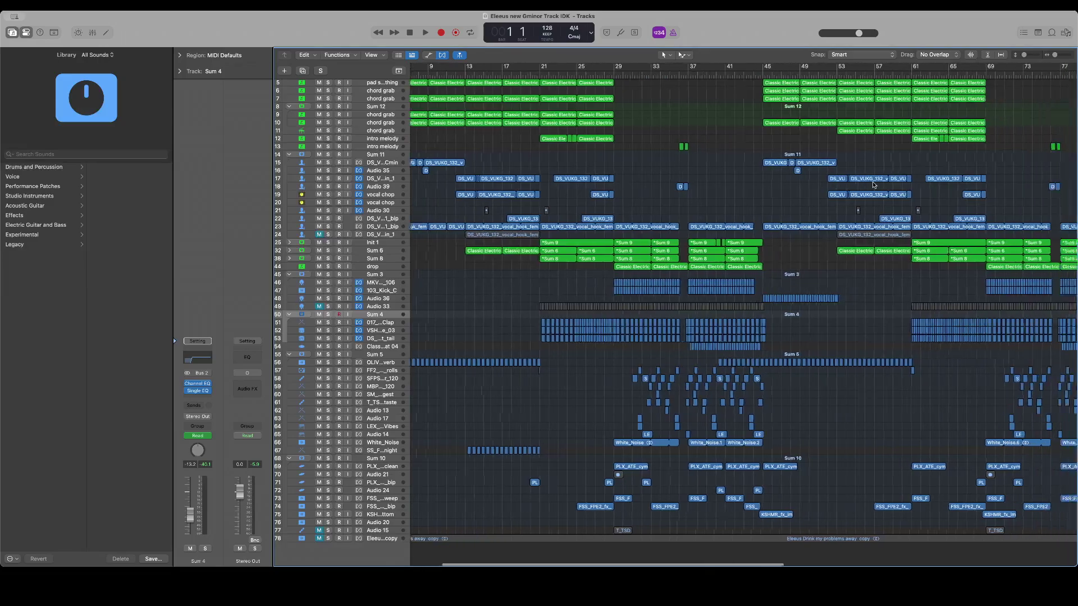
scroll(775, 186, right, 10)
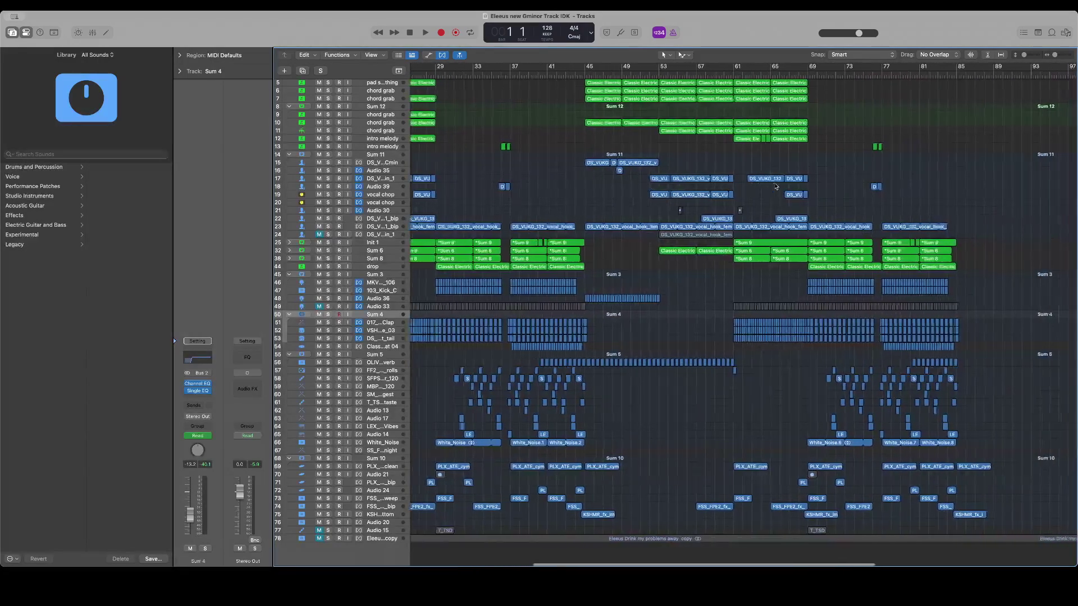
scroll(776, 186, up, 2)
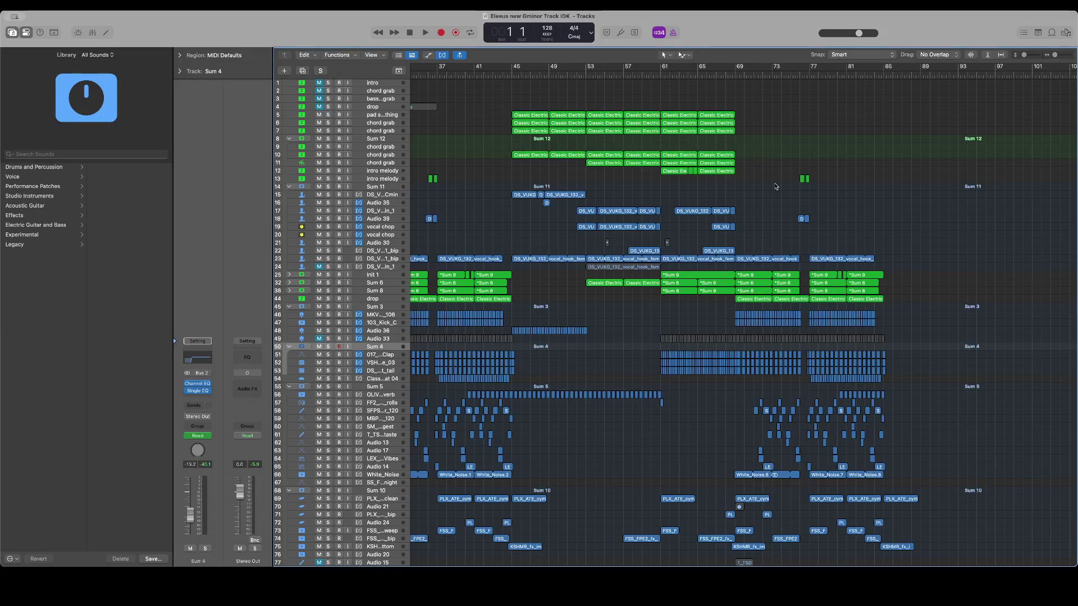
scroll(776, 186, left, 12)
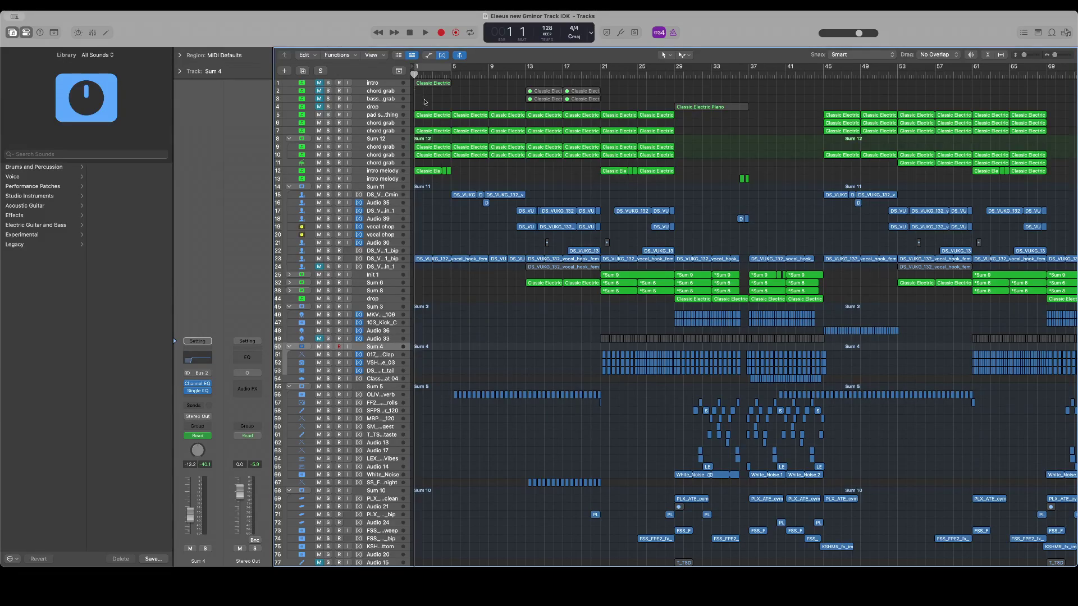
Select the melodic and vocal regions of the intro and first build-up, play briefly from bar 1, and clear the selection
drag(424, 100, 682, 294)
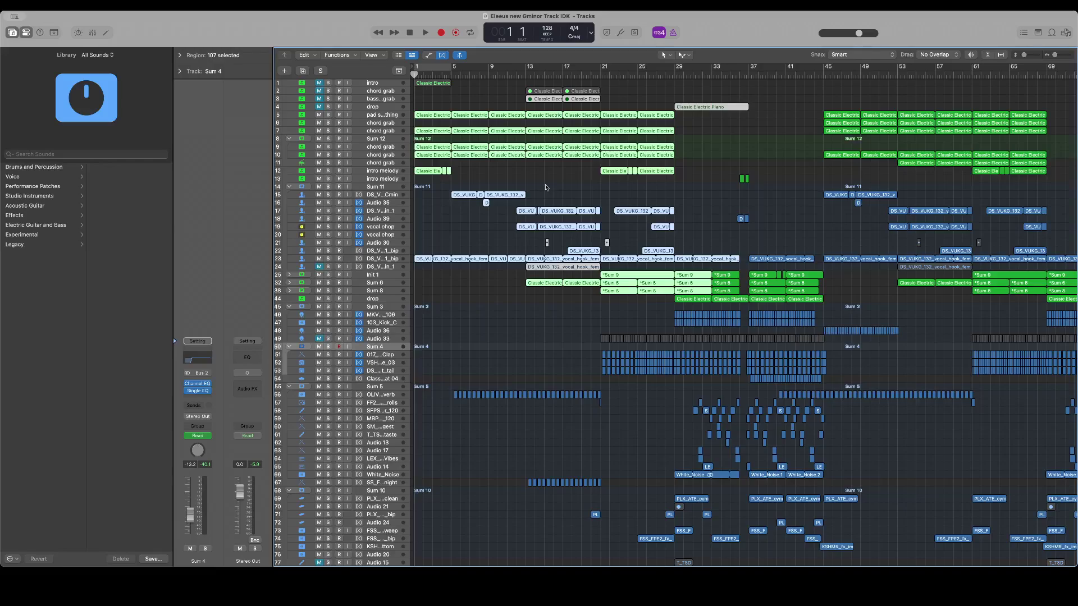
scroll(546, 188, right, 3)
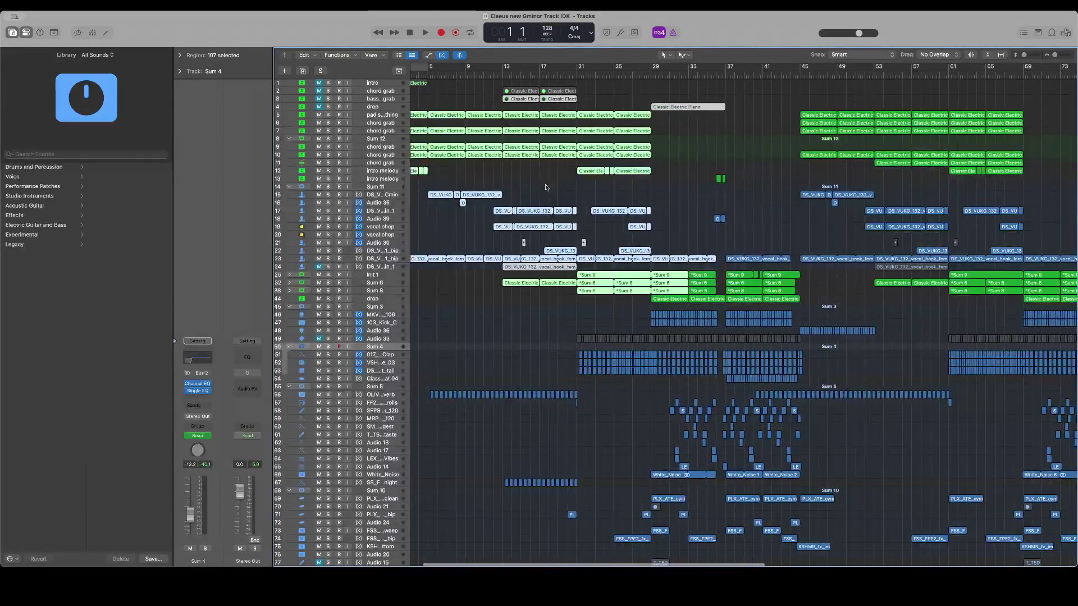
scroll(546, 187, left, 3)
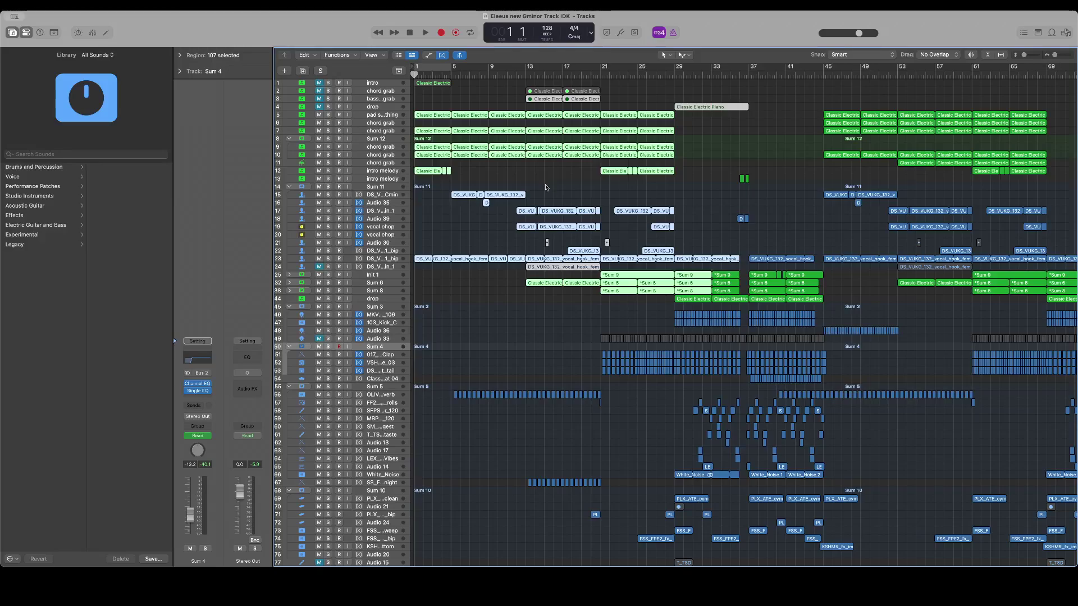
key(space)
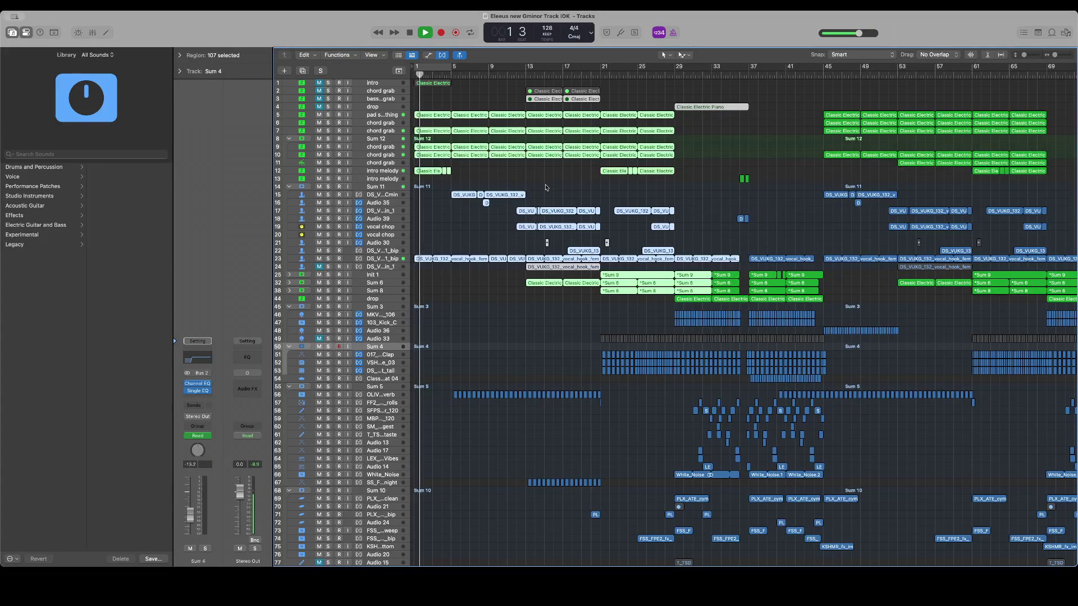
key(space)
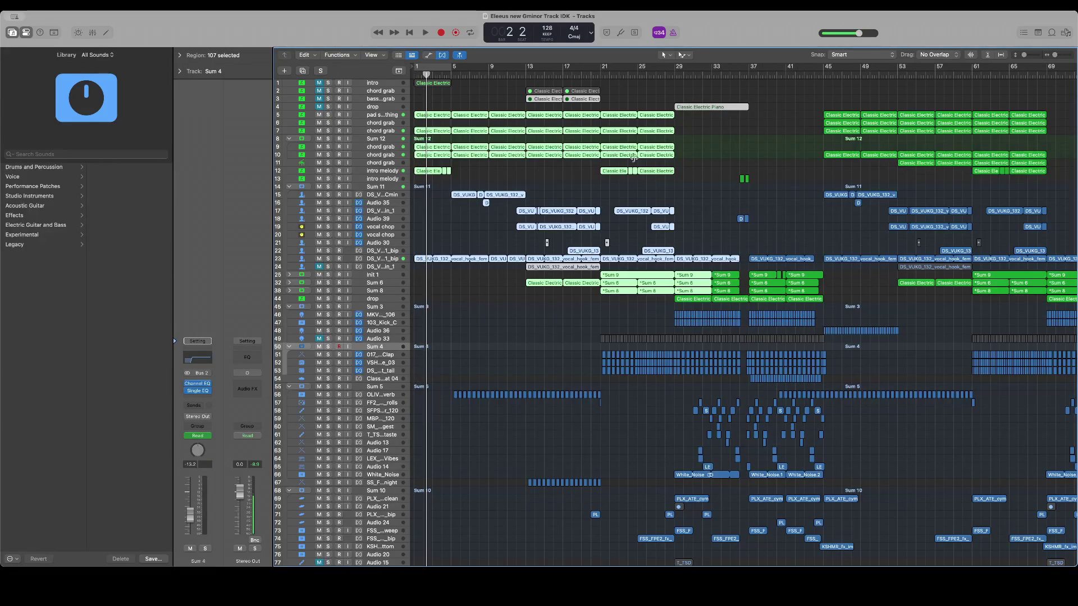
click(632, 98)
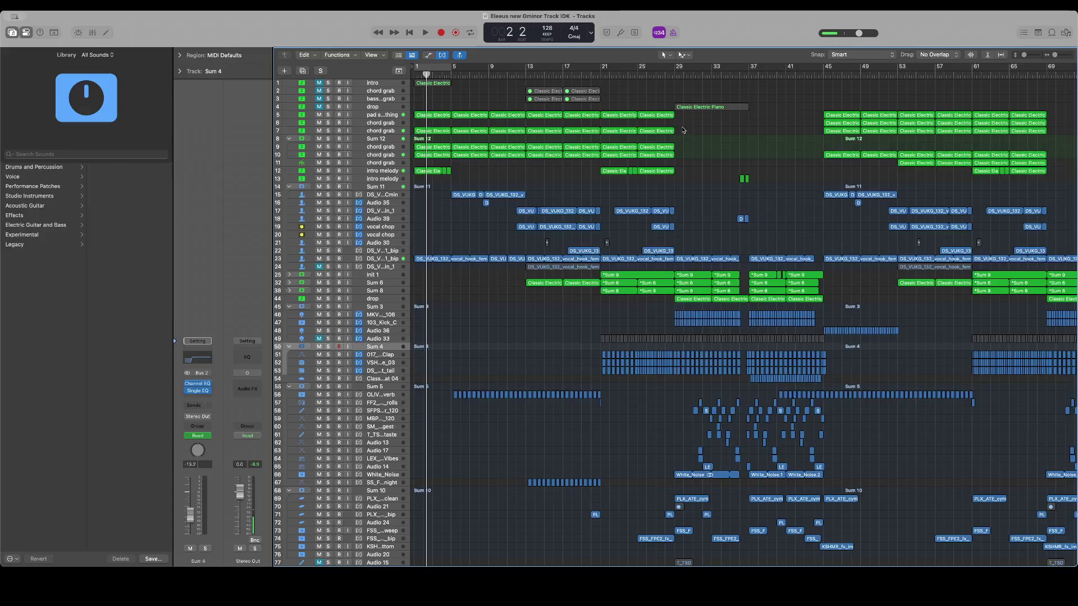
Start playback from bar 2, add a Channel EQ to the Stereo Out, and move its window clear of the arrangement to watch the spectrum
key(space)
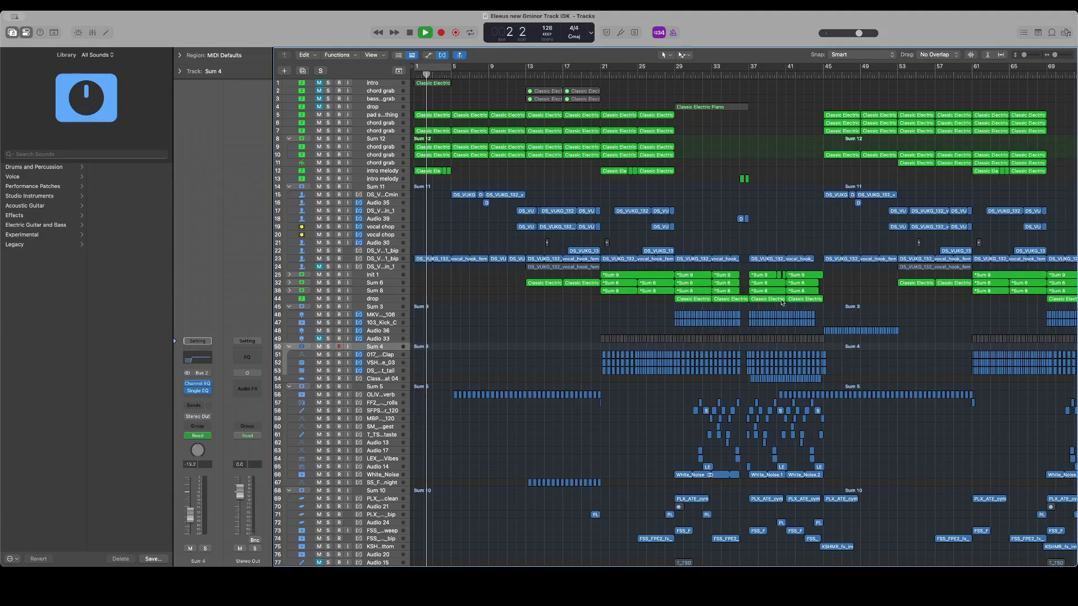
click(247, 357)
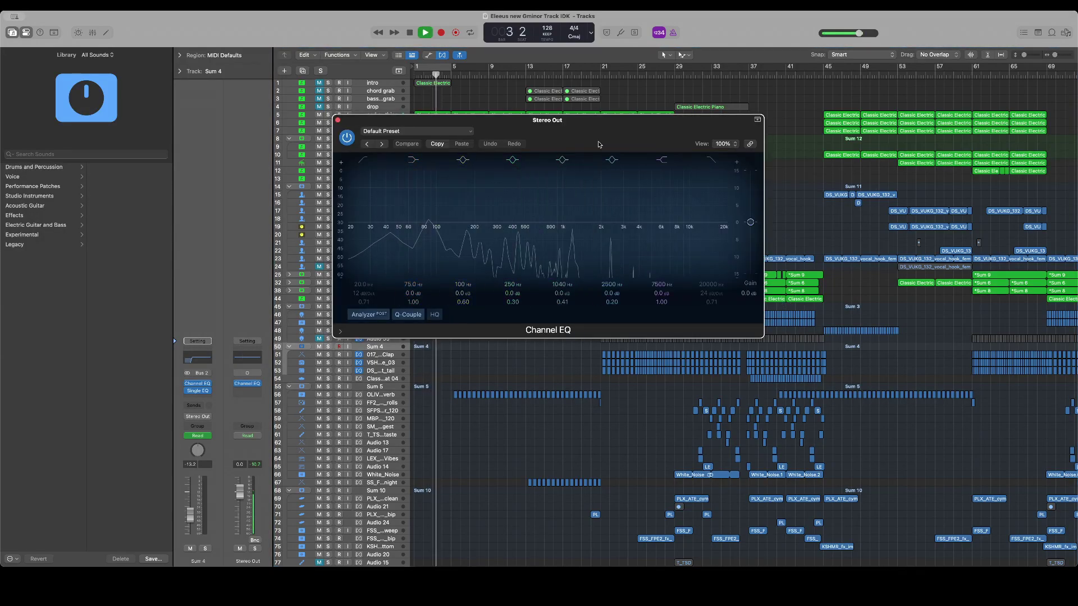
drag(599, 144, 281, 60)
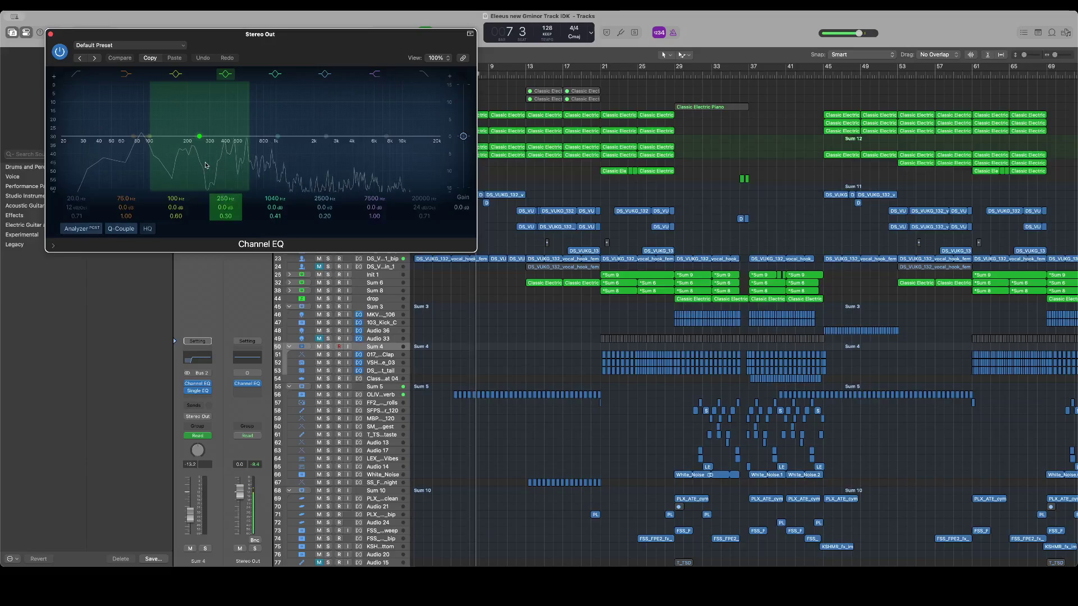
scroll(588, 353, down, 3)
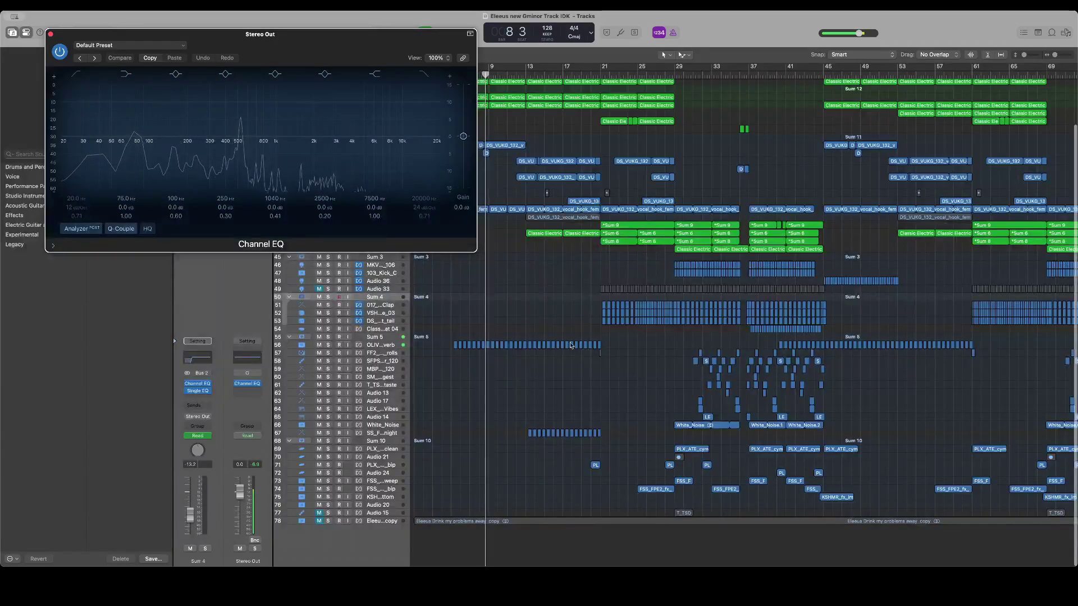
Import the reference song "05 Reconnect (feat. Mahi)" at bar 1 on a new track below track 78, and delete the old reference region from track 78
click(545, 595)
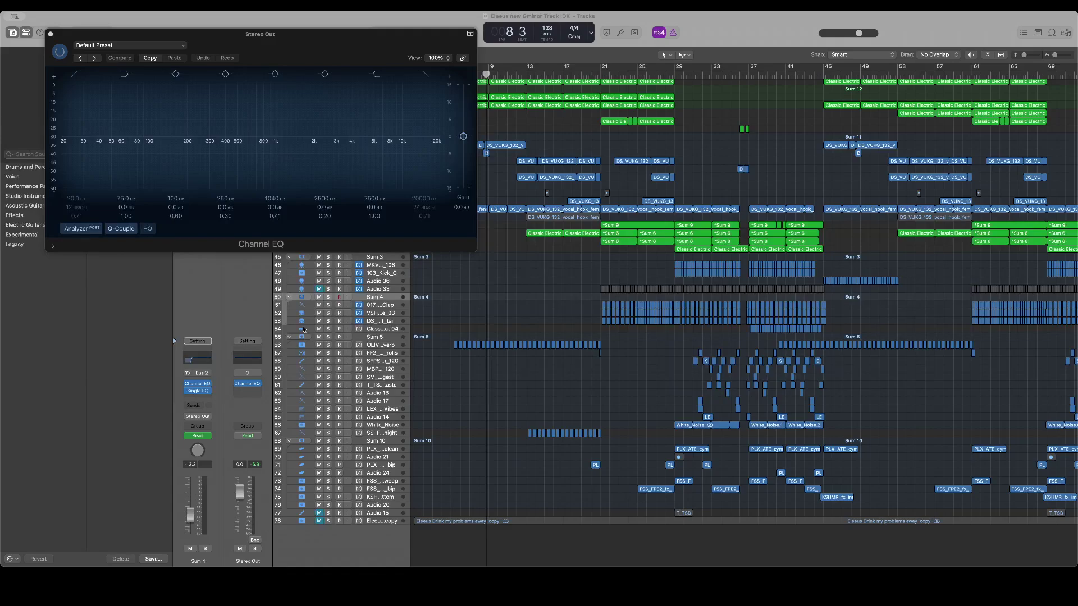
drag(297, 341, 414, 529)
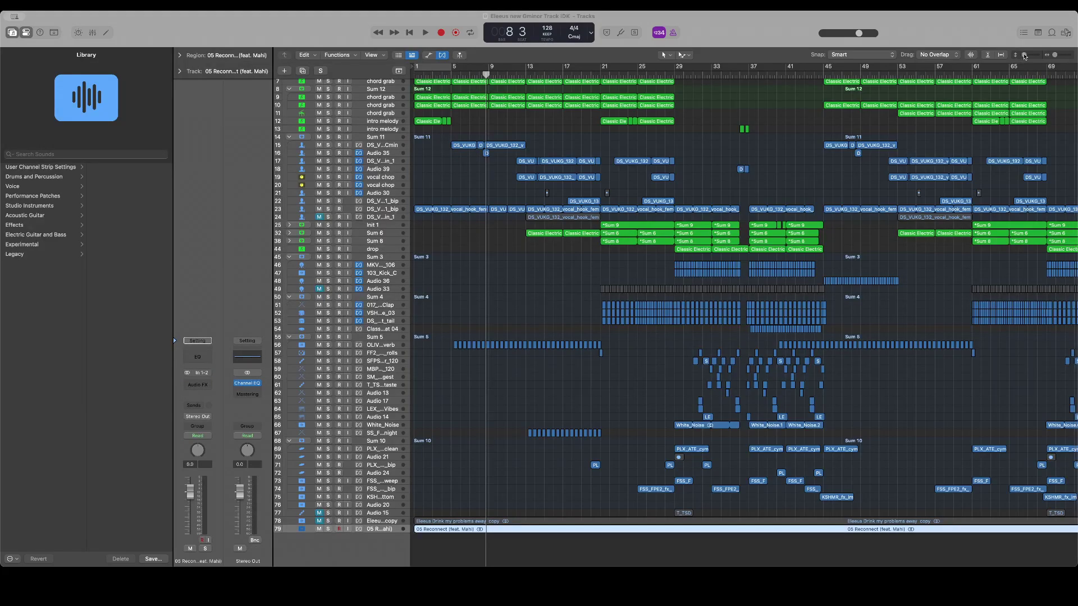
drag(1024, 55, 1026, 52)
scroll(589, 308, down, 1)
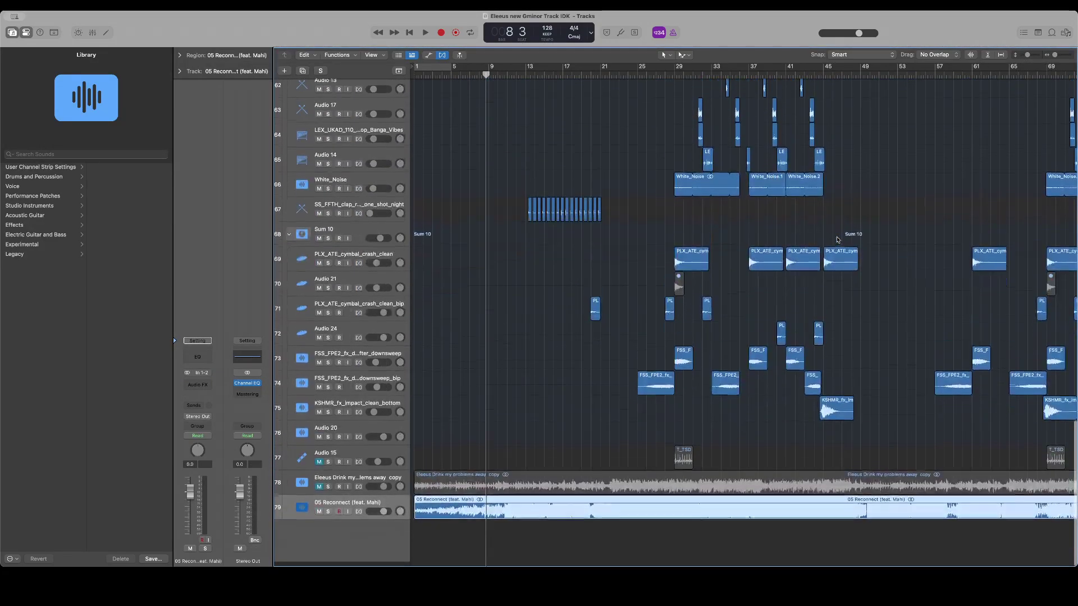
click(394, 486)
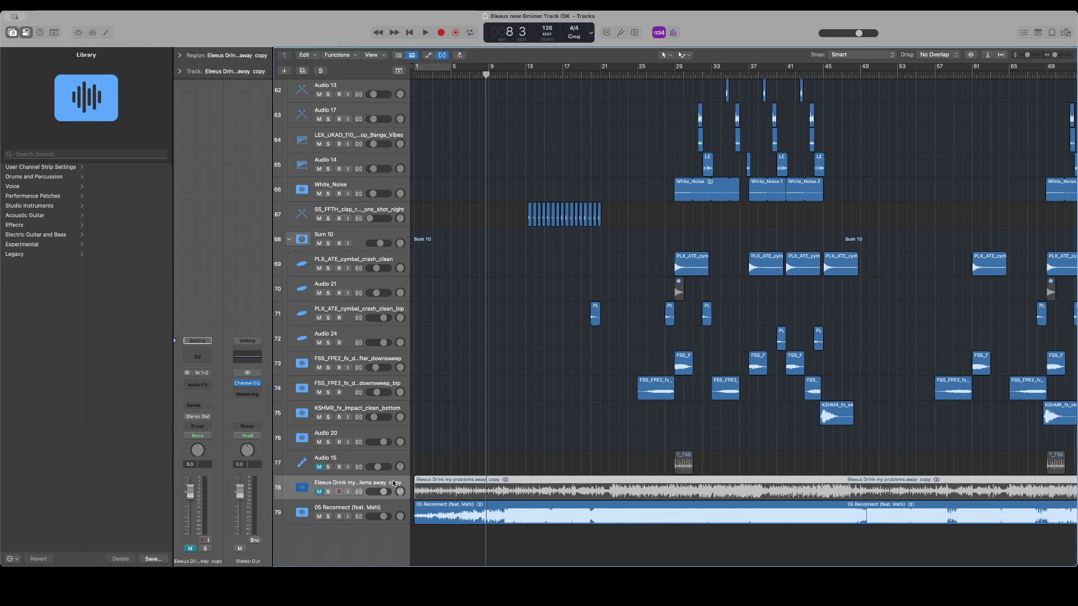
key(Delete)
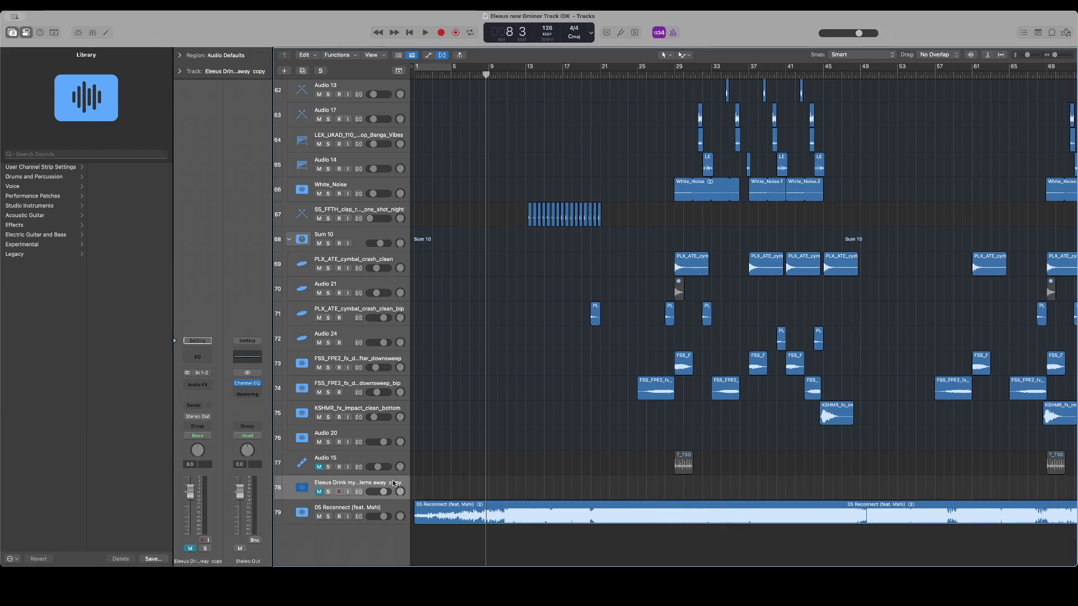
Delete the empty "Eleeus Drink my…lems away copy" track above the 05 Reconnect track
key(super+BackSpace)
scroll(695, 537, right, 3)
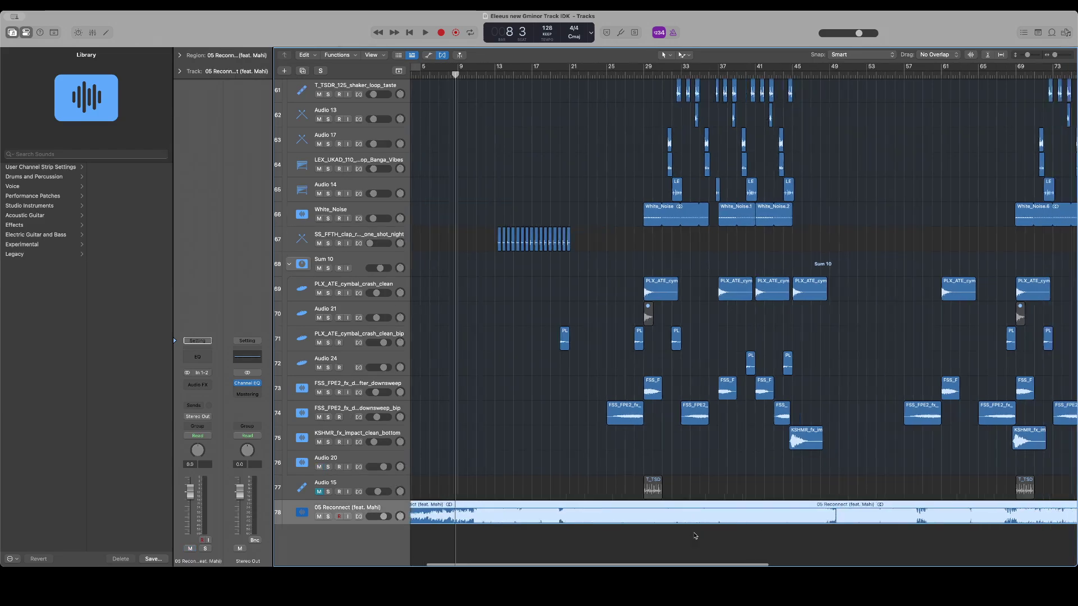
scroll(490, 542, left, 4)
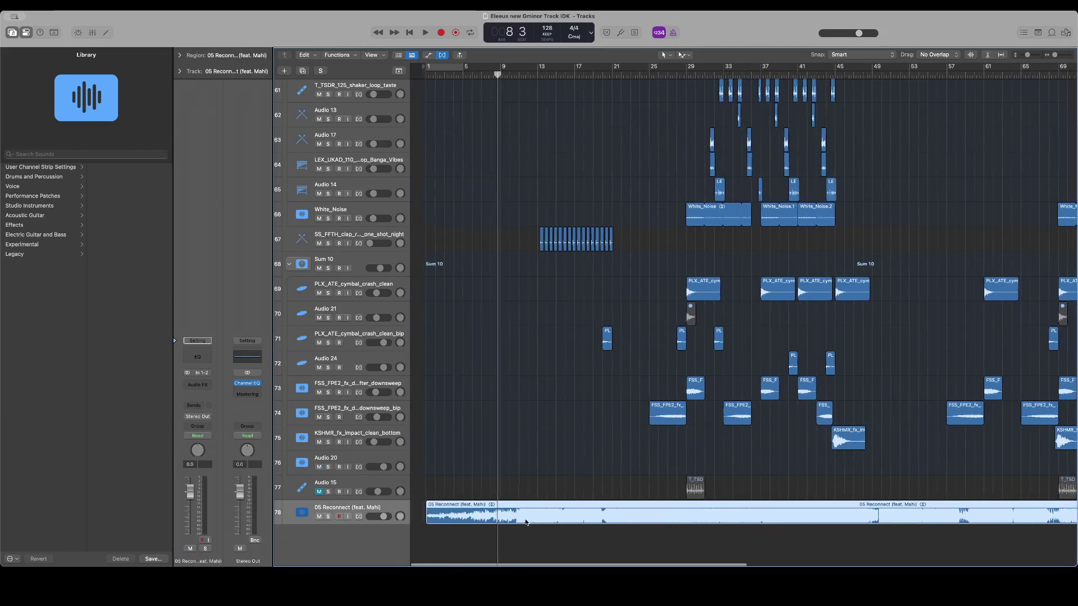
Mute the 05 Reconnect track and play the project from the start with the Stereo Out's Channel EQ open
click(319, 517)
key(Return)
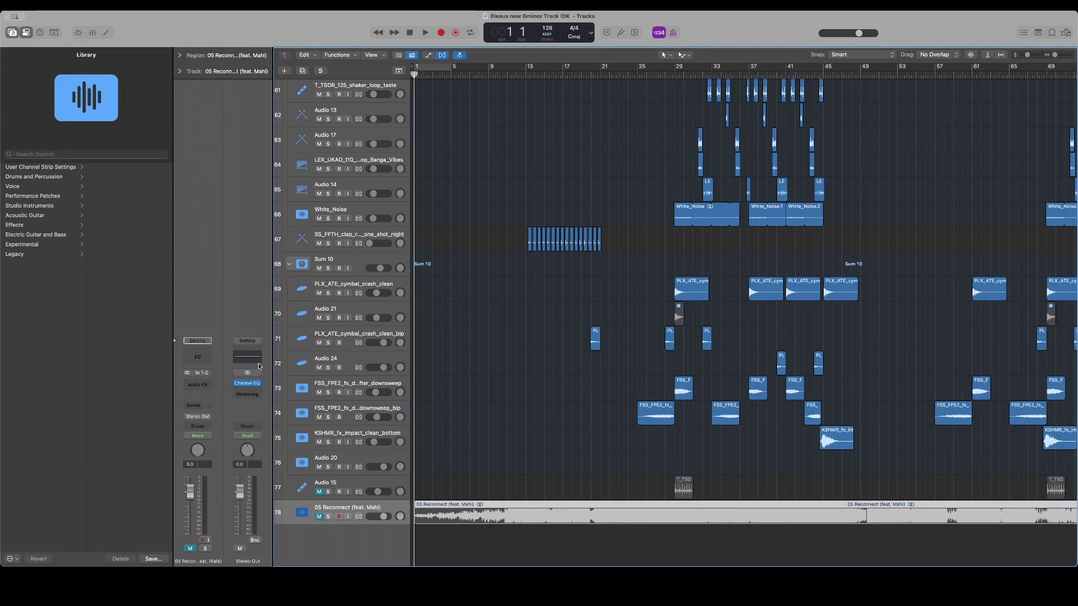
click(245, 358)
key(space)
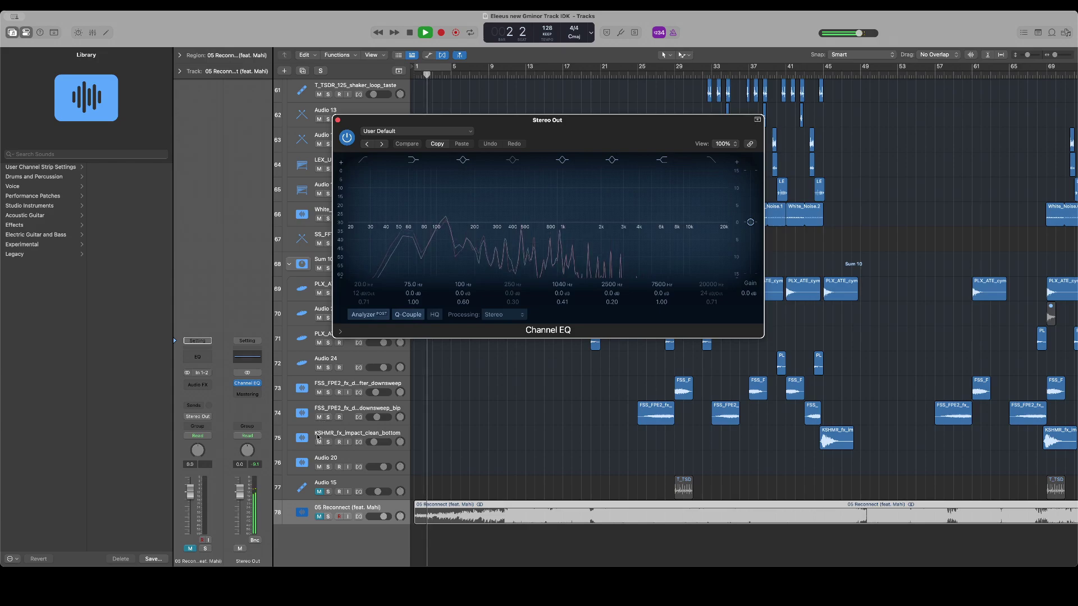
Mute the tracks from intro down to SM_DH_115_percussion_congest during playback, and stop playback
scroll(332, 210, up, 20)
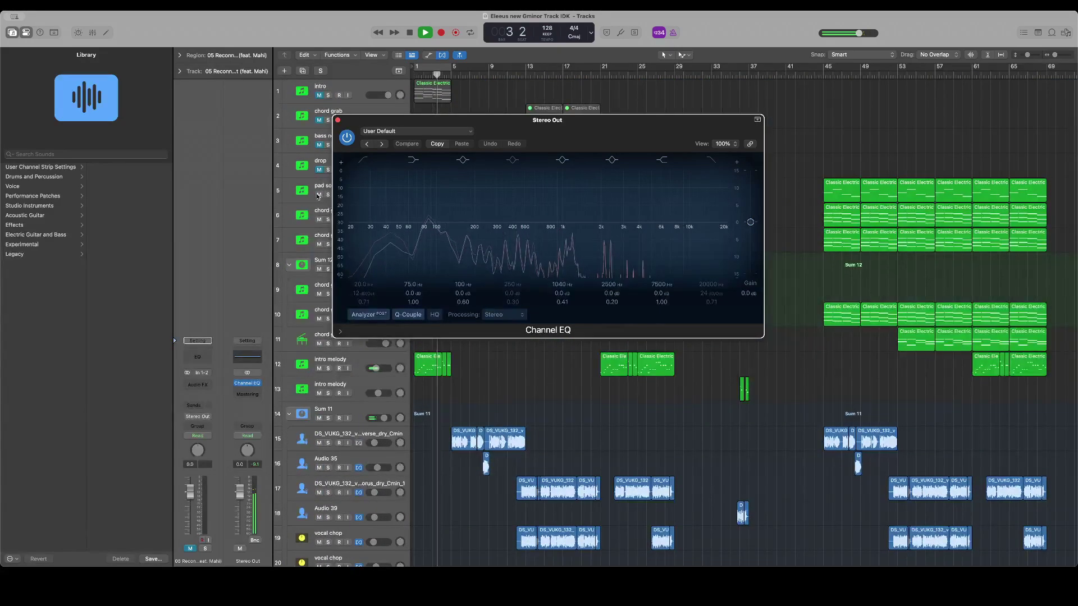
scroll(318, 397, down, 3)
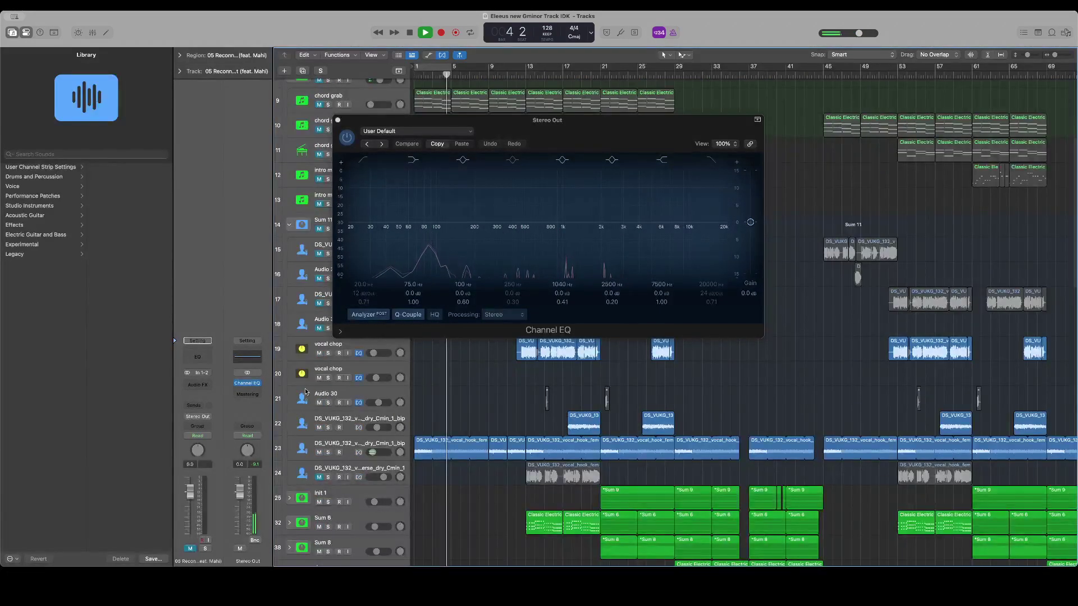
drag(319, 353, 319, 552)
scroll(343, 407, down, 10)
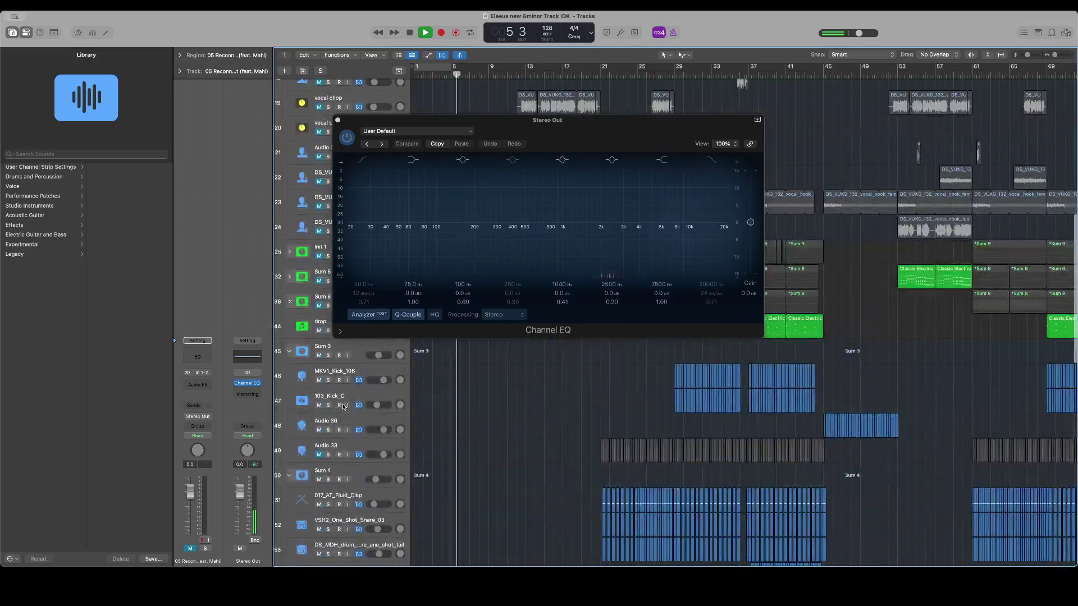
scroll(337, 413, up, 4)
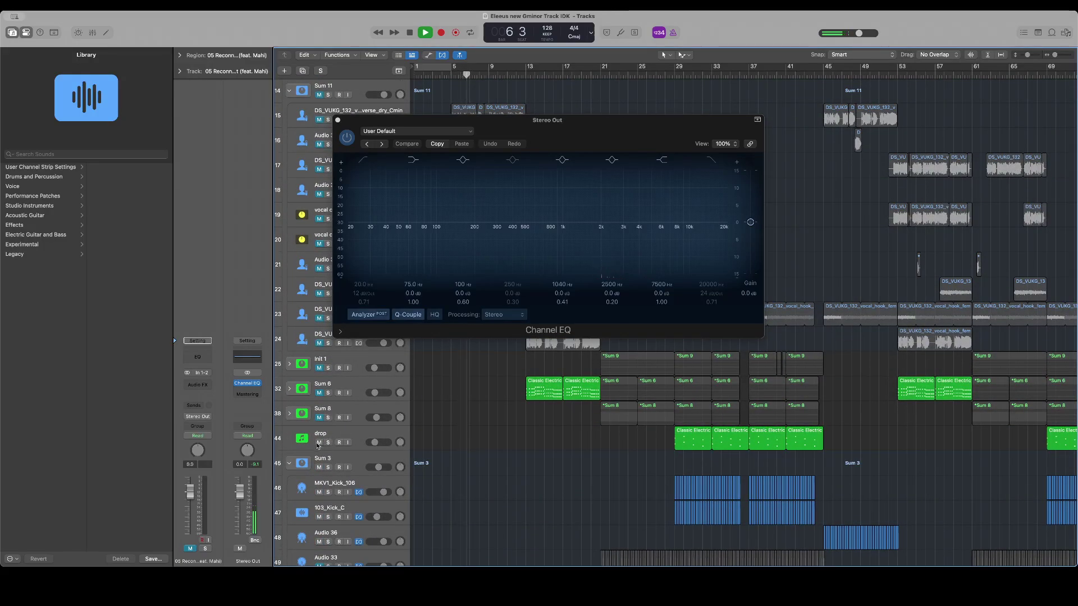
drag(319, 443, 319, 561)
scroll(328, 444, down, 5)
scroll(328, 444, down, 5)
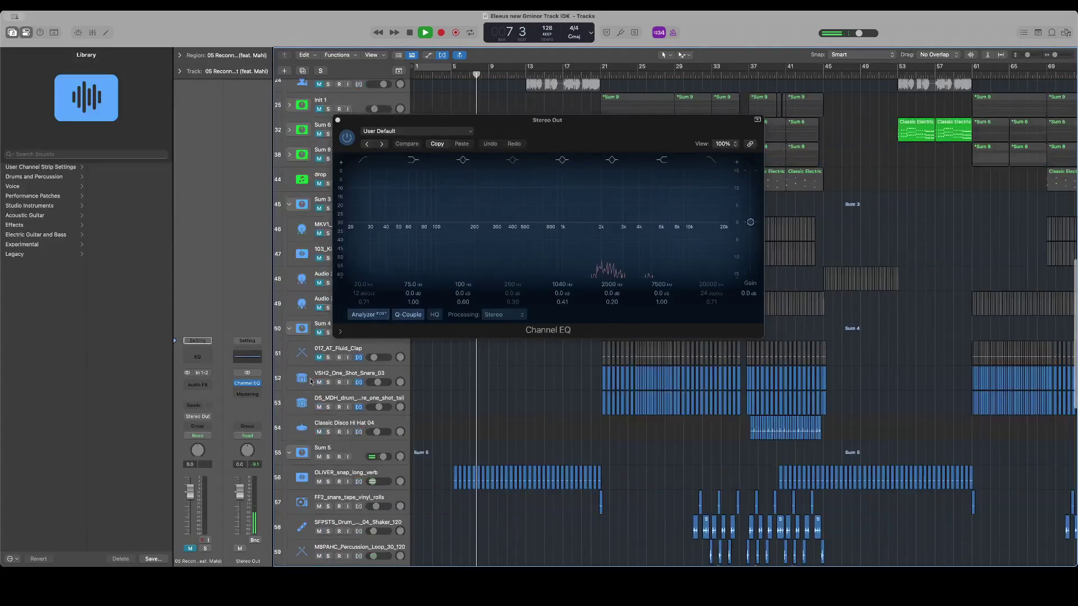
scroll(330, 505, down, 10)
scroll(333, 502, down, 5)
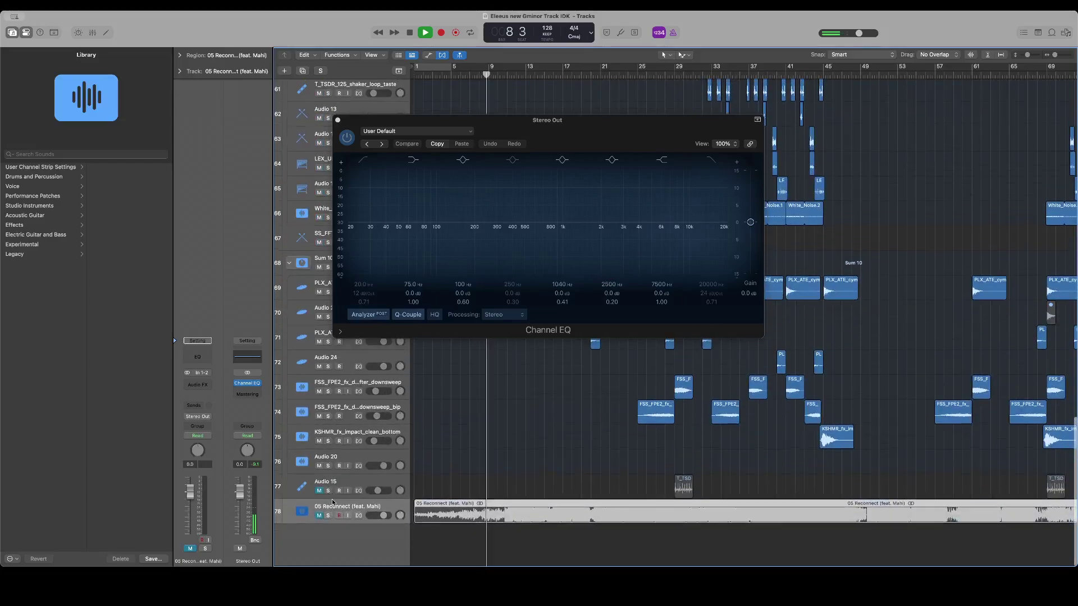
key(space)
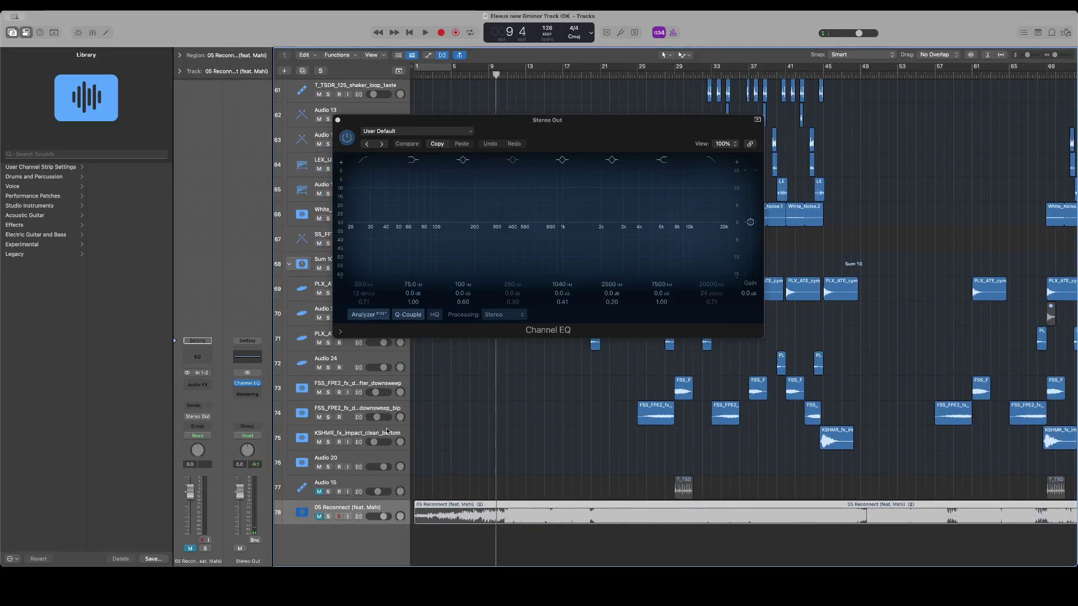
Unmute the percussion, snare, clap and kick tracks from SM_DH_115_percussion_congest up to those inside Sum 3
drag(651, 551, 769, 509)
scroll(398, 500, up, 5)
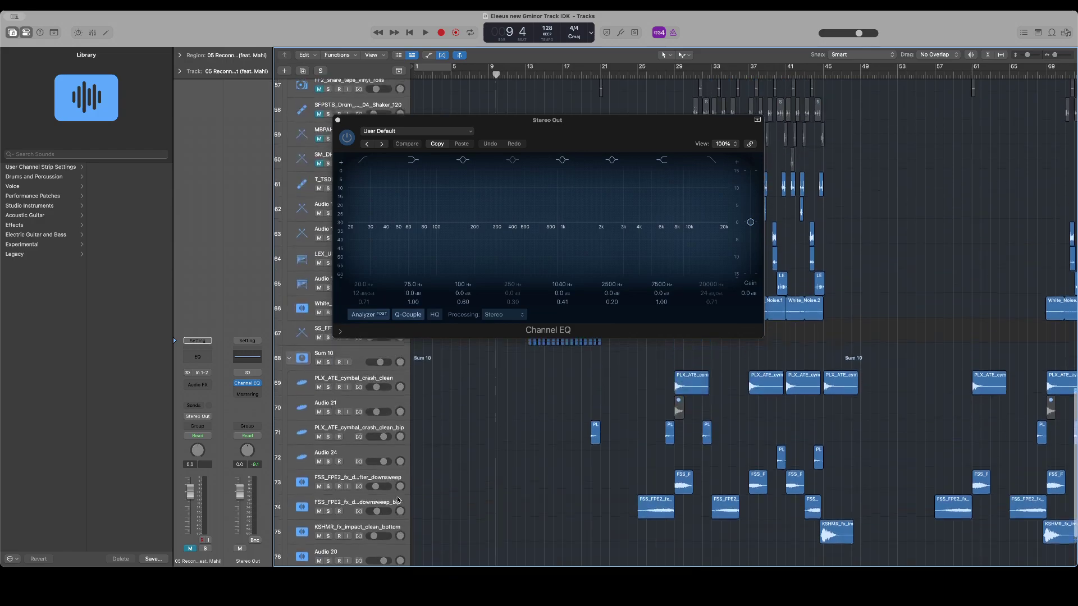
scroll(398, 499, up, 3)
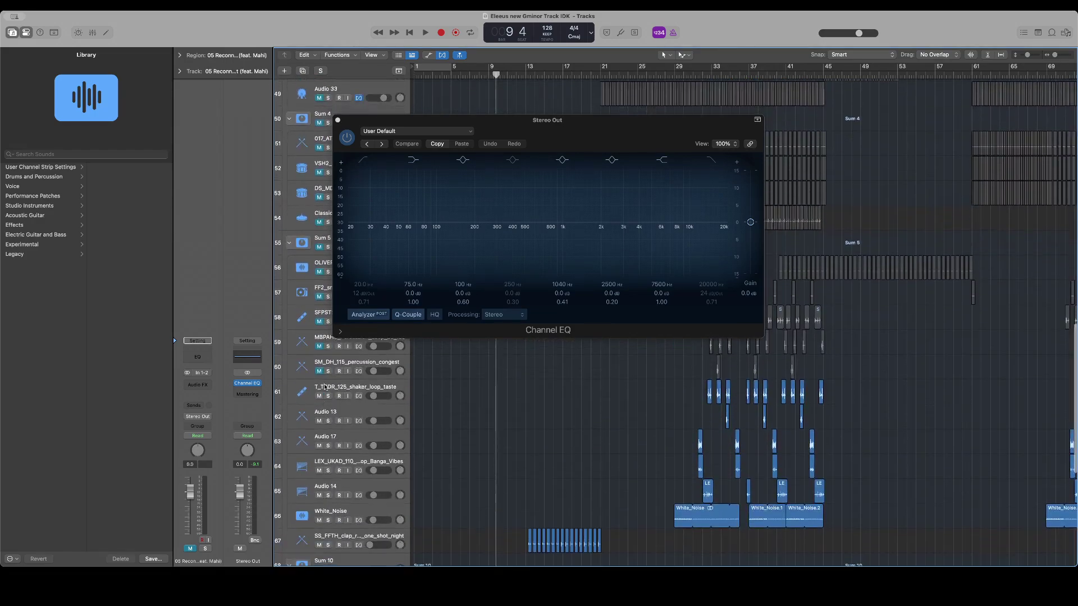
scroll(317, 355, up, 8)
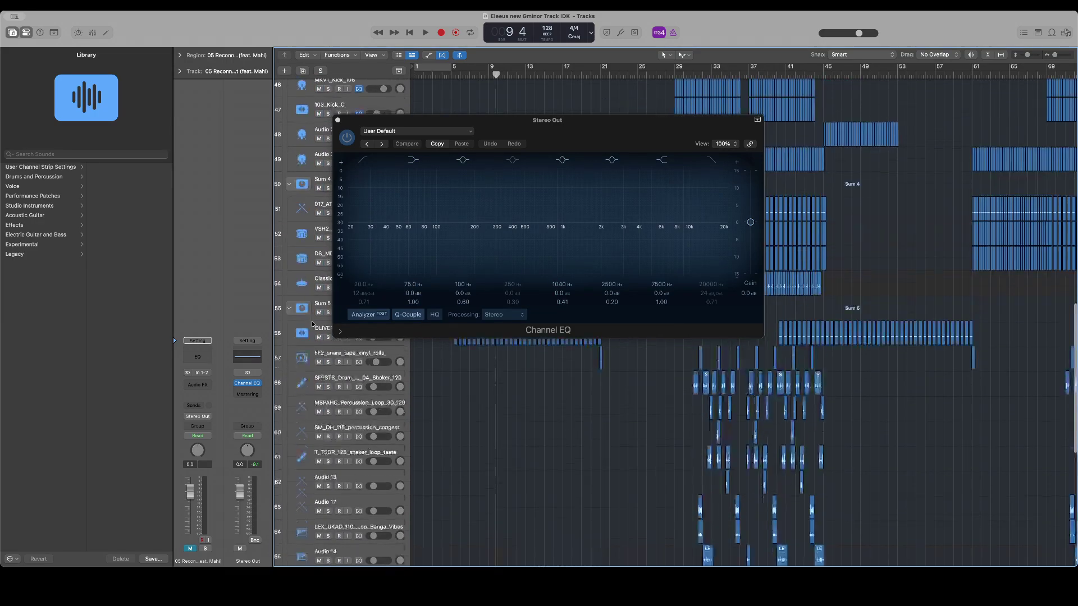
scroll(312, 324, up, 5)
Undo the accidental move of the Sum 3 stack into Sum 11 and close the Channel EQ
drag(306, 381, 283, 133)
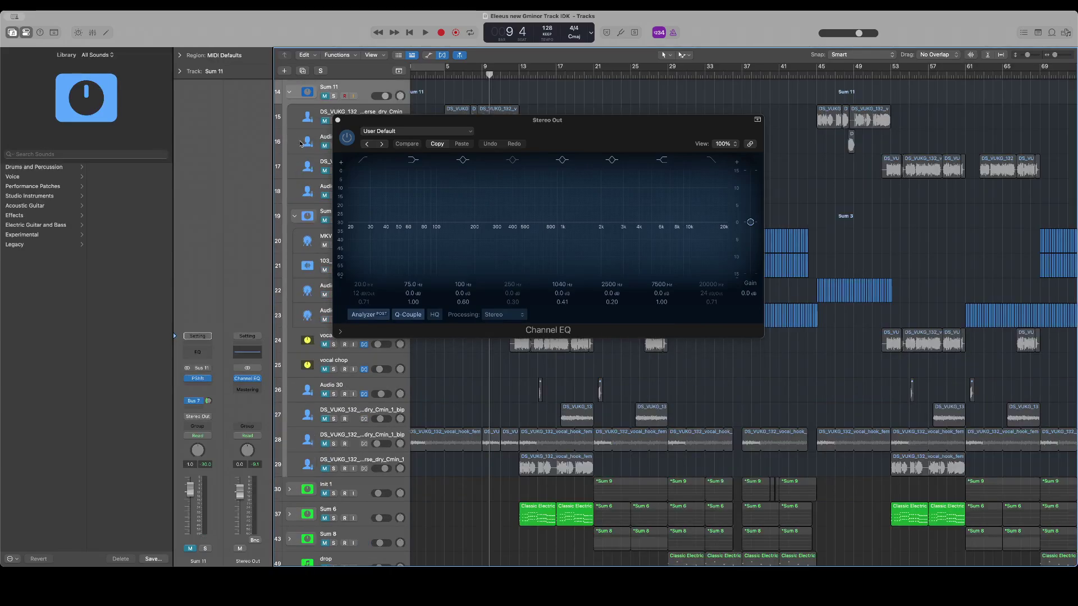
key(super+z)
click(337, 120)
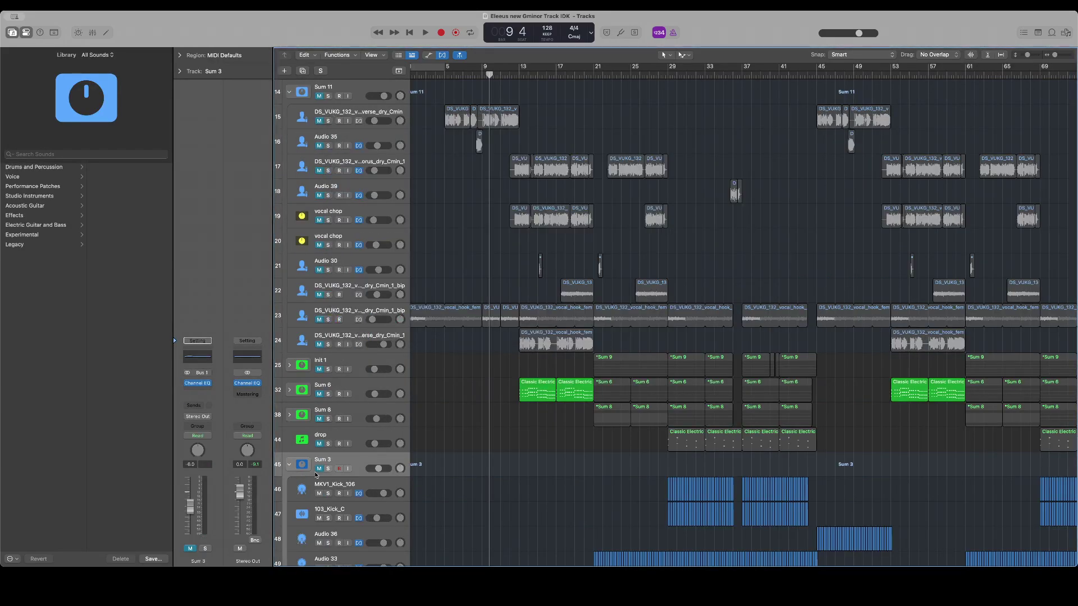
Unmute the remaining tracks from the Sum 3 stack up to the intro track
scroll(341, 276, up, 10)
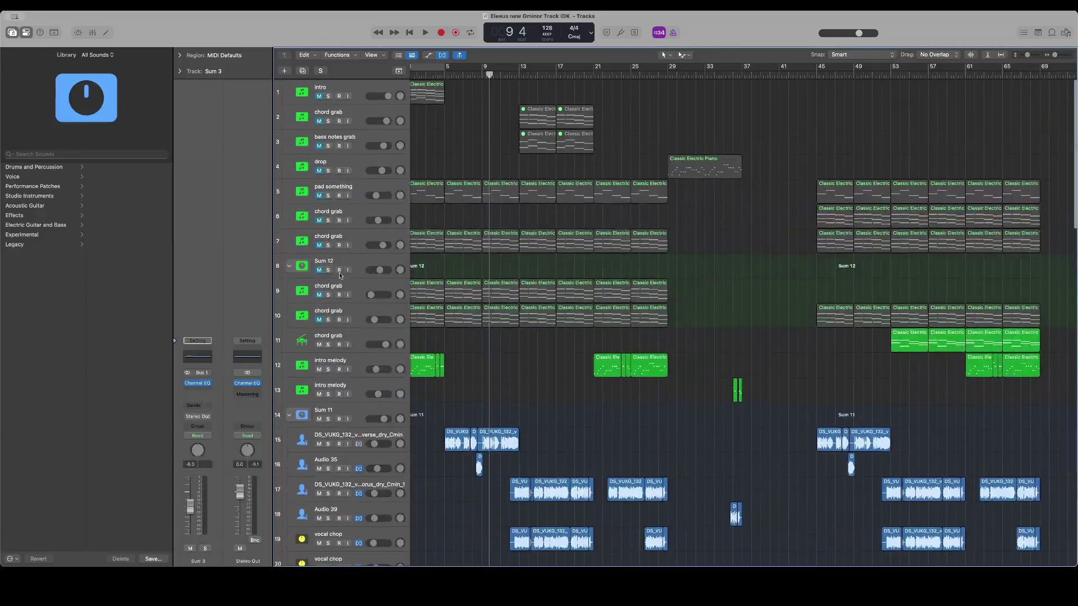
drag(320, 320, 318, 94)
scroll(400, 256, up, 2)
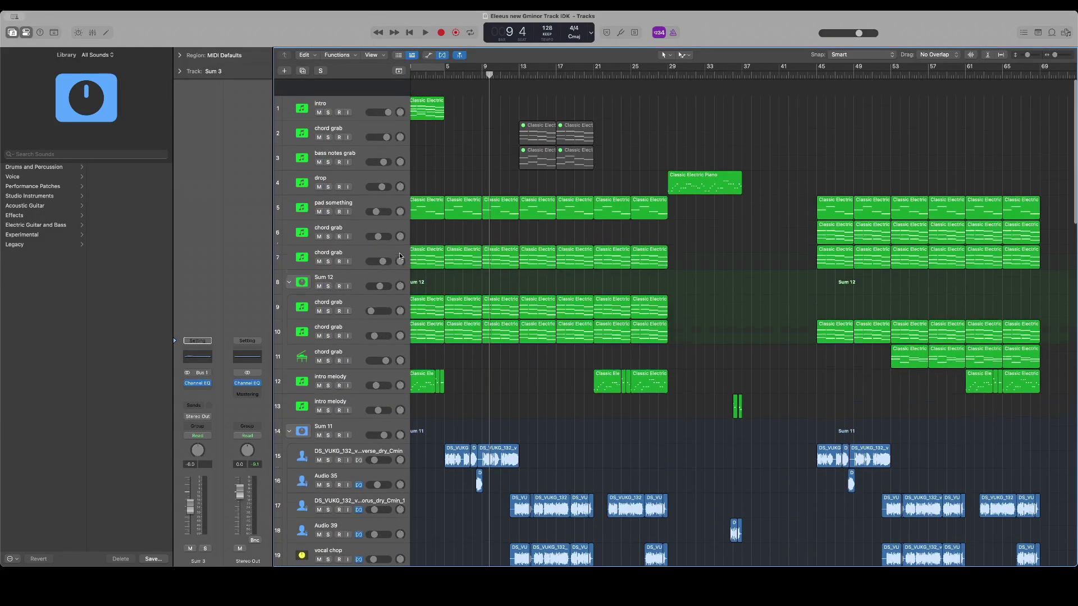
scroll(399, 256, down, 20)
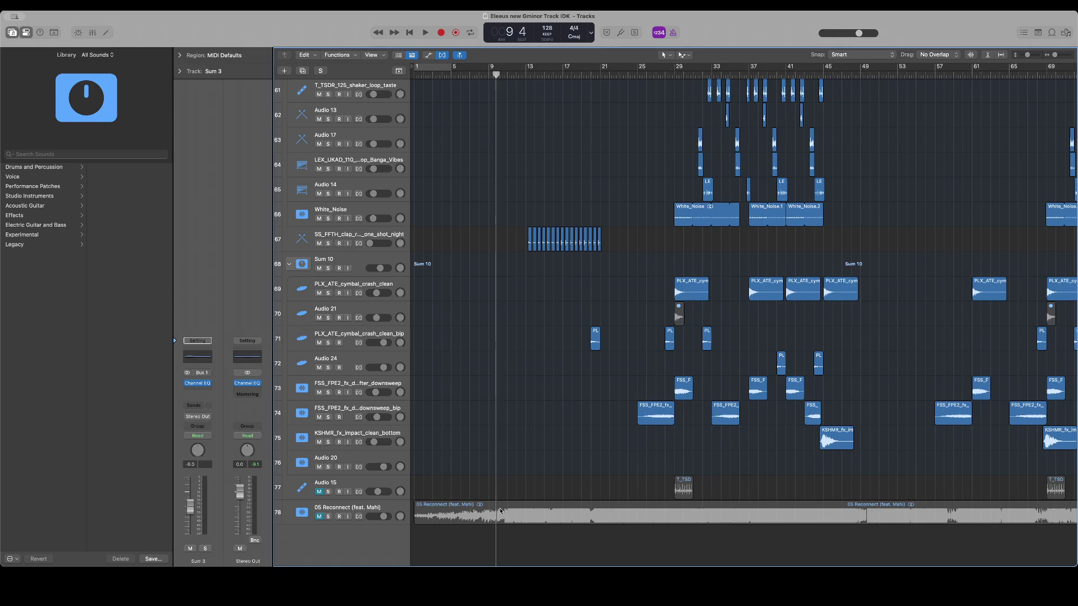
click(587, 510)
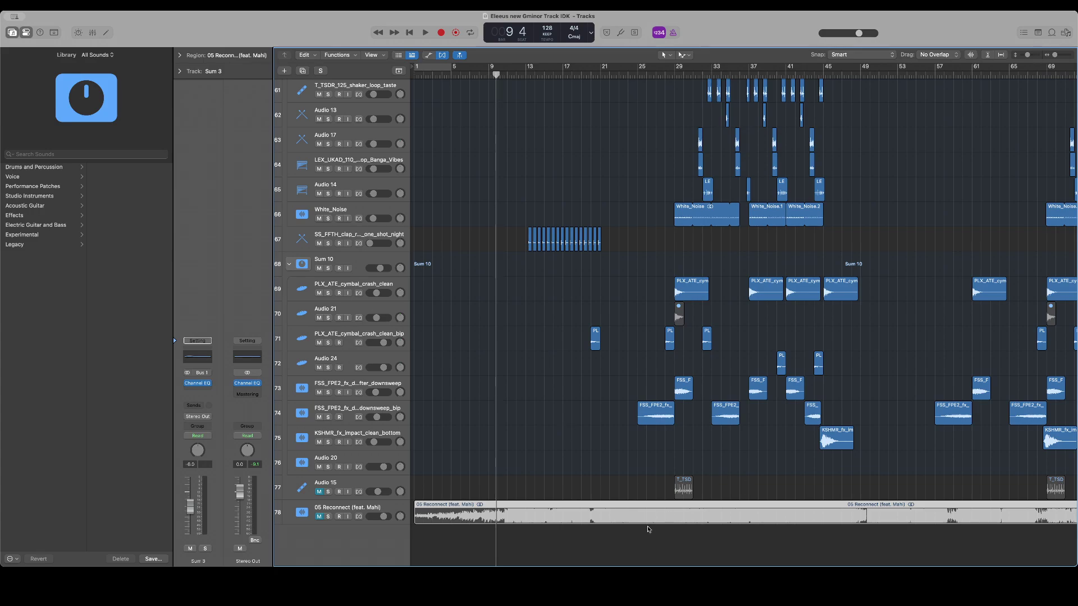
drag(610, 537, 824, 504)
scroll(824, 503, up, 5)
scroll(824, 503, down, 5)
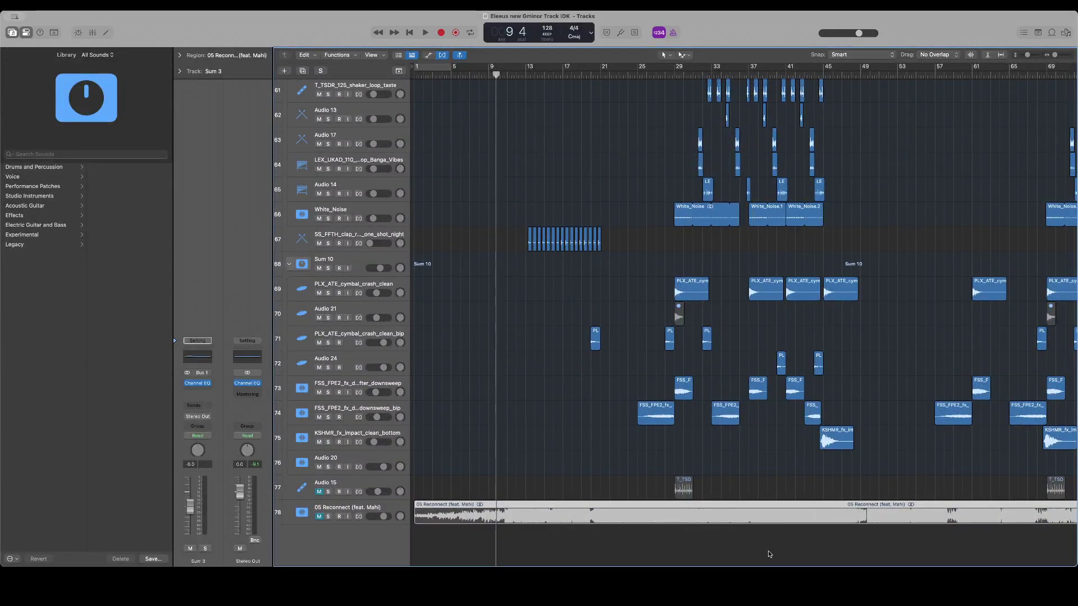
scroll(768, 554, up, 20)
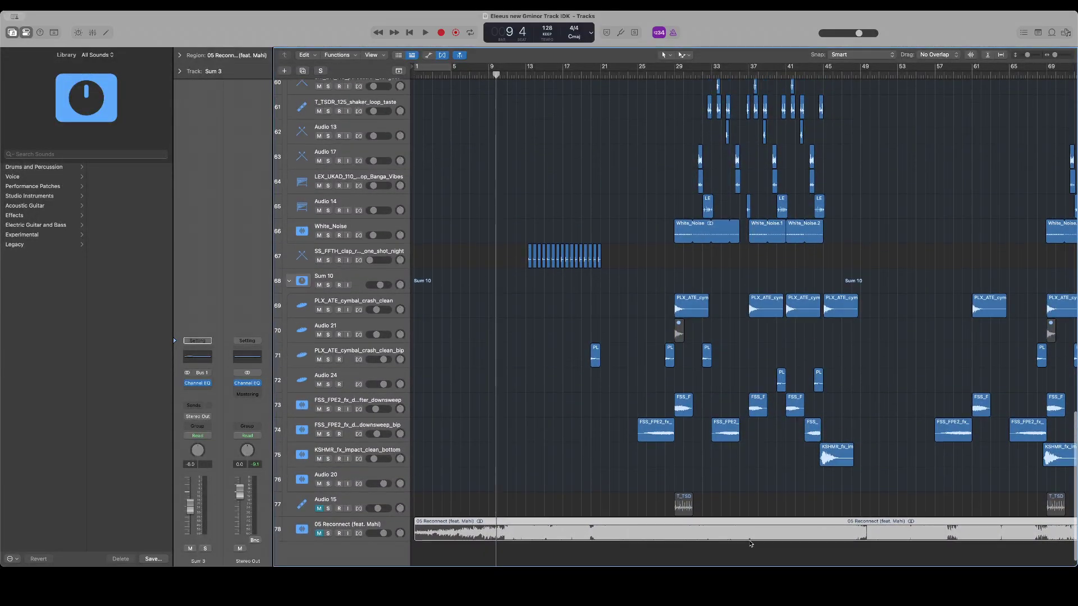
scroll(751, 544, down, 20)
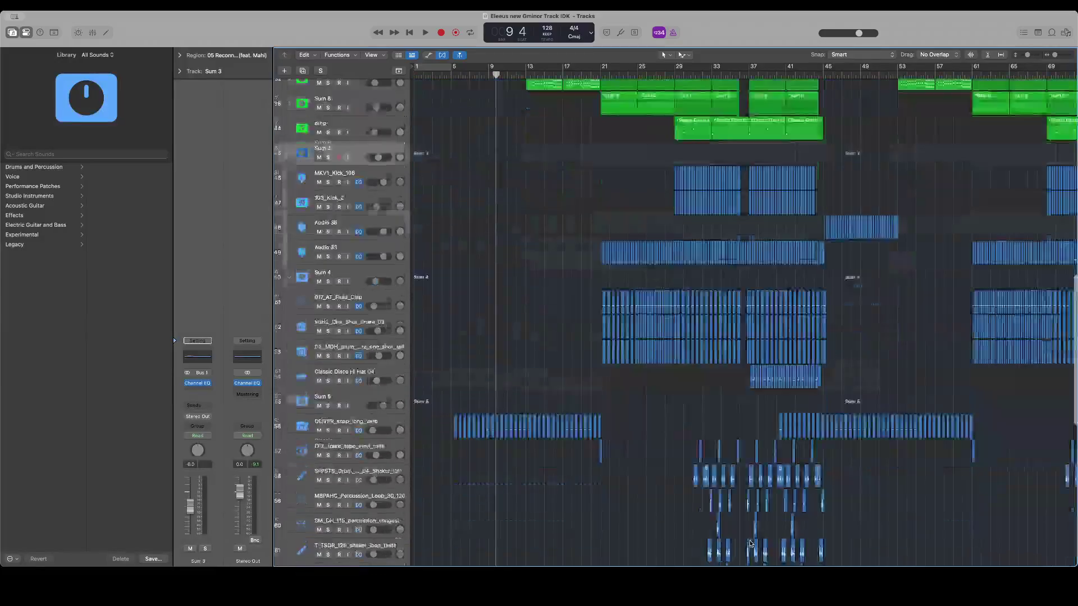
Reopen the Channel EQ on the Stereo Out channel
click(252, 359)
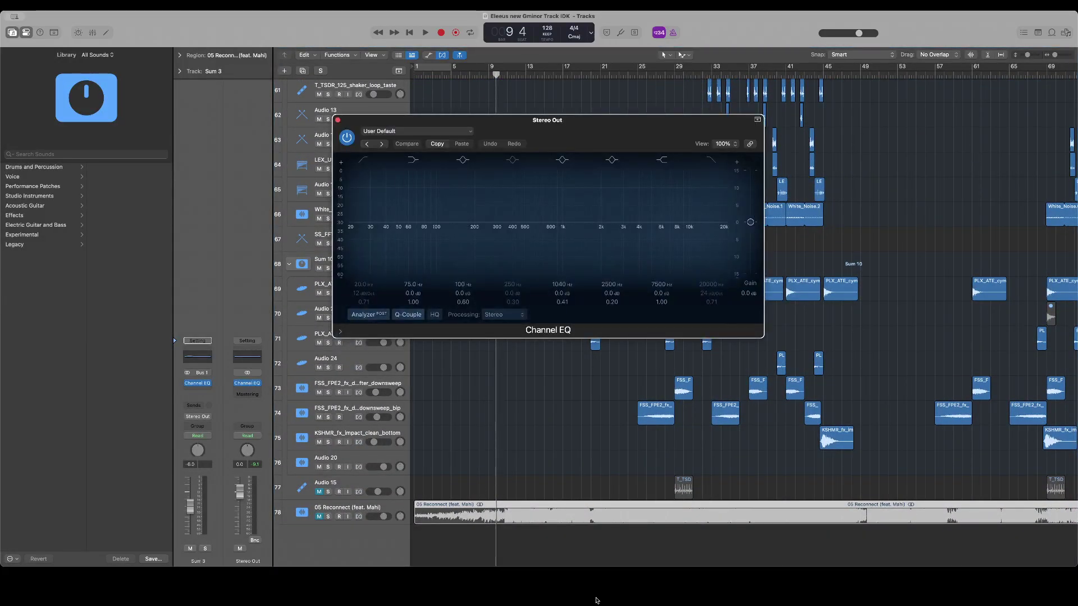
click(552, 595)
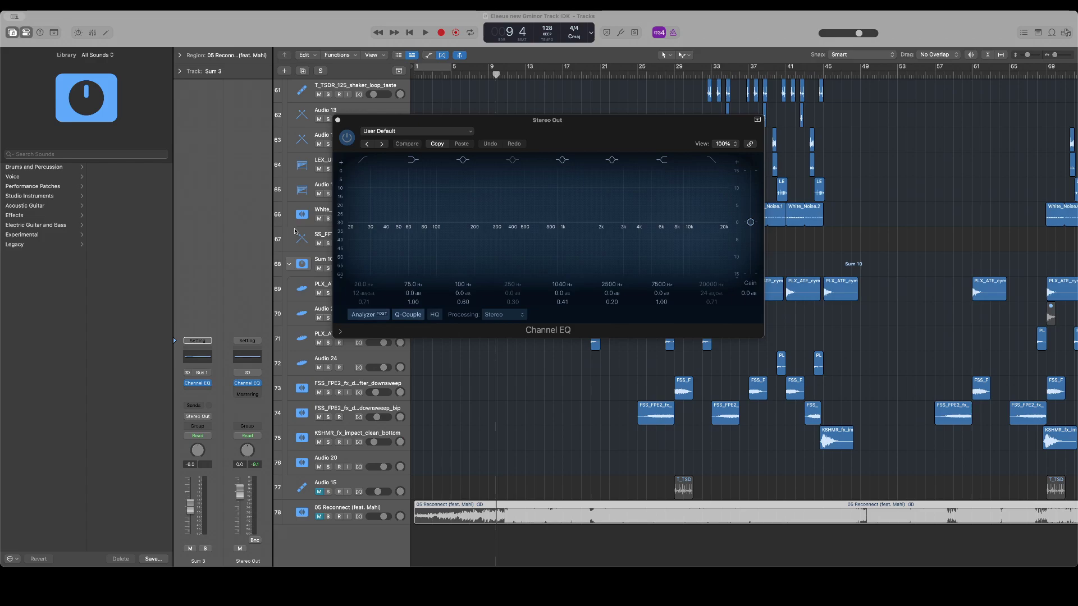
scroll(294, 230, up, 1)
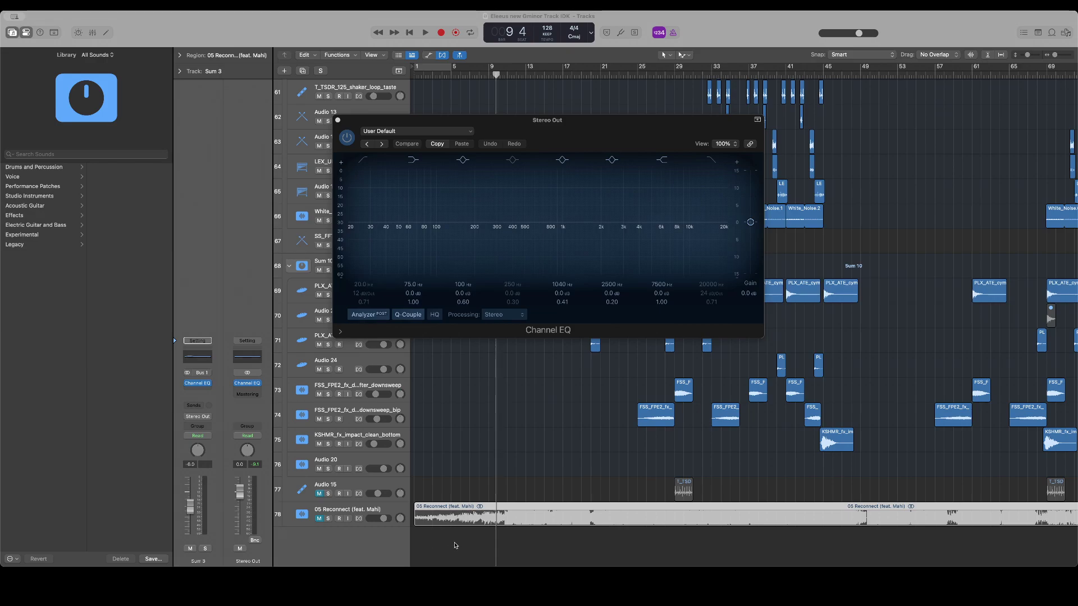
scroll(456, 546, up, 1)
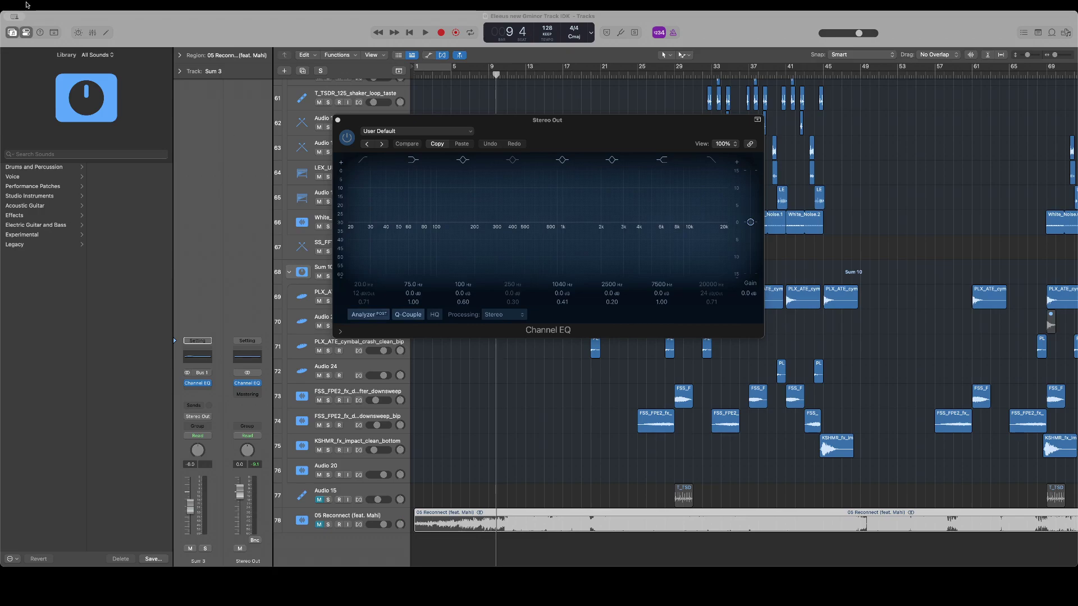
click(45, 99)
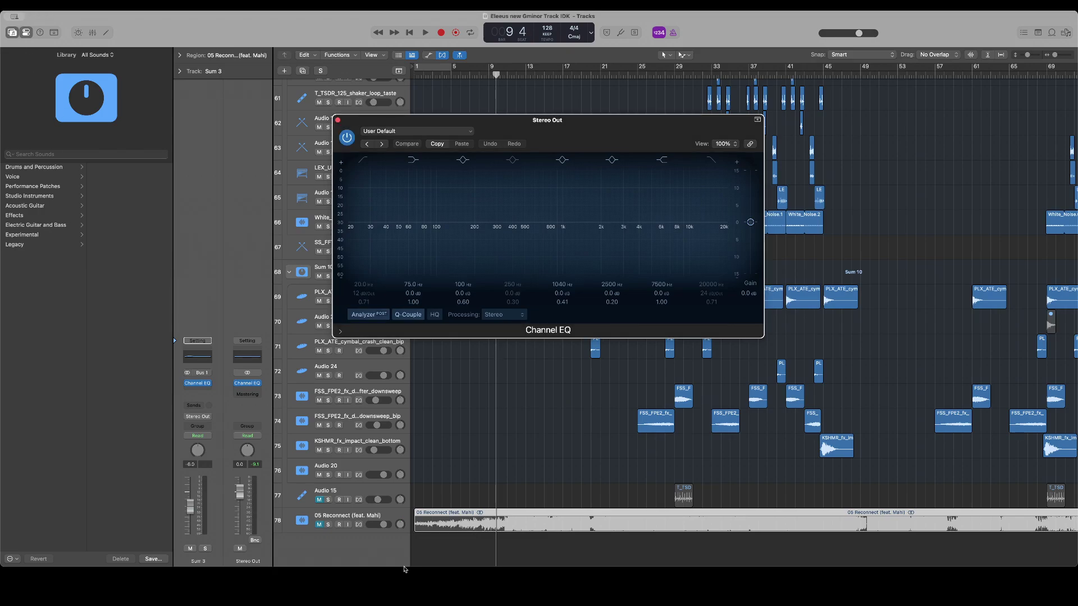
Delete the 05 Reconnect reference track together with its audio region
click(369, 515)
key(Delete)
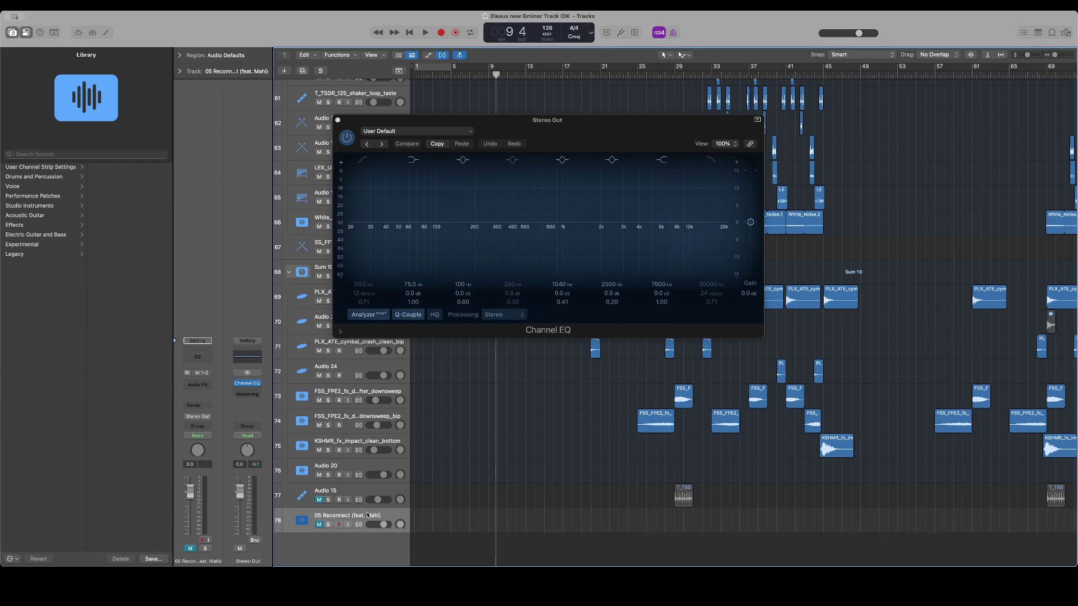
key(Delete)
Import the "Eleeus - I Don't Matter" single as a new audio track below Audio 15, near the project's start
click(548, 592)
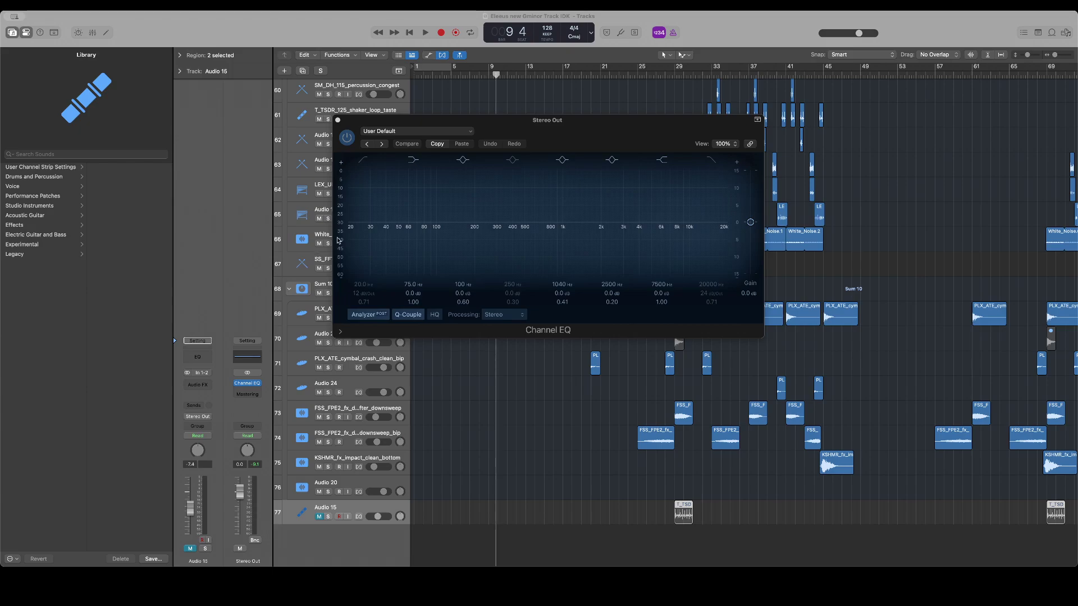
drag(309, 255, 427, 540)
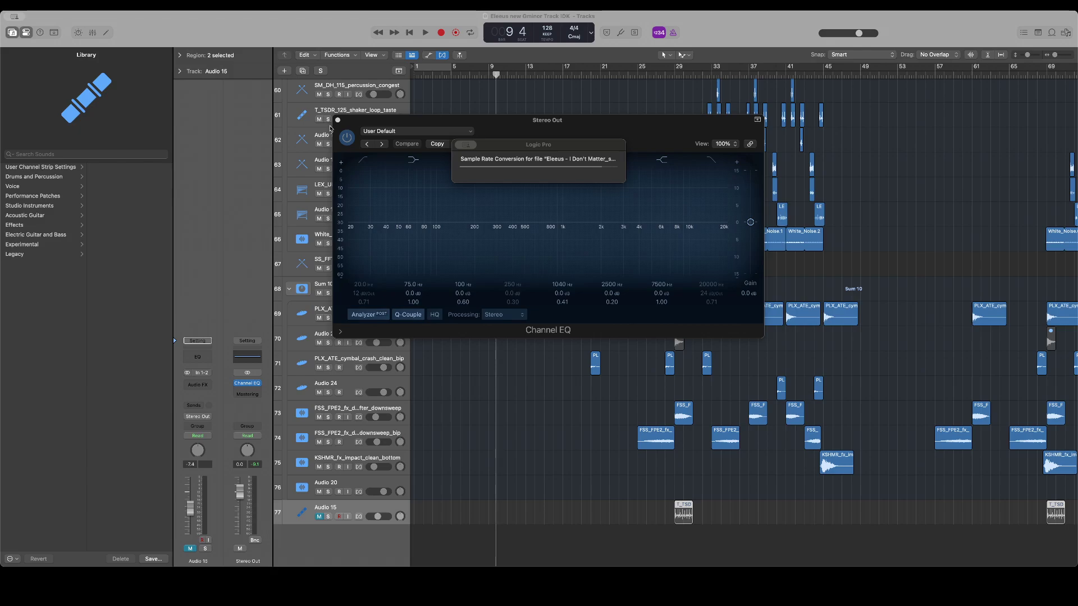
click(498, 503)
Play the imported "I Don't Matter" track soloed and move the Channel EQ window clear of the track list
key(space)
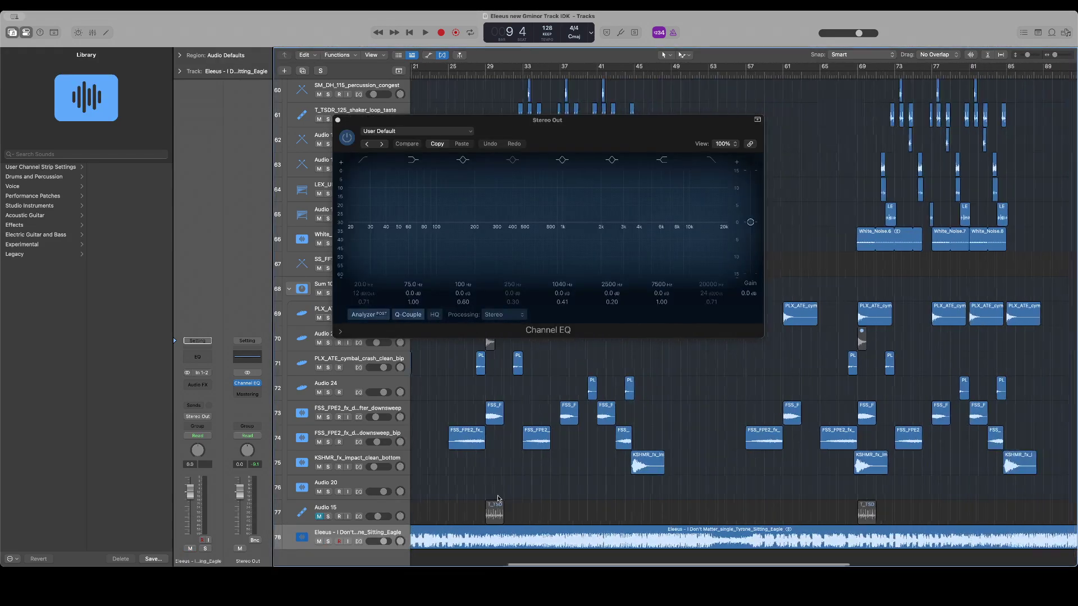
click(328, 541)
scroll(328, 542, down, 1)
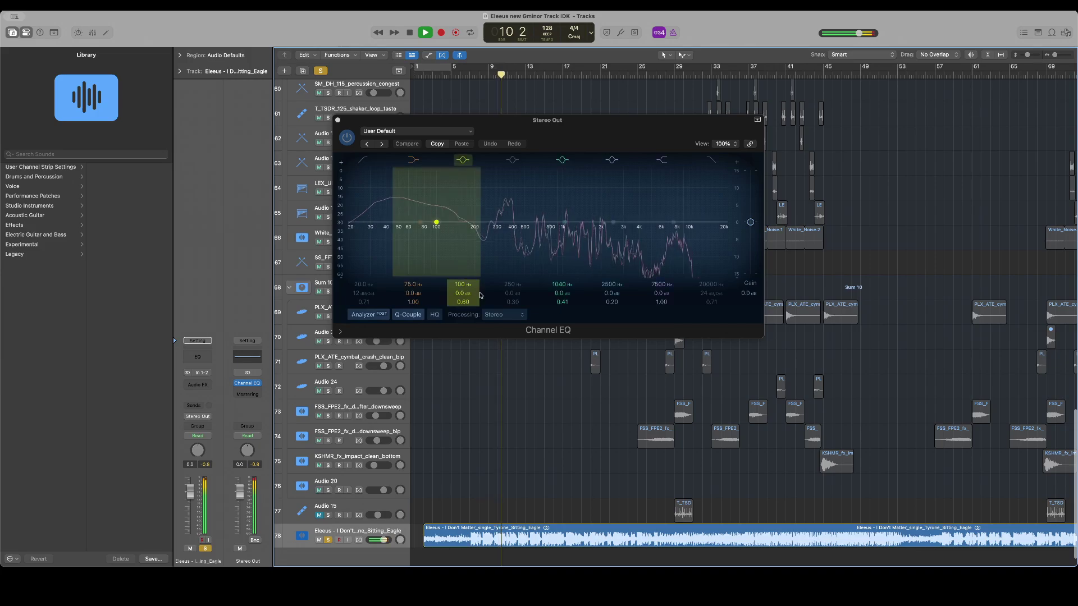
drag(566, 141, 705, 37)
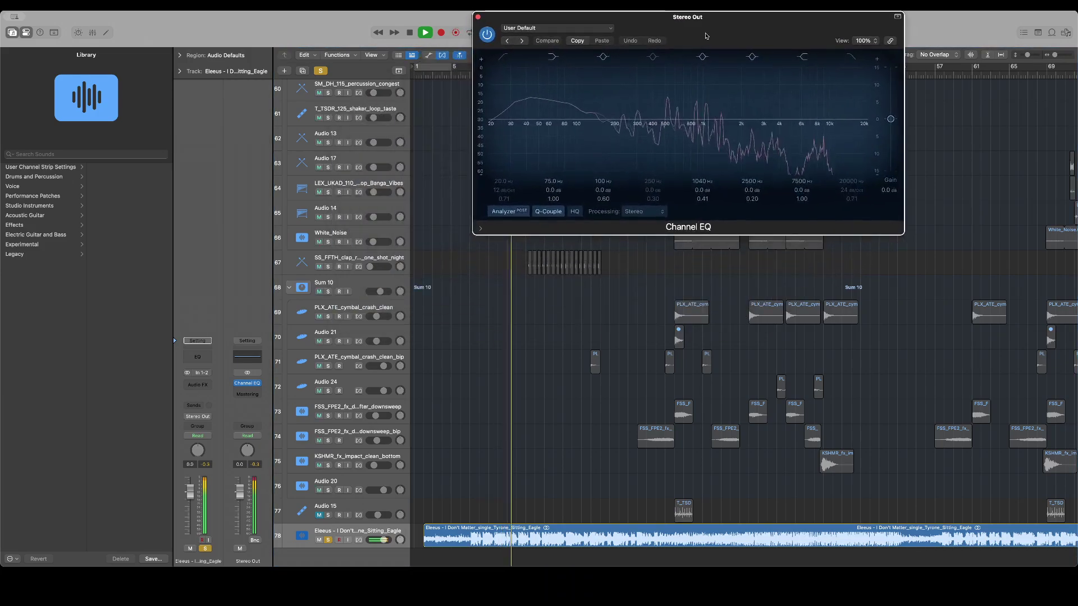
scroll(578, 437, down, 1)
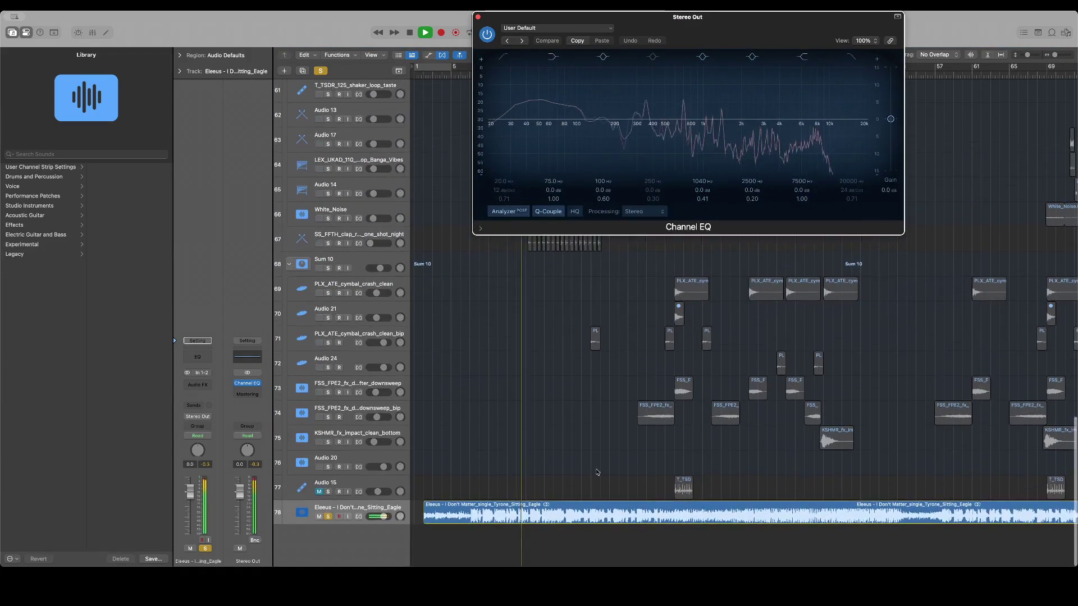
Align the "I Don't Matter" region with the project's start at bar 1, then mute its track and turn off its solo
drag(602, 512, 601, 512)
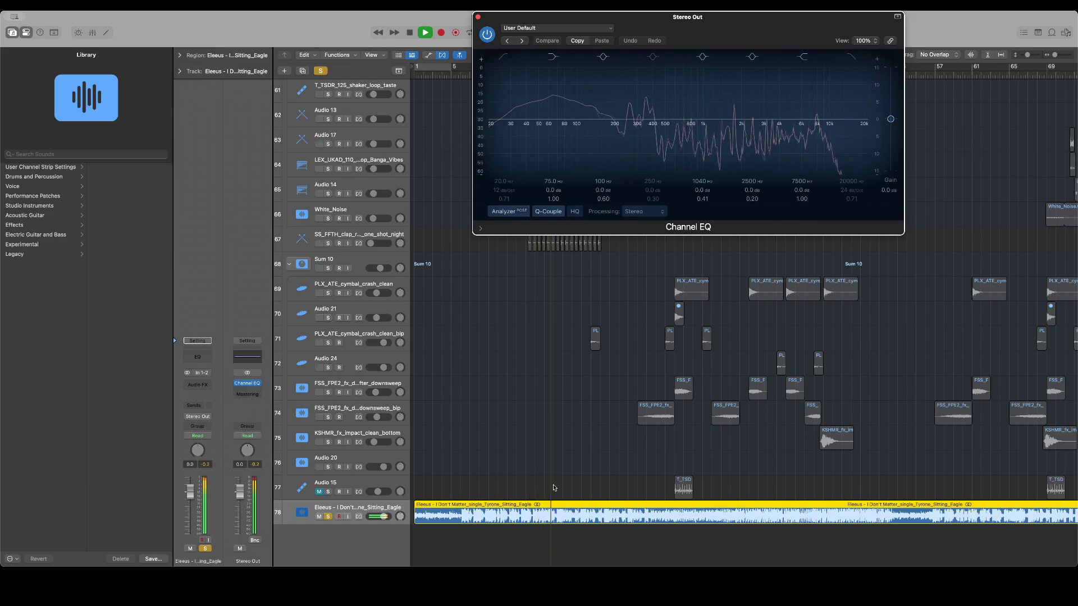
key(space)
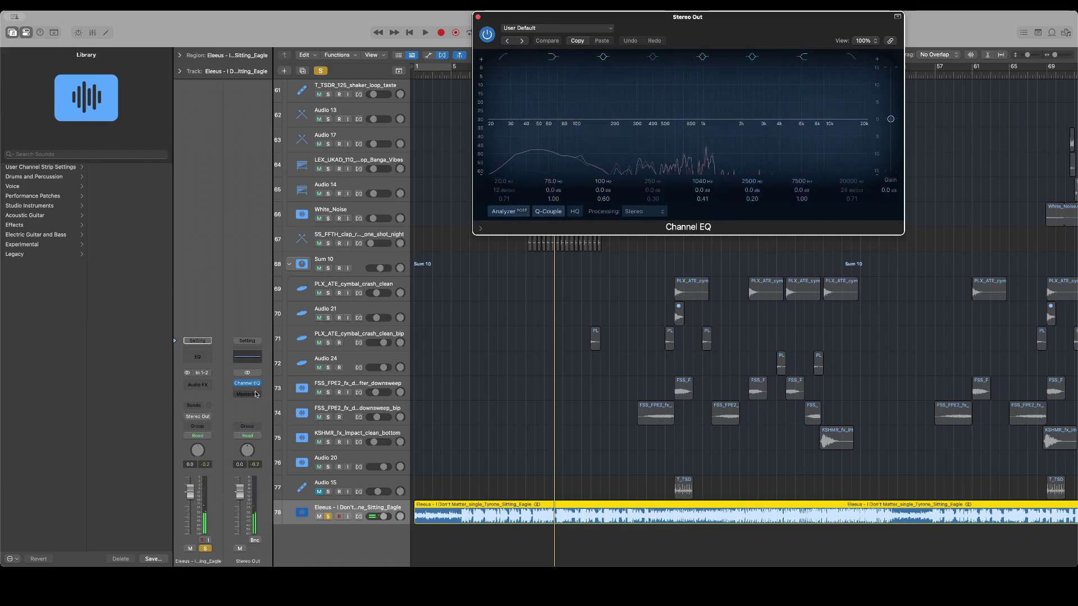
click(319, 517)
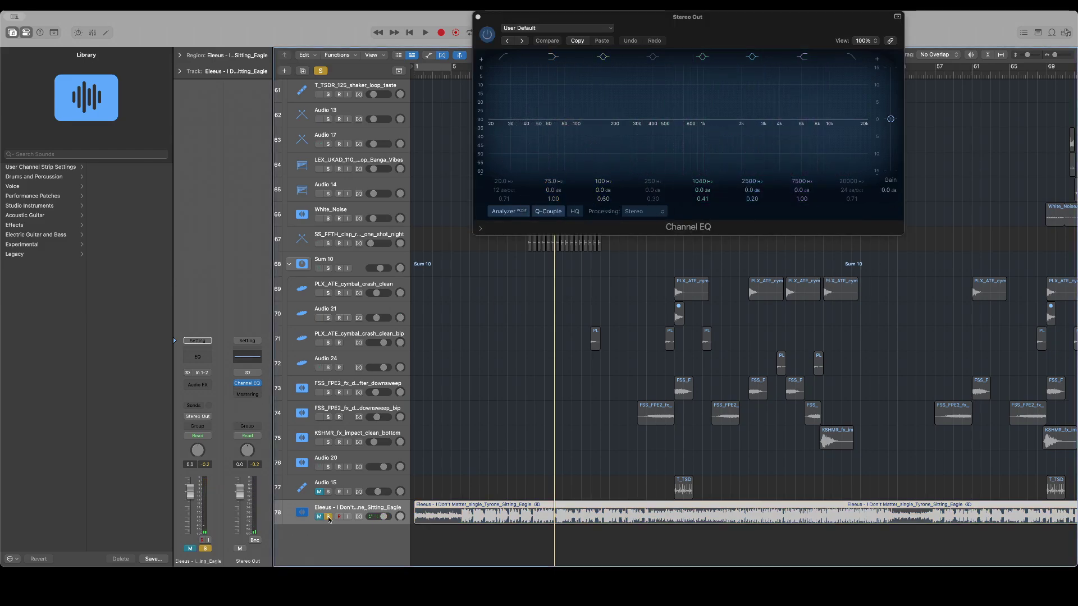
click(328, 517)
Play the full project mix and mute the DS_VUKG_132 dry verse vocal on track 24
key(space)
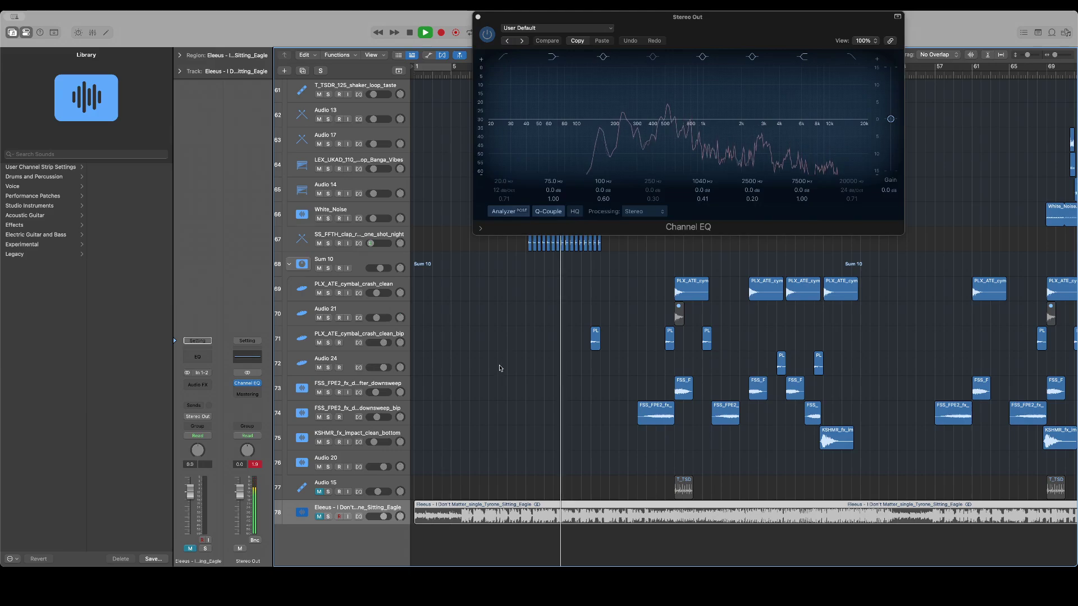
scroll(498, 368, right, 2)
scroll(499, 368, up, 15)
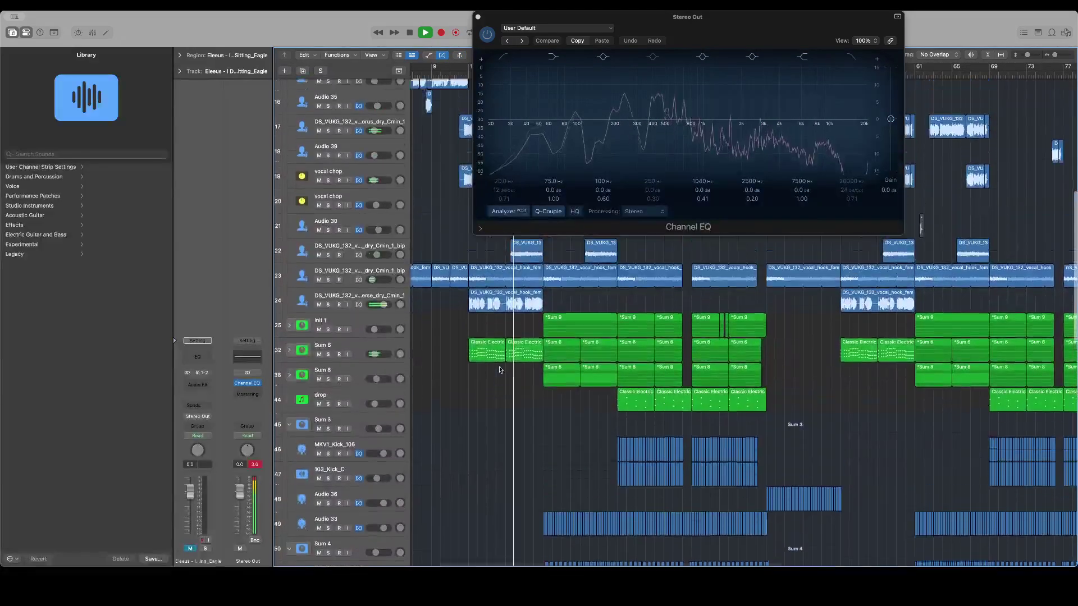
scroll(500, 369, down, 15)
key(space)
scroll(500, 369, left, 2)
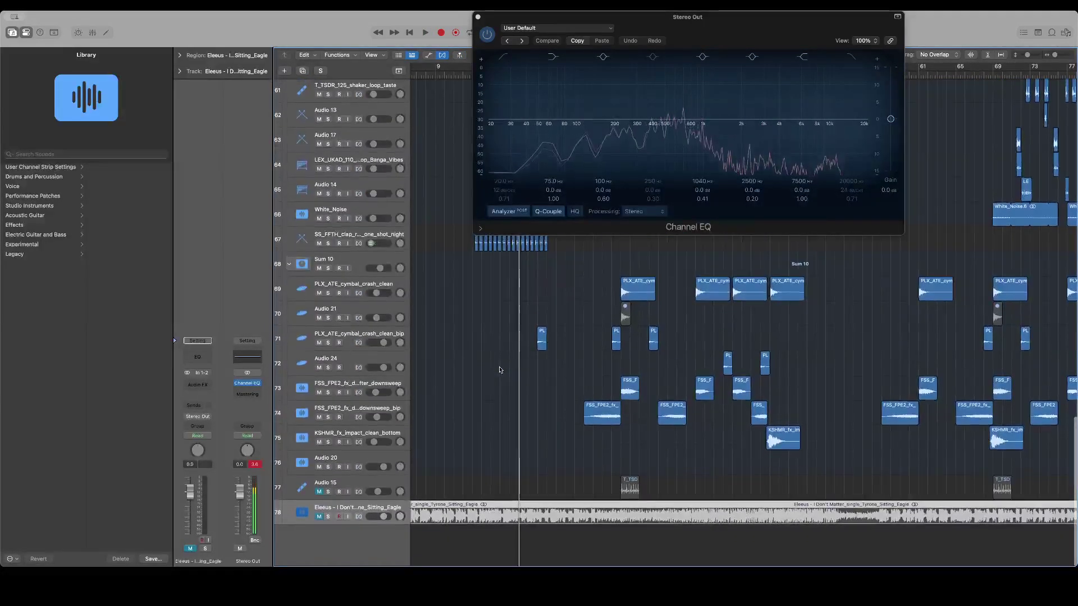
scroll(499, 369, up, 18)
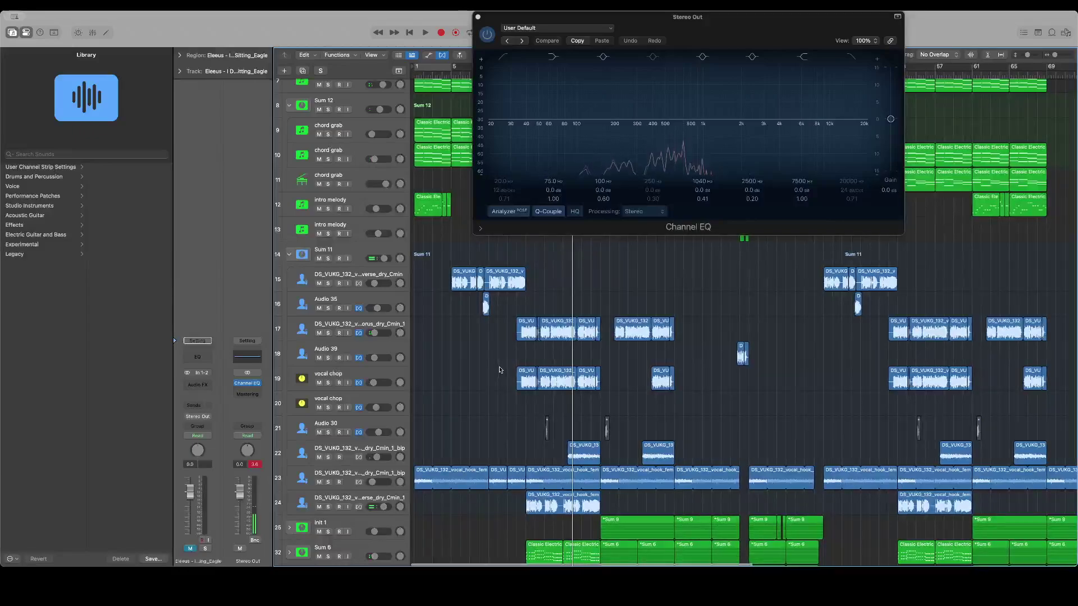
click(320, 507)
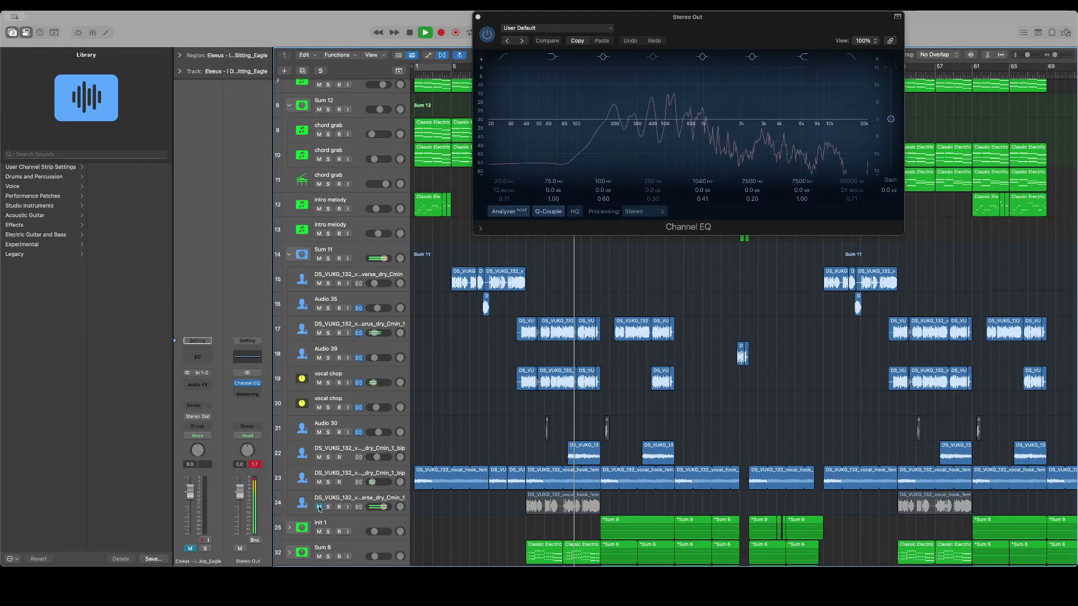
Listen to the mix with the analyzer while reviewing the tracks, then close the Channel EQ window
scroll(364, 328, up, 3)
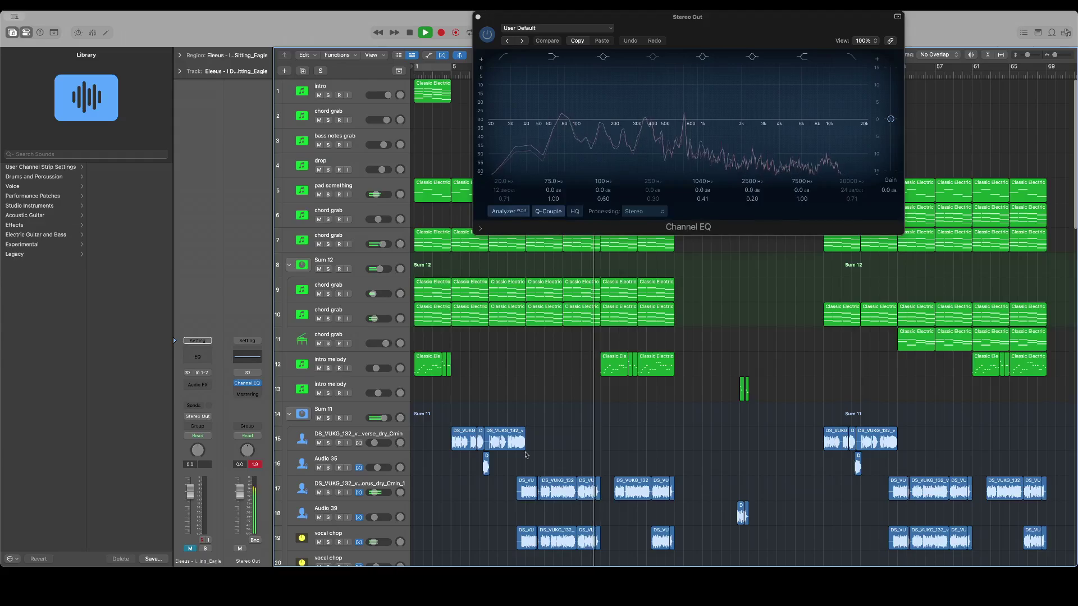
scroll(534, 443, down, 20)
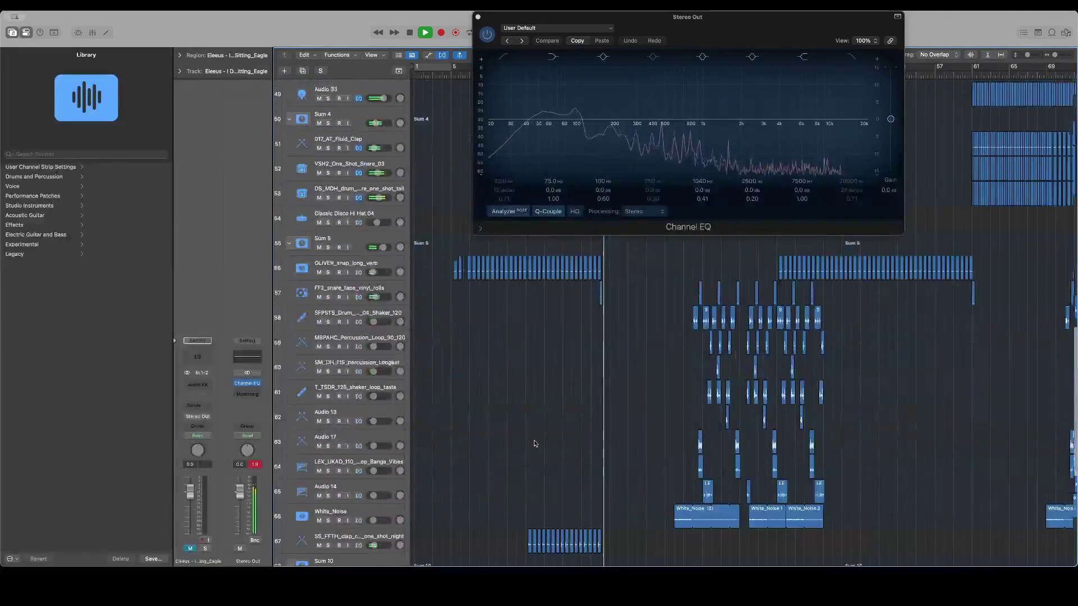
scroll(648, 270, down, 5)
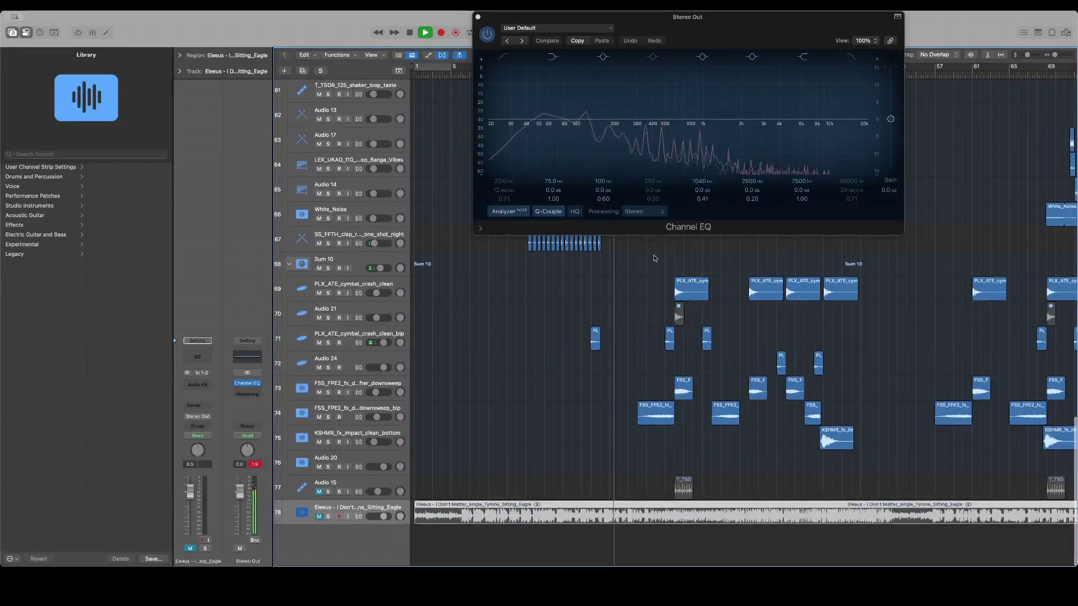
scroll(639, 269, up, 15)
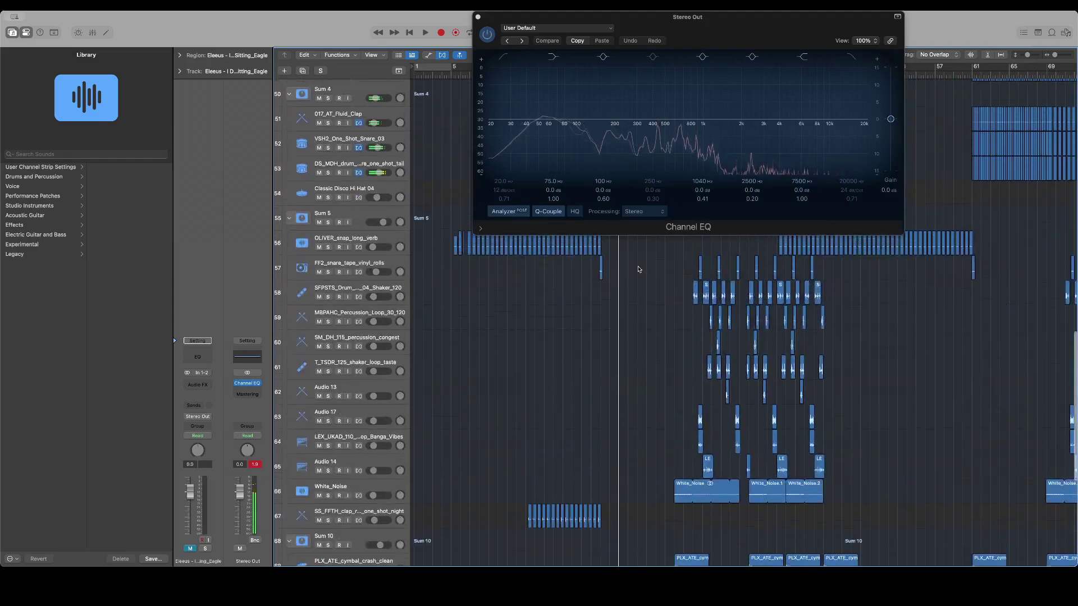
scroll(559, 321, up, 7)
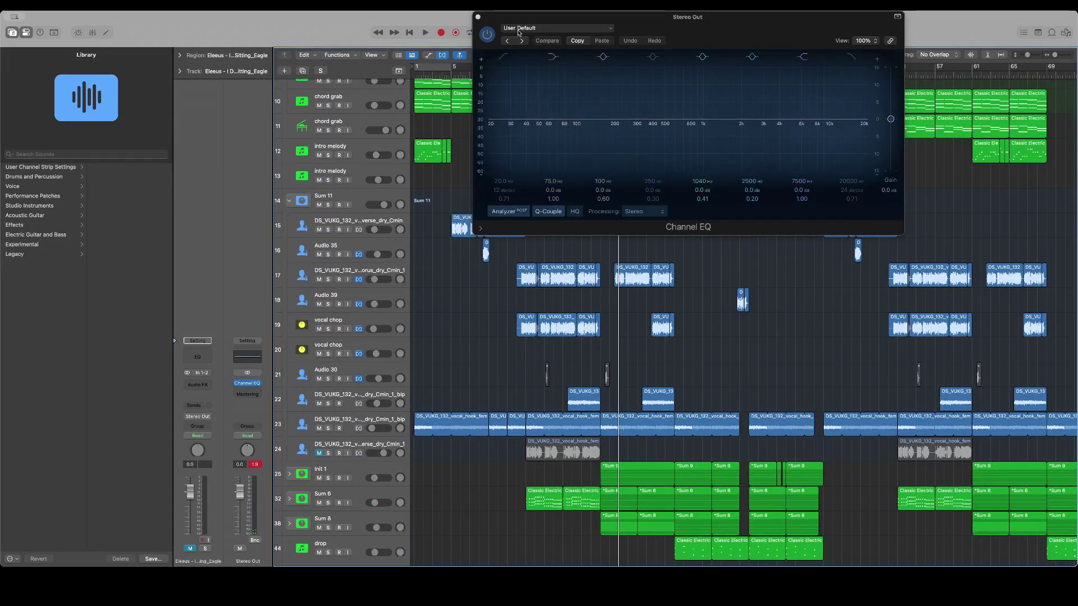
click(478, 17)
Select the vocal, synth, kick, clap and snare regions of the second drop from bar 77 onward, on tracks 23 to 53
scroll(532, 250, up, 5)
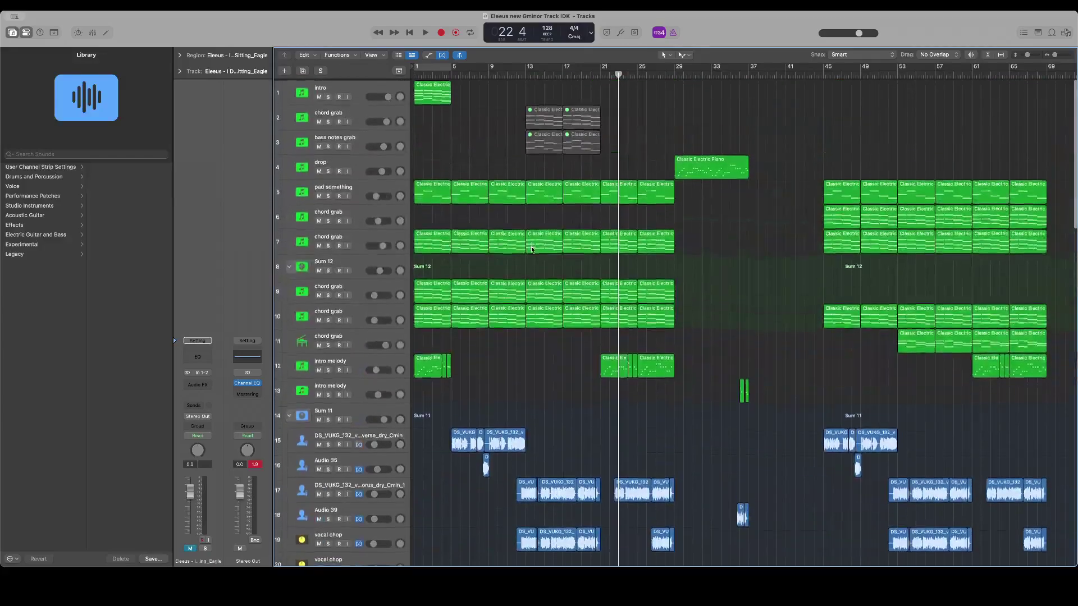
scroll(533, 250, right, 10)
scroll(532, 250, right, 10)
scroll(533, 249, down, 10)
scroll(532, 250, left, 5)
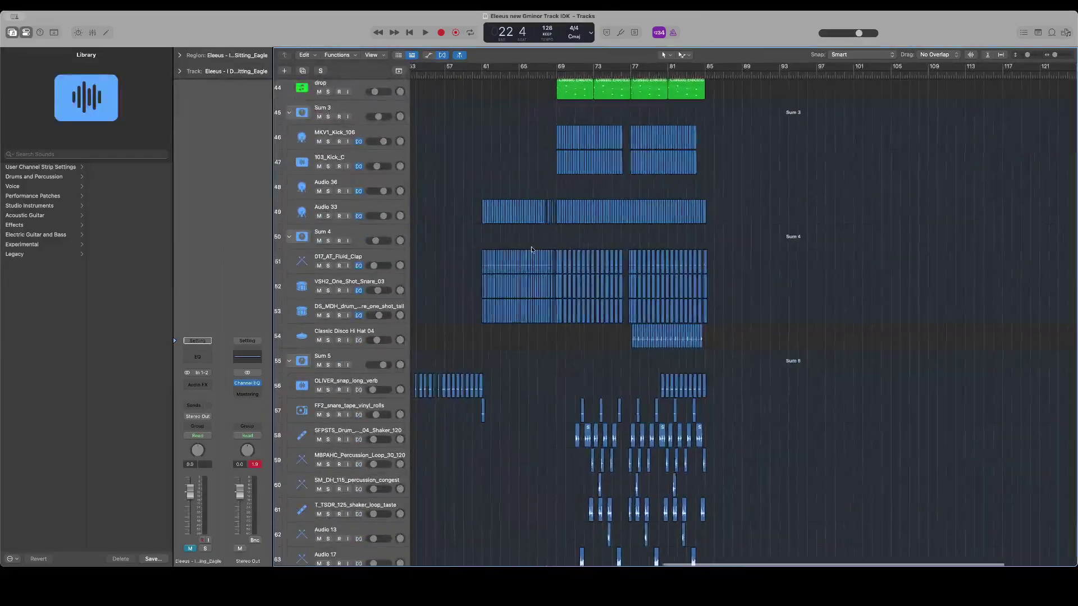
scroll(532, 250, up, 1)
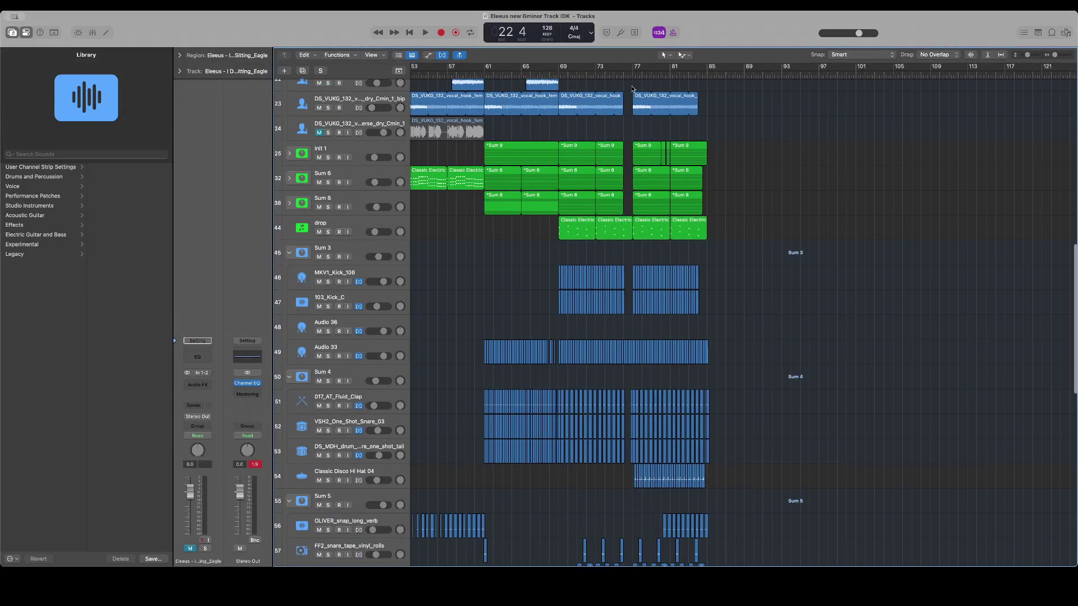
drag(633, 86, 686, 476)
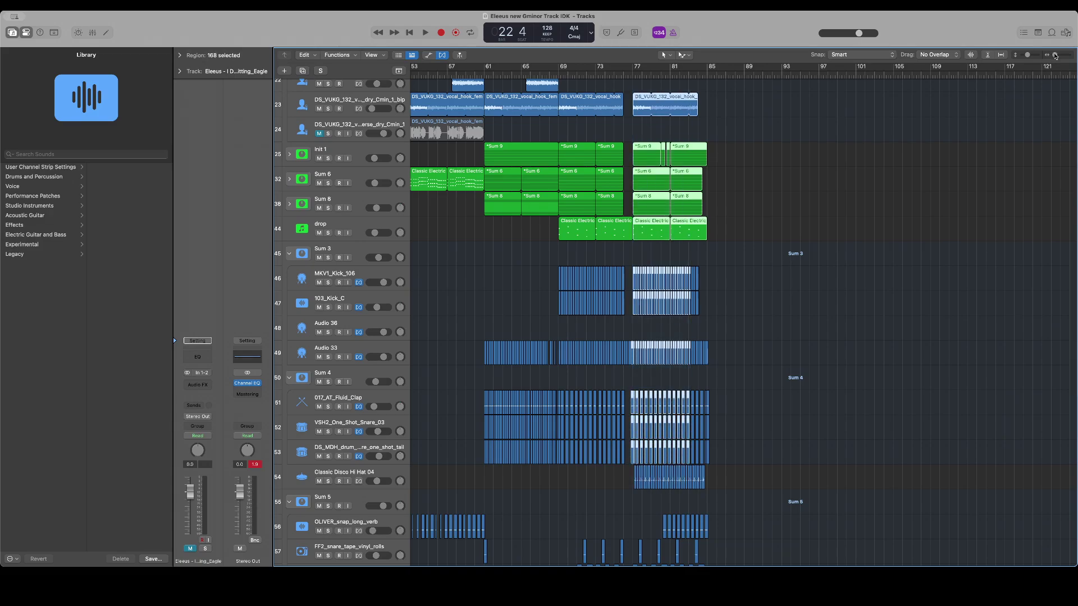
Remove the clap and snare fill hits just before bar 77 from the selection
drag(1055, 55, 1058, 54)
scroll(733, 262, down, 5)
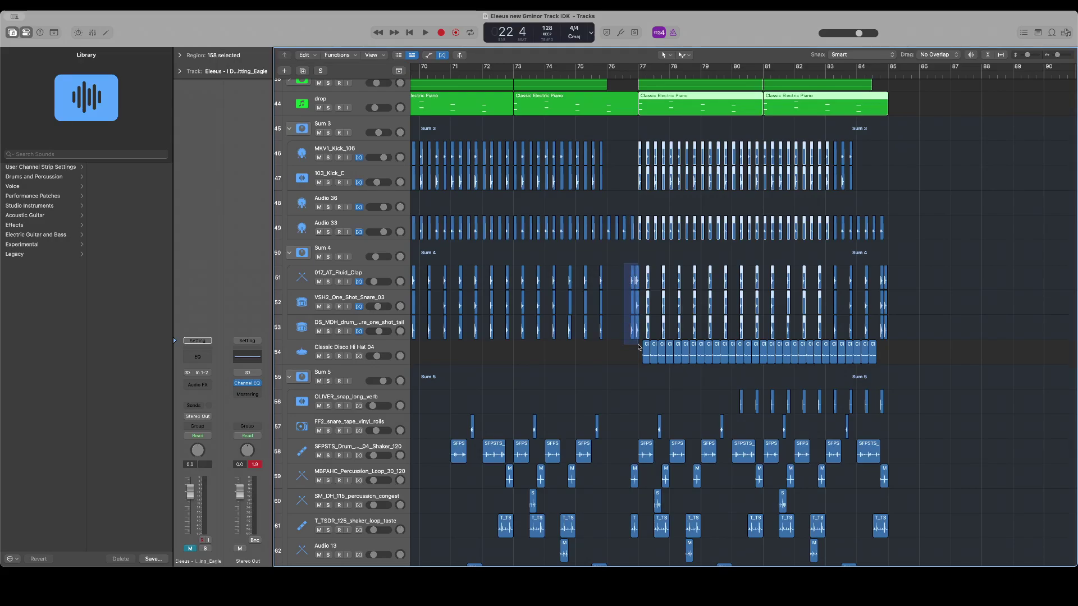
drag(637, 347, 638, 348)
scroll(637, 371, up, 1)
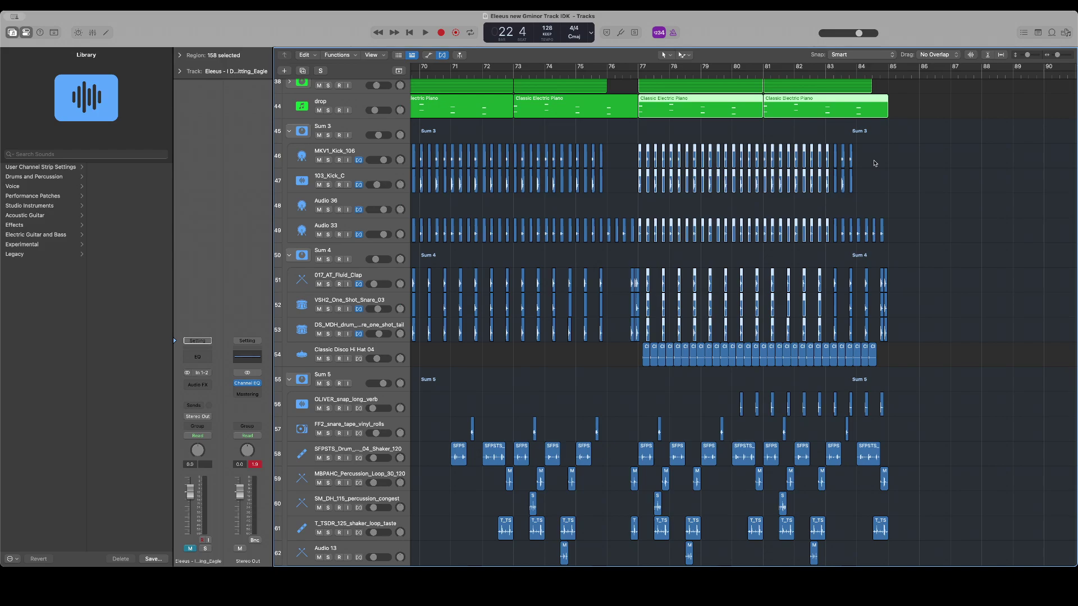
Add the remaining drum, hi-hat, percussion, noise and effects regions between bars 77 and 85 to the selection
drag(874, 159, 837, 180)
drag(832, 238, 834, 238)
scroll(834, 238, left, 1)
drag(909, 271, 640, 364)
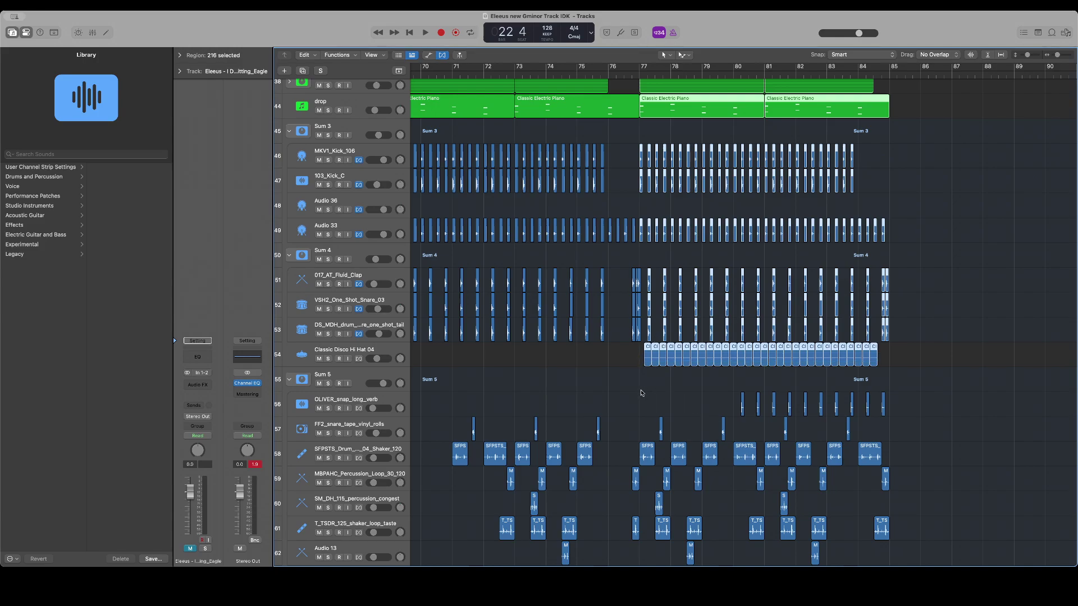
drag(643, 393, 957, 456)
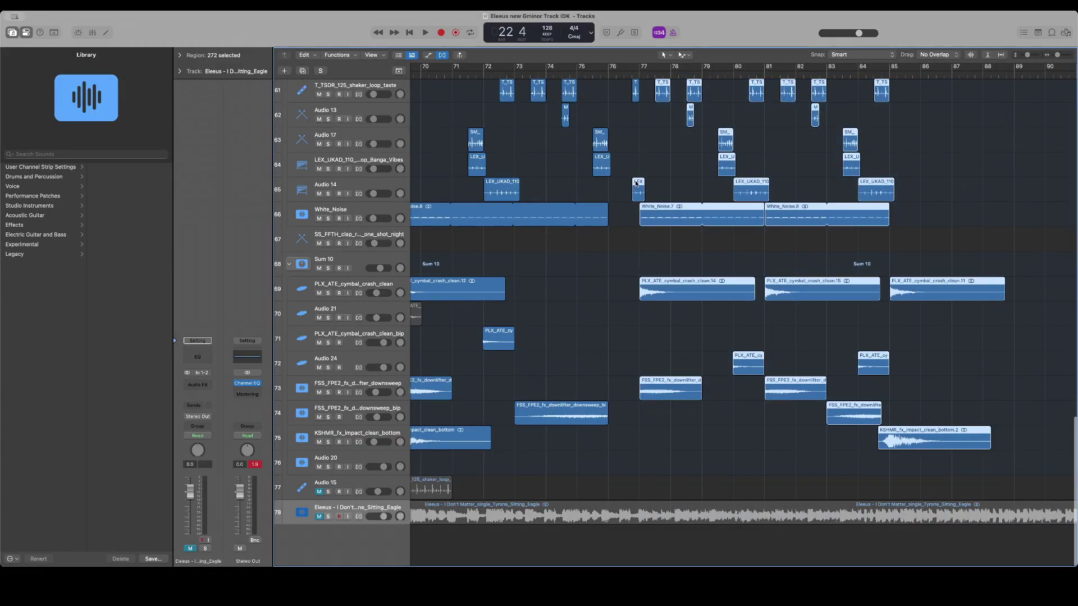
scroll(646, 203, up, 4)
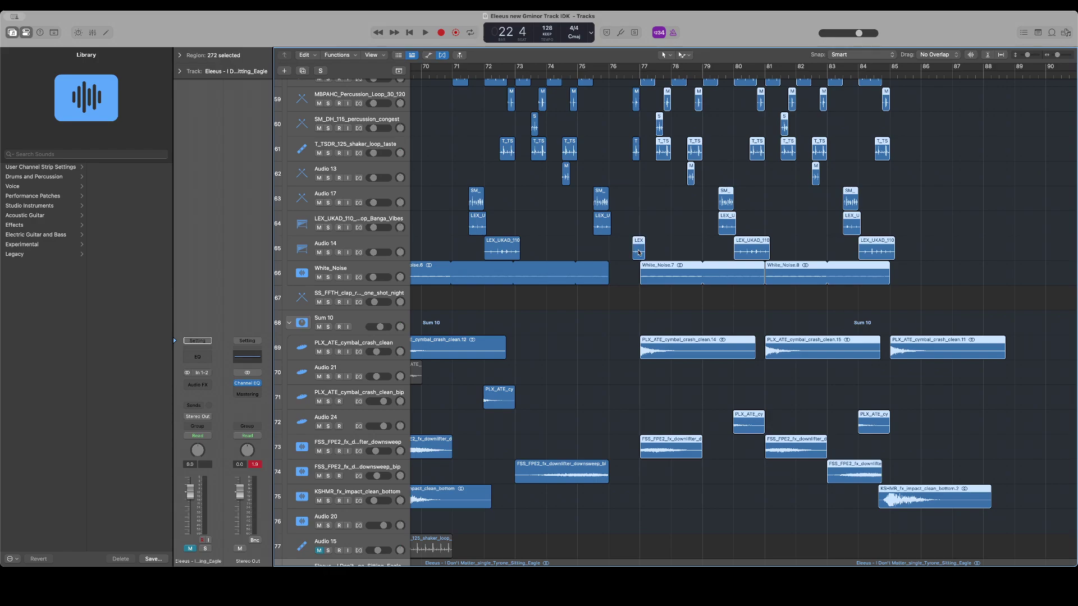
Copy the selected drop regions eight bars further along the timeline, starting at bar 85
drag(649, 268, 897, 271)
scroll(901, 267, right, 3)
scroll(901, 267, up, 20)
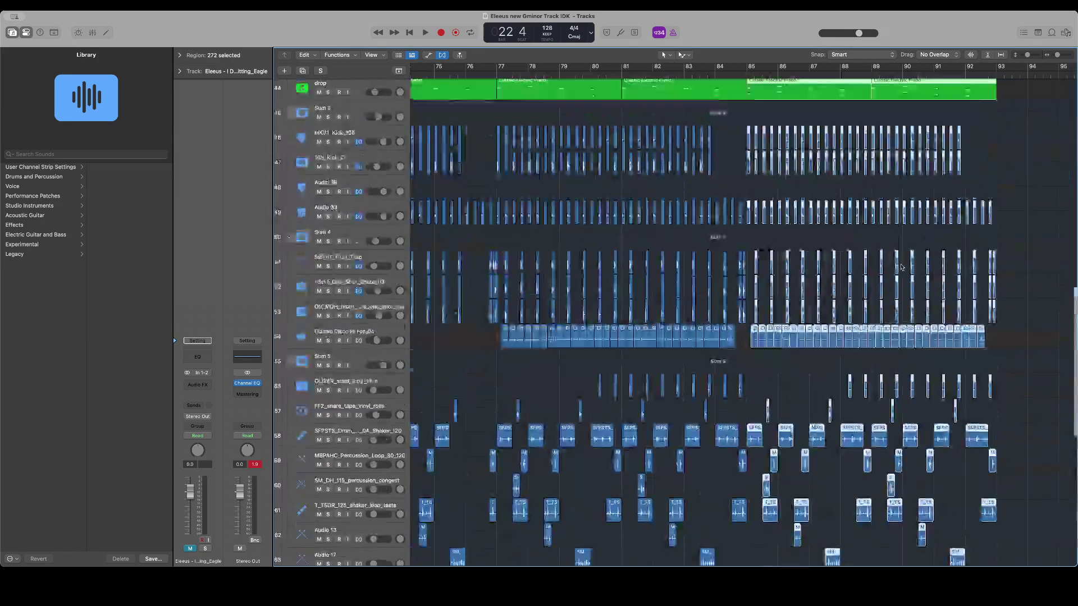
scroll(901, 268, down, 20)
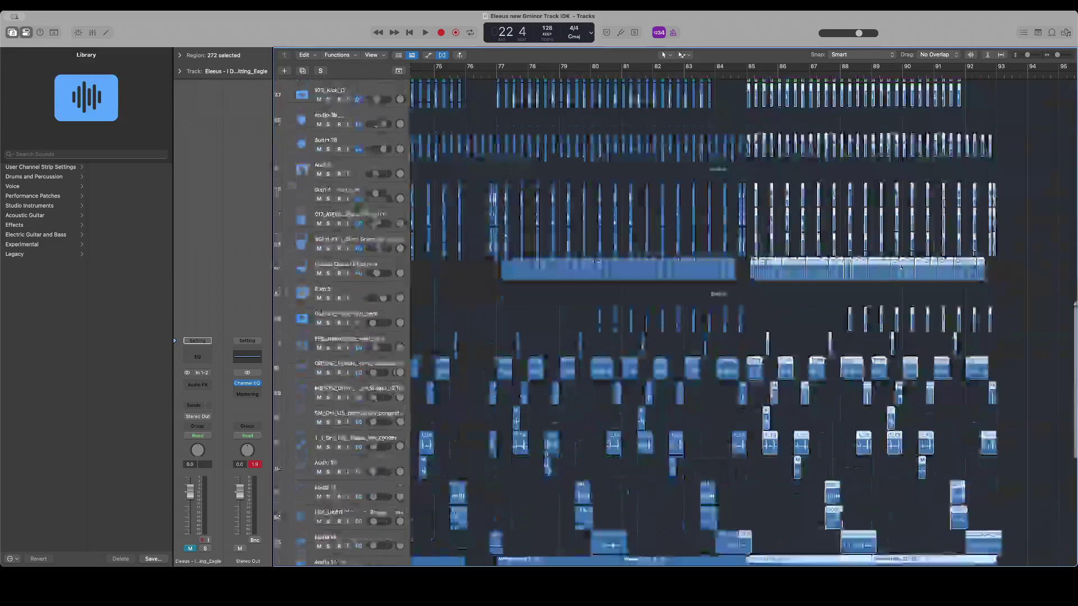
scroll(901, 267, left, 15)
scroll(901, 267, left, 5)
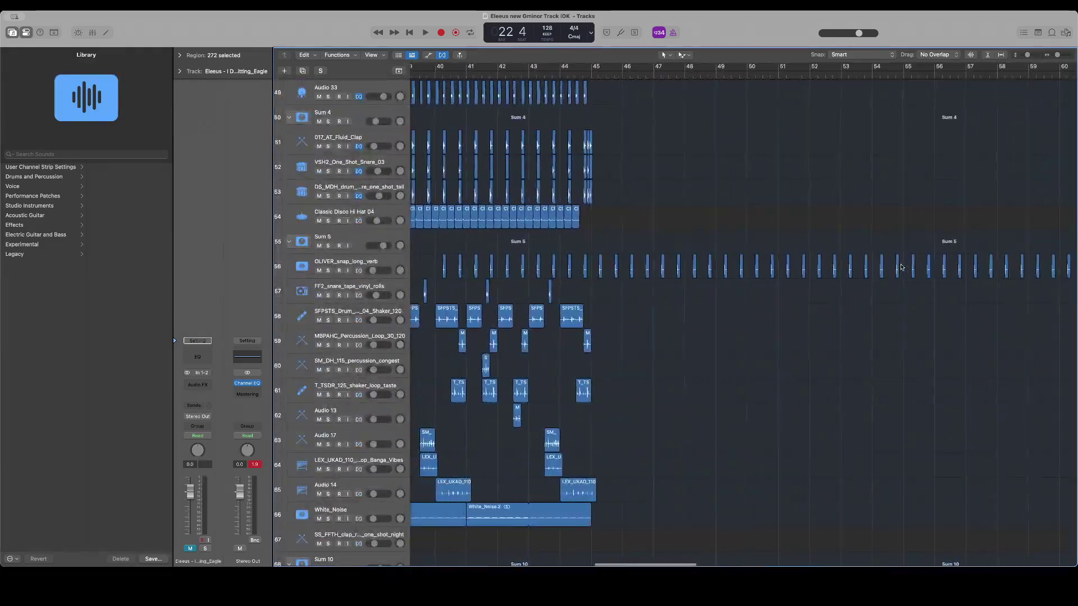
Play the opening bars of the project from bar 1
key(Return)
scroll(517, 212, up, 15)
key(space)
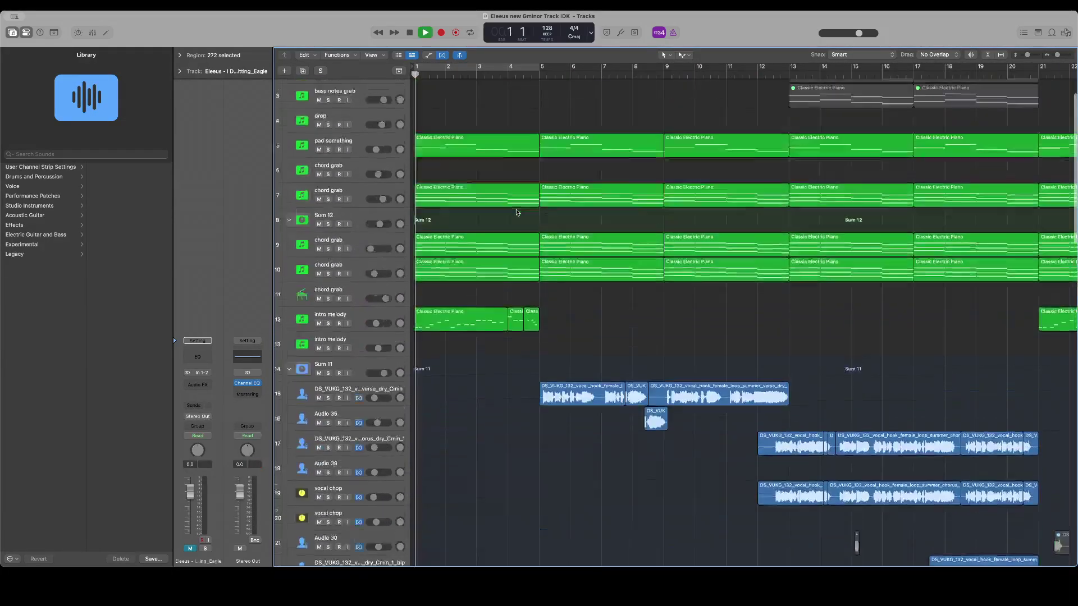
scroll(516, 212, down, 8)
scroll(516, 212, up, 2)
scroll(516, 212, down, 12)
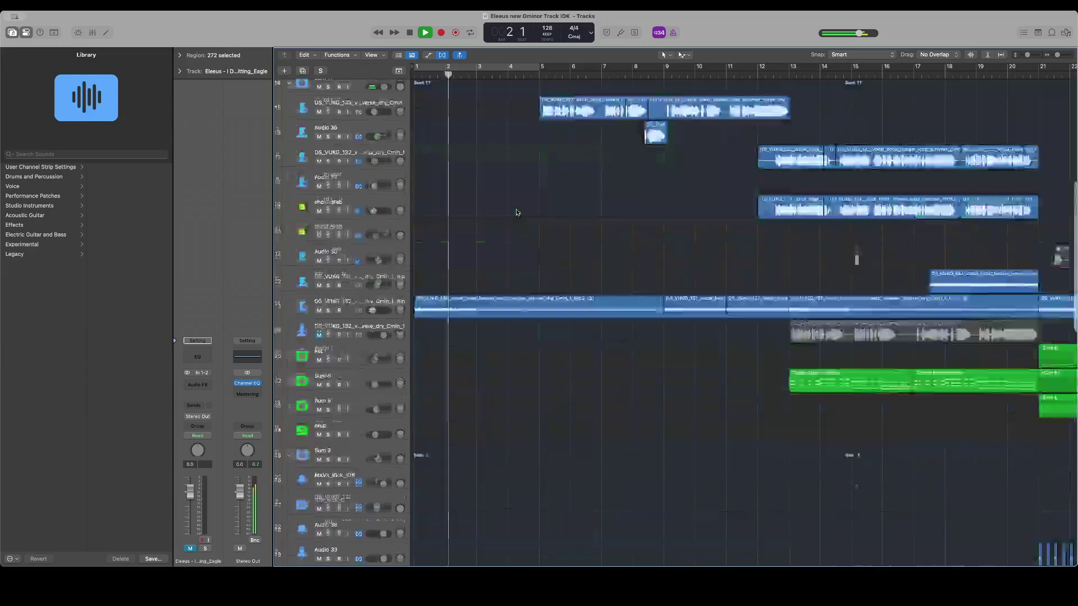
key(space)
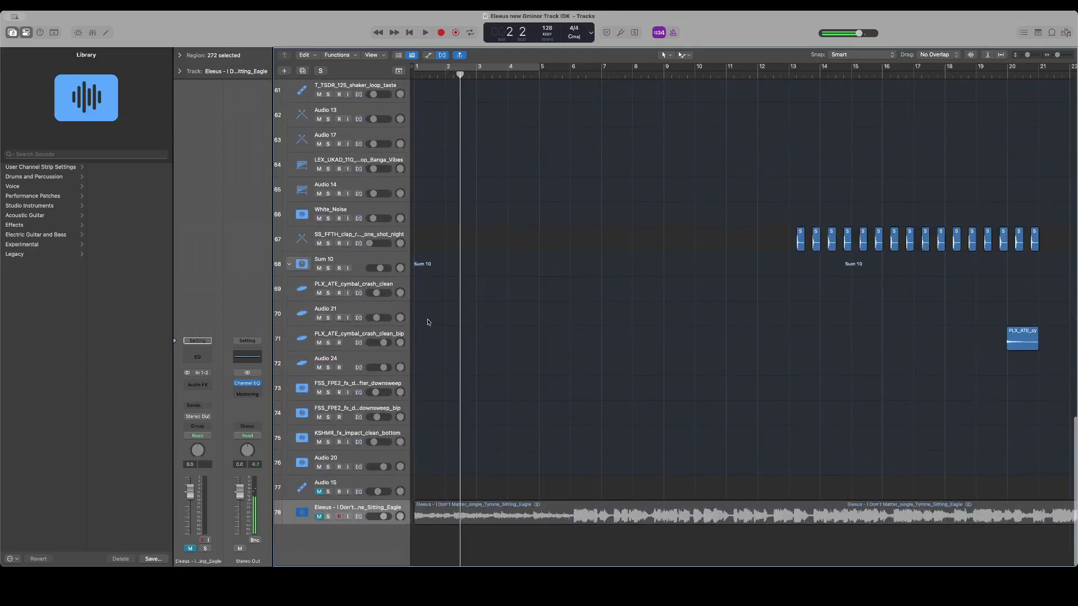
Solo the "I Don't Matter" reference track and play its intro for comparison
click(328, 517)
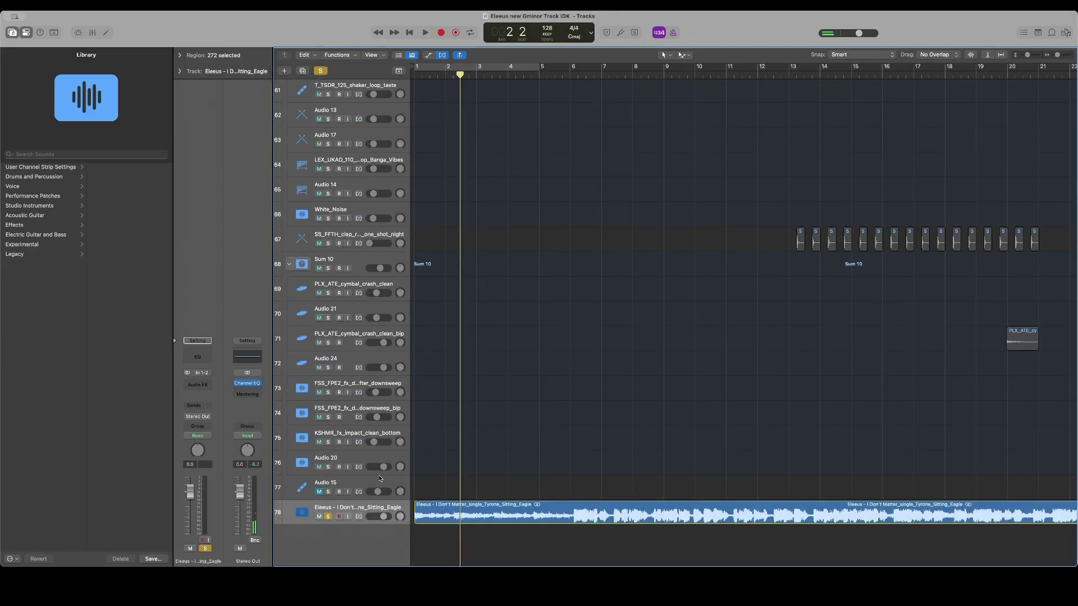
key(space)
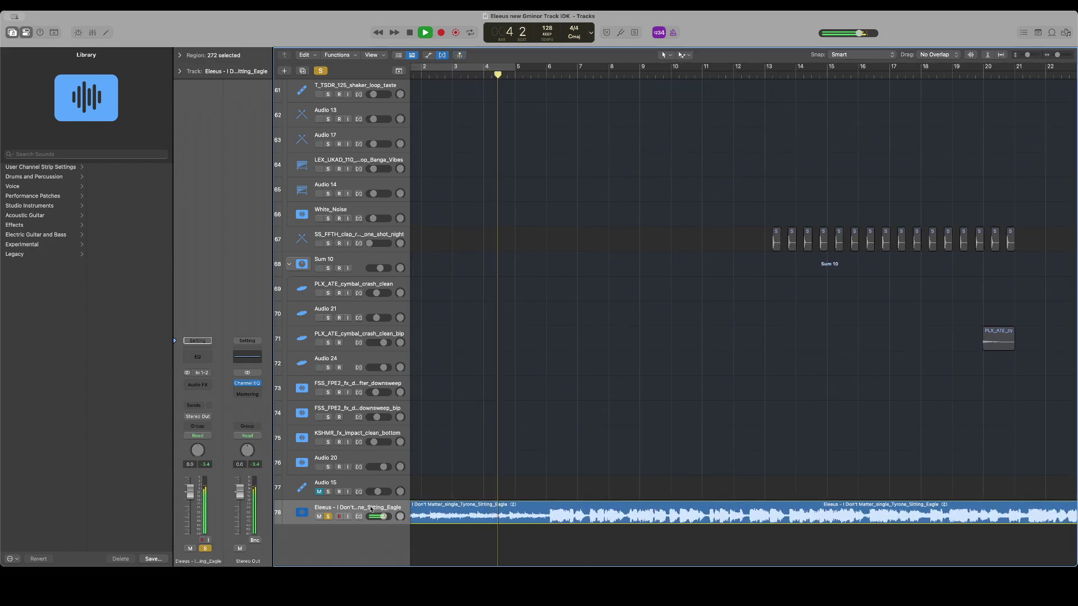
click(370, 509)
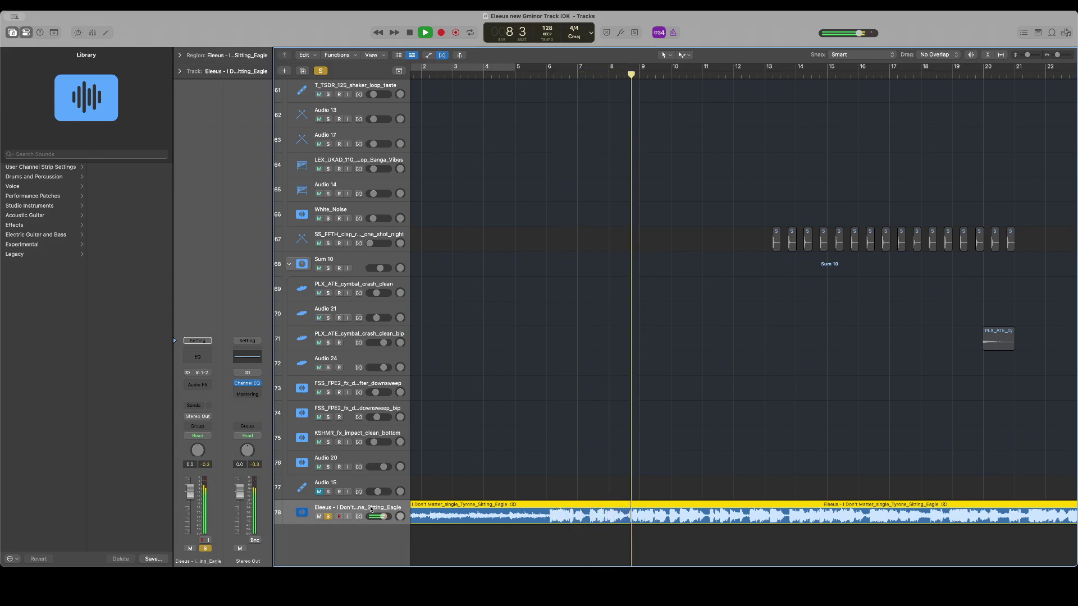
scroll(370, 509, up, 20)
scroll(371, 509, down, 20)
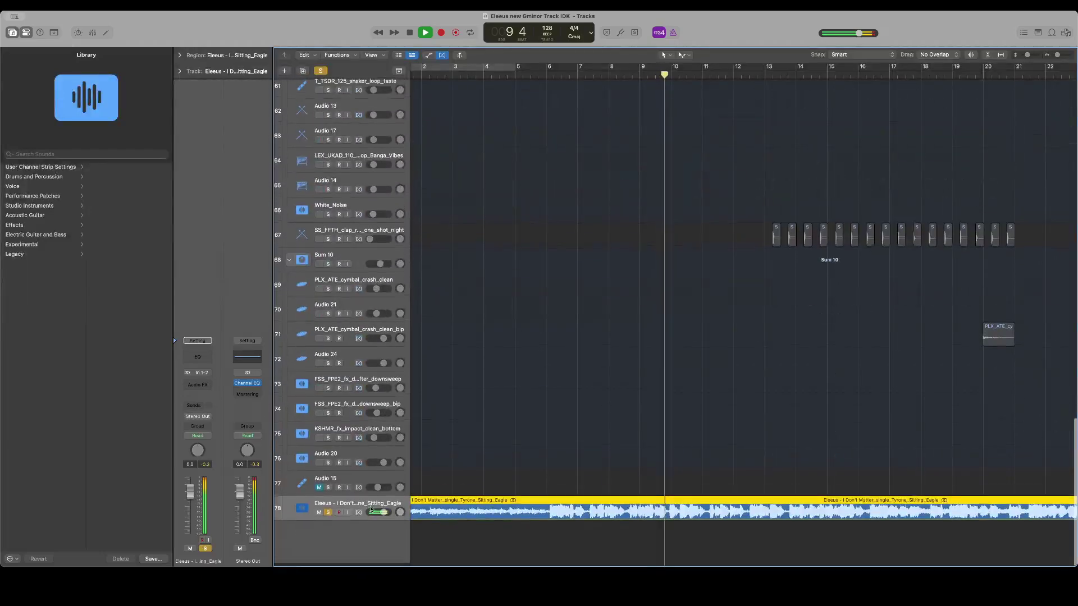
Turn off the reference track's solo, stop playback and return the playhead to the project's start
click(329, 517)
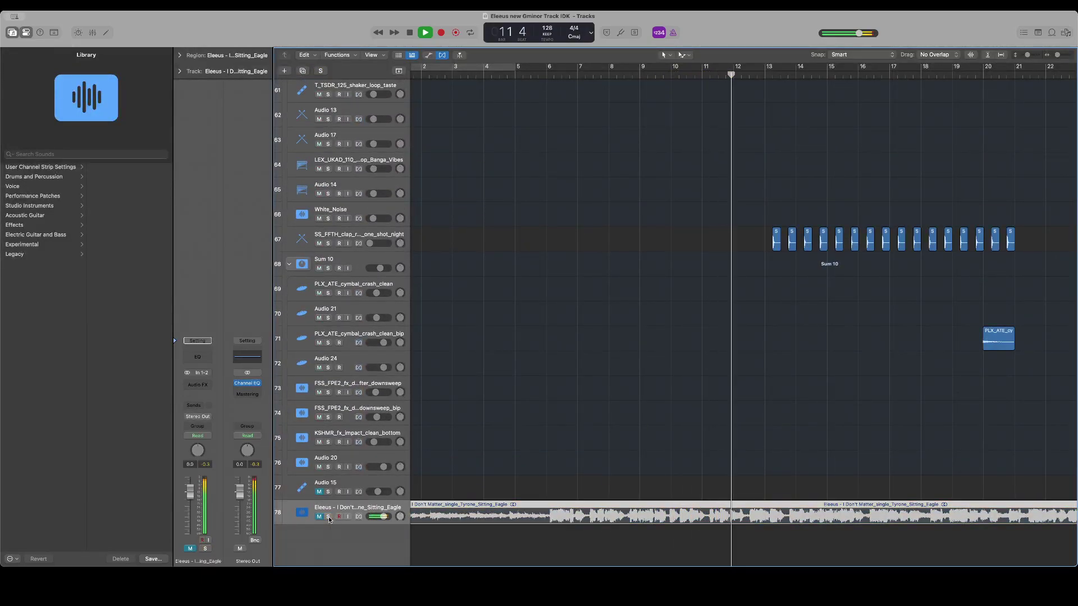
key(space)
scroll(533, 464, up, 3)
scroll(533, 465, up, 15)
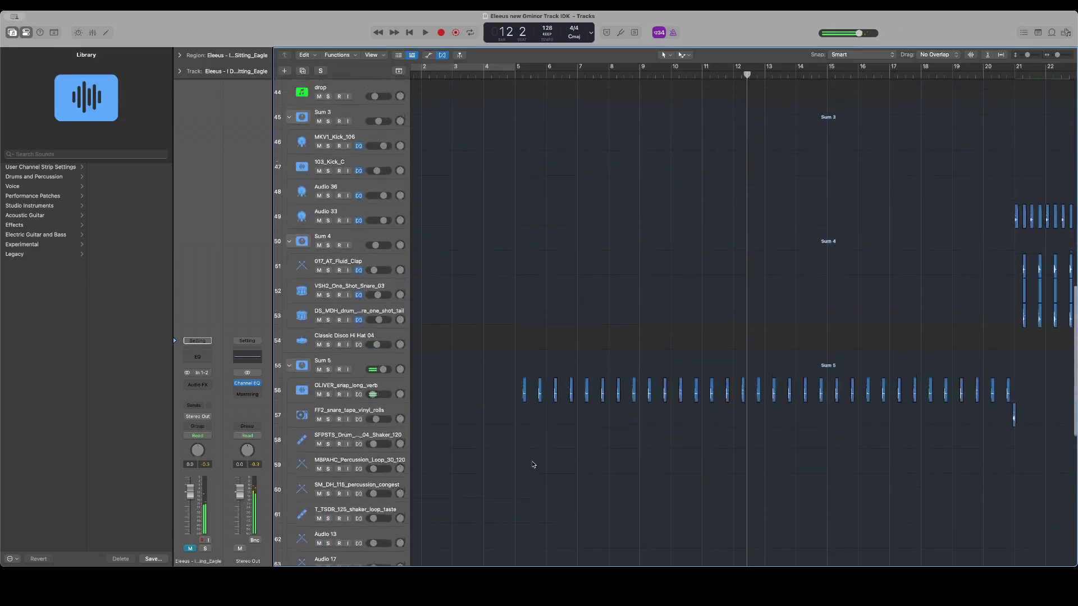
key(Return)
scroll(533, 465, up, 5)
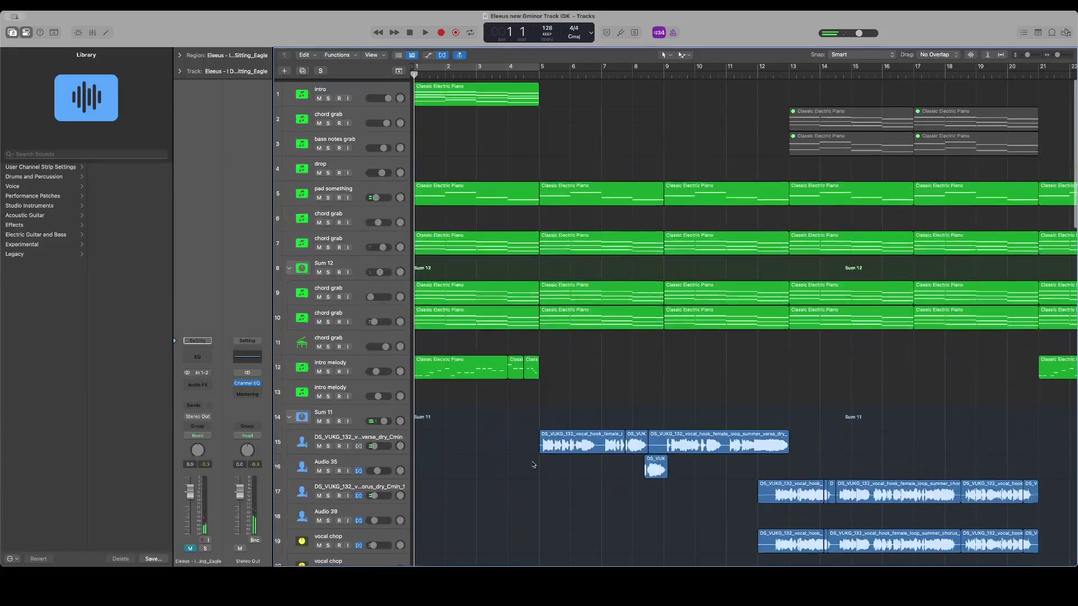
Play chord grab track 7 in solo from bar 1, select the track, and clear the solo
click(328, 245)
key(space)
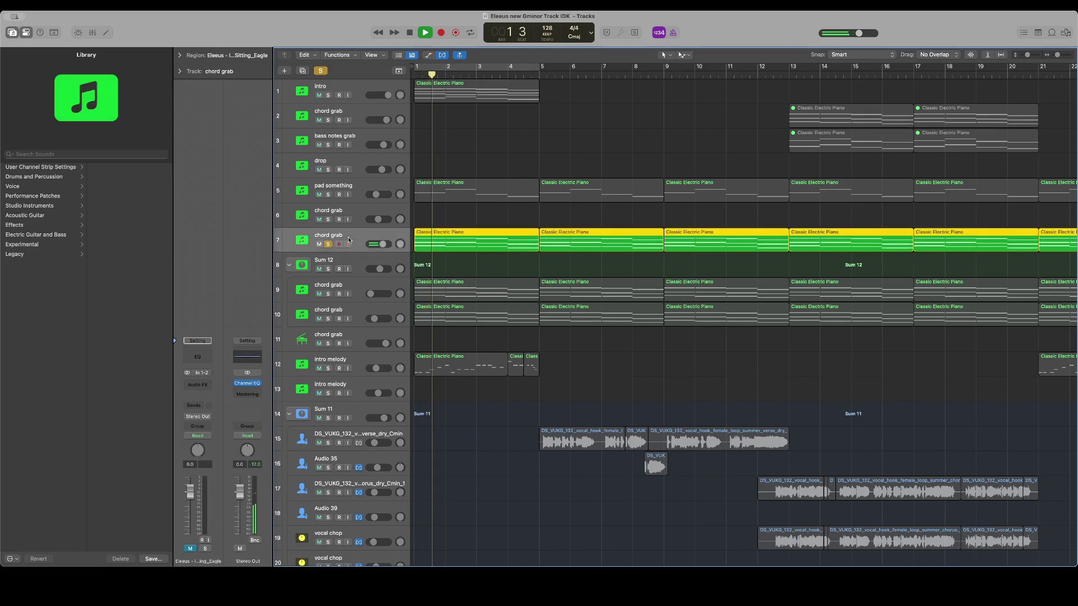
click(349, 240)
click(321, 71)
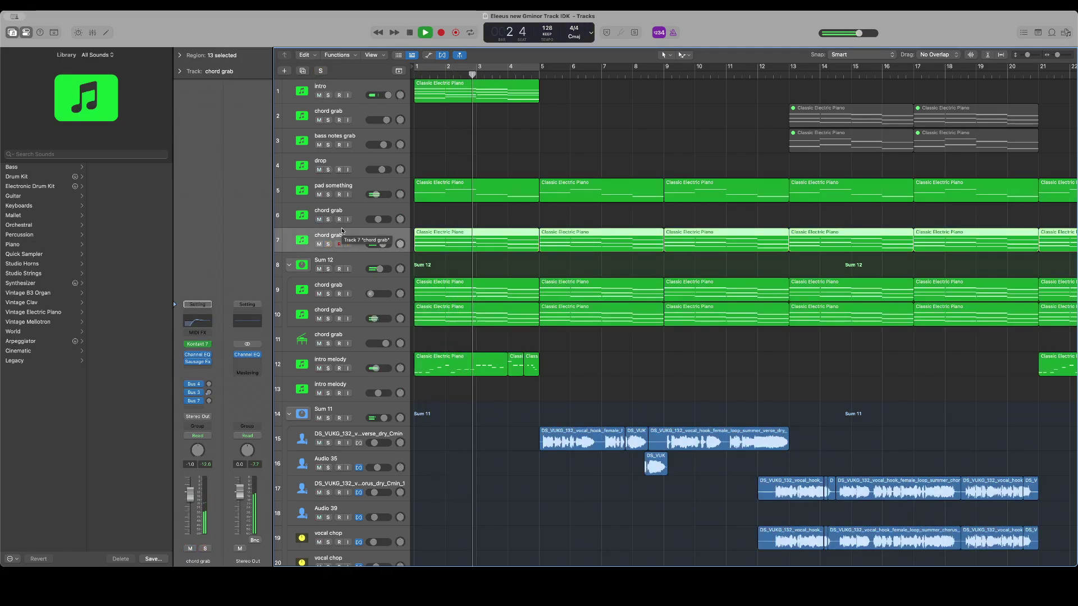
Show automation and raise vocal track 23's volume curve before bar 21, to about -13 dB at bar 1
scroll(344, 247, down, 10)
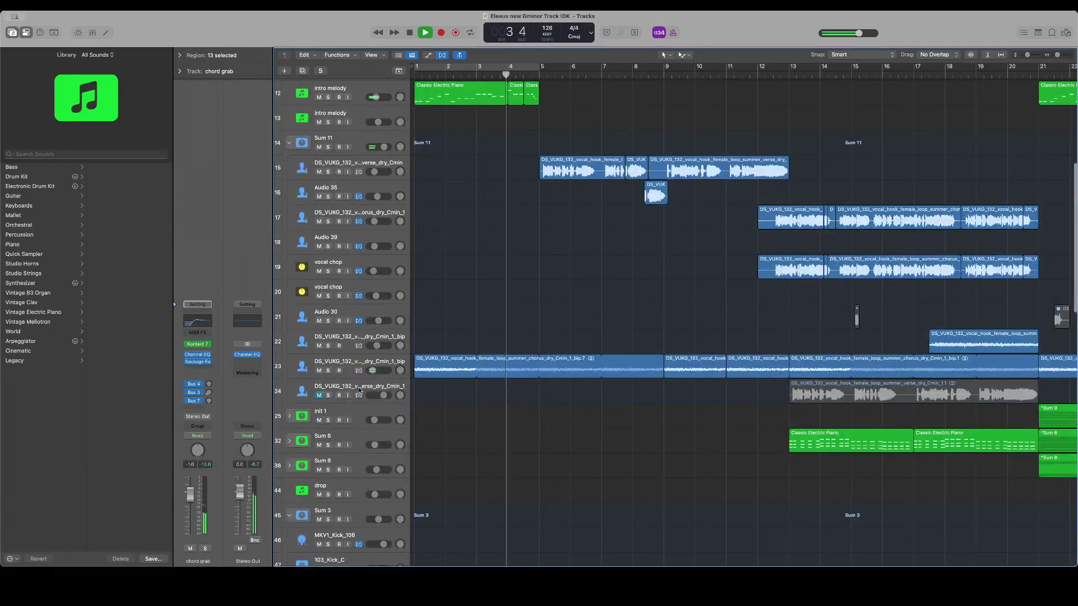
click(367, 366)
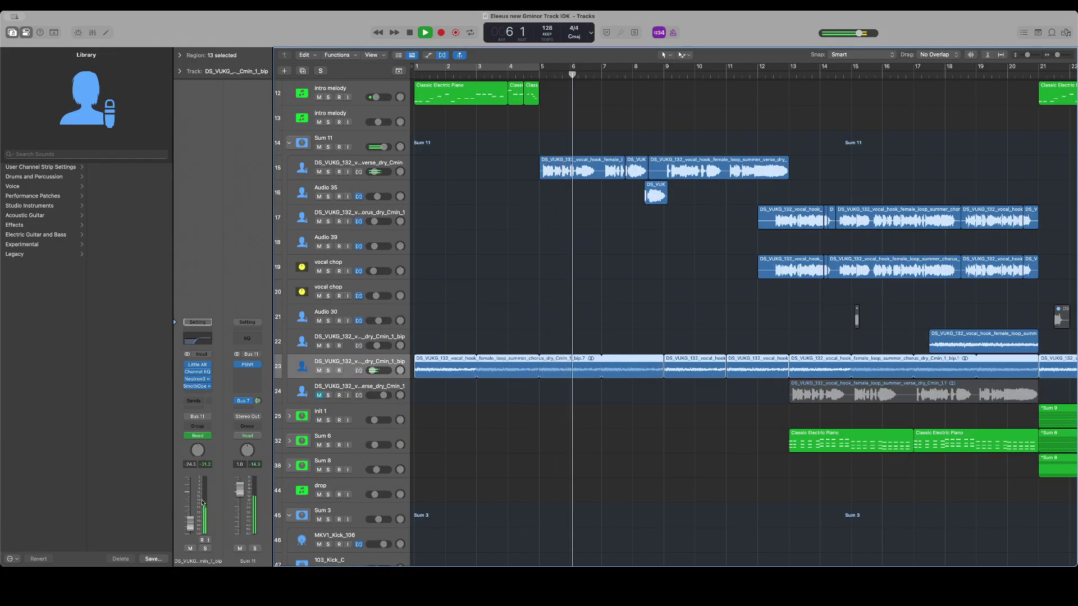
key(a)
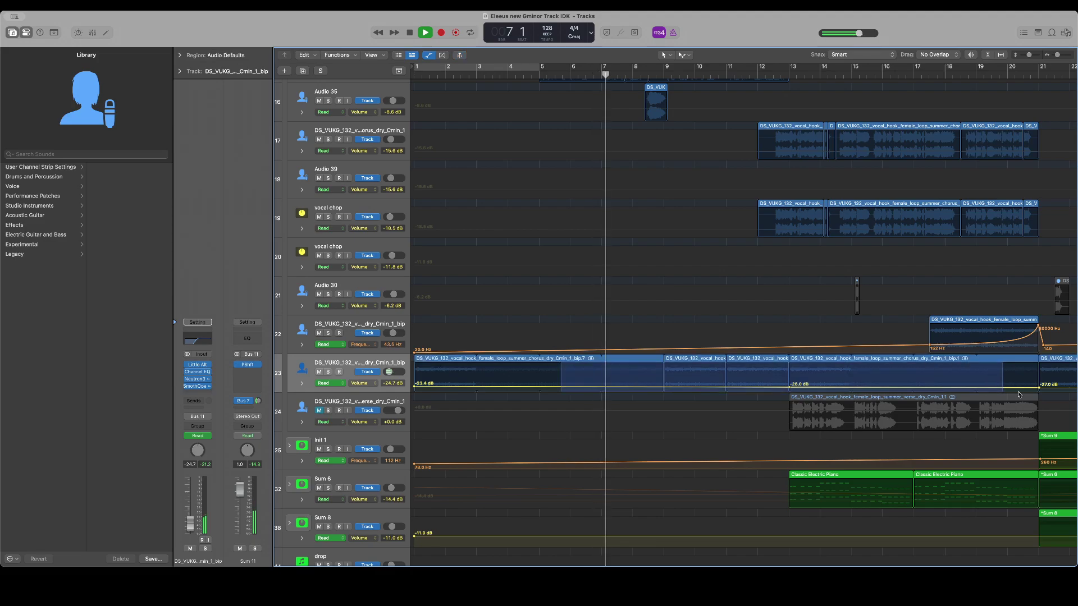
click(639, 387)
drag(639, 387, 640, 383)
Raise the volume automation point at bar 21 on vocal track 23 to -17.5 dB
scroll(641, 383, right, 15)
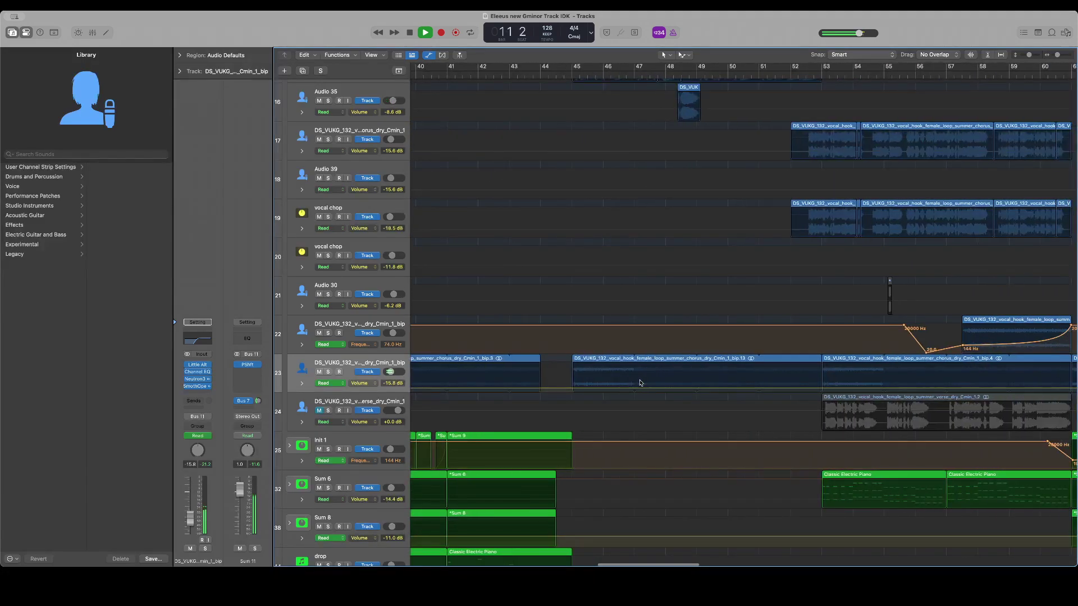
scroll(641, 384, left, 5)
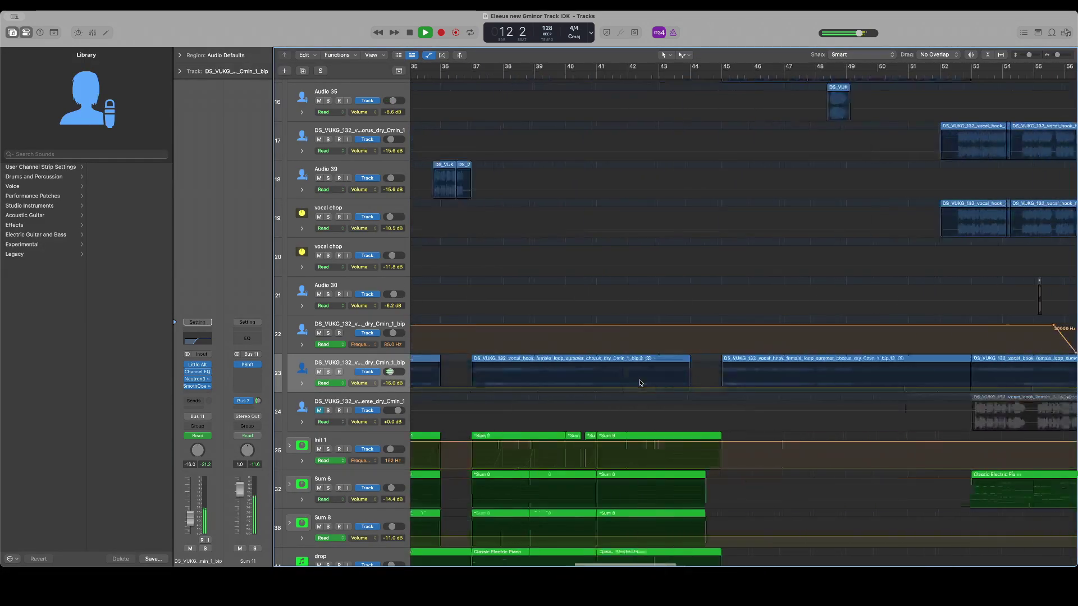
scroll(641, 383, left, 8)
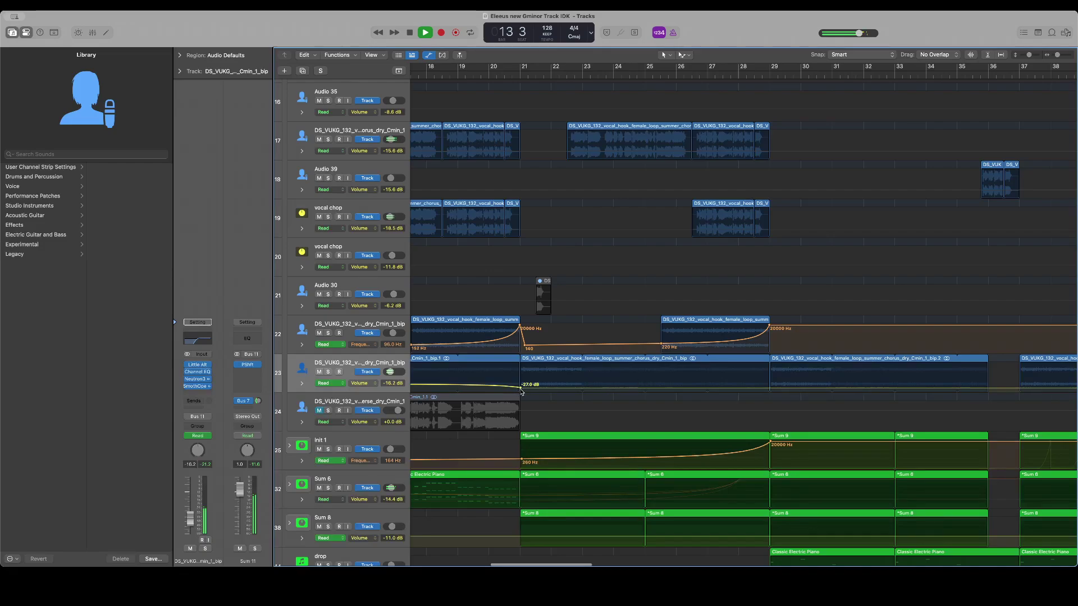
drag(522, 392, 521, 386)
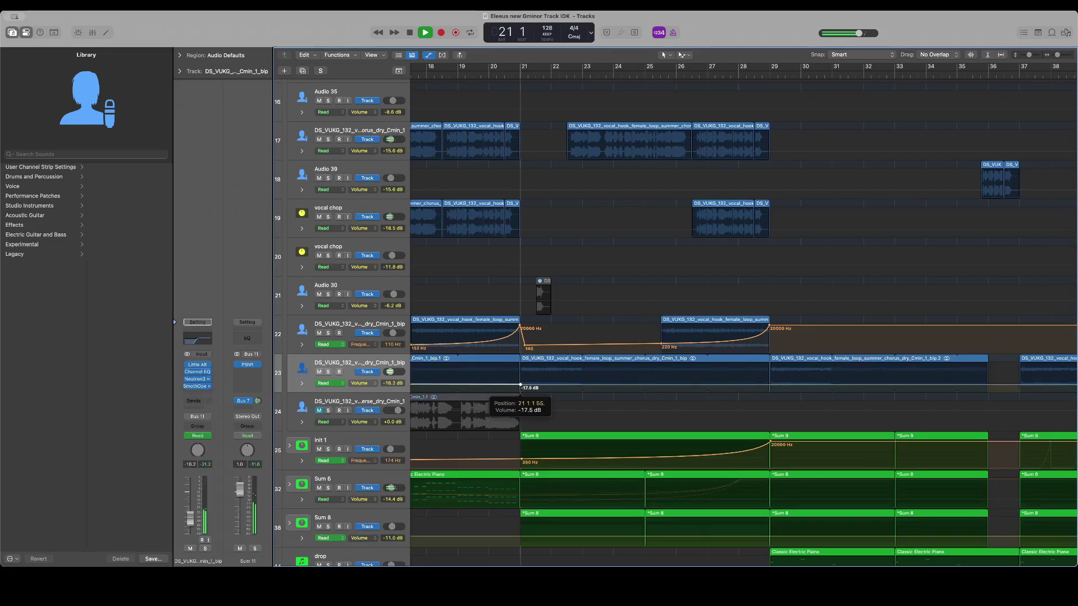
scroll(522, 388, left, 10)
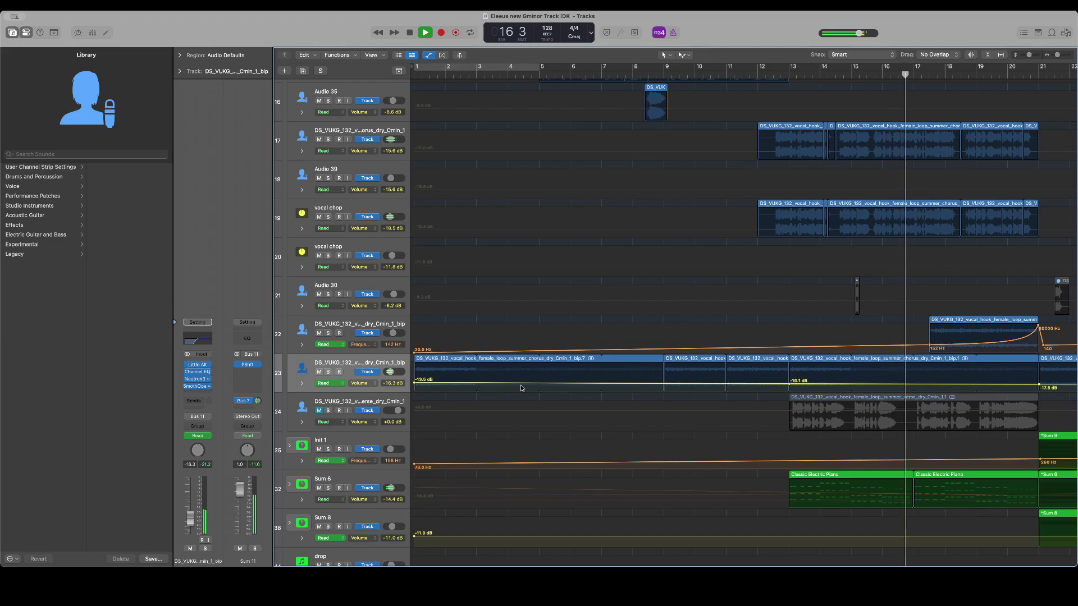
Look through the intro and build-up tracks while the project plays to bar 21, and stop playback there
scroll(522, 388, down, 10)
scroll(522, 388, up, 9)
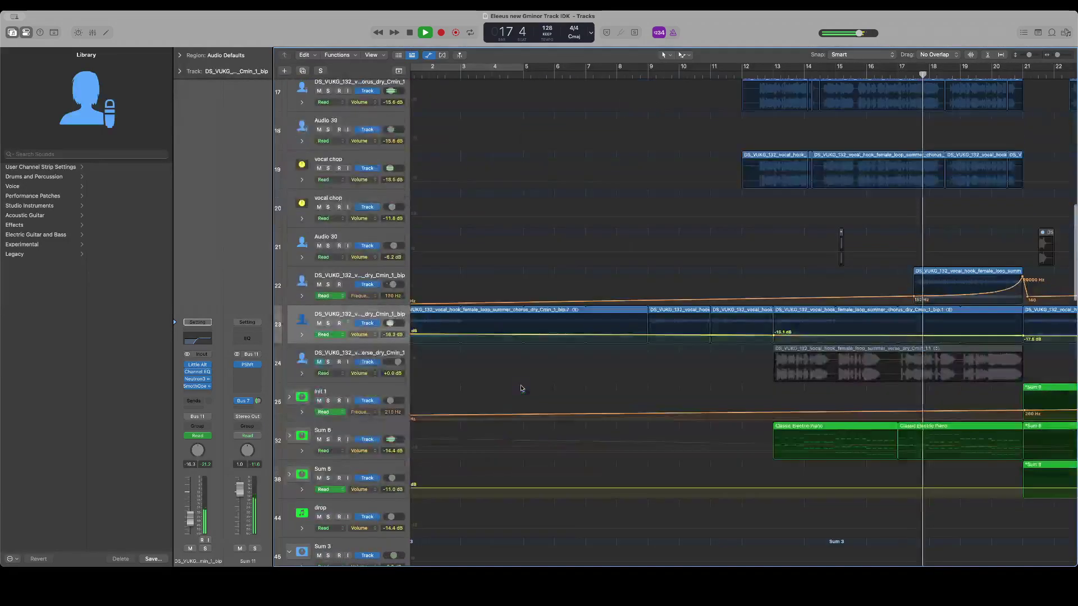
scroll(521, 388, up, 8)
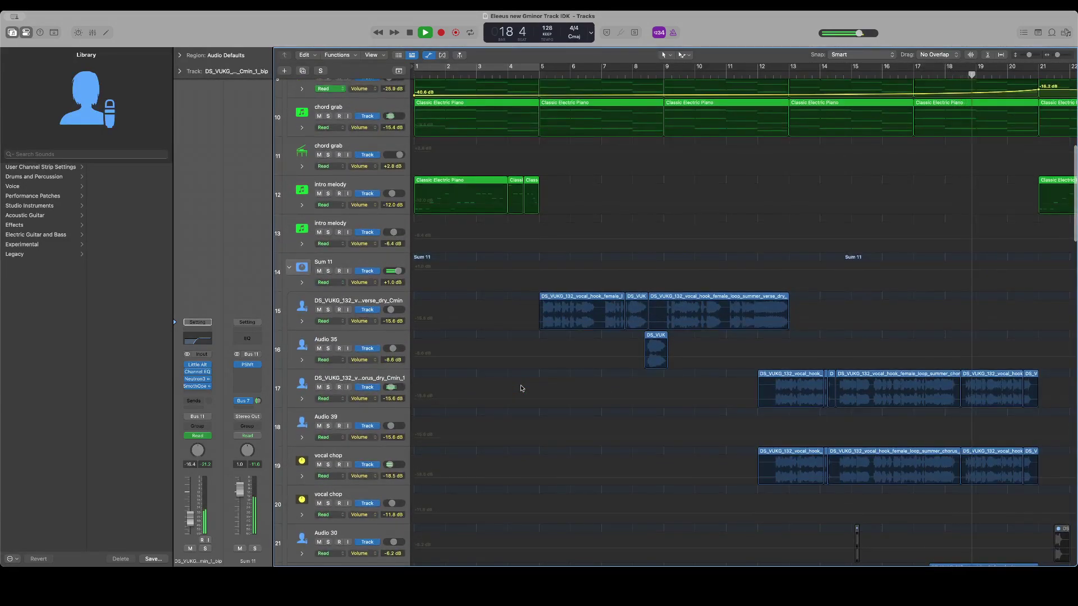
scroll(521, 387, up, 6)
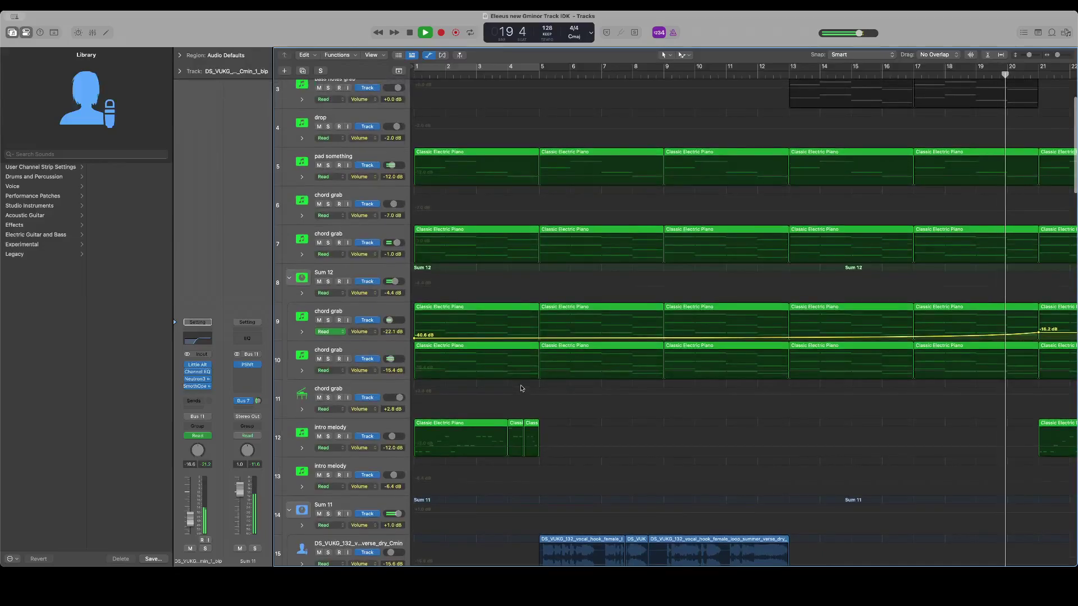
scroll(479, 292, right, 5)
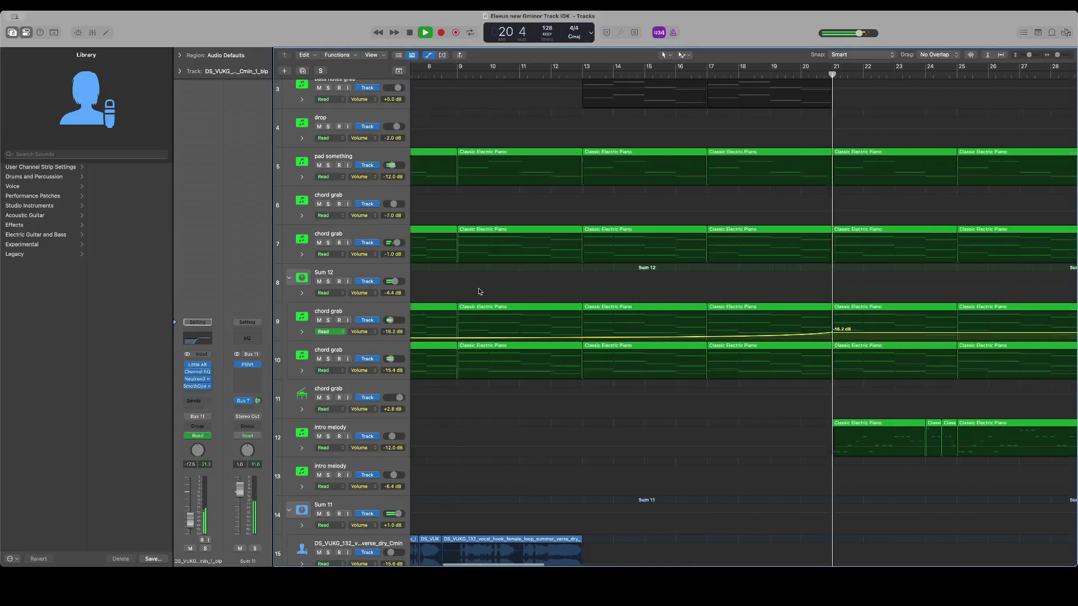
scroll(479, 292, down, 20)
key(space)
Solo the "I Don't Matter" reference track and play it from bar 21 for comparison
scroll(479, 291, down, 2)
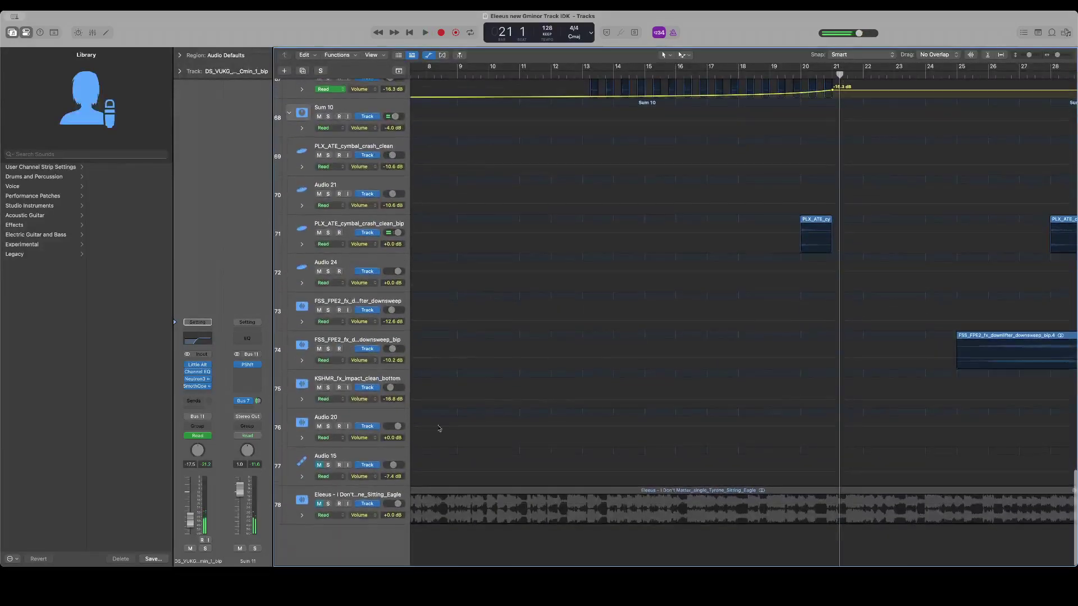
click(329, 504)
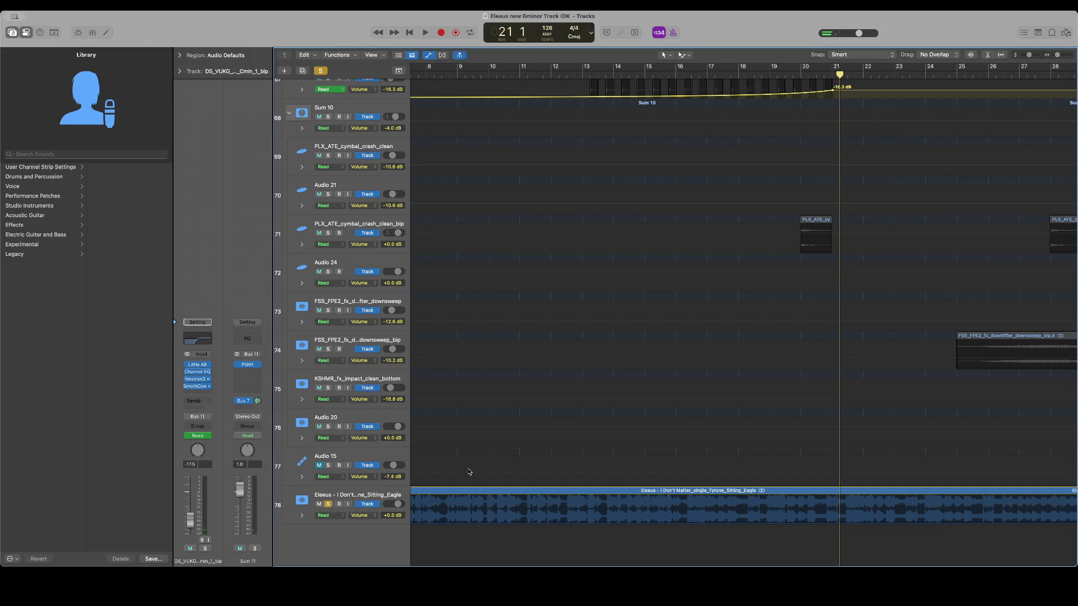
key(space)
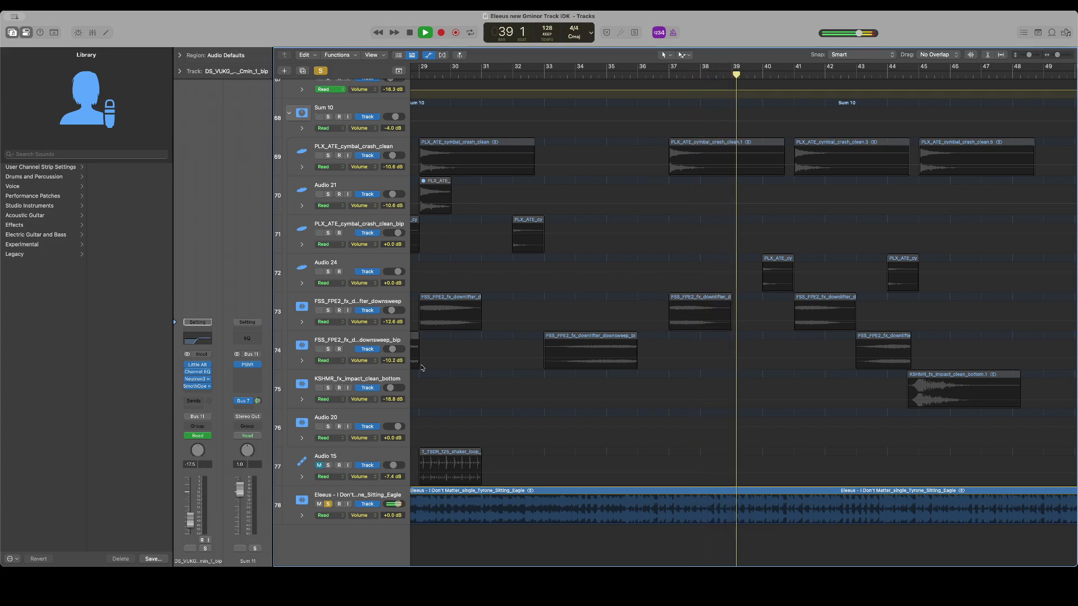
key(space)
key(space)
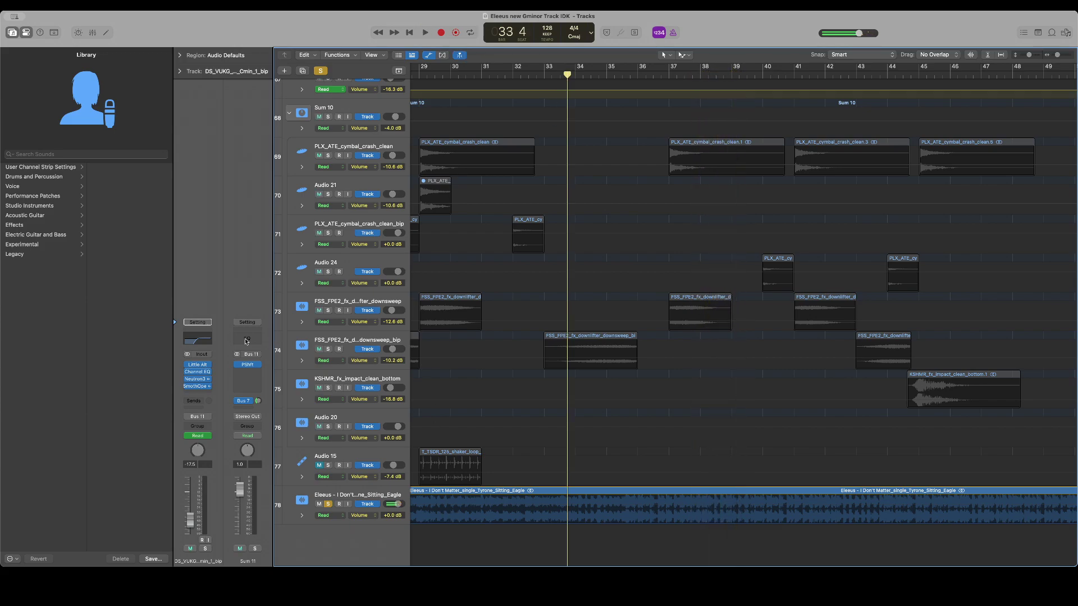
Insert a Channel EQ on the Sum 11 channel, select the reference track, stop playback and close the EQ window
click(246, 339)
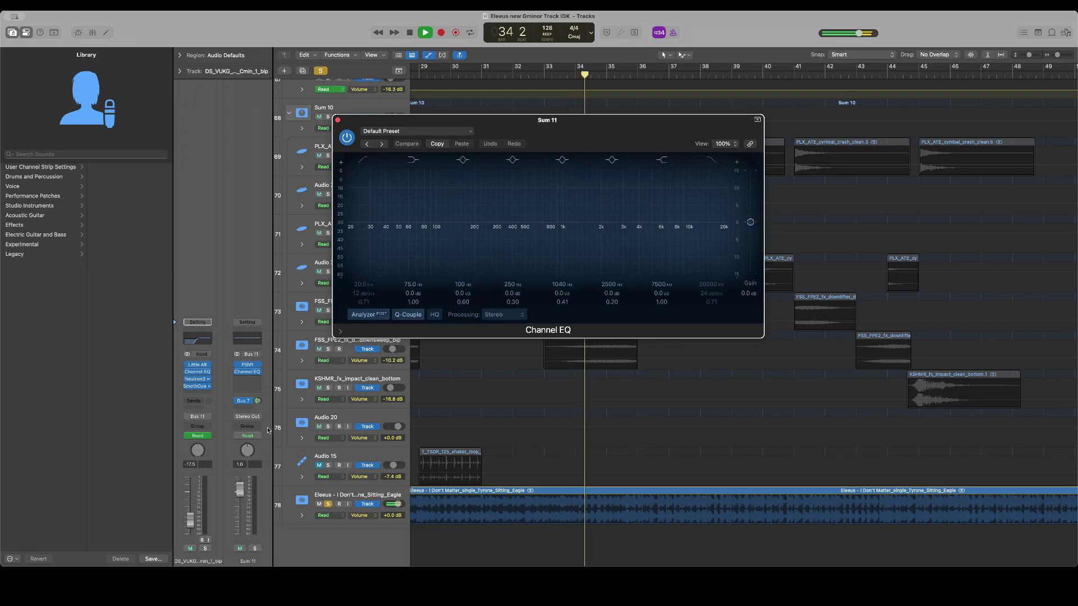
click(363, 494)
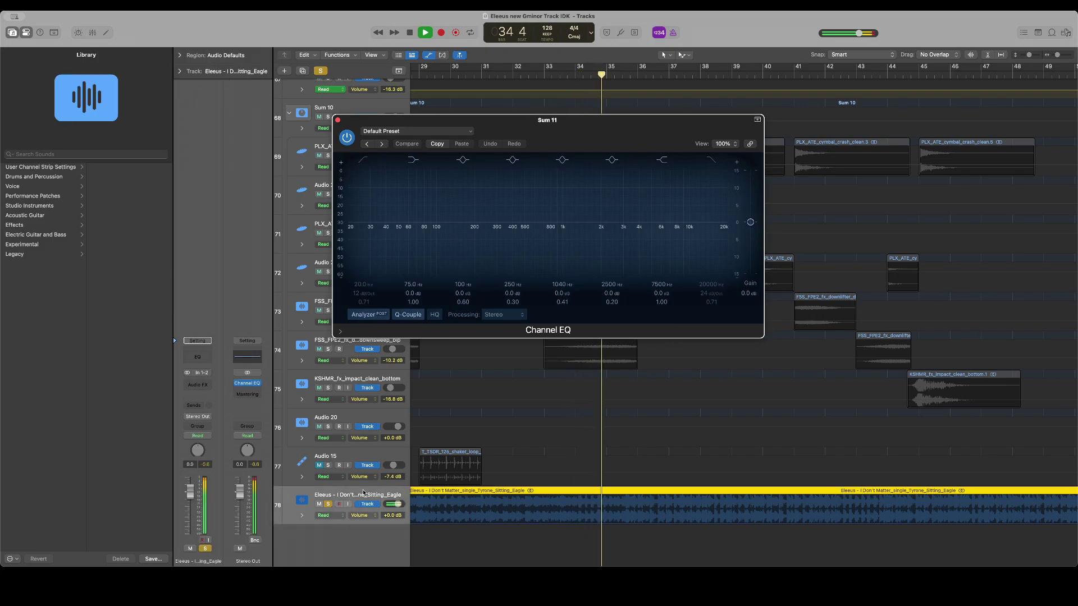
key(space)
click(337, 119)
Clear the reference track's solo and play the project from bar 21 into the drop at bar 29
scroll(528, 400, up, 3)
scroll(528, 401, up, 2)
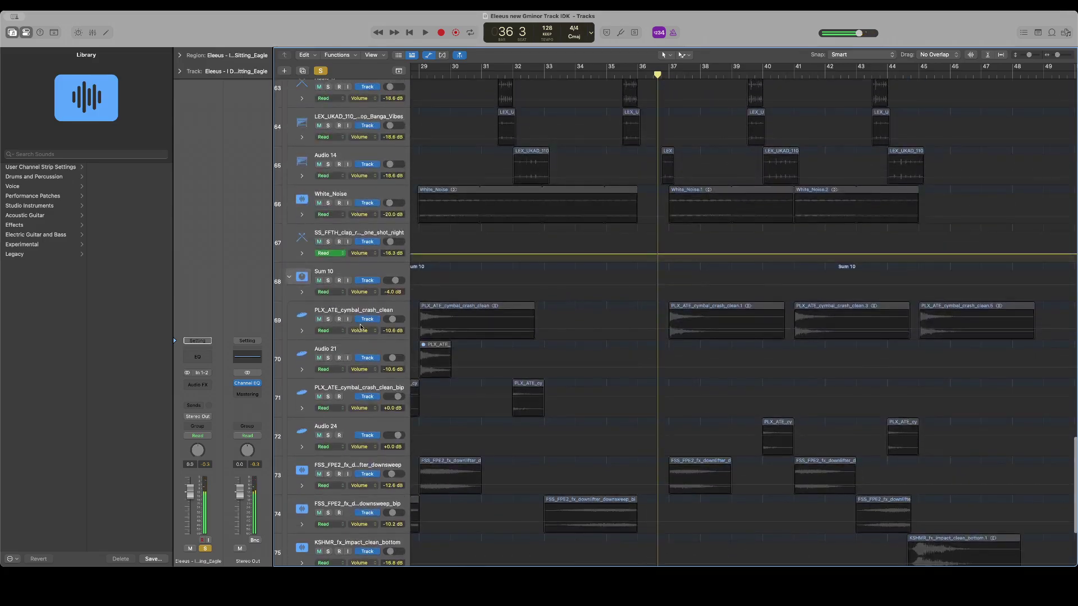
click(321, 71)
scroll(514, 239, up, 15)
scroll(514, 238, left, 5)
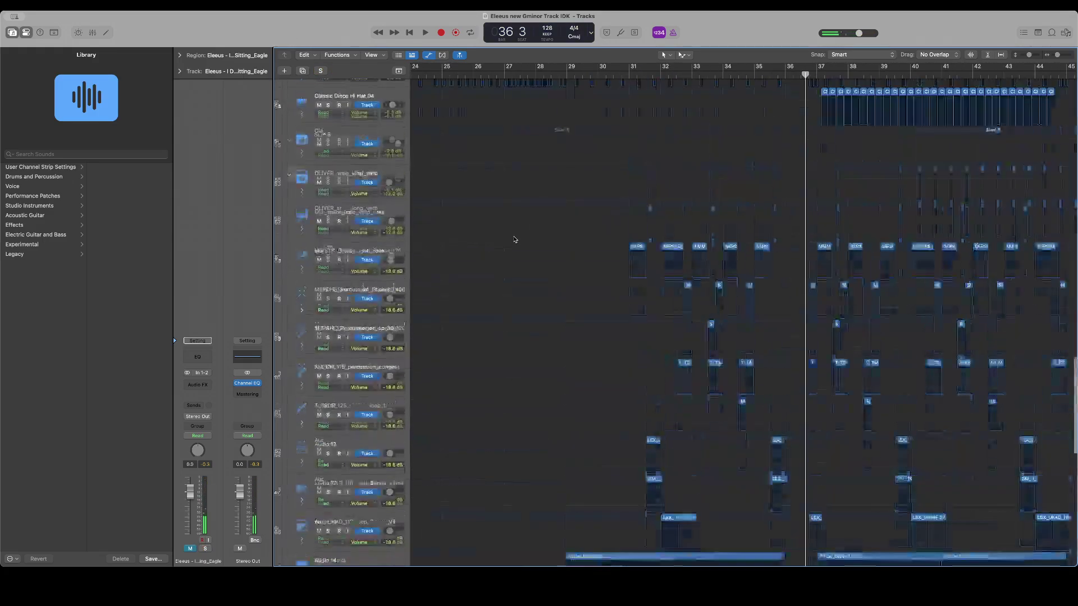
scroll(515, 240, up, 12)
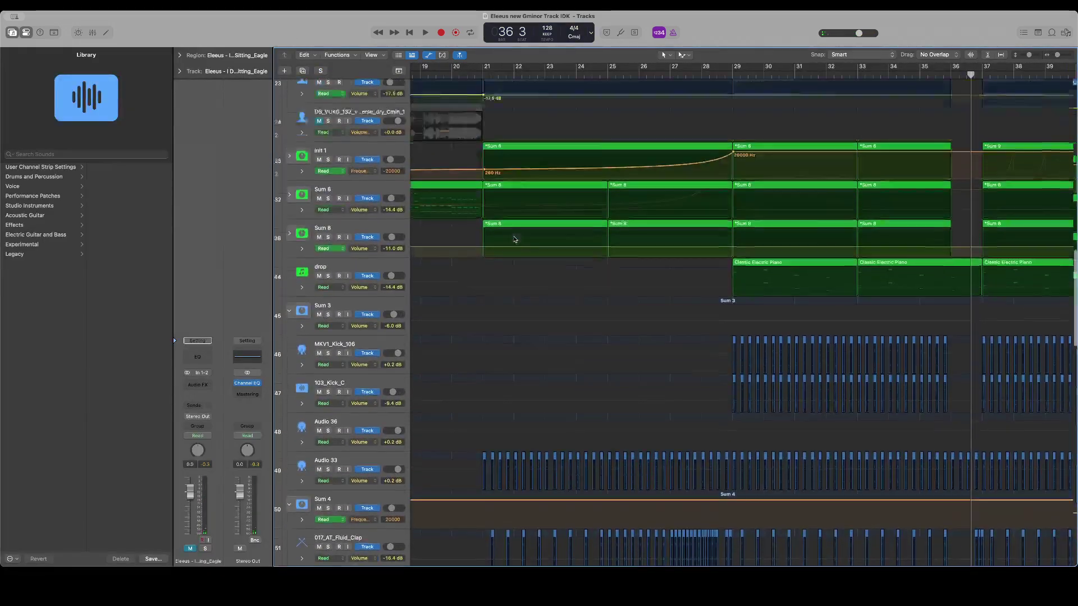
scroll(515, 240, left, 2)
click(562, 76)
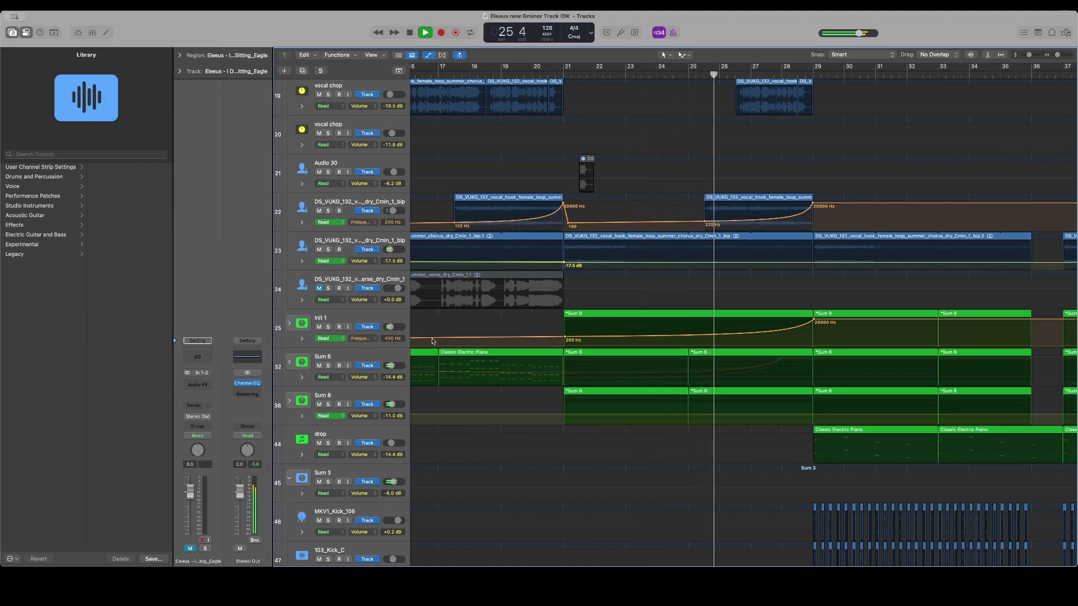
scroll(432, 340, up, 3)
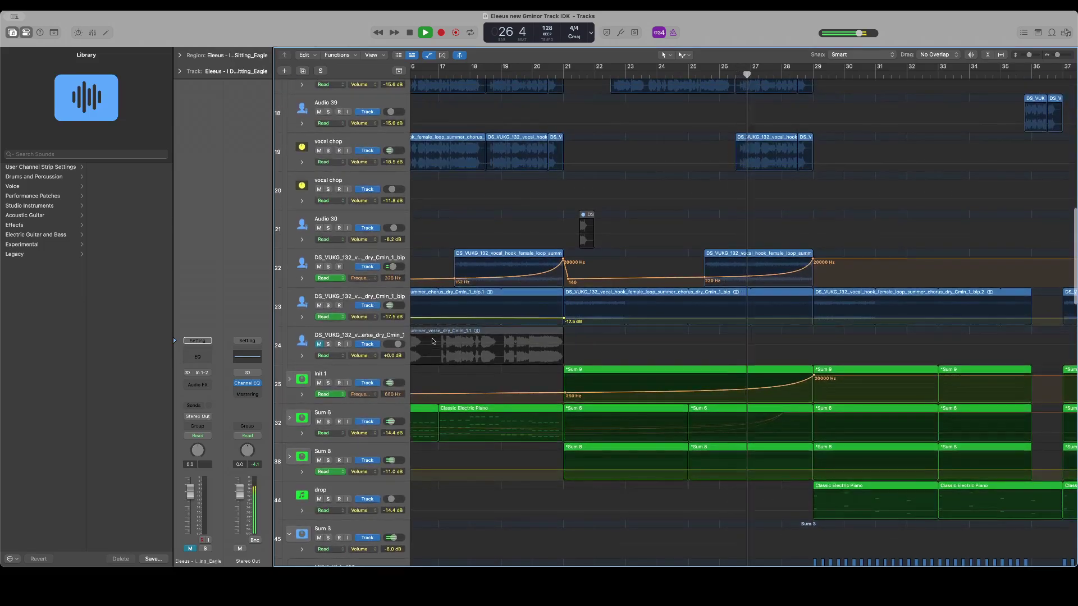
scroll(432, 341, up, 3)
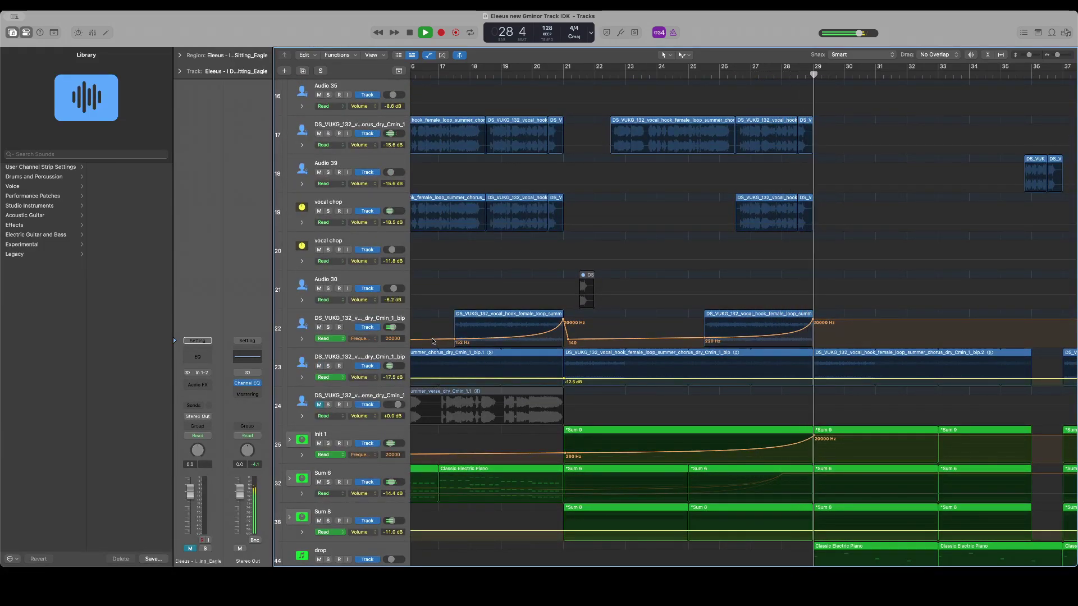
scroll(432, 341, right, 2)
scroll(433, 340, right, 2)
key(space)
Hide the track automation, expand the Sum 8 stack and play it in solo from bar 29
scroll(432, 341, down, 10)
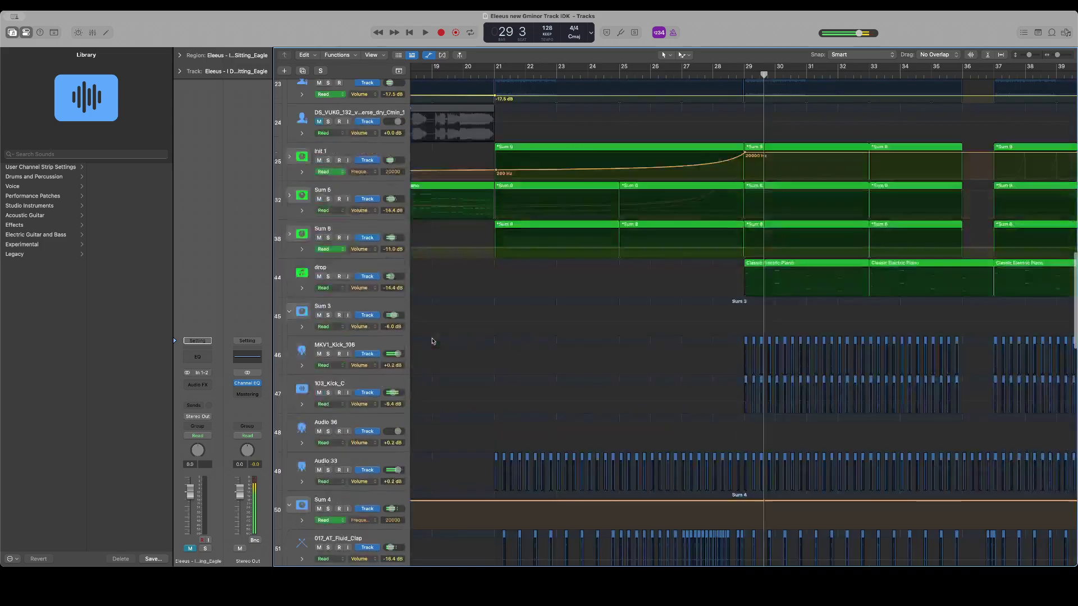
key(a)
scroll(434, 335, up, 4)
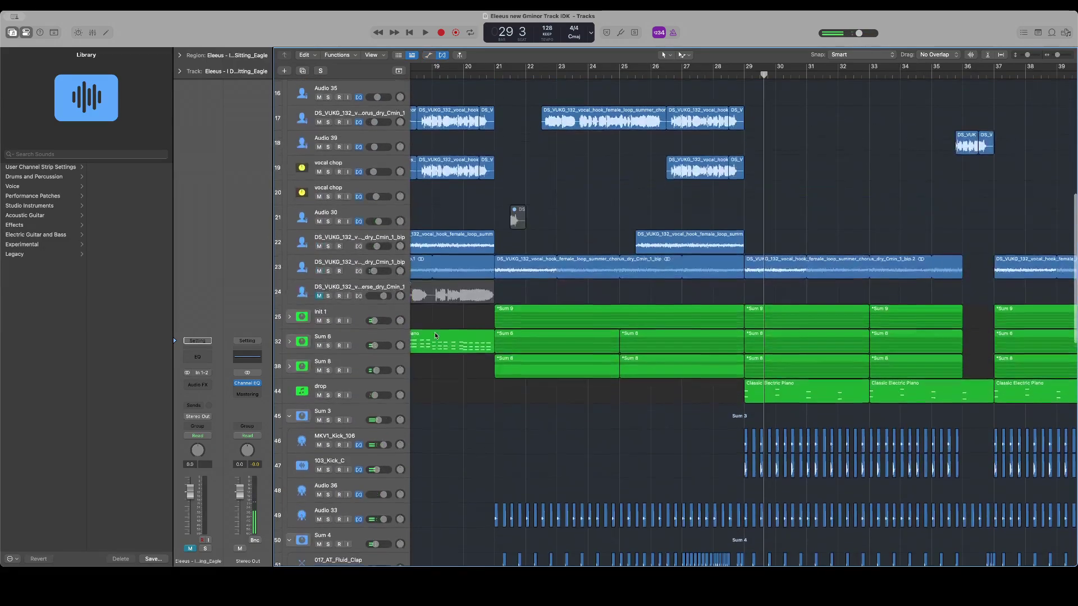
scroll(434, 332, down, 2)
click(289, 327)
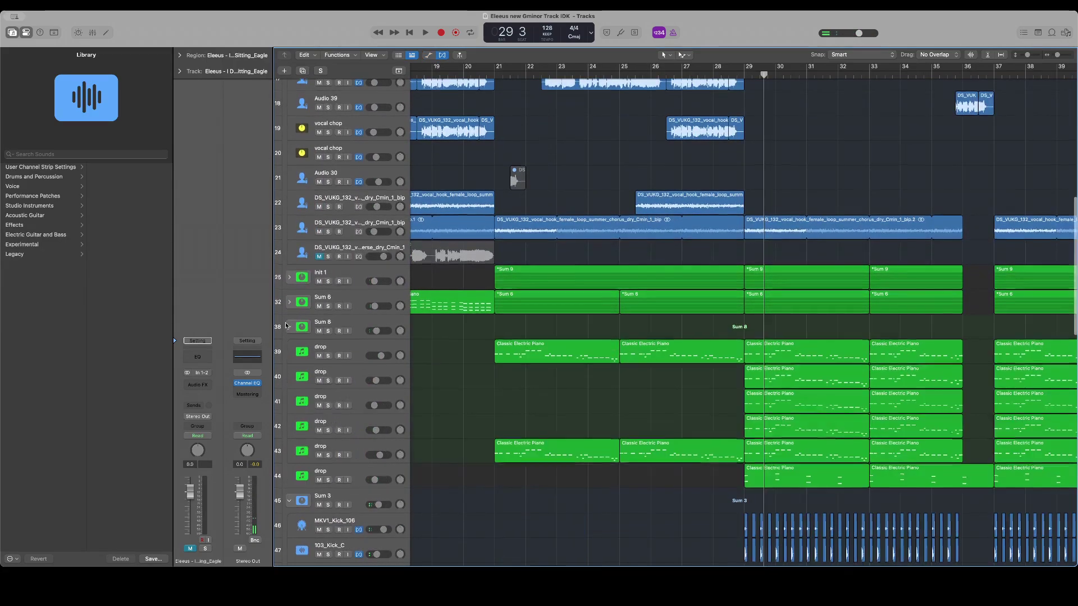
click(329, 331)
key(space)
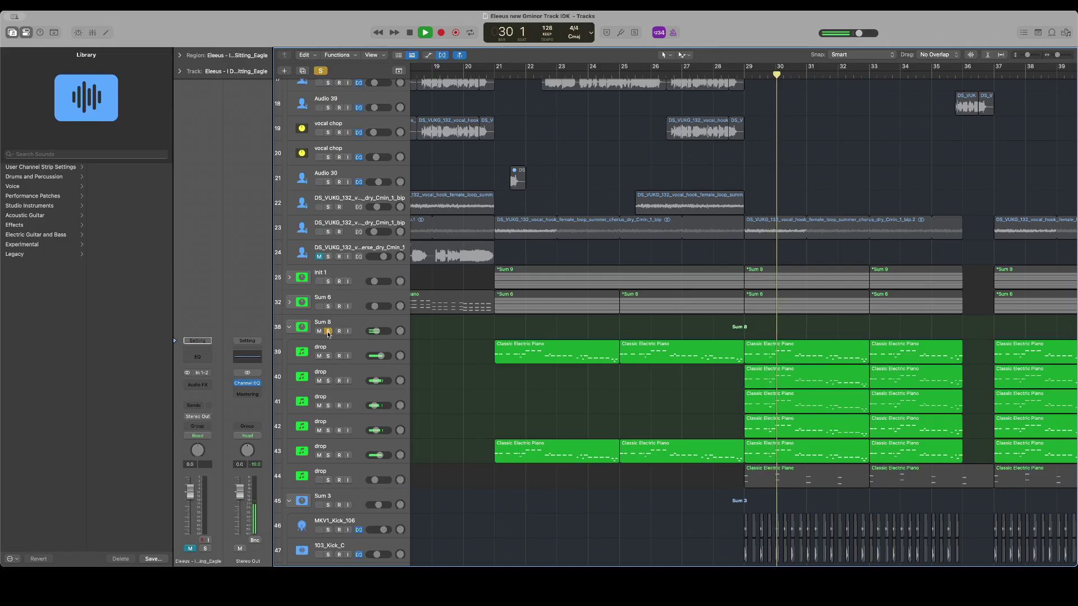
Switch the solo from Sum 8 to Sum 6 and from there to the Init 1 stack during playback
click(329, 307)
click(327, 331)
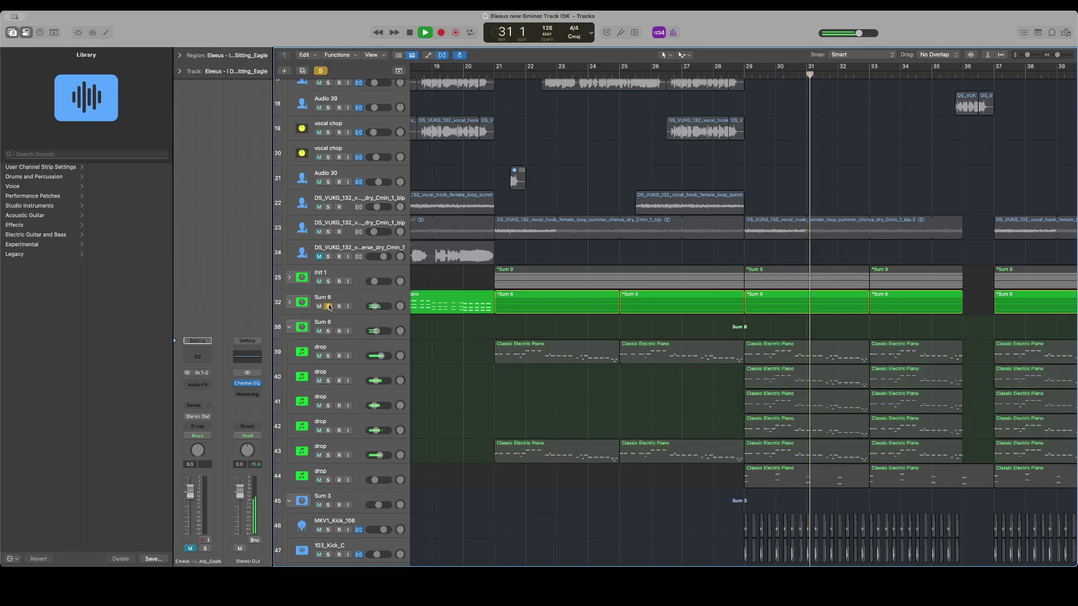
click(328, 306)
click(327, 282)
Audition drop track 4 in solo, mute it, and clear all remaining solos
scroll(380, 299, up, 15)
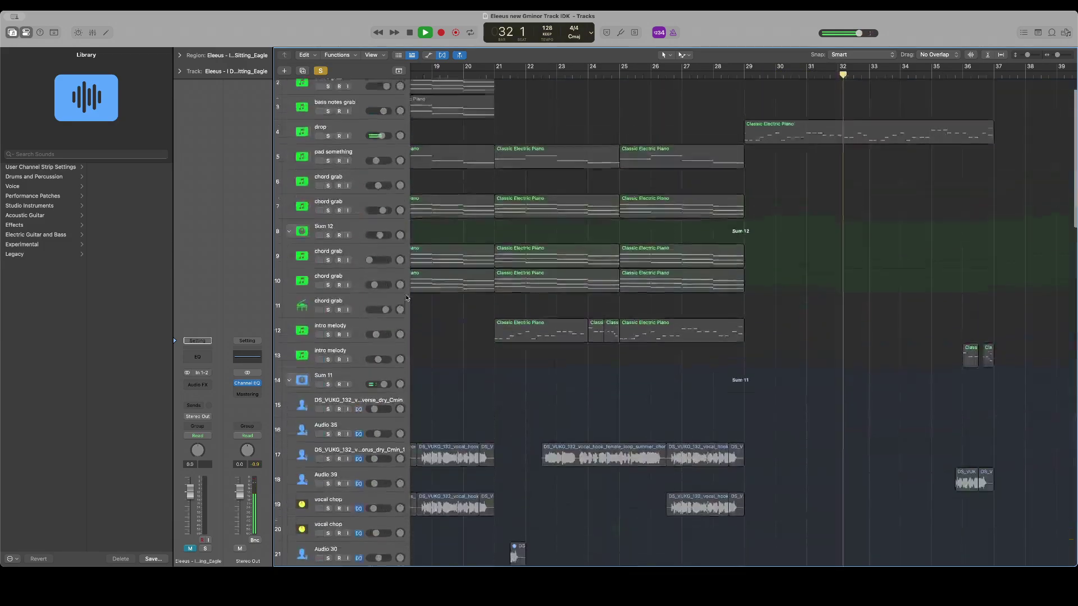
click(329, 169)
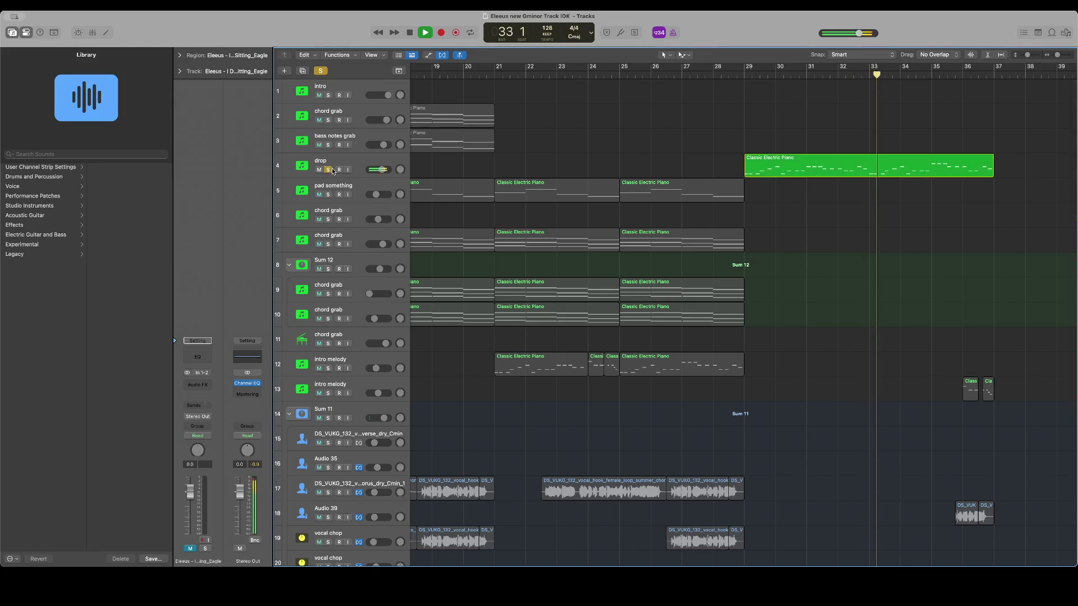
click(329, 170)
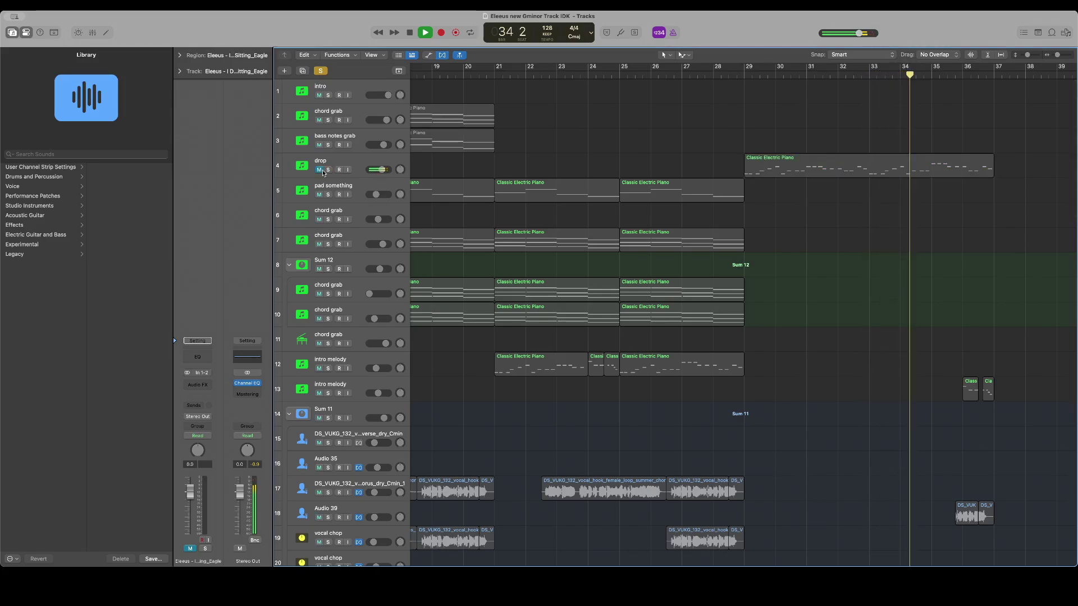
key(space)
click(321, 71)
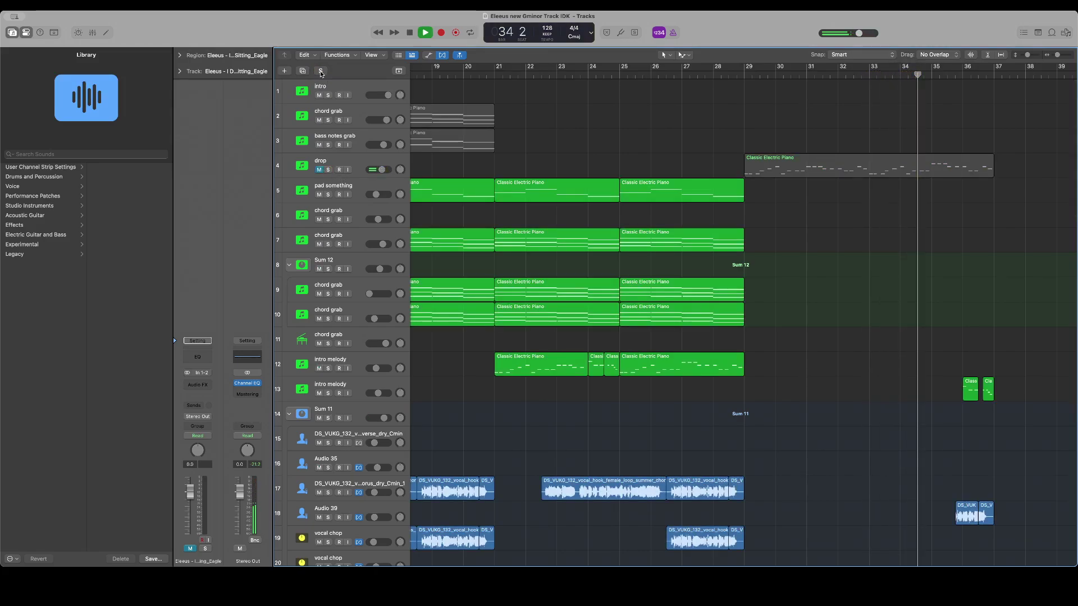
Follow playback through the drop to bar 37 and examine the arrangement of the drop, kick and percussion tracks
scroll(415, 143, down, 20)
scroll(415, 143, right, 5)
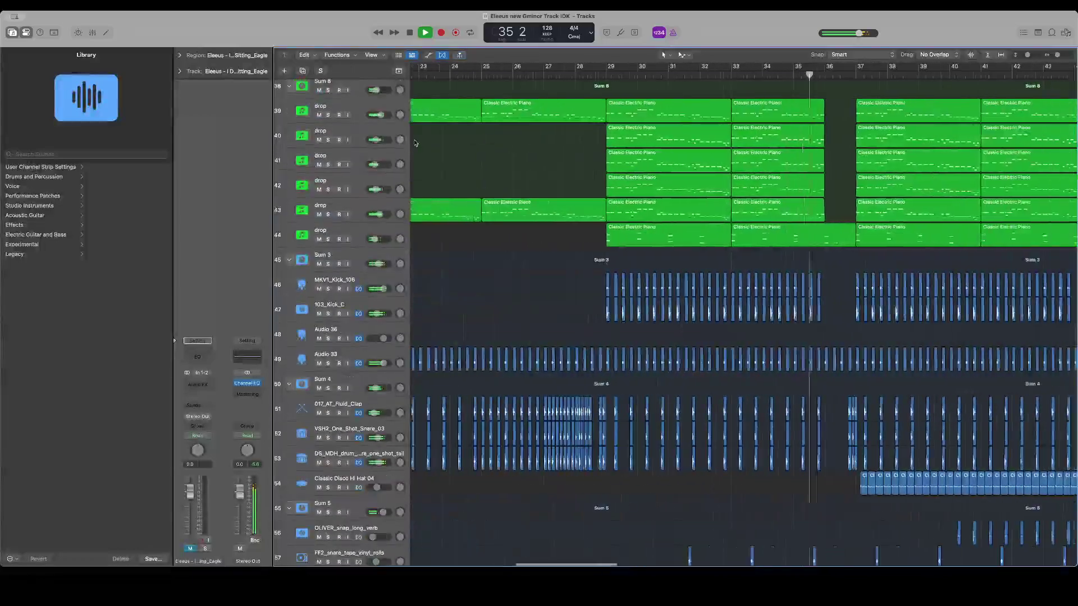
scroll(416, 143, right, 7)
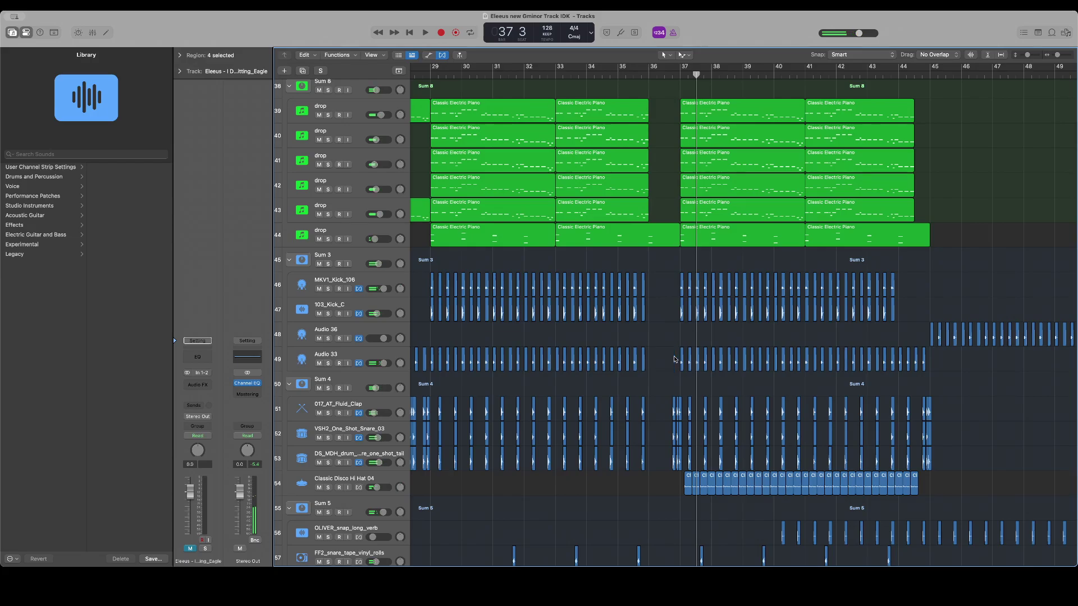
scroll(649, 320, left, 12)
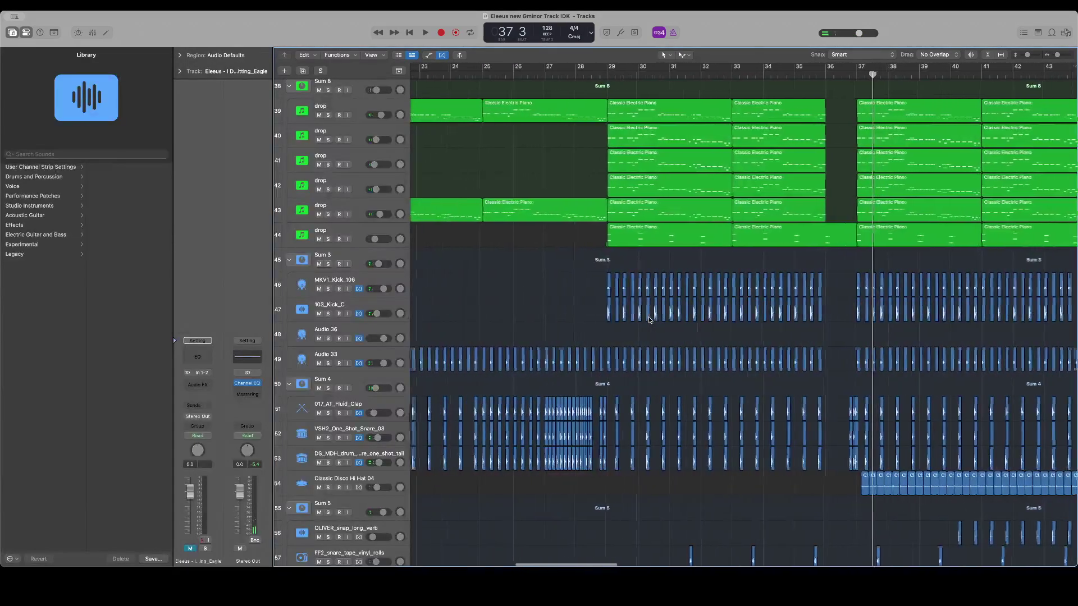
scroll(648, 320, left, 15)
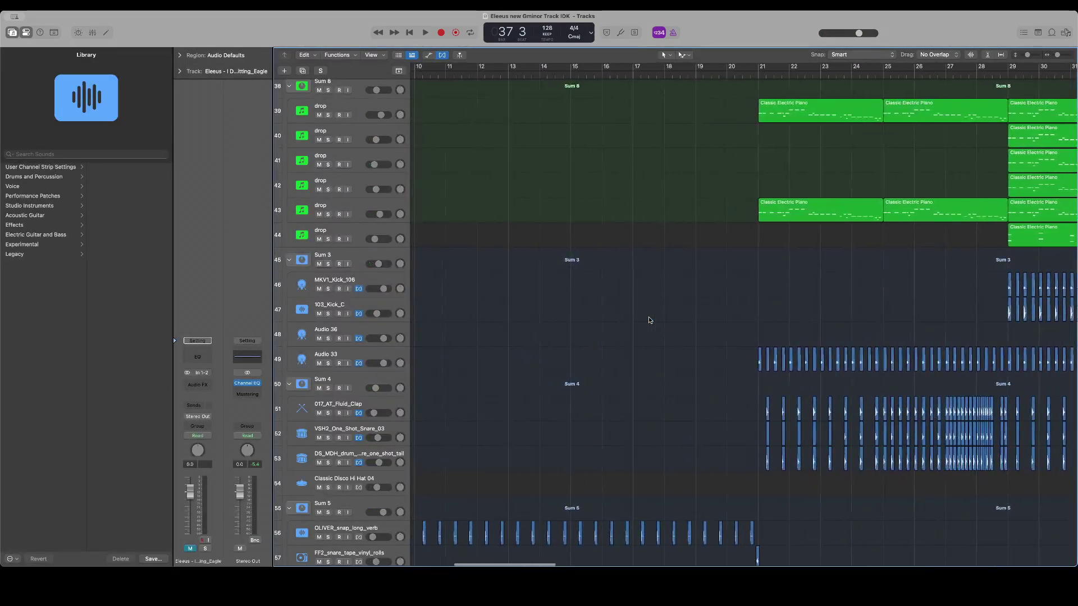
scroll(648, 320, down, 1)
scroll(650, 320, down, 10)
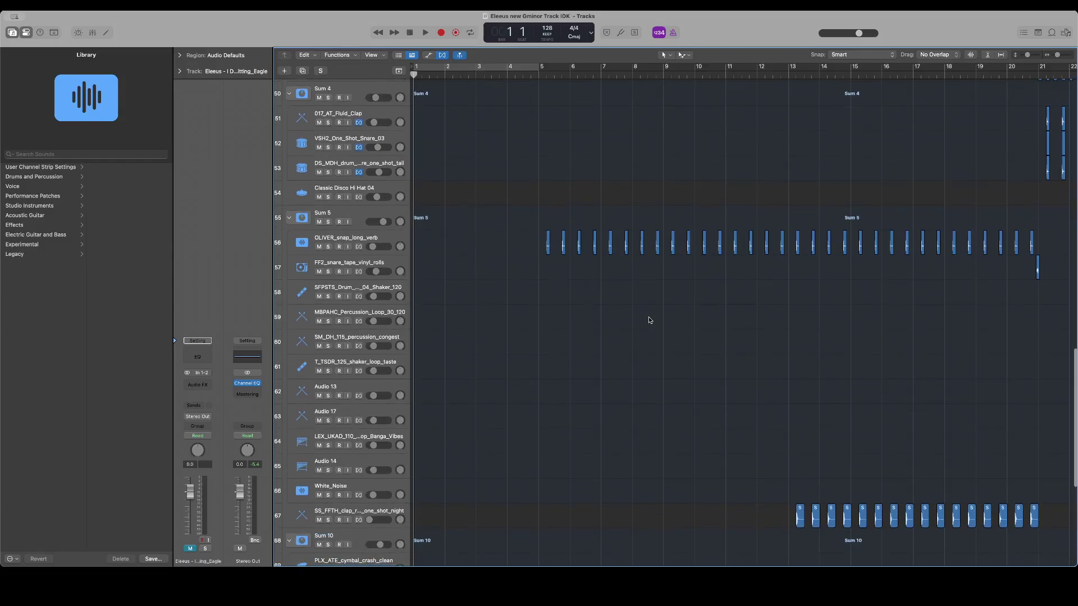
Play the project from bar 1 and review the chord, vocal and percussion tracks of the intro
key(Return)
key(space)
scroll(650, 320, up, 12)
scroll(649, 319, up, 15)
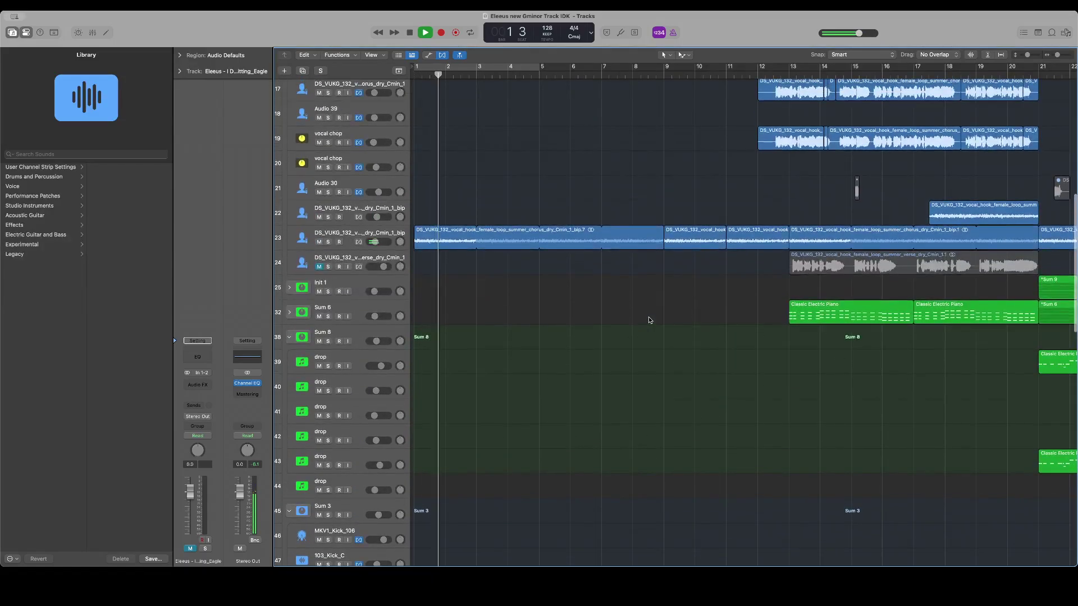
scroll(648, 320, up, 4)
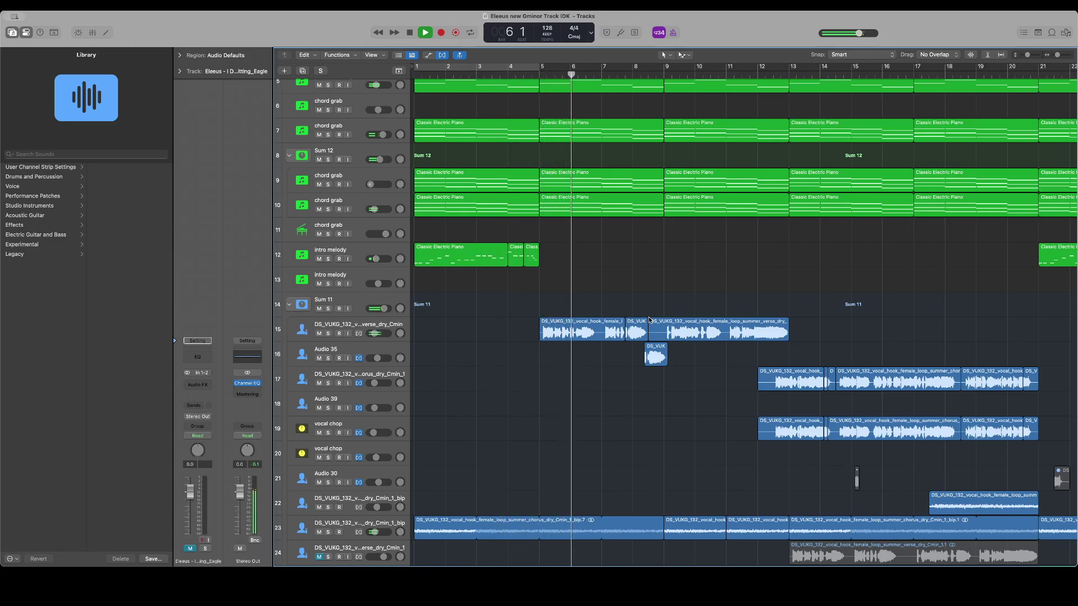
scroll(648, 320, up, 3)
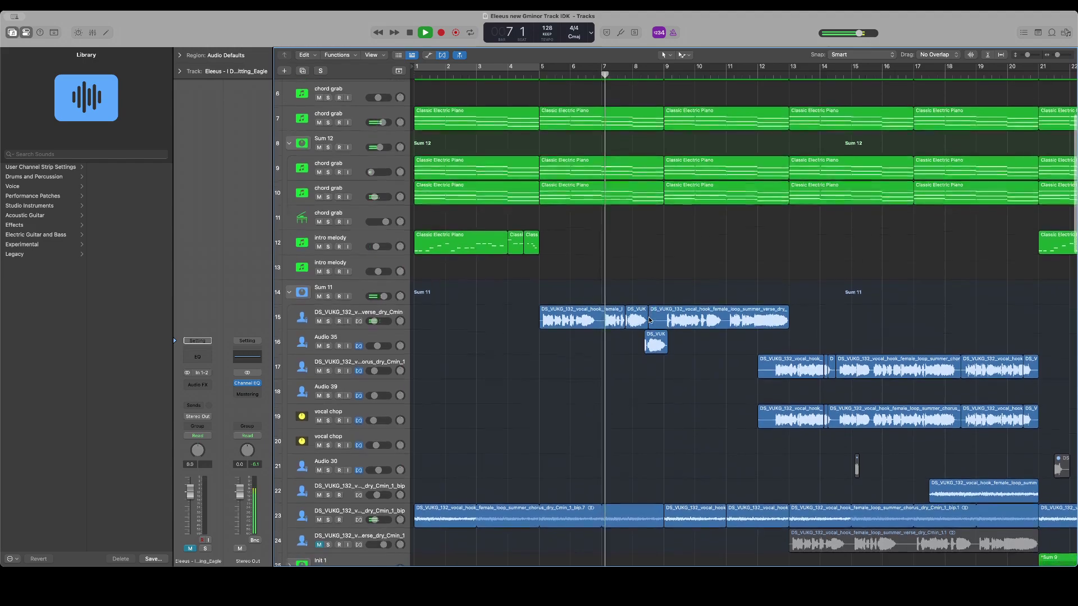
scroll(648, 320, down, 15)
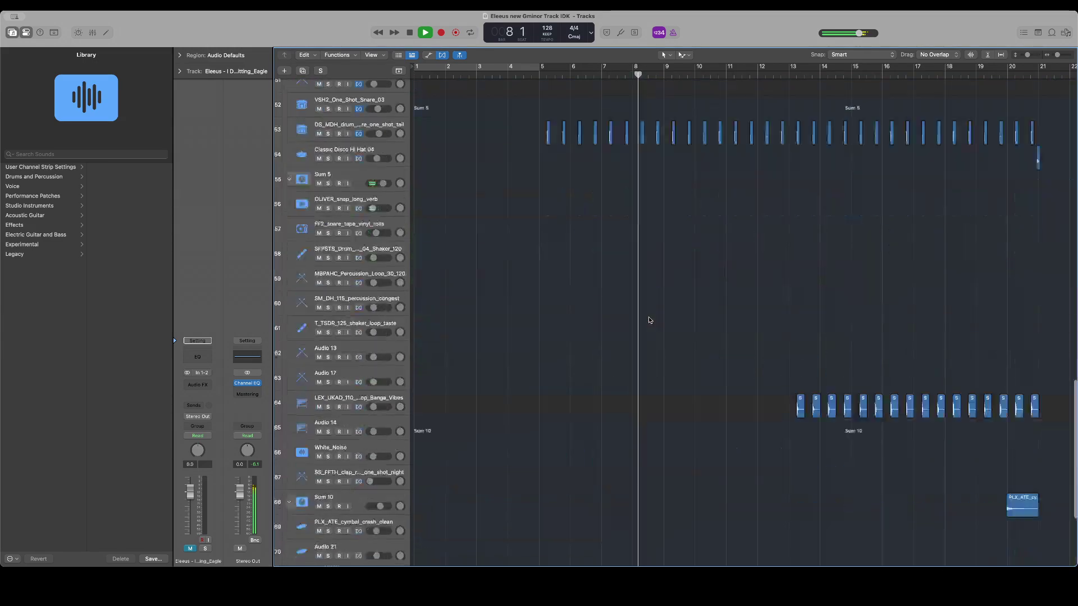
Solo the "I Don't Matter" reference track and play it from bar 8 to bar 11 for comparison
key(space)
click(329, 517)
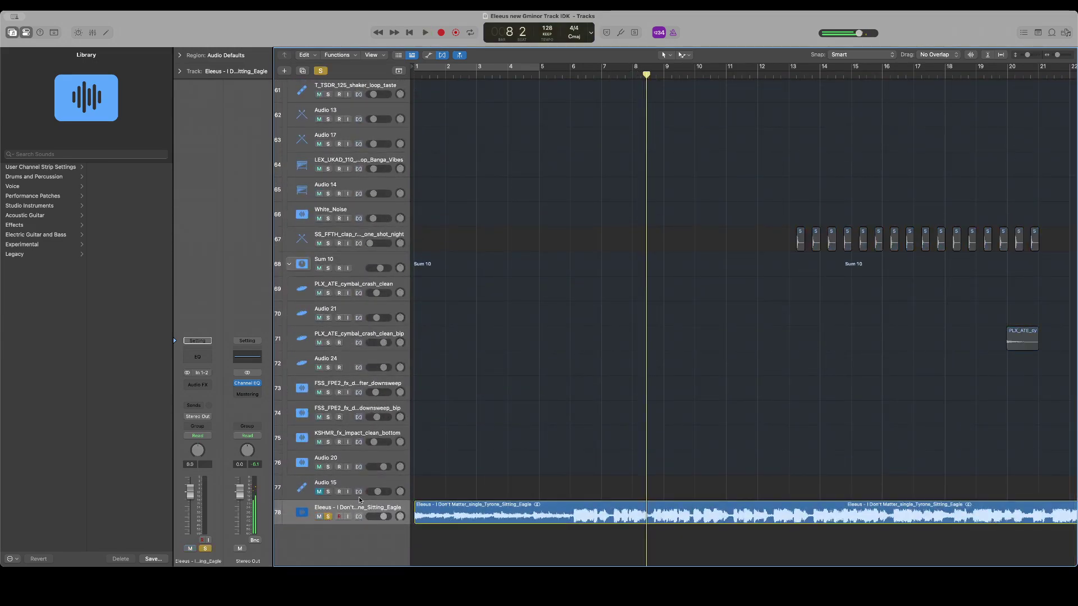
key(space)
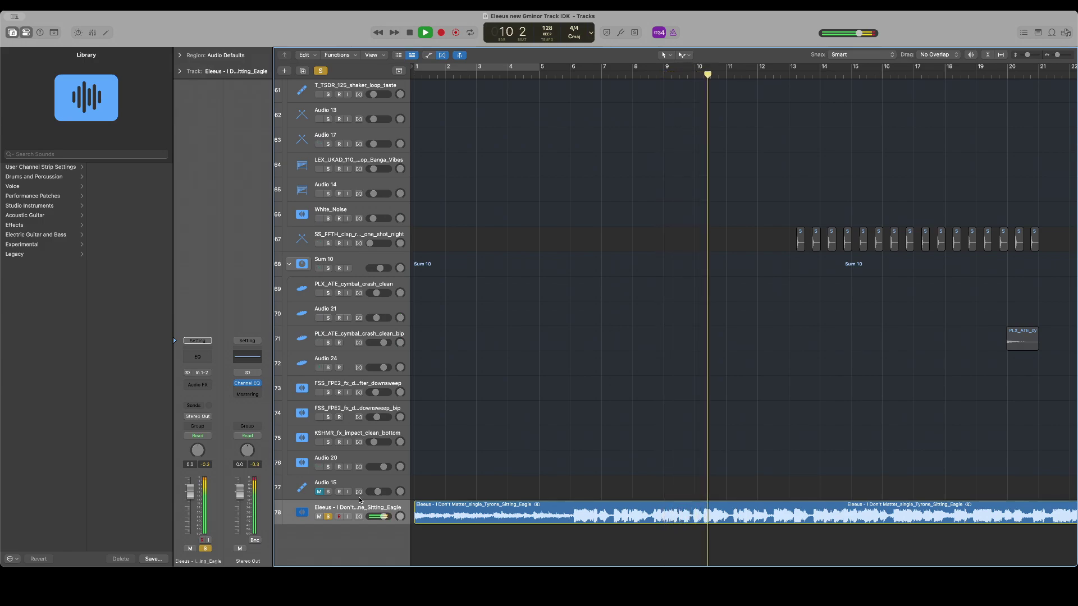
scroll(631, 490, right, 2)
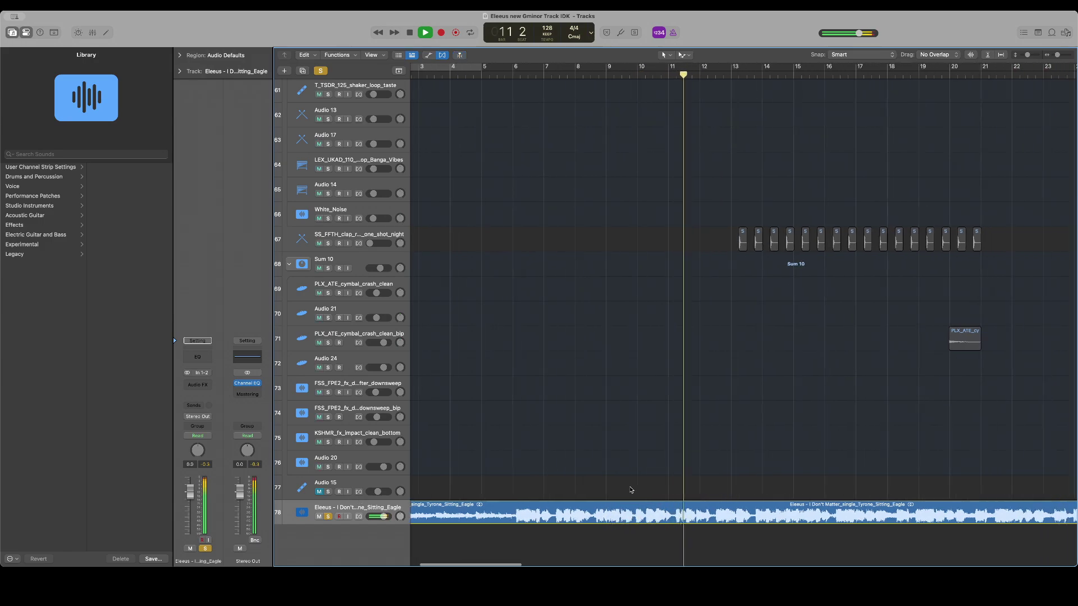
scroll(631, 490, up, 8)
key(space)
scroll(631, 490, down, 8)
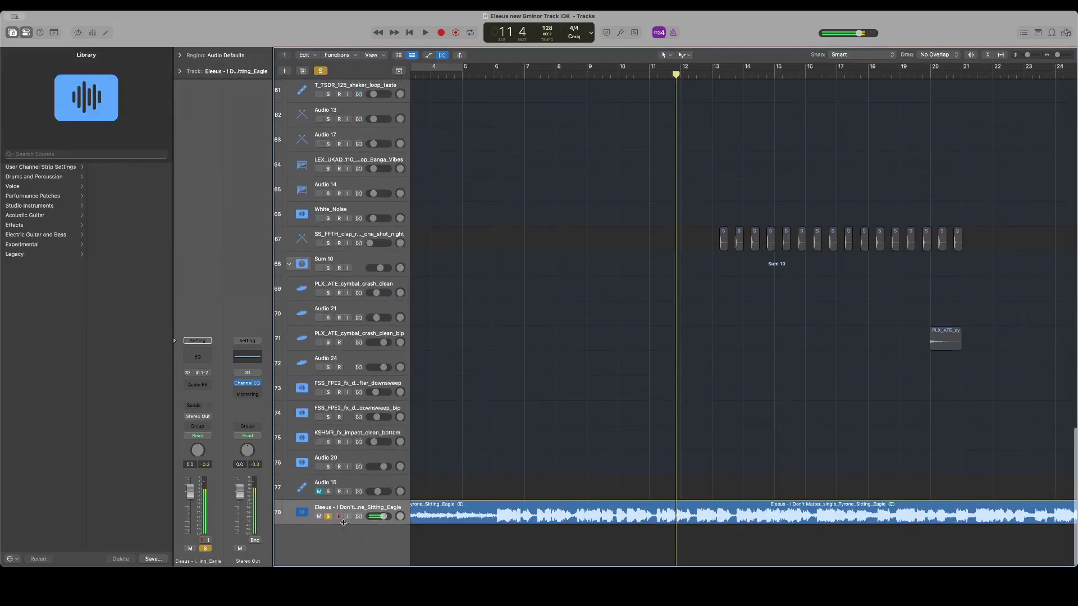
Clear the reference track's solo, play the project from bar 11 and select the Sum 11 vocal stack
click(328, 517)
scroll(484, 455, up, 20)
key(space)
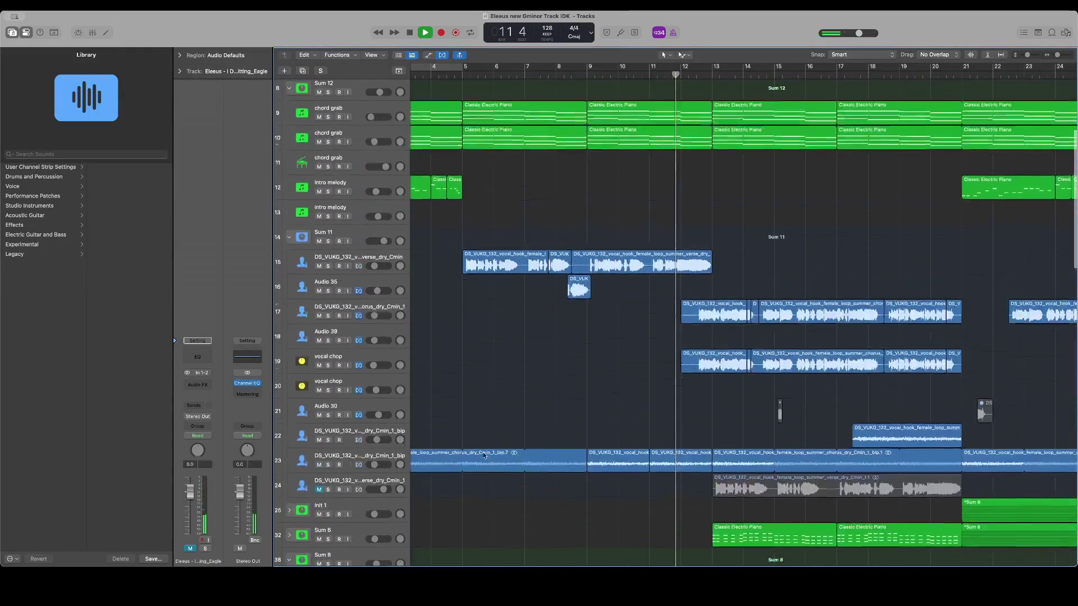
scroll(484, 455, up, 5)
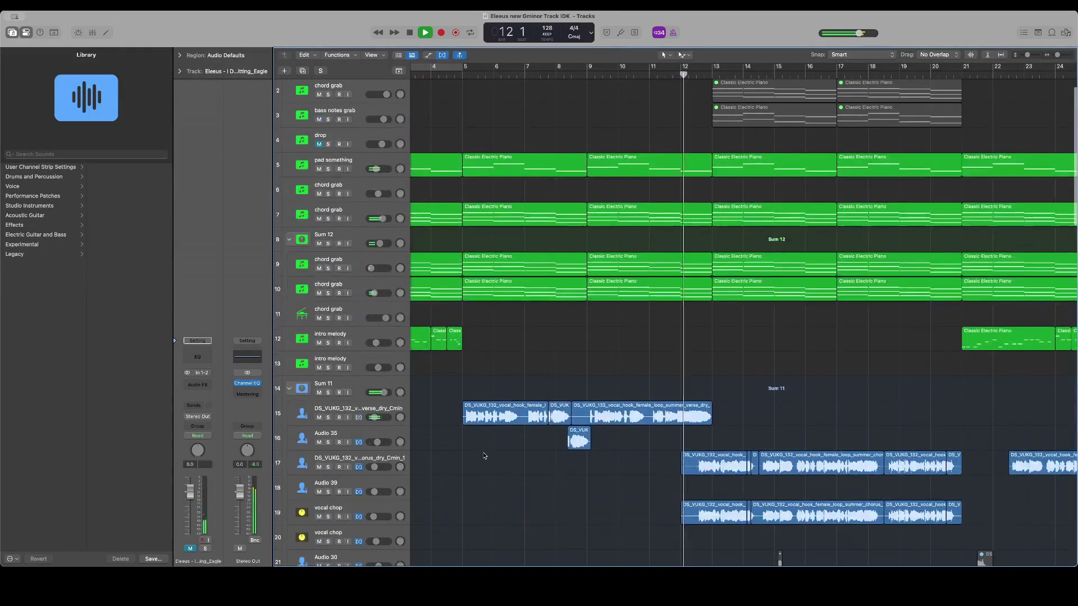
click(360, 391)
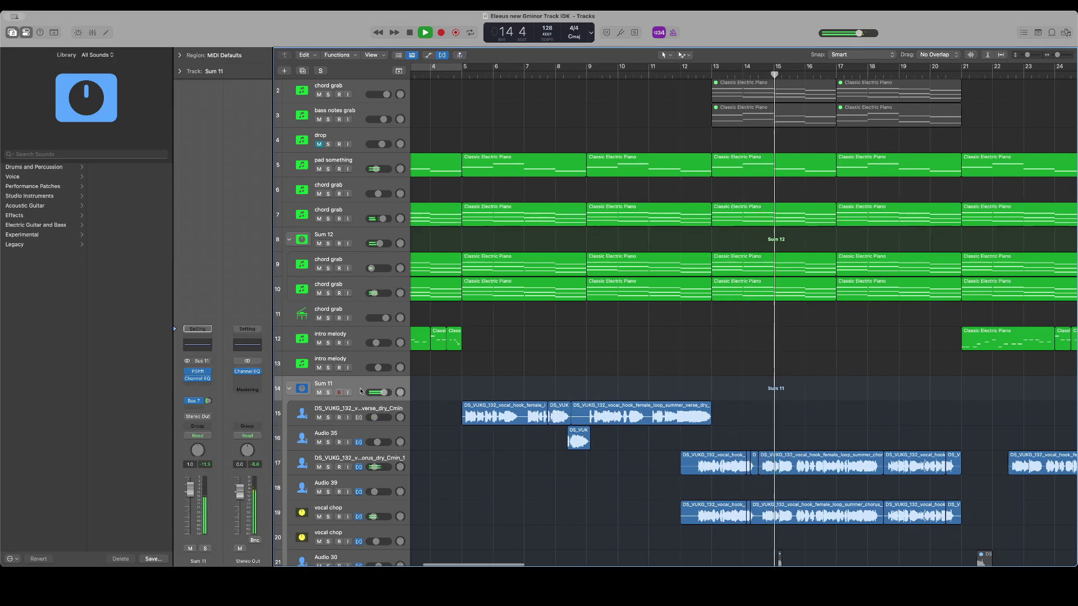
key(space)
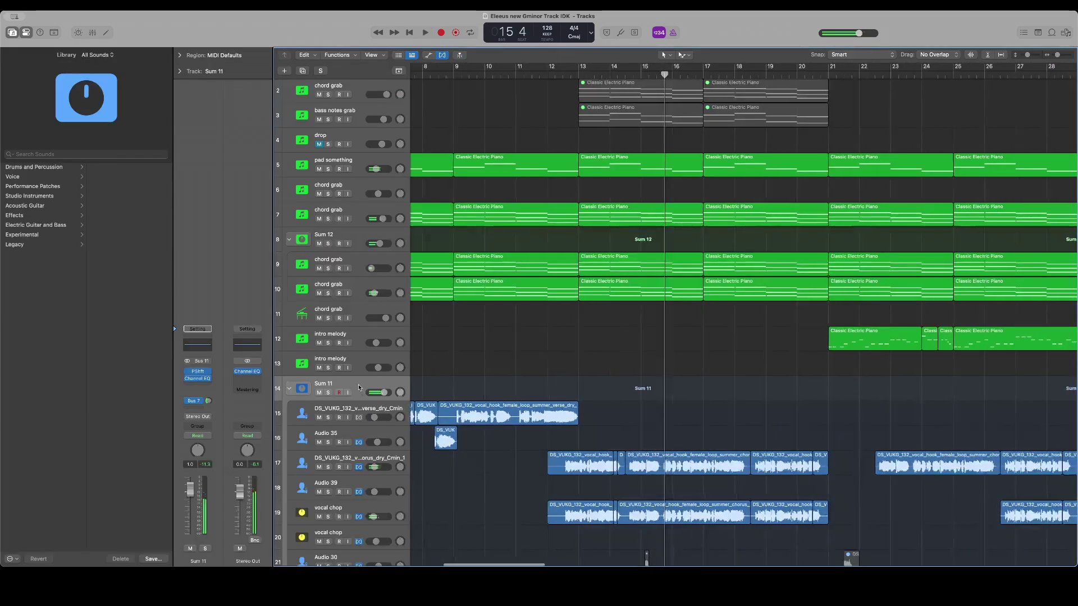
Select chord grab track 7 and play the project from bar 15 into the build-up at bar 21
click(356, 213)
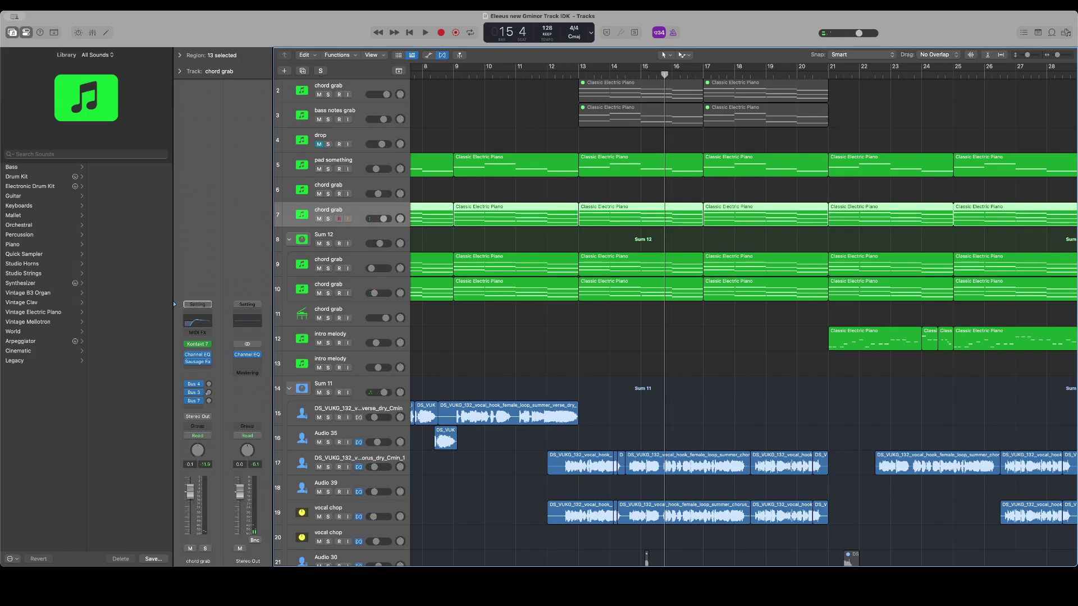
key(space)
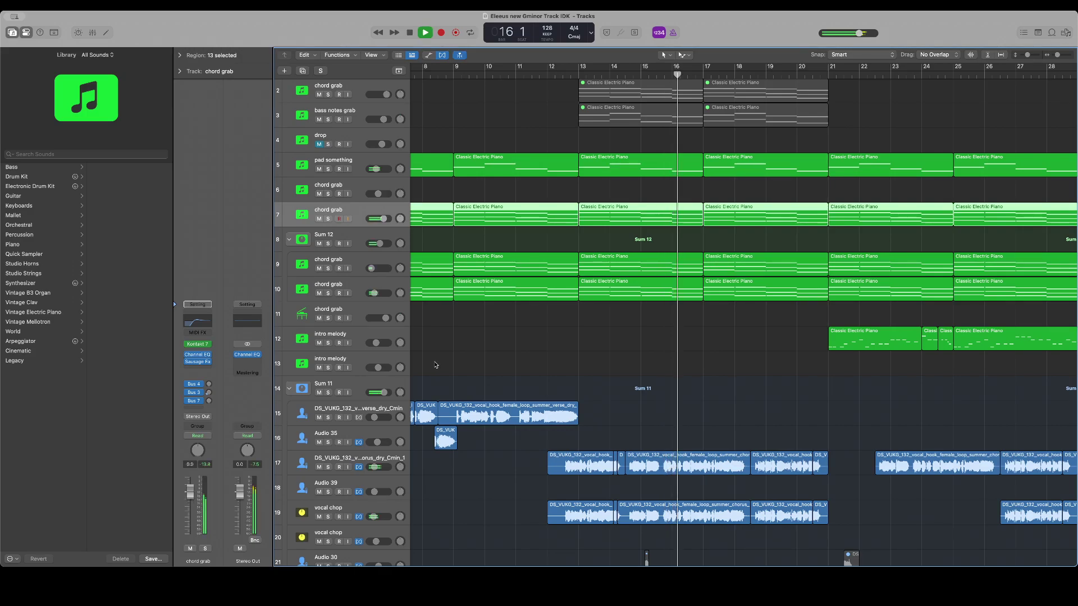
scroll(474, 405, right, 5)
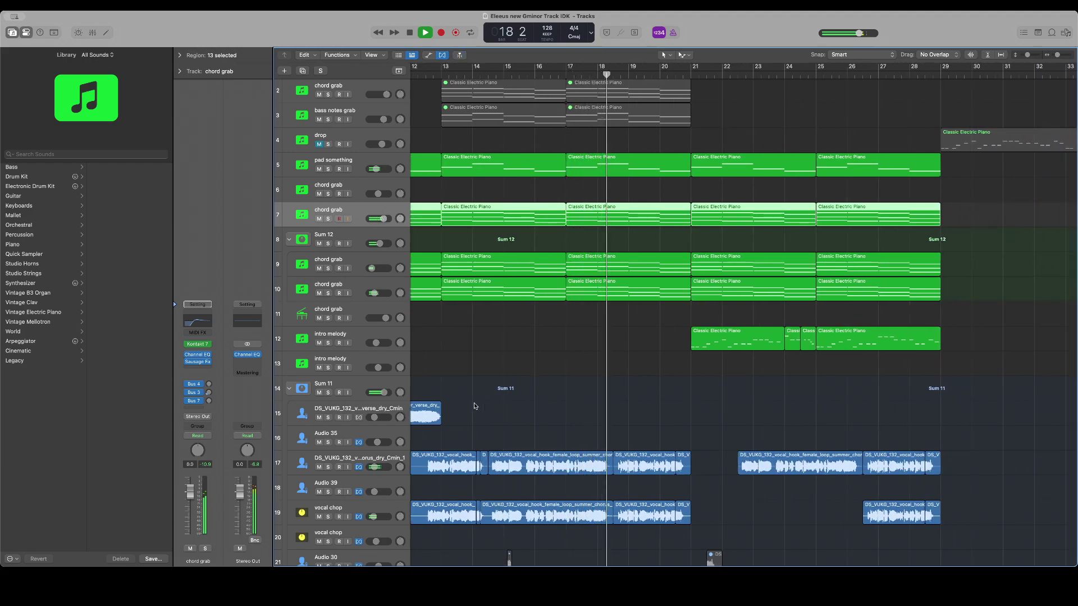
scroll(474, 406, down, 5)
scroll(474, 405, right, 4)
scroll(474, 406, right, 2)
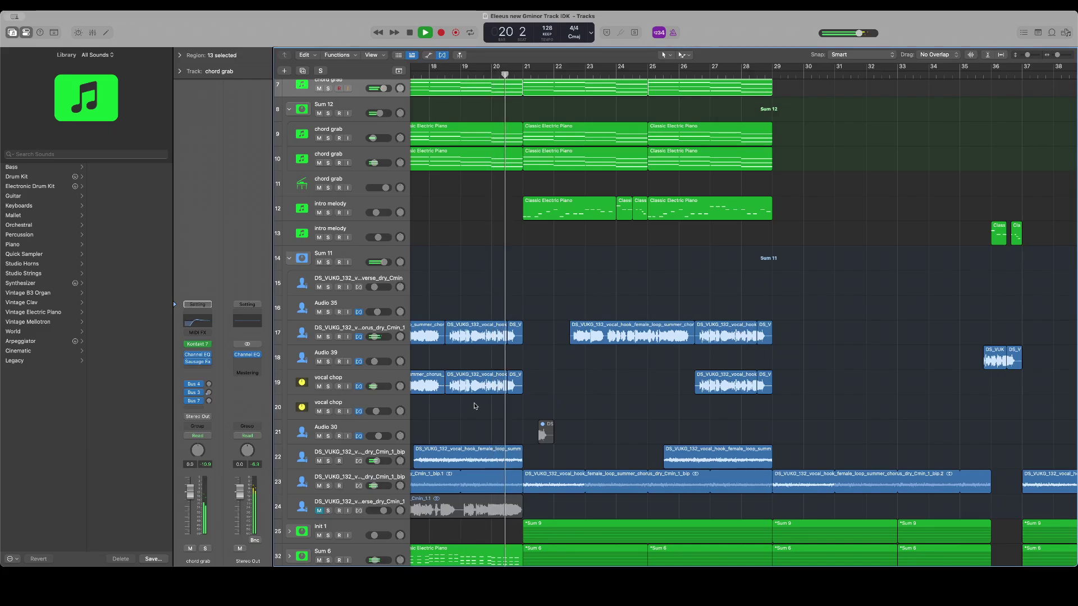
scroll(474, 406, left, 3)
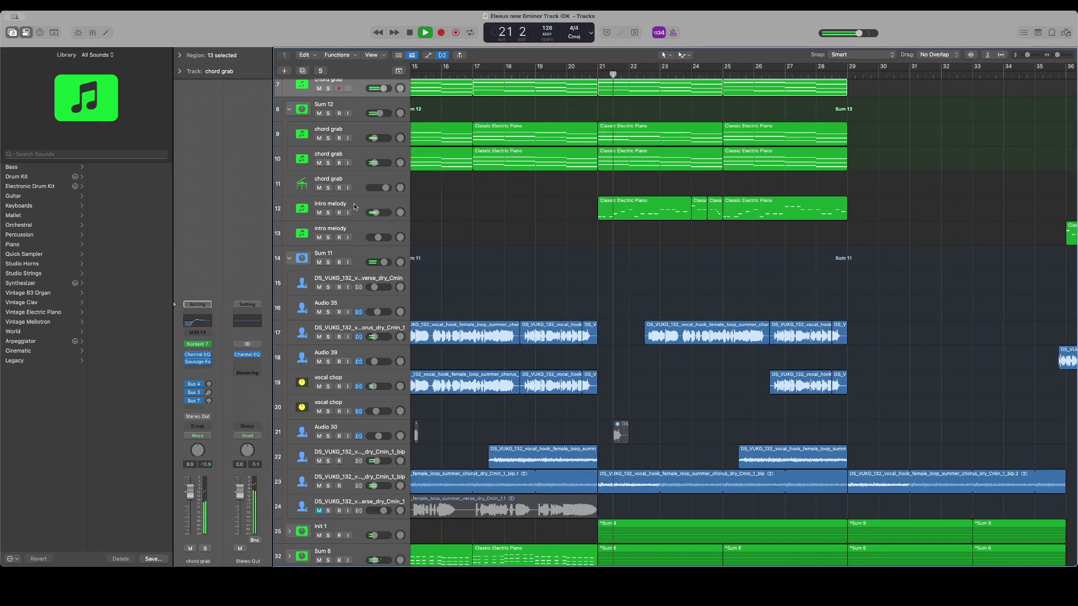
Raise the volume of intro melody track 12 during playback and listen on into the drop at bar 29
click(306, 209)
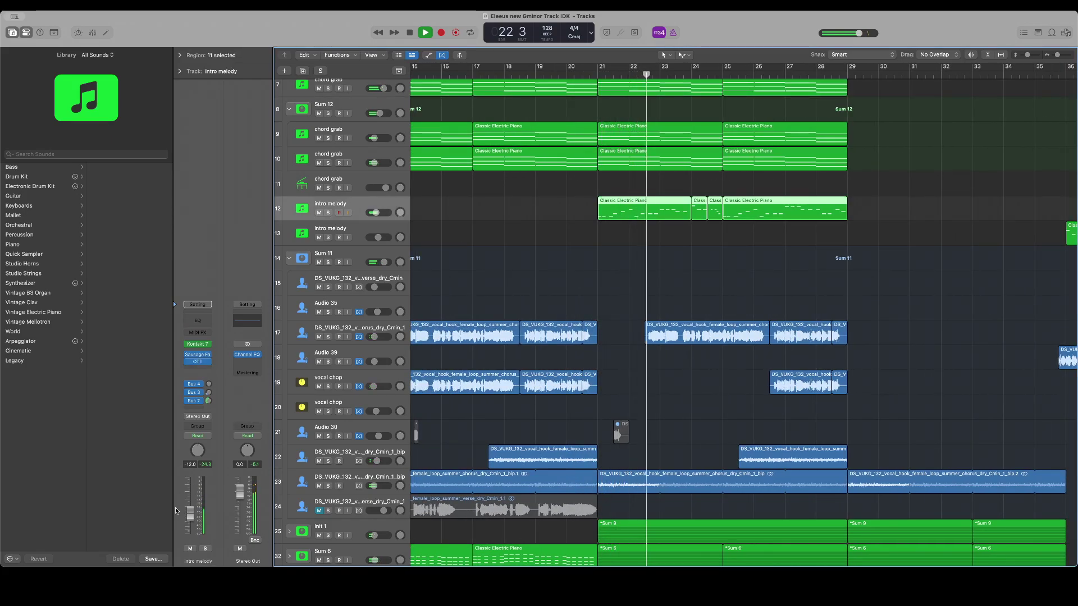
drag(192, 522, 191, 514)
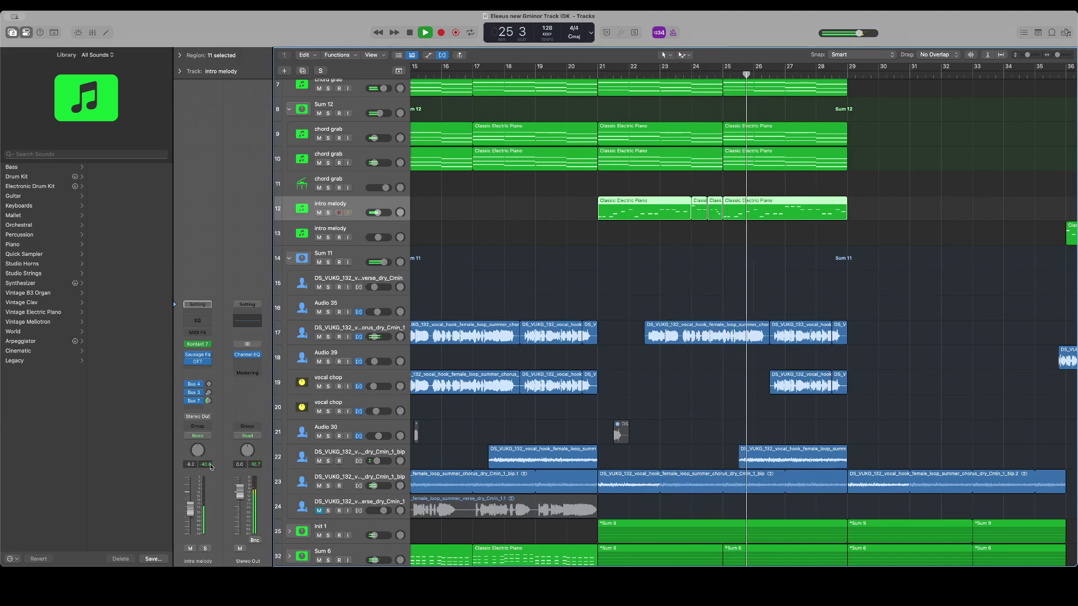
scroll(407, 386, down, 6)
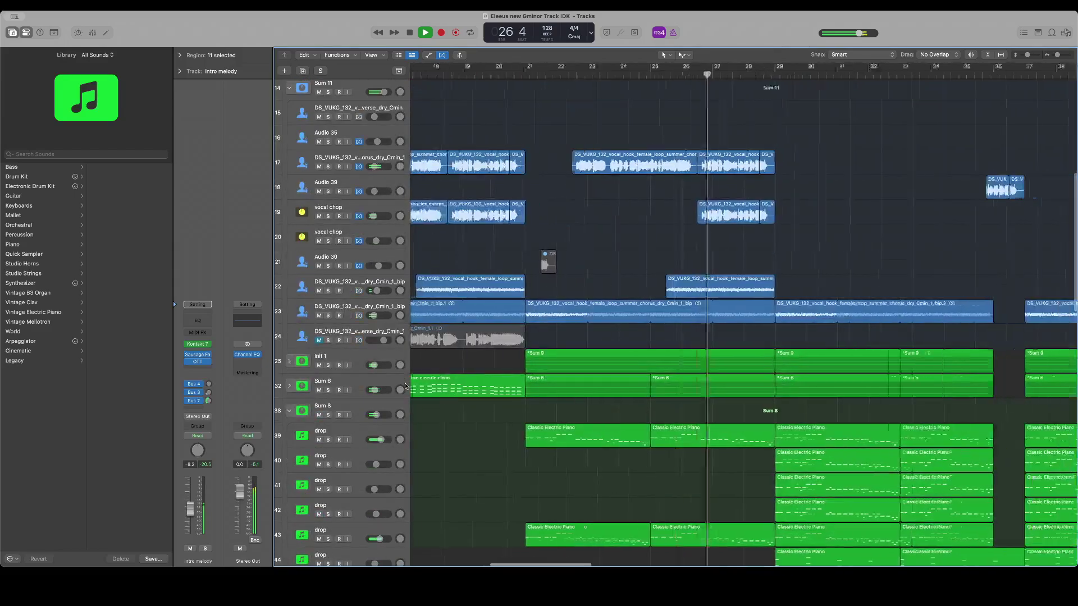
scroll(405, 386, right, 2)
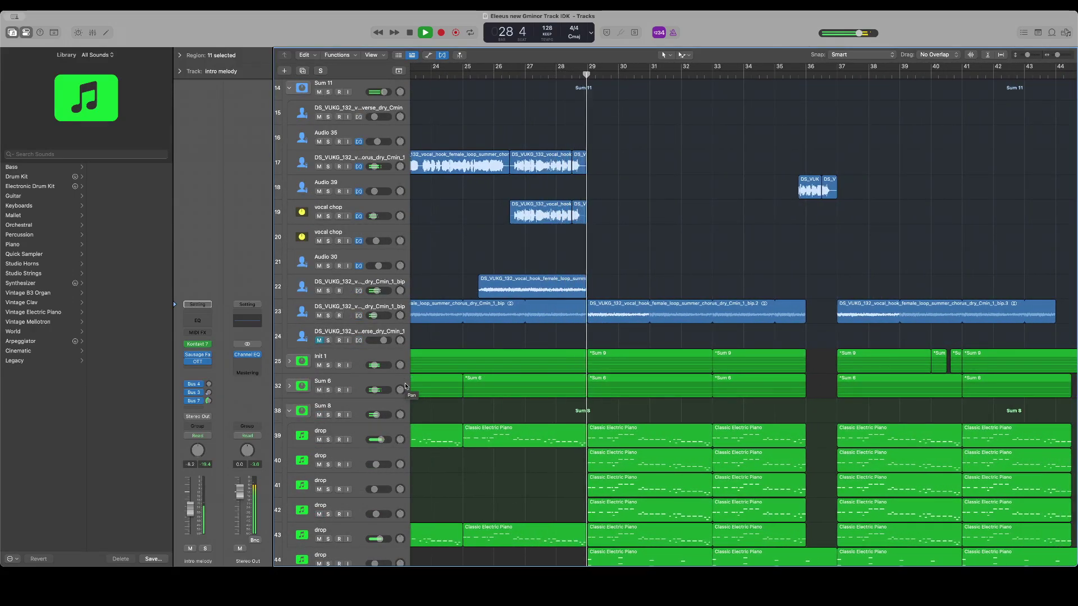
scroll(405, 385, right, 3)
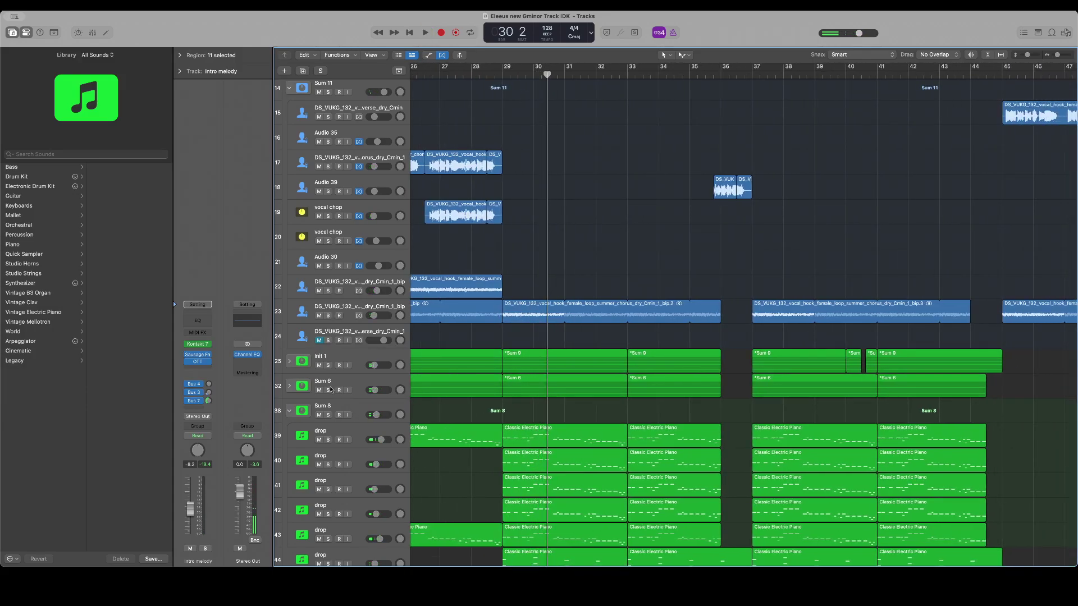
Solo the Sum 6 stack, play it from bar 30 and select it to show its channel strip
click(329, 390)
key(space)
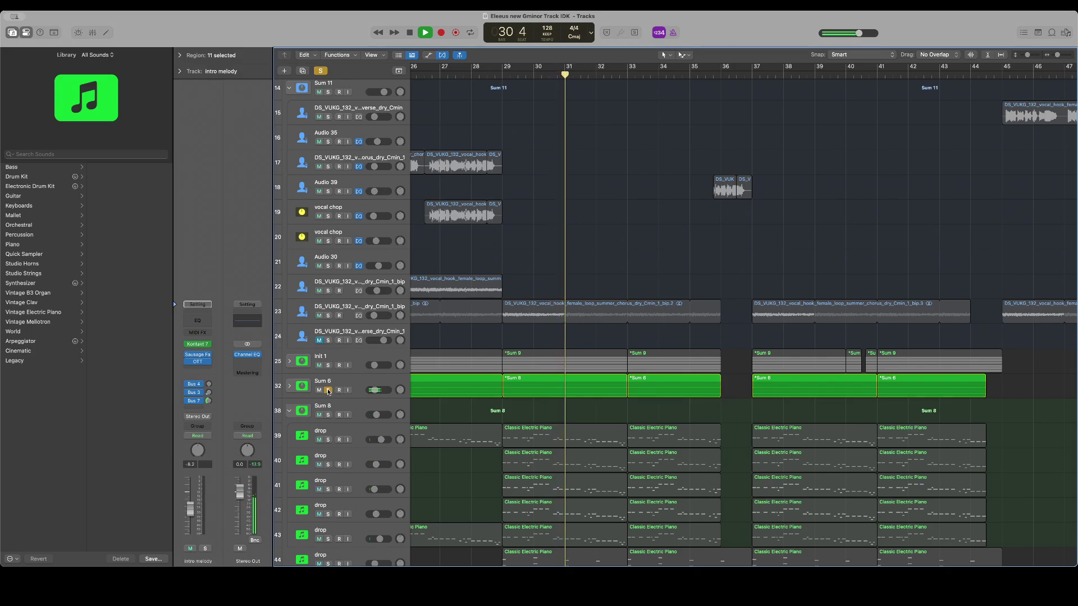
click(337, 382)
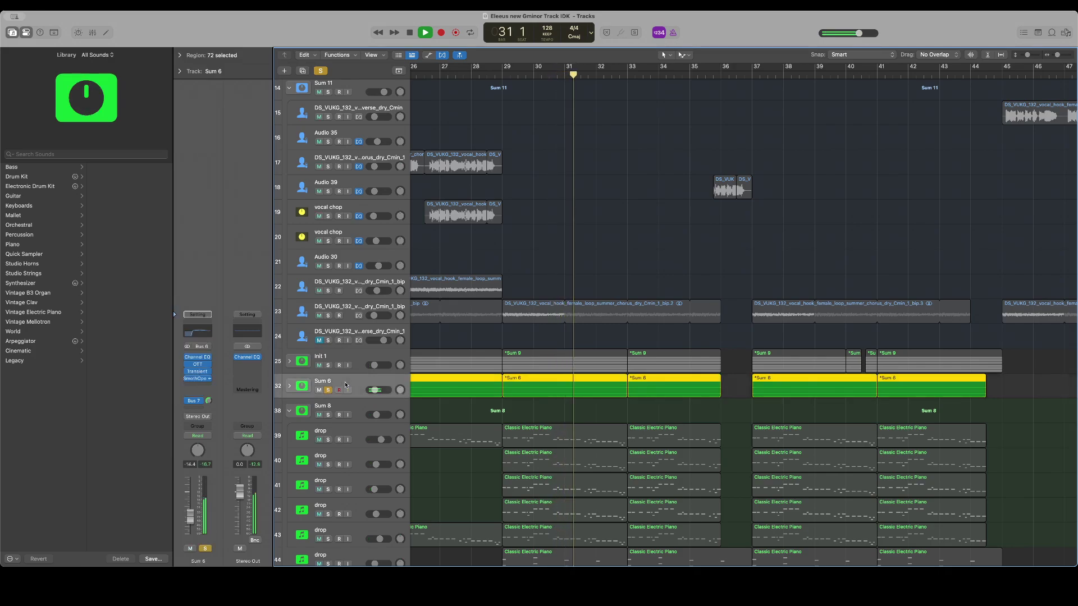
Insert the Native Instruments Supercharger GT compressor on Sum 6 ahead of Smooth Operator and resume playback
click(197, 385)
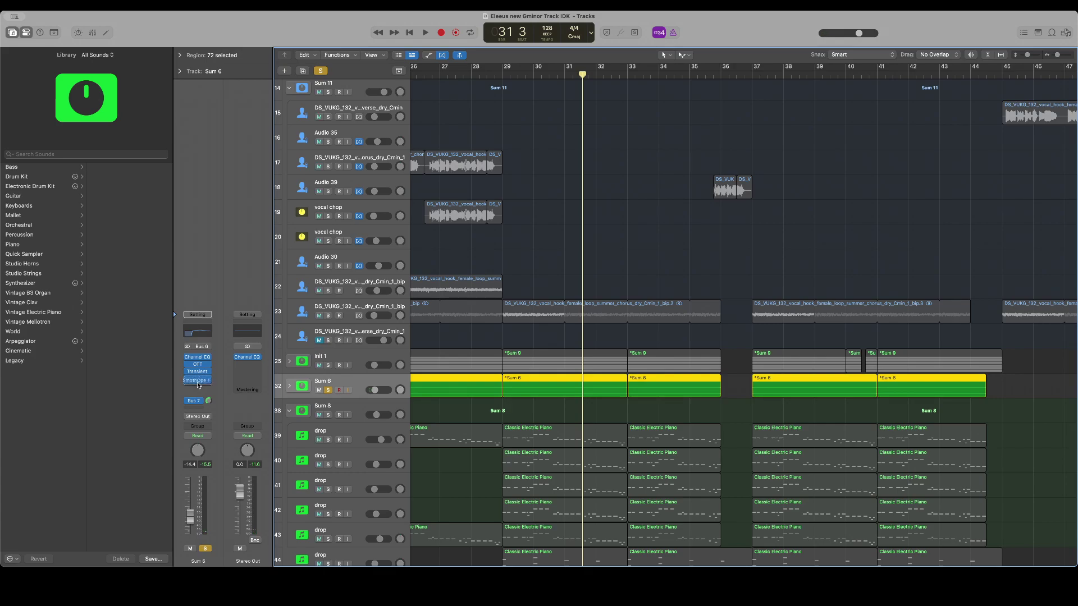
click(198, 385)
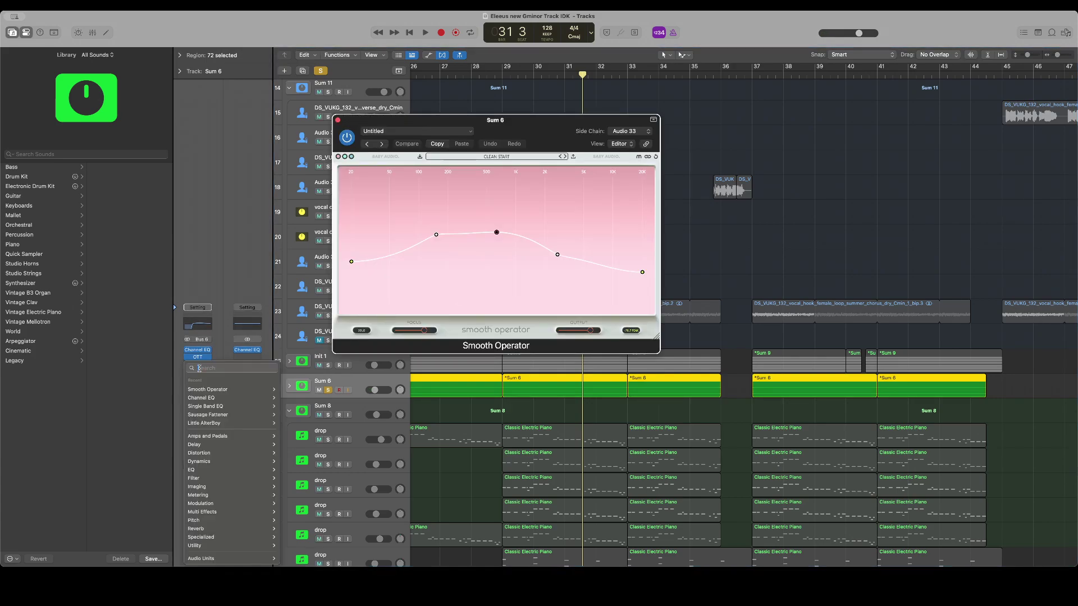
mouse_move(225, 558)
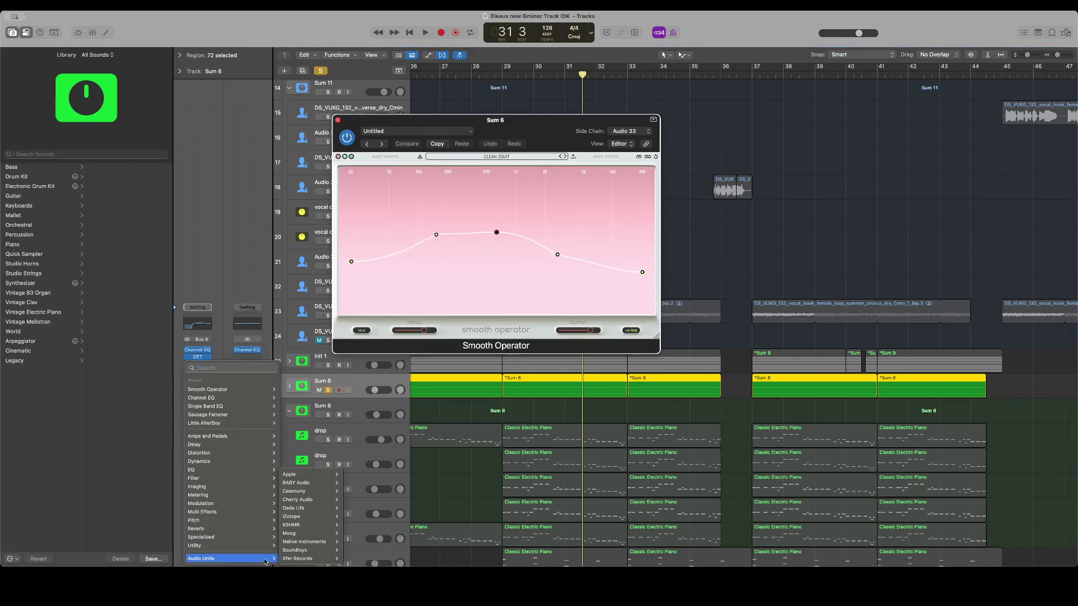
mouse_move(314, 542)
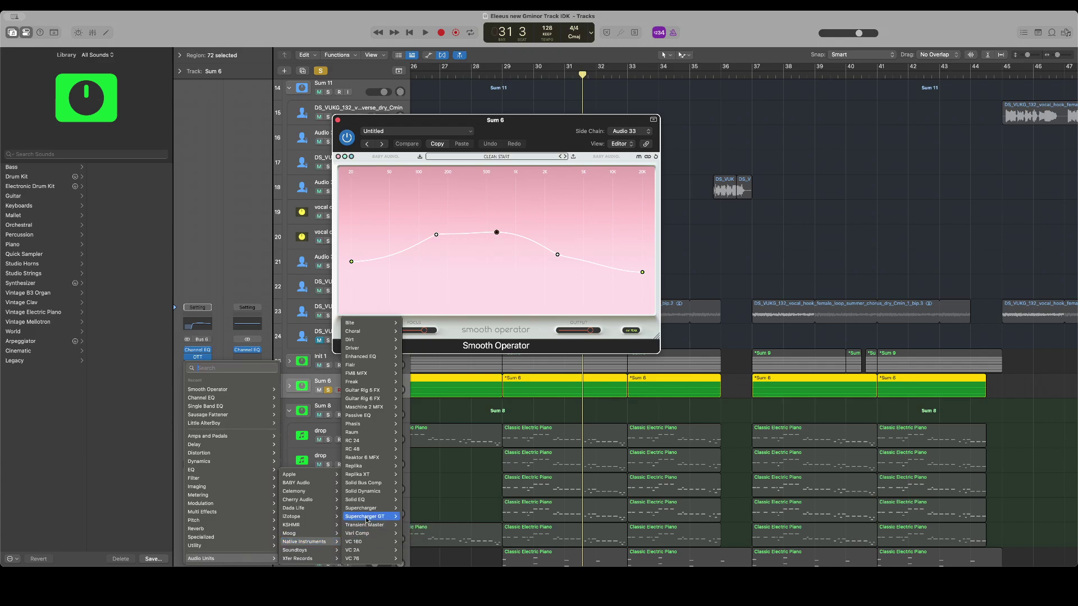
click(412, 517)
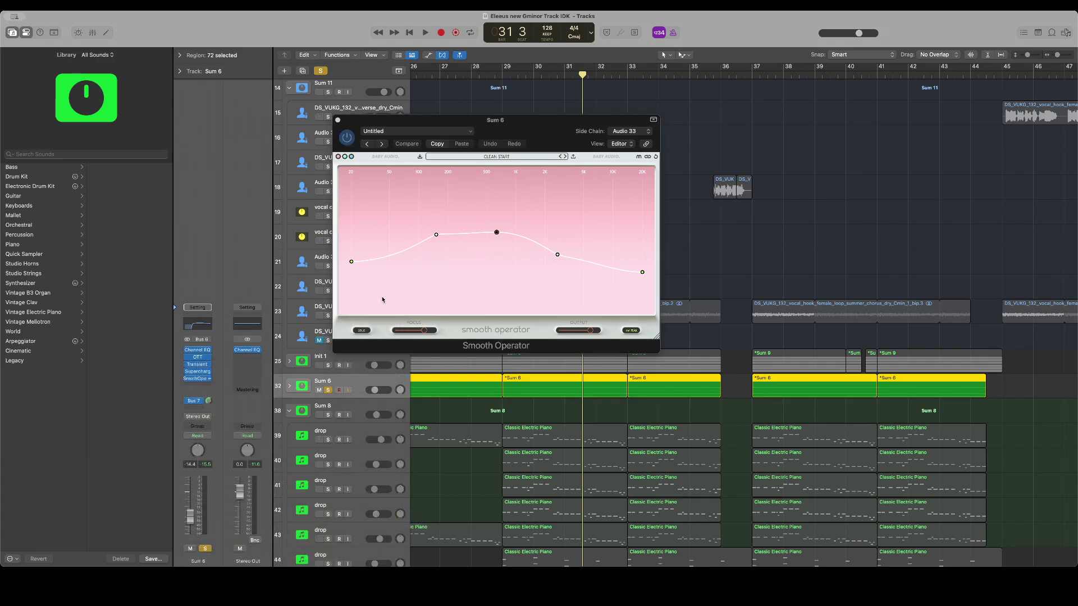
key(space)
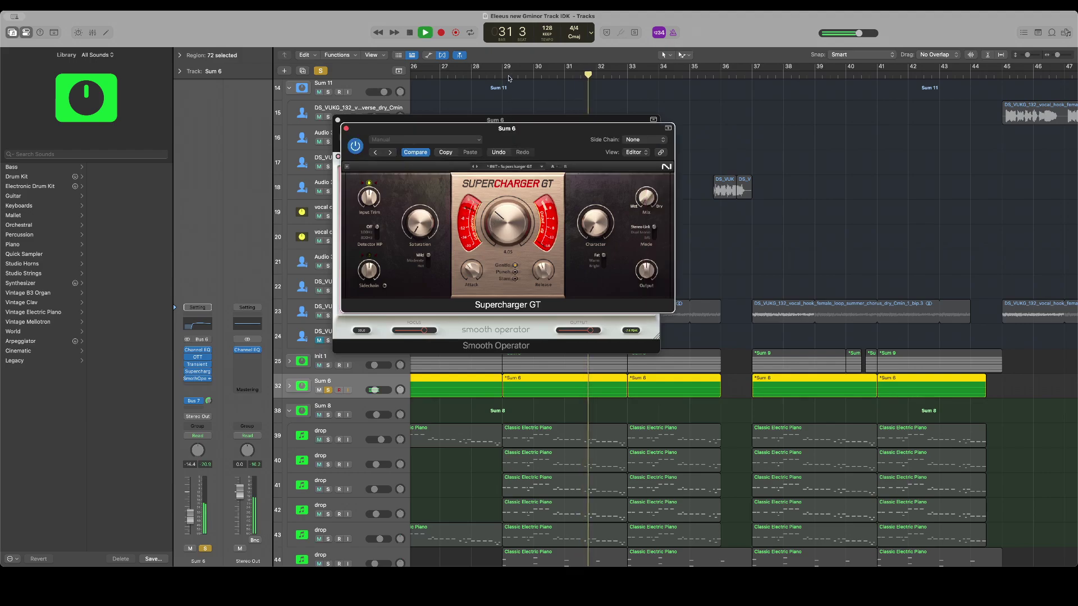
Loop bars 29 to 33 and adjust Supercharger GT's compression and saturation on Sum 6, raising the stack's volume to -6.0 dB
drag(503, 68, 621, 69)
key(space)
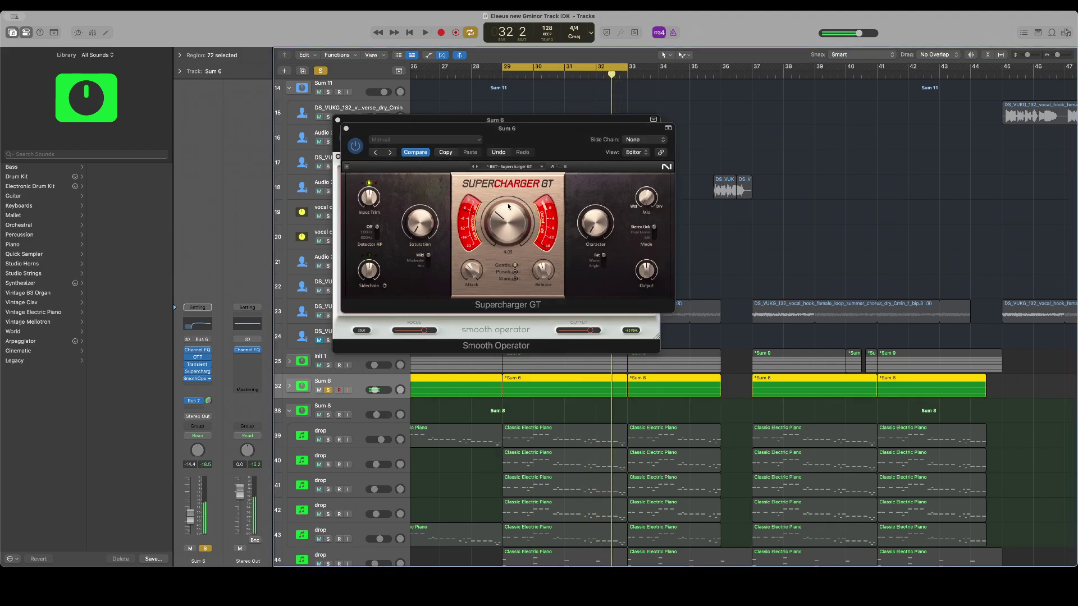
drag(502, 223, 501, 215)
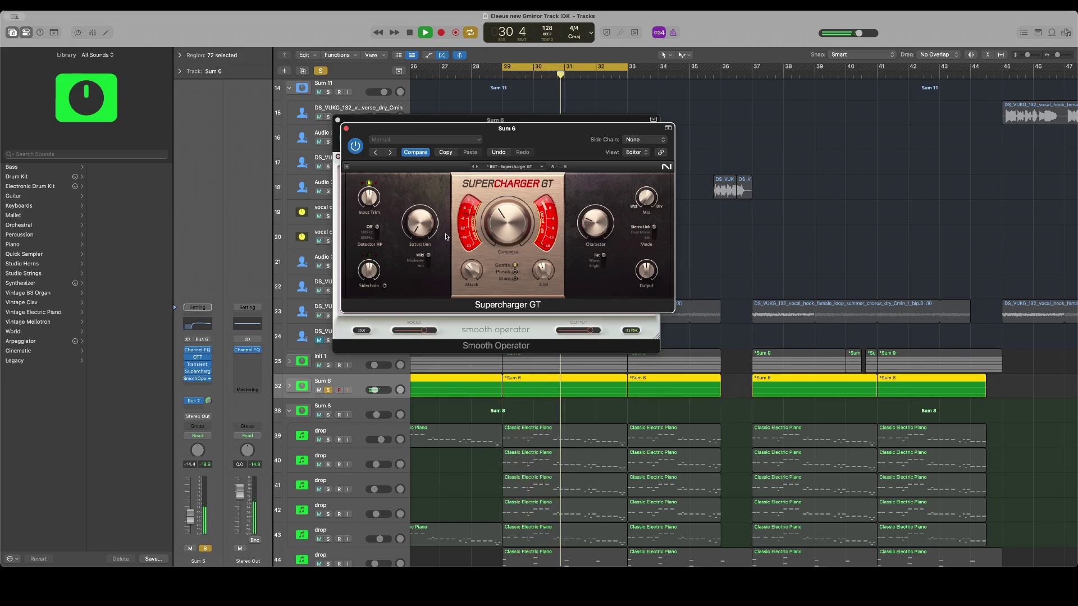
drag(425, 227, 424, 215)
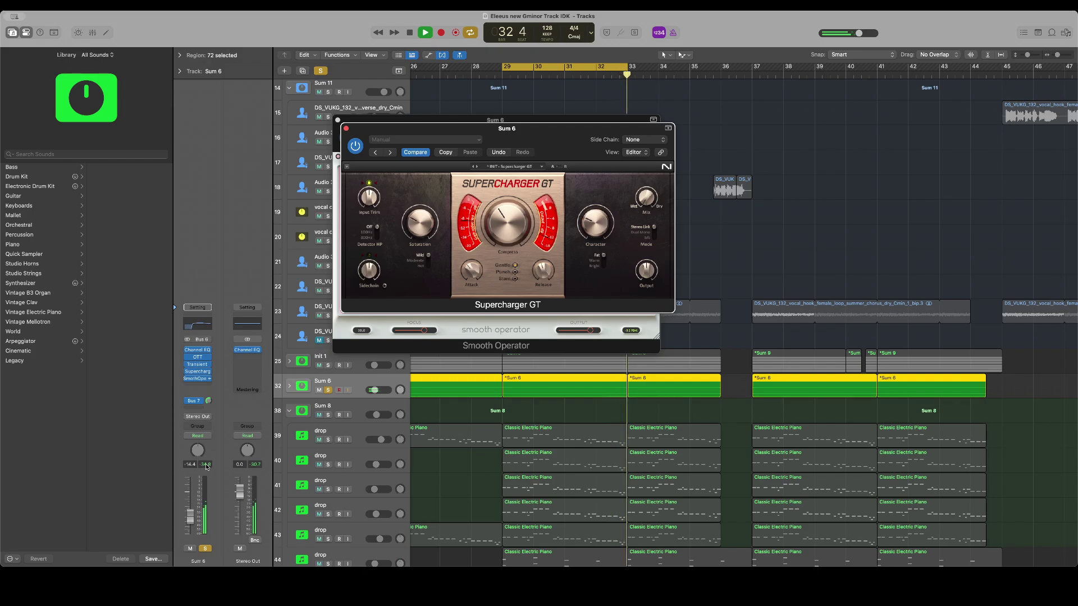
click(197, 512)
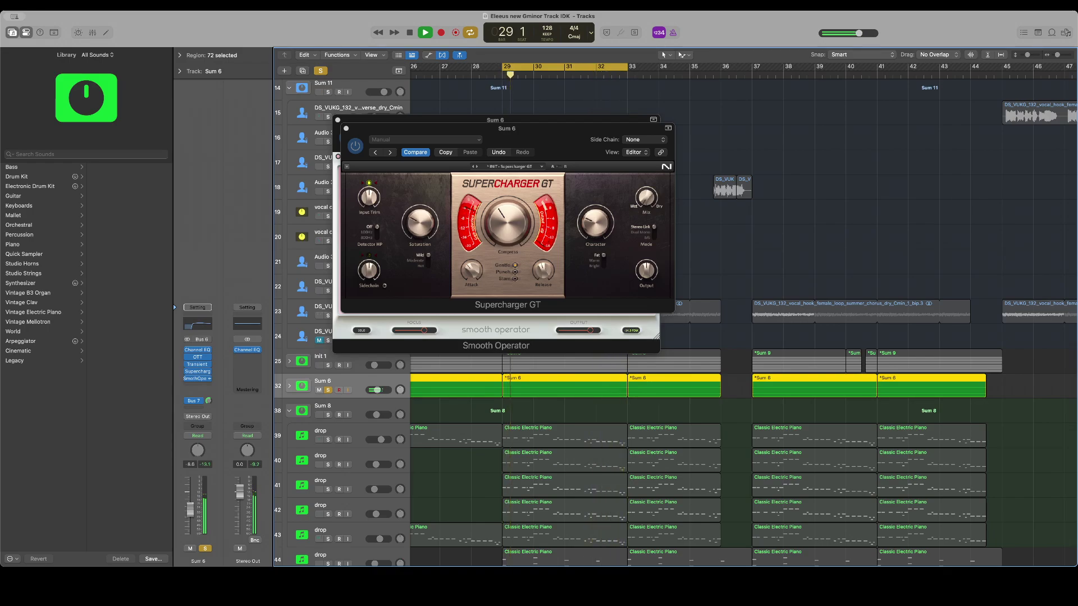
drag(506, 238, 506, 253)
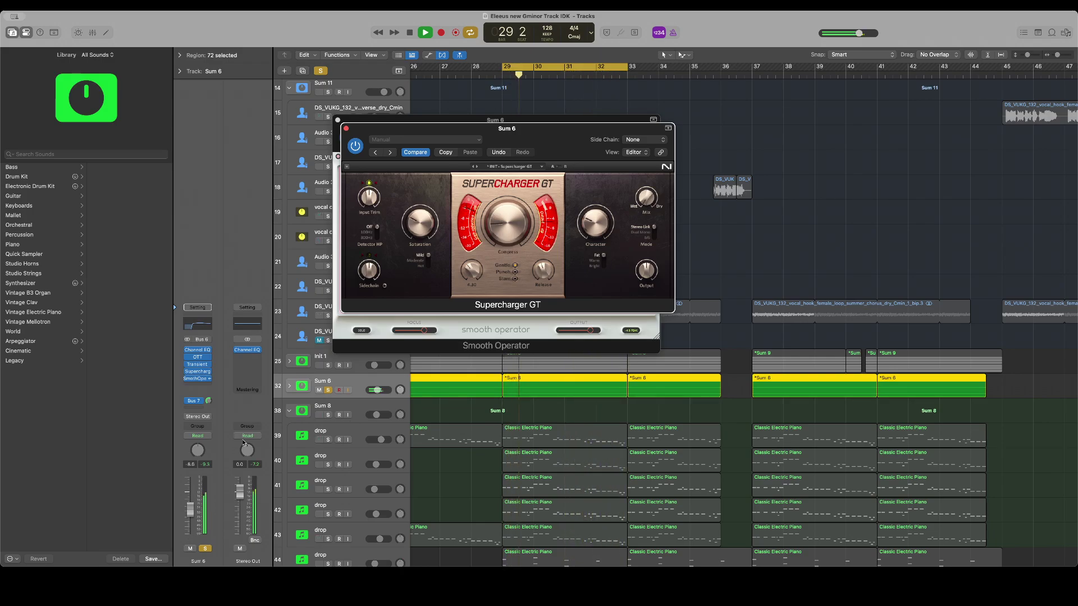
Solo Sum 8 alongside Sum 6 and lower the volume of Sum 6 to -13.2 dB during playback
click(328, 416)
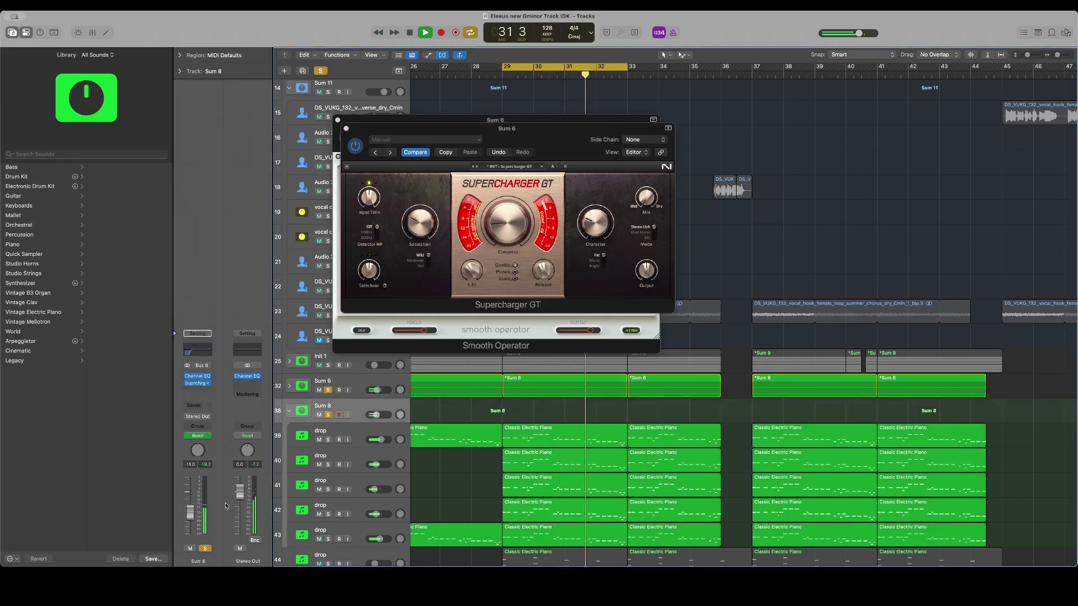
click(358, 387)
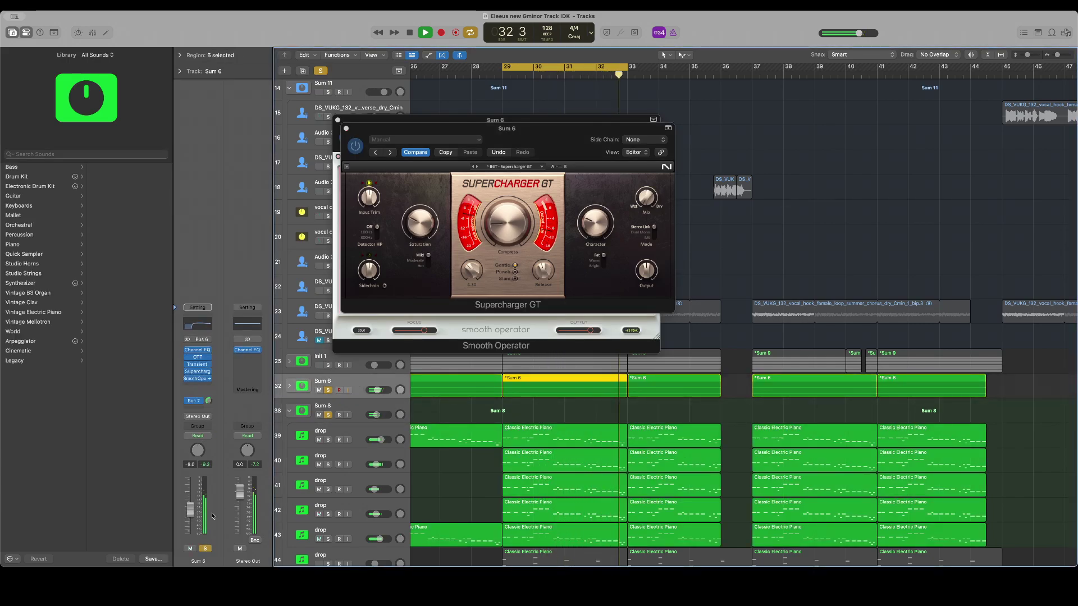
drag(189, 511, 189, 516)
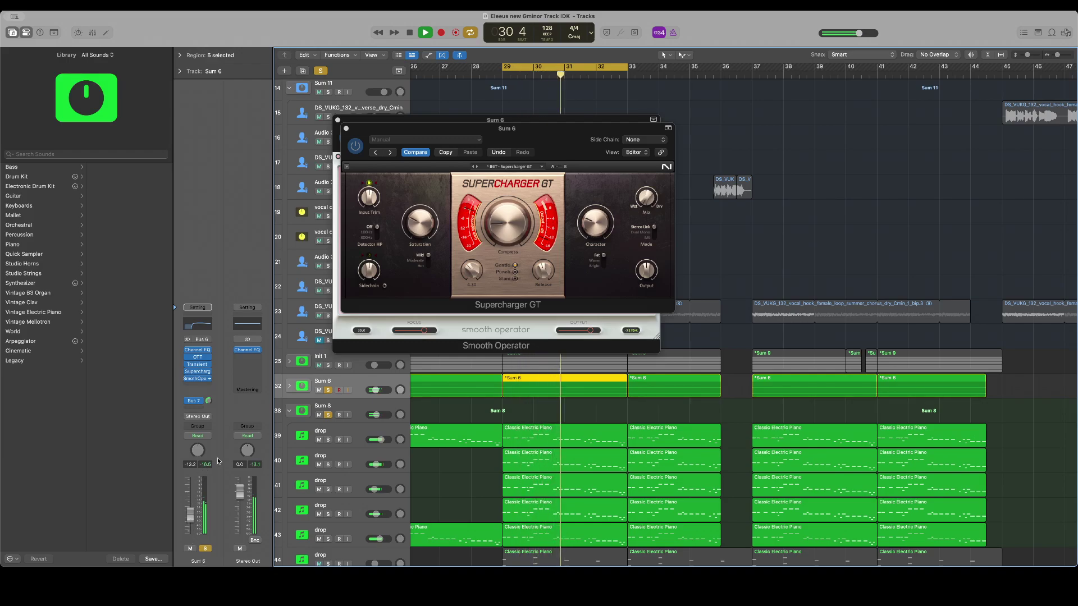
Close the Supercharger GT and Smooth Operator windows and clear all solos to hear the full drop
click(346, 128)
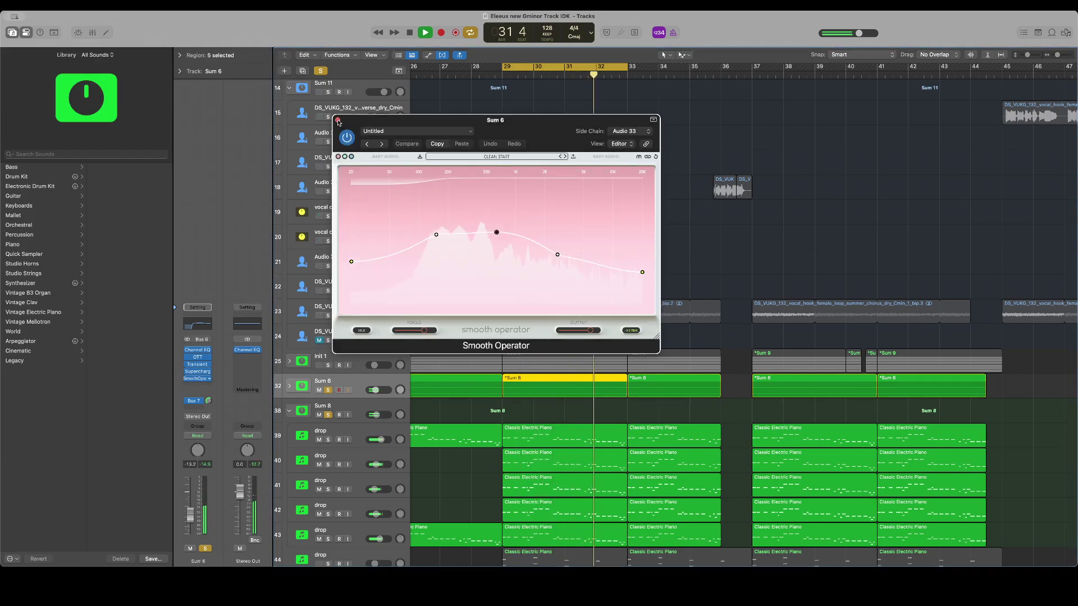
click(338, 120)
click(322, 72)
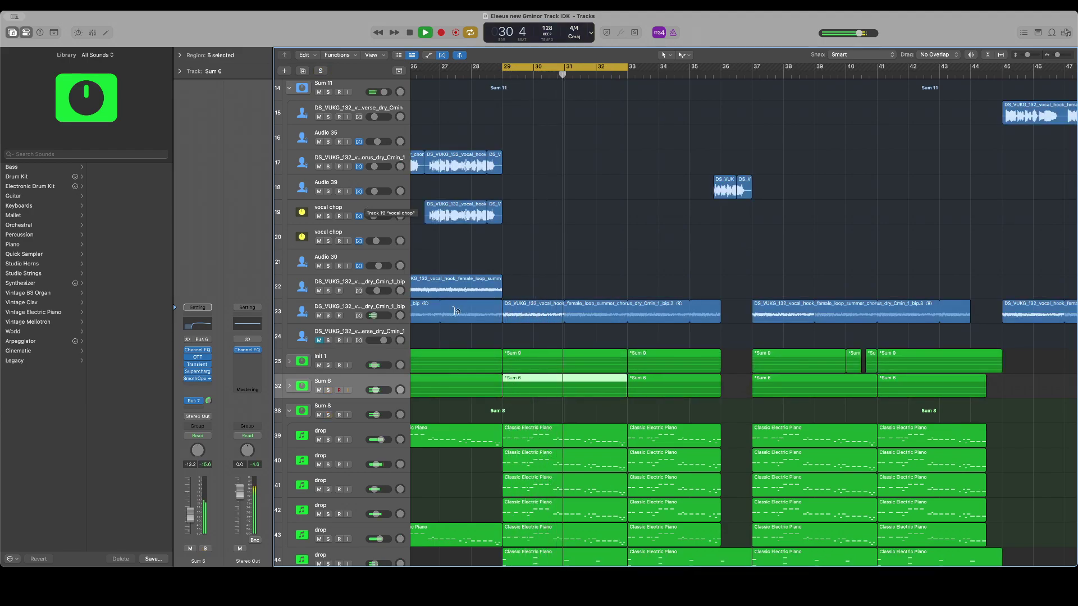
Solo the Init 1 stack, open its Channel EQ clear of the arrangement and resume the looped playback
click(328, 366)
click(347, 356)
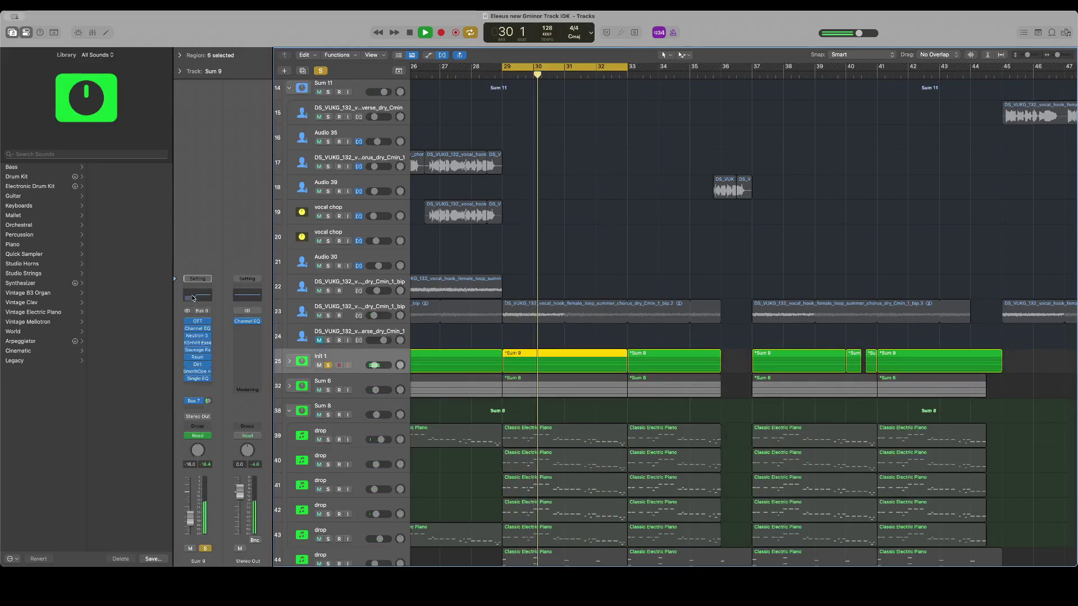
click(193, 299)
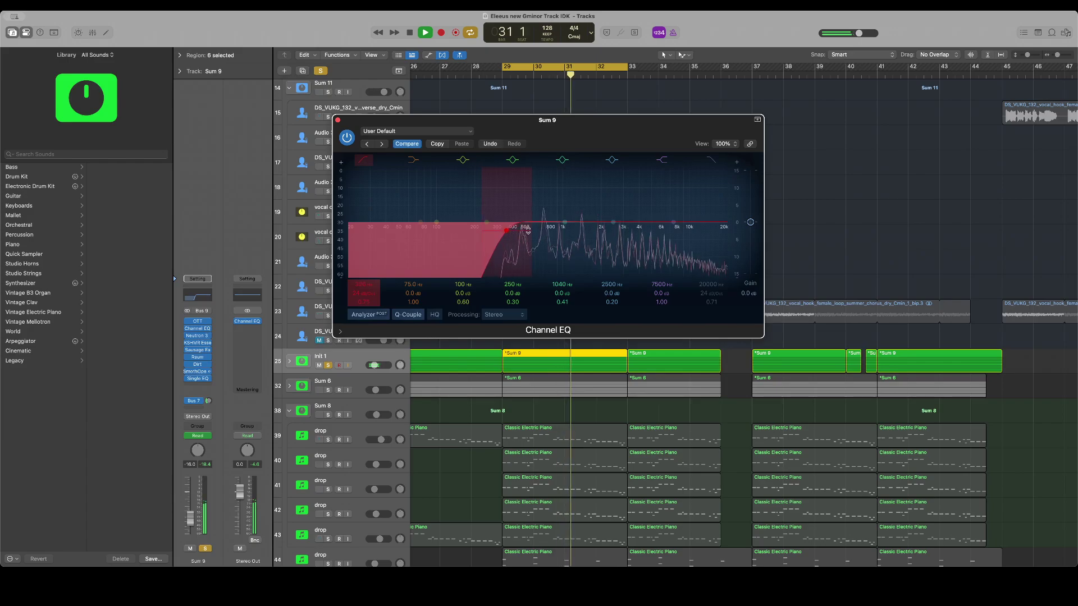
key(space)
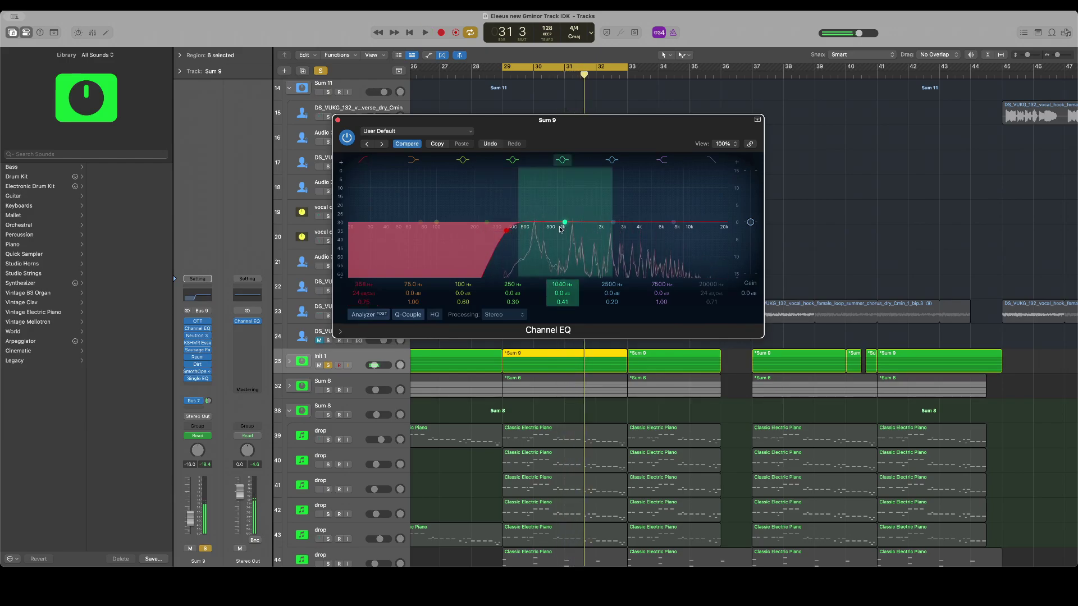
drag(497, 120, 792, 231)
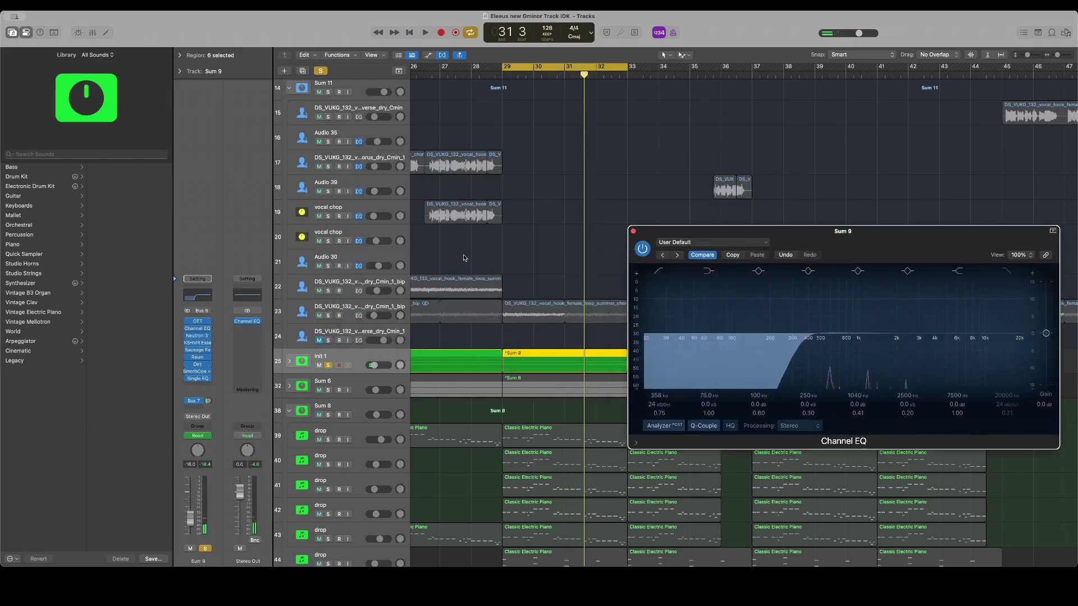
scroll(464, 258, right, 5)
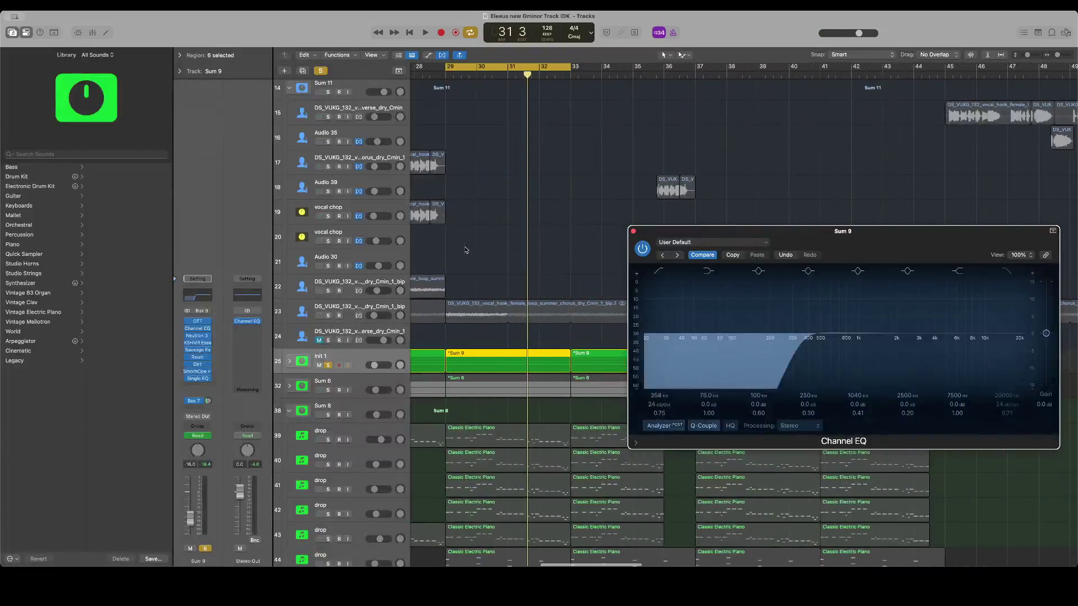
drag(812, 237, 151, 156)
key(space)
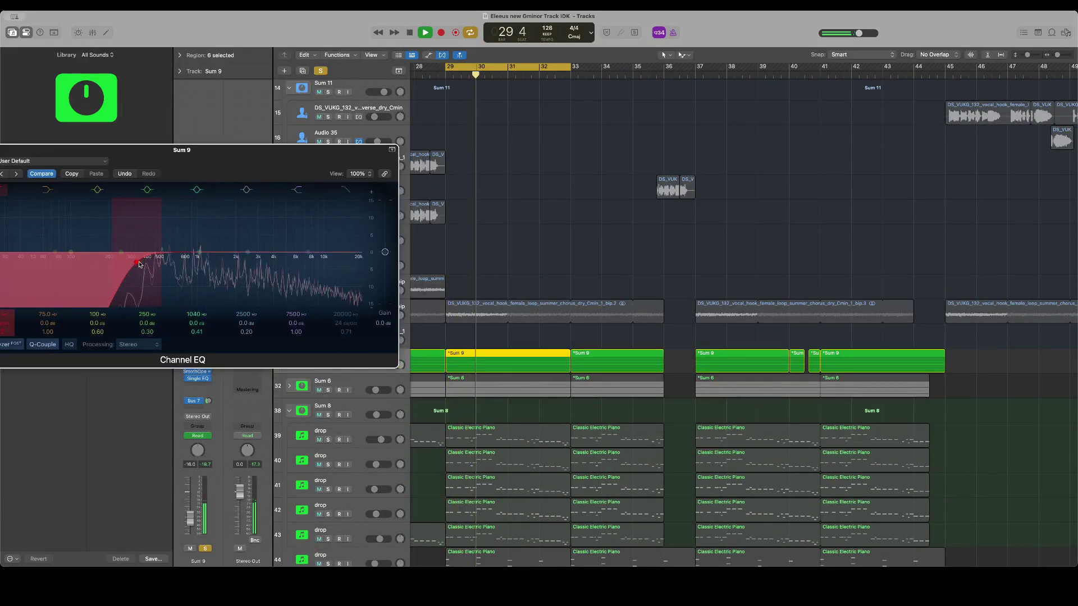
Try a gentle mid-band boost on the Init 1 EQ, from 3.0 dB at 860 Hz down to 0.8 dB at 920 Hz
drag(197, 252, 200, 245)
drag(197, 332, 197, 329)
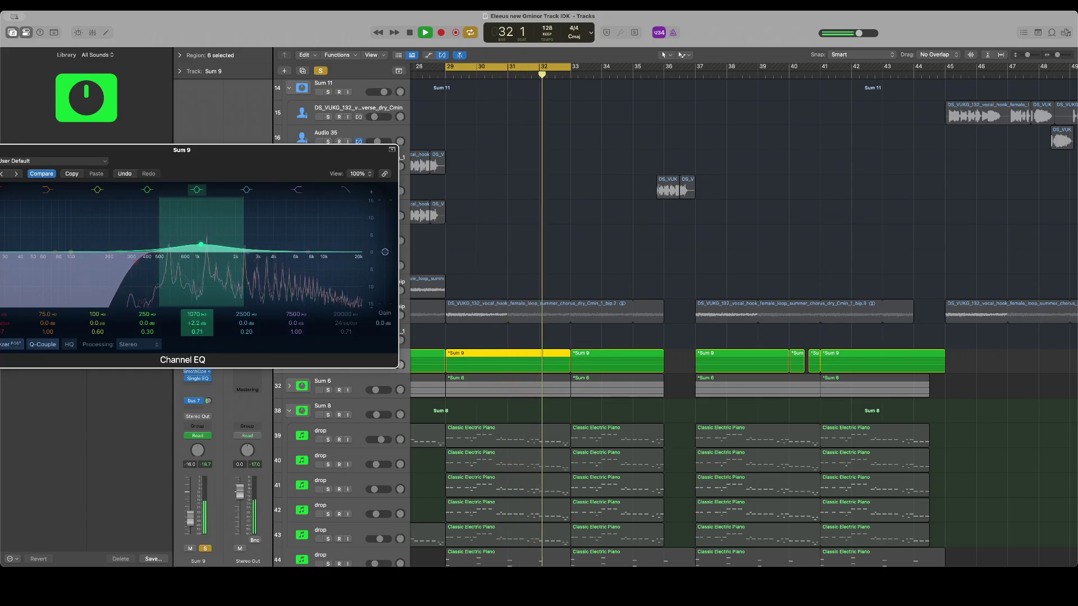
drag(202, 246, 190, 244)
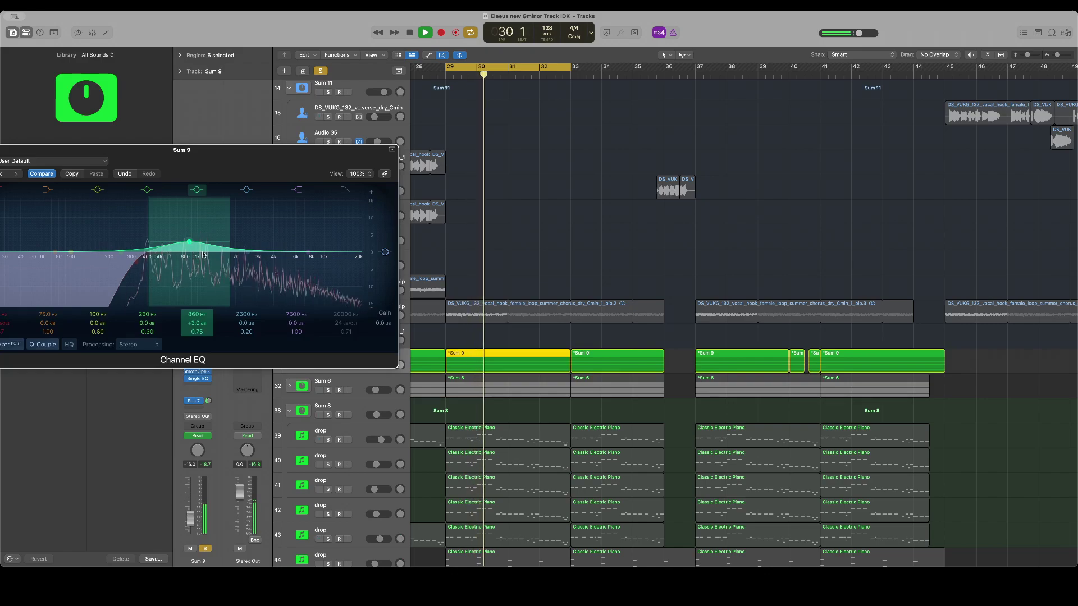
key(space)
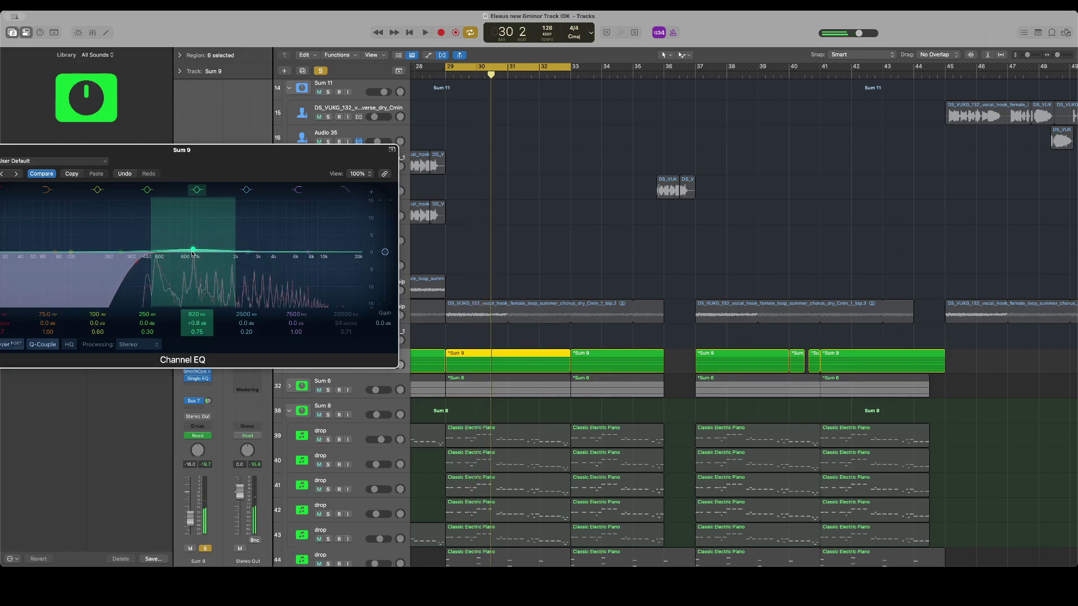
key(space)
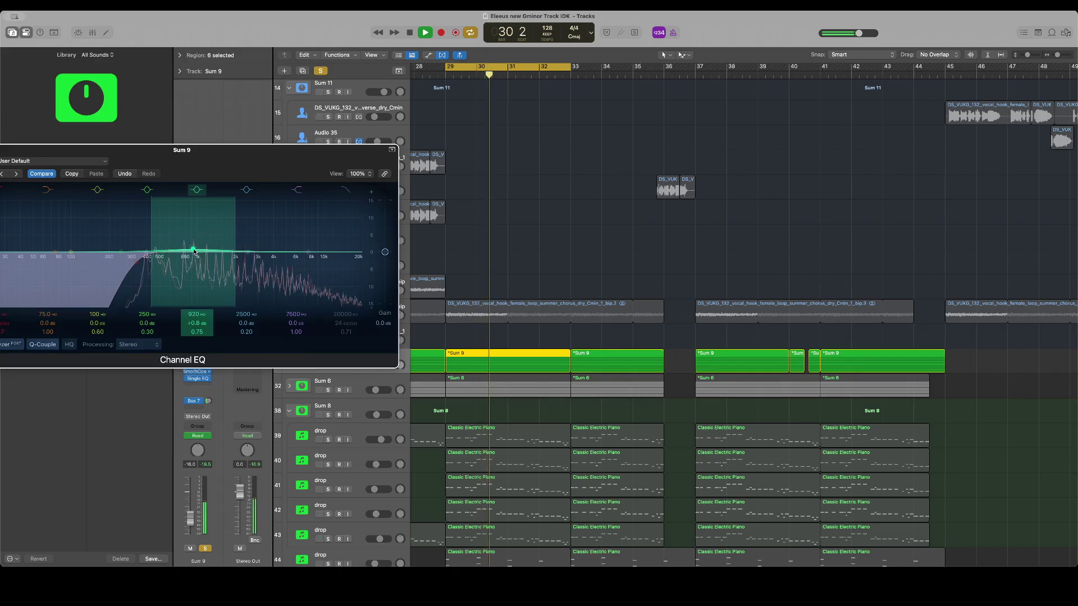
Sweep the mid band as a narrow cut with a Q of 58.0 and the low-cut filter across the spectrum by ear
drag(193, 250, 166, 311)
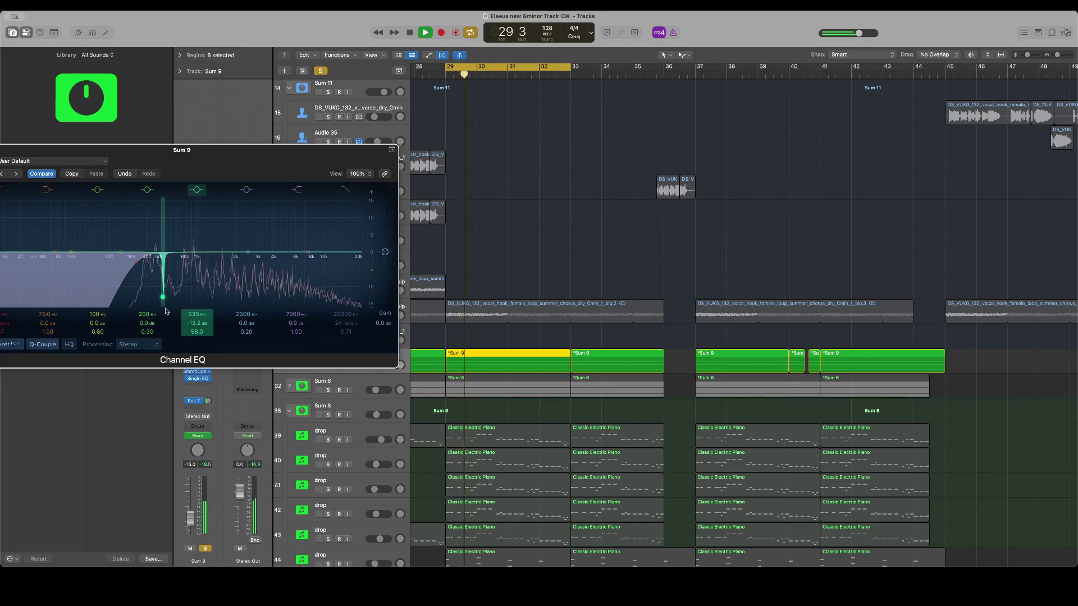
drag(150, 322, 172, 265)
key(space)
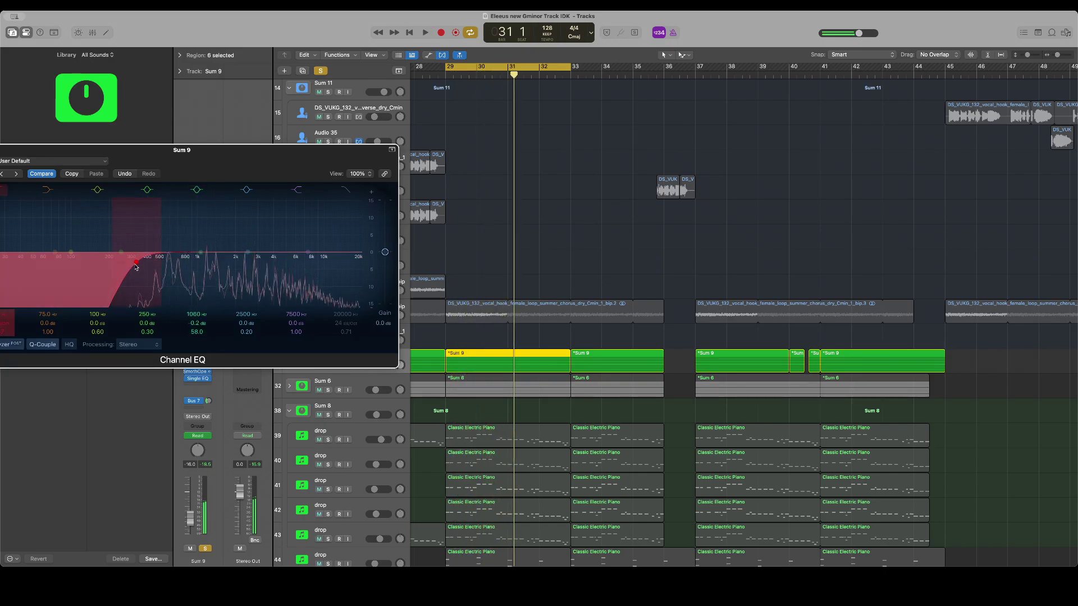
key(space)
drag(175, 266, 251, 267)
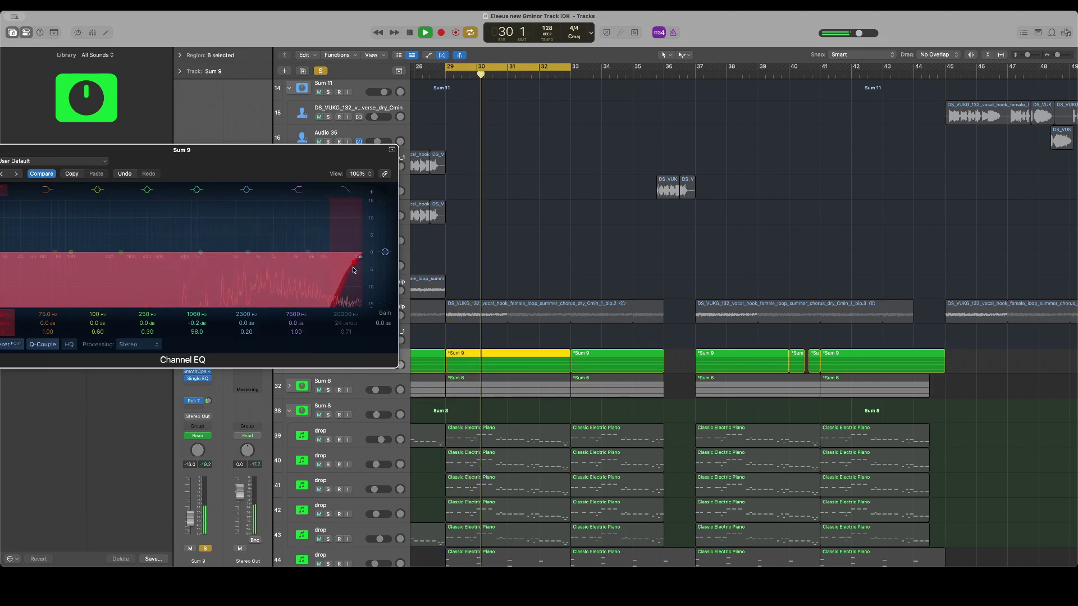
mouse_move(343, 270)
mouse_down()
mouse_move(126, 263)
mouse_move(140, 263)
mouse_move(161, 320)
mouse_move(148, 329)
mouse_move(188, 327)
mouse_move(169, 324)
mouse_move(163, 299)
mouse_up()
key(space)
key(space)
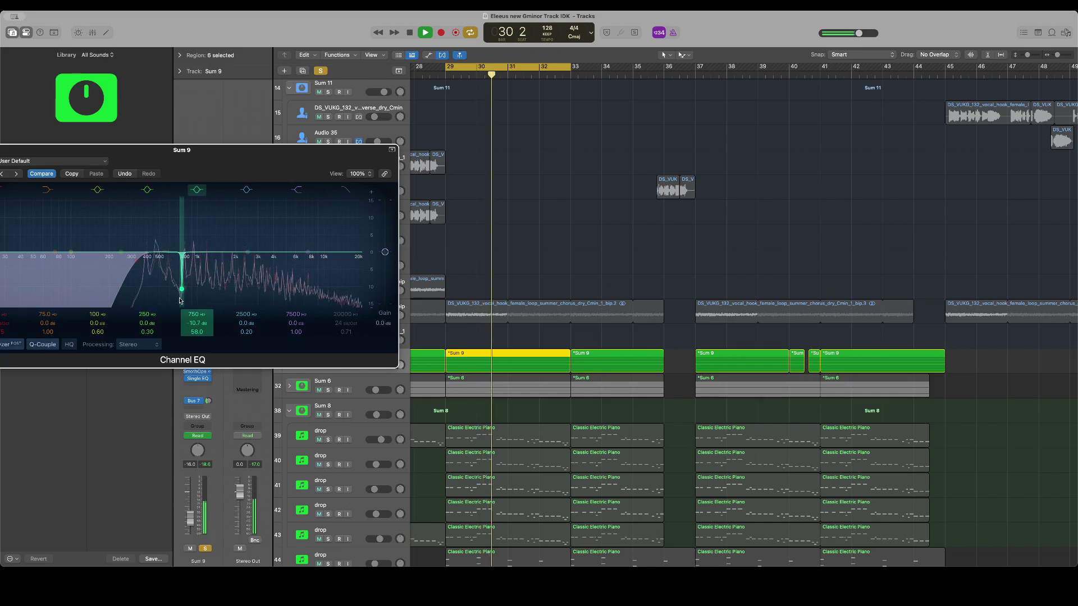
drag(179, 301, 153, 306)
key(space)
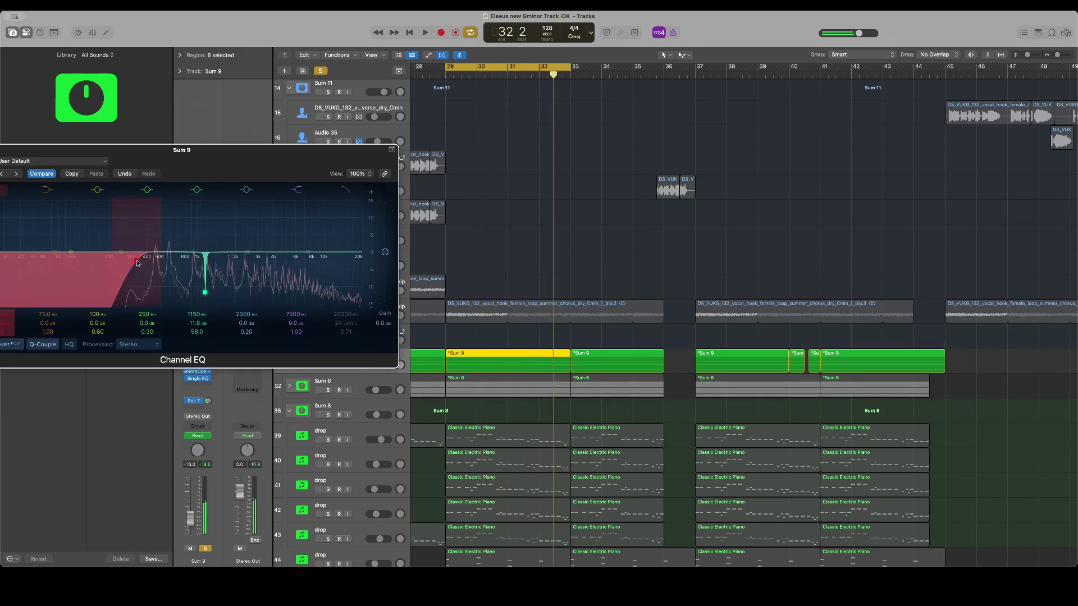
Set the low cut to about 366 Hz and cut the mid band by 12.1 dB at about 555 Hz with a Q of 5.90
key(space)
mouse_move(156, 265)
mouse_down()
mouse_move(216, 264)
mouse_move(143, 262)
mouse_up()
drag(205, 293, 166, 293)
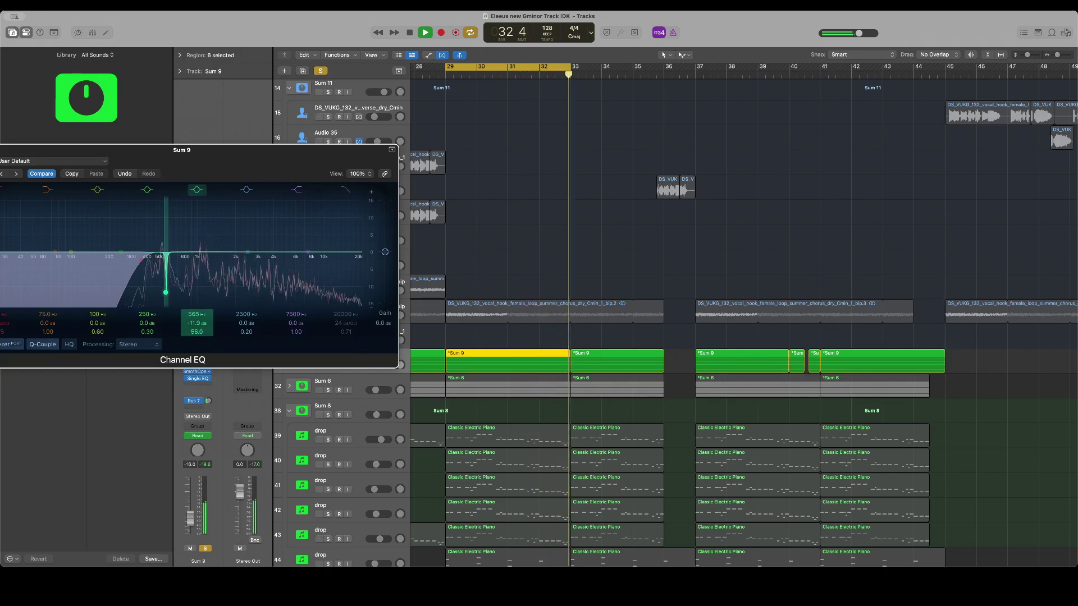
drag(197, 331, 197, 354)
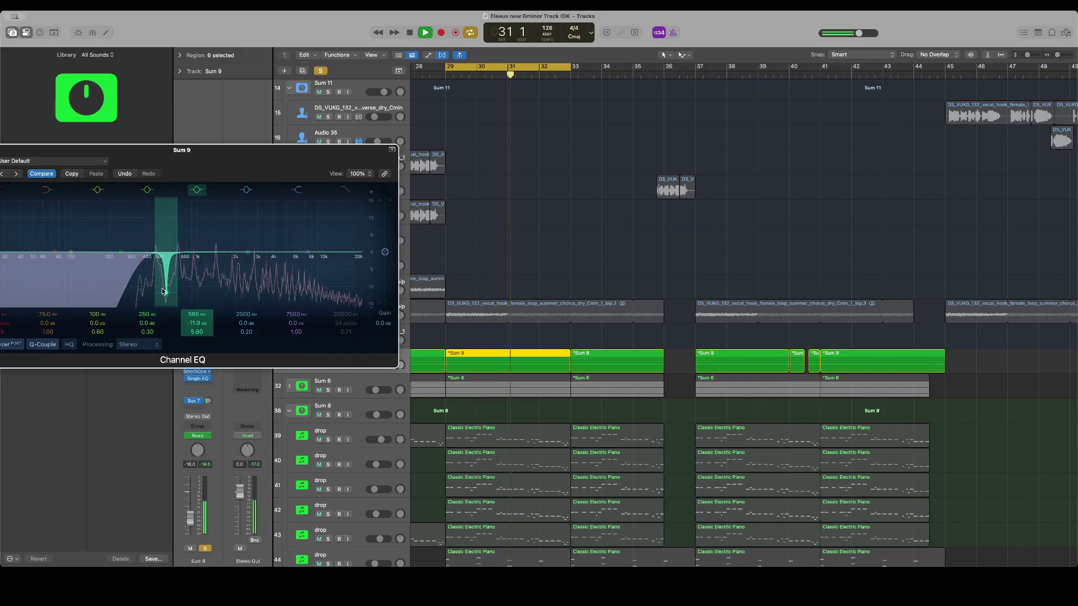
drag(167, 296, 165, 297)
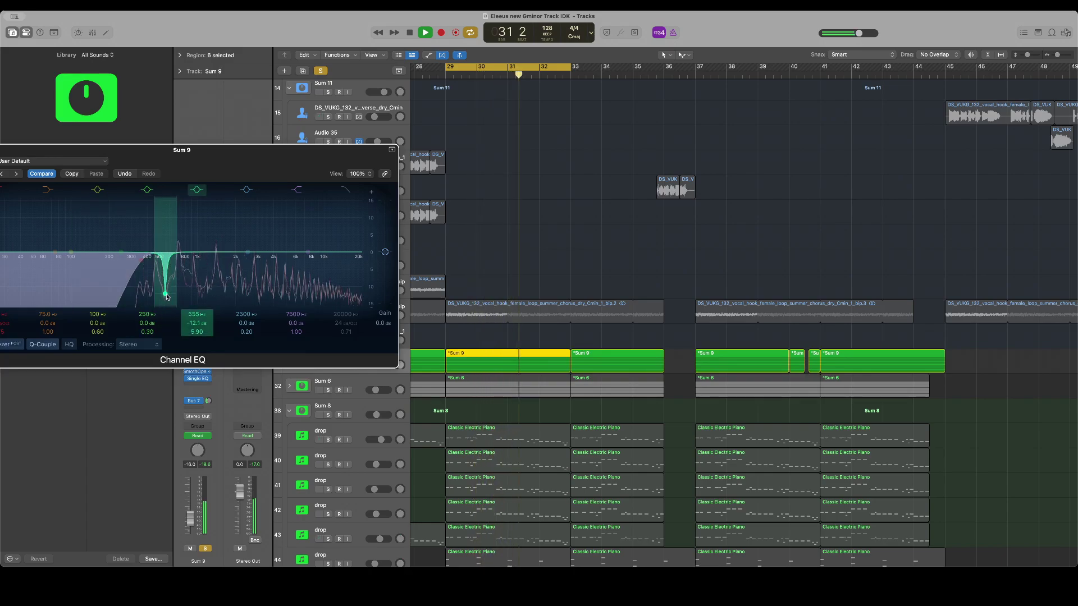
Boost the upper-mid band of the Init 1 EQ by about 6.2 dB at 4260 Hz with a Q of 0.54
drag(57, 156, 160, 155)
drag(350, 252, 320, 222)
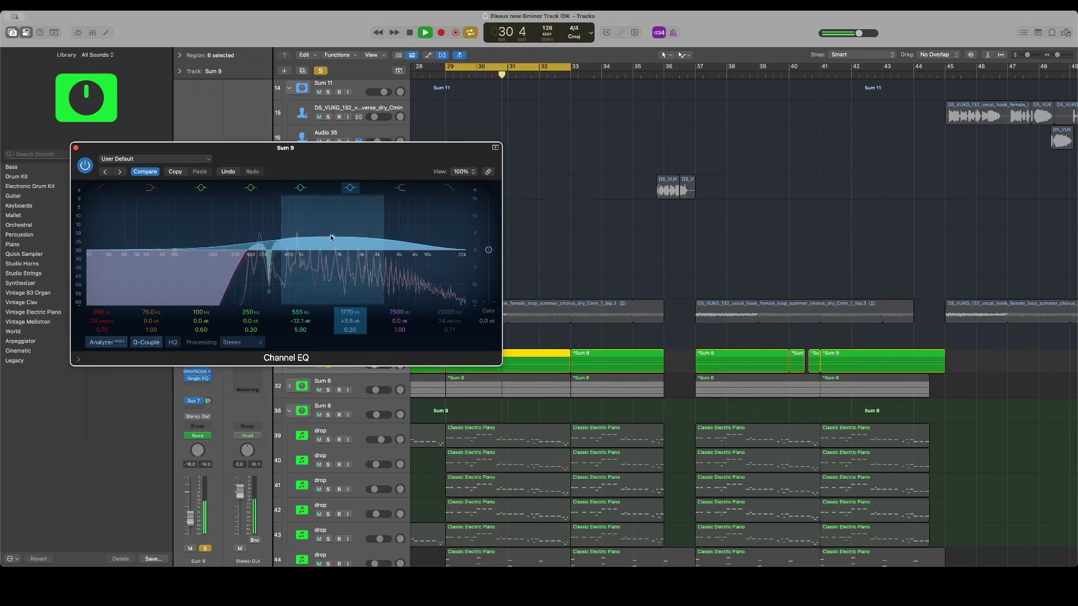
drag(394, 231, 436, 219)
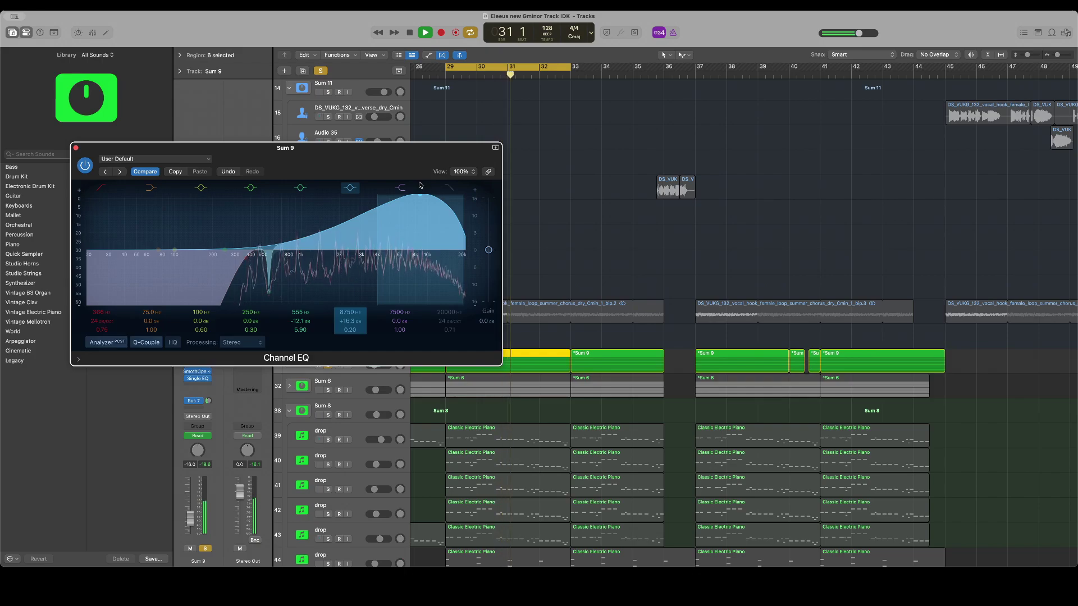
drag(419, 188, 357, 243)
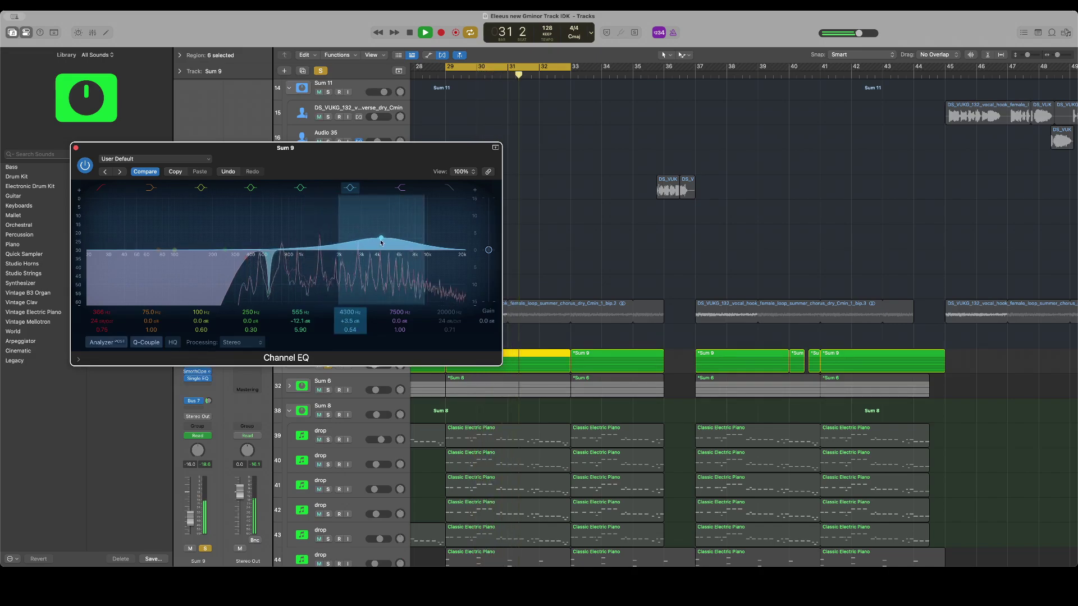
drag(381, 242, 336, 246)
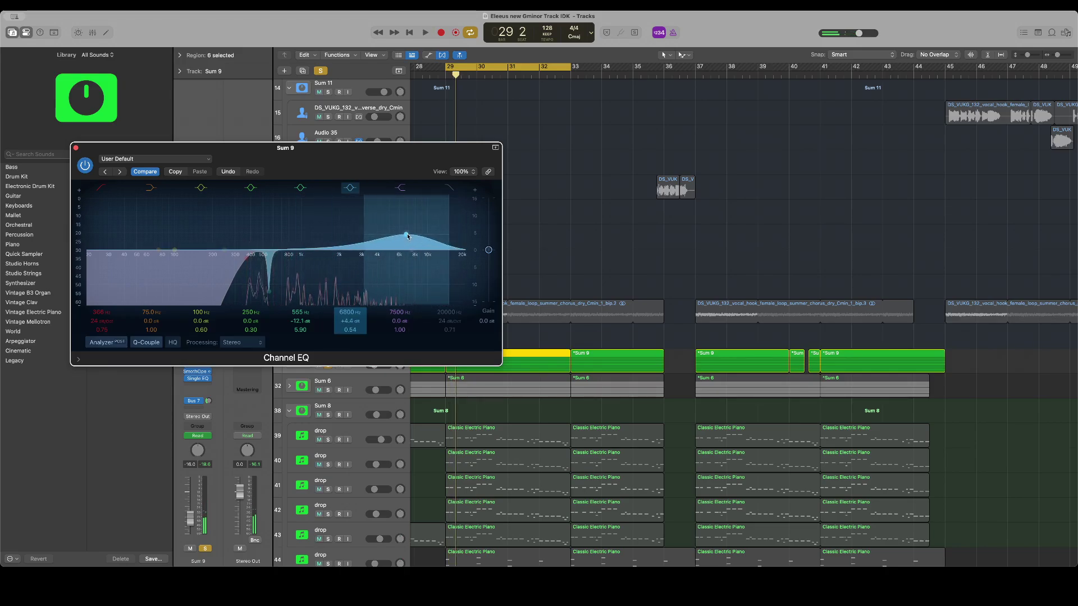
scroll(654, 257, down, 15)
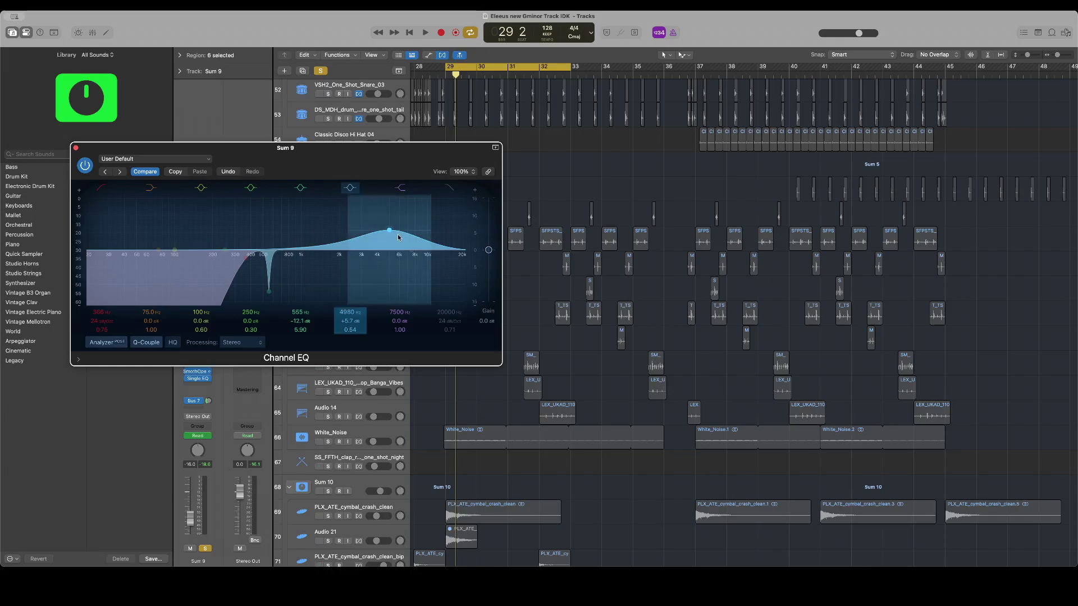
scroll(610, 326, up, 14)
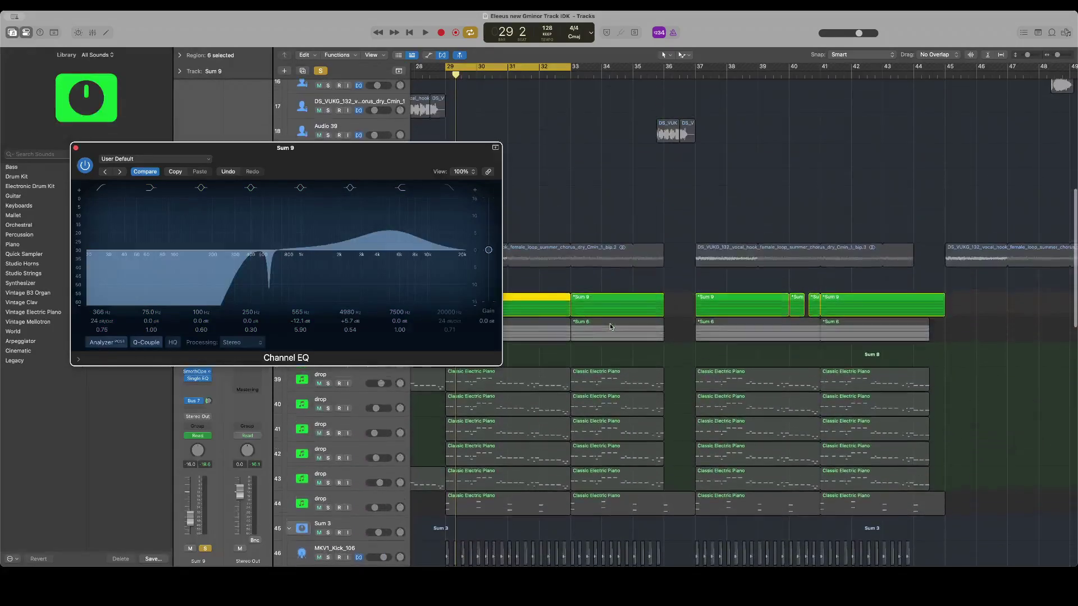
key(space)
drag(418, 225, 380, 251)
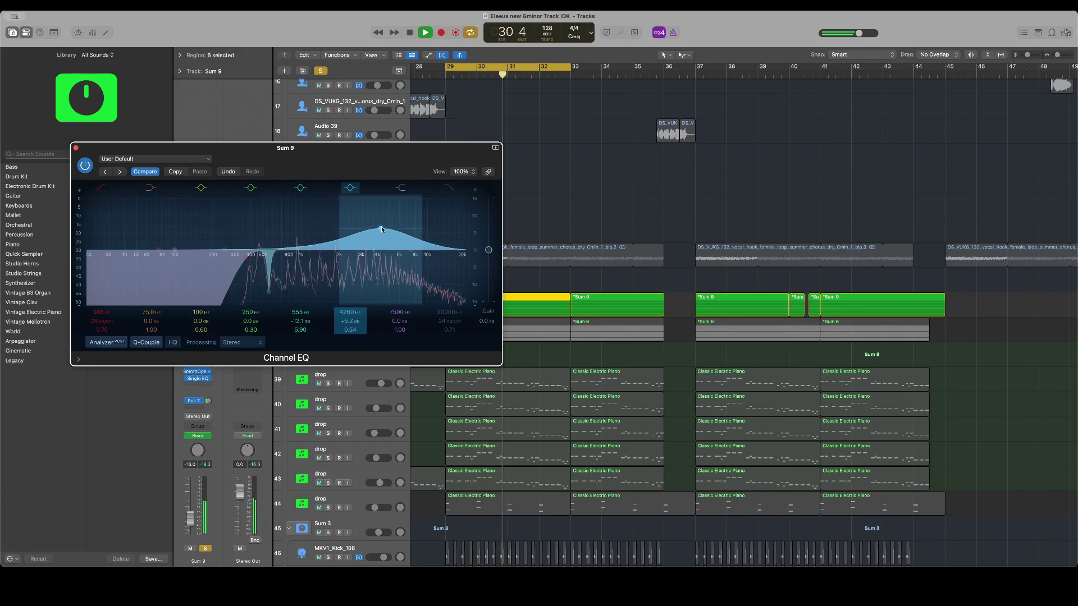
Reduce the upper-mid boost of the Init 1 EQ to 1.8 dB at 4820 Hz with a Q of 1.40
mouse_move(382, 229)
mouse_down()
mouse_move(381, 213)
mouse_move(378, 238)
mouse_up()
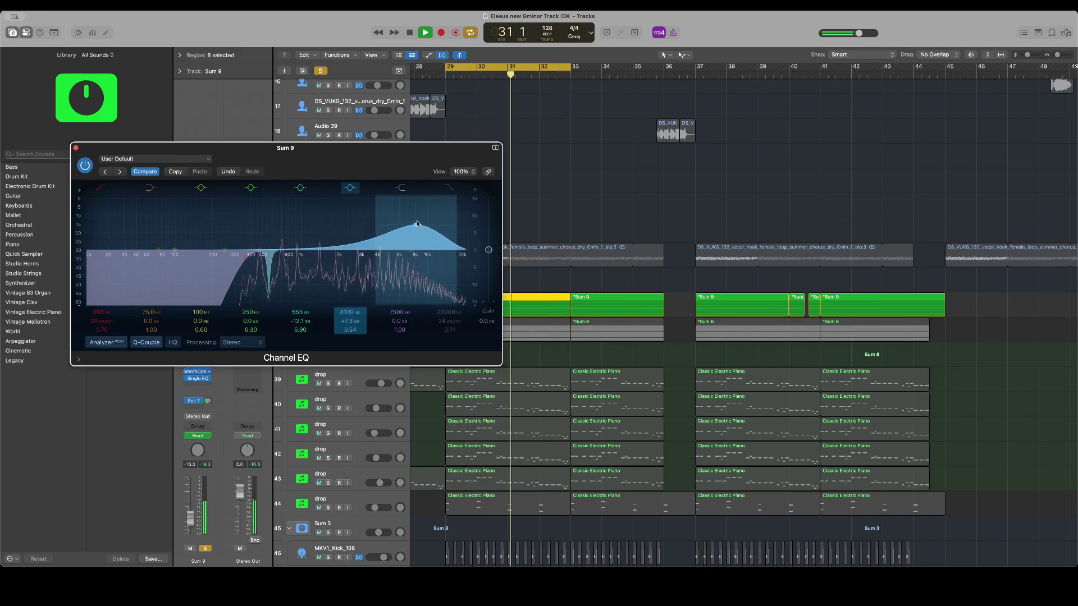
drag(417, 224, 366, 226)
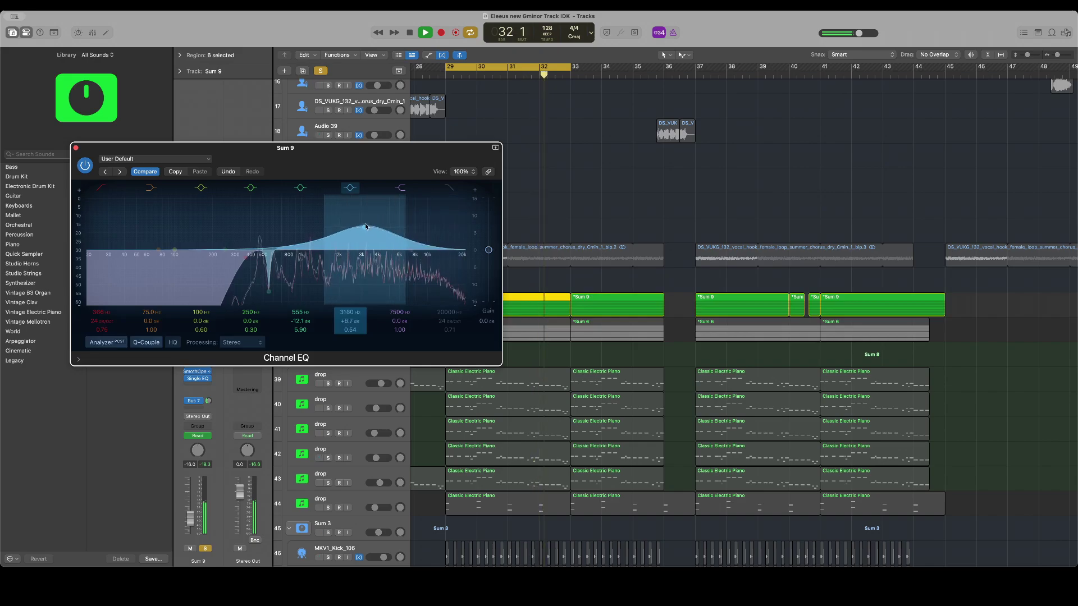
drag(388, 247, 389, 247)
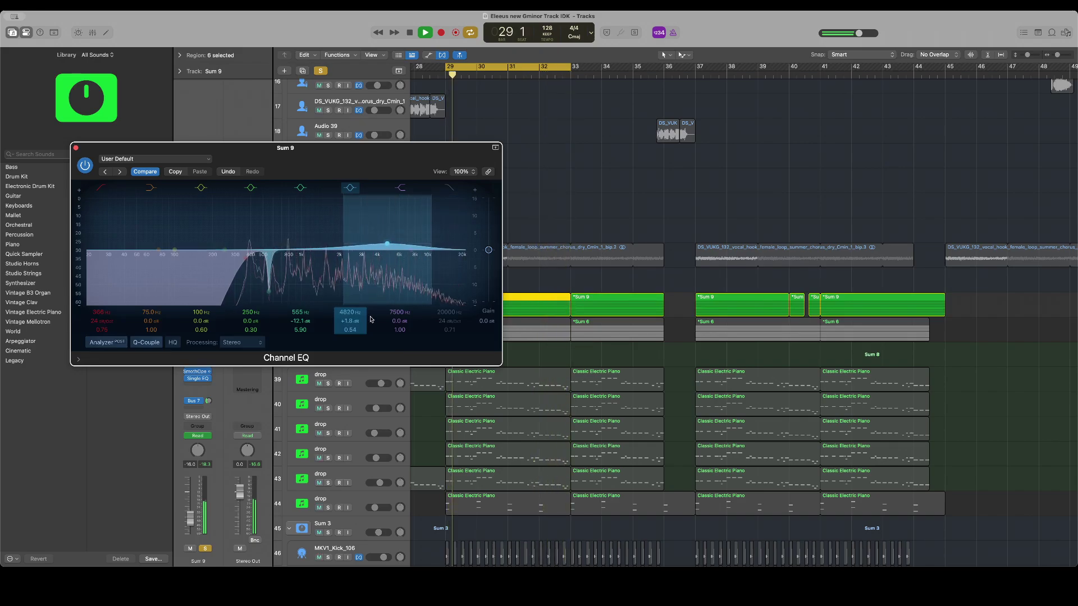
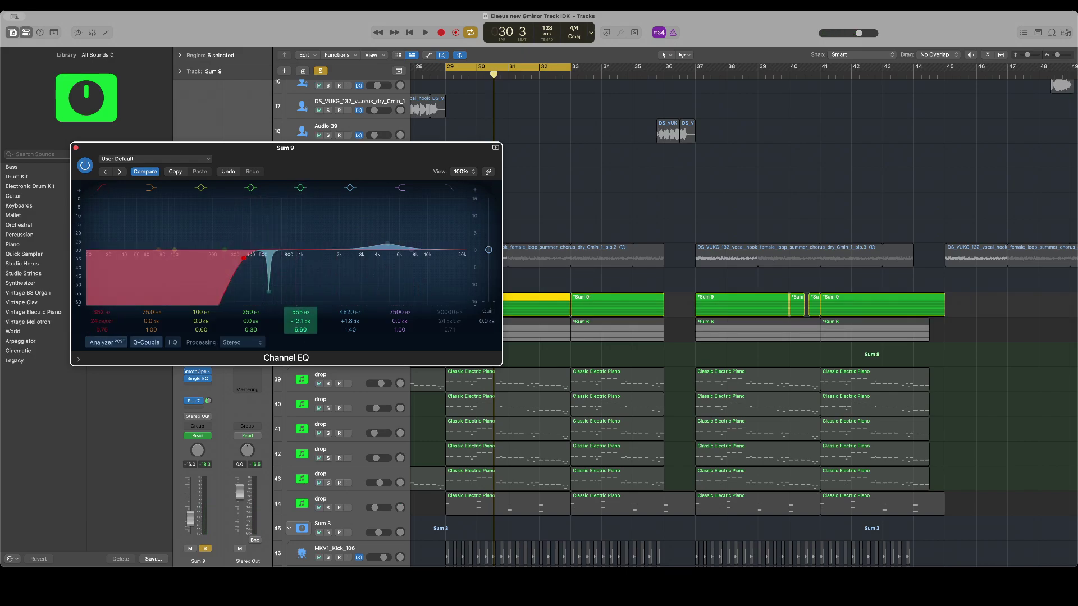
key(space)
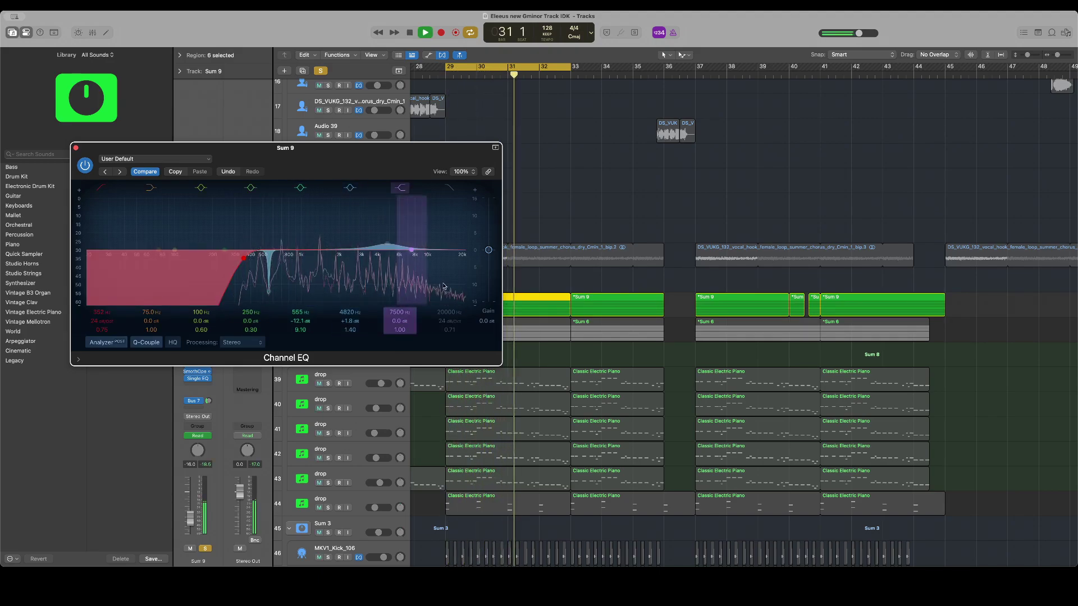
Raise the high shelf of the Init 1 EQ by 1.8 dB at 9300 Hz, then close the EQ and stop playback
mouse_move(407, 250)
mouse_down()
mouse_move(428, 251)
mouse_move(422, 199)
mouse_move(423, 247)
mouse_up()
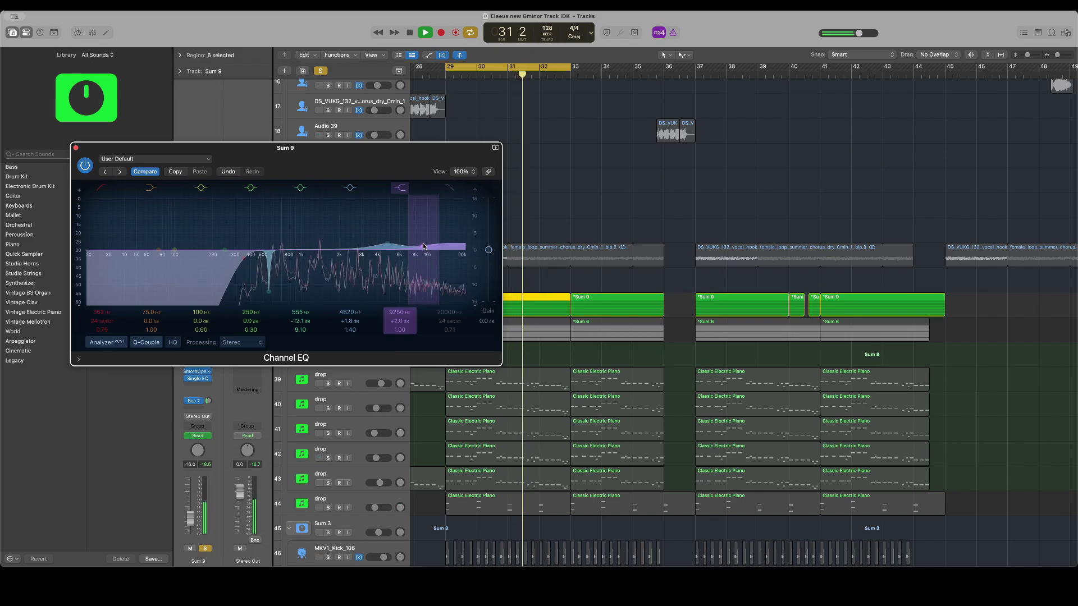
click(77, 149)
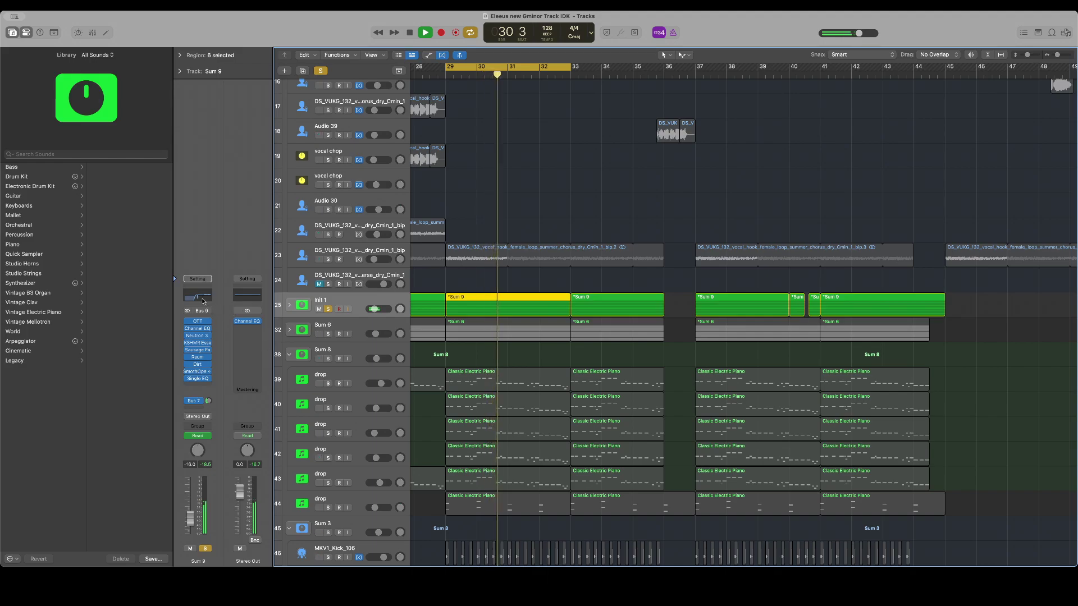
key(v)
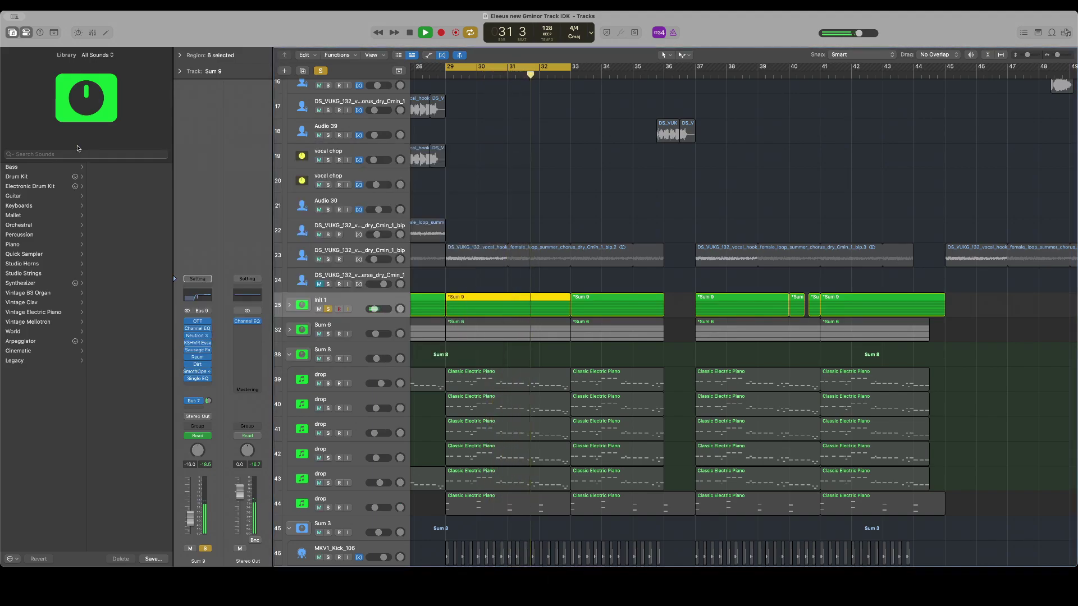
key(space)
key(v)
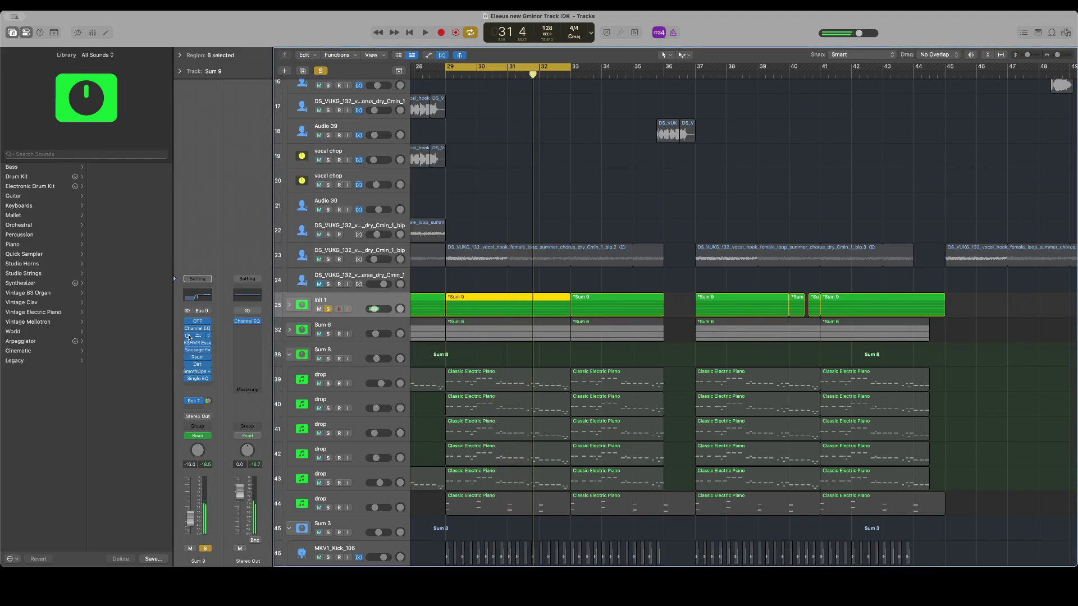
Reopen the Init 1 EQ, restore the edited curve and move its narrow cut to 482 Hz at -13.1 dB
click(203, 298)
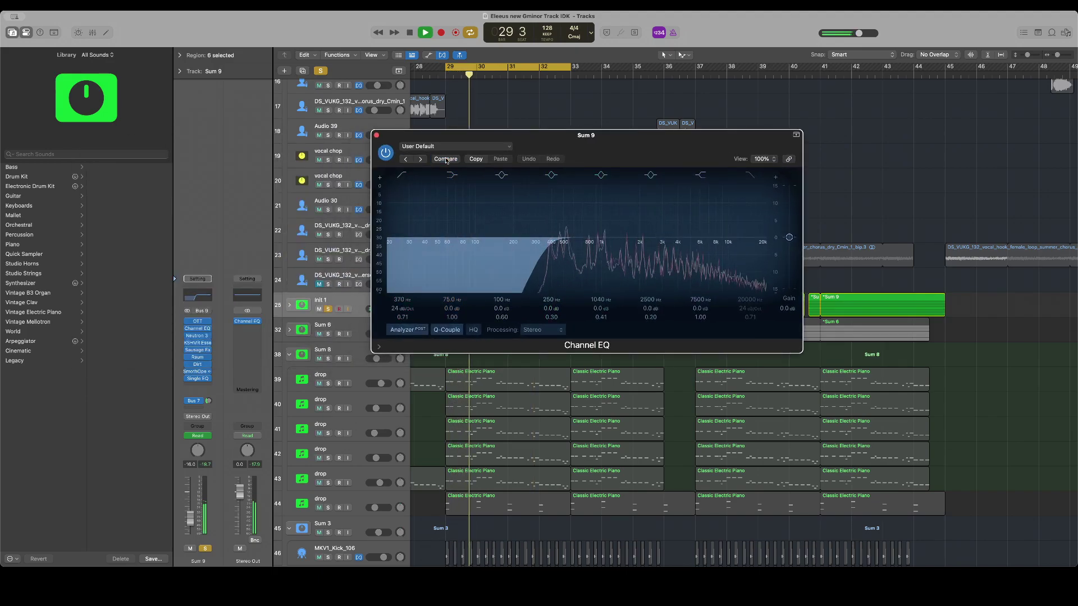
click(446, 160)
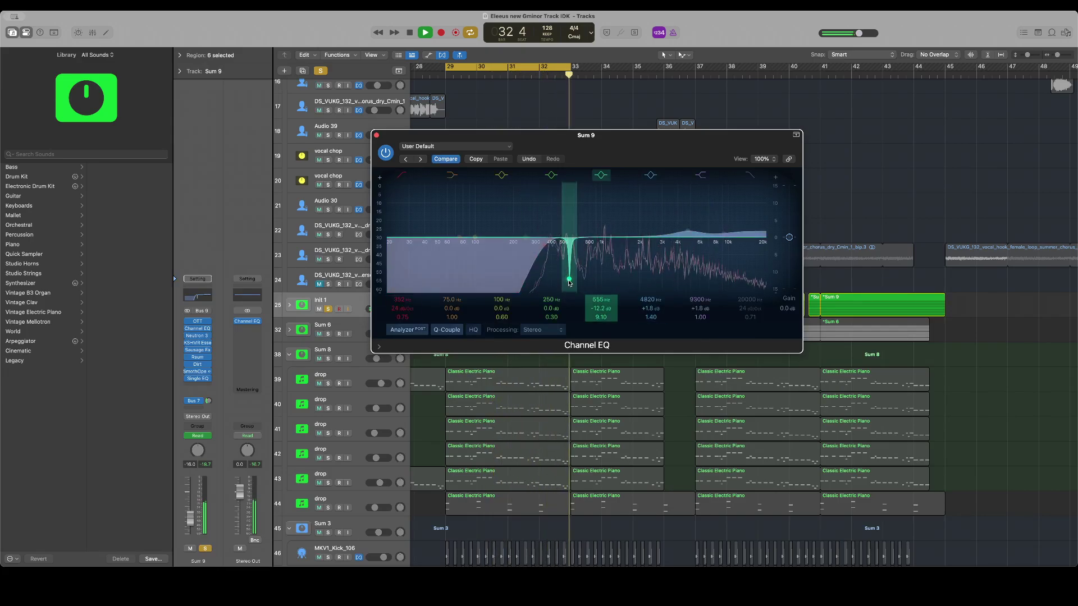
drag(569, 283, 564, 287)
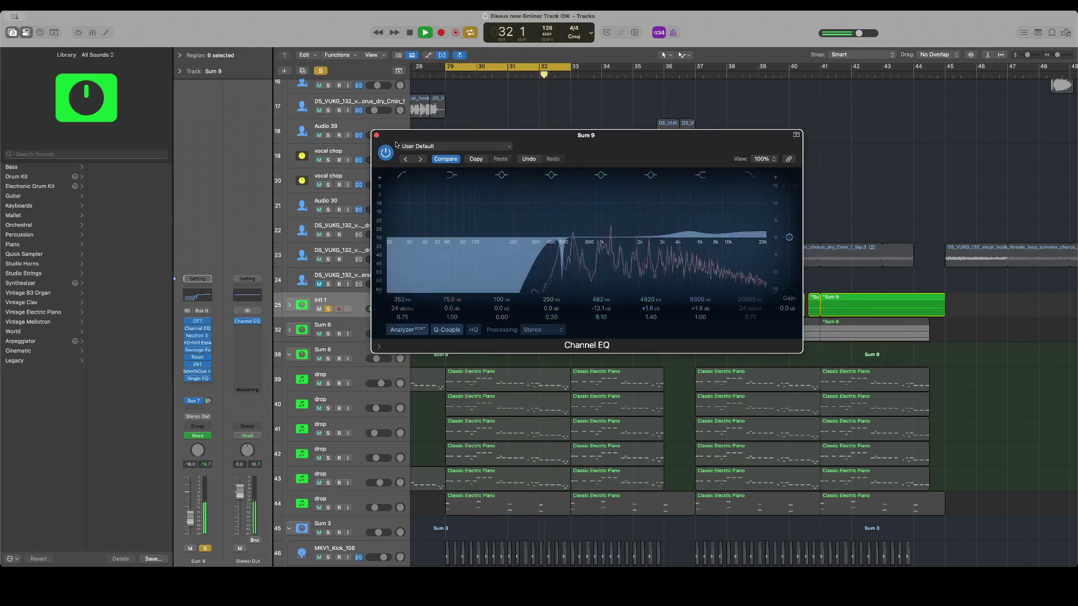
Compare the edited Init 1 EQ with its saved setting during playback, then close the EQ and stop
click(443, 160)
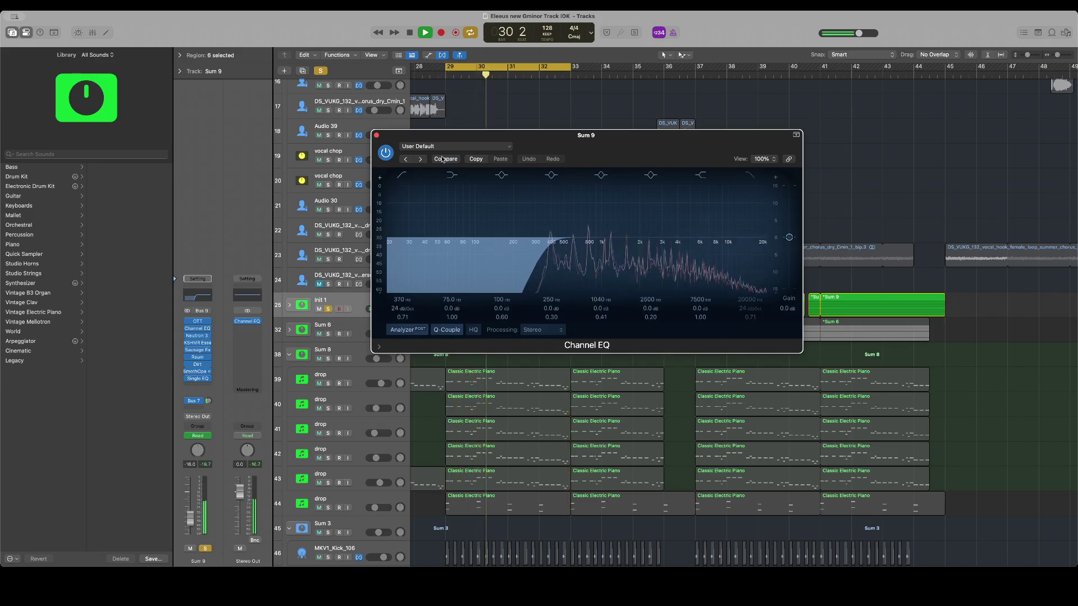
click(443, 159)
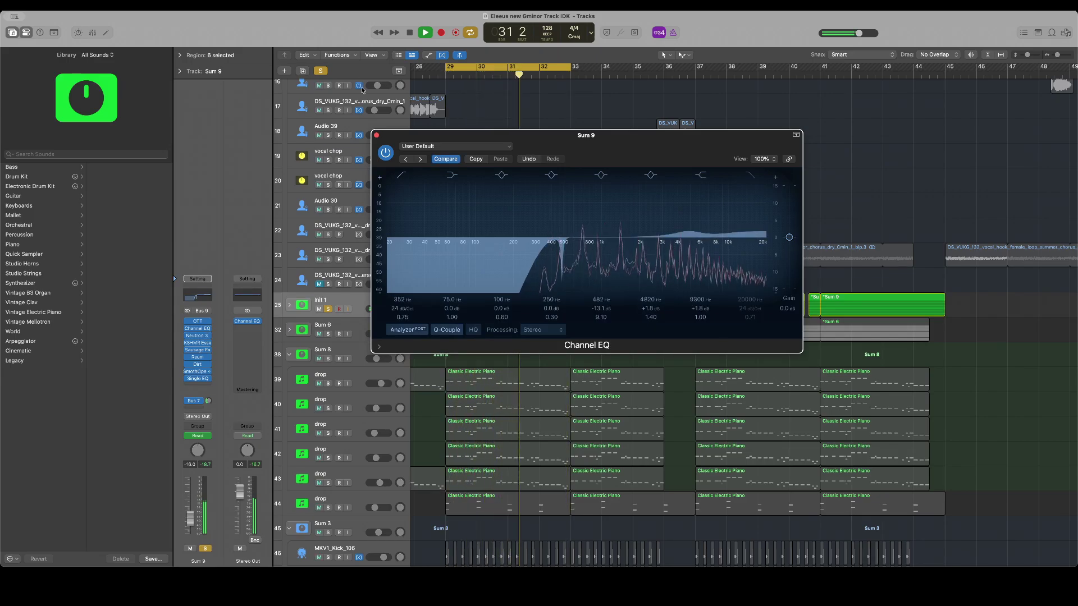
click(376, 136)
key(space)
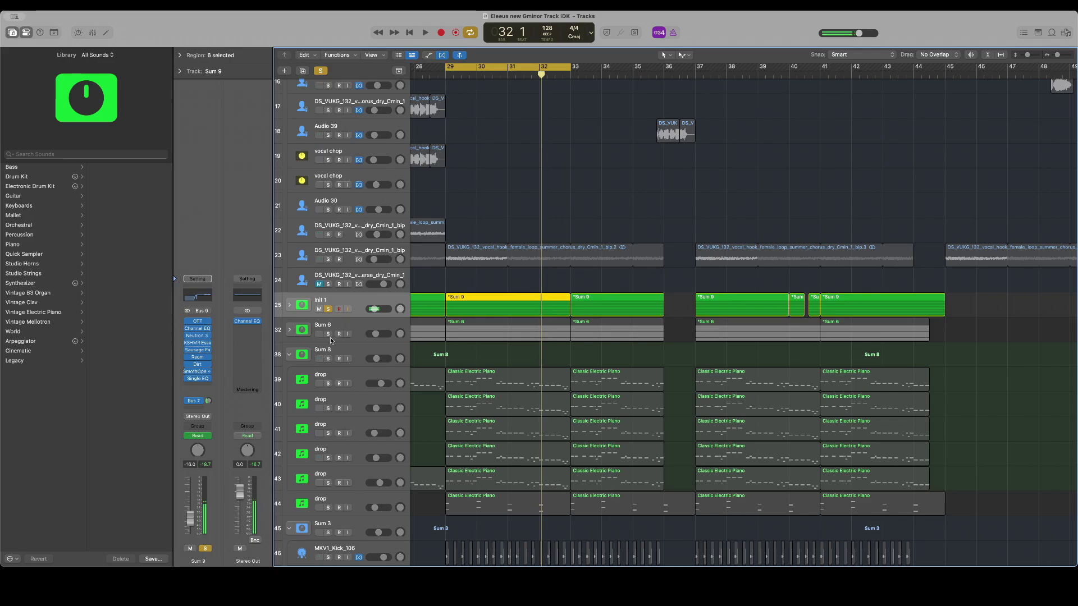
Solo the Sum 6 stack in place of Init 1, start playback and select Sum 6
click(328, 334)
click(328, 309)
key(space)
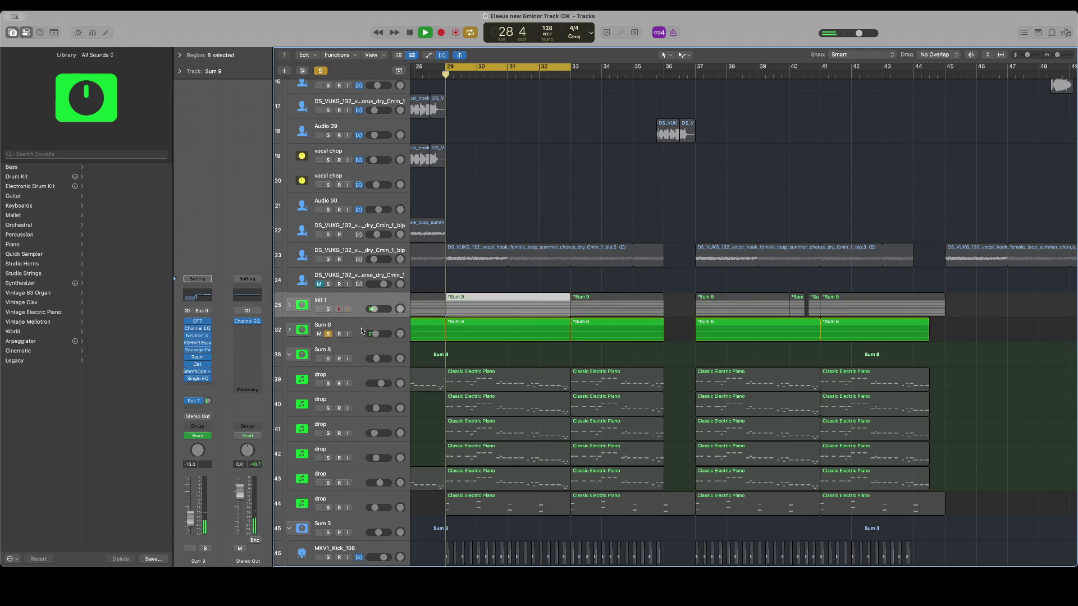
click(362, 331)
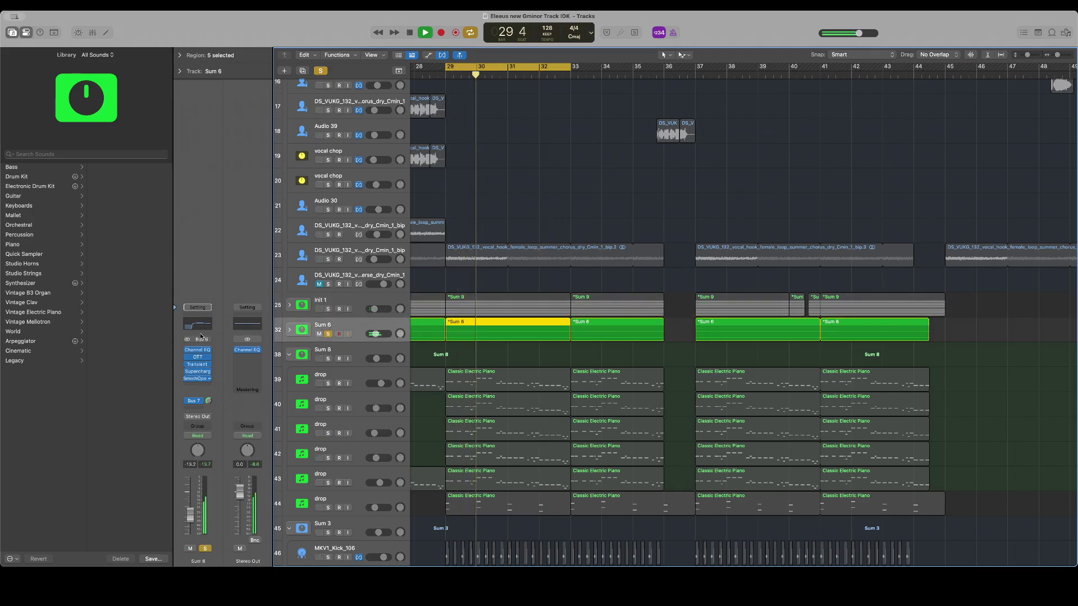
In the Sum 6 EQ, set the low cut to 152 Hz and boost the mid band by 2.0 dB at 318 Hz with a Q of 1.00
click(197, 349)
drag(460, 236, 462, 236)
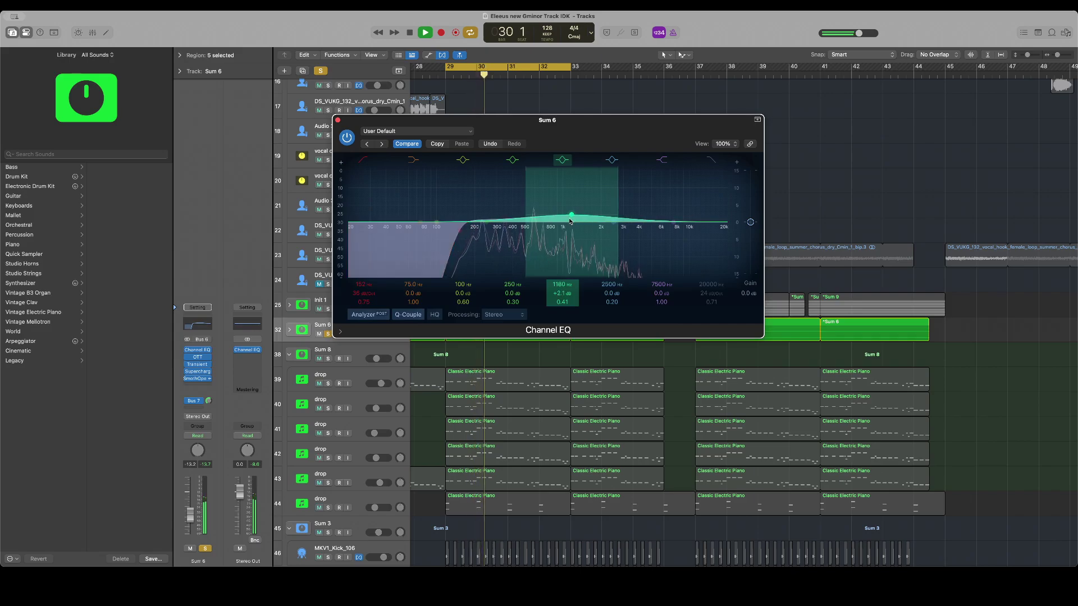
drag(563, 303, 563, 299)
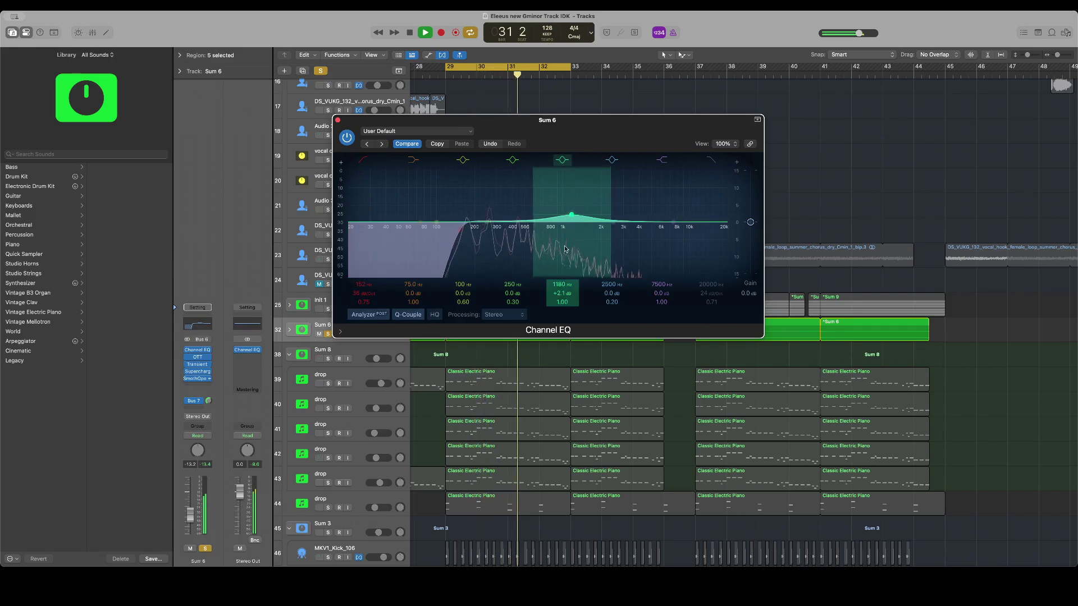
drag(565, 249, 509, 156)
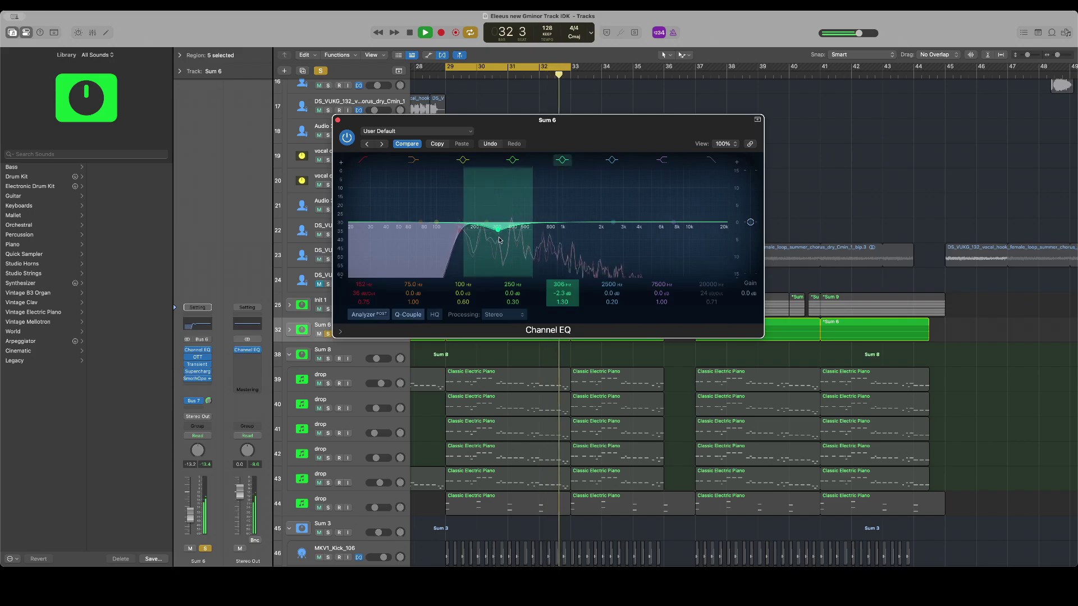
drag(498, 220, 500, 216)
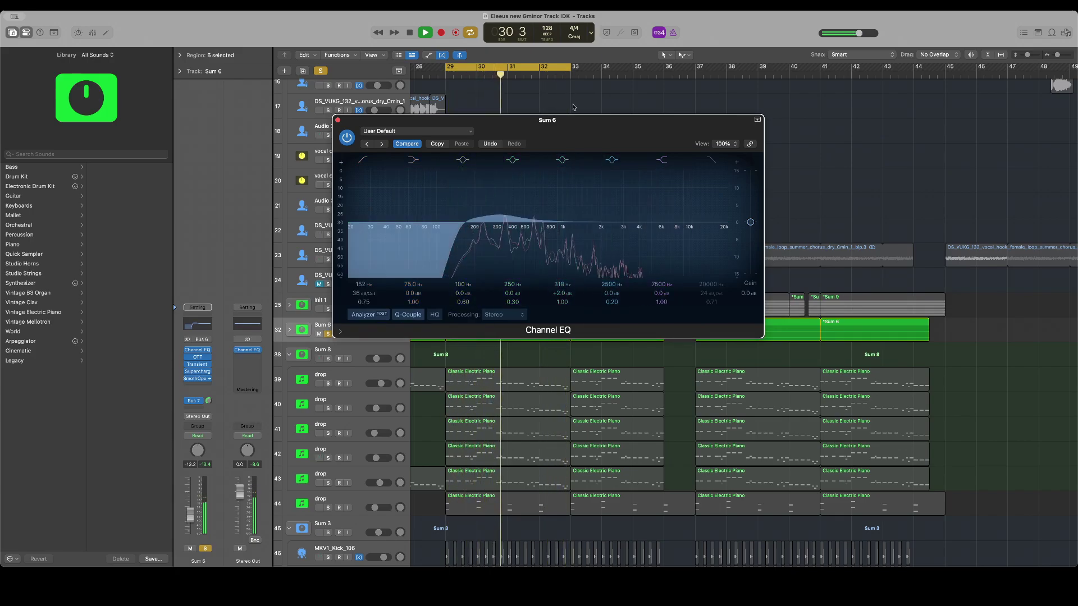
Place the Sum 6 and Init 1 EQ windows side by side and solo Init 1 together with Sum 6
drag(574, 119, 248, 47)
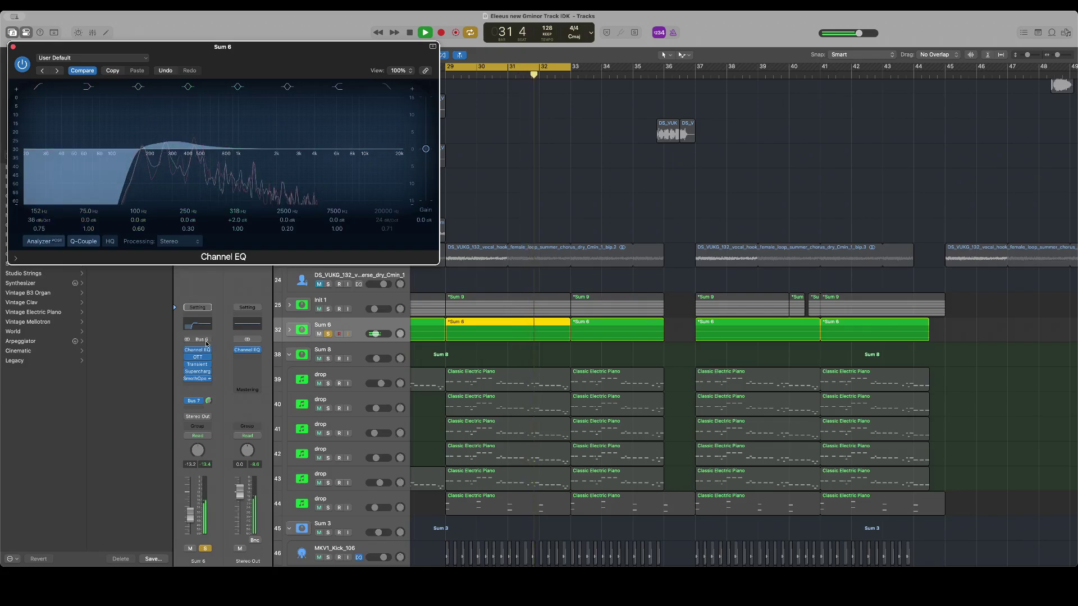
click(355, 300)
click(197, 328)
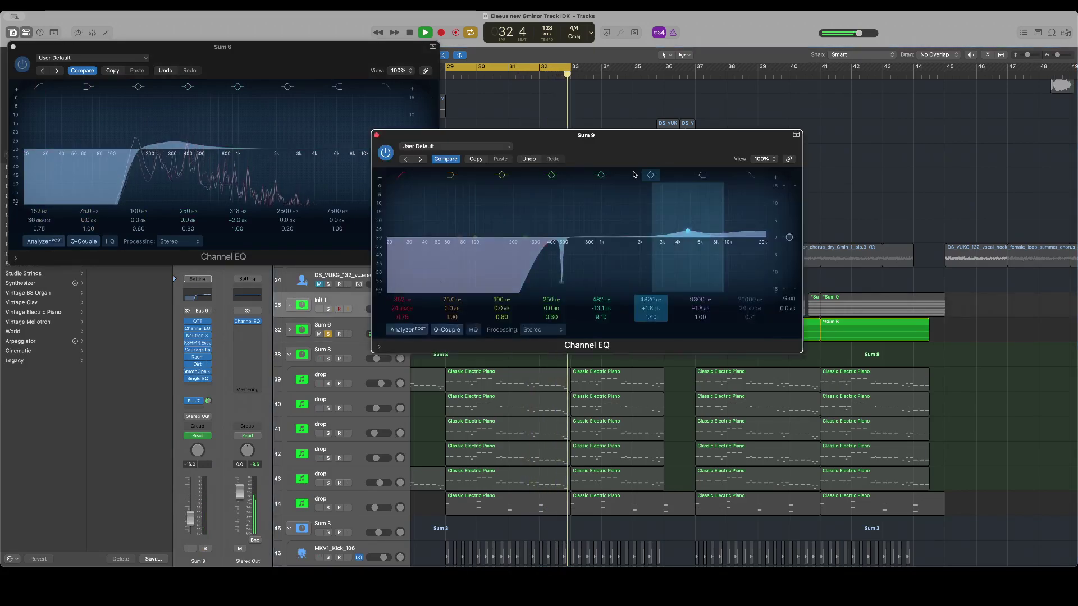
drag(640, 135, 710, 55)
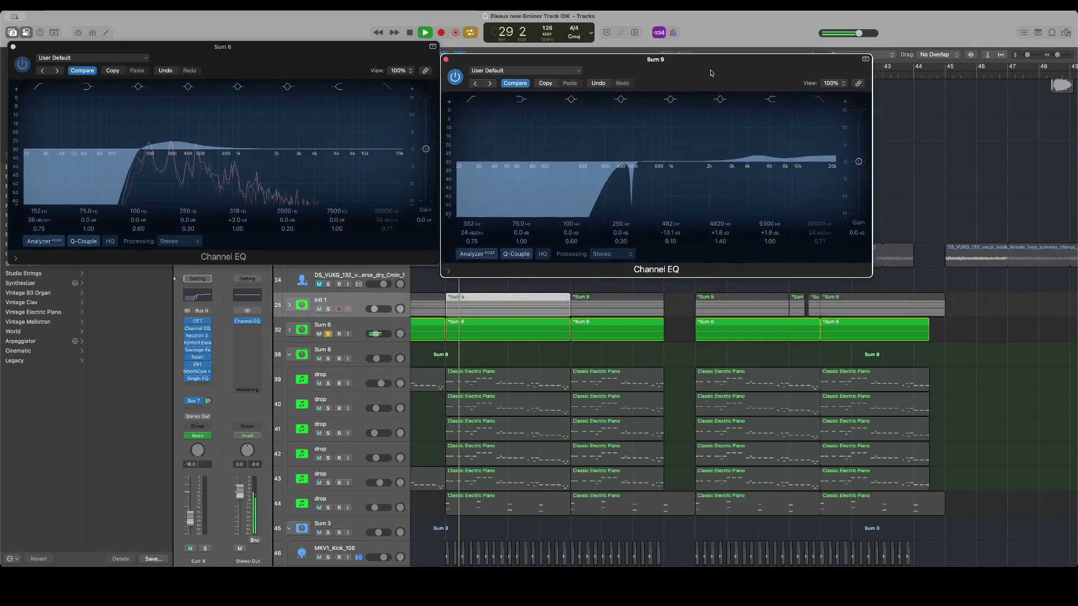
click(328, 309)
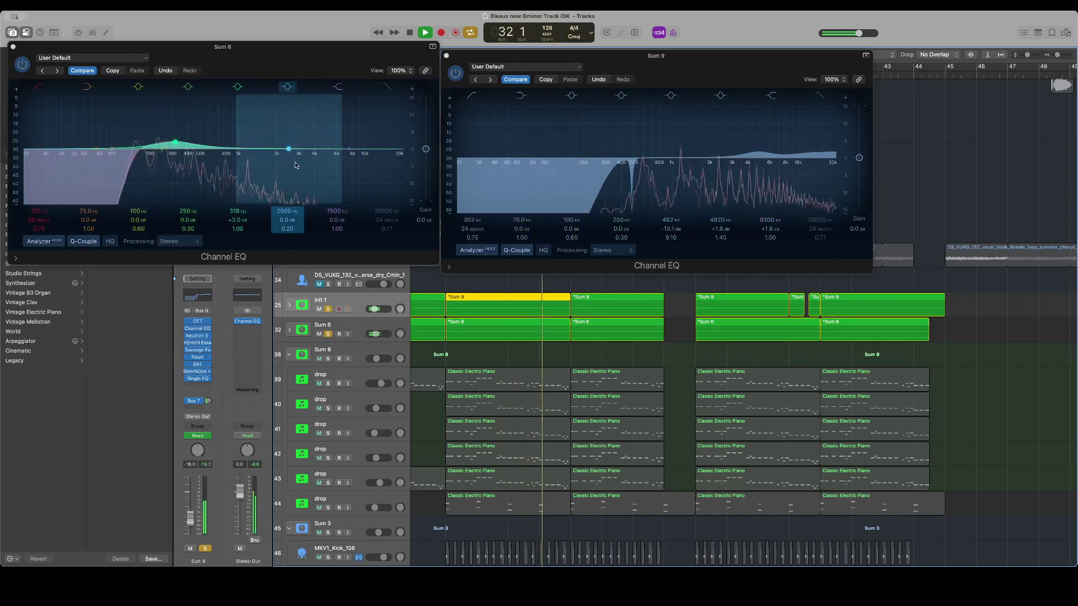
In the Sum 6 EQ, cut 2520 Hz by 1.4 dB with a Q of 1.00 and boost 382 Hz by 2.7 dB with a Q of 1.10
drag(289, 153, 290, 158)
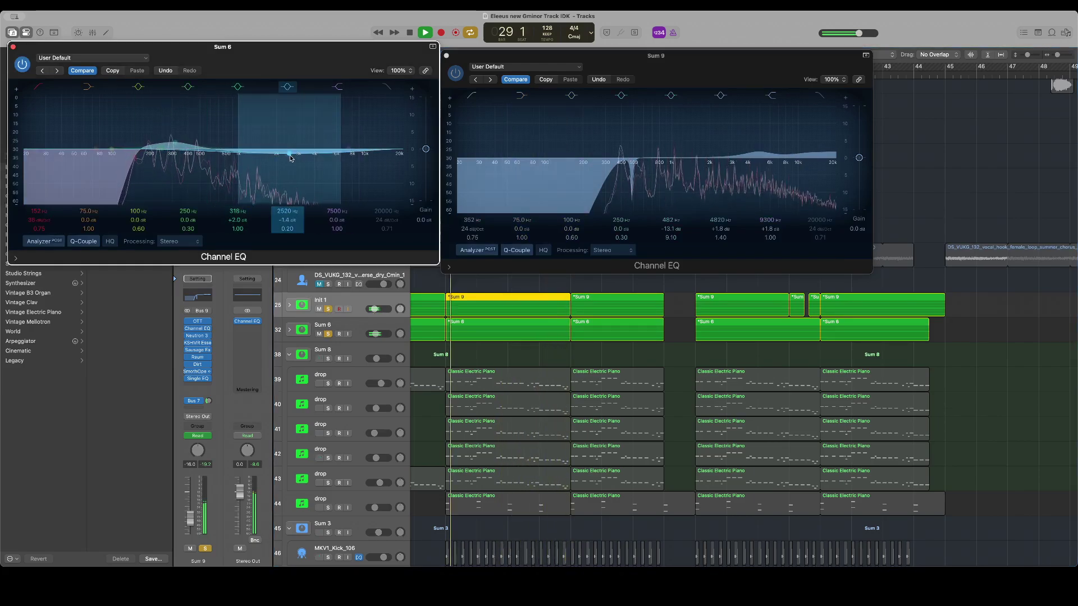
drag(287, 229, 288, 223)
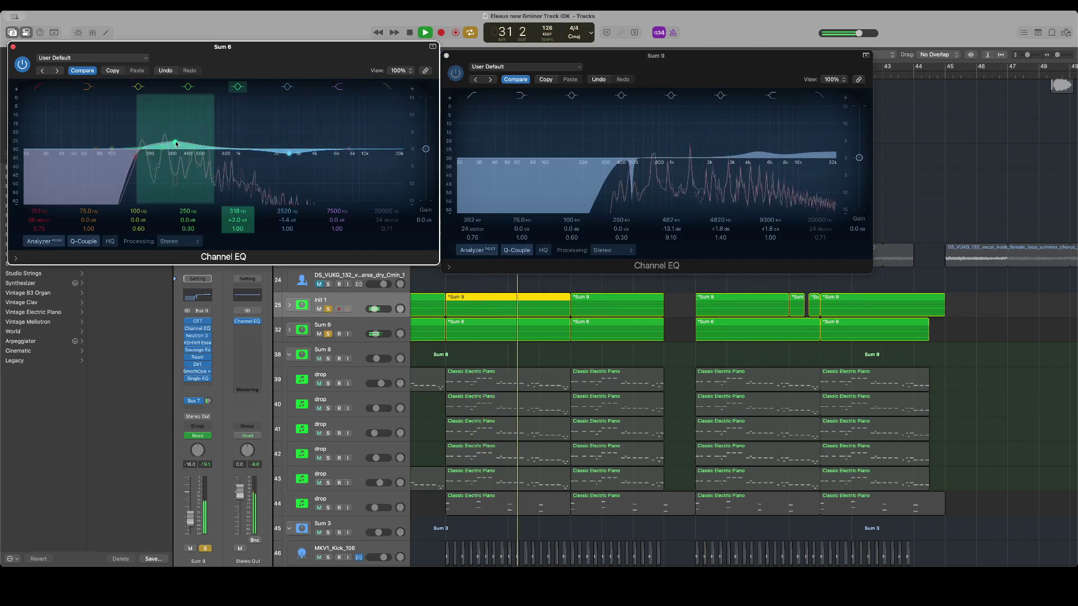
drag(175, 143, 184, 138)
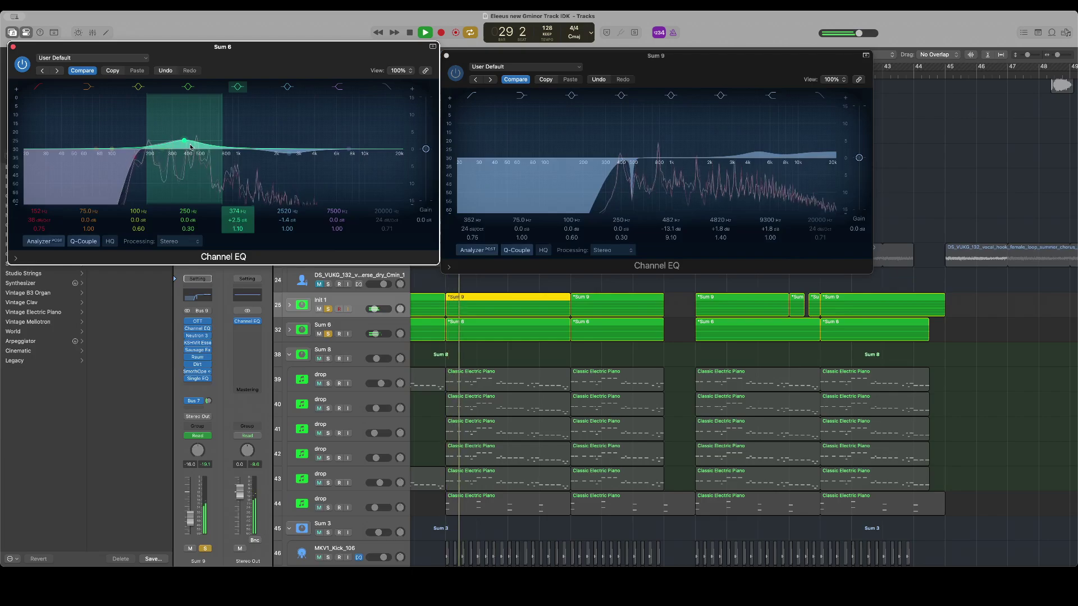
drag(53, 54, 107, 49)
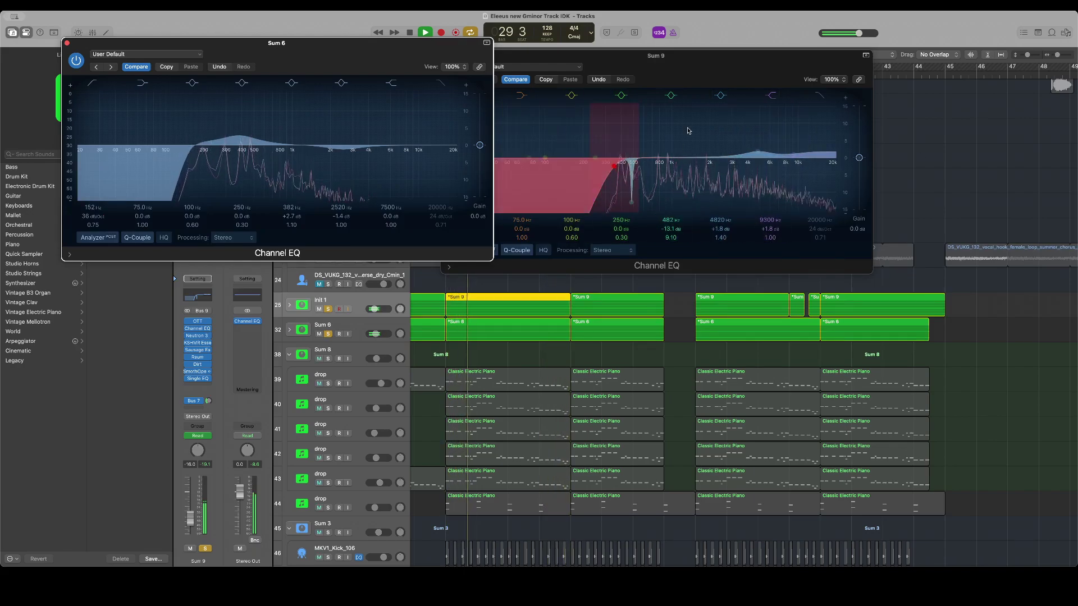
drag(602, 57, 598, 58)
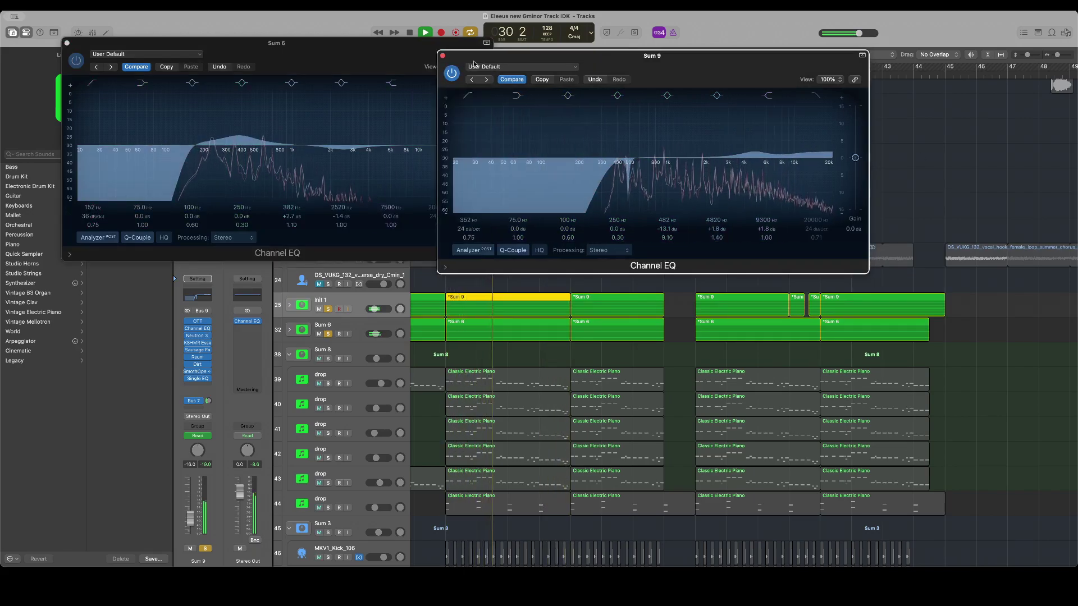
click(443, 57)
click(67, 43)
key(space)
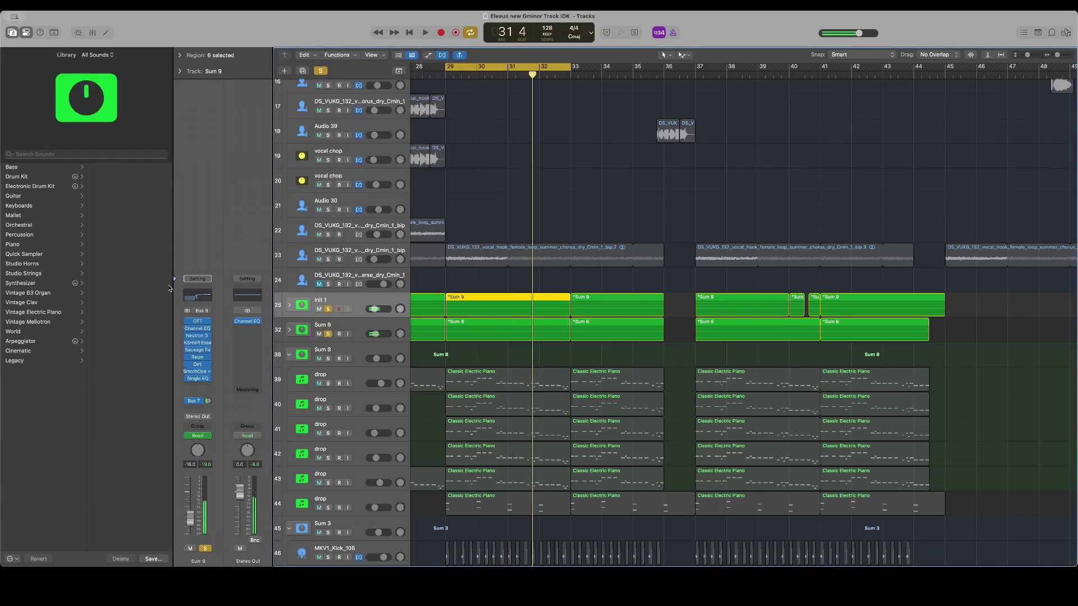
Collapse the Sum 8 stack, solo it alongside Init 1 and Sum 6, and select it during playback
click(290, 353)
click(329, 359)
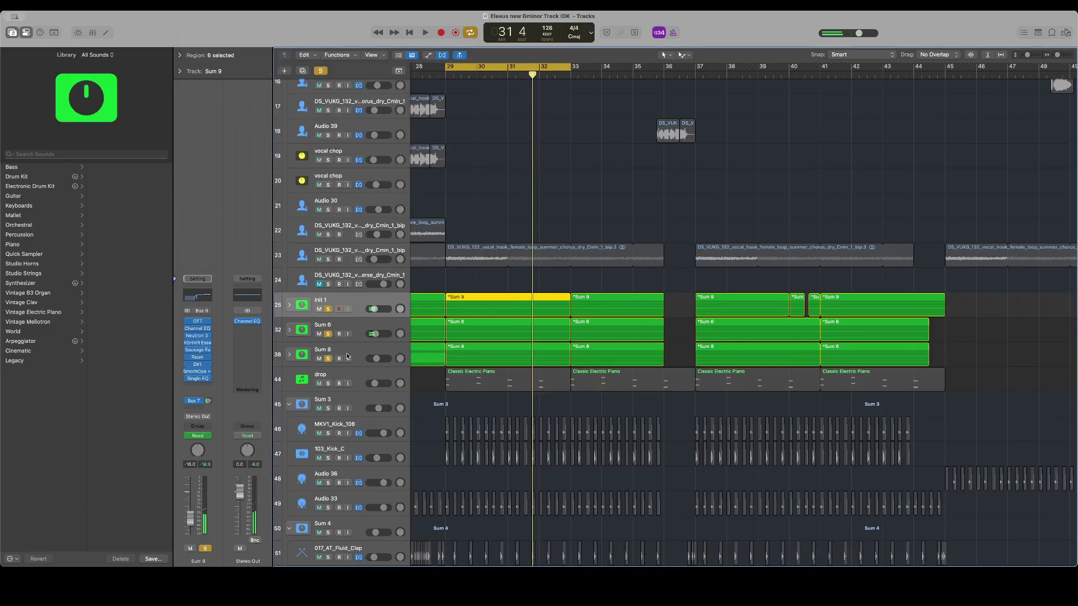
key(space)
click(351, 352)
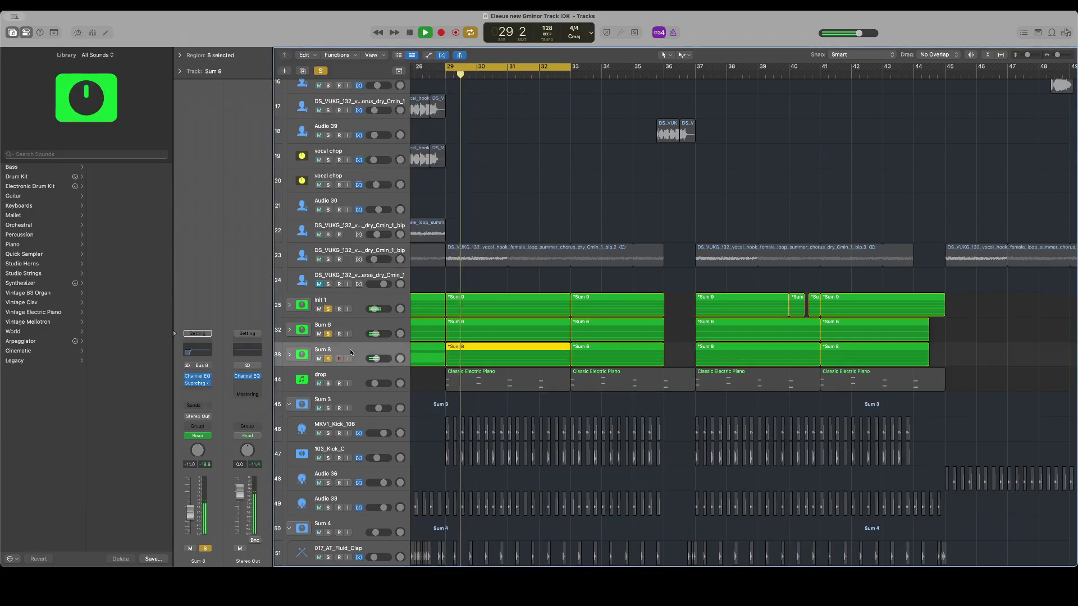
Open the EQs of the Sum 8 and Sum 6 stacks and arrange both windows for comparison
click(198, 350)
click(438, 235)
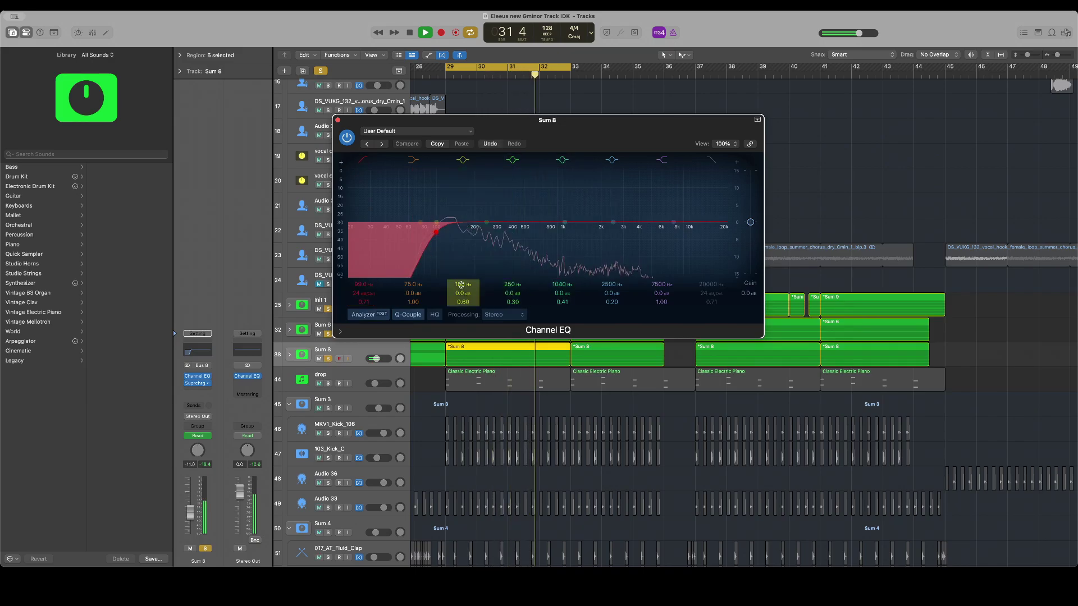
click(318, 326)
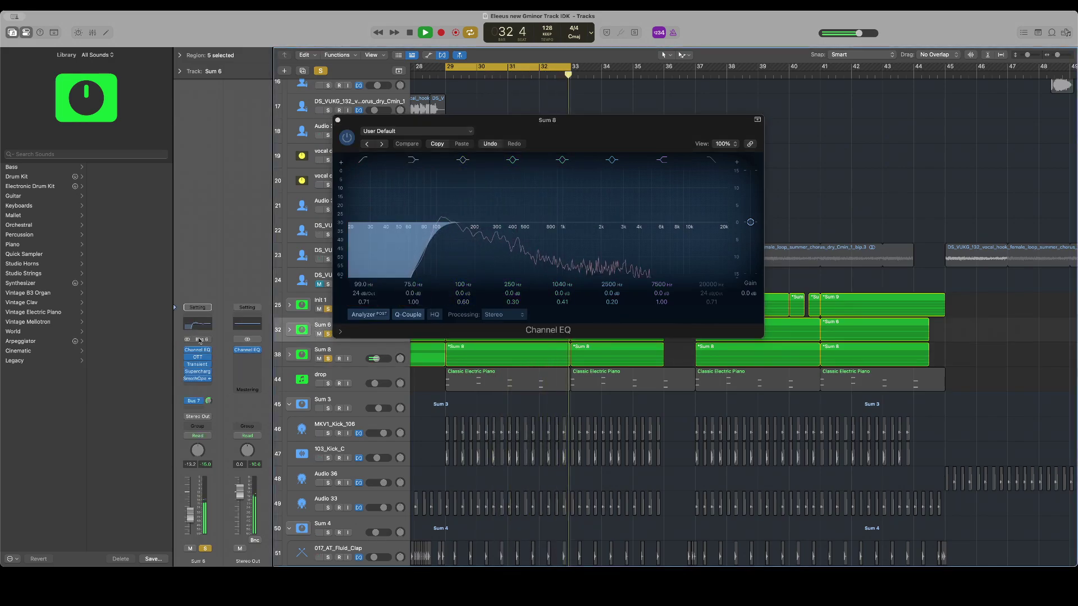
click(197, 349)
drag(339, 60, 237, 113)
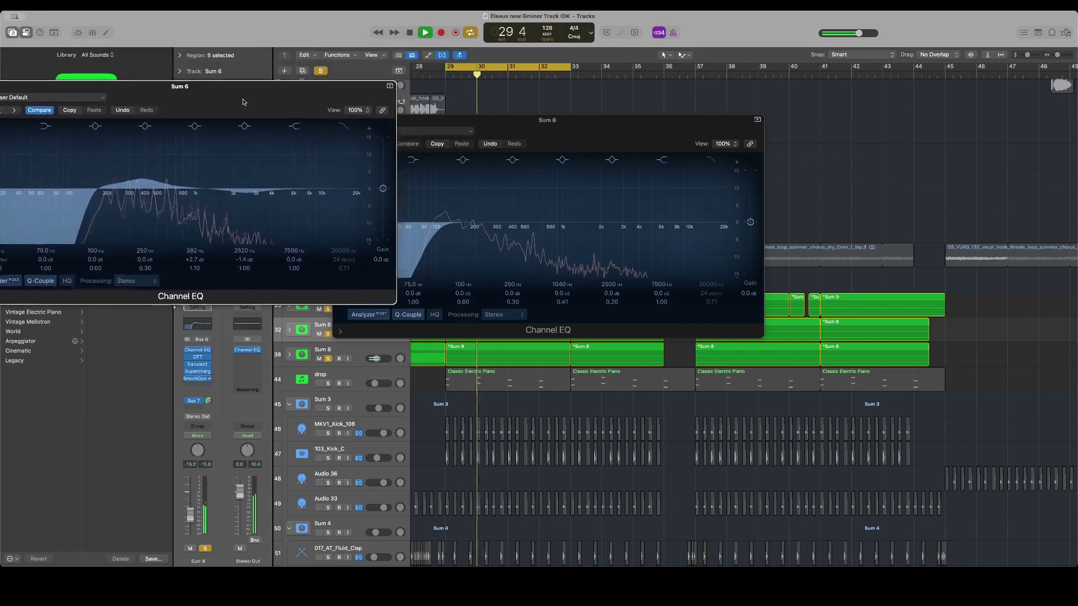
In the Sum 8 EQ, boost 162 Hz by 3.4 dB with a Q of 1.30 and 1970 Hz by 1.4 dB with a Q of 1.60
drag(489, 222, 470, 194)
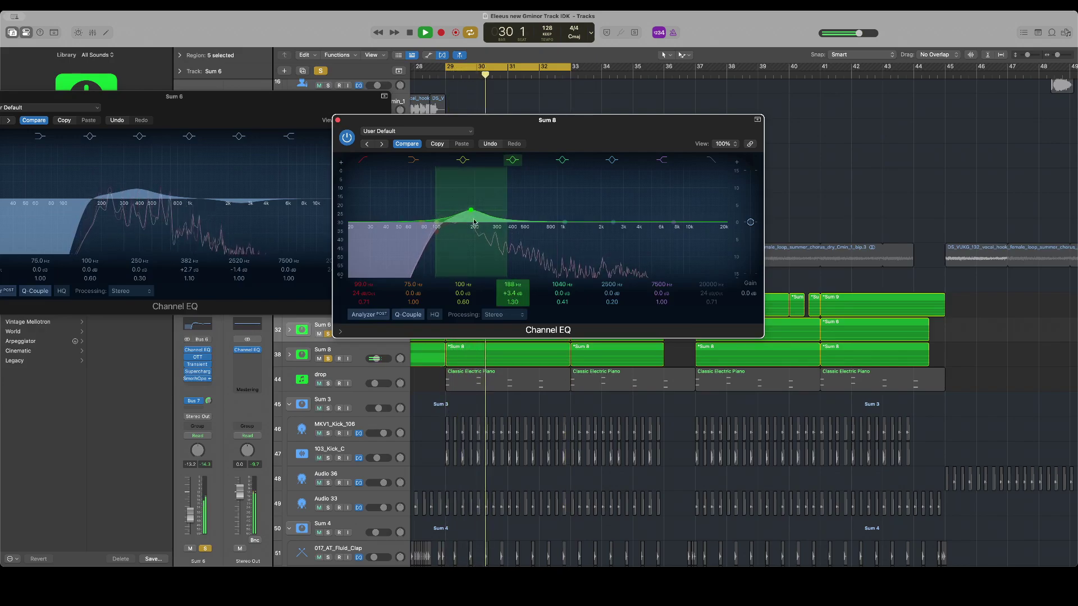
mouse_move(472, 211)
mouse_down()
mouse_move(463, 219)
mouse_move(469, 206)
mouse_up()
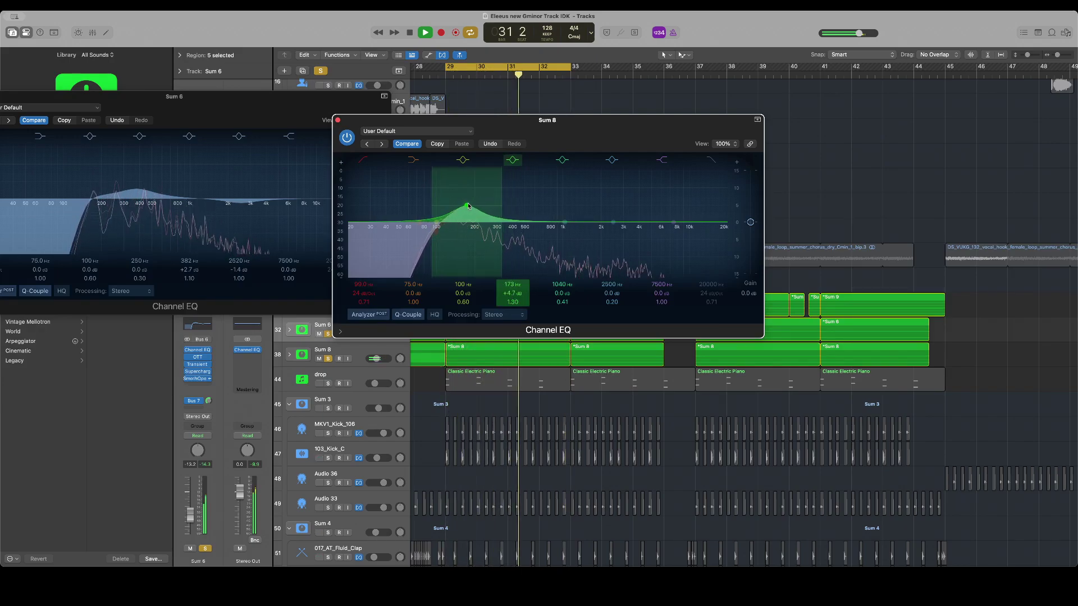
drag(612, 222, 613, 218)
drag(612, 303, 612, 280)
drag(621, 219, 605, 220)
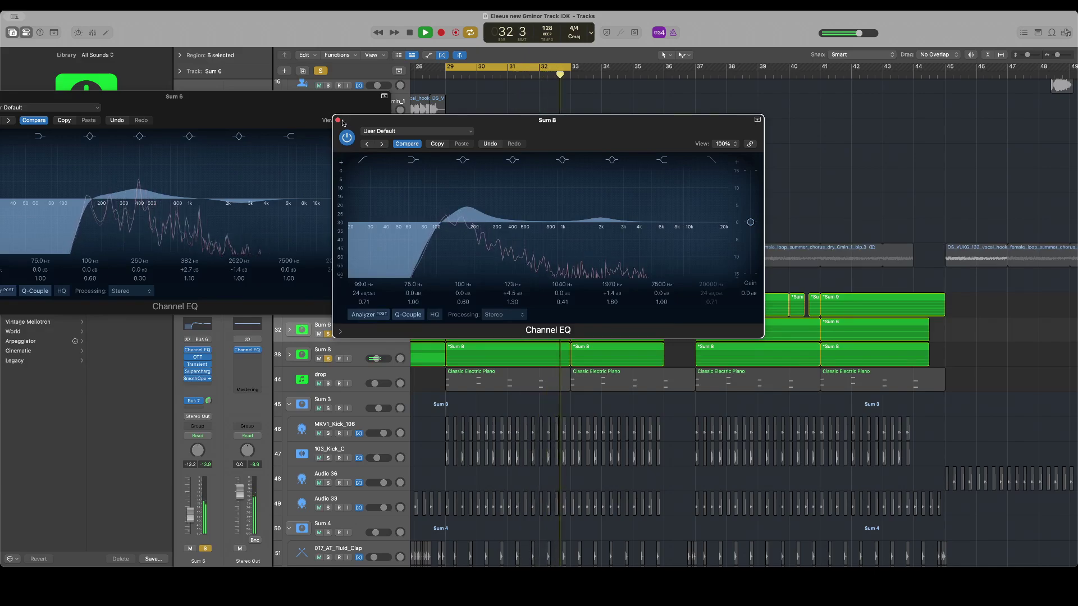
mouse_move(465, 209)
mouse_down()
mouse_move(462, 160)
mouse_move(463, 211)
mouse_up()
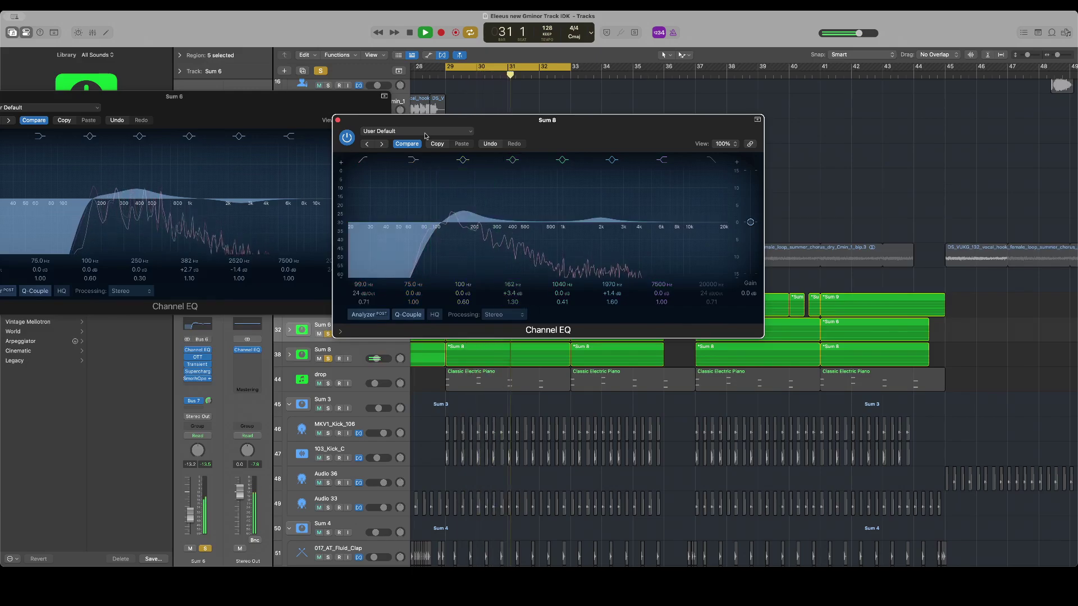
Close the Sum 8 and Sum 6 EQ windows, and clear all solos to audition the full mix
click(338, 120)
drag(294, 115, 604, 103)
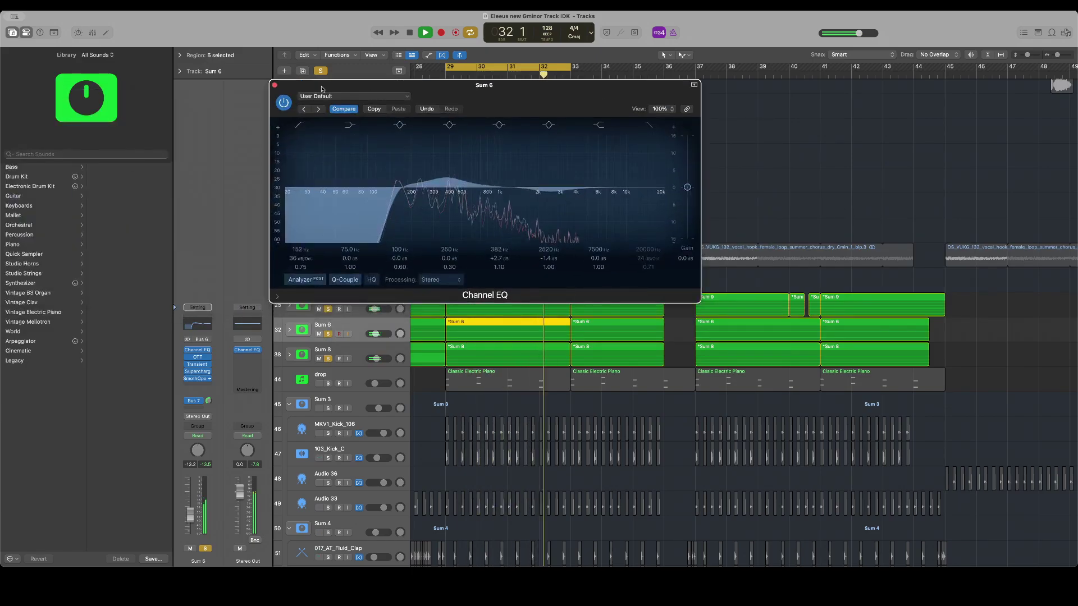
click(274, 86)
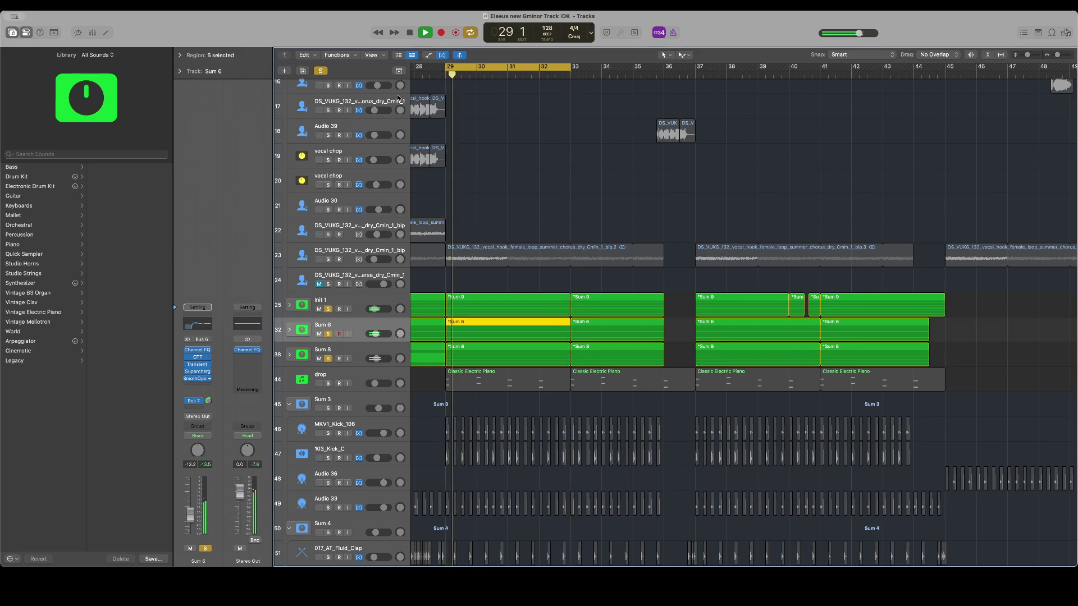
click(321, 75)
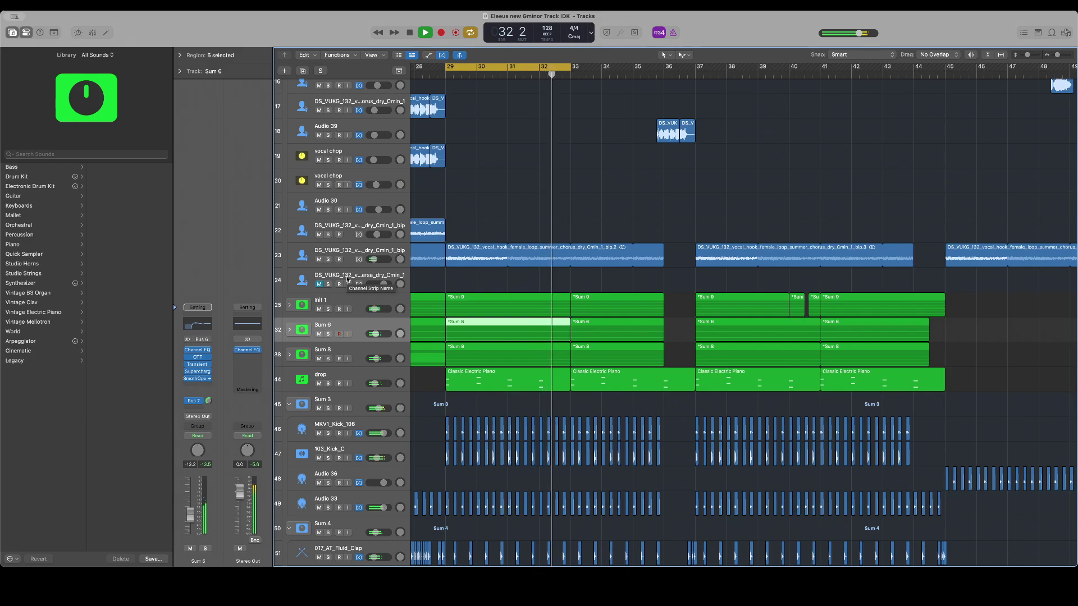
key(space)
Open the Channel EQ of the drop track below Sum 8 and solo that track during playback
click(355, 379)
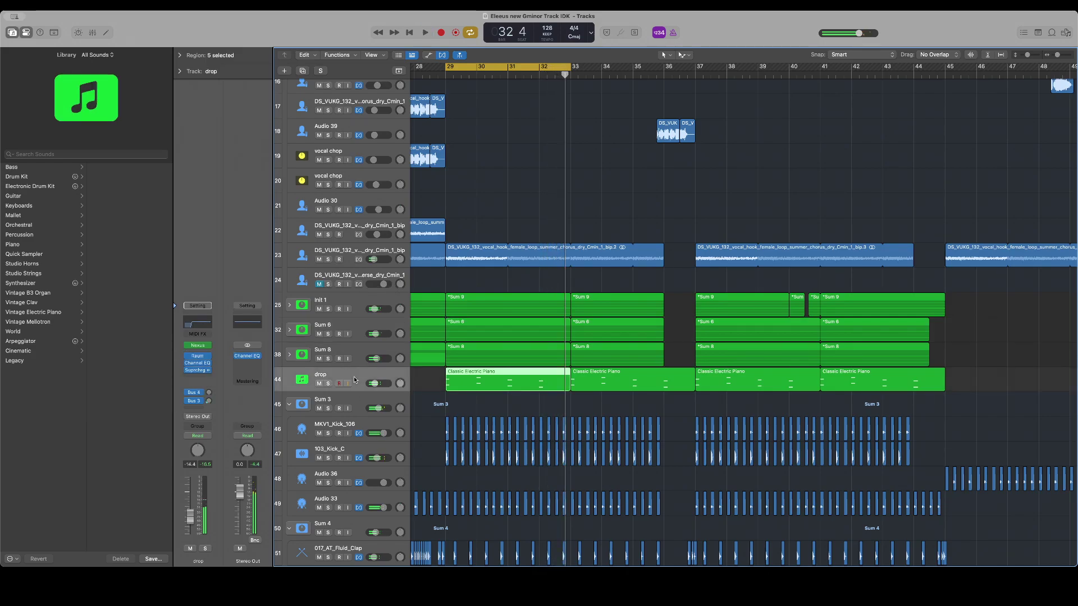
click(197, 363)
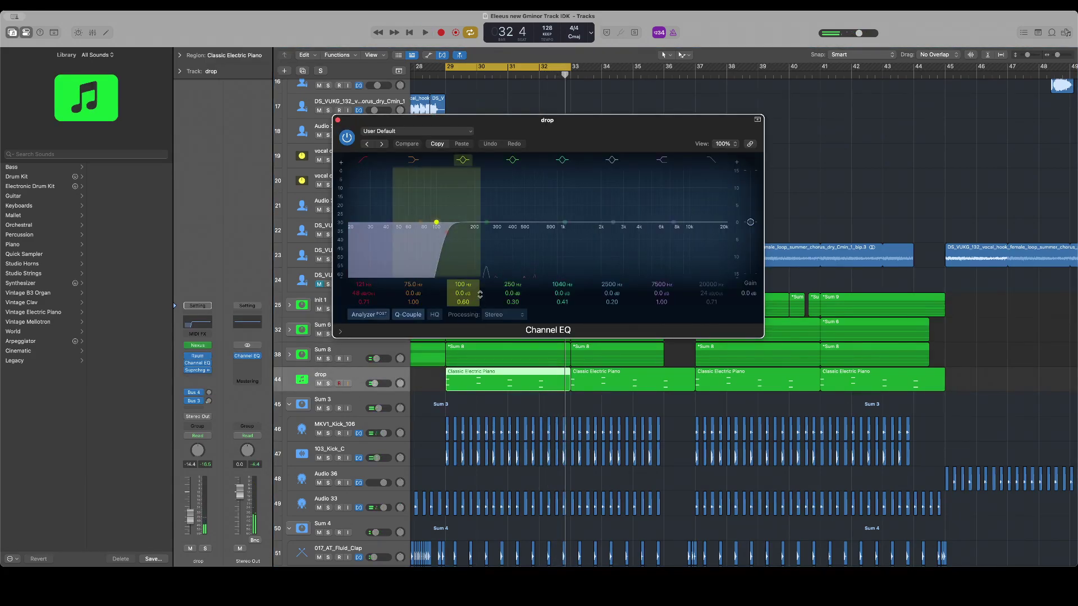
key(space)
key(s)
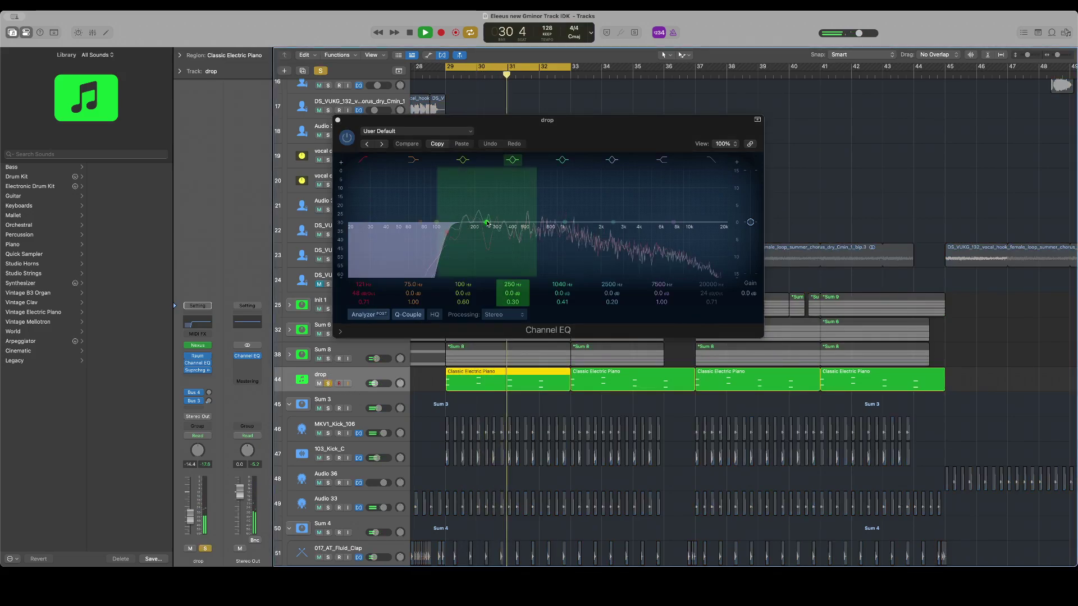
drag(554, 149, 547, 121)
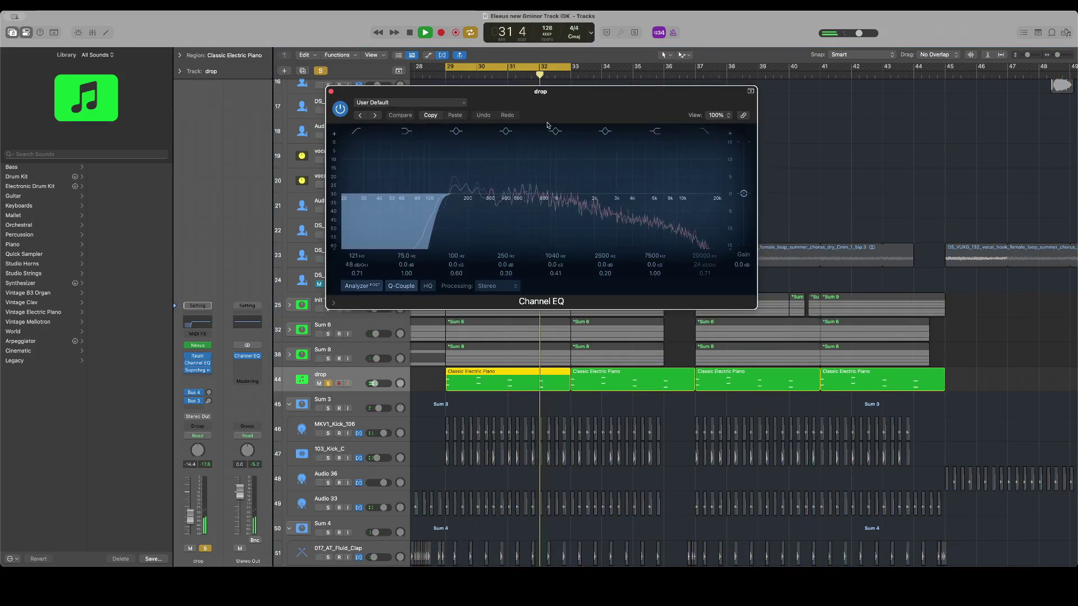
In the drop track's EQ, cut 3840 Hz by 2.2 dB with a Q of 0.20, nudge the low cut, and close the EQ
drag(610, 191, 629, 200)
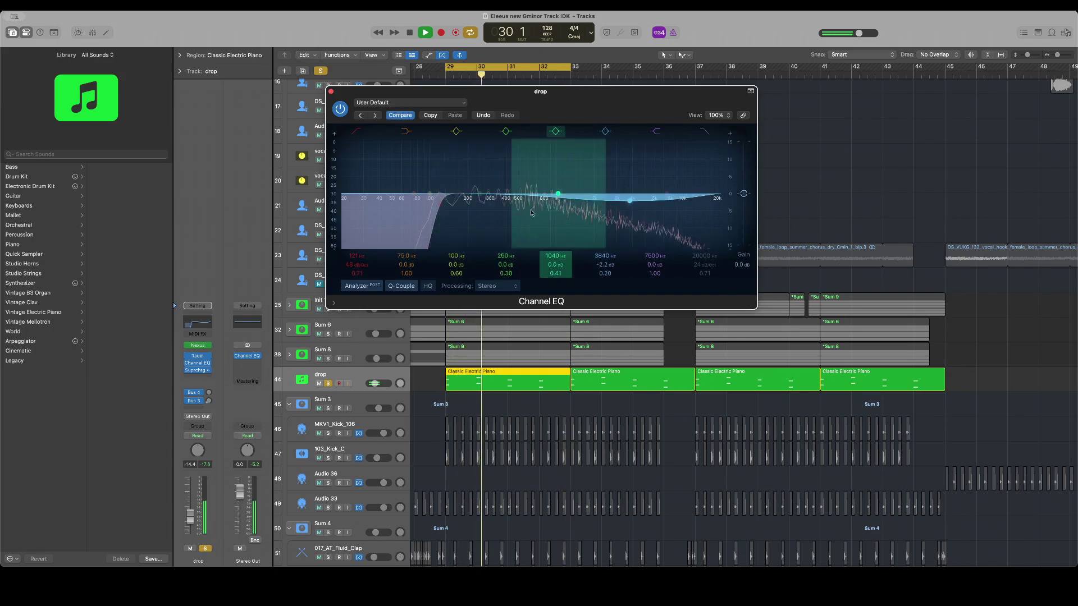
drag(440, 204, 438, 205)
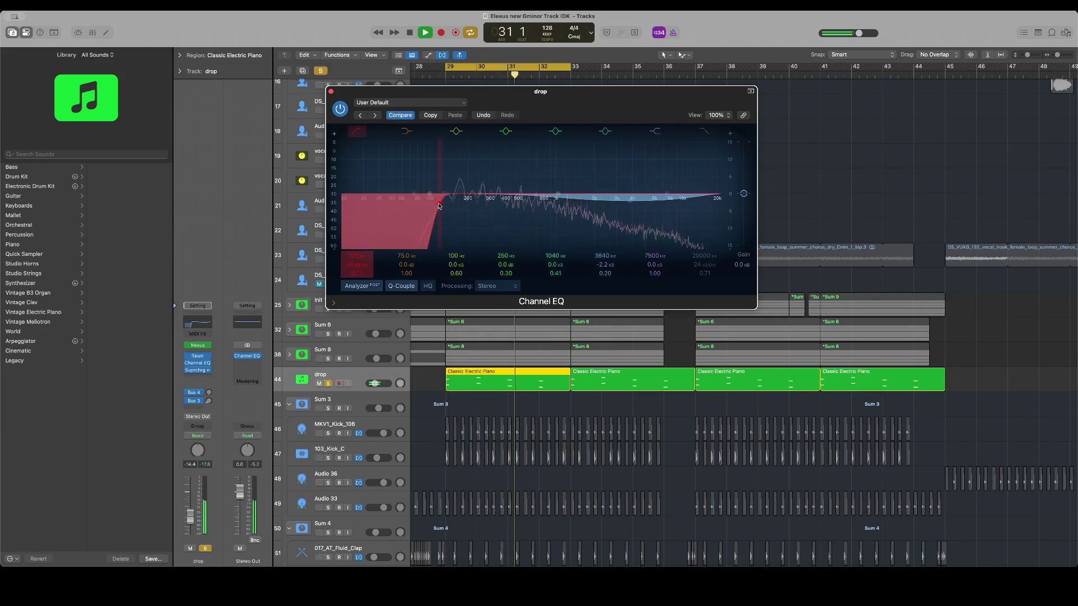
key(space)
click(331, 91)
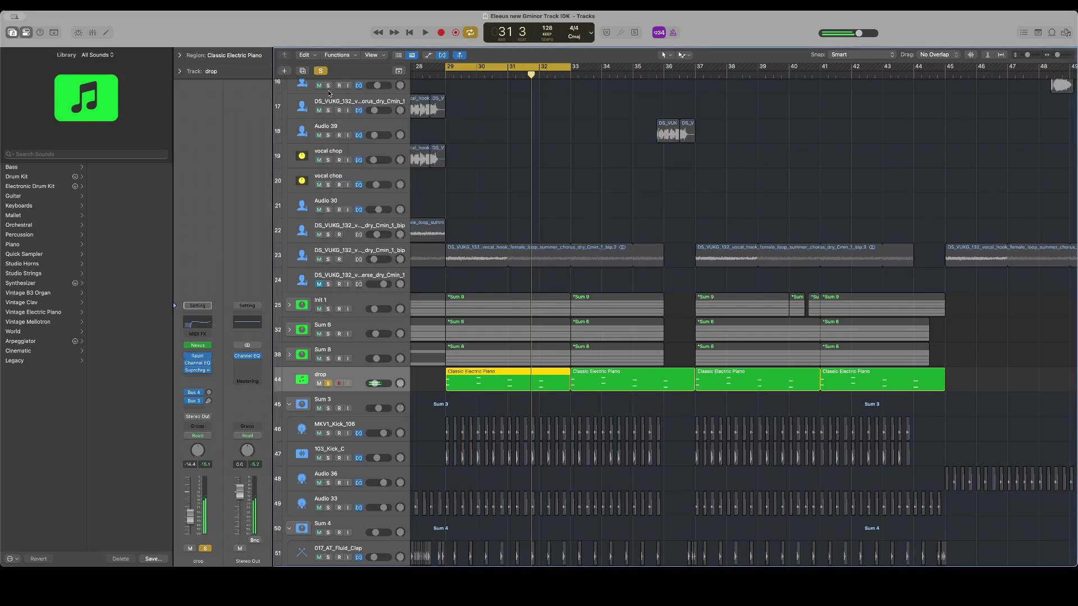
Solo Sum 8, Sum 6 and Init 1 together with the drop track and play the loop
drag(331, 361, 329, 358)
drag(328, 359, 327, 304)
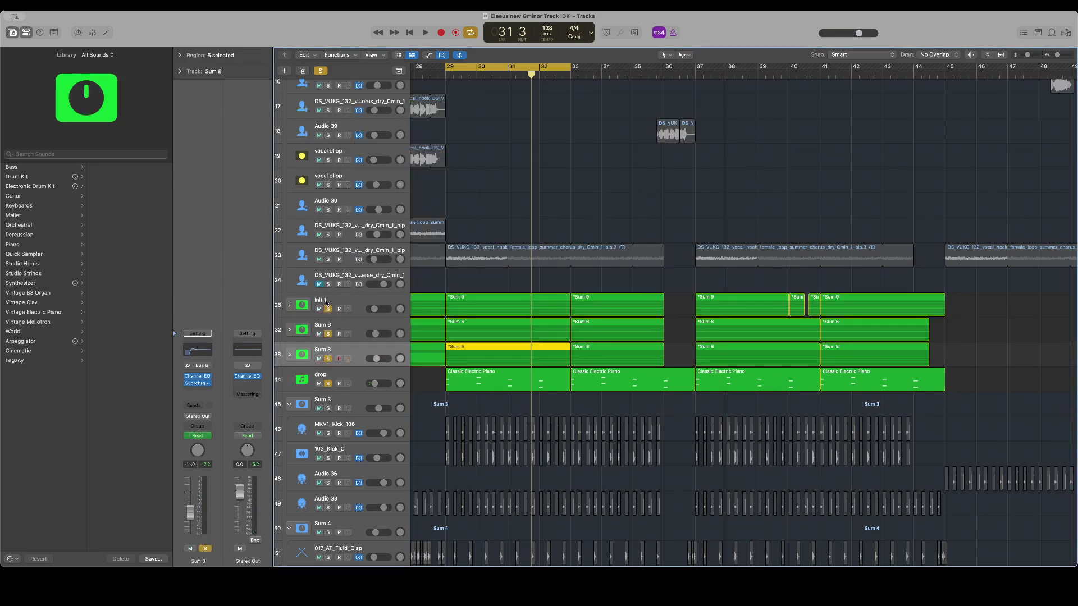
key(space)
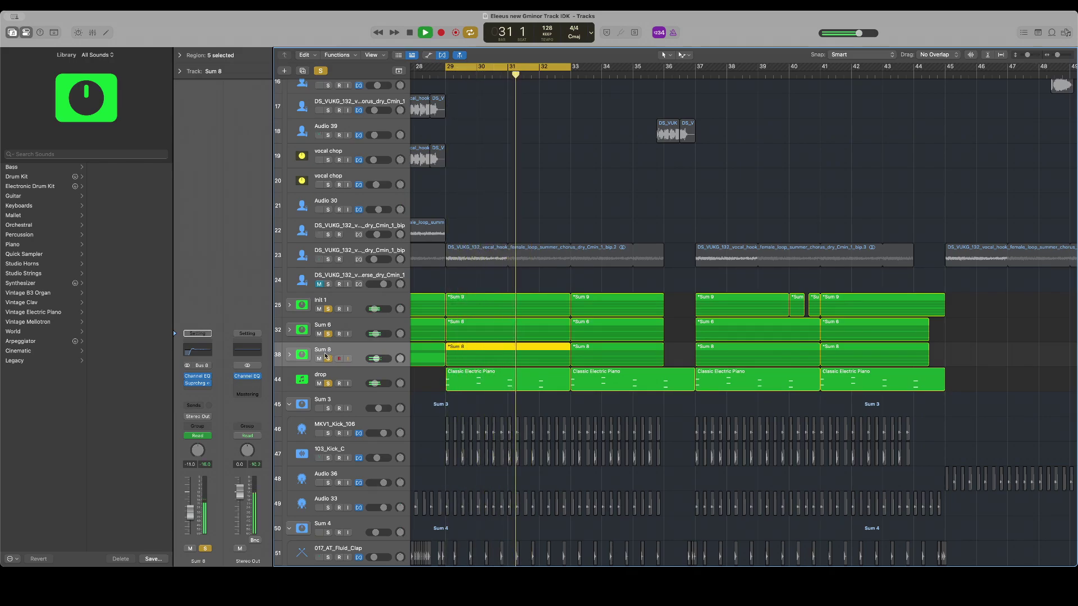
Add the Sum 3 kick stack and the Sum 4 clap stack to the solo group and audition them with the synths
scroll(357, 348, down, 4)
key(space)
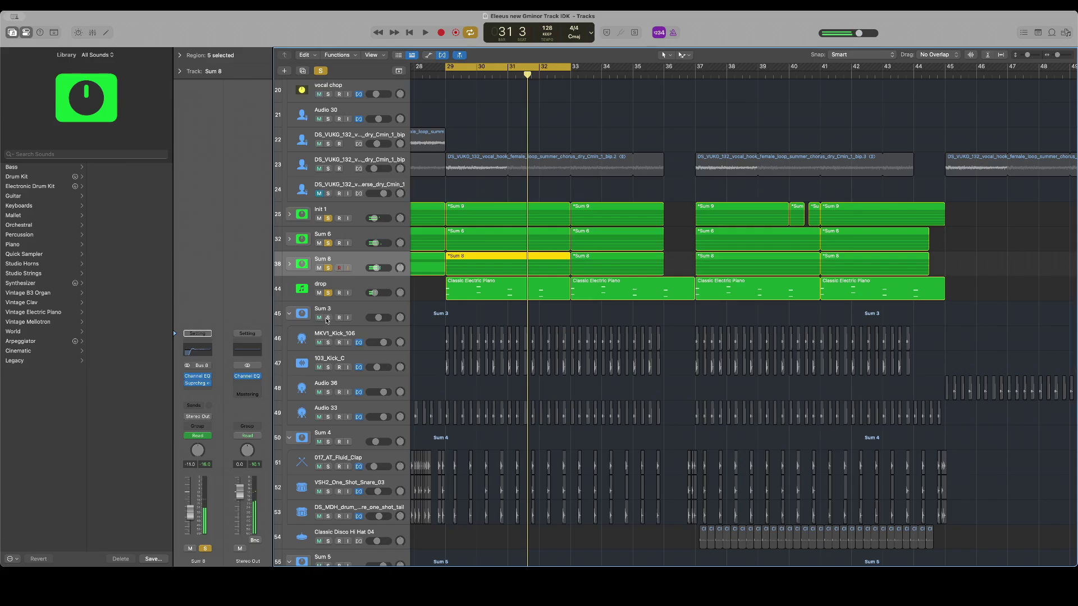
click(328, 318)
key(space)
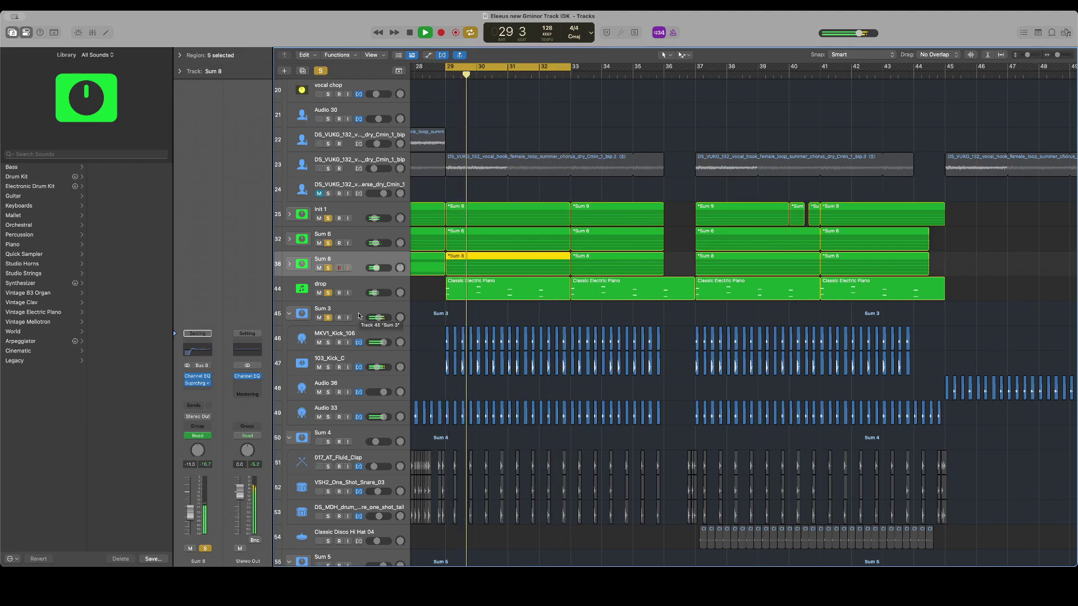
key(space)
scroll(364, 398, down, 1)
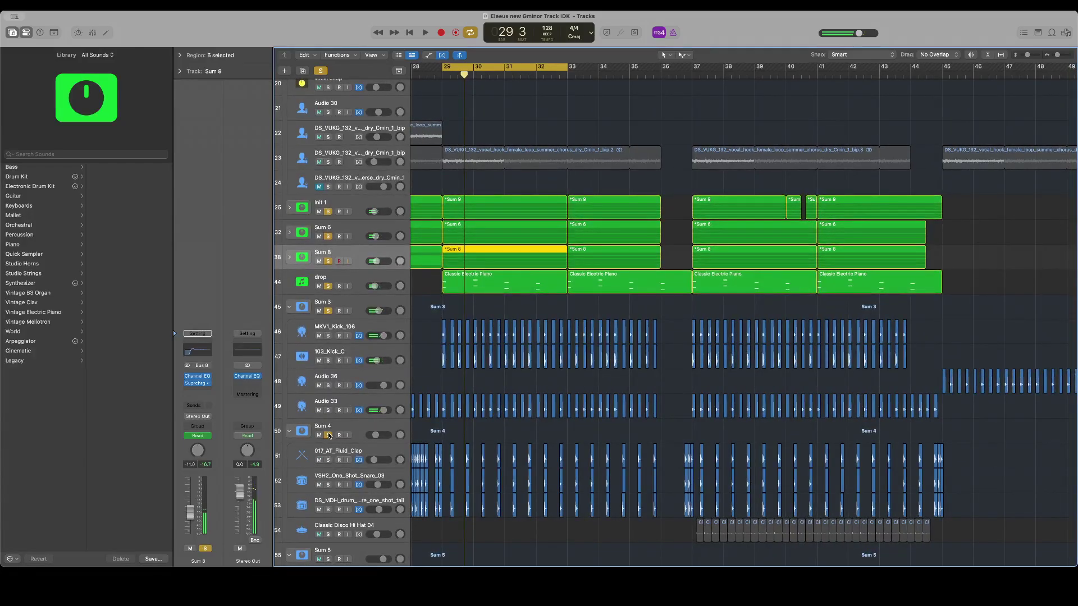
key(space)
scroll(332, 430, down, 5)
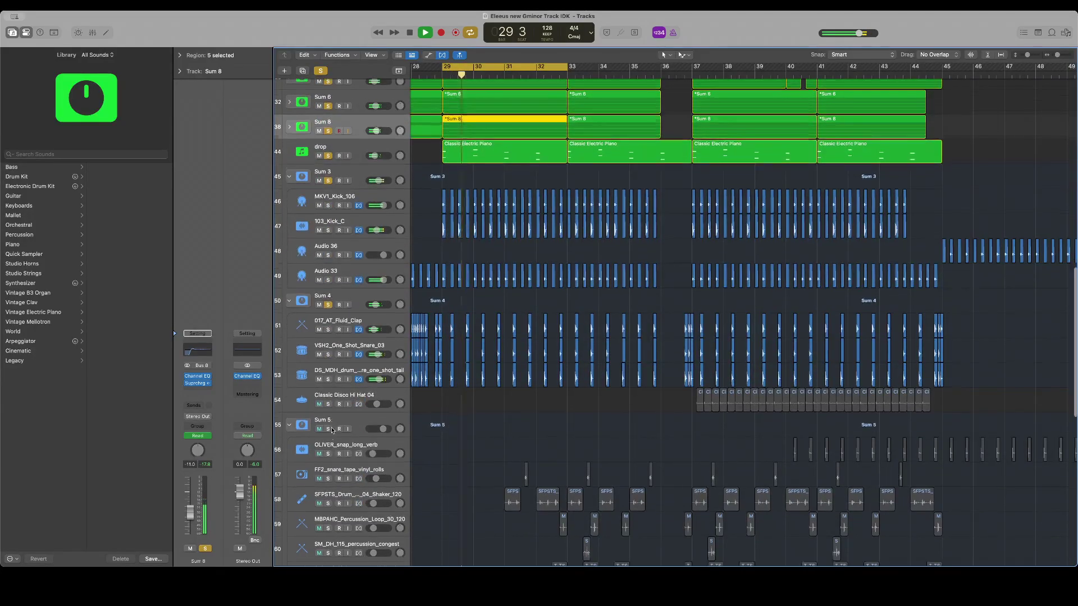
Open the Sum 4 stack's Channel EQ, move its window clear of the track list, and leave only Sum 4 soloed
click(349, 292)
click(197, 376)
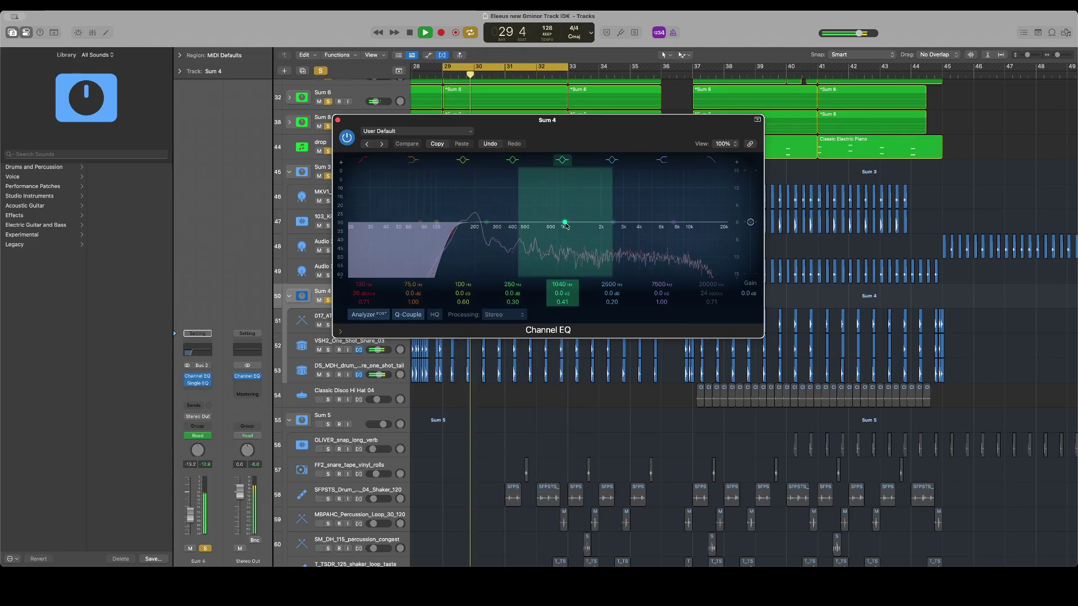
key(space)
drag(355, 125, 421, 121)
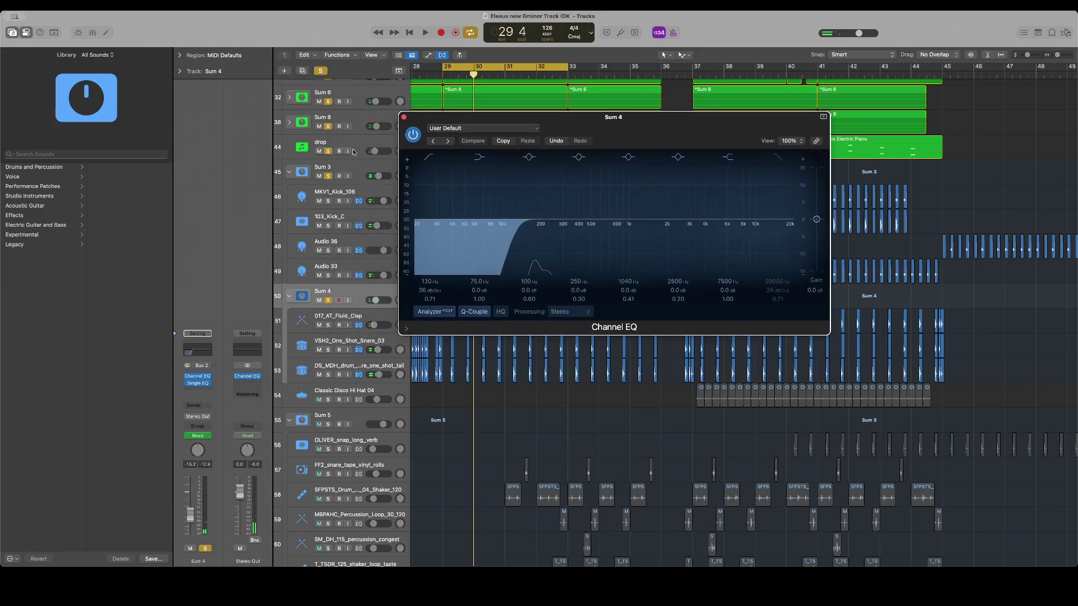
key(space)
scroll(337, 213, up, 3)
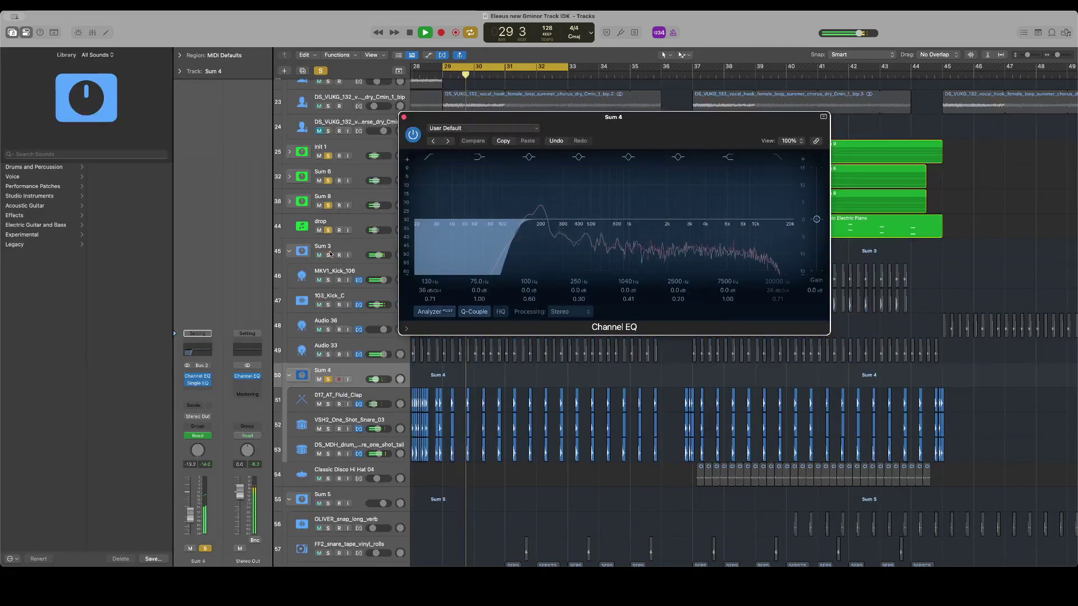
click(329, 254)
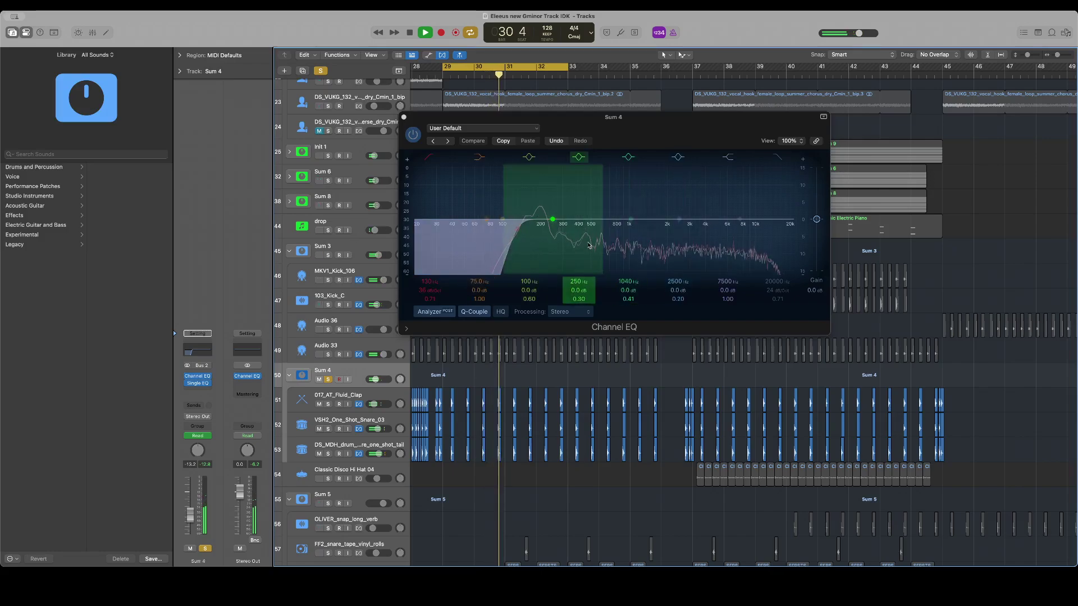
In the Sum 4 EQ, cut 840 Hz by 1.8 dB, boost 4120 Hz by 1.8 dB and 226 Hz by 2.2 dB, and close it
drag(631, 223, 631, 224)
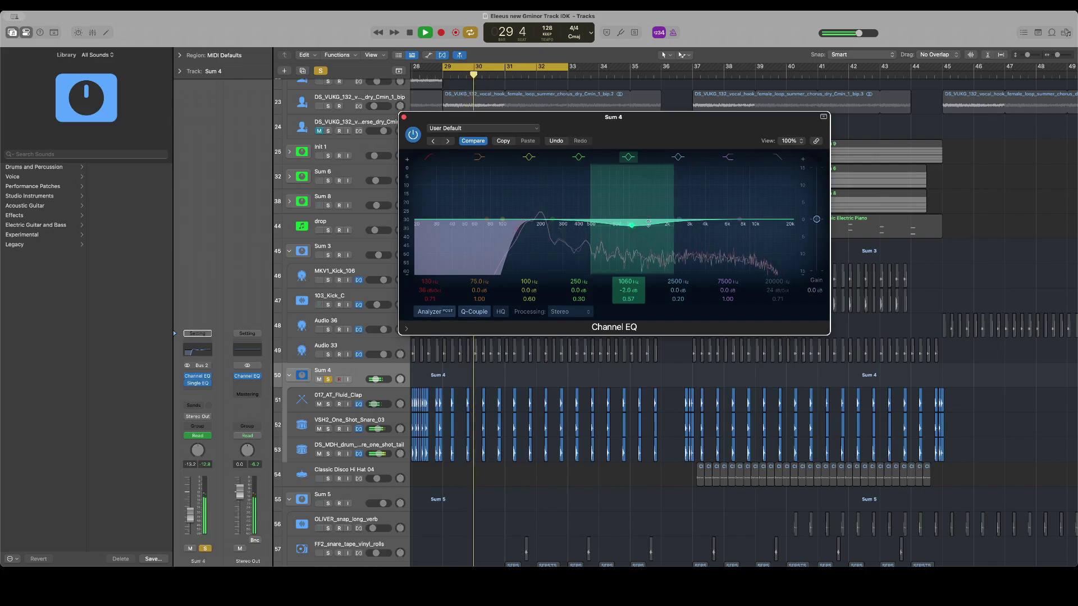
drag(679, 220, 708, 209)
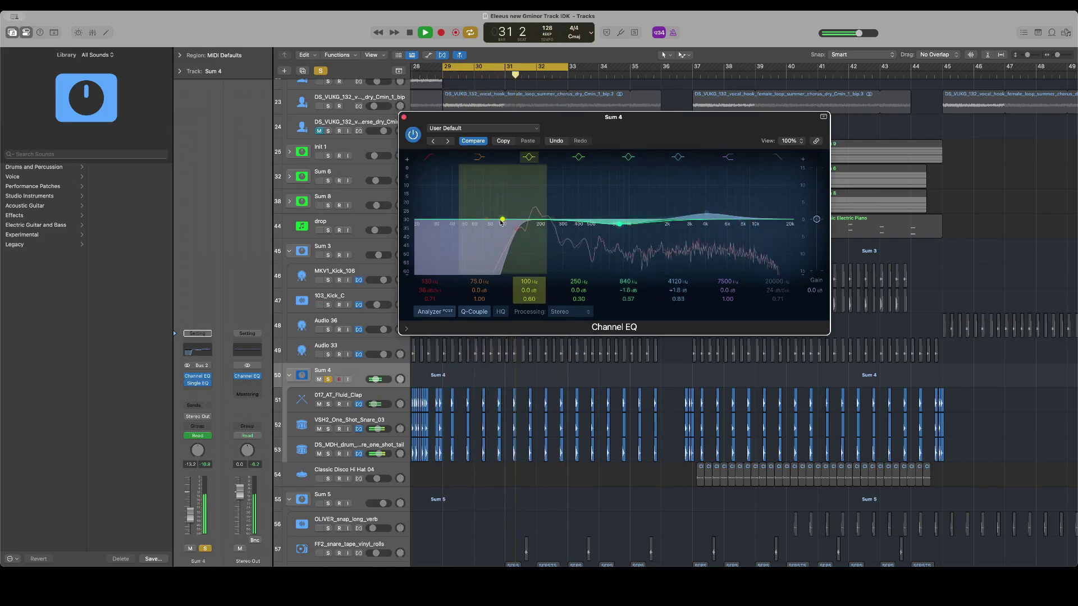
drag(545, 217, 544, 217)
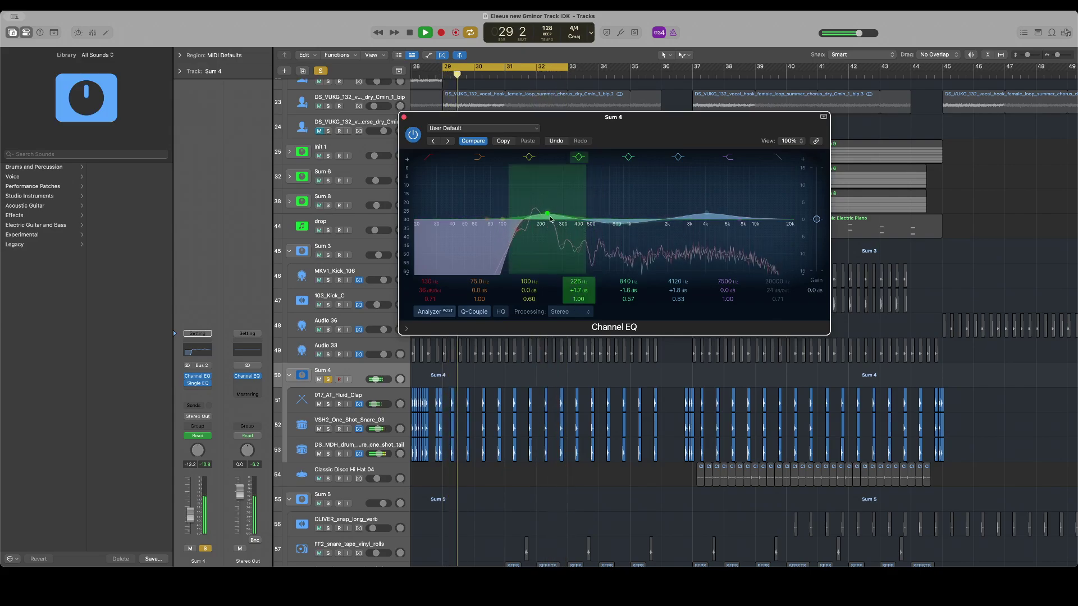
drag(548, 218, 549, 217)
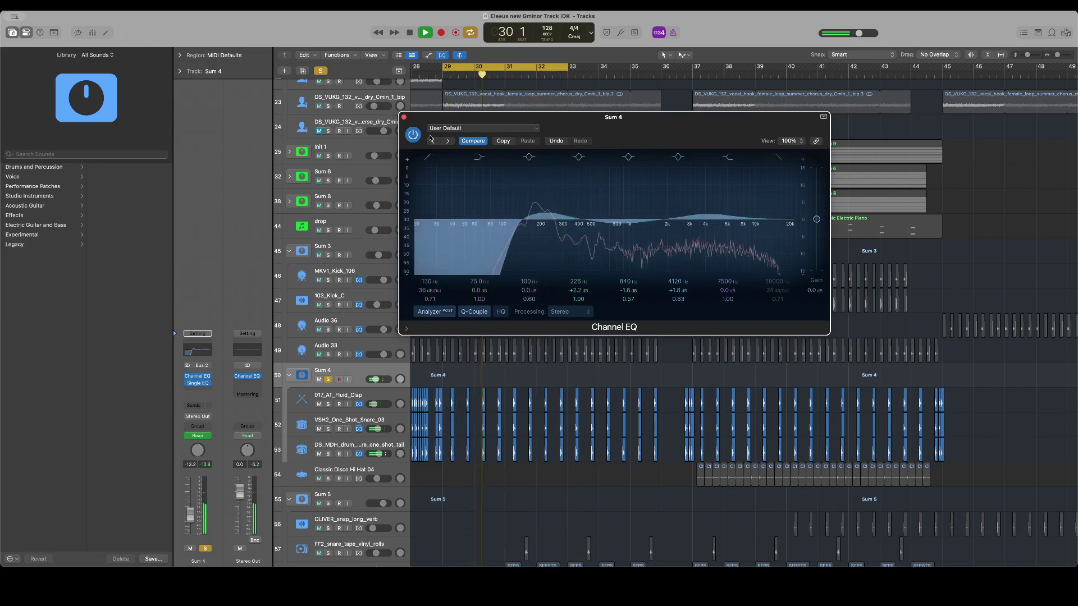
click(404, 118)
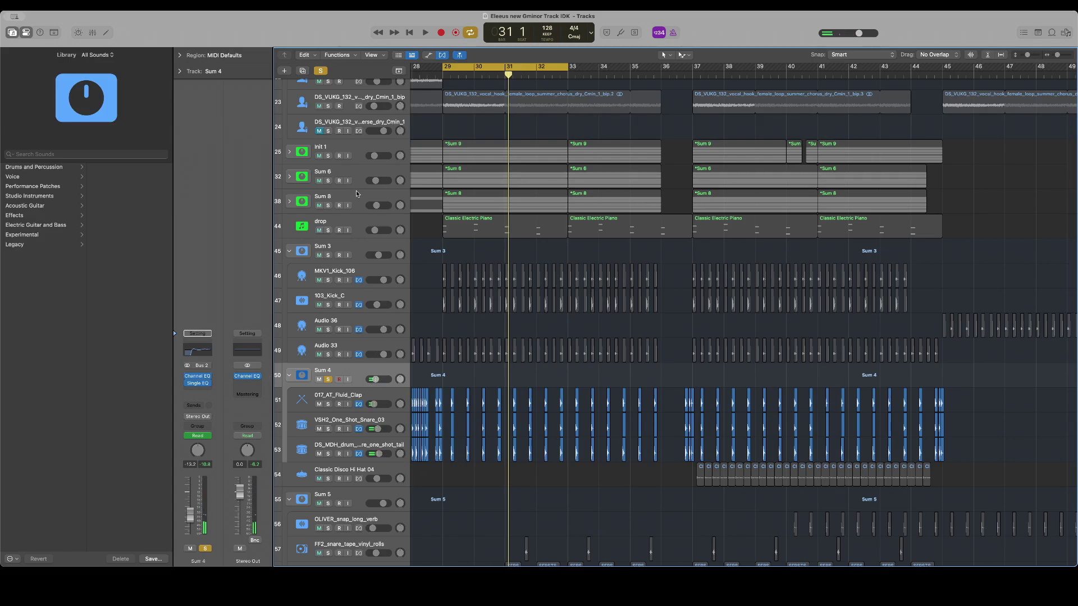
Solo Sum 6 alongside Sum 4, expand the Sum 6 stack, and play the loop
click(327, 206)
click(328, 182)
click(328, 206)
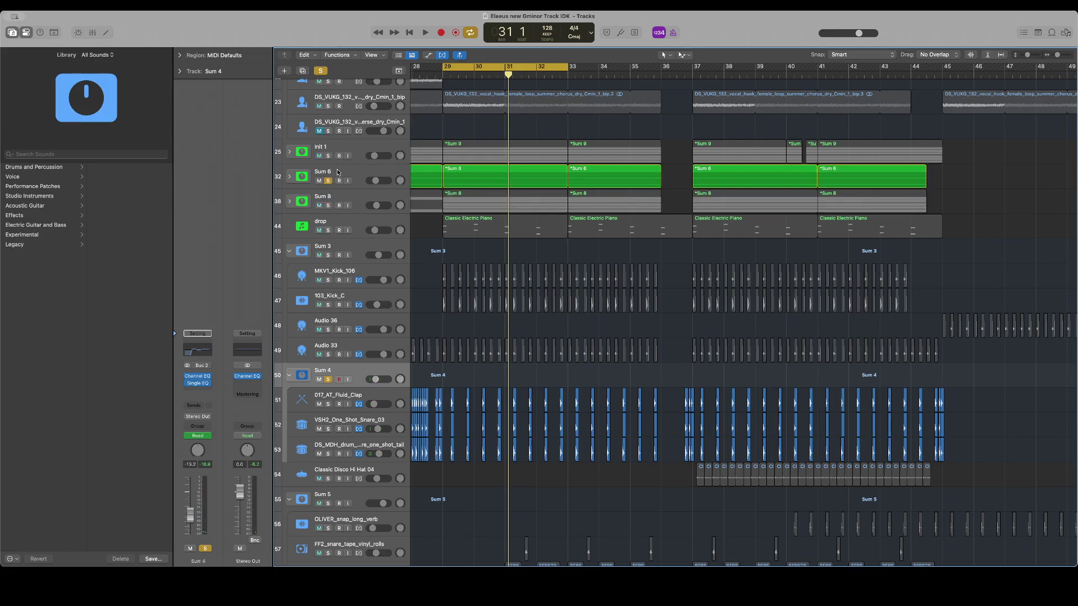
click(318, 172)
click(288, 179)
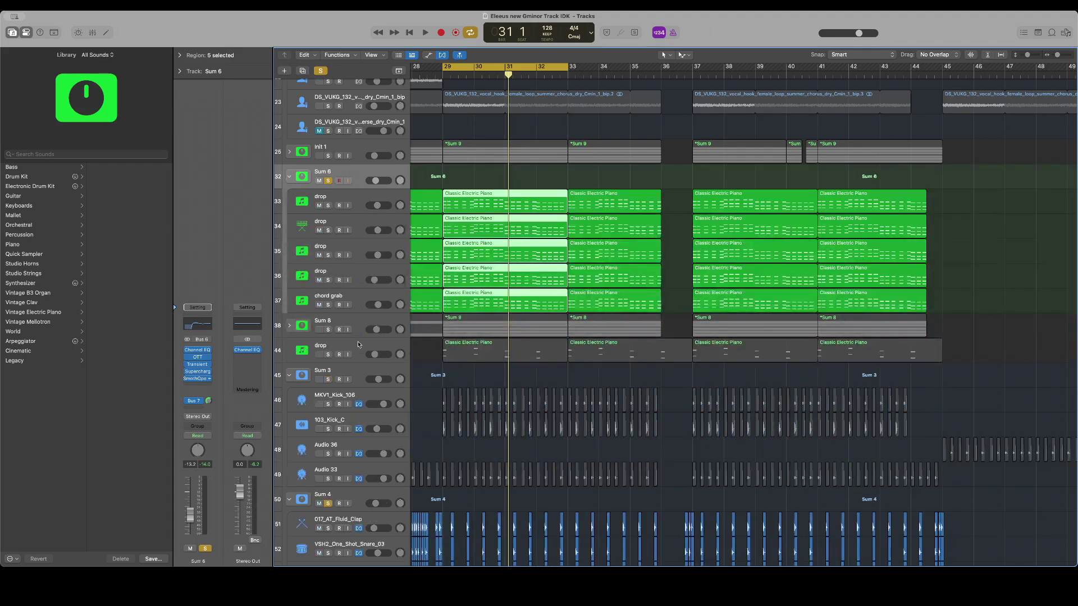
key(space)
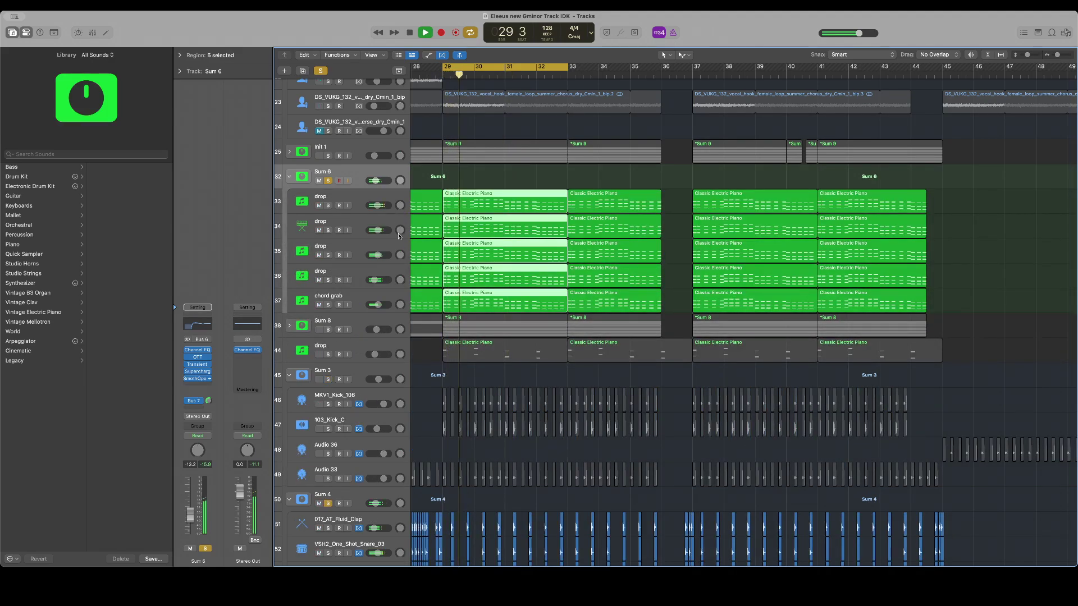
Insert a stereo Ozone Imager 2 on the Sum 6 stack, directly ahead of Smooth Operator
mouse_move(400, 206)
mouse_down()
mouse_move(399, 262)
mouse_move(400, 193)
mouse_up()
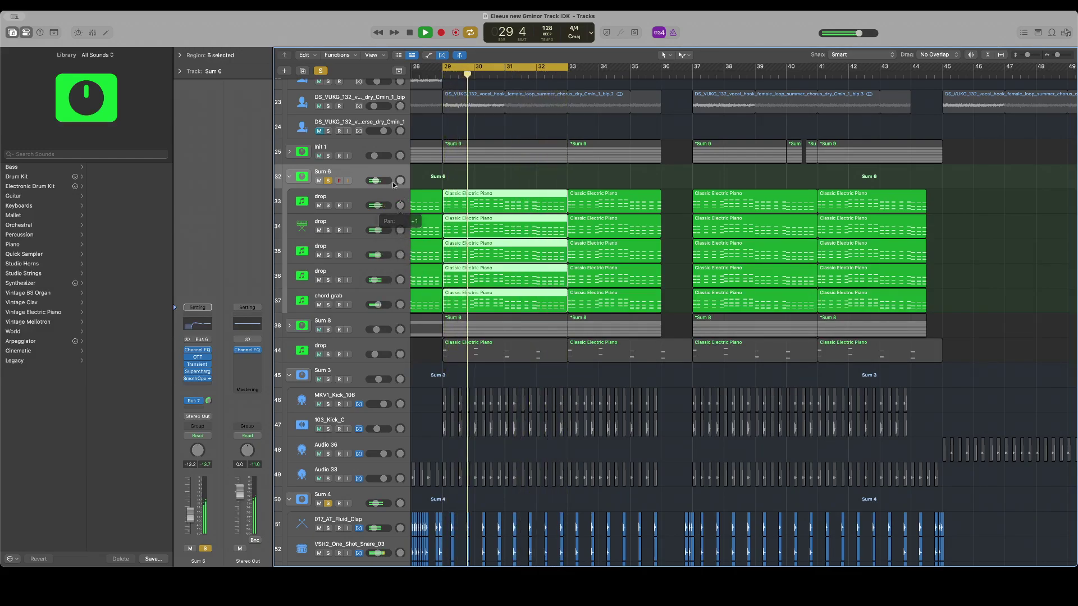
click(359, 173)
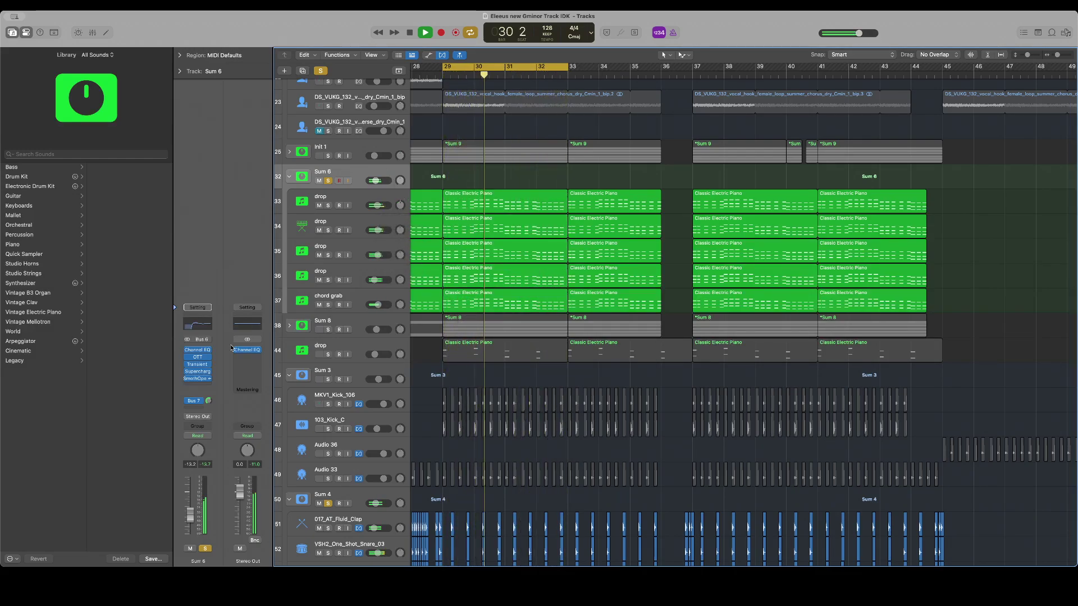
drag(198, 378, 199, 383)
click(199, 382)
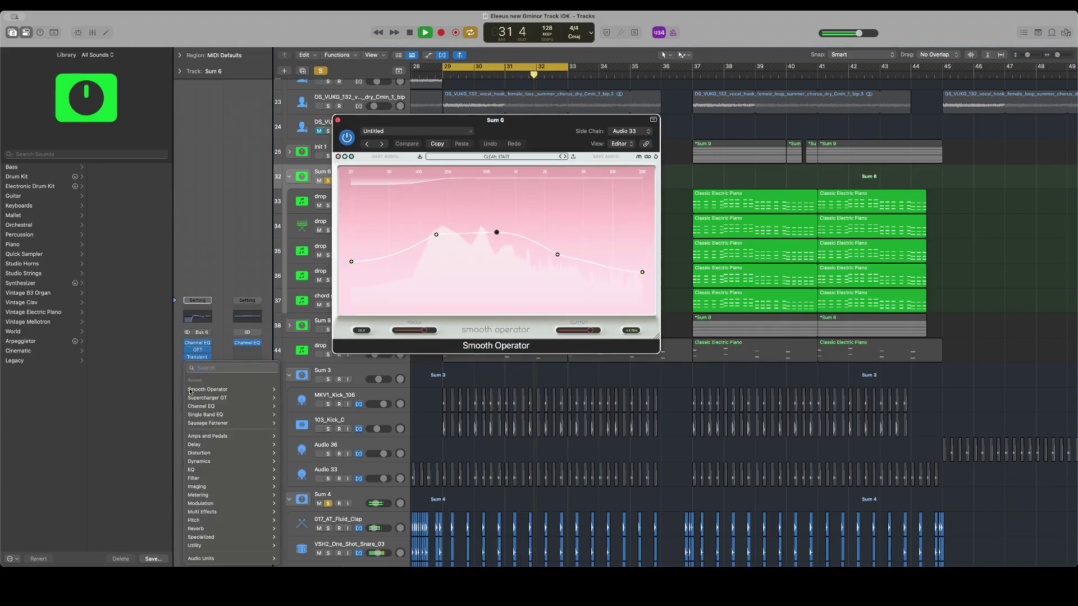
mouse_move(236, 559)
mouse_move(306, 542)
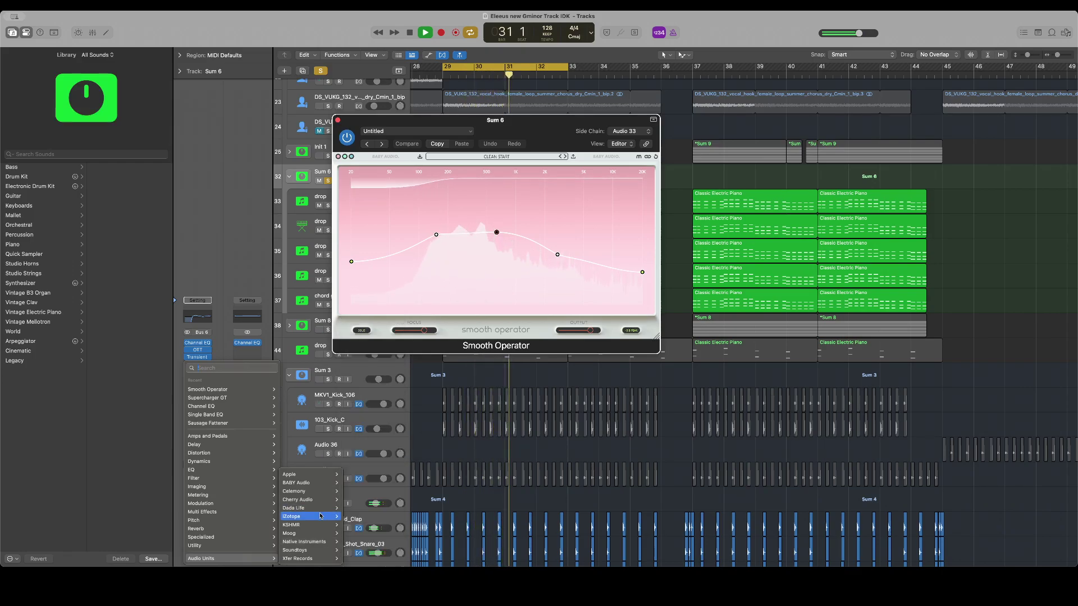
mouse_move(319, 524)
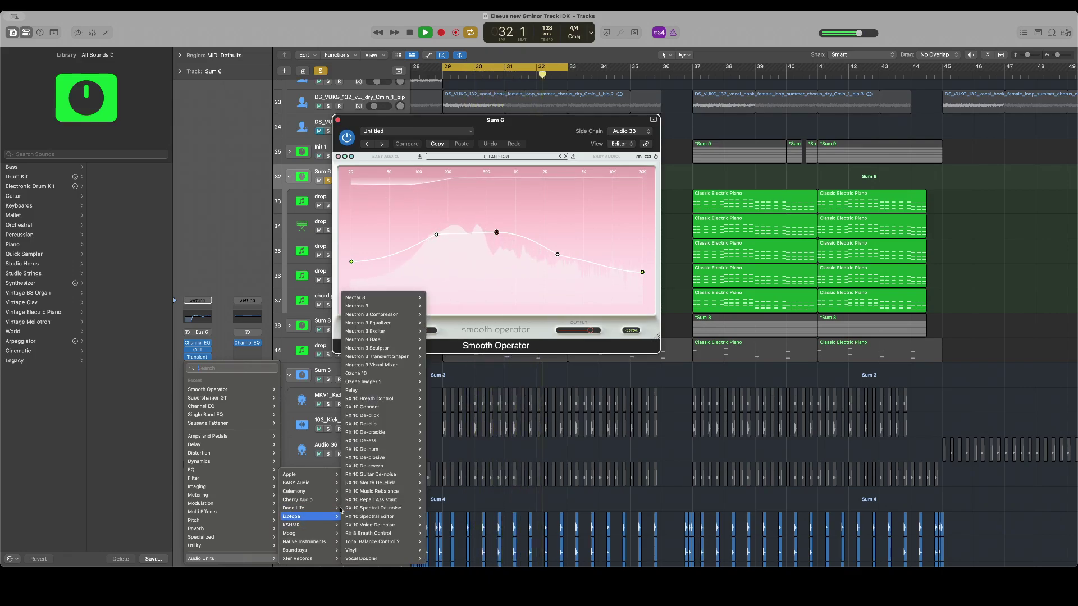
mouse_move(385, 374)
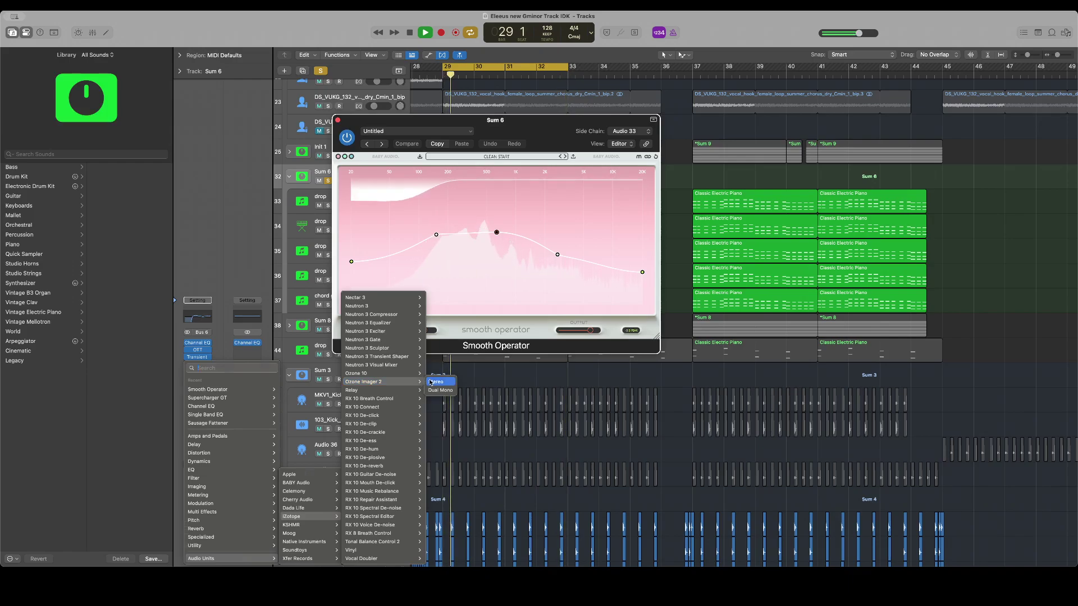
click(437, 374)
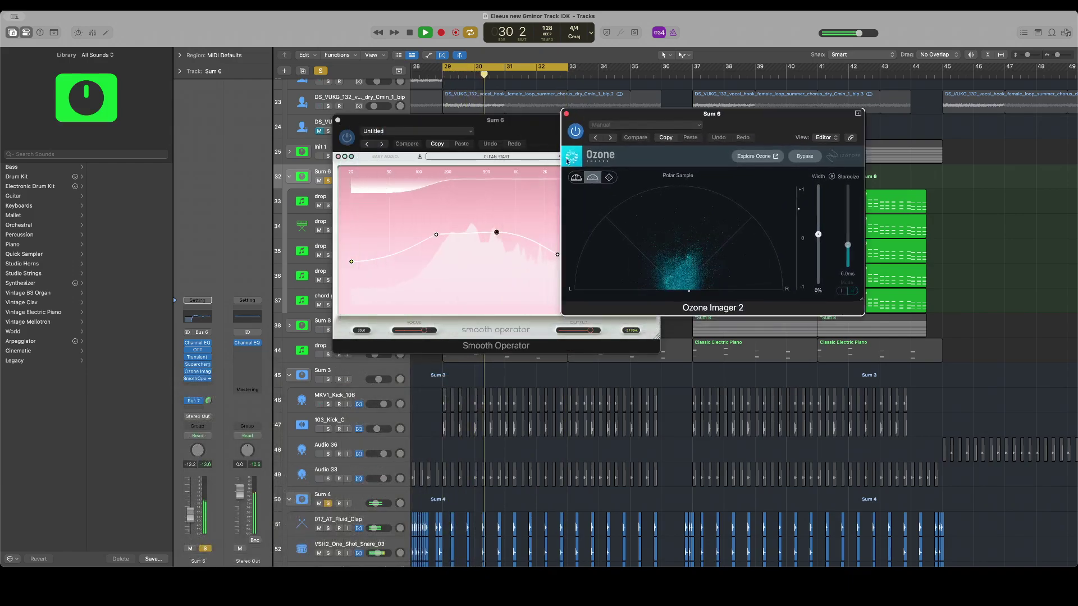
In Ozone Imager, enable Stereoize at about 12.2 ms, show Polar Level, raise Width to about 33%, and close both plug-in windows
click(840, 178)
drag(847, 245, 847, 219)
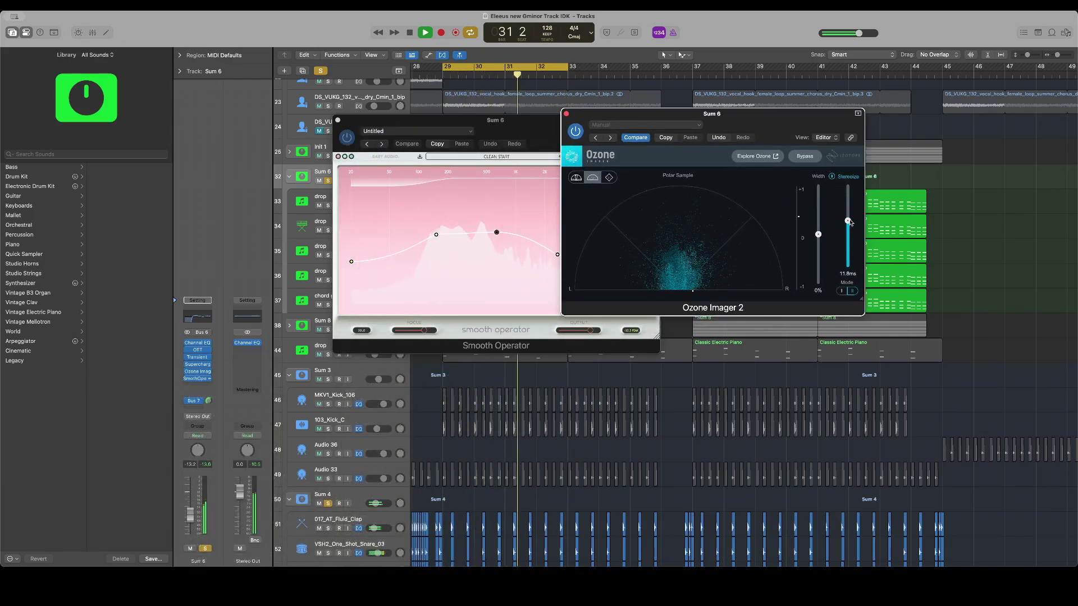
click(578, 179)
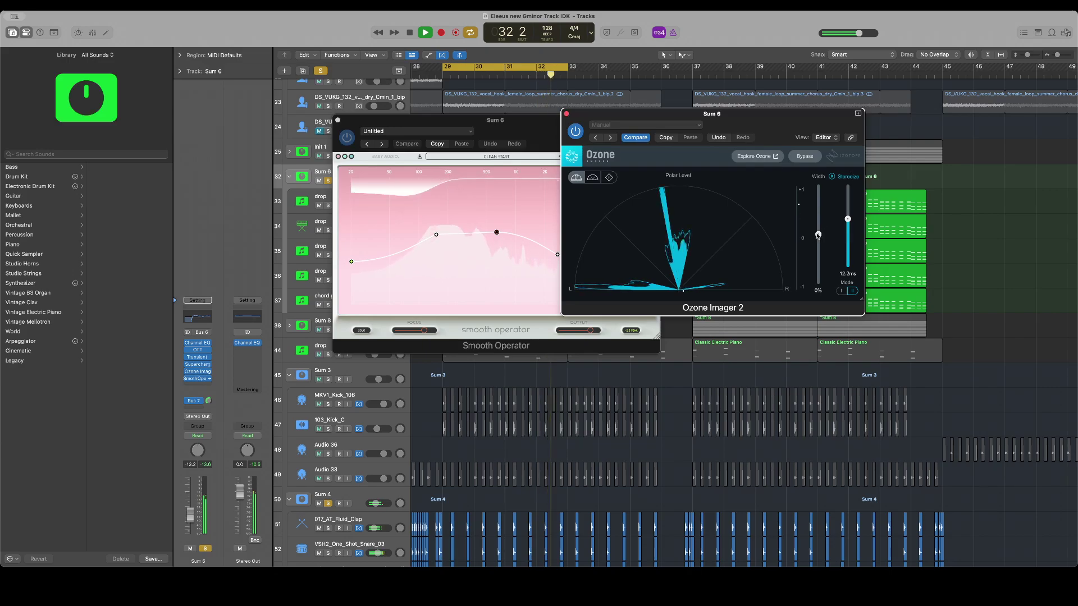
drag(818, 234, 821, 220)
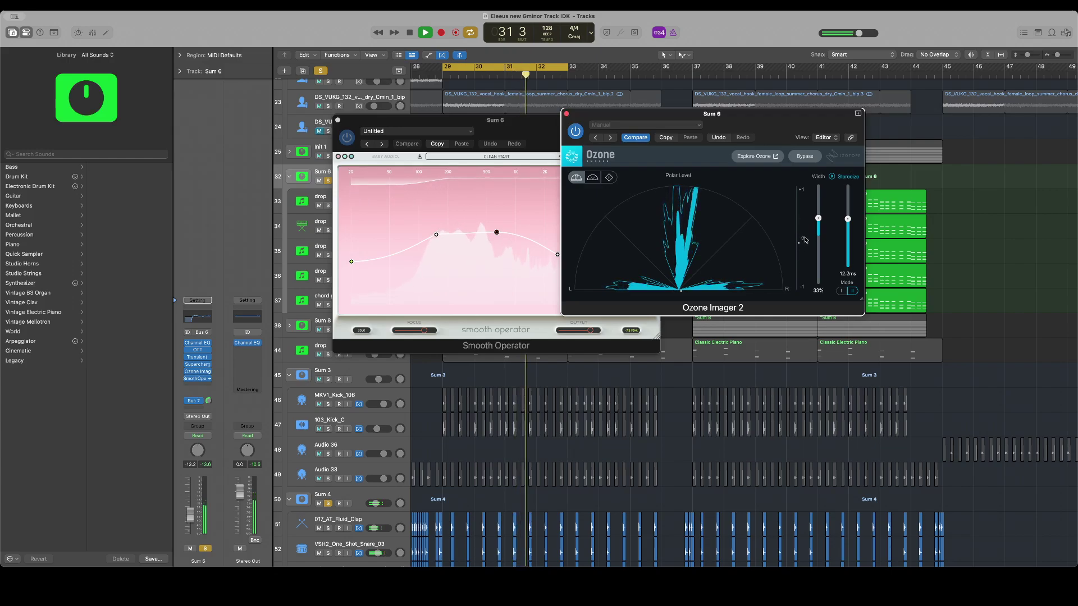
drag(819, 223, 848, 219)
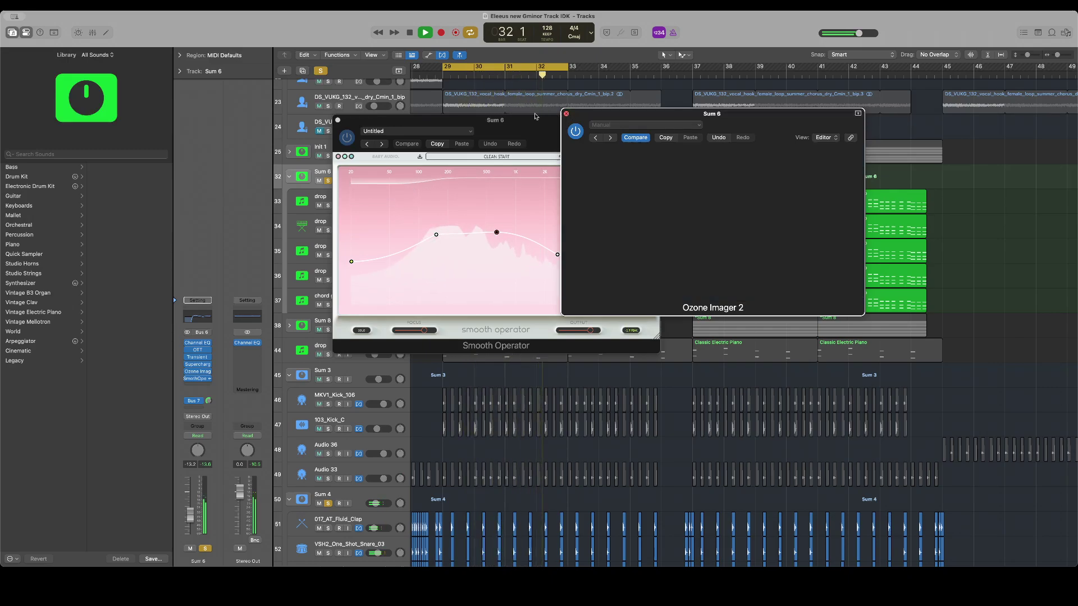
click(566, 113)
click(338, 120)
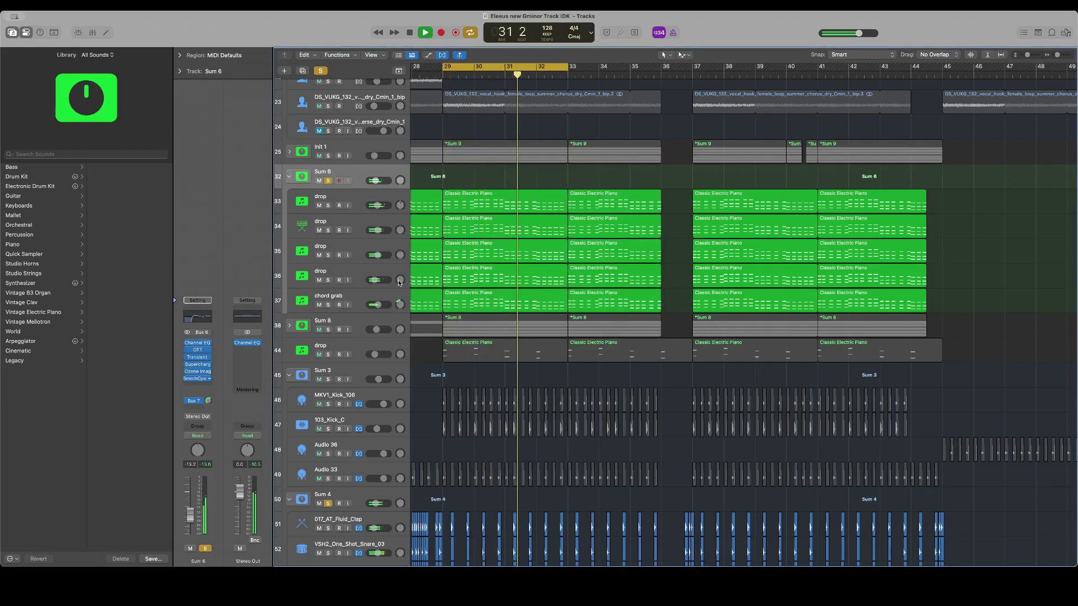
Audition the chord grab layer soloed in Sum 6, clear all solos, and solo the Init 1 stack
click(328, 305)
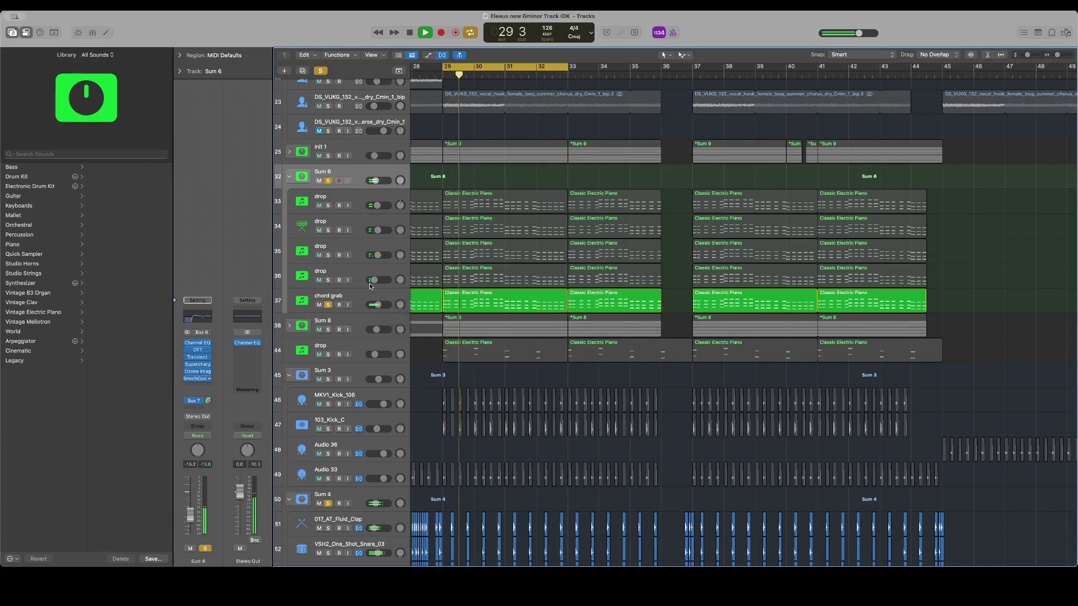
click(320, 71)
scroll(348, 248, up, 3)
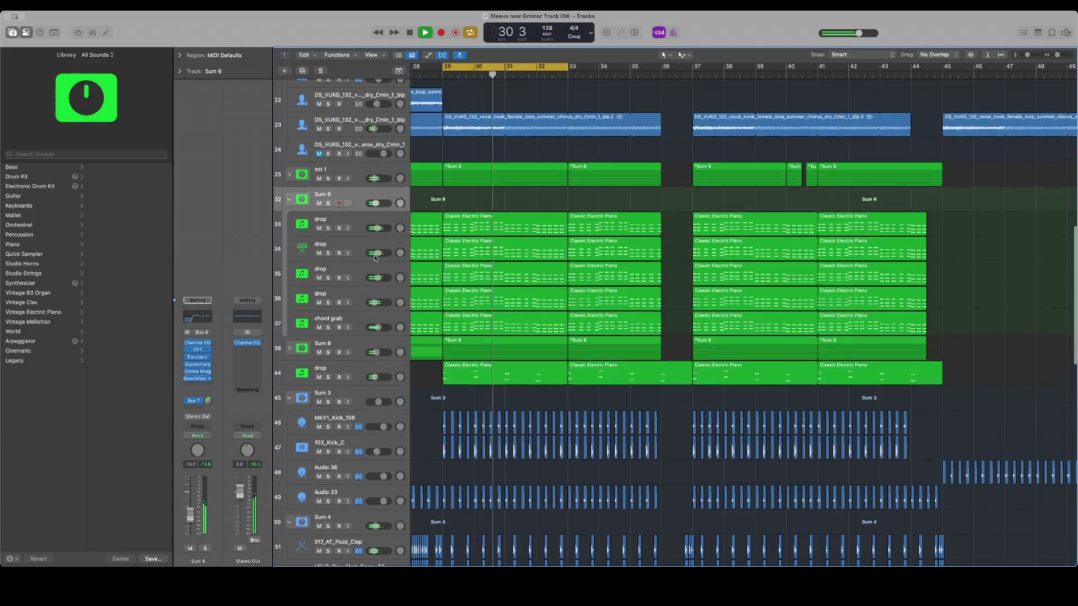
click(328, 235)
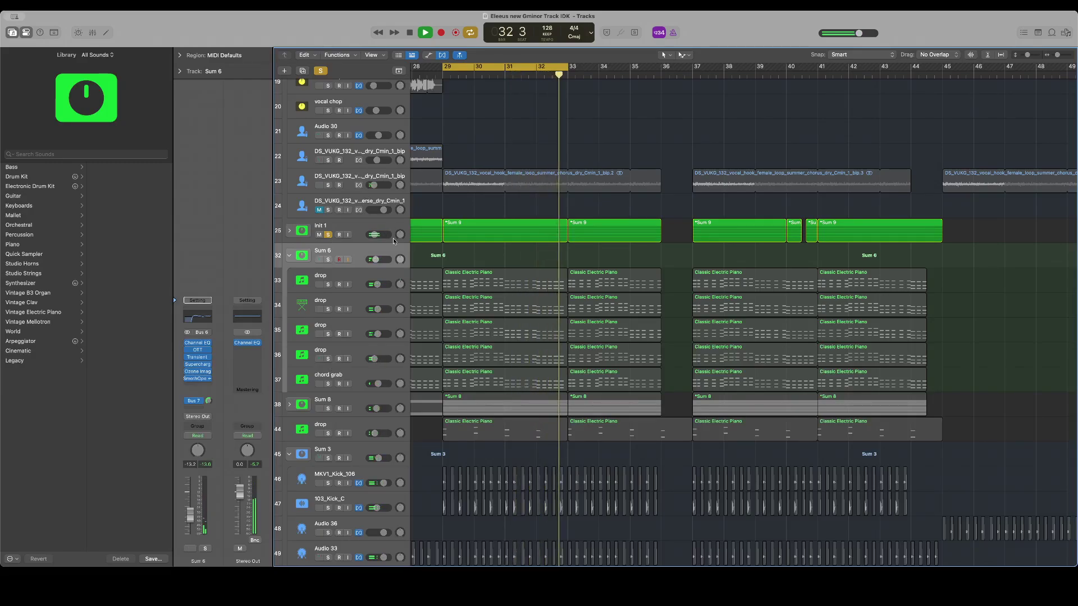
Solo the Sum 4 clap stack alongside Init 1, pan Sum 4 slightly off centre, and play the loop
scroll(359, 308, down, 5)
key(space)
click(362, 385)
scroll(362, 385, down, 1)
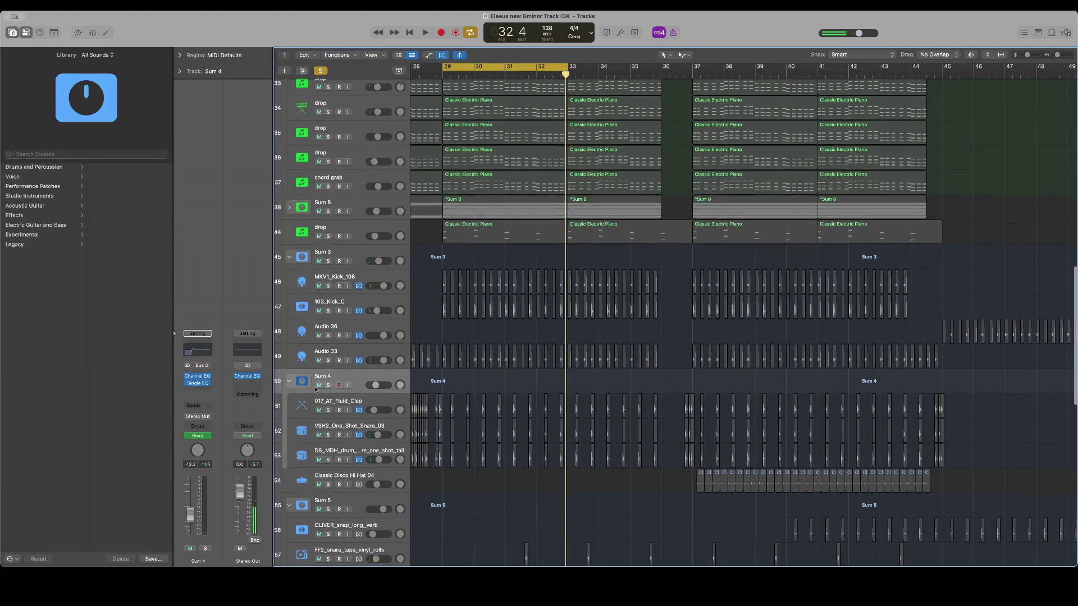
click(328, 385)
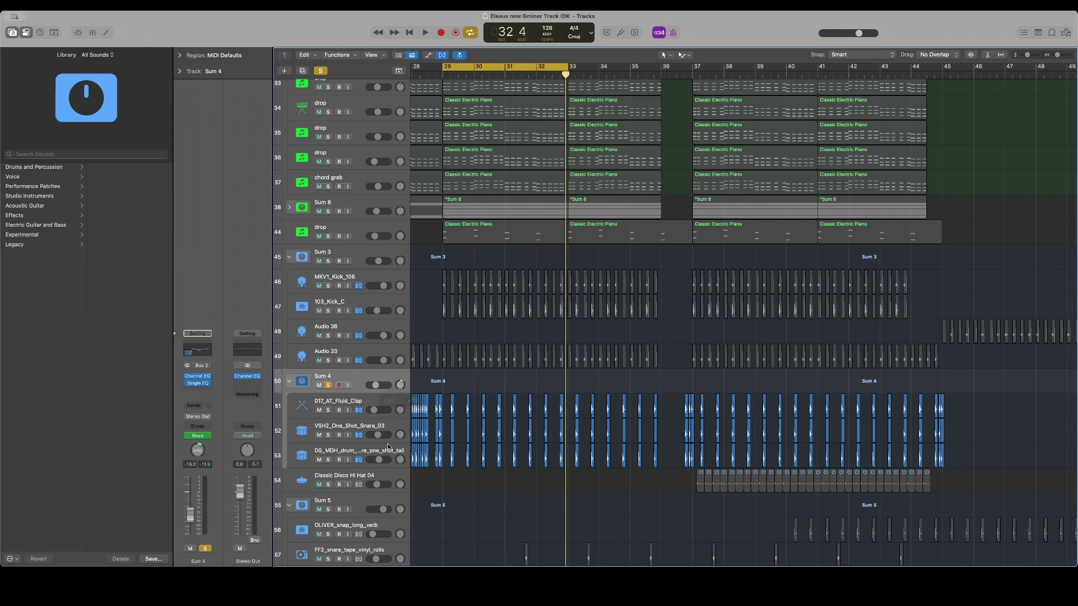
key(space)
Add Sum 6 to the solo group and pan its four drop layers off centre
scroll(388, 446, up, 2)
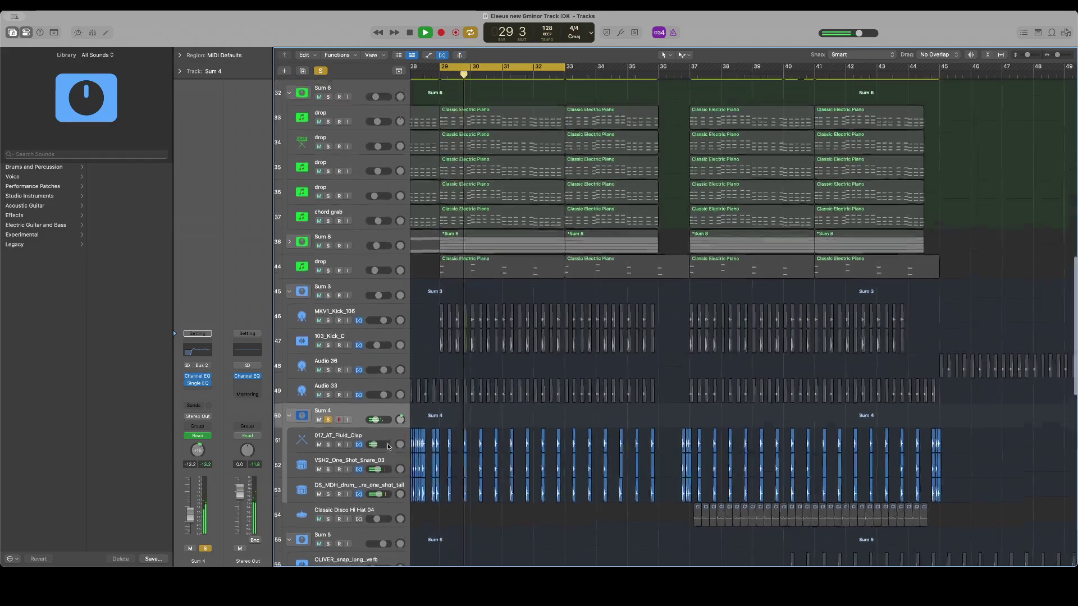
scroll(387, 445, up, 3)
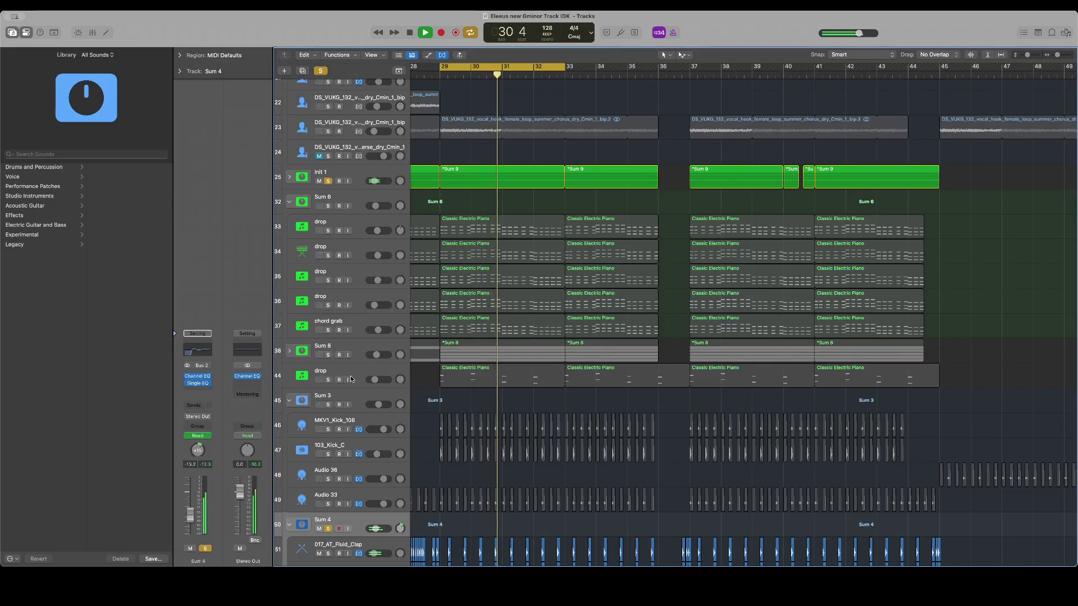
click(329, 206)
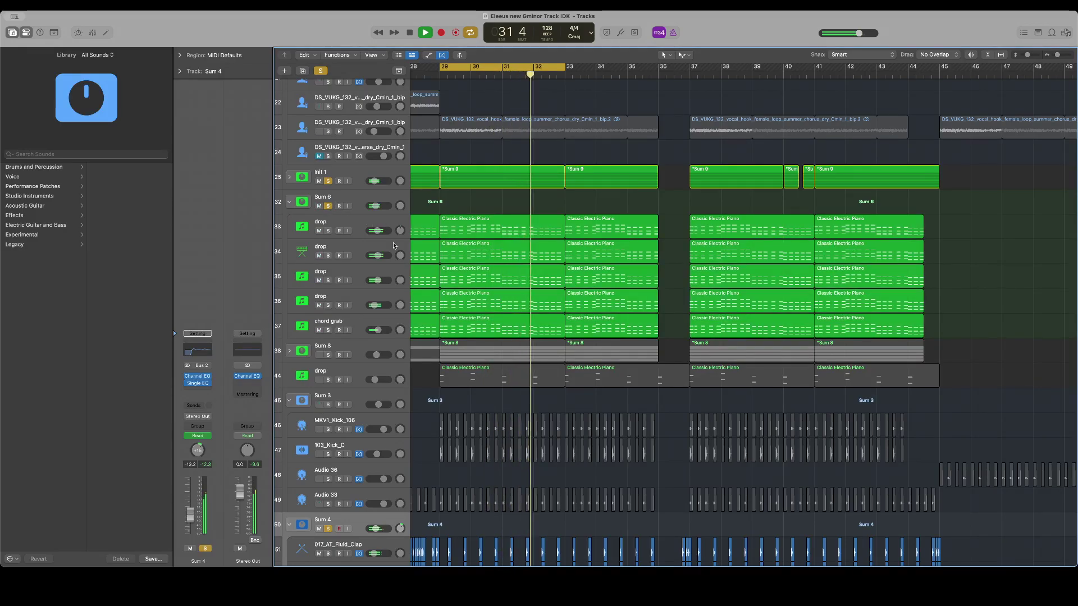
drag(397, 233, 400, 241)
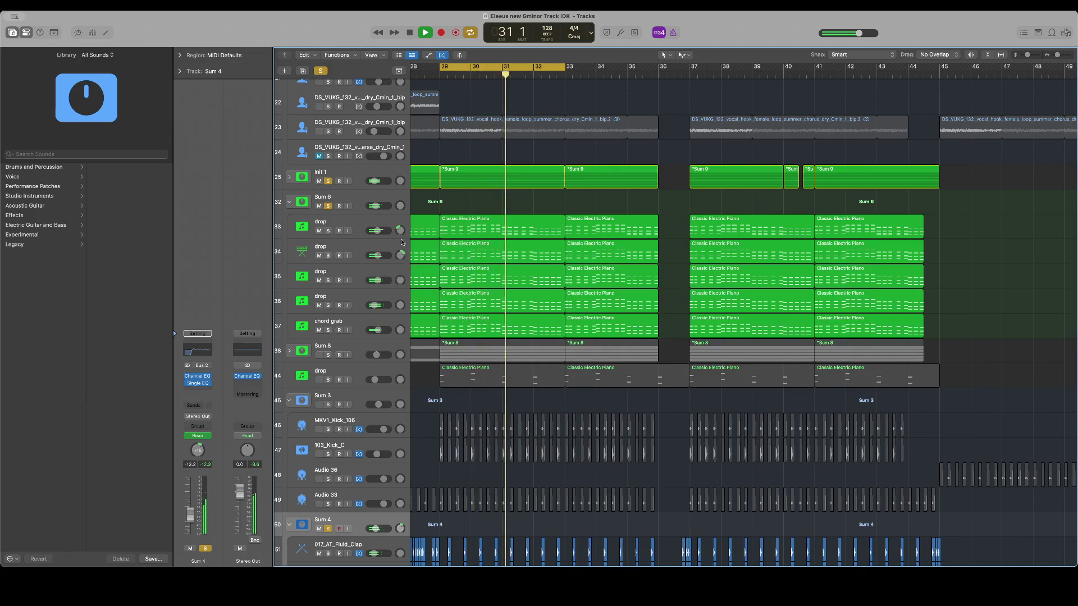
scroll(375, 289, down, 1)
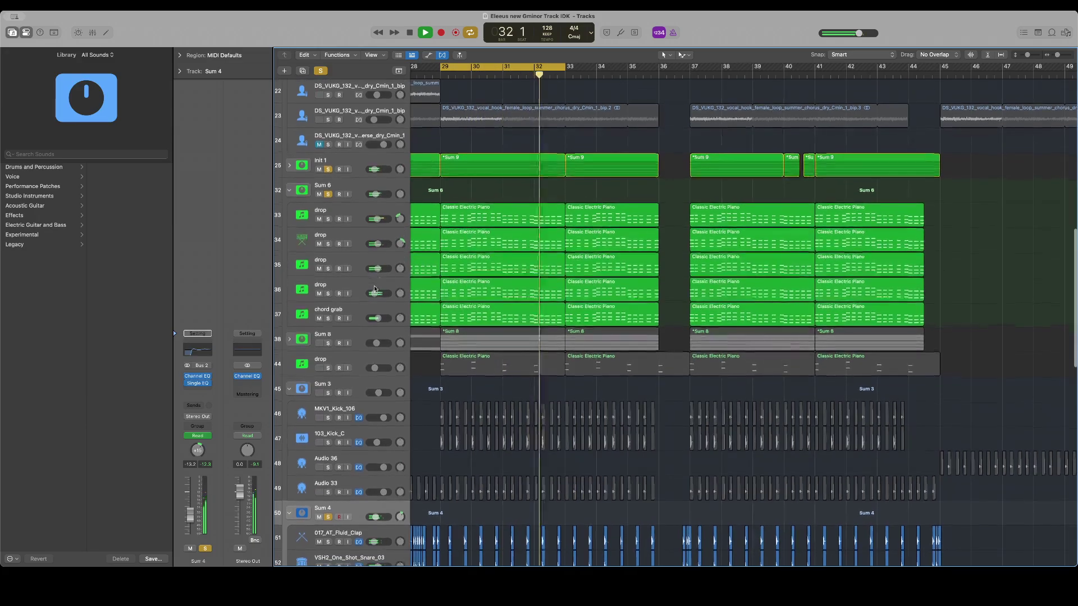
click(400, 244)
click(400, 219)
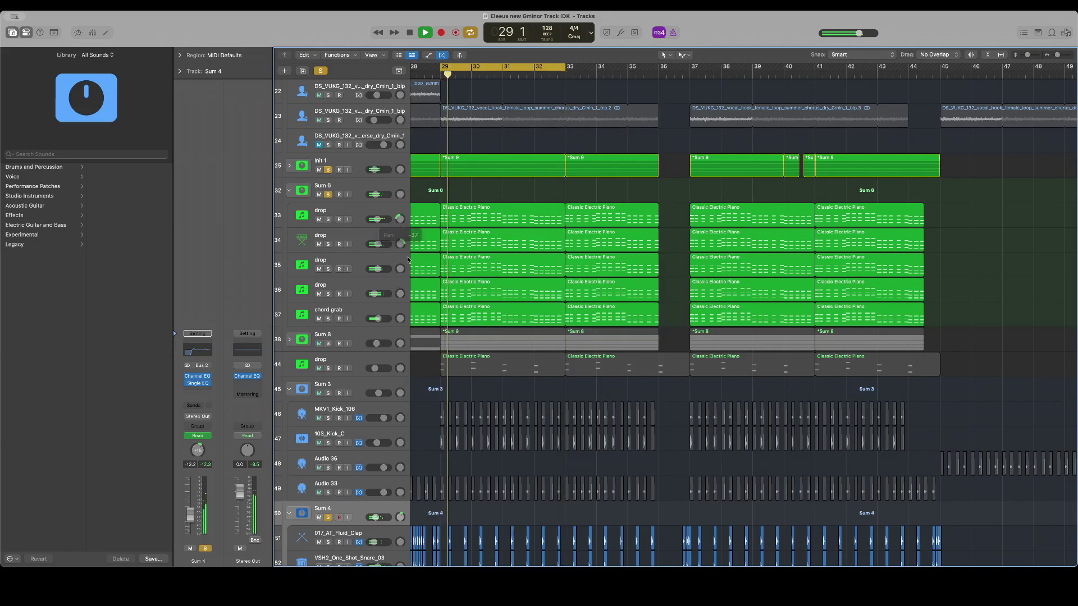
drag(399, 269, 399, 312)
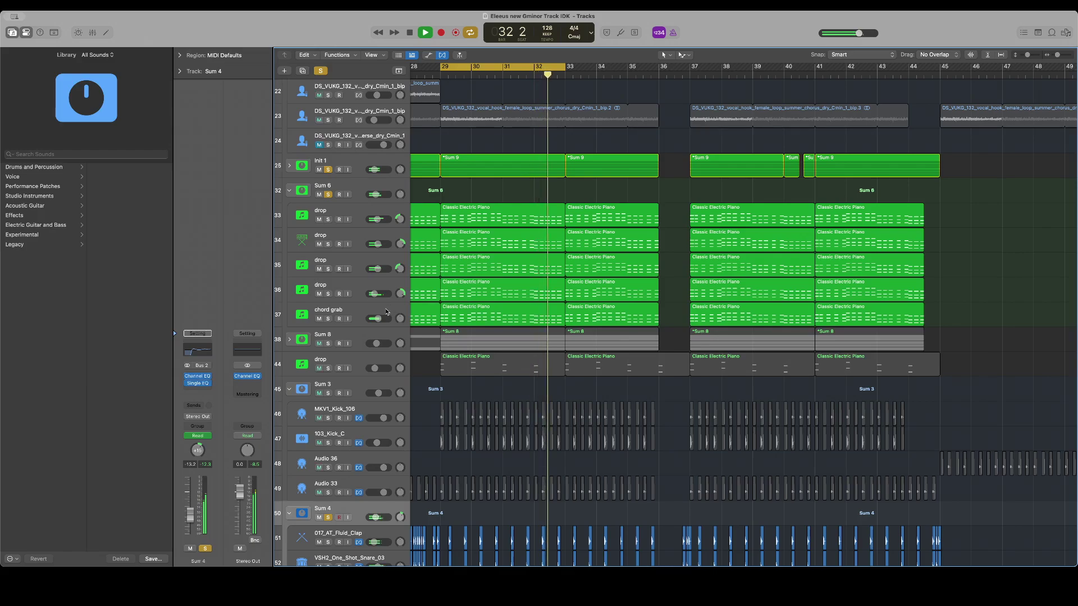
Audition the first two drop layers of Sum 6 in solo, stop playback, and clear all solos
click(328, 219)
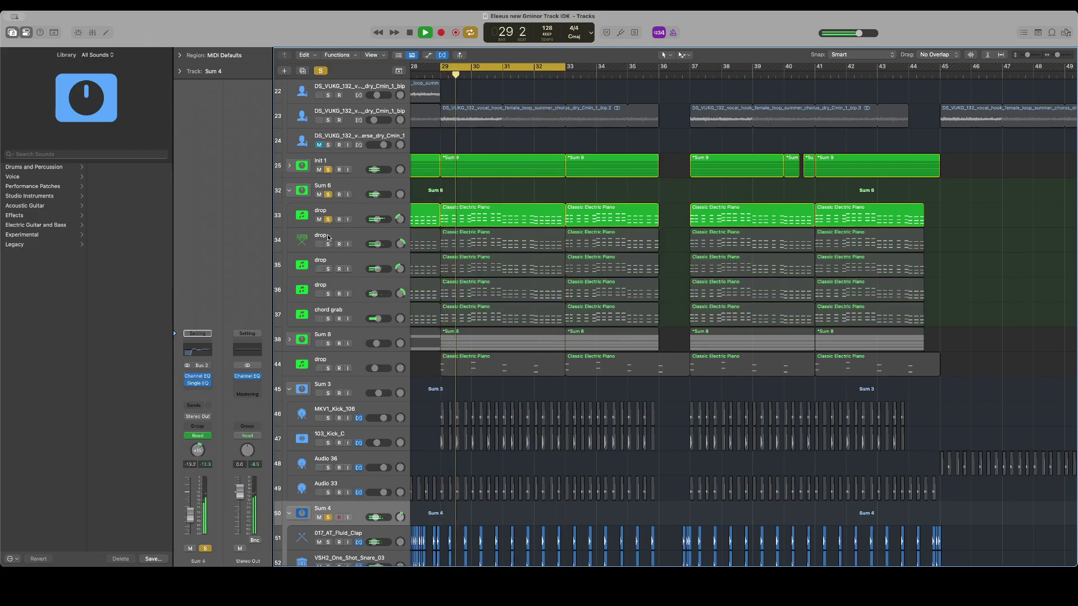
click(328, 245)
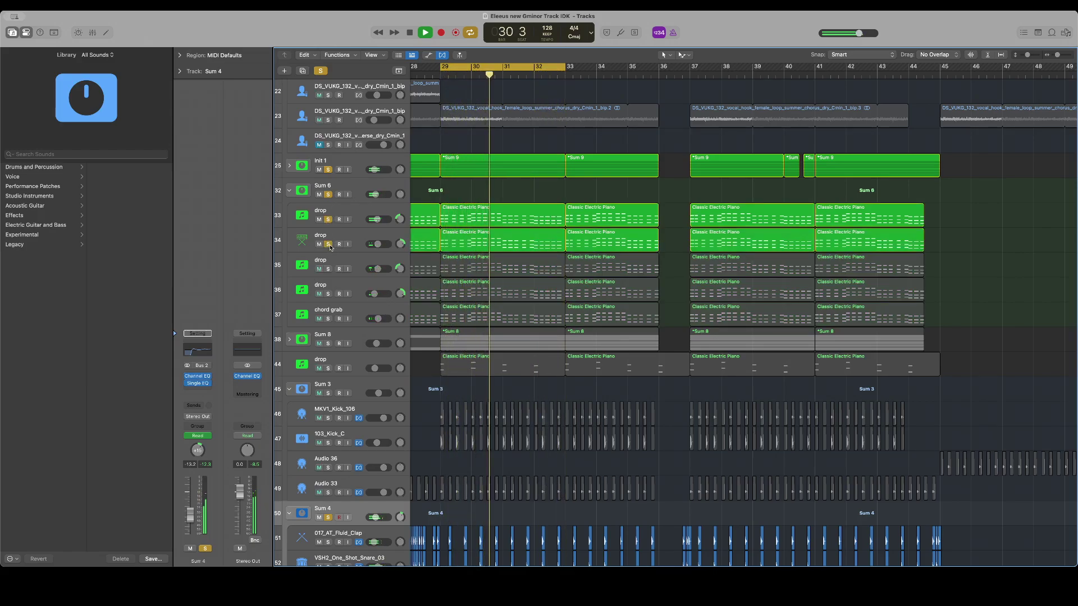
key(space)
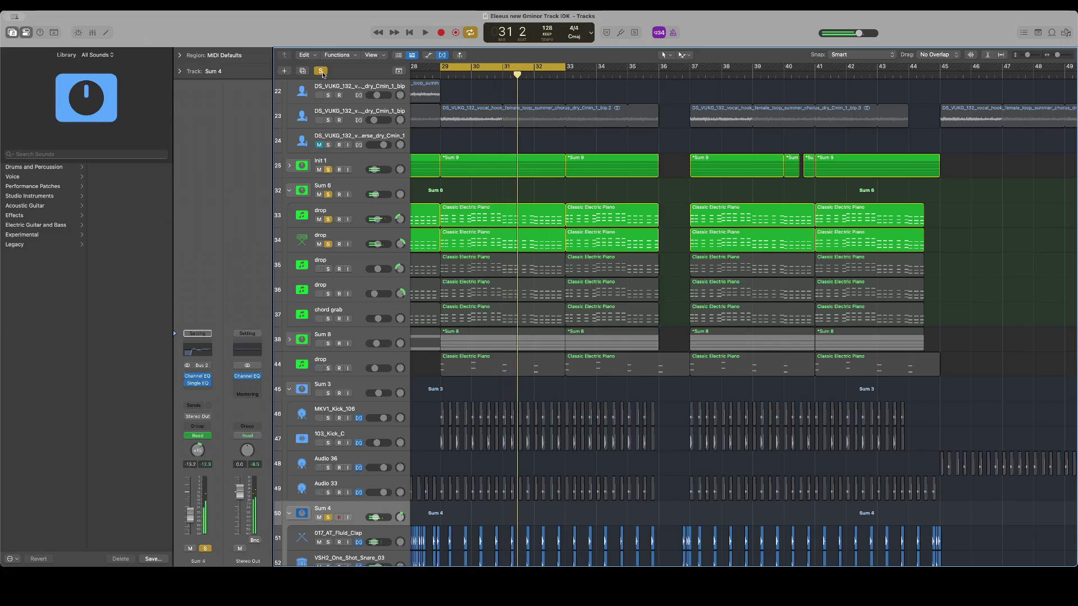
click(321, 71)
Solo the Sum 5 percussion stack and play the loop
scroll(472, 372, down, 8)
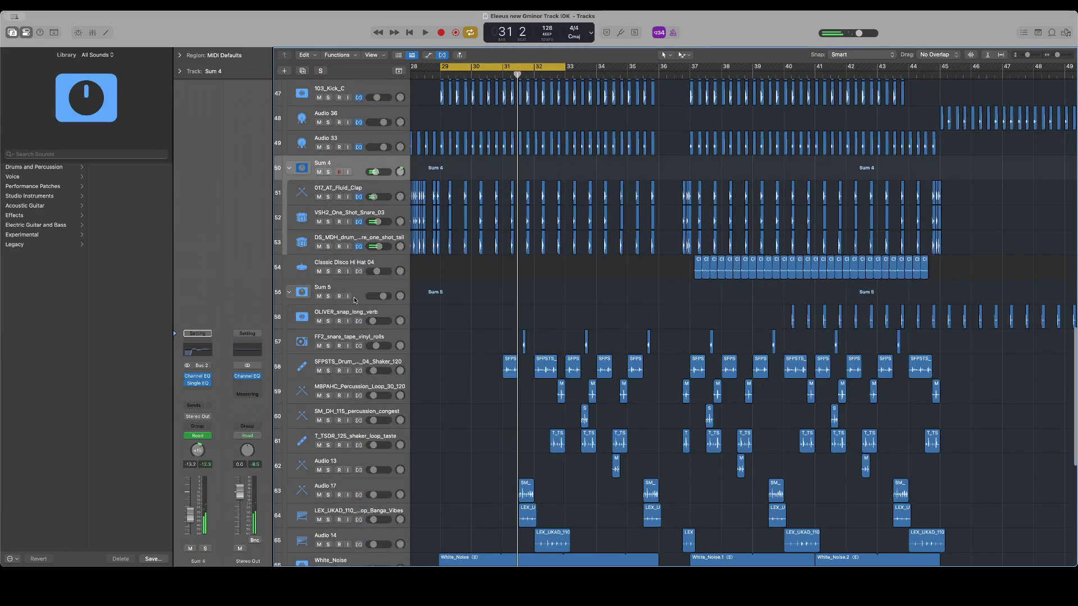
click(329, 296)
key(space)
scroll(377, 343, down, 4)
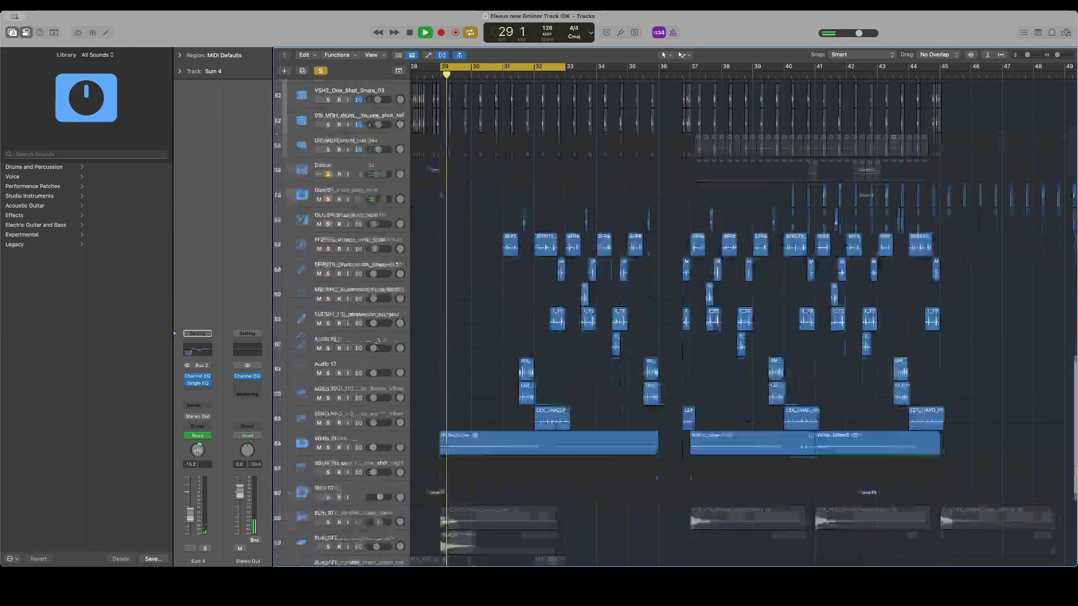
scroll(377, 344, down, 2)
scroll(399, 237, up, 2)
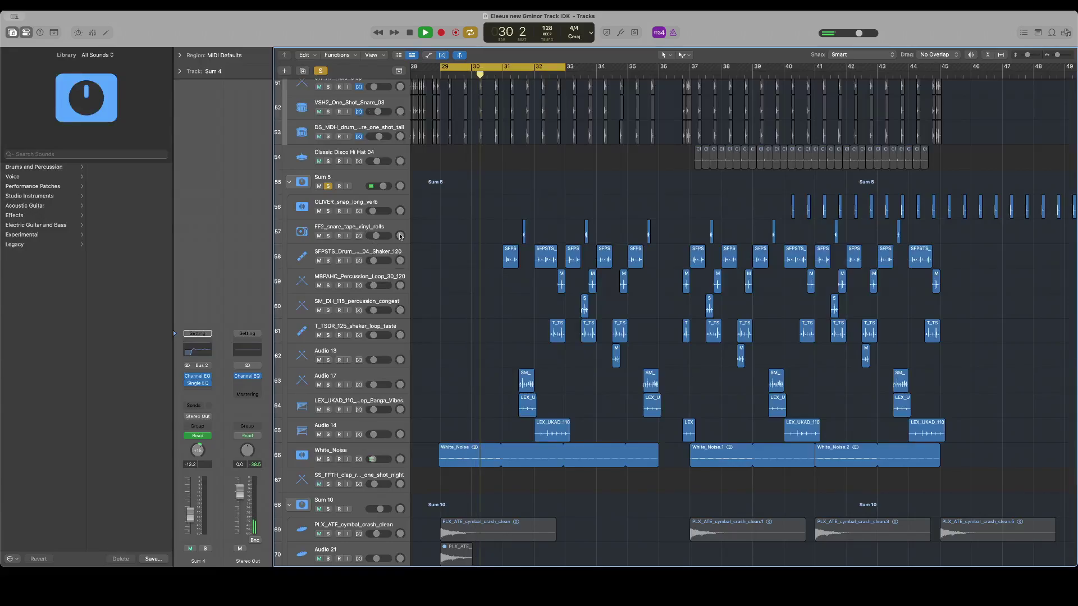
Pan the Sum 5 layers off centre, including the snare rolls, shakers, percussion loops and LEX_UKAD loop
drag(400, 236, 400, 260)
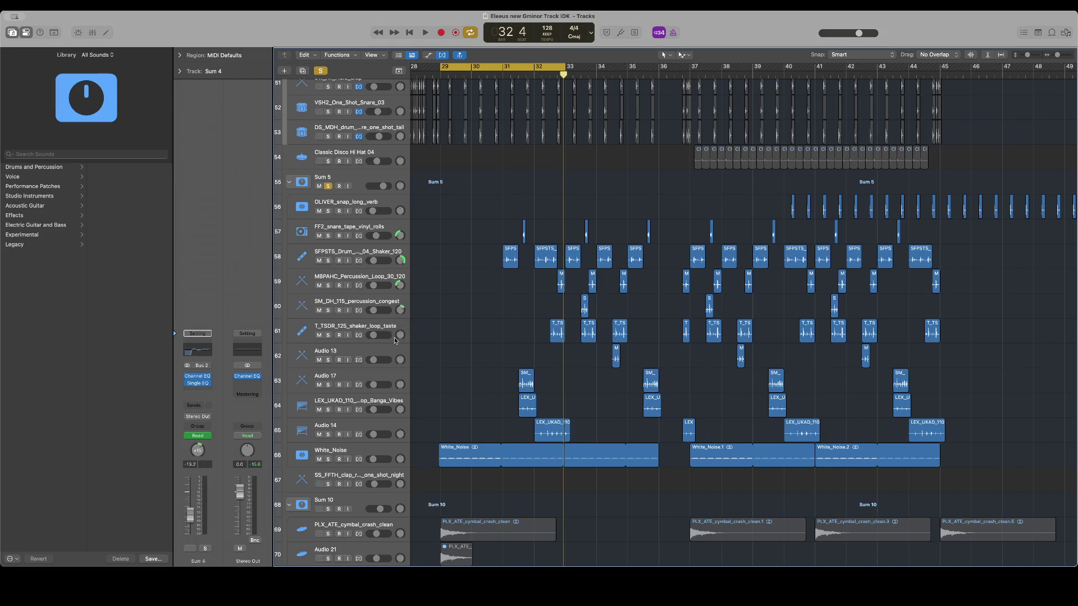
click(396, 340)
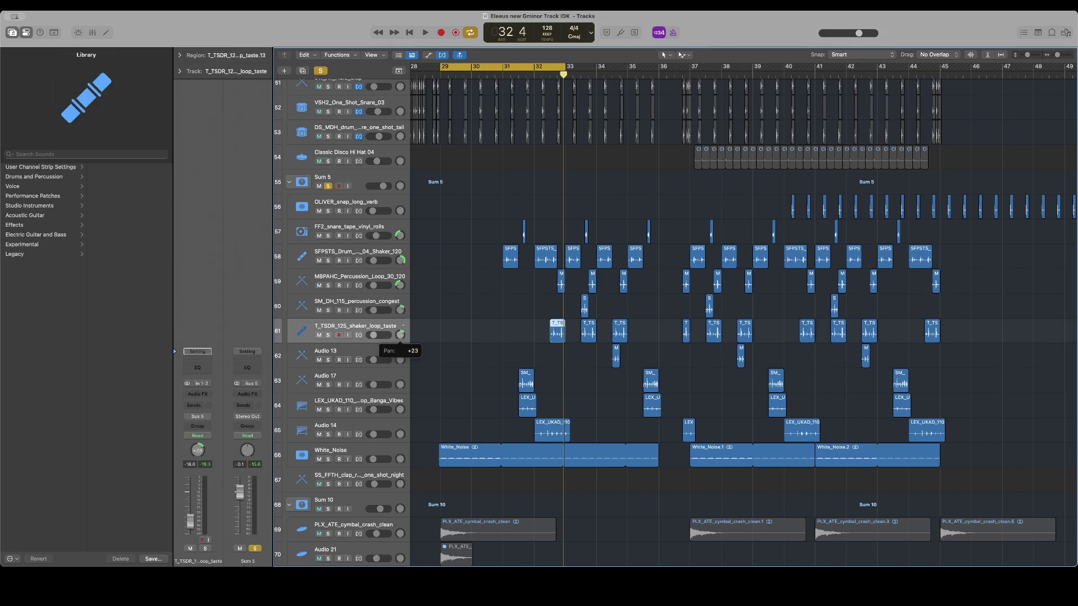
scroll(359, 337, down, 3)
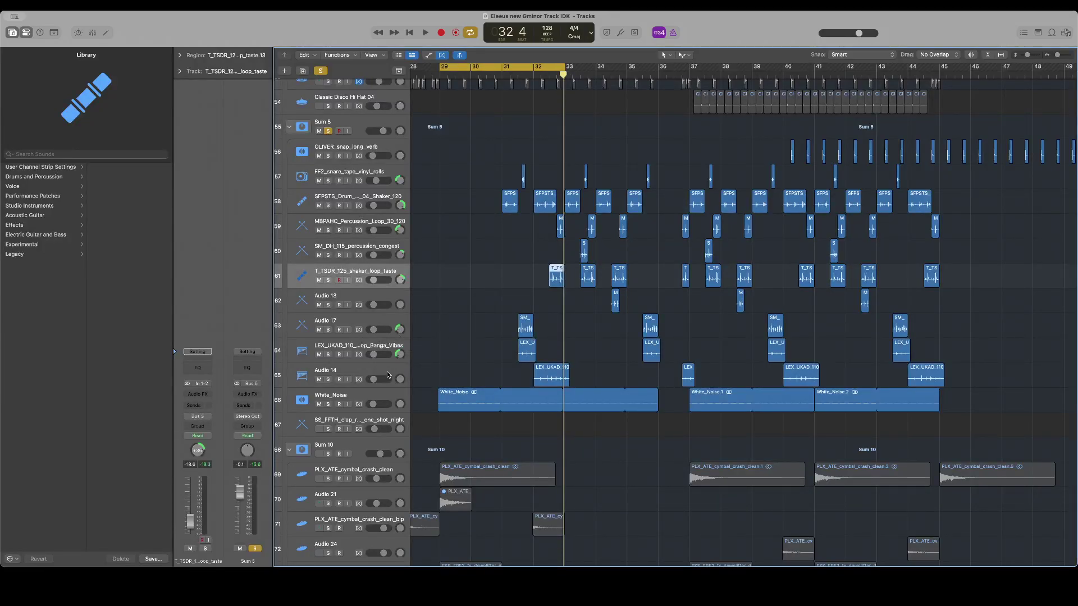
Set the cycle range to bars 31 to 35, audition the panned Sum 5 percussion, and stop playback
key(space)
drag(513, 67, 572, 67)
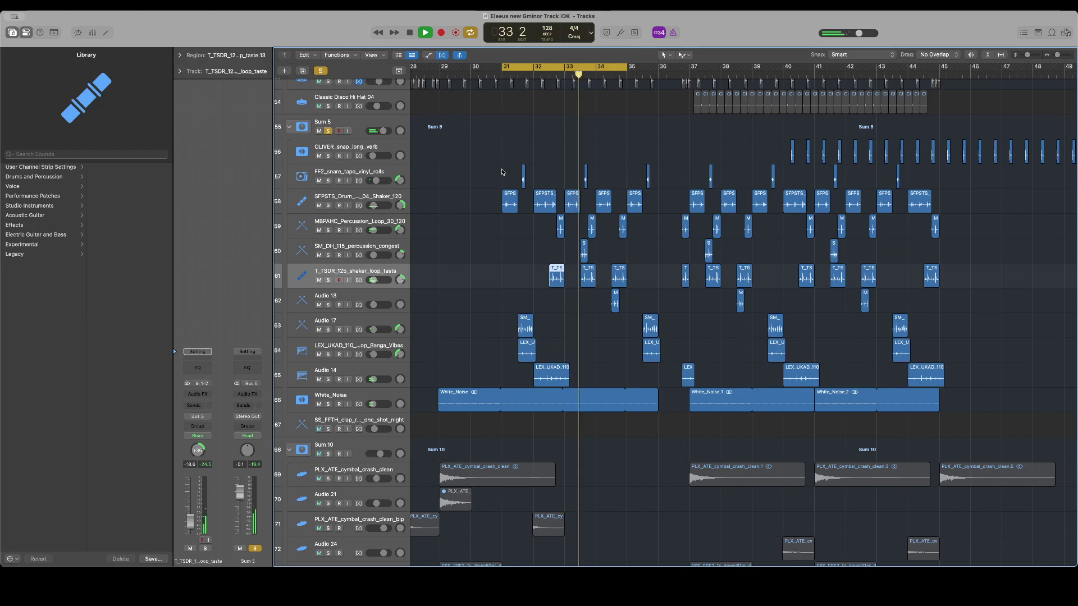
key(space)
scroll(561, 224, down, 6)
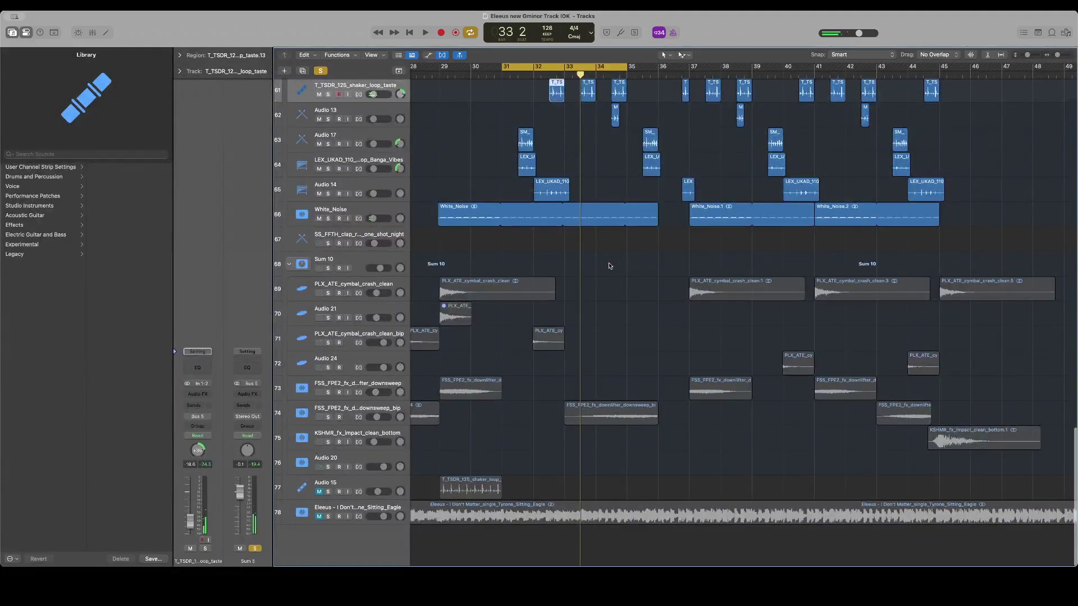
Clear all solos, play the full mix over the loop, and collapse the Sum 6 stack before stopping playback
scroll(406, 443, up, 15)
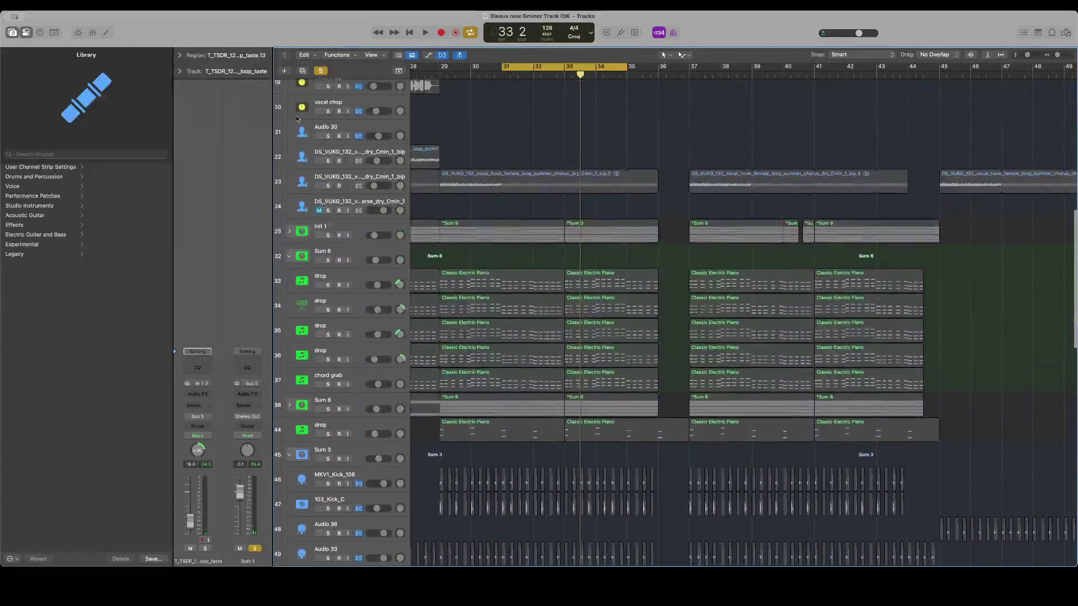
click(315, 70)
key(space)
scroll(336, 294, up, 8)
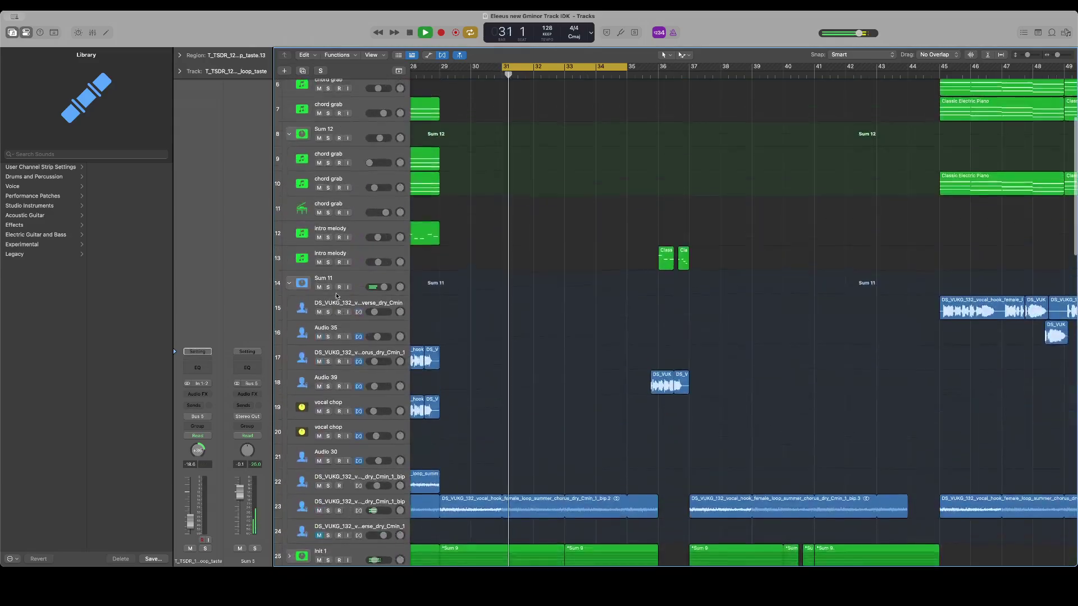
scroll(336, 296, up, 1)
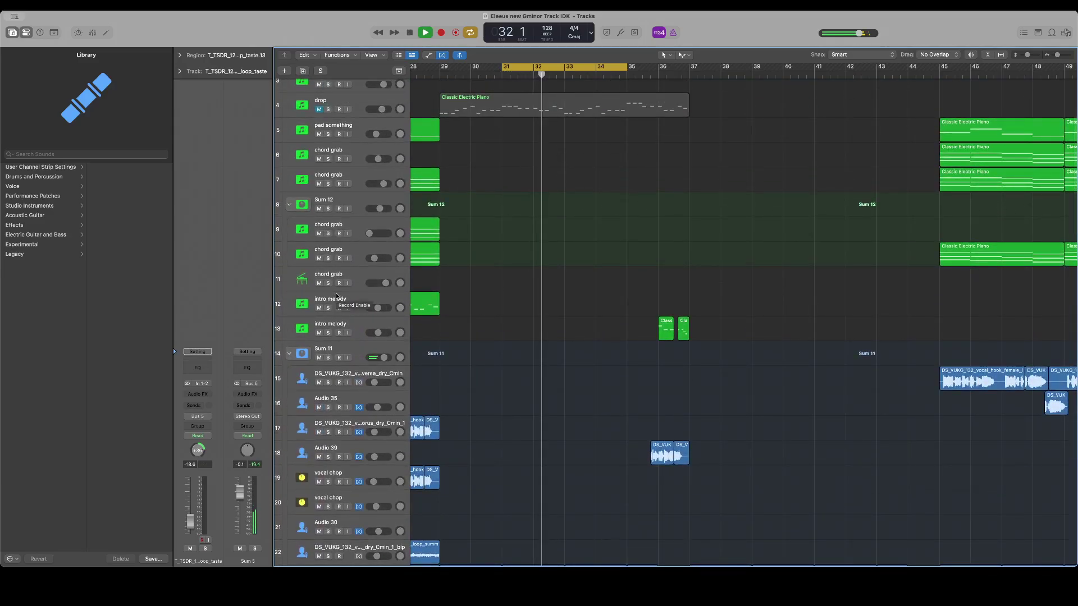
scroll(447, 318, down, 12)
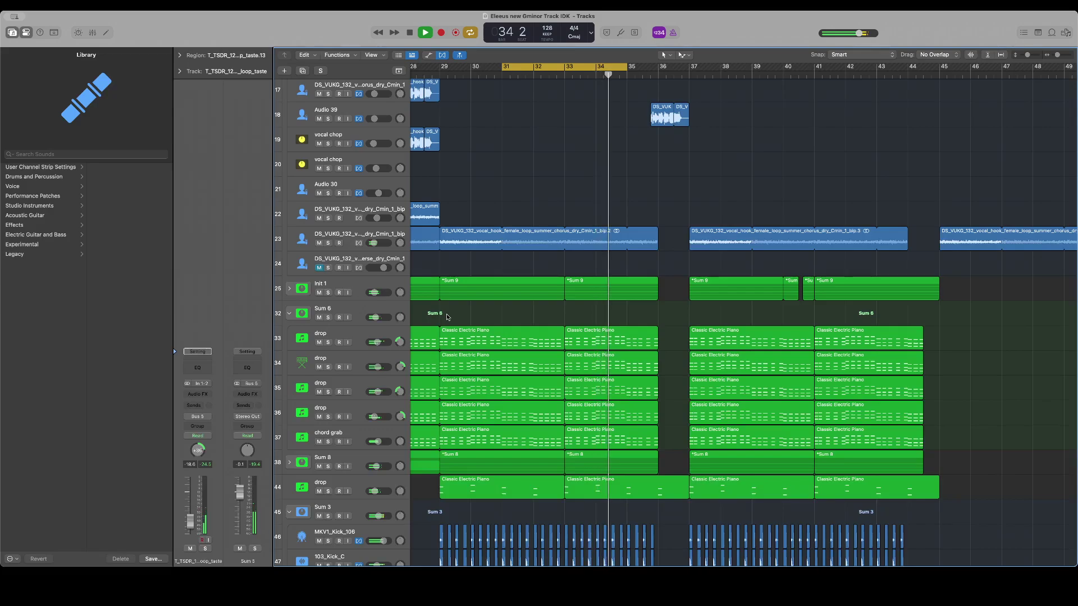
click(289, 314)
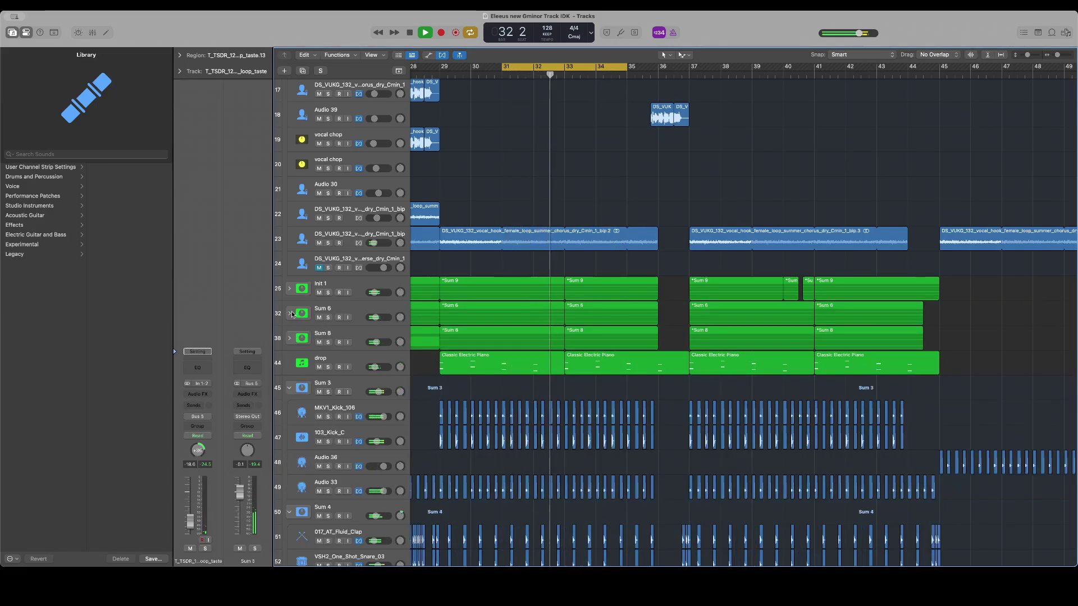
key(space)
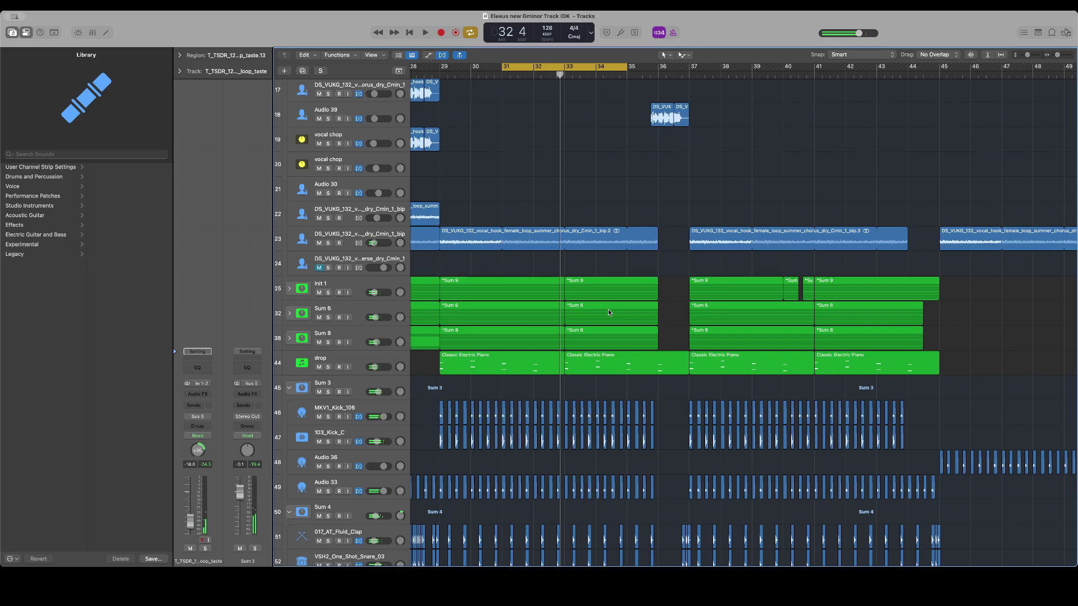
Solo the collapsed Sum 6 stack and select its channel strip
scroll(608, 308, down, 5)
scroll(609, 313, up, 2)
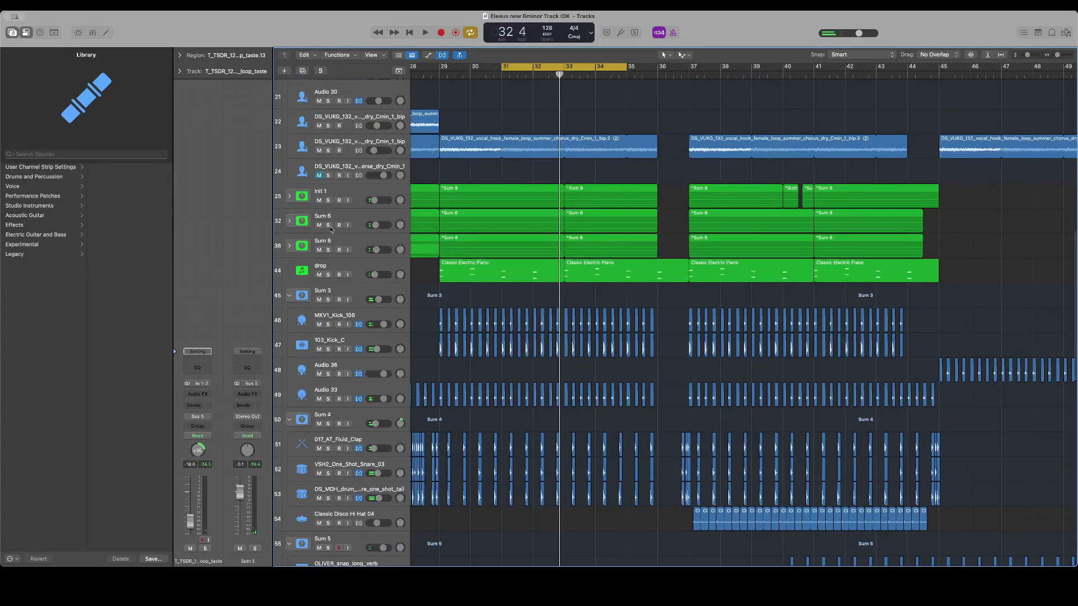
click(329, 225)
click(338, 217)
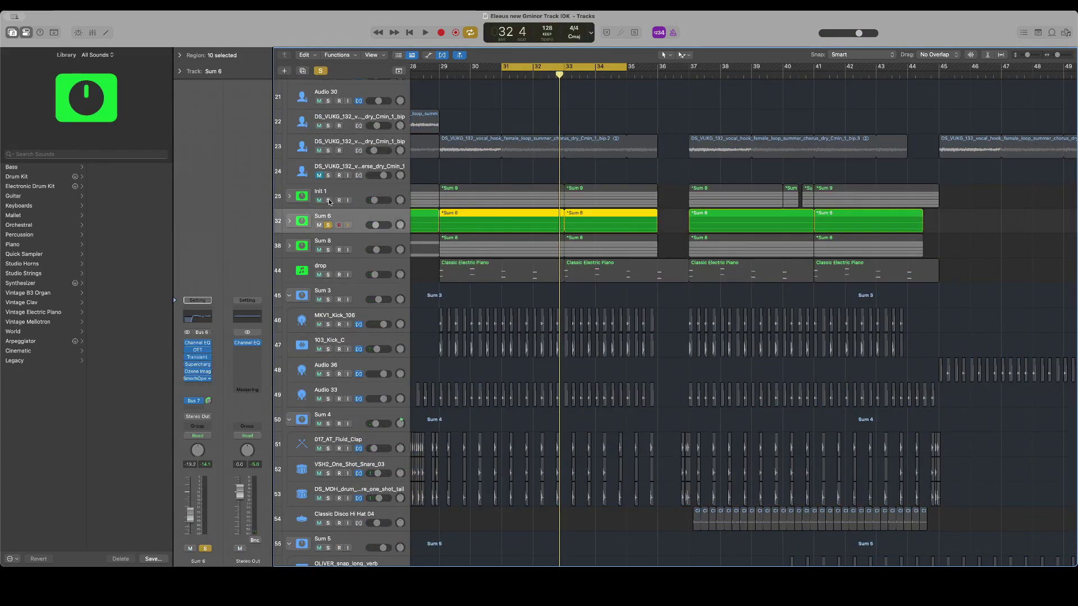
click(329, 200)
click(328, 250)
click(329, 275)
click(329, 275)
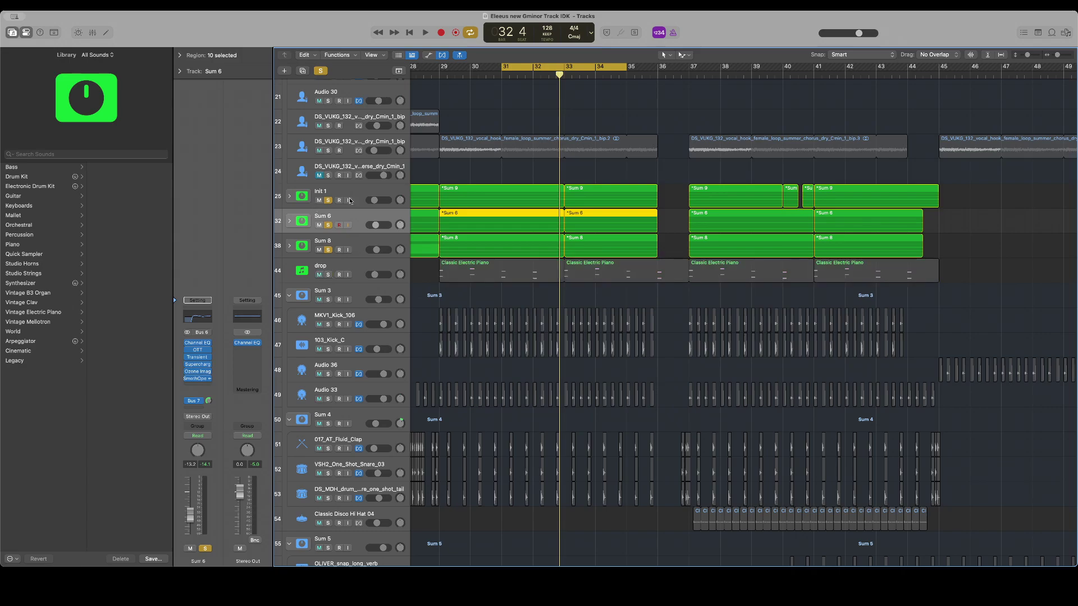
click(328, 201)
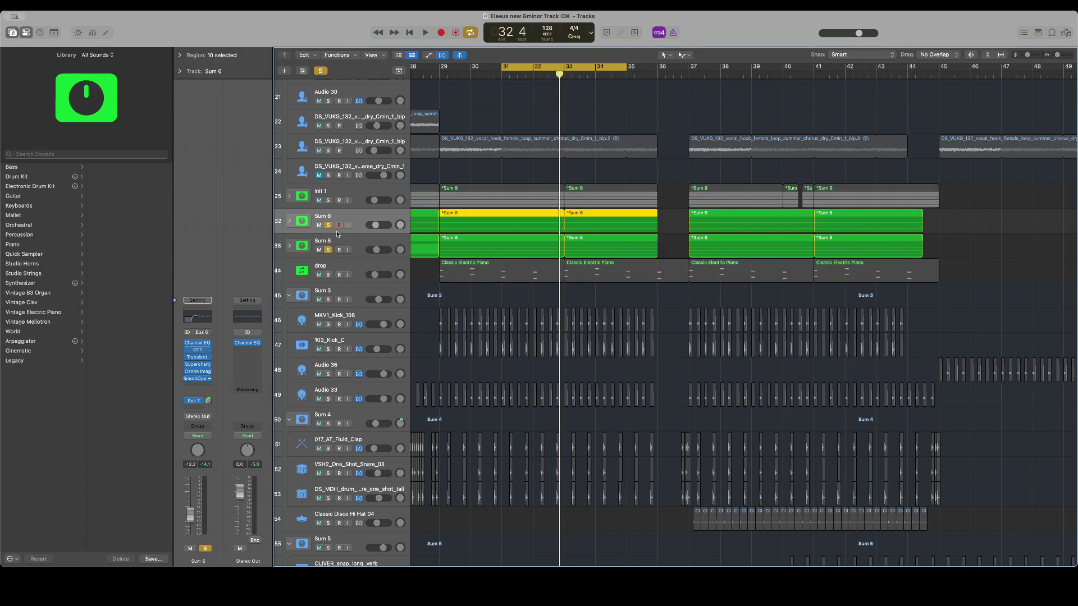
click(328, 251)
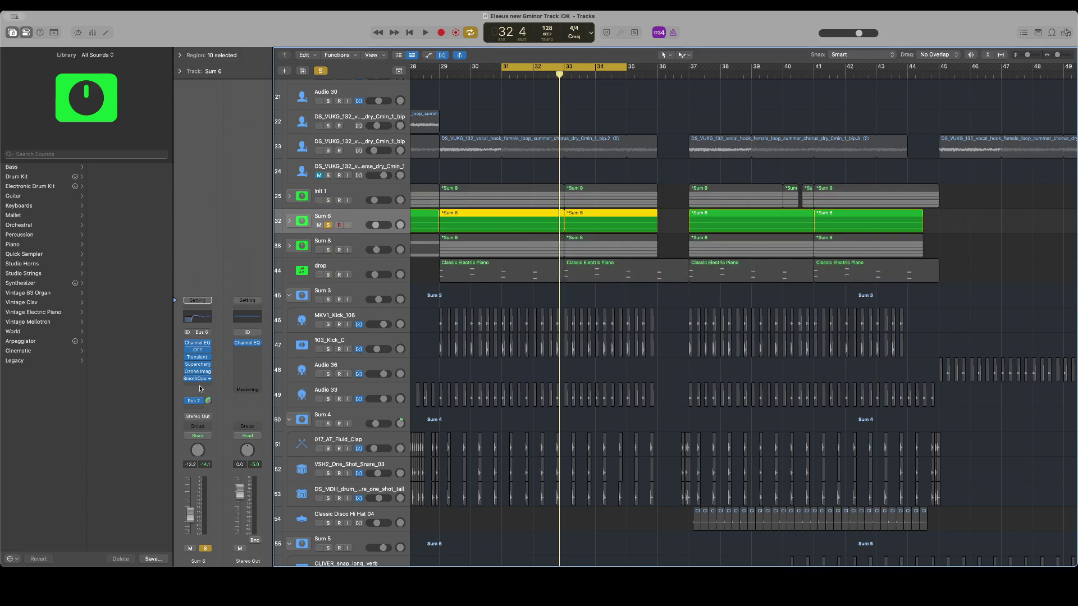
Insert a stereo iZotope Ozone 10 at the end of the Sum 6 effects chain and remove its Equalizer module
click(199, 386)
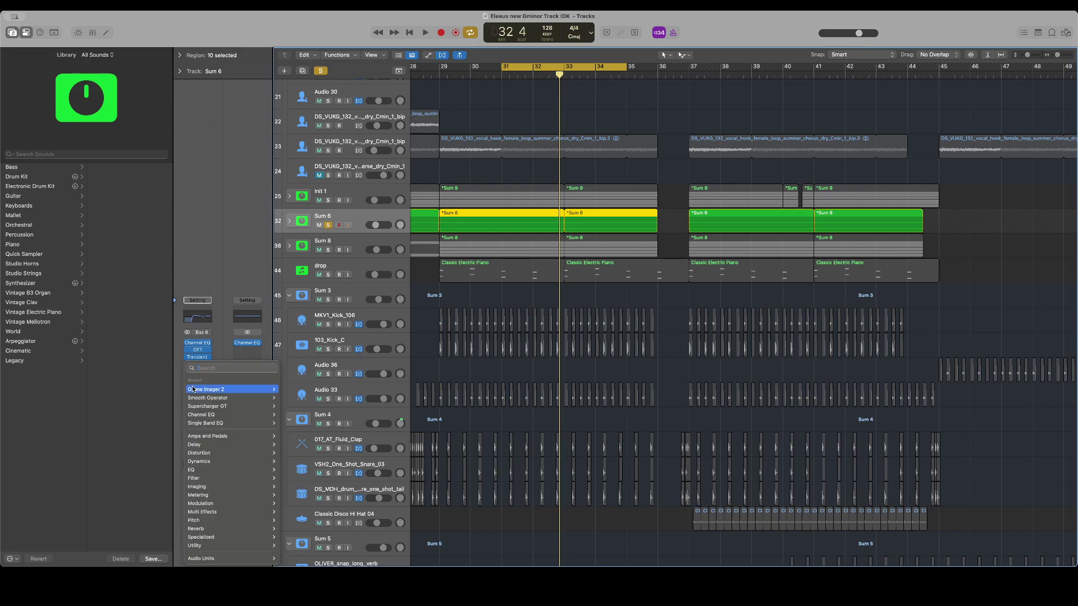
mouse_move(252, 558)
mouse_move(331, 516)
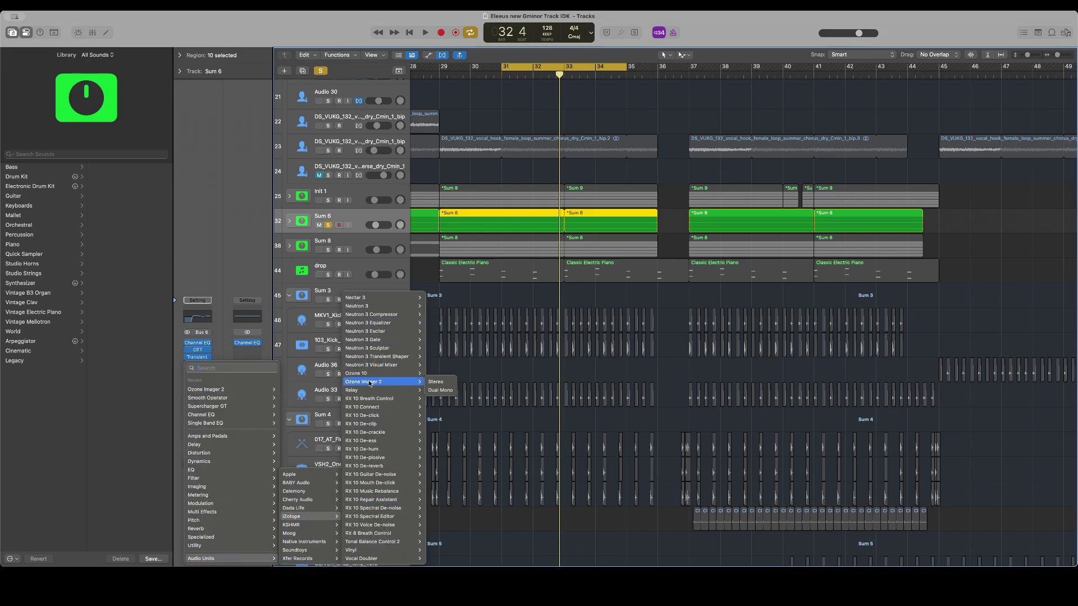
click(440, 375)
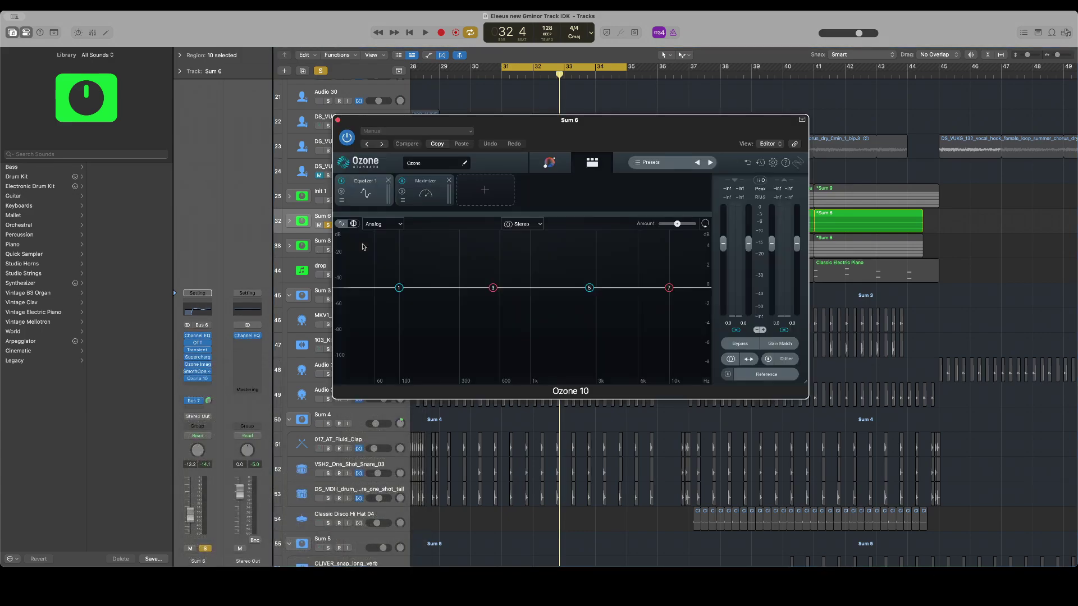
click(388, 180)
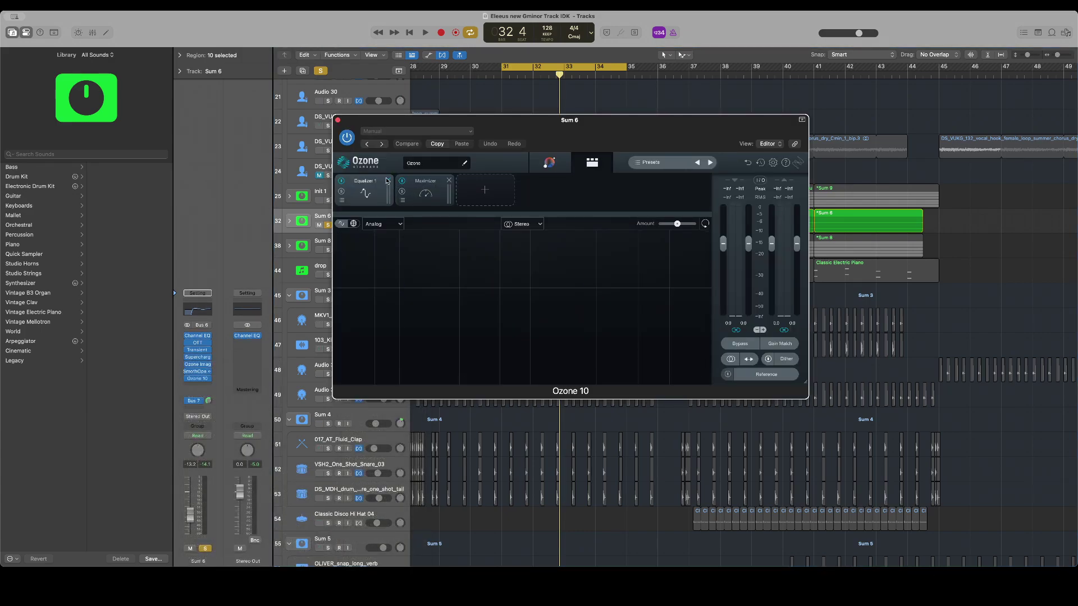
Play the loop and solo the second and fourth drop layers of Sum 6 with the Ozone window out of the way
key(space)
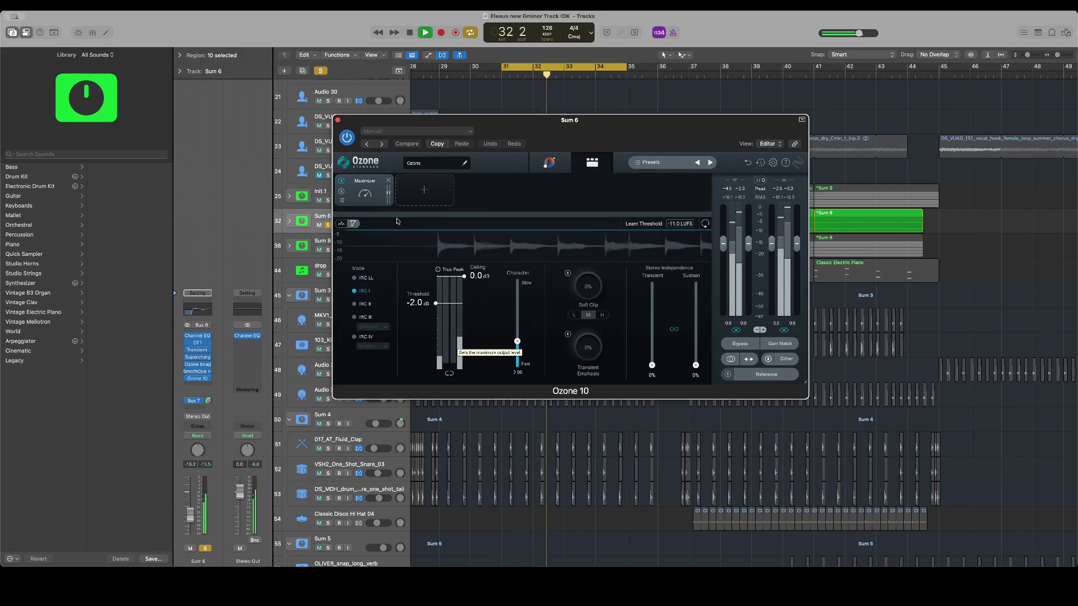
drag(398, 120, 615, 105)
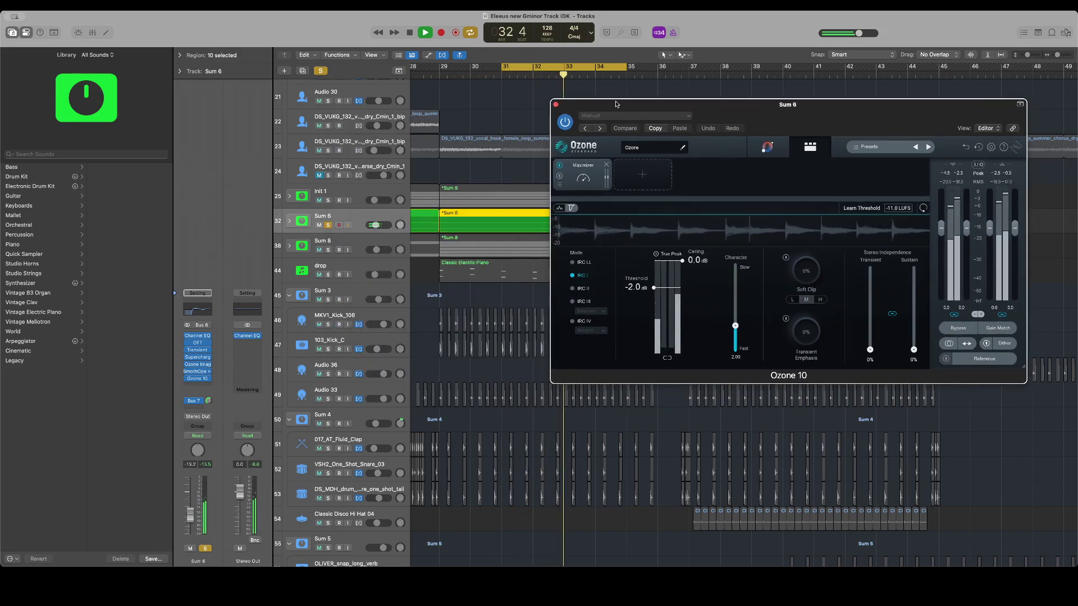
click(289, 221)
click(327, 274)
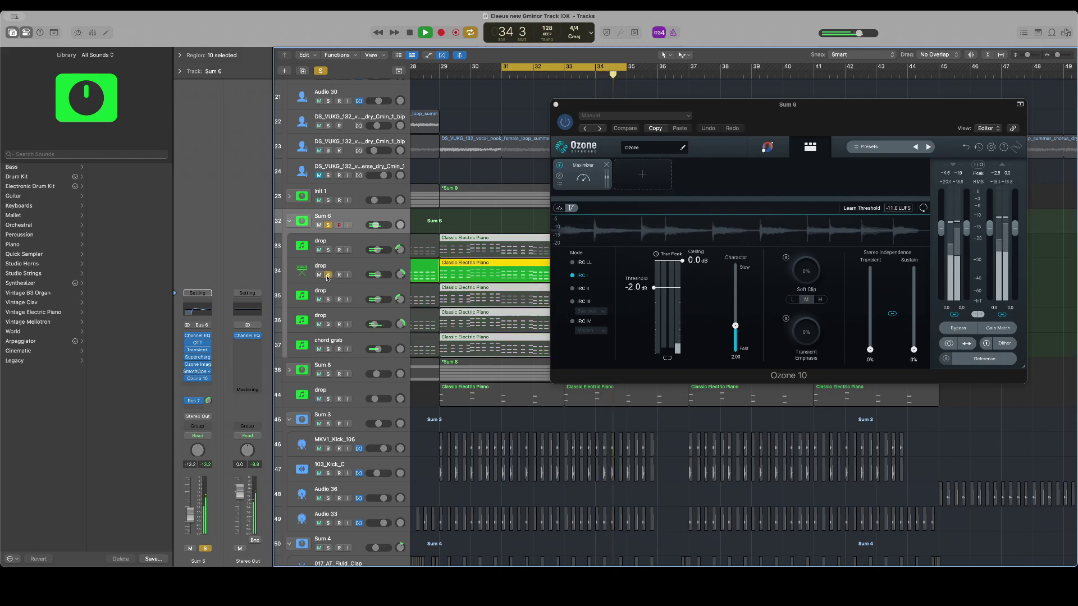
click(328, 325)
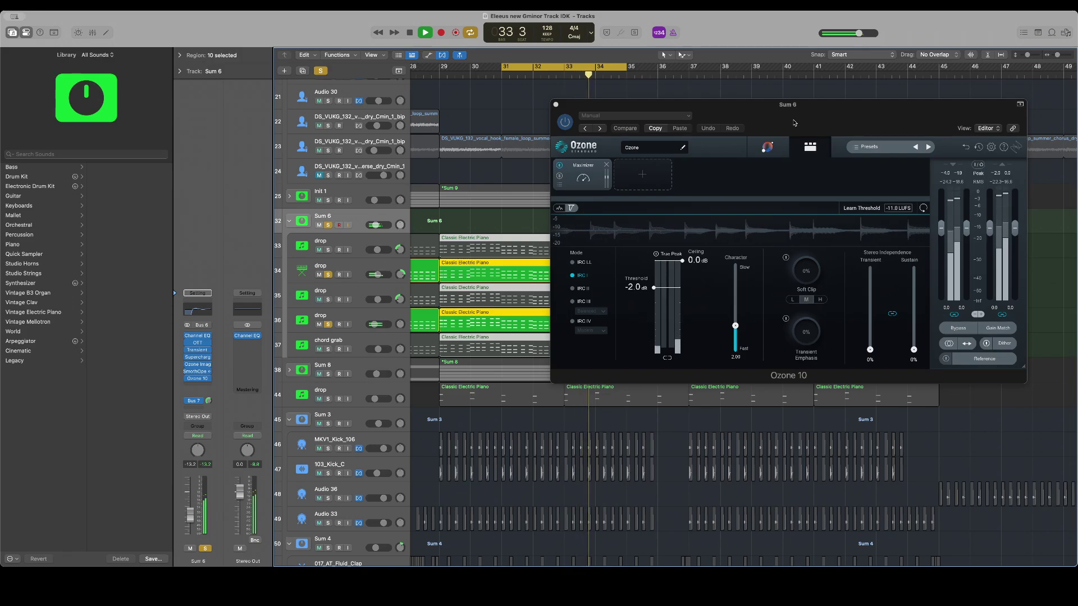
drag(800, 126, 365, 104)
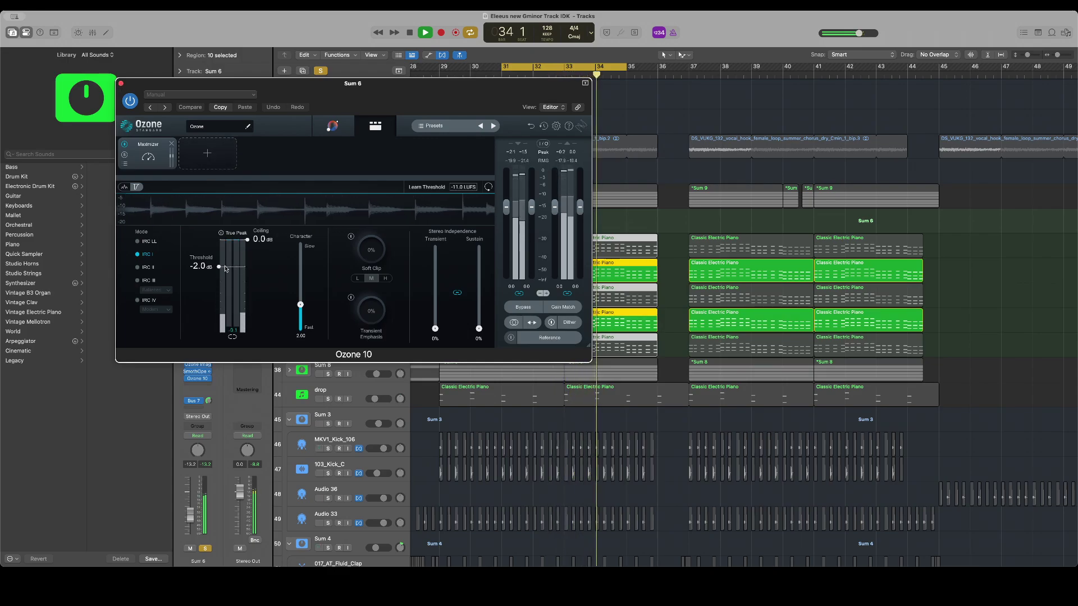
Set the Sum 6 Maximizer threshold to -6.1 dB, close Ozone, and audition the full mix with solos cleared
drag(220, 271, 229, 313)
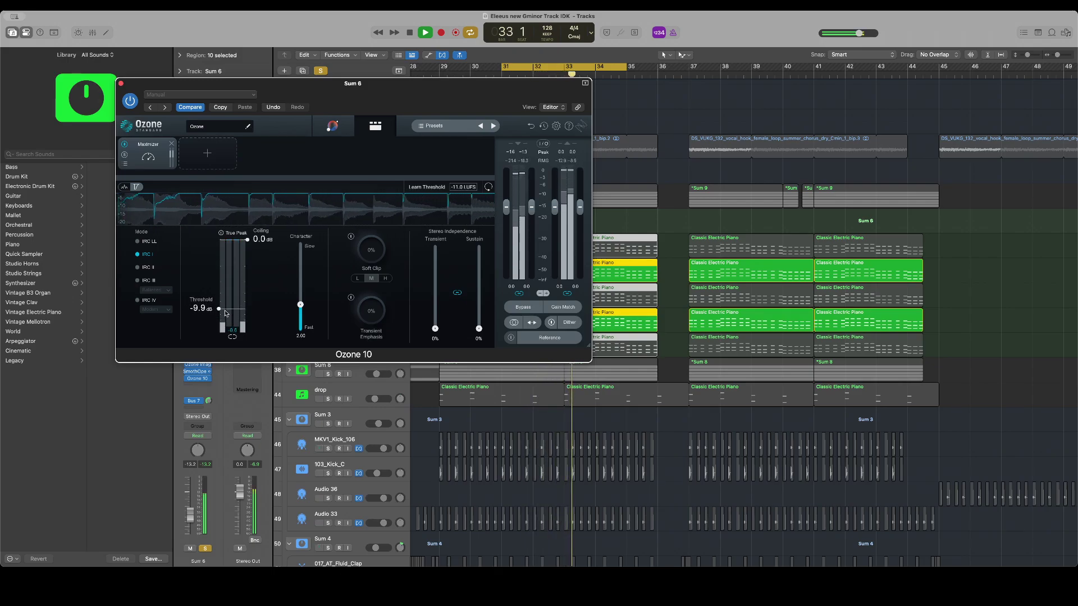
click(205, 465)
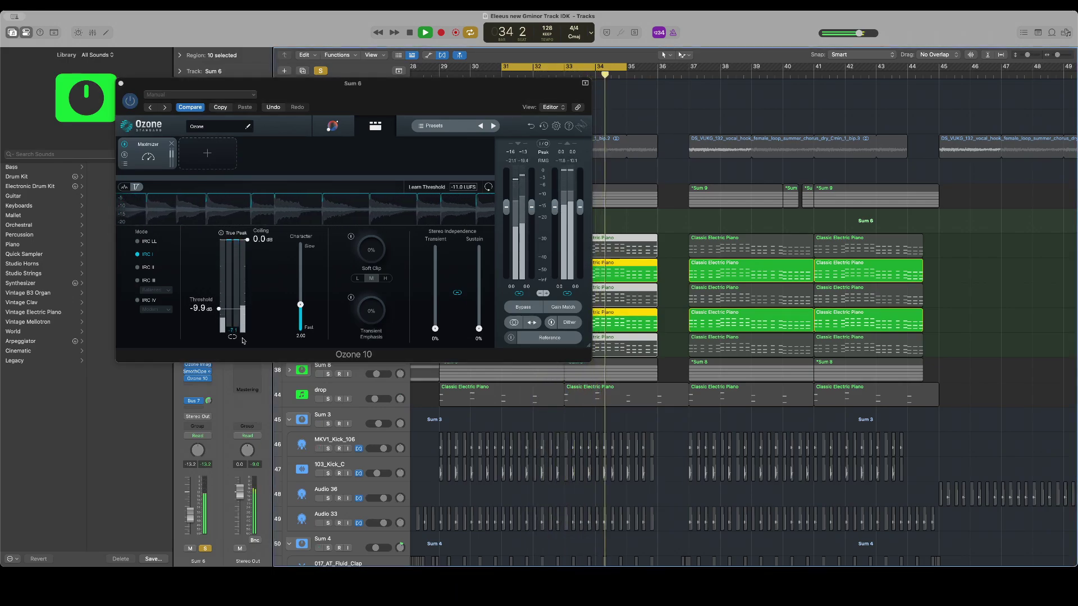
mouse_move(219, 308)
mouse_down()
mouse_move(219, 285)
mouse_move(220, 321)
mouse_move(221, 306)
mouse_up()
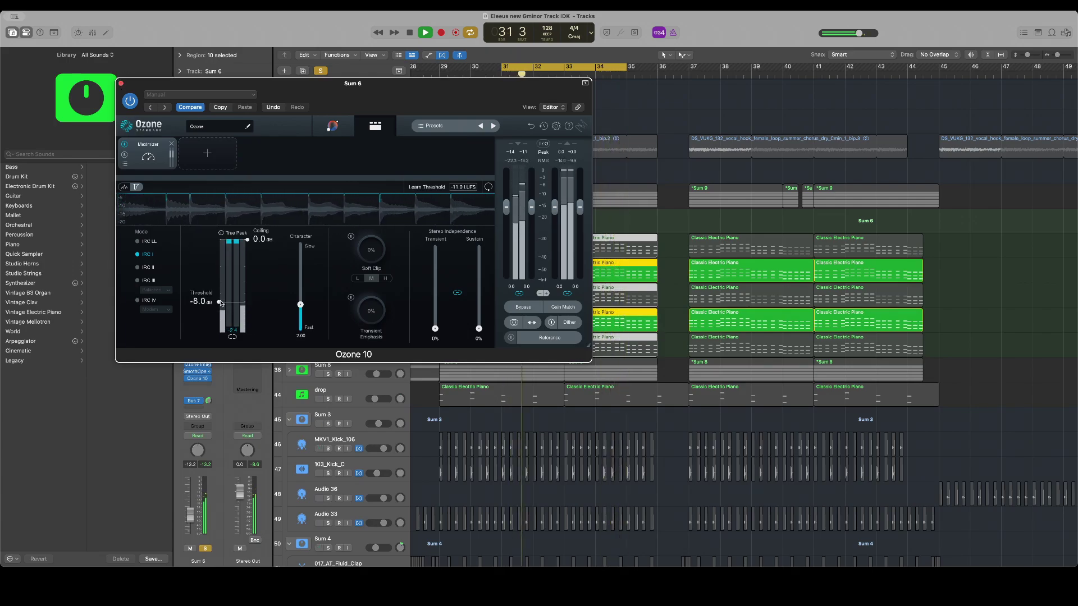
drag(220, 298, 221, 296)
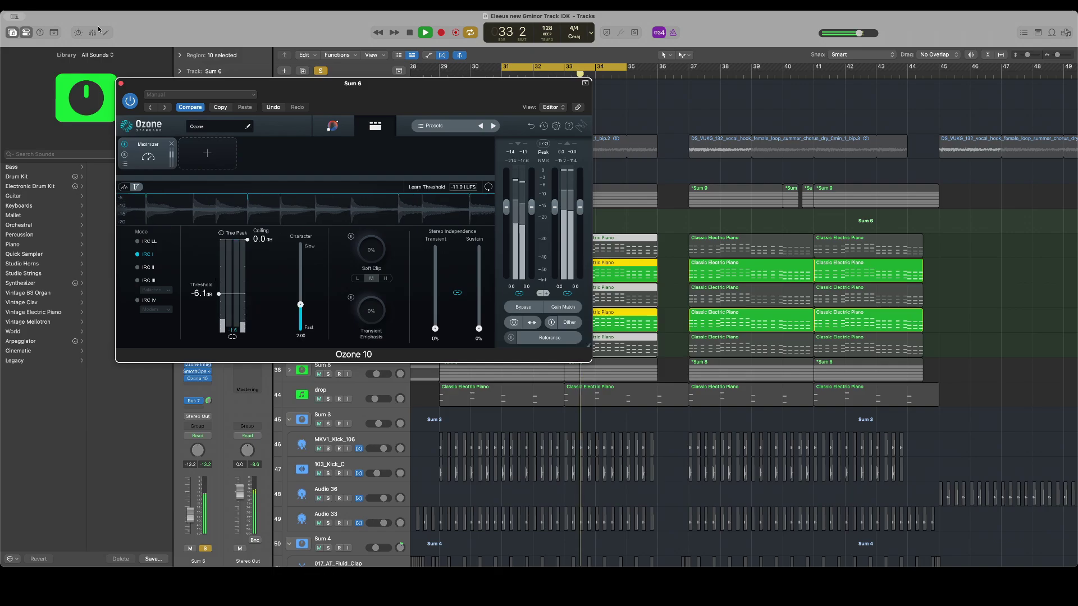
click(121, 84)
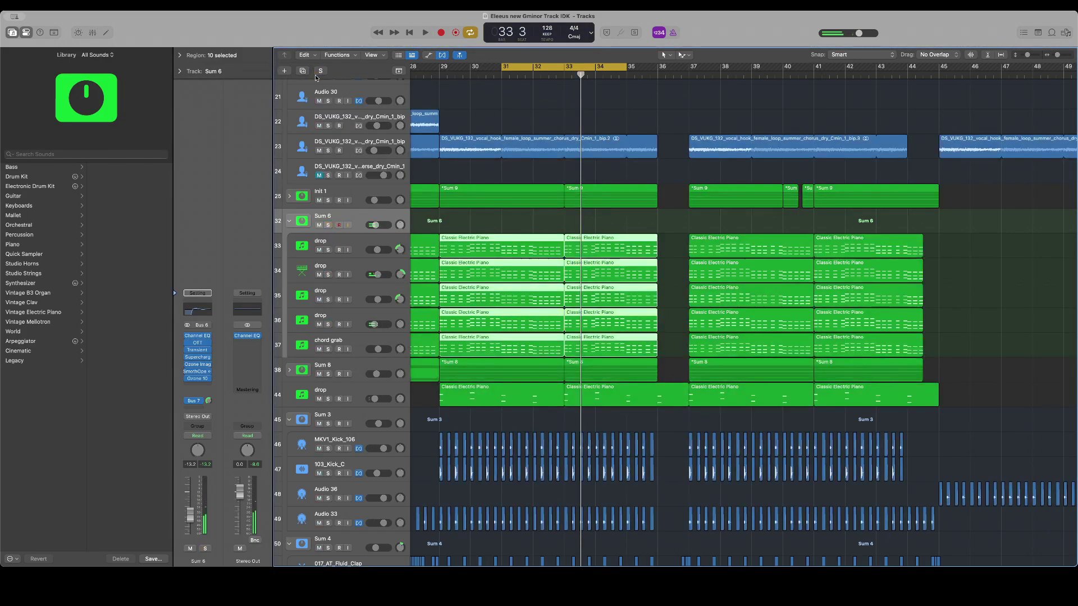
key(space)
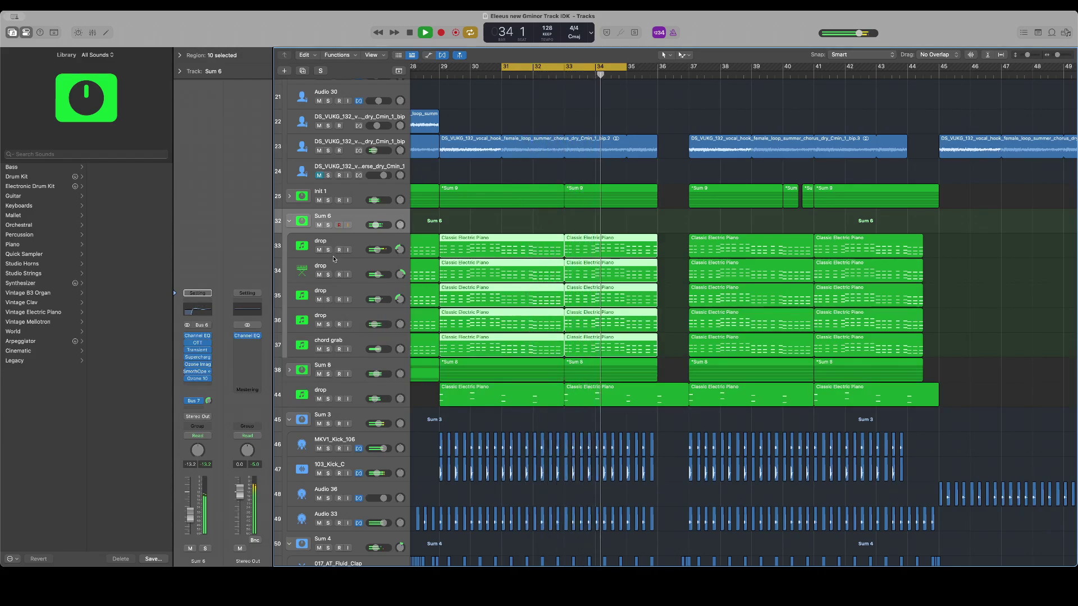
key(space)
Insert a stereo Ozone 10 at the end of the Init 1 stack's effects chain and remove its Equalizer module
click(355, 194)
click(206, 381)
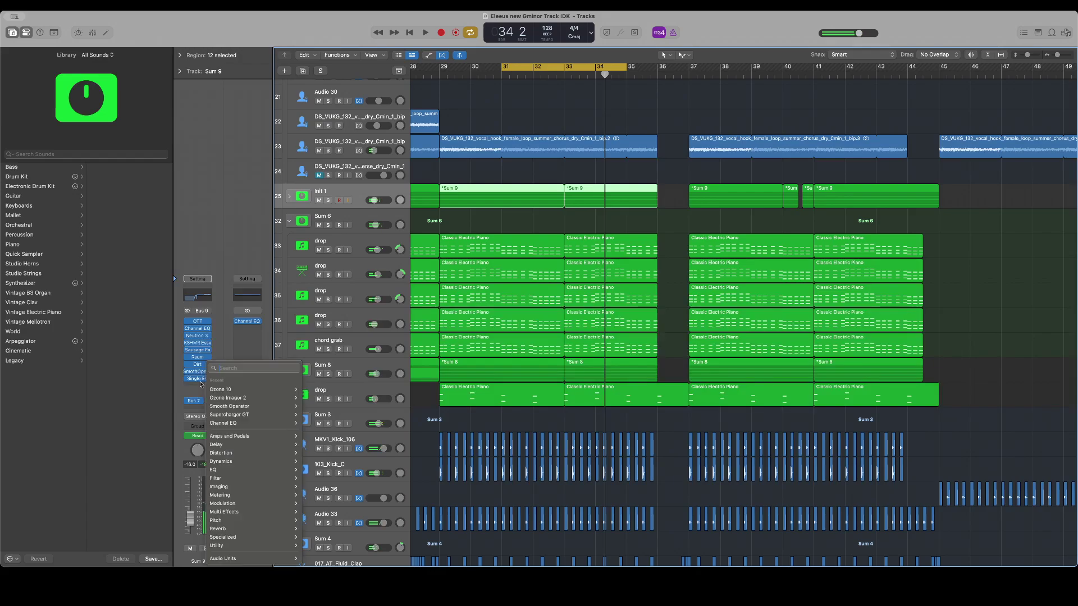
click(200, 385)
click(200, 386)
mouse_move(201, 387)
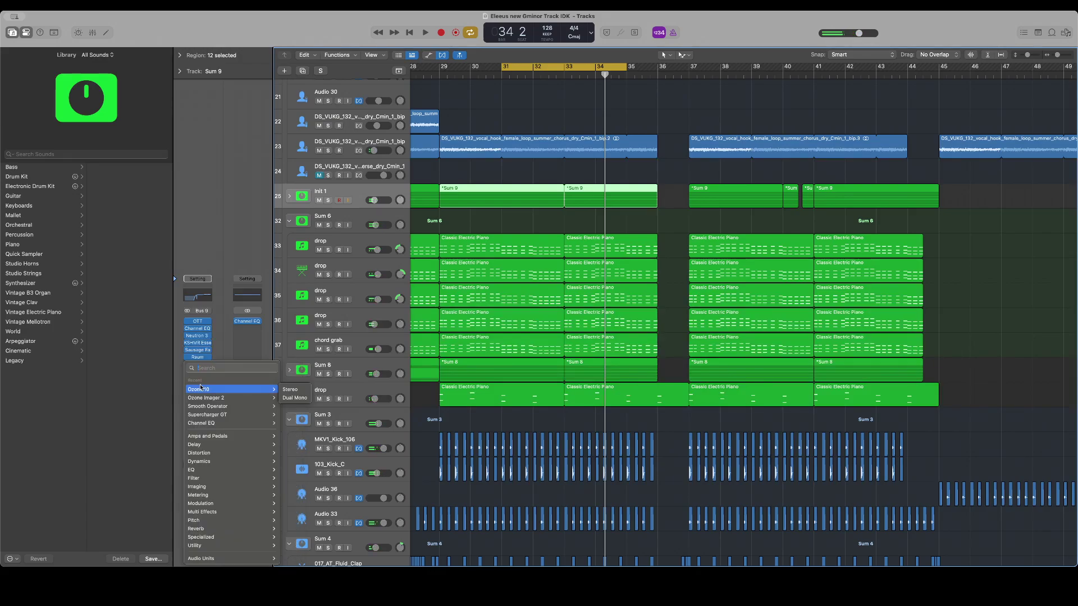
click(289, 390)
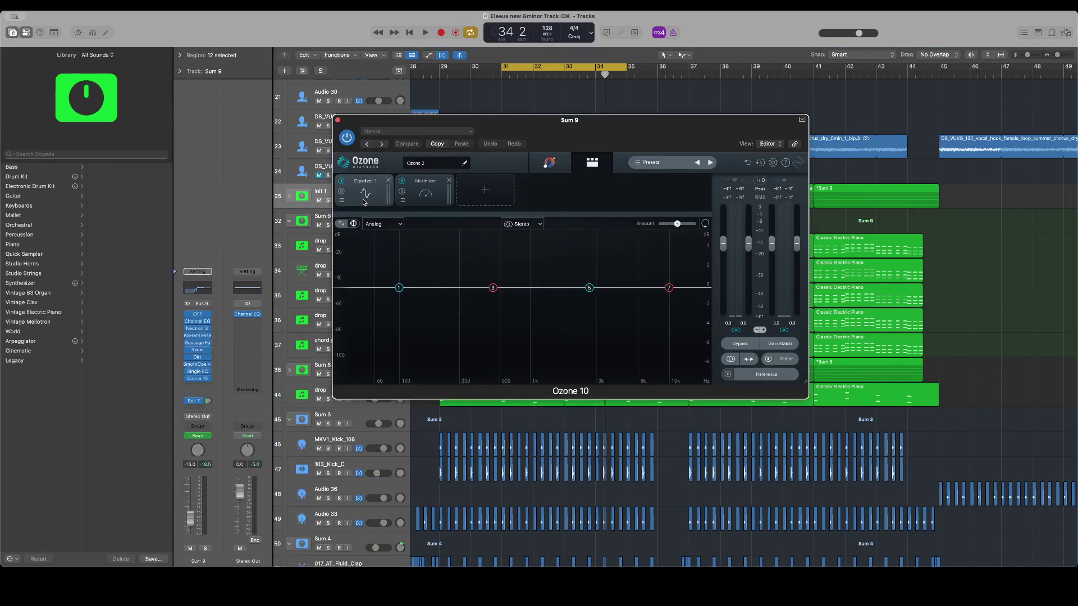
click(389, 180)
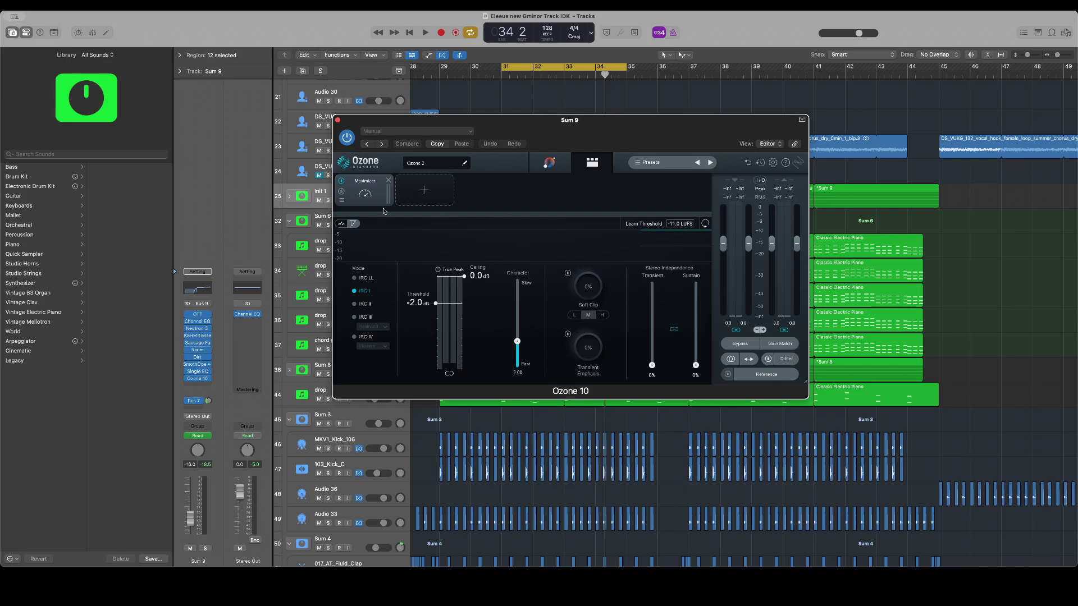
Audition Init 1 in solo, set its Maximizer threshold to -3.9 dB, and close Ozone to hear the full mix
key(space)
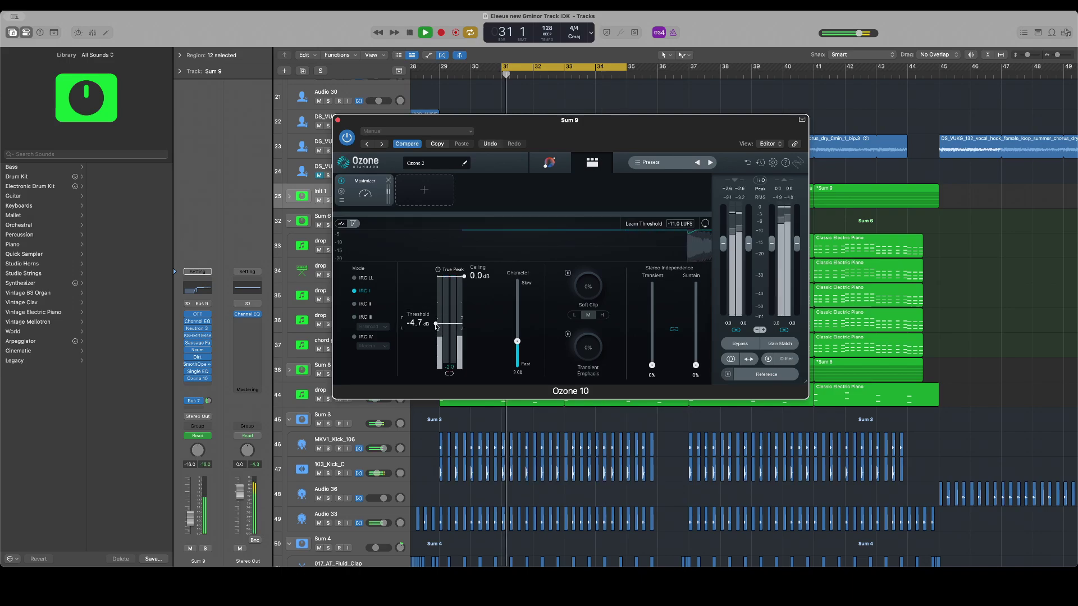
click(328, 200)
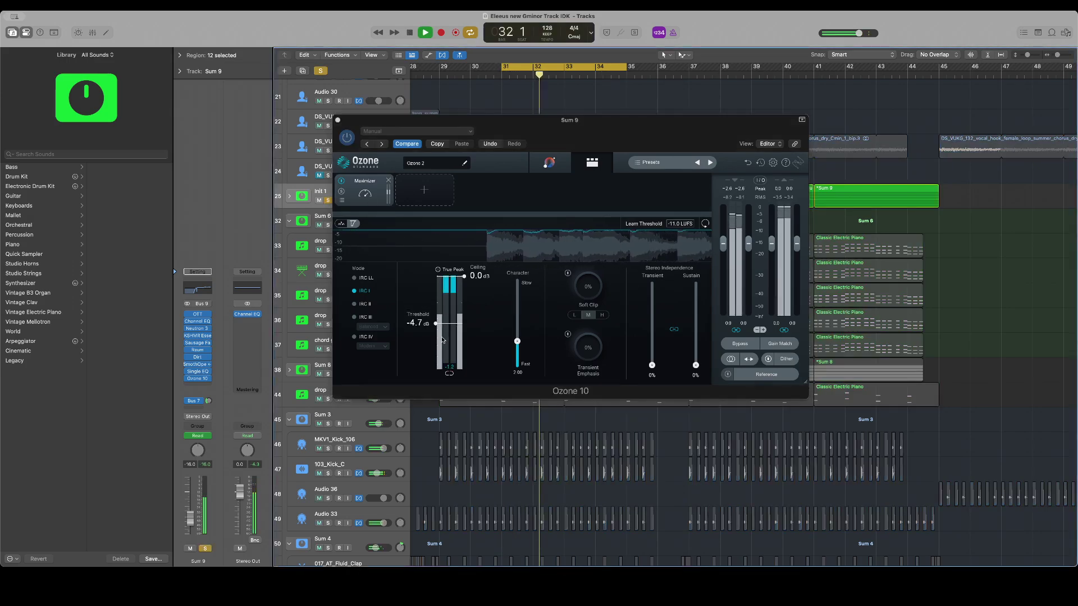
drag(435, 325, 437, 368)
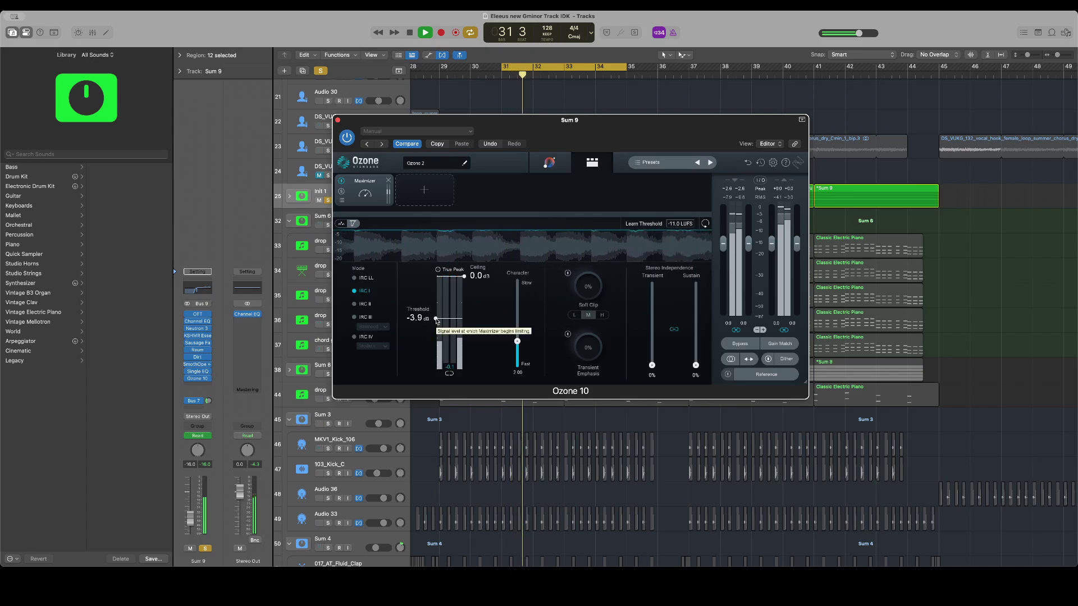
click(338, 119)
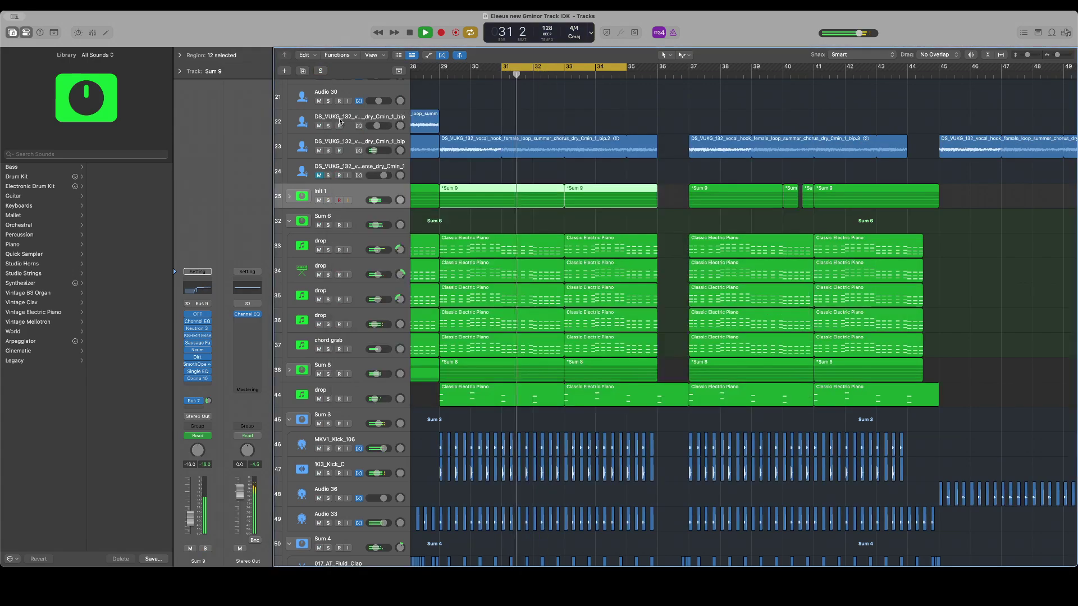
scroll(438, 234, left, 5)
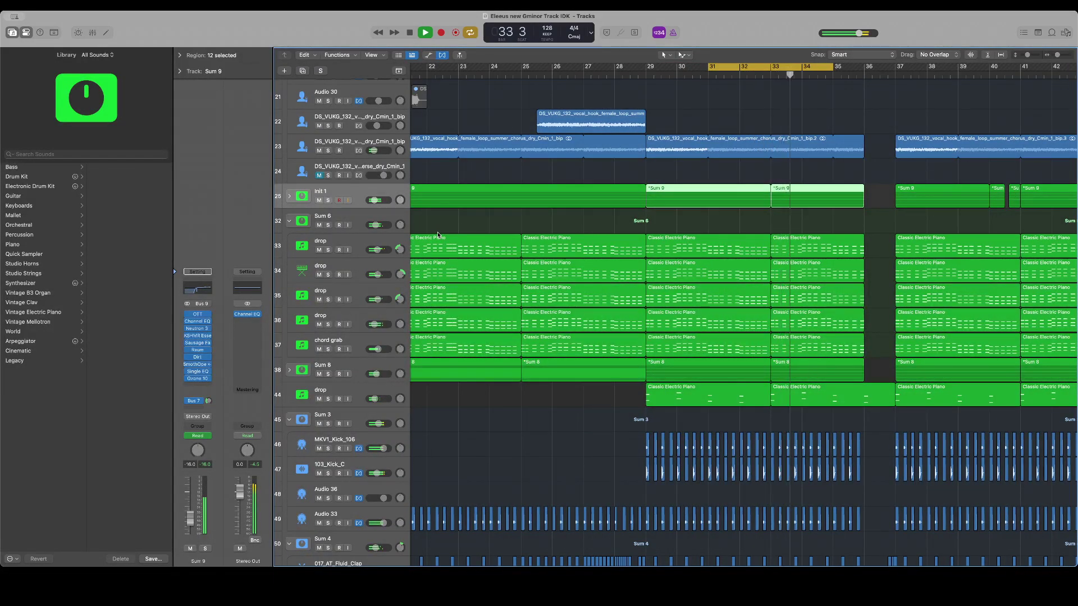
Audition the lead-in to the drop from about bar 26, collapse the Sum 6 stack, and select the Init 1 stack
click(575, 77)
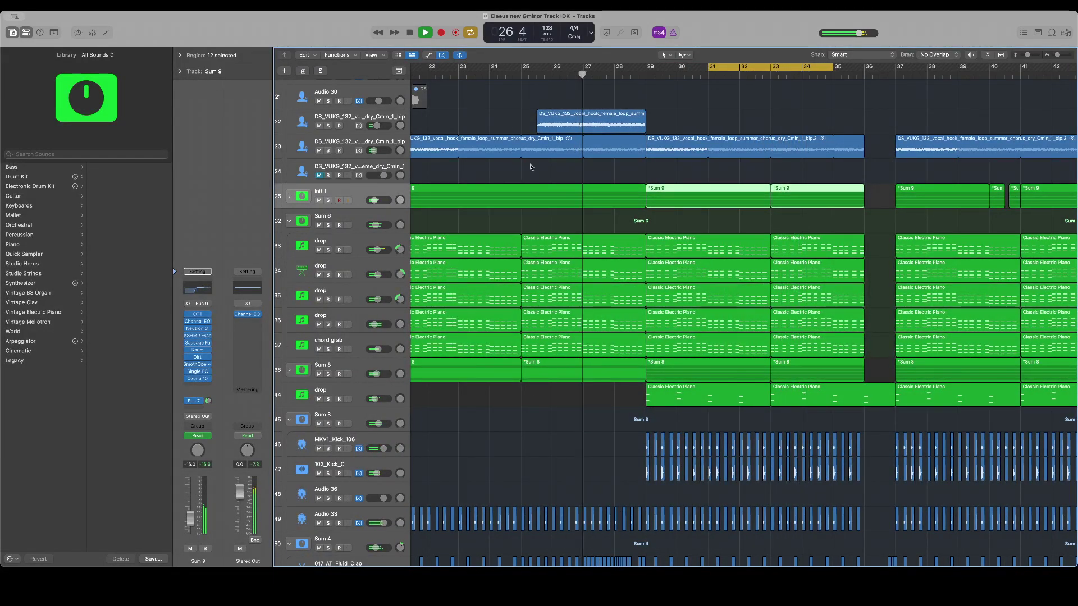
scroll(531, 166, right, 5)
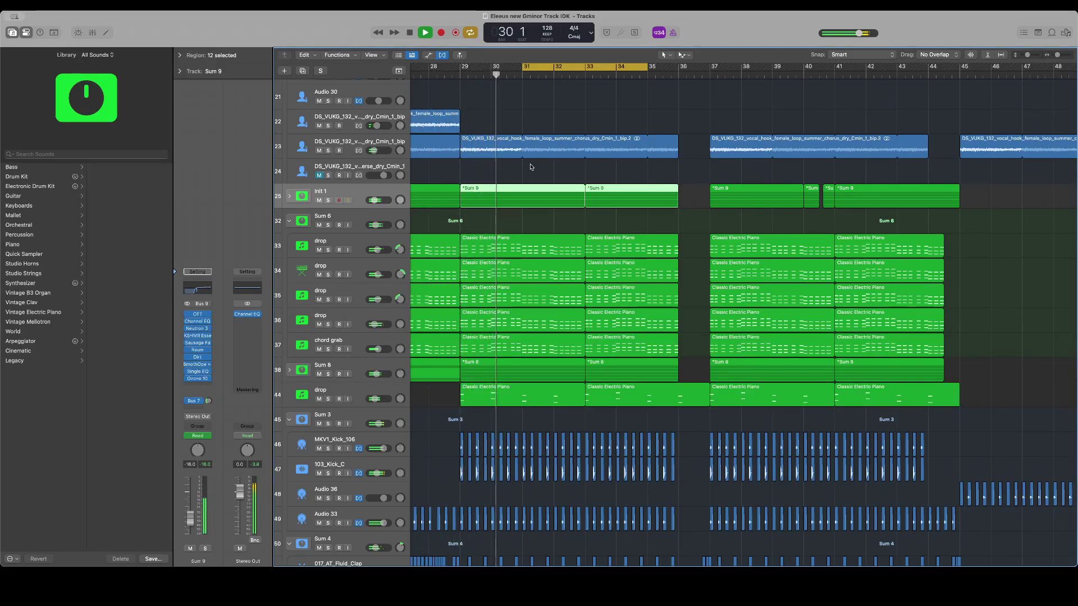
click(364, 216)
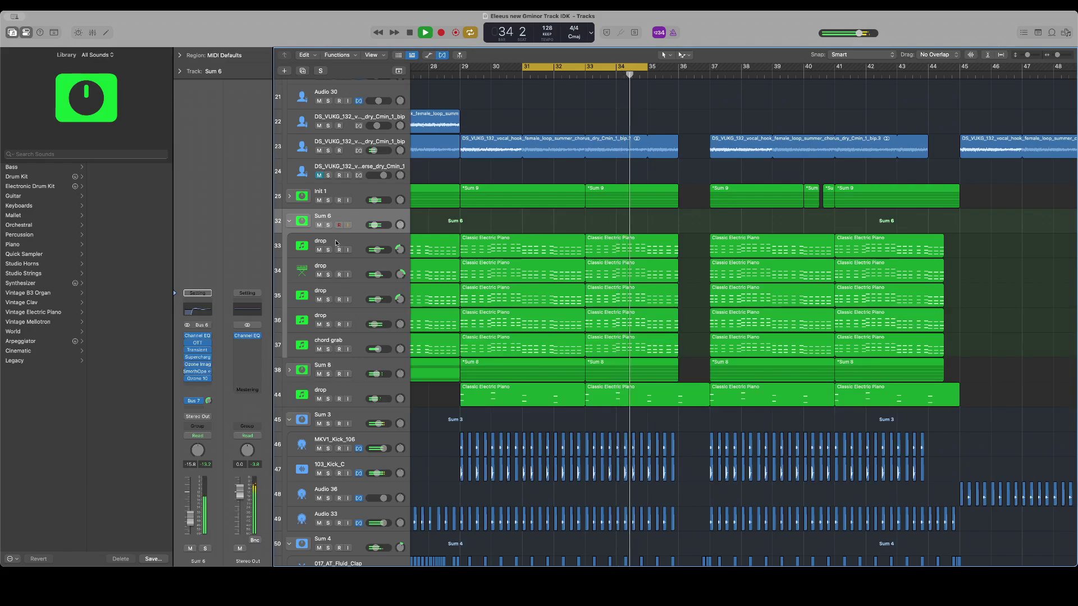
click(289, 220)
key(Up)
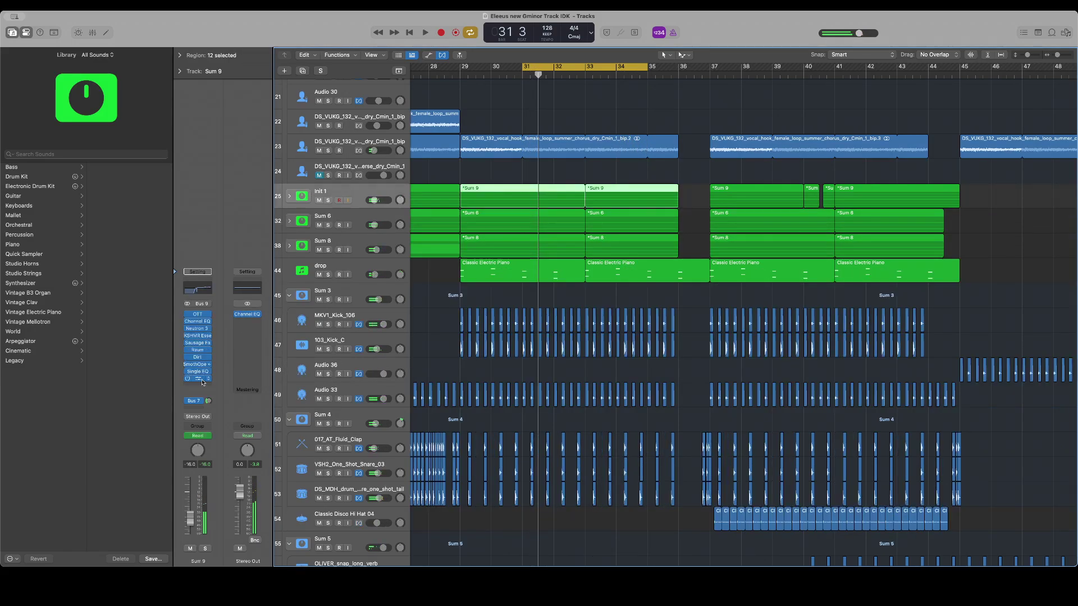
Open Ozone 10 on the Init 1 stack and set its Maximizer threshold to -2.0 dB while auditioning the loop
click(201, 379)
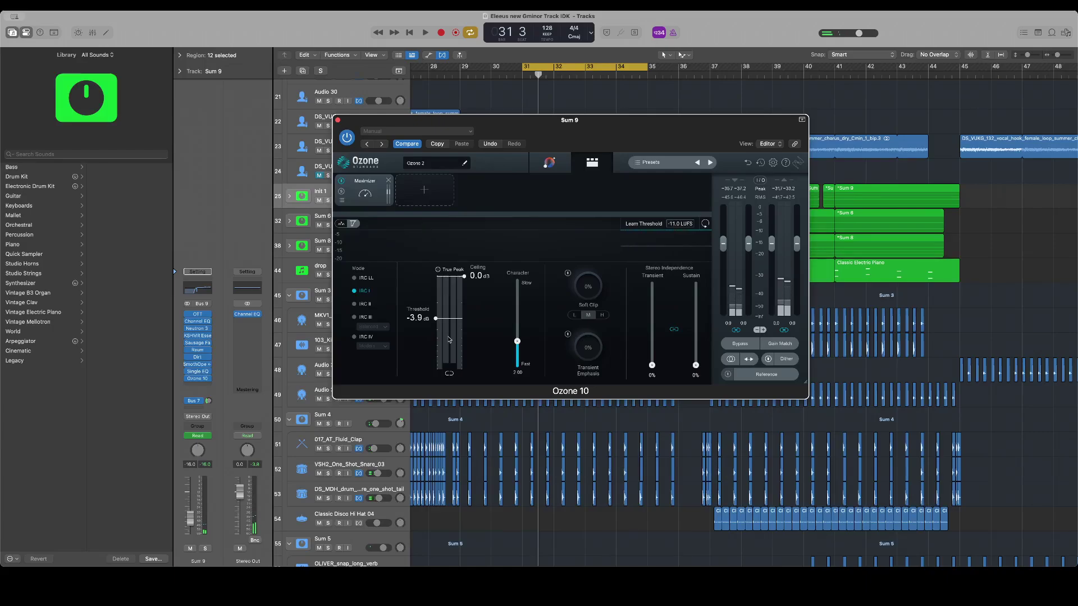
key(space)
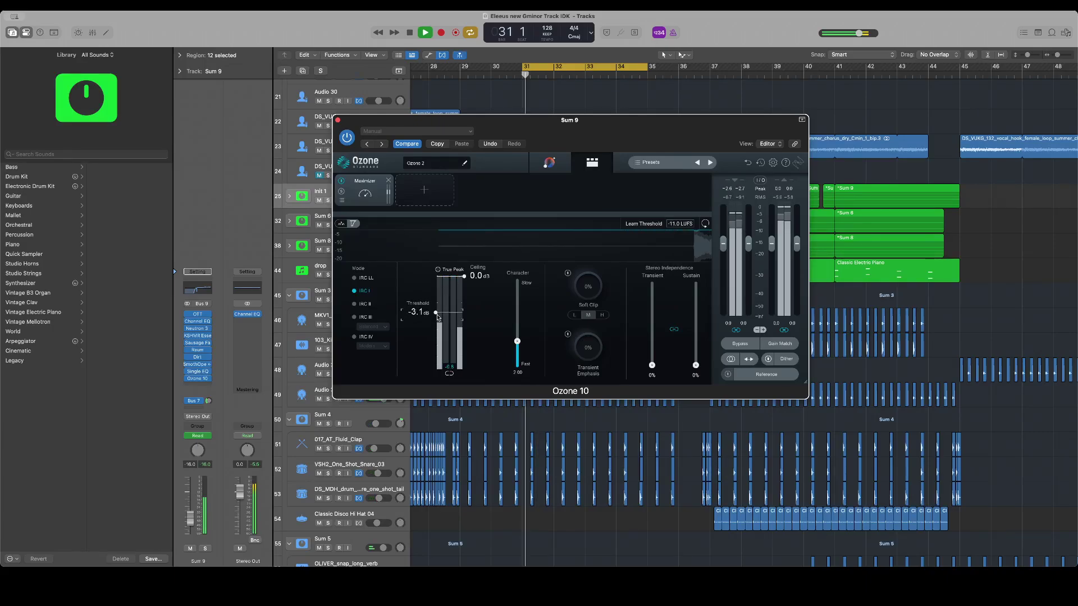
mouse_move(437, 320)
mouse_down()
mouse_move(437, 271)
mouse_move(436, 307)
mouse_up()
key(space)
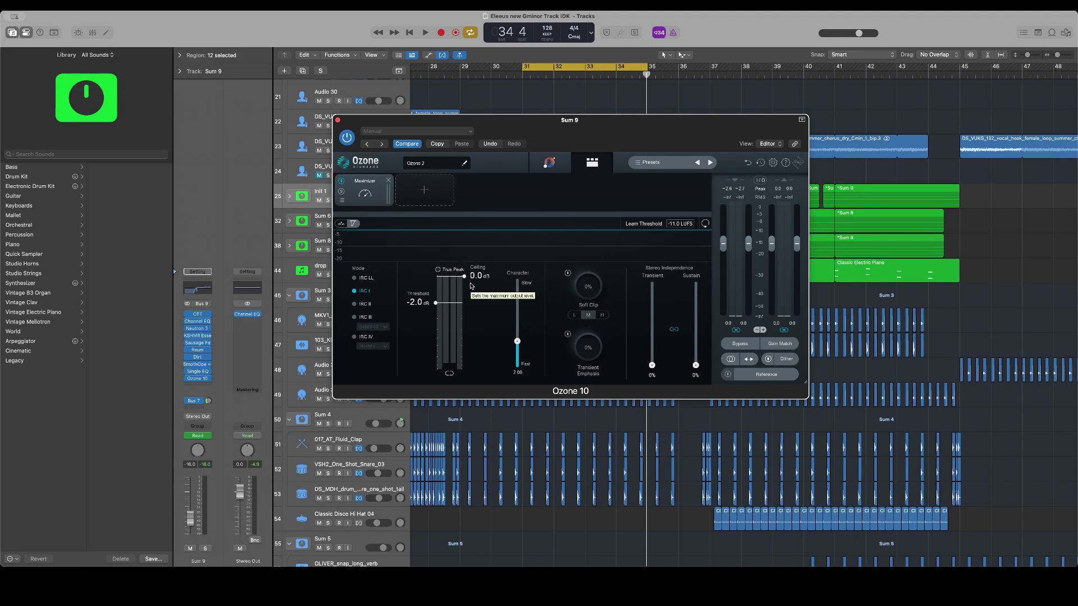
key(space)
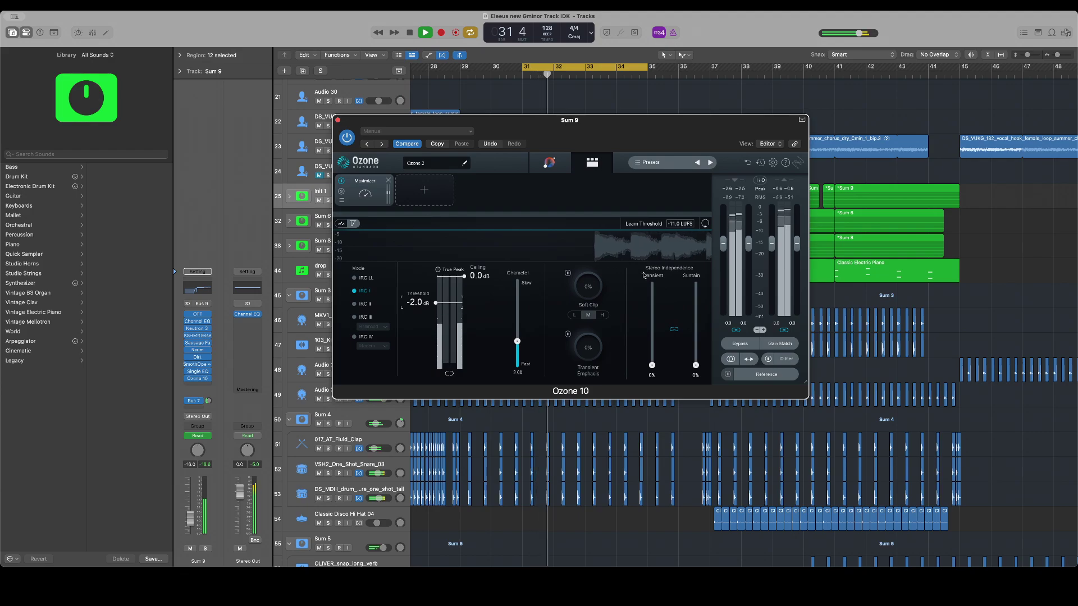
key(space)
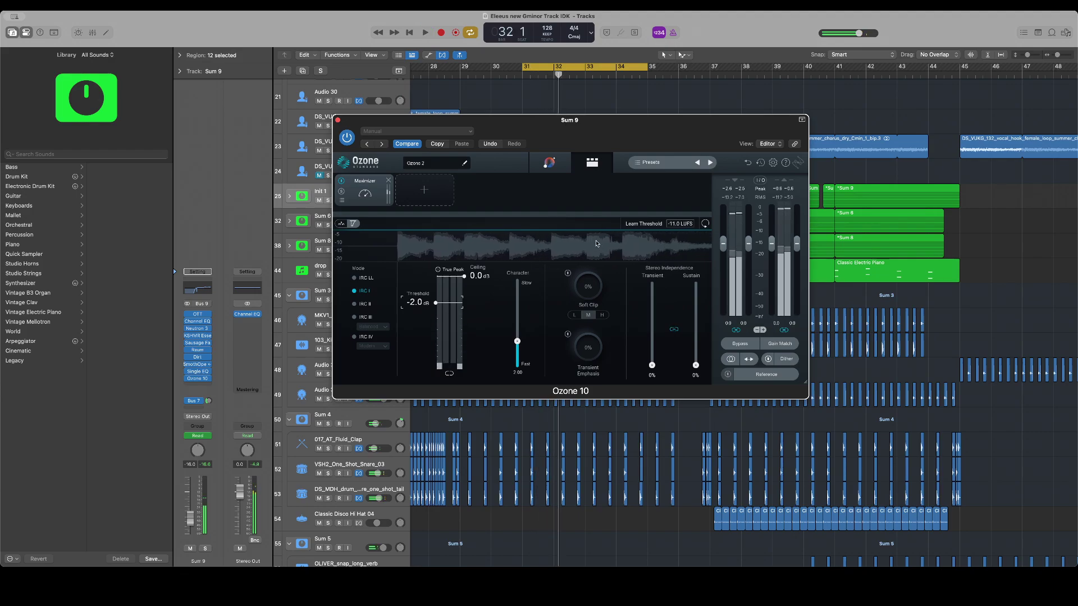
Set the Init 1 Maximizer threshold to -1.5 dB and play the loop
scroll(718, 473, down, 10)
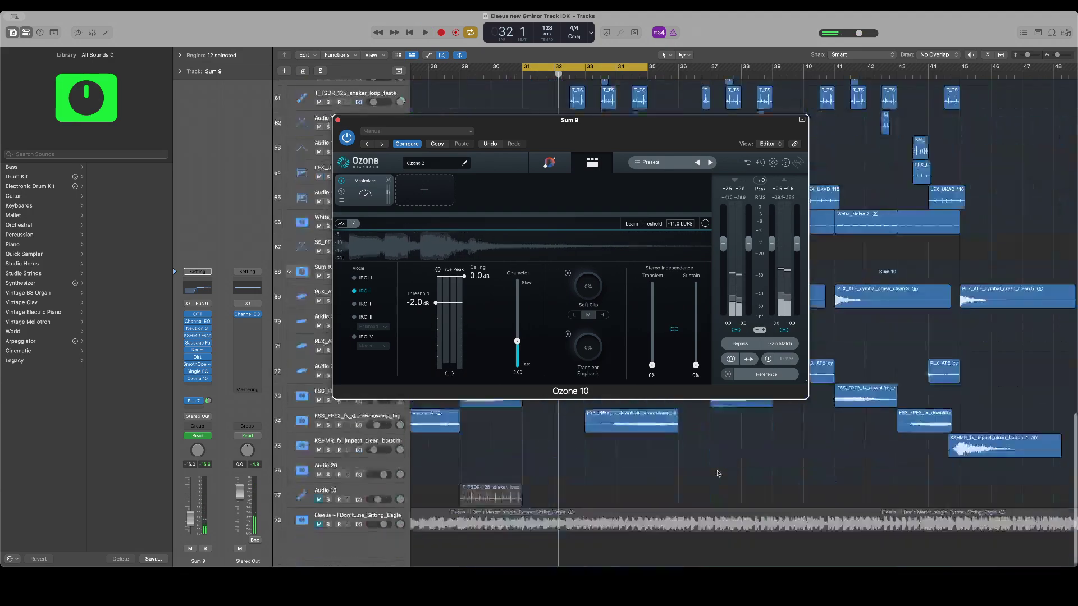
scroll(718, 473, down, 1)
scroll(597, 489, up, 10)
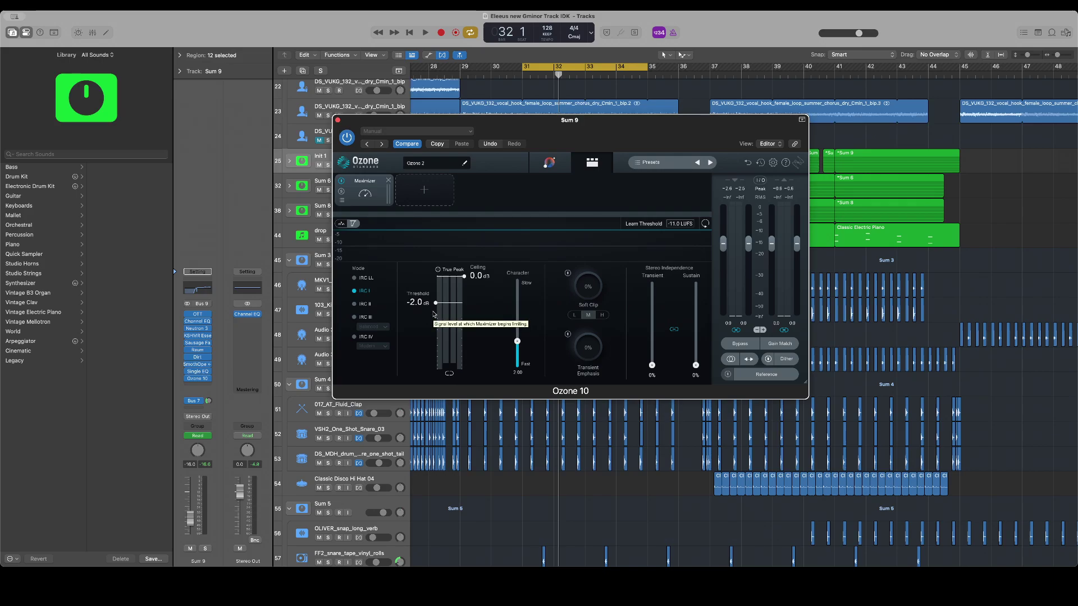
drag(438, 308, 439, 304)
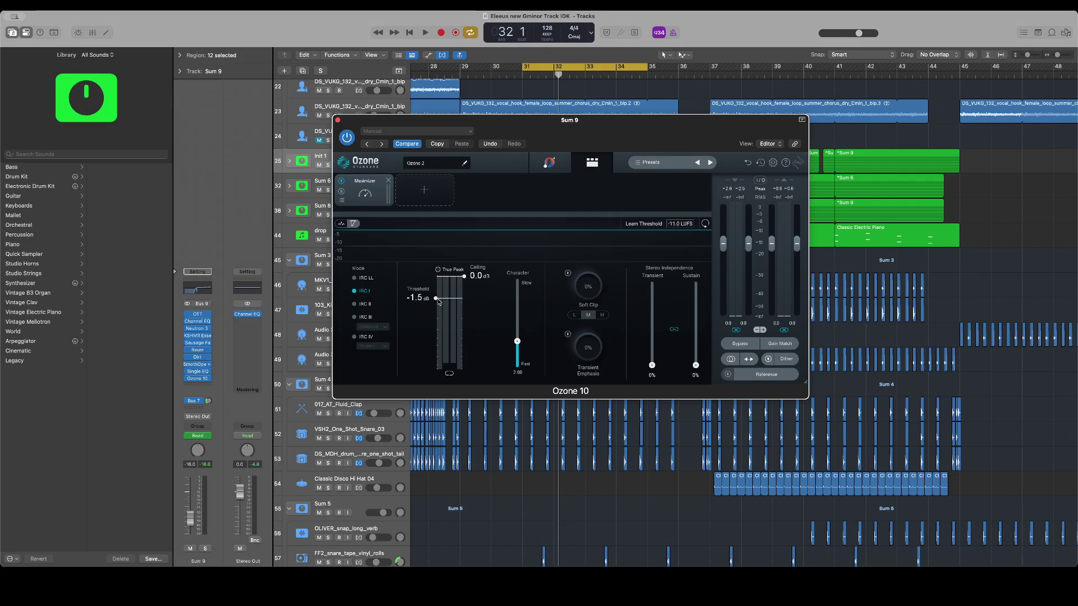
key(space)
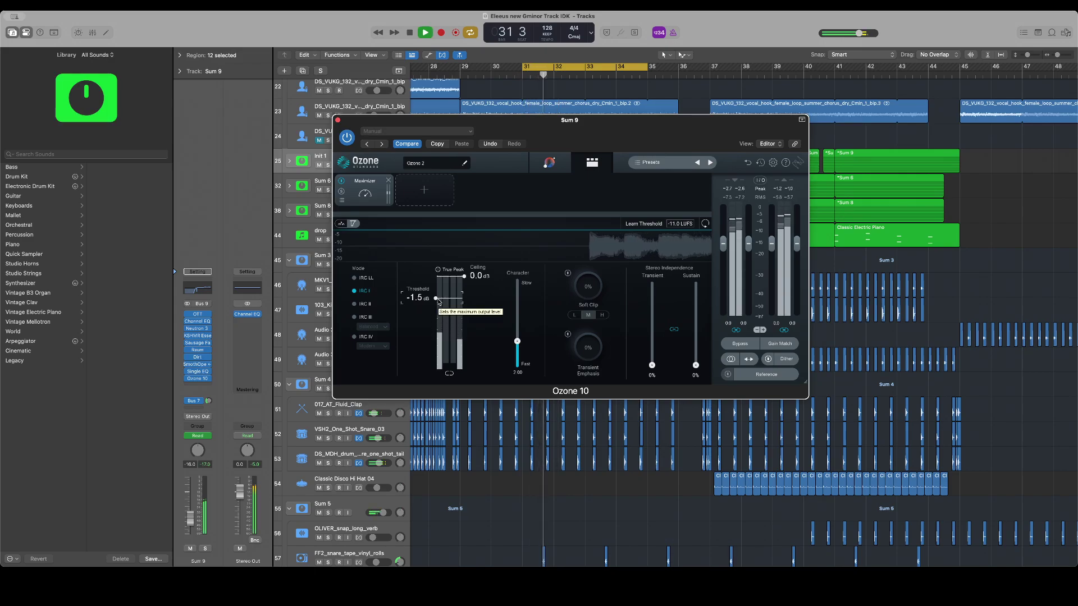
mouse_move(439, 302)
mouse_down()
mouse_move(436, 261)
mouse_move(439, 302)
mouse_up()
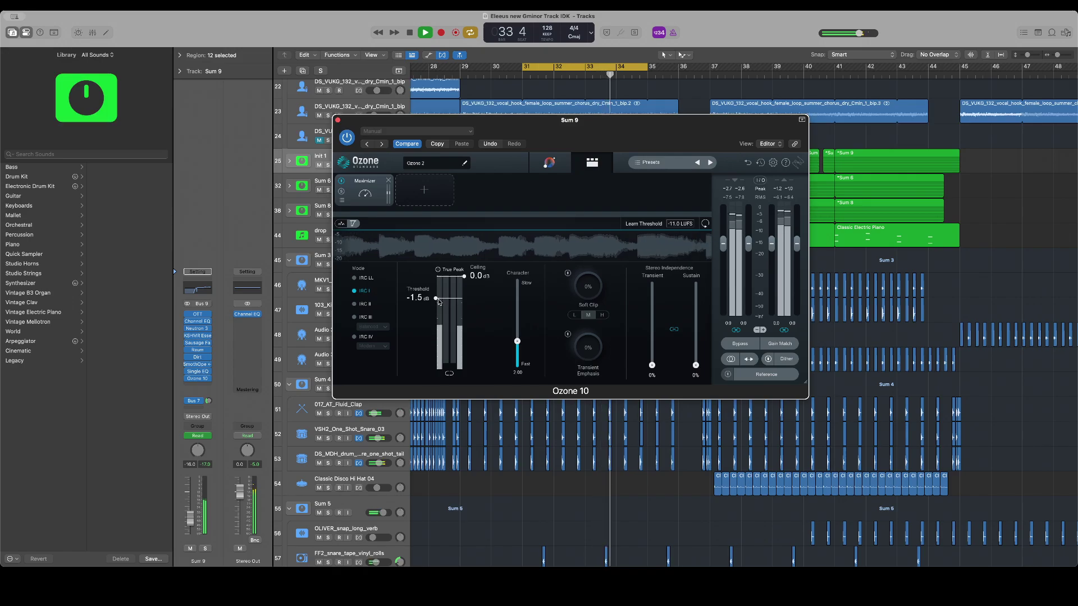
Audition the full mix with Ozone active on Init 1, stop playback, and close the plug-in window
scroll(550, 486, down, 10)
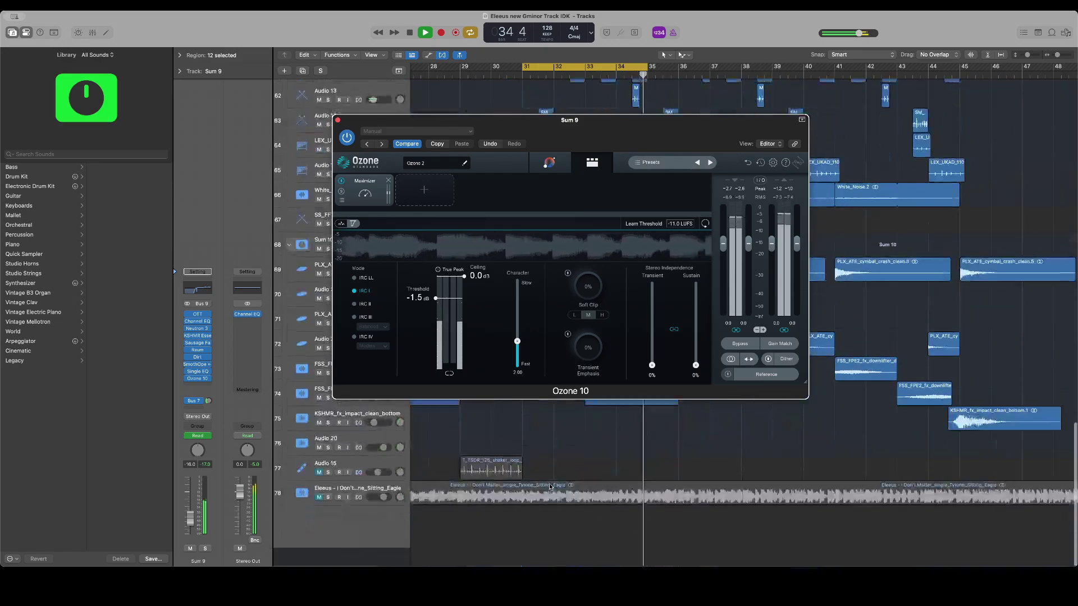
scroll(550, 486, up, 7)
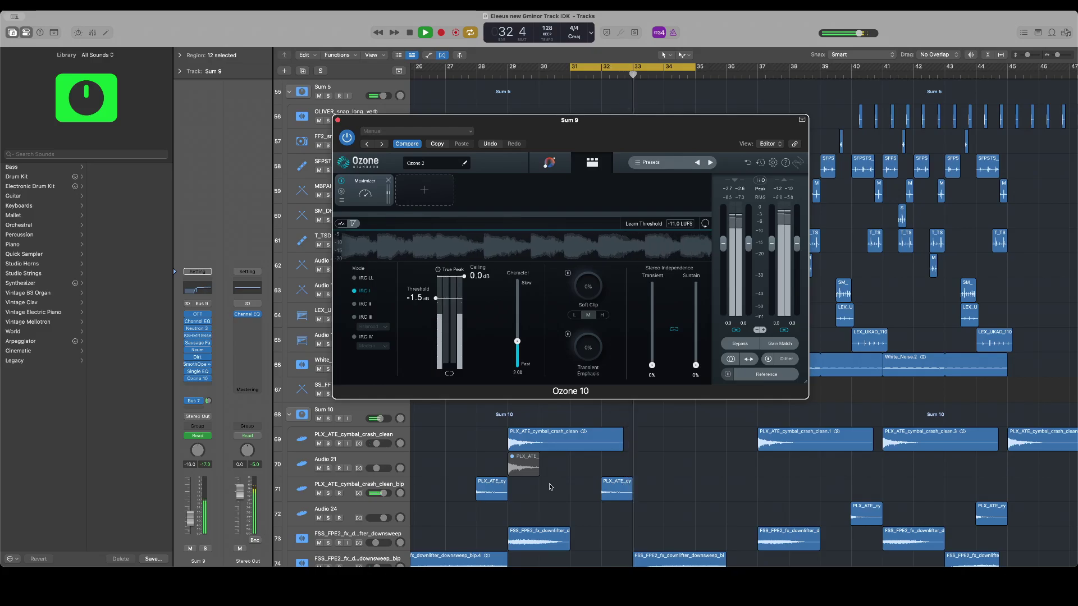
key(space)
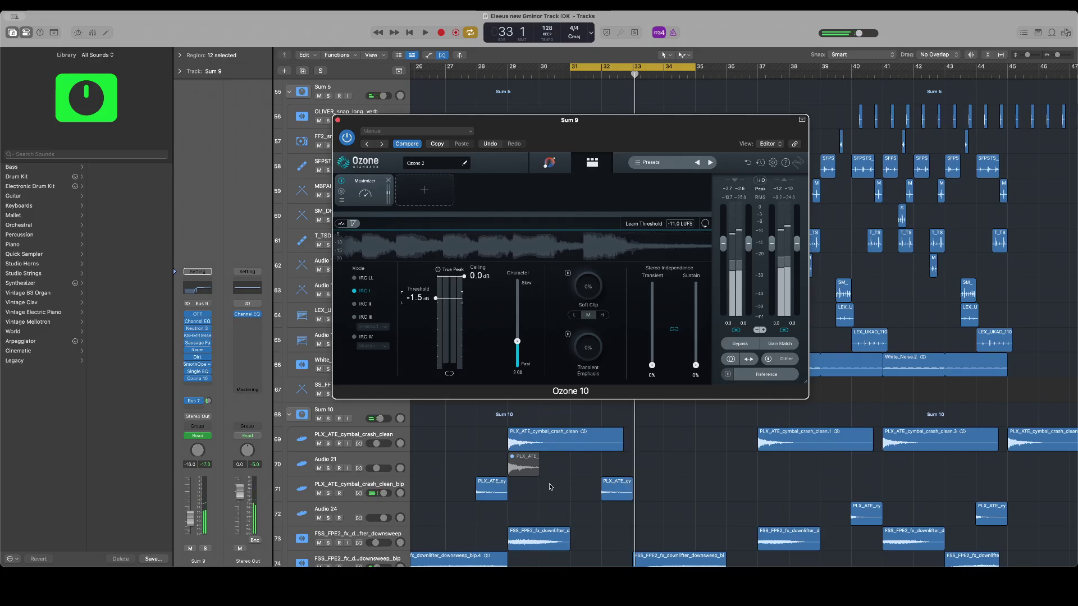
key(space)
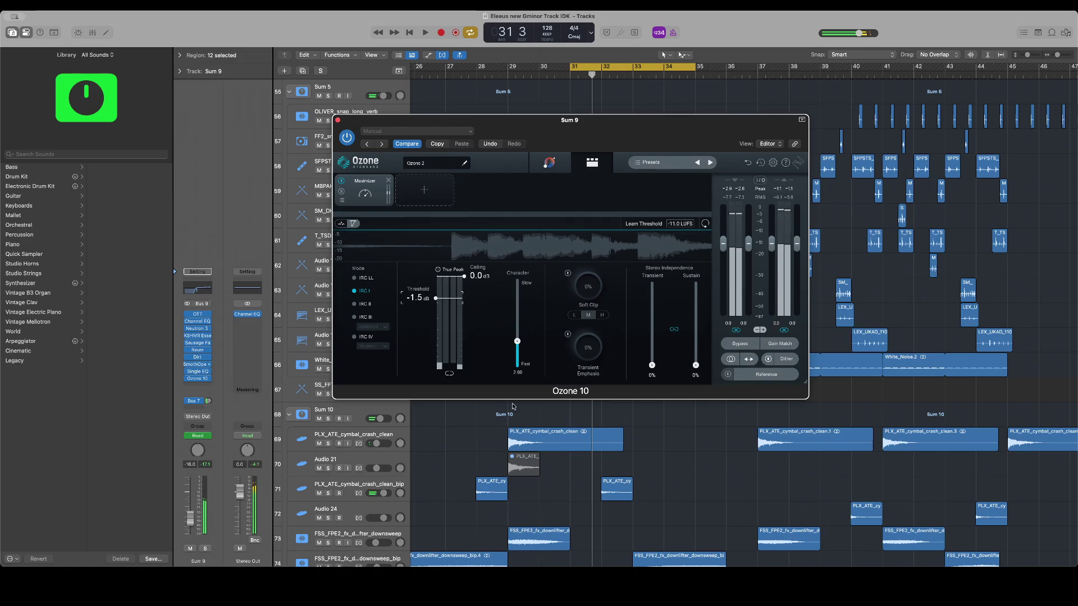
click(407, 143)
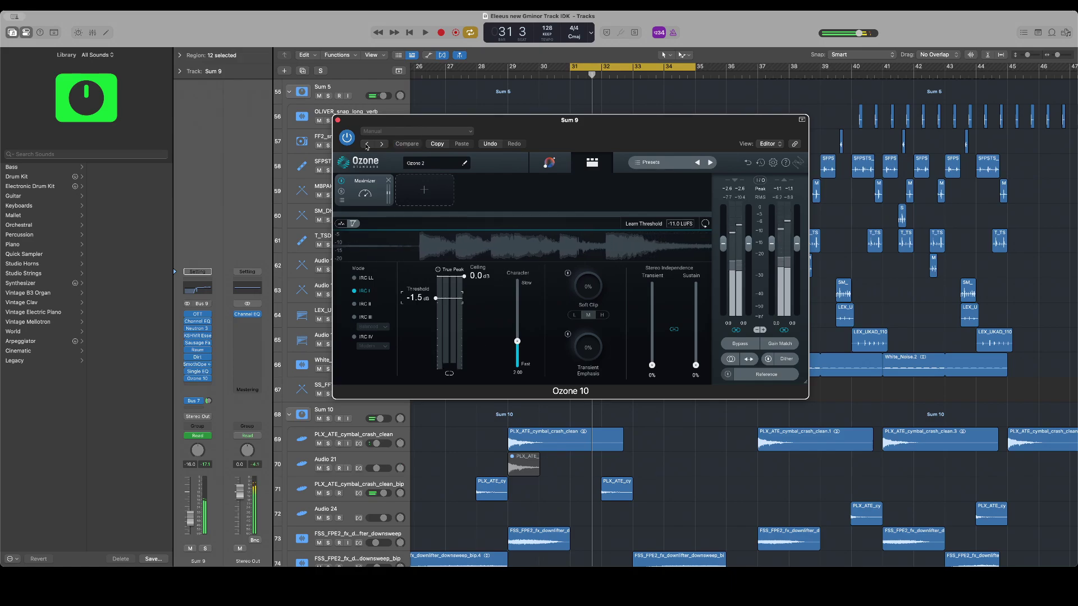
click(339, 121)
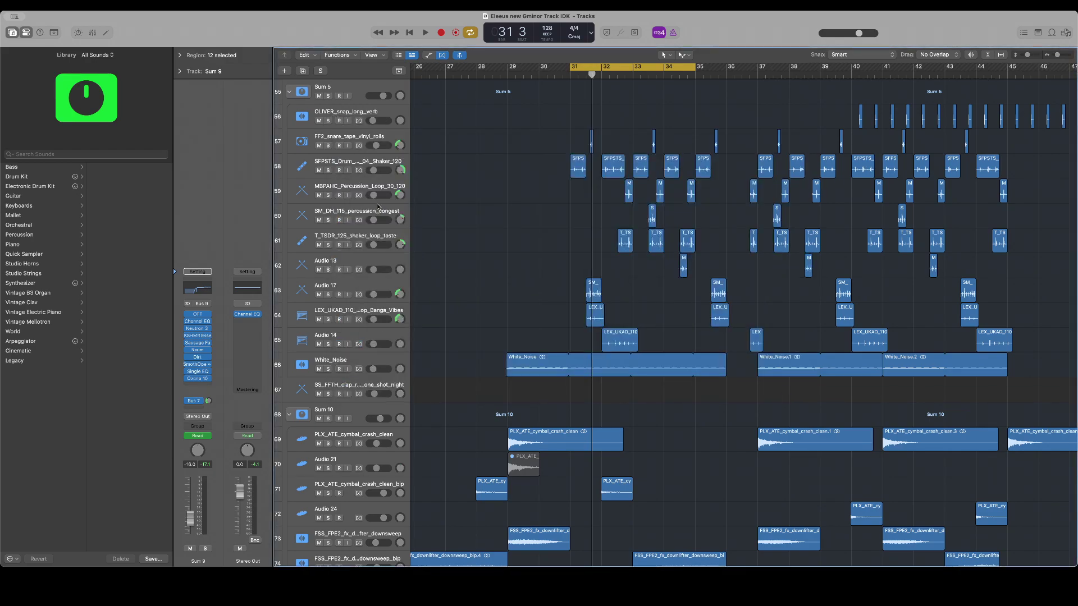
Start a new project from a template
scroll(415, 219, up, 20)
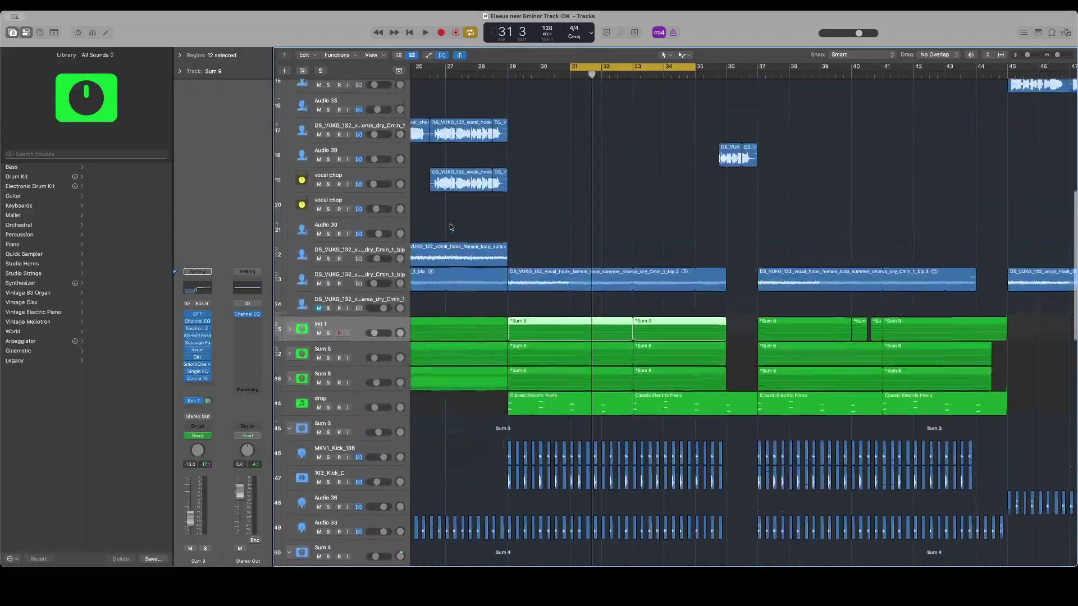
scroll(450, 227, up, 3)
scroll(451, 227, down, 4)
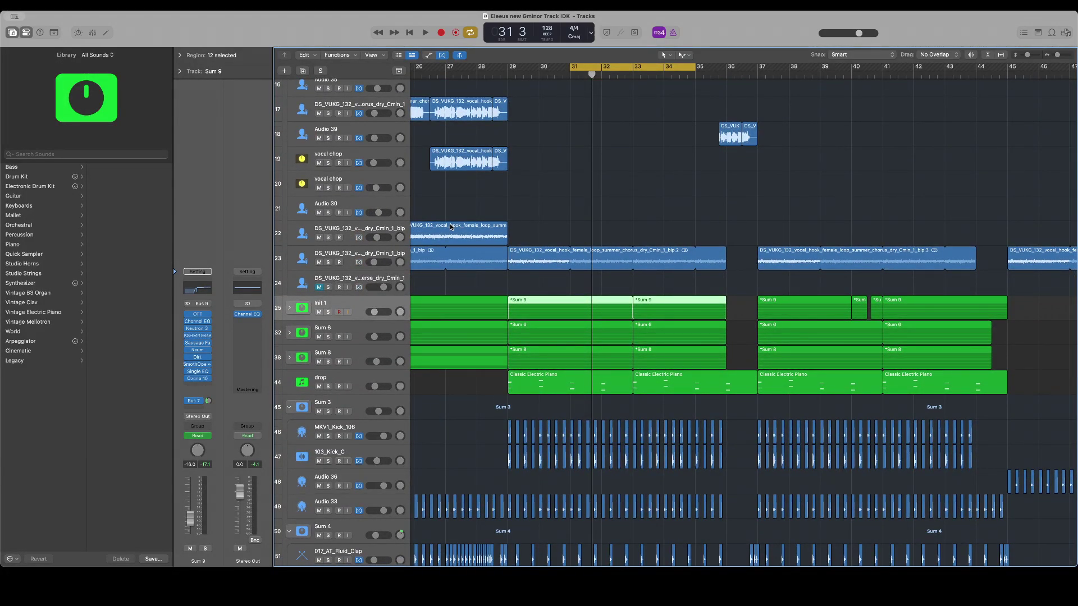
click(57, 4)
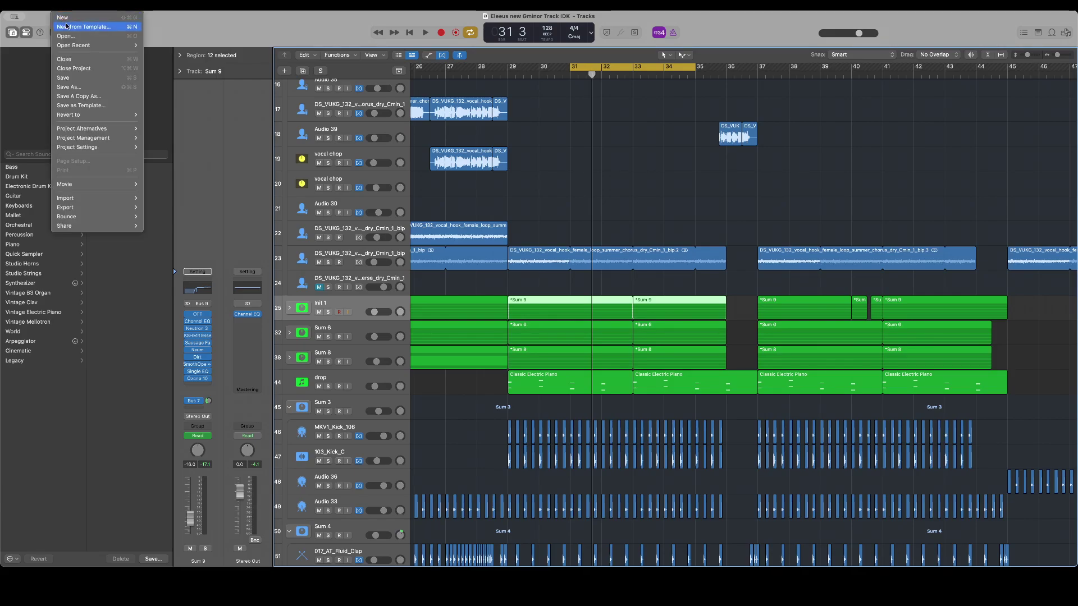
click(73, 27)
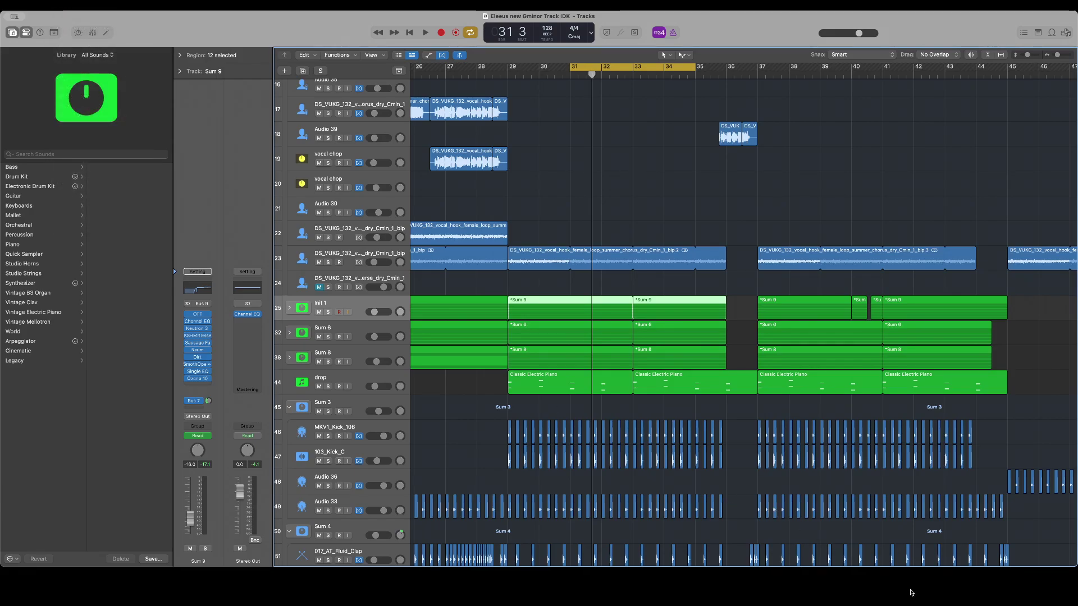